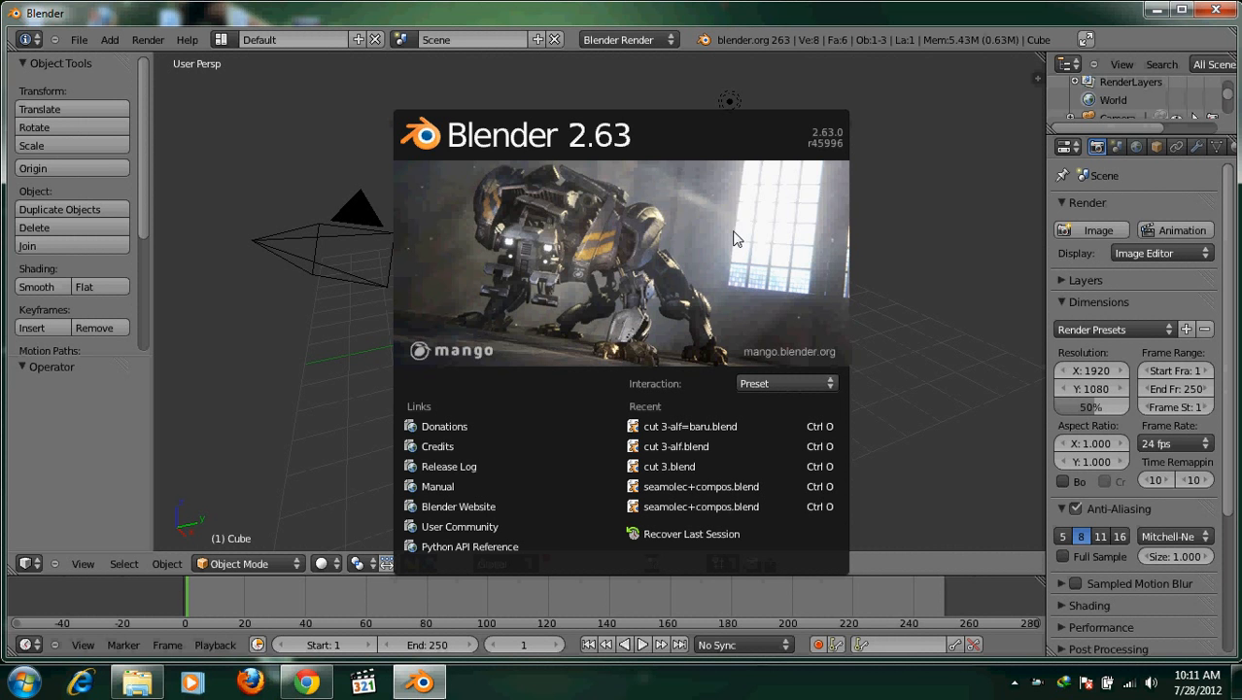
Switch to Chrome and open the character reference image on the Buku 3DBlender SBG1 page of niraga.com.
{"action": "left_click", "coordinate": [305, 681]}
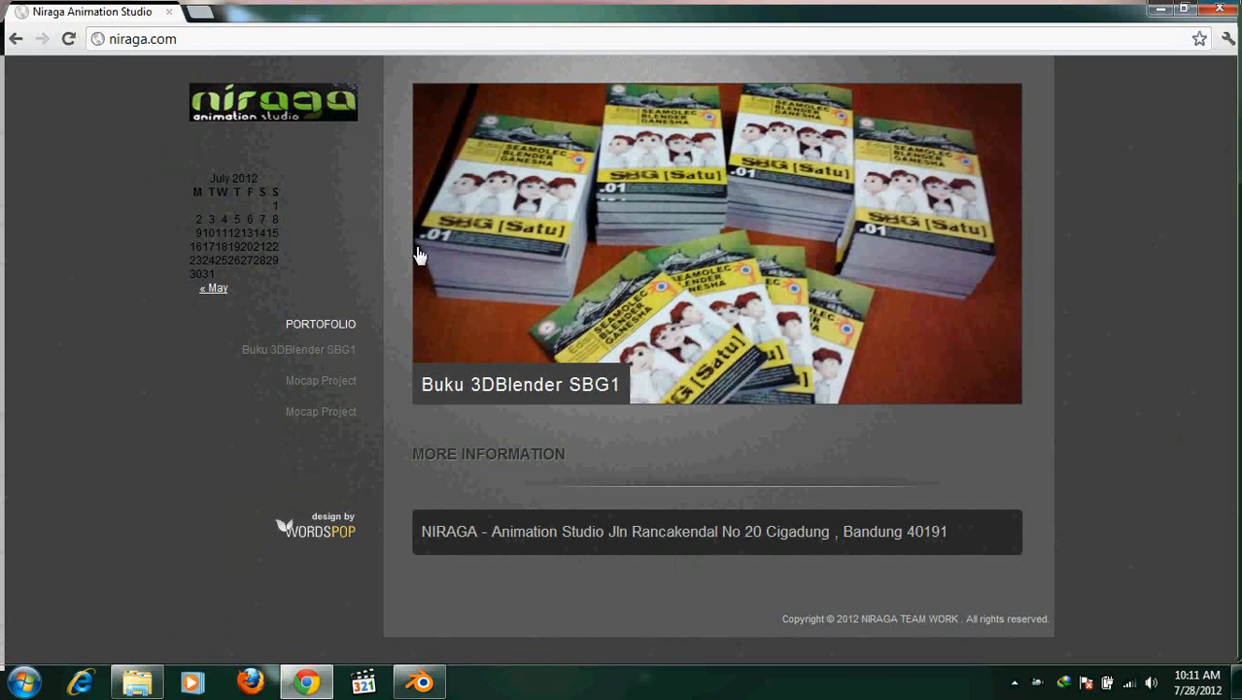
{"action": "left_click", "coordinate": [345, 358]}
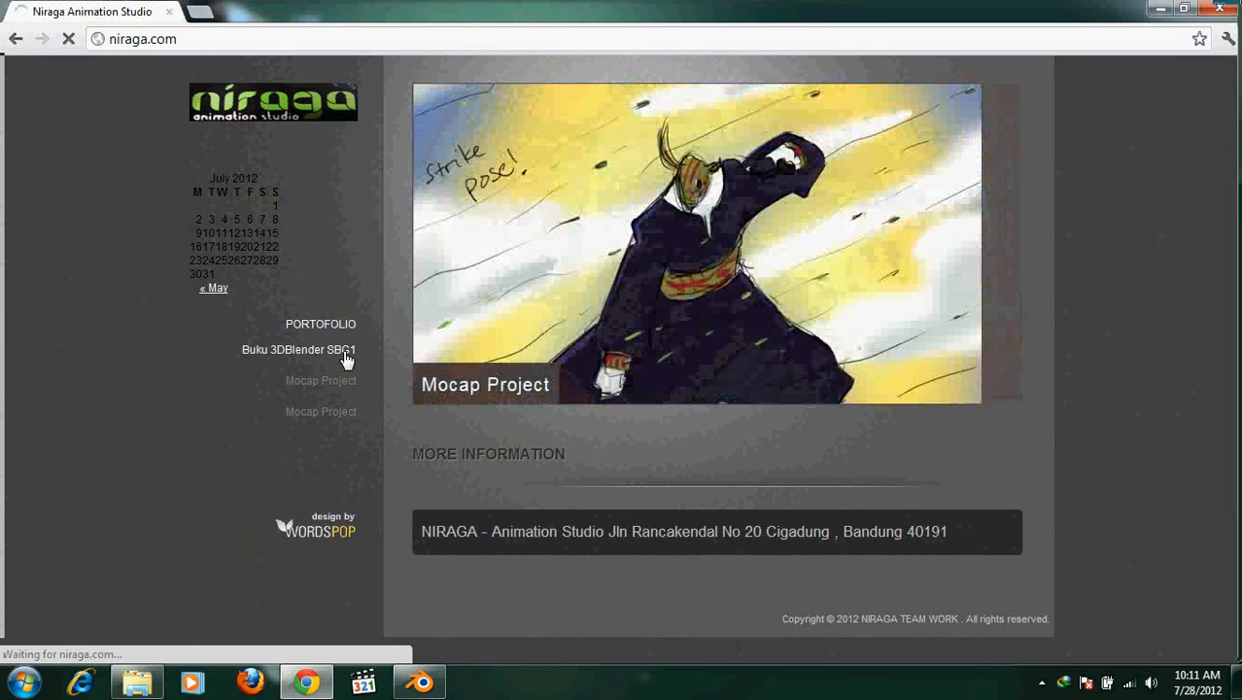
{"action": "scroll", "coordinate": [410, 357], "scroll_direction": "down", "scroll_amount": 5}
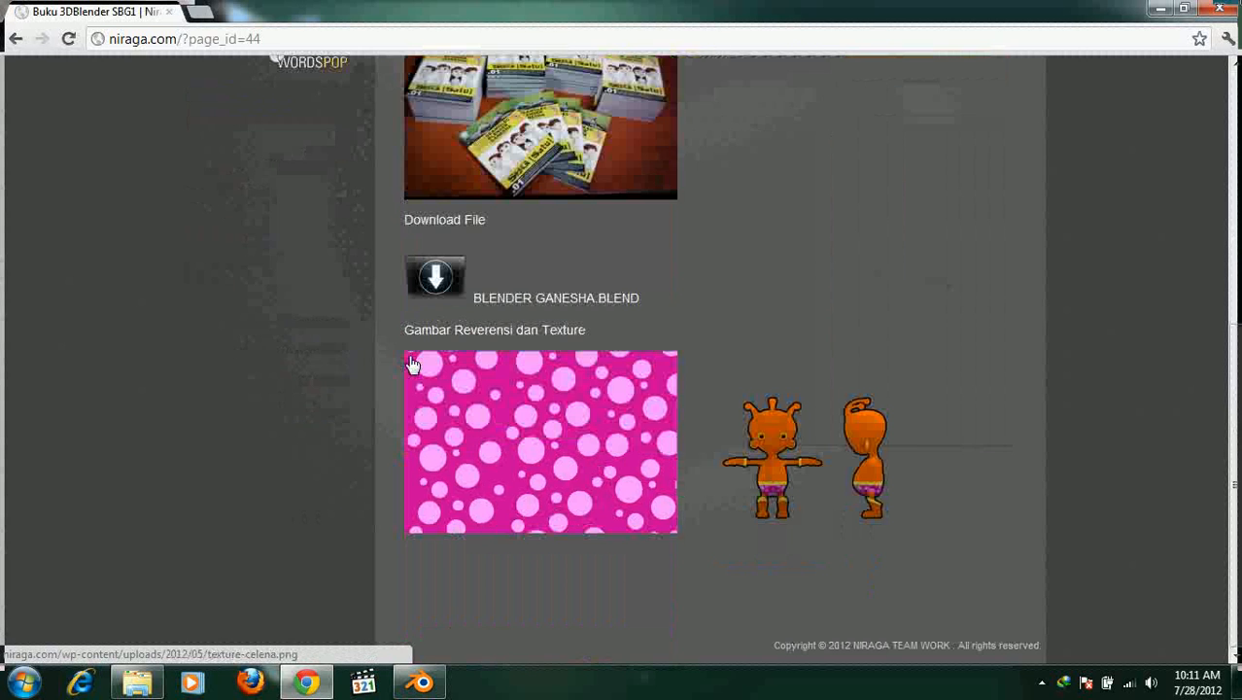
{"action": "left_click", "coordinate": [783, 432]}
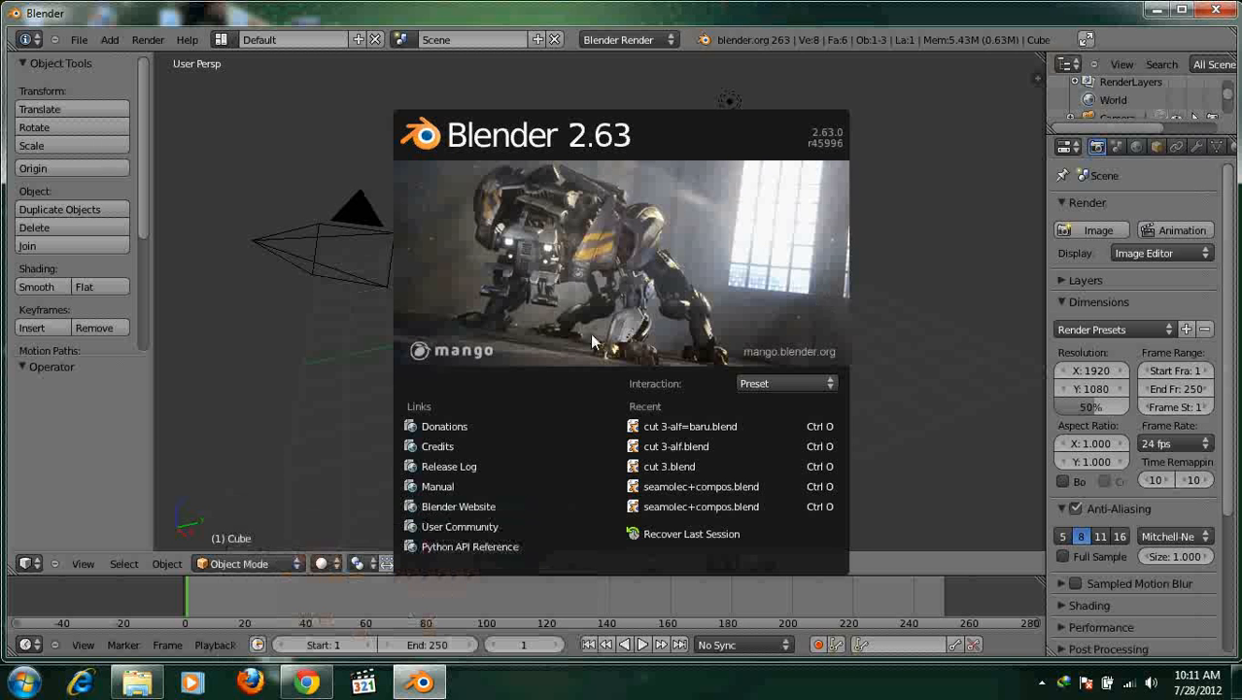
Back in Blender, dismiss the splash screen and delete the default cube.
{"action": "left_click", "coordinate": [363, 350]}
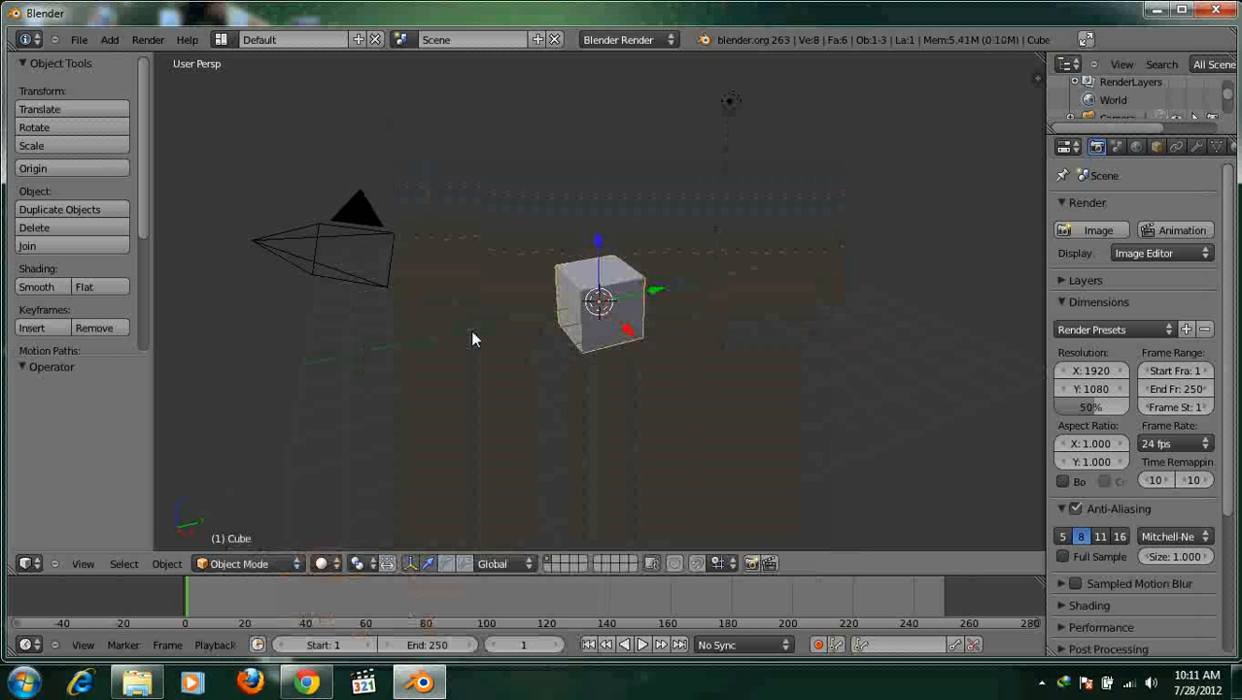
{"action": "scroll", "coordinate": [626, 336], "scroll_direction": "up", "scroll_amount": 3}
{"action": "scroll", "coordinate": [626, 336], "scroll_direction": "down", "scroll_amount": 3}
{"action": "scroll", "coordinate": [626, 336], "scroll_direction": "up", "scroll_amount": 3}
{"action": "scroll", "coordinate": [625, 336], "scroll_direction": "down", "scroll_amount": 3}
{"action": "scroll", "coordinate": [626, 337], "scroll_direction": "up", "scroll_amount": 2}
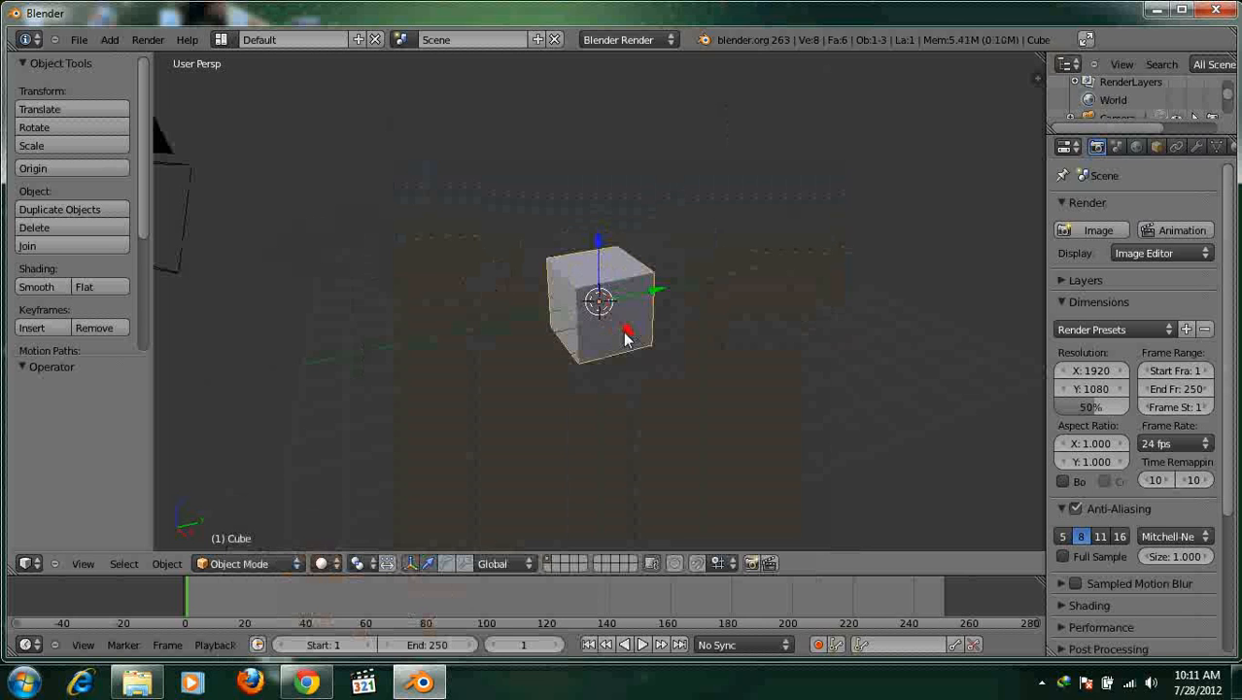
{"action": "key", "text": "x"}
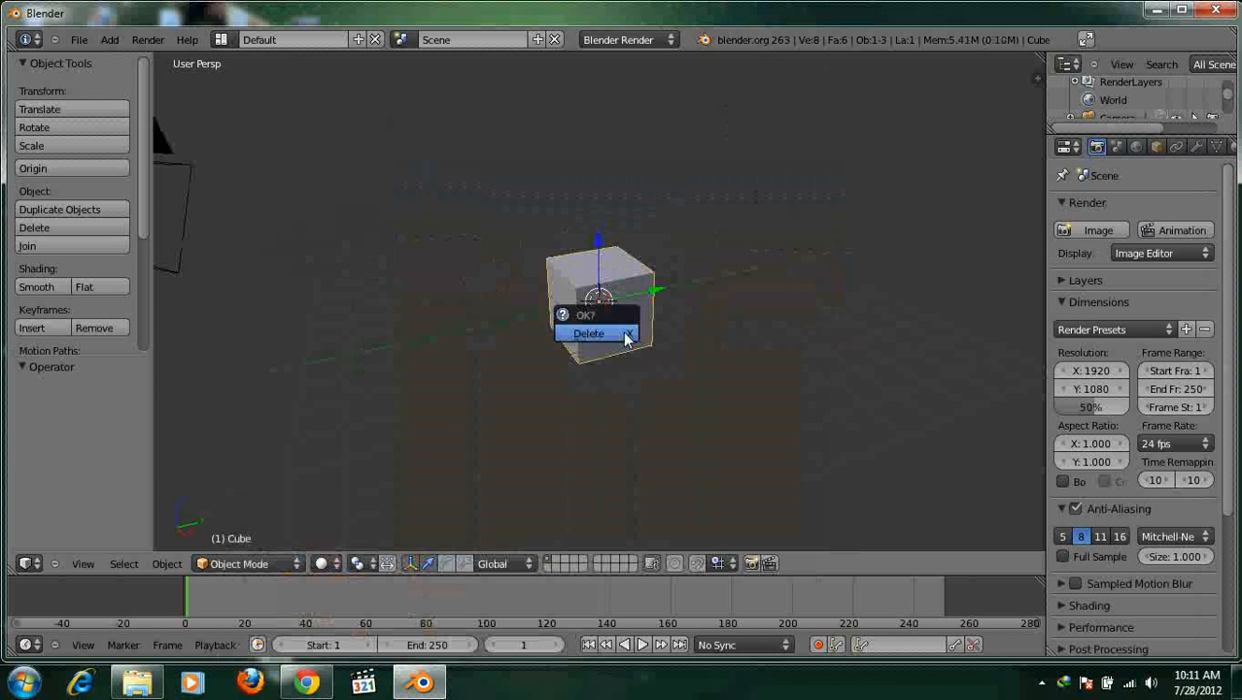
{"action": "left_click", "coordinate": [627, 336]}
{"action": "scroll", "coordinate": [623, 330], "scroll_direction": "down", "scroll_amount": 3}
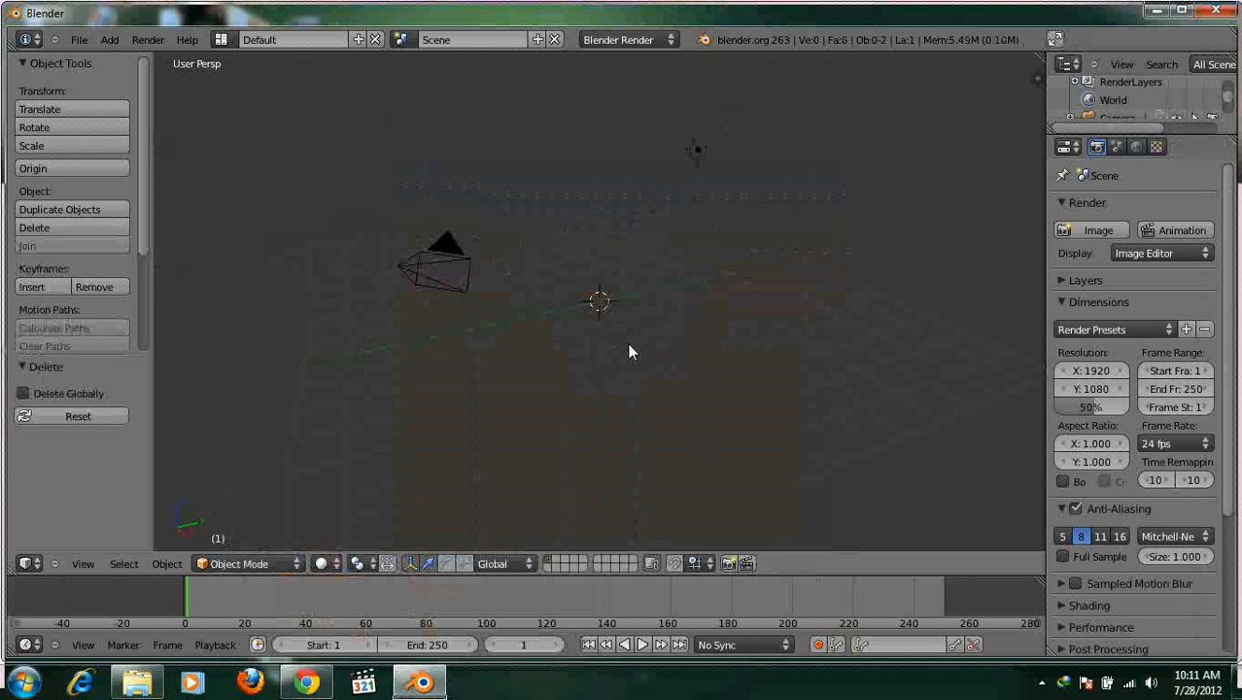
Start the Screencast Keys display with the mouse shown as Icon, and hide the viewport properties again.
{"action": "key", "text": "n"}
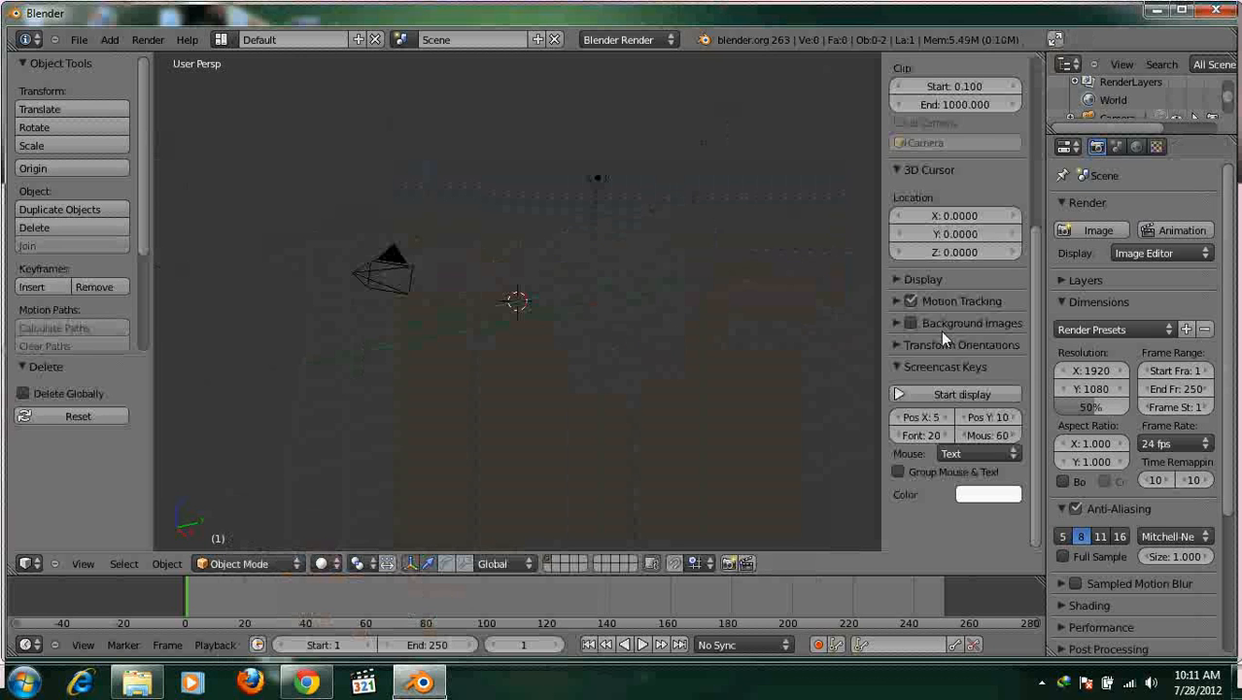
{"action": "left_click", "coordinate": [955, 396]}
{"action": "left_click", "coordinate": [981, 454]}
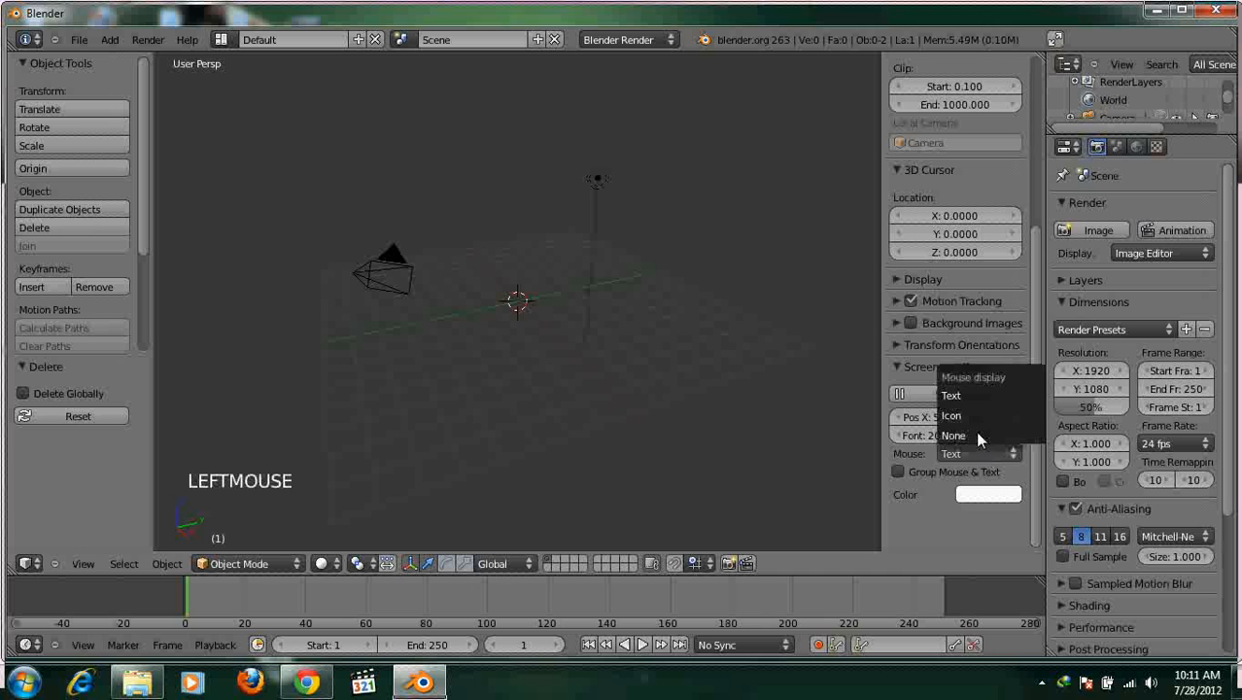
{"action": "left_click", "coordinate": [962, 416]}
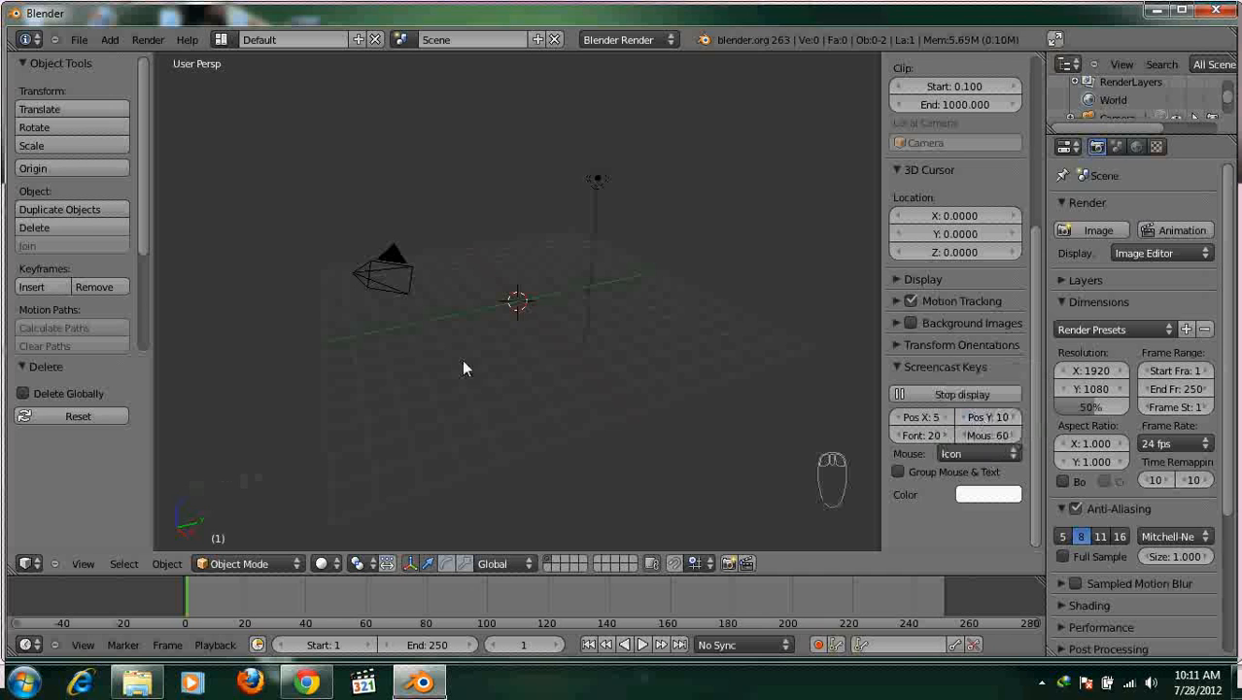
{"action": "key", "text": "n"}
Switch the 3D viewport to the front orthographic view.
{"action": "middle_click_drag", "start_coordinate": [576, 277], "coordinate": [578, 281]}
{"action": "left_click", "coordinate": [83, 563]}
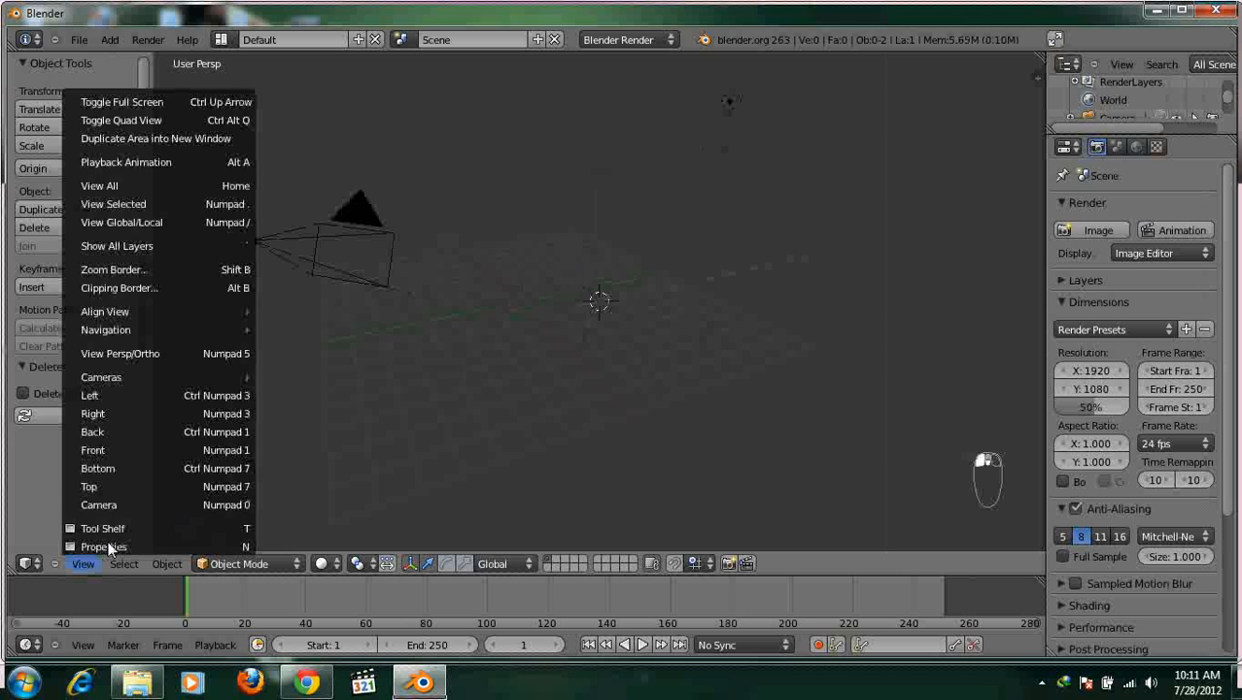
{"action": "left_click", "coordinate": [142, 450]}
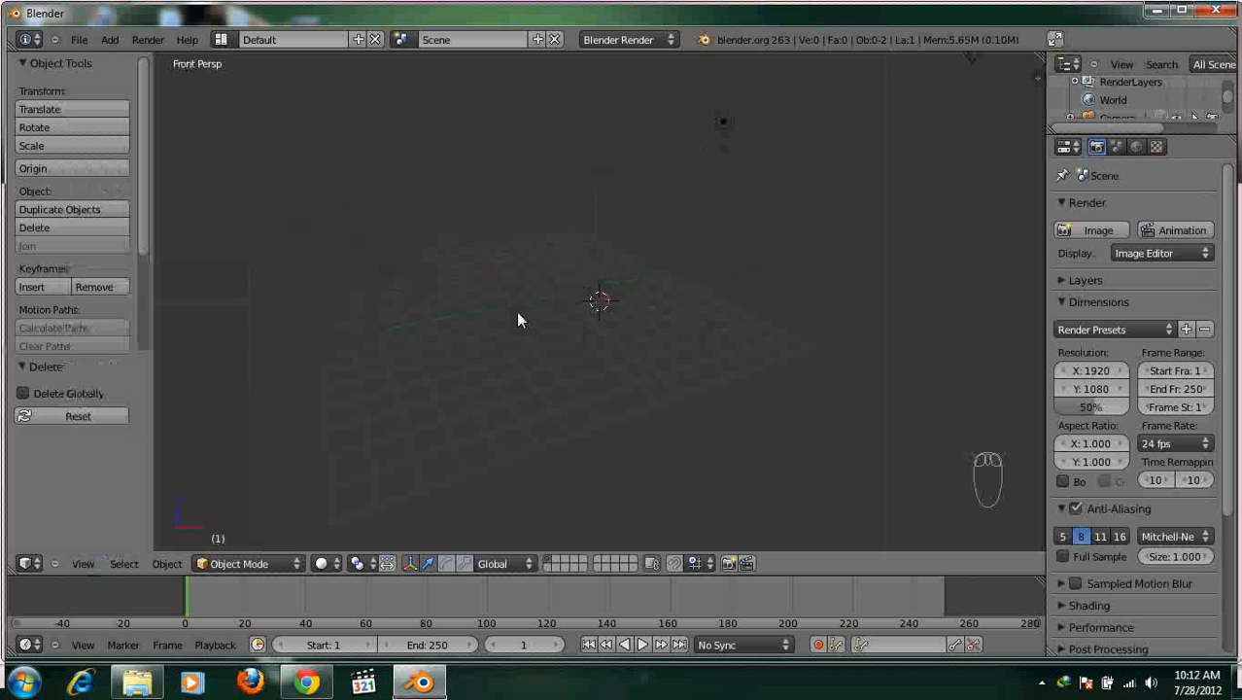
{"action": "key", "text": "KP_5"}
{"action": "scroll", "coordinate": [937, 250], "scroll_direction": "up", "scroll_amount": 1}
Enable background images and load 2.png from the Desktop as the viewport reference.
{"action": "key", "text": "n"}
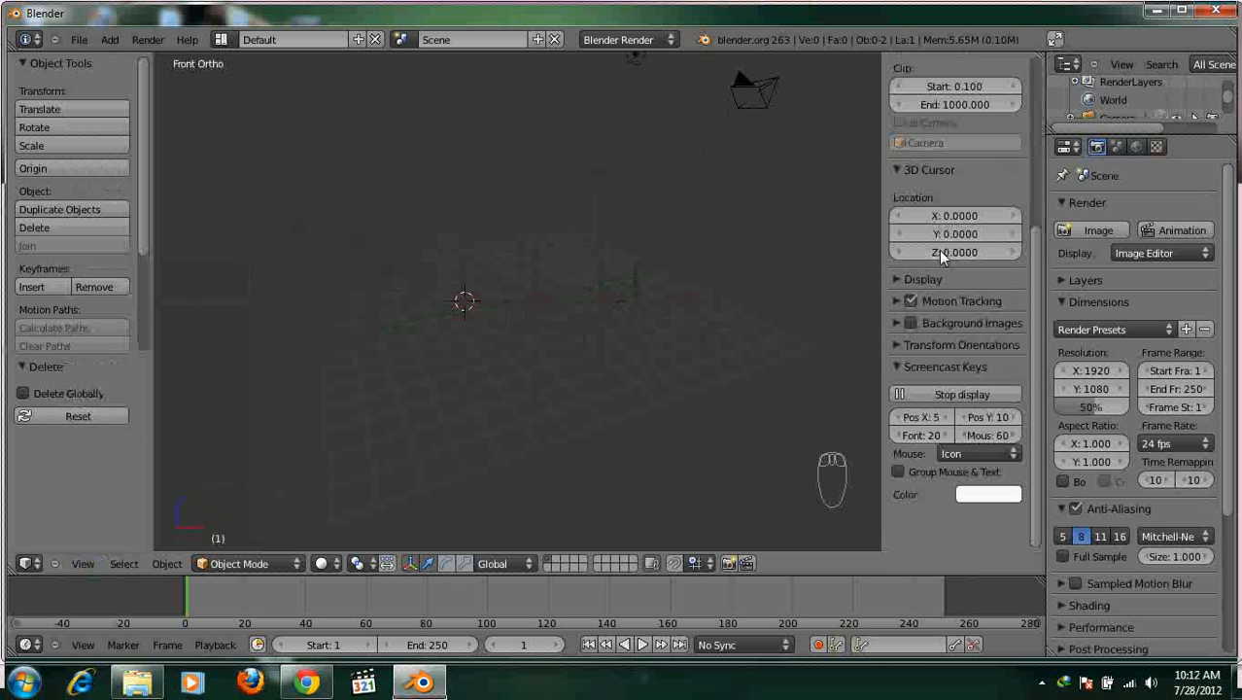
{"action": "left_click", "coordinate": [897, 323]}
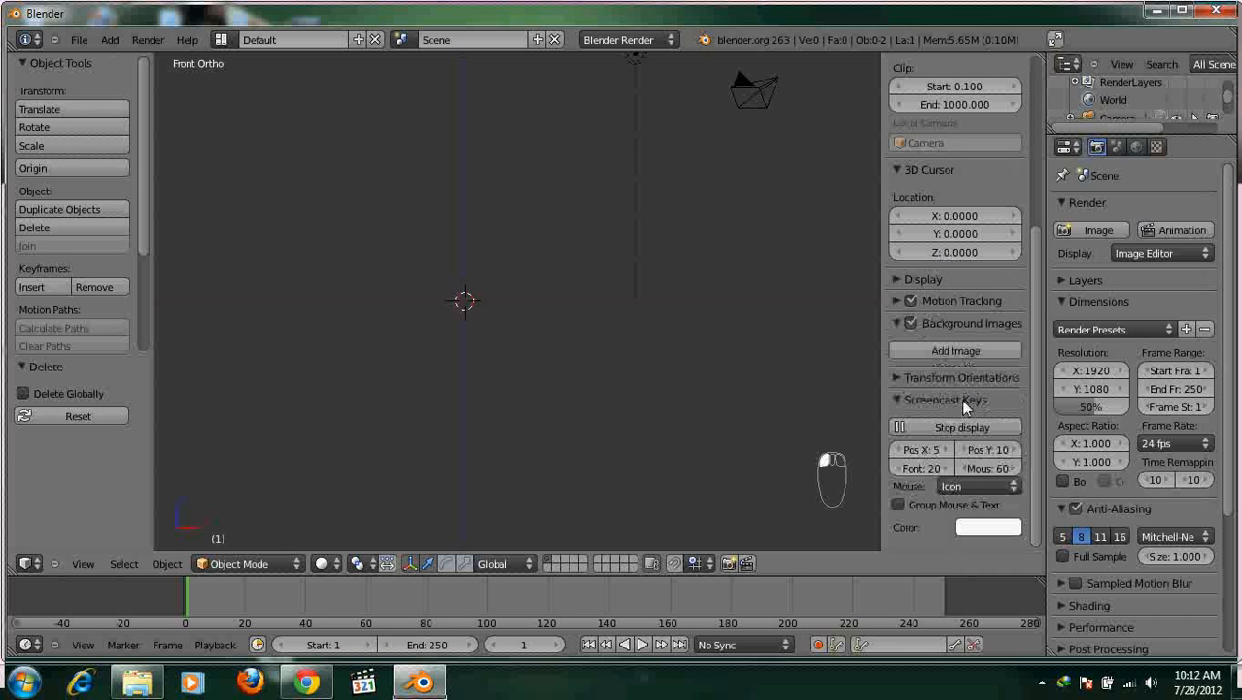
{"action": "left_click", "coordinate": [964, 352]}
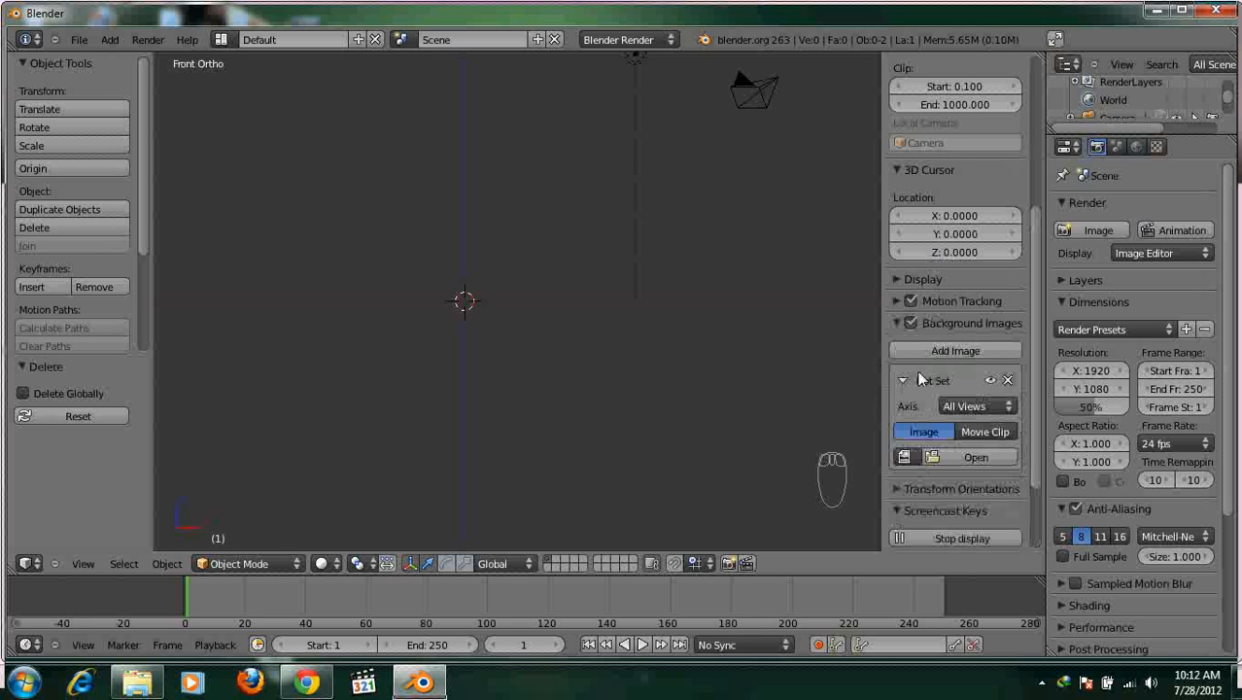
{"action": "left_click", "coordinate": [951, 456]}
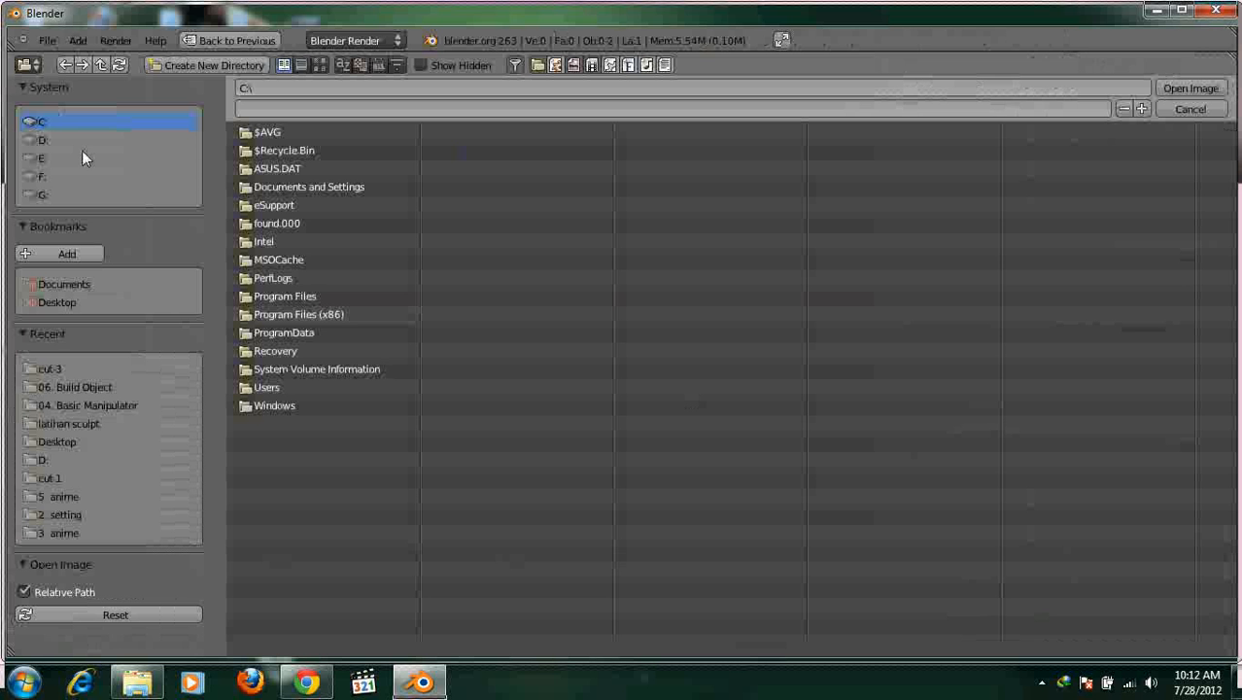
{"action": "left_click", "coordinate": [61, 302]}
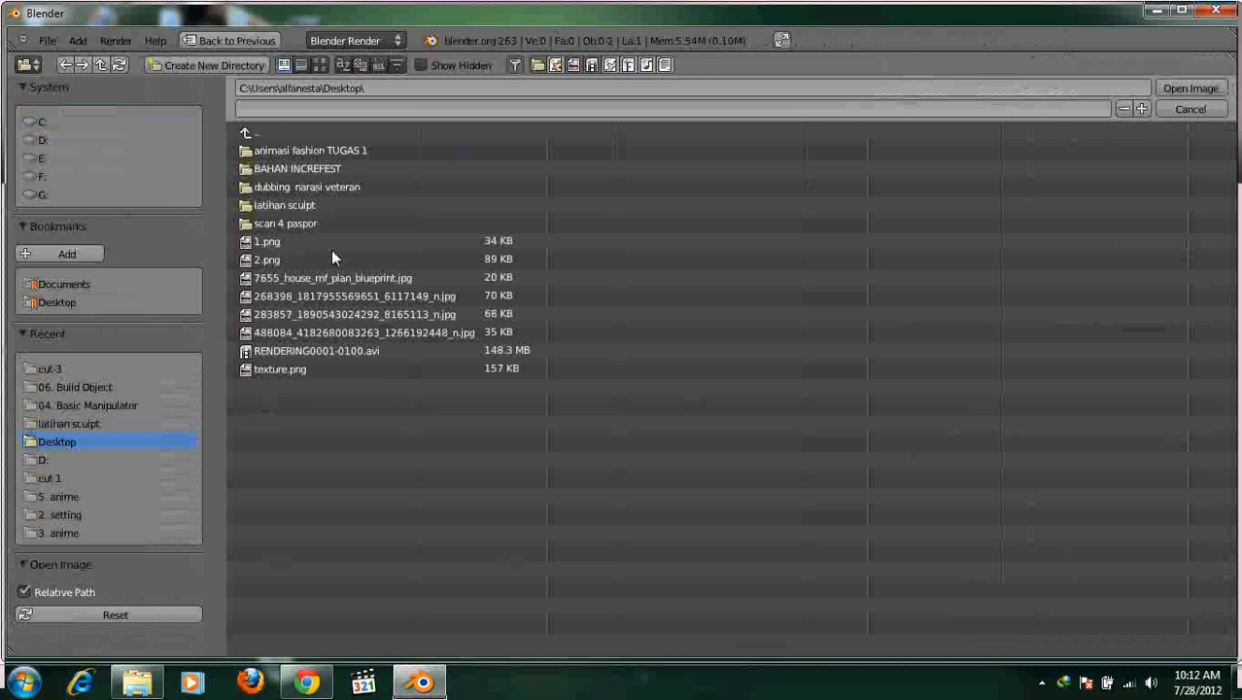
{"action": "left_click", "coordinate": [322, 64]}
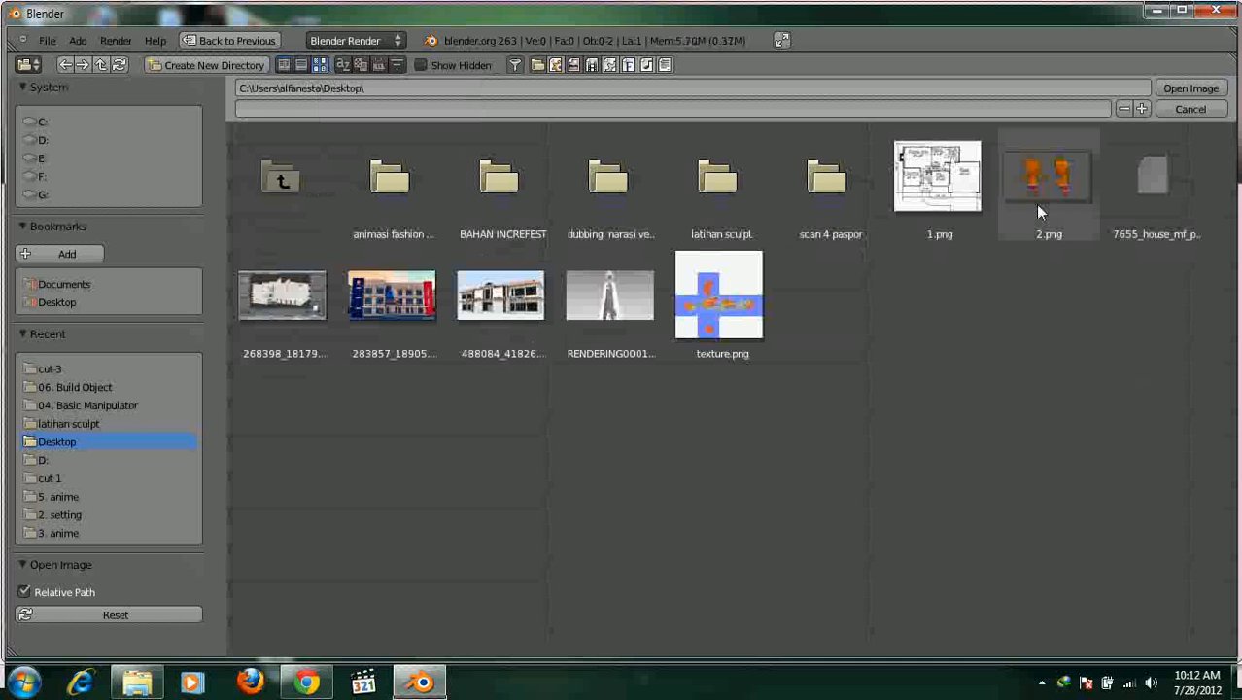
{"action": "left_click", "coordinate": [1066, 190]}
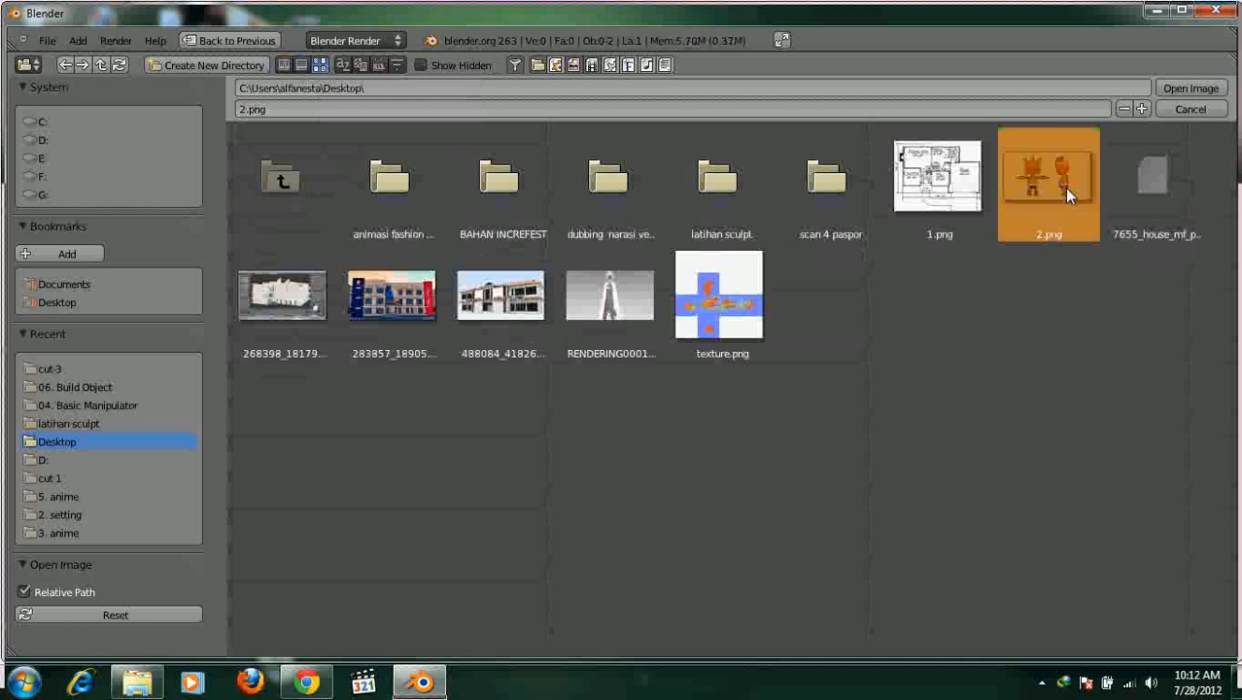
{"action": "left_click", "coordinate": [1182, 88]}
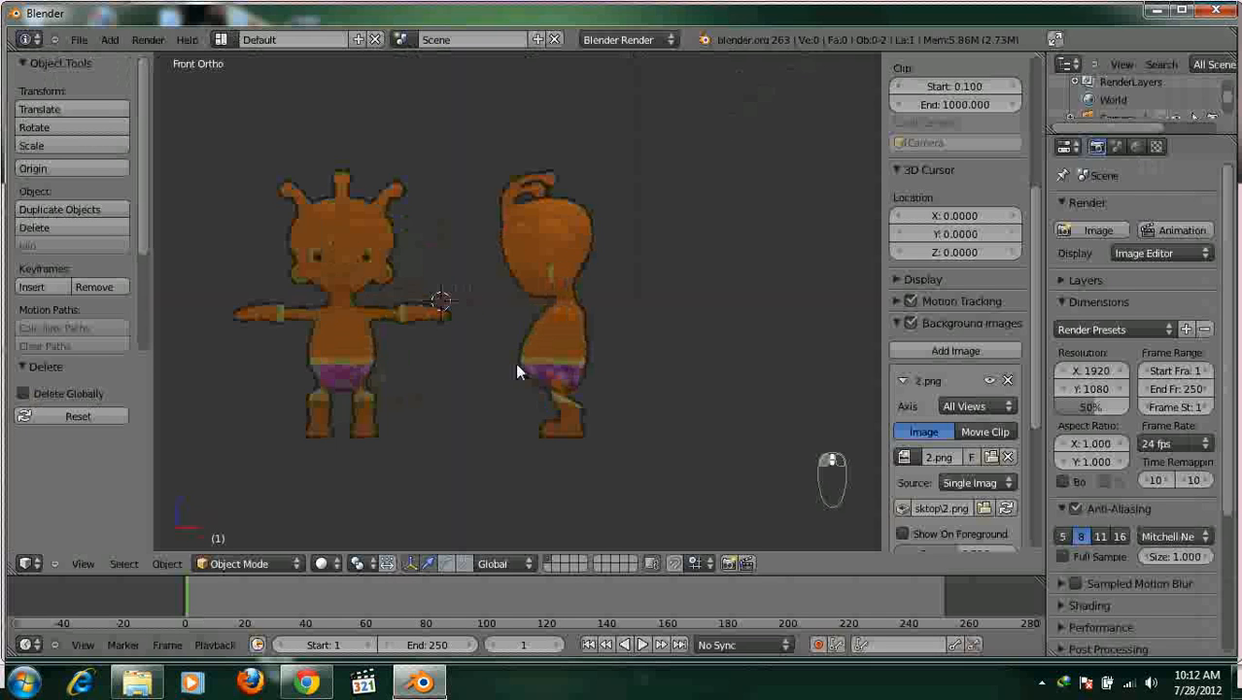
Check the background reference from a rotated view and return to the front orthographic view.
{"action": "middle_click_drag", "start_coordinate": [488, 353], "coordinate": [561, 353], "text": "shift"}
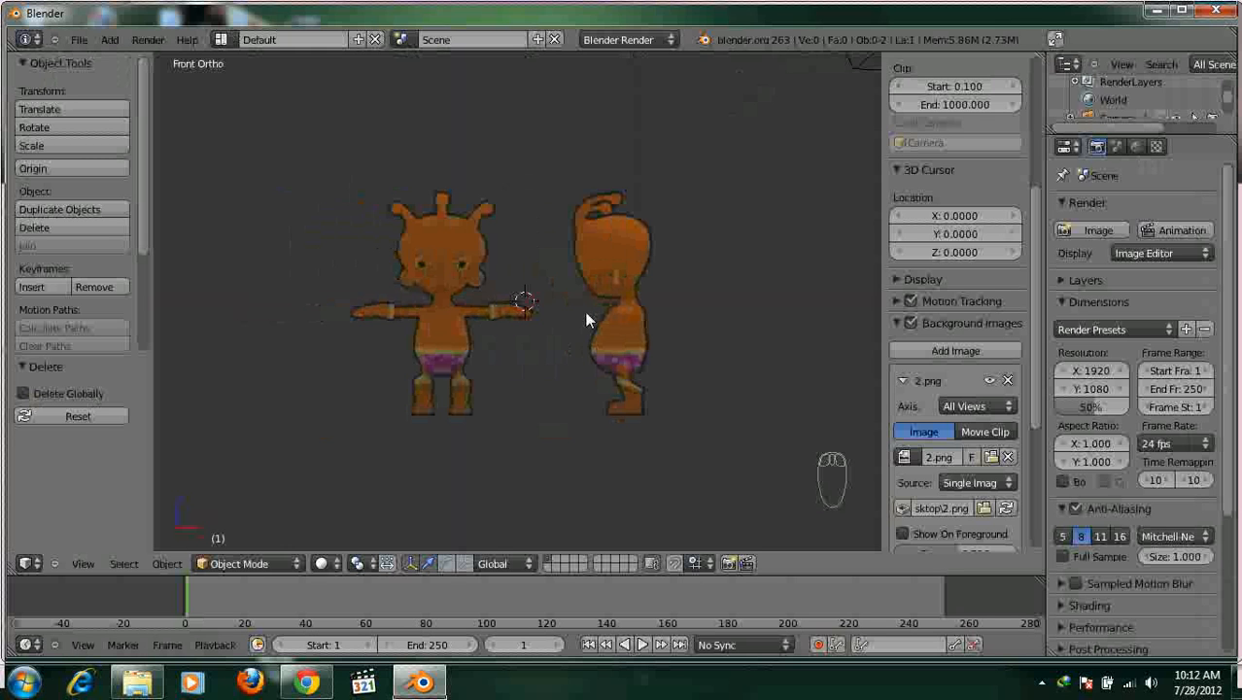
{"action": "mouse_move", "coordinate": [599, 277]}
{"action": "middle_mouse_down"}
{"action": "mouse_move", "coordinate": [514, 327]}
{"action": "mouse_move", "coordinate": [649, 288]}
{"action": "mouse_move", "coordinate": [491, 253]}
{"action": "mouse_move", "coordinate": [501, 344]}
{"action": "mouse_move", "coordinate": [598, 322]}
{"action": "mouse_move", "coordinate": [609, 297]}
{"action": "middle_mouse_up"}
{"action": "middle_click_drag", "start_coordinate": [481, 146], "coordinate": [589, 298]}
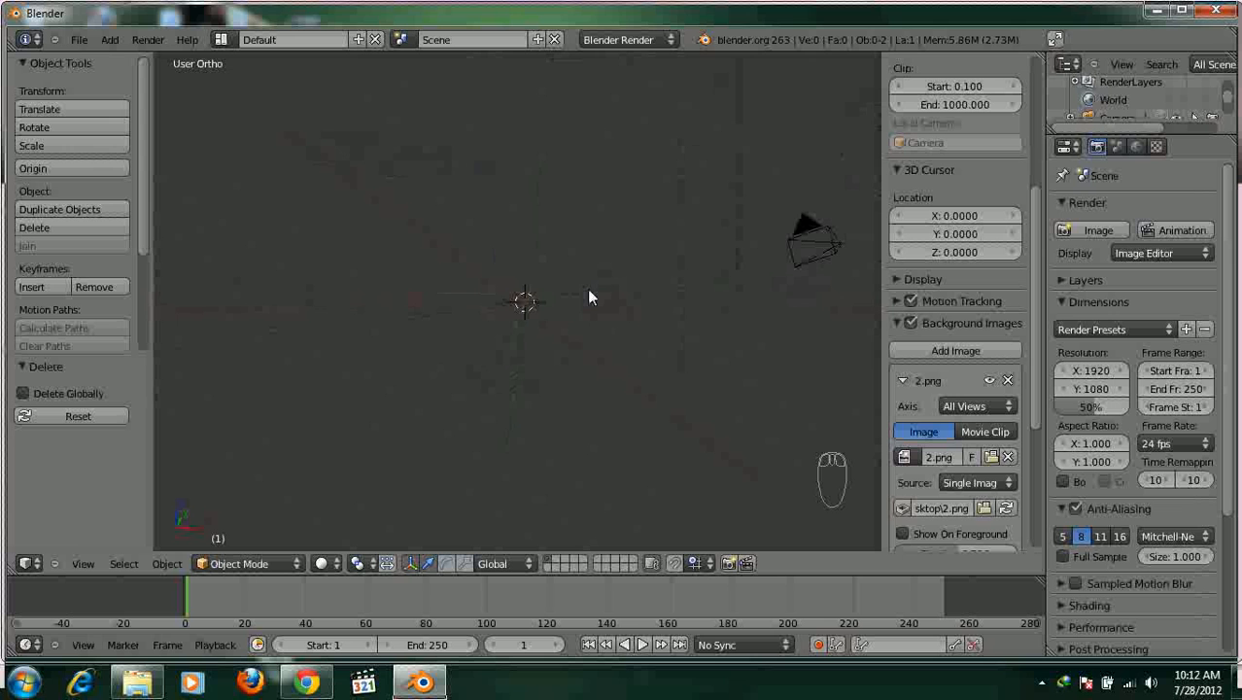
{"action": "key", "text": "KP_1"}
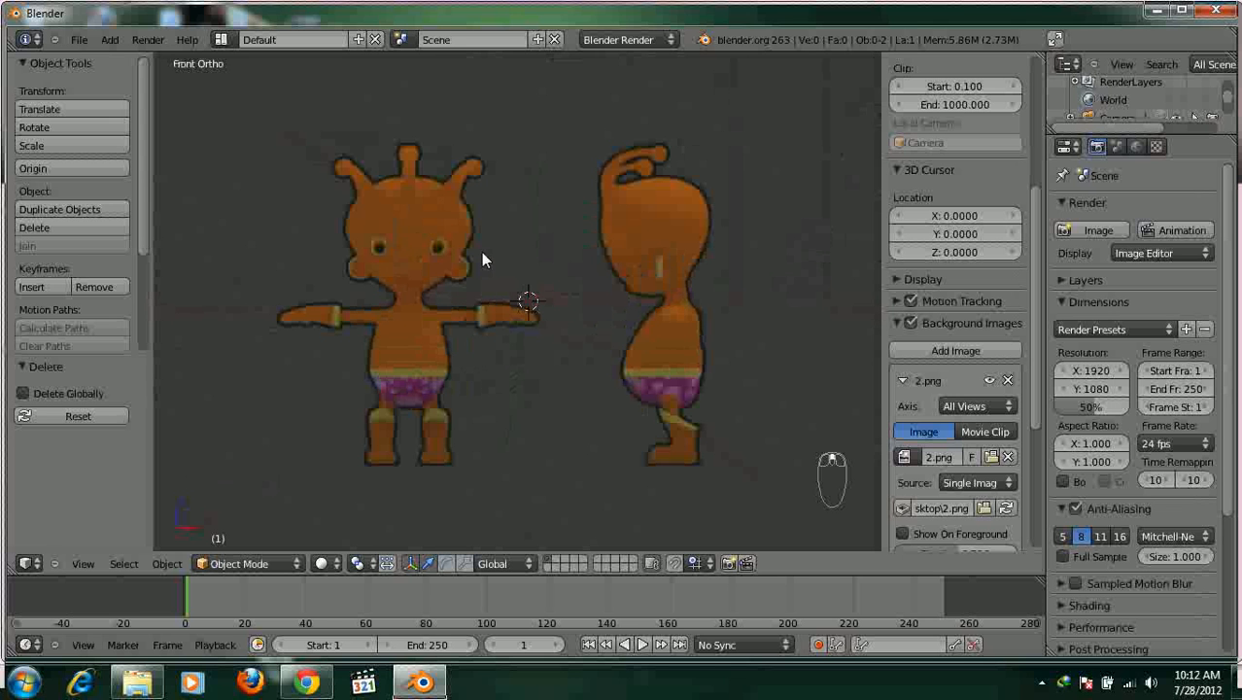
{"action": "scroll", "coordinate": [604, 308], "scroll_direction": "down", "scroll_amount": 1}
{"action": "scroll", "coordinate": [605, 308], "scroll_direction": "up", "scroll_amount": 1}
Try a different opacity for the background image and set it back to 0.5.
{"action": "scroll", "coordinate": [971, 408], "scroll_direction": "down", "scroll_amount": 4}
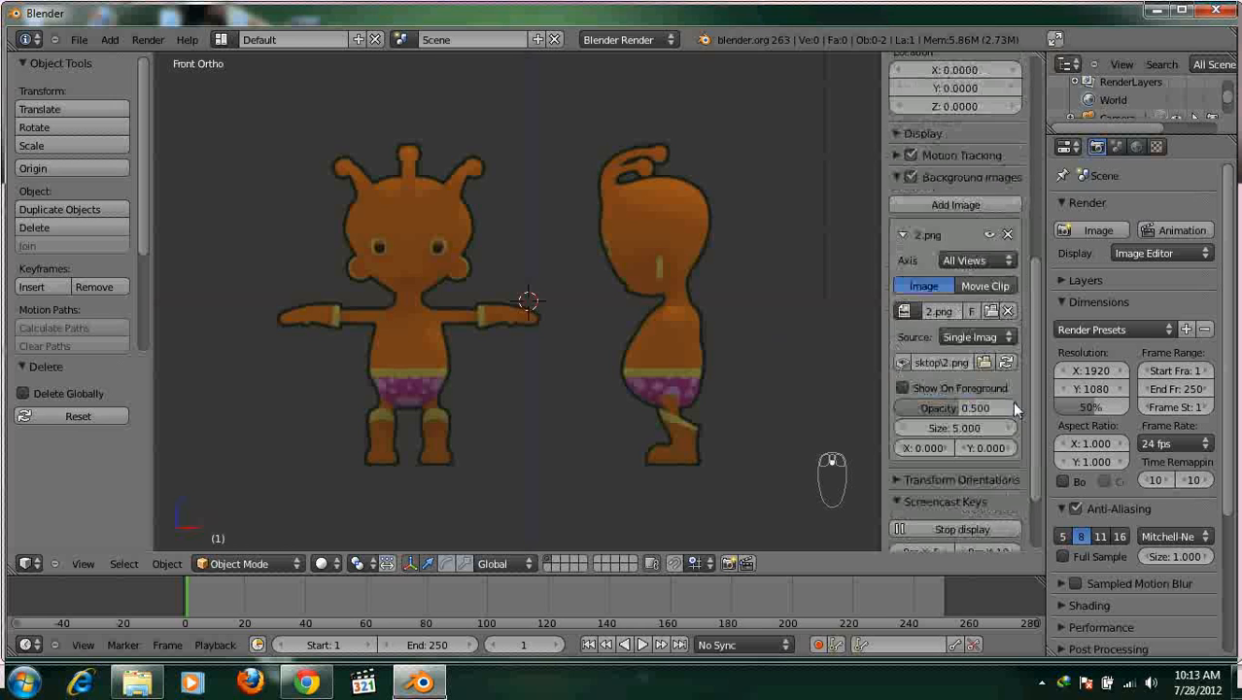
{"action": "scroll", "coordinate": [1011, 402], "scroll_direction": "down", "scroll_amount": 3}
{"action": "mouse_move", "coordinate": [956, 335]}
{"action": "left_mouse_down"}
{"action": "mouse_move", "coordinate": [980, 335]}
{"action": "mouse_move", "coordinate": [931, 335]}
{"action": "mouse_move", "coordinate": [981, 344]}
{"action": "mouse_move", "coordinate": [952, 344]}
{"action": "mouse_move", "coordinate": [968, 335]}
{"action": "left_mouse_up"}
{"action": "left_click", "coordinate": [969, 335]}
{"action": "type", "text": "0.5"}
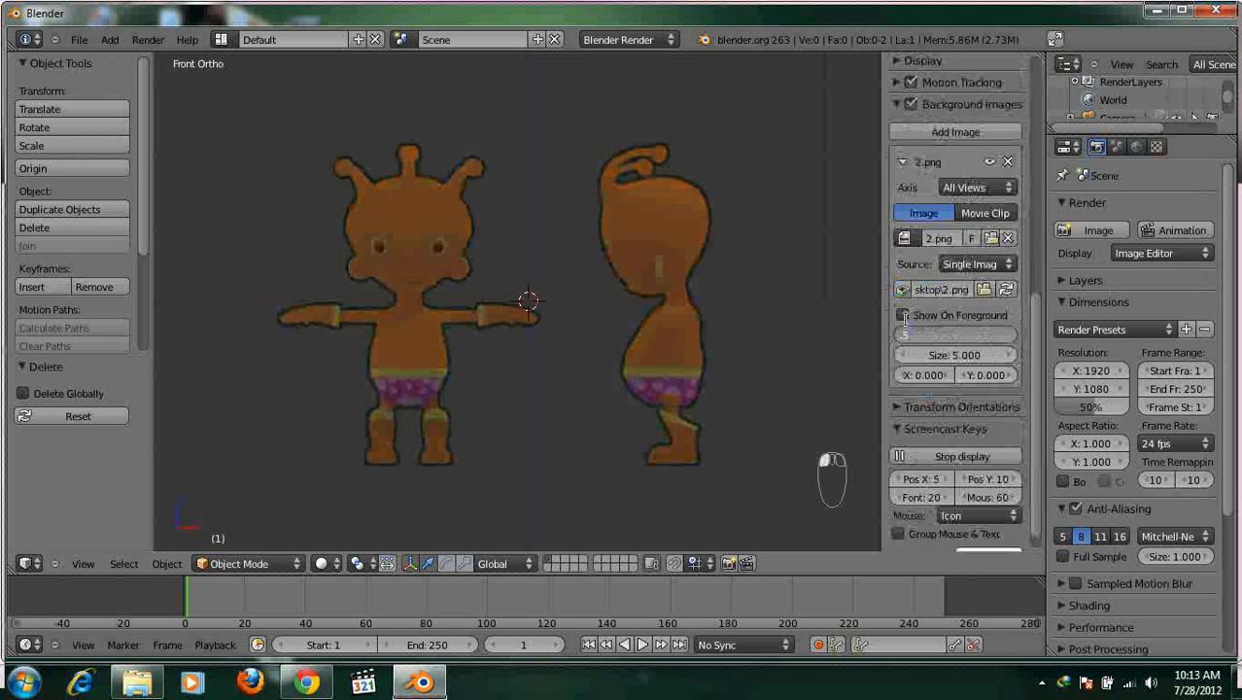
{"action": "key", "text": "Return"}
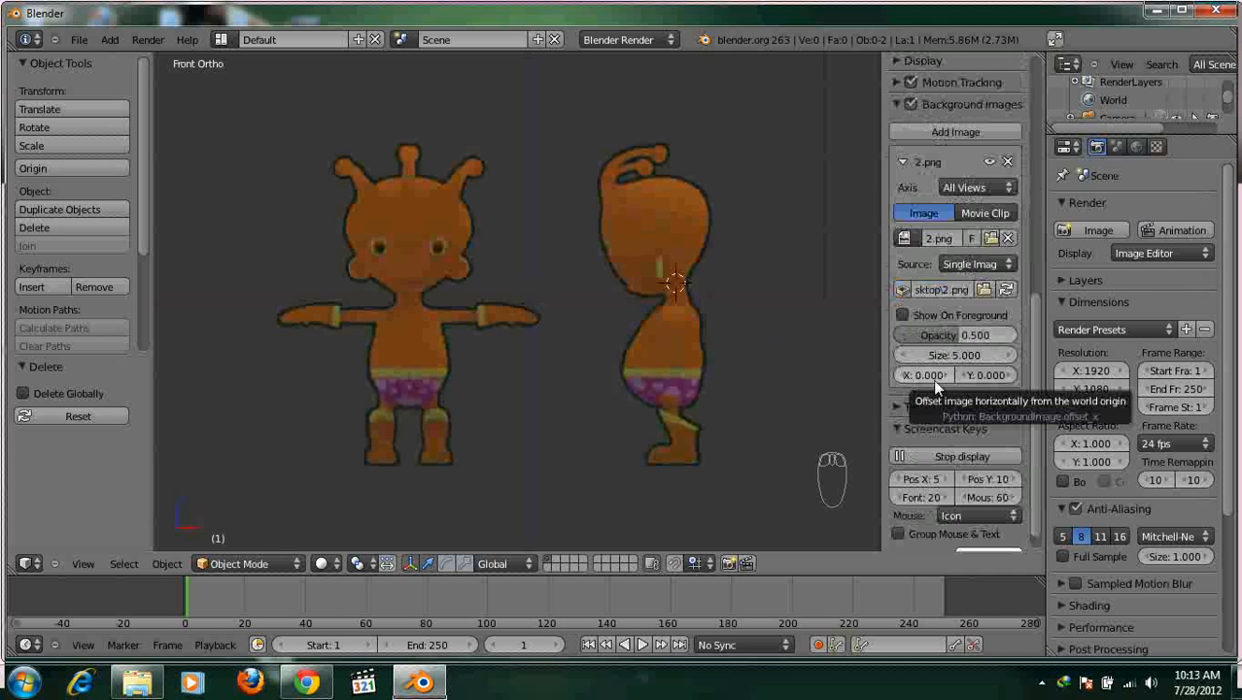
Try shifting the background image horizontally, including an X offset of 0.5, and reset the X offset to 0.
{"action": "left_click_drag", "start_coordinate": [947, 373], "coordinate": [887, 386]}
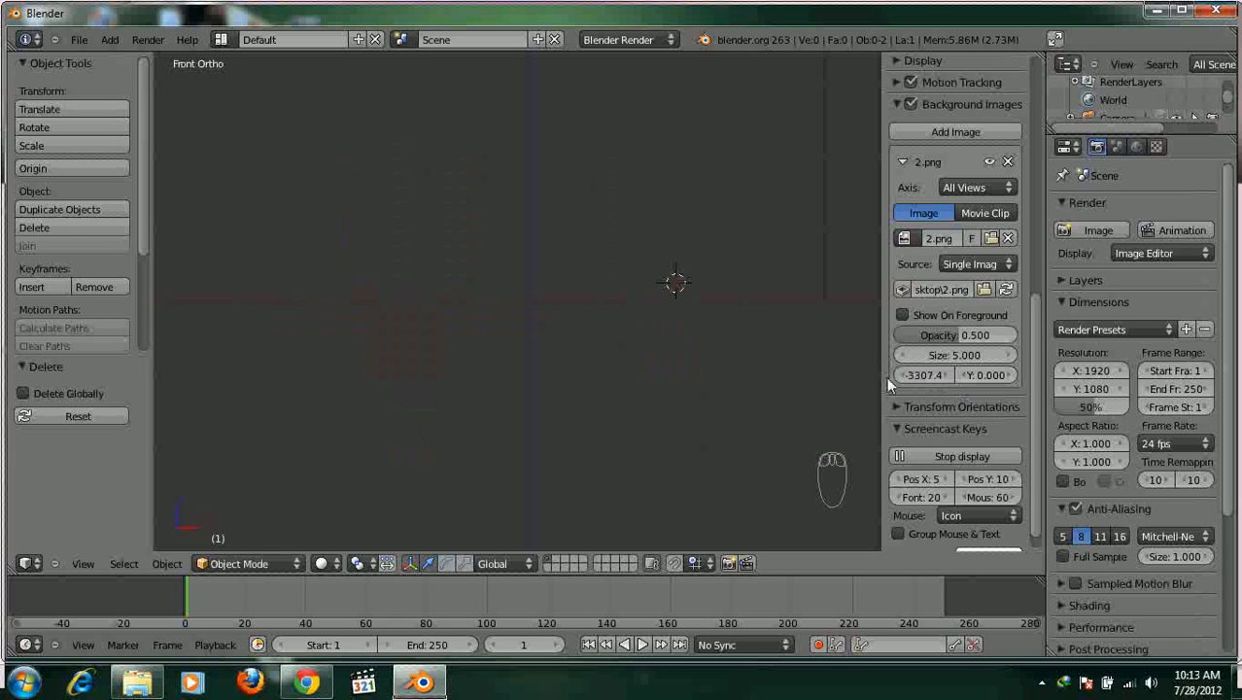
{"action": "left_click", "coordinate": [918, 376]}
{"action": "type", "text": "0"}
{"action": "key", "text": "Return"}
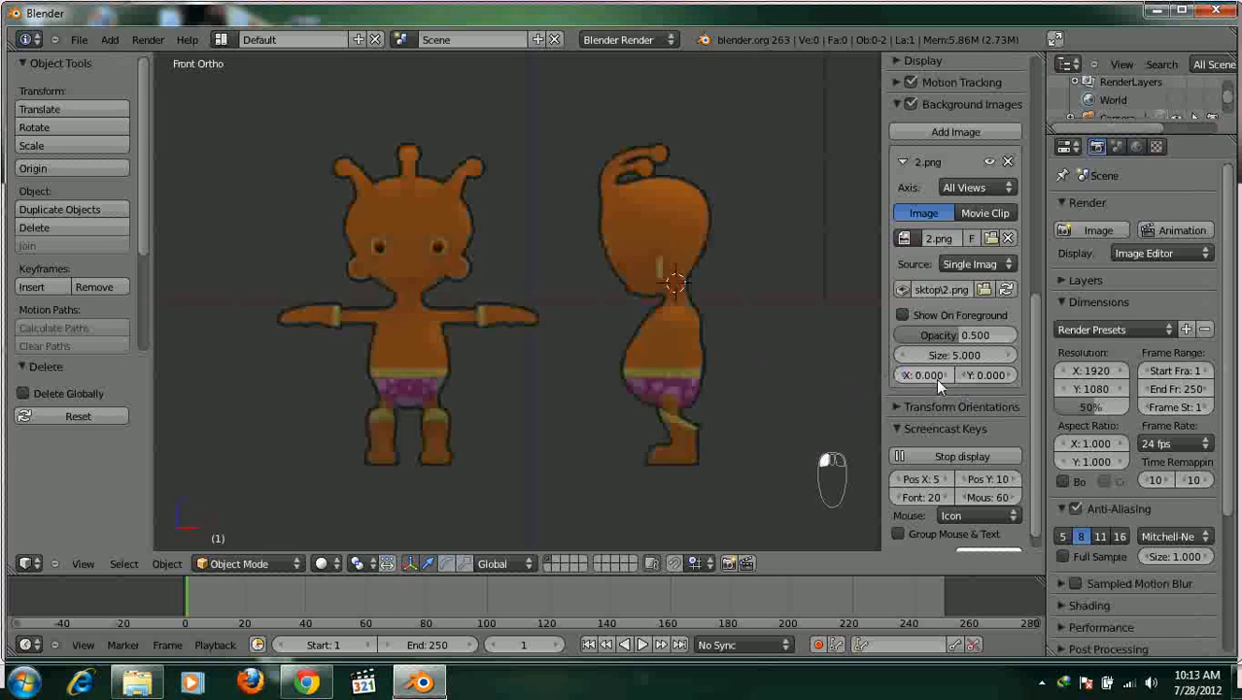
{"action": "left_click_drag", "start_coordinate": [943, 373], "coordinate": [901, 379]}
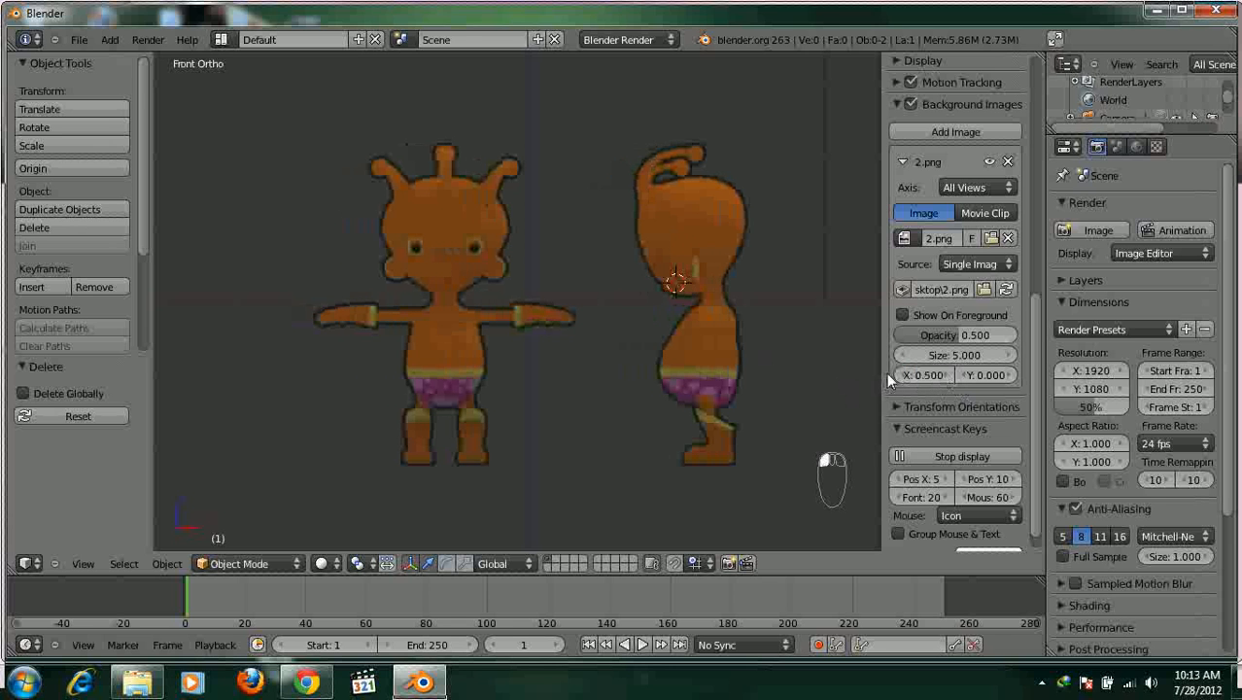
{"action": "left_click", "coordinate": [918, 376]}
{"action": "type", "text": "0"}
{"action": "key", "text": "Return"}
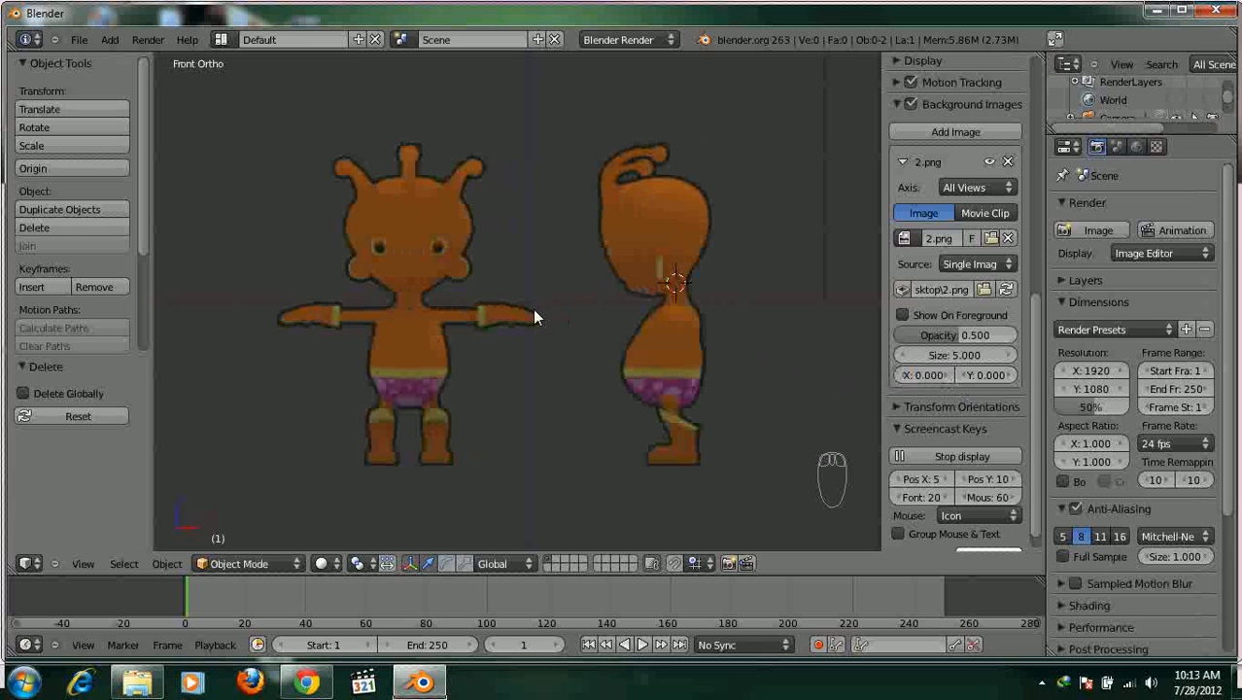
Snap the 3D cursor to the center and add a plane mesh there.
{"action": "key", "text": "shift+s"}
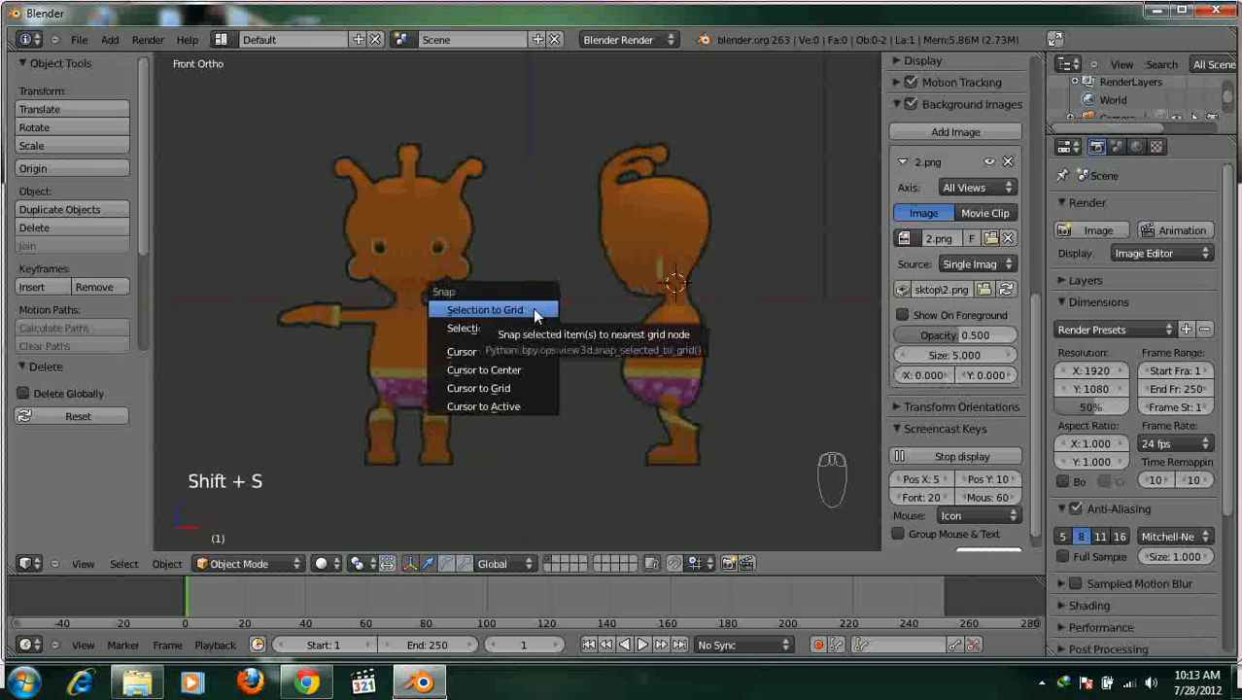
{"action": "left_click", "coordinate": [532, 370]}
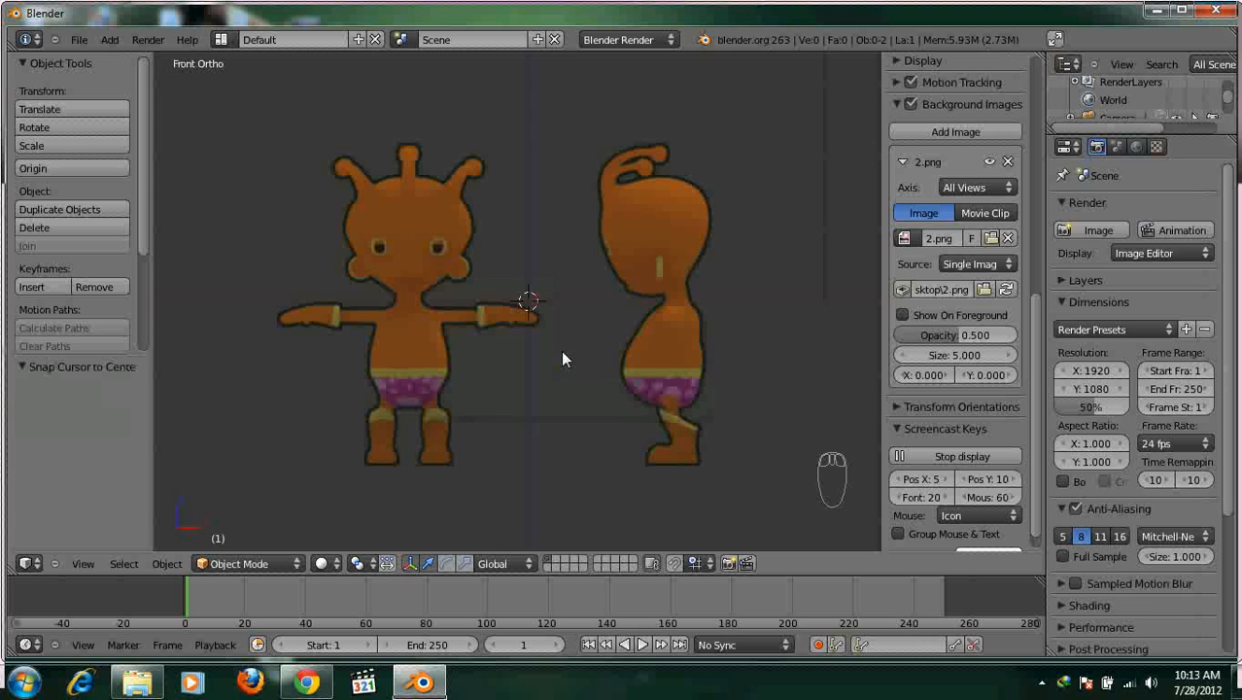
{"action": "key", "text": "shift+a"}
{"action": "mouse_move", "coordinate": [676, 295]}
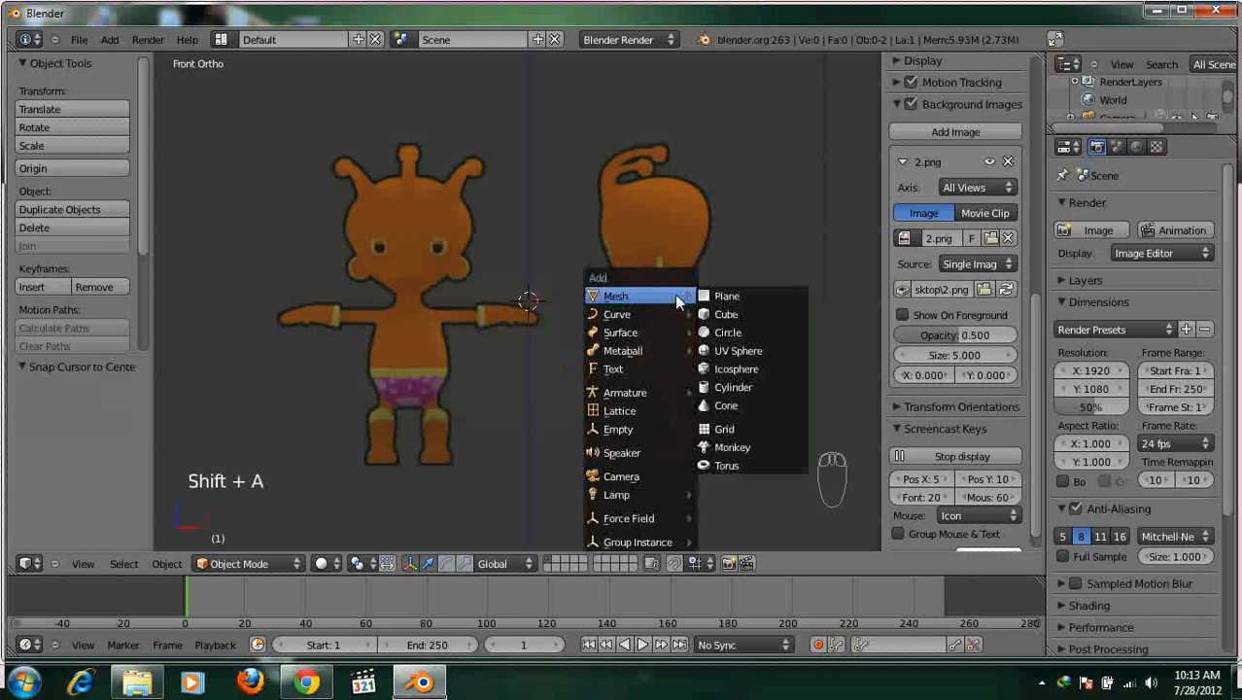
{"action": "left_click", "coordinate": [759, 297]}
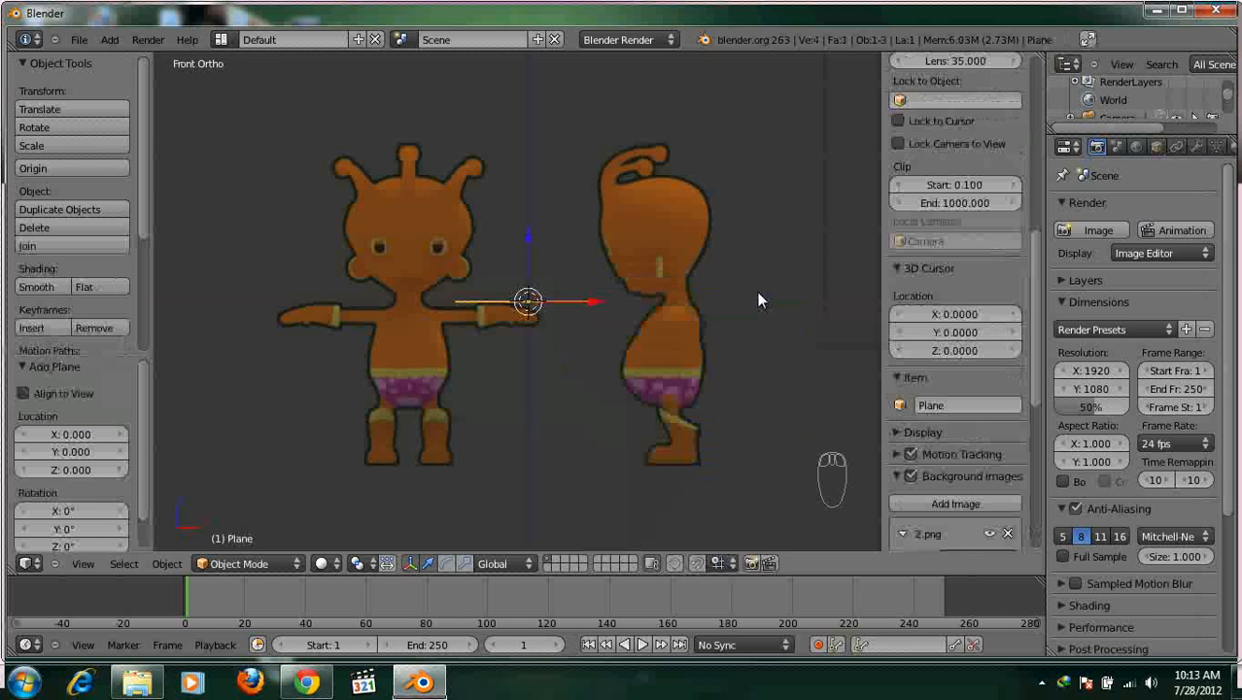
Rotate the plane 90 degrees about the X axis so it faces the front view.
{"action": "type", "text": "rx"}
{"action": "type", "text": "90"}
{"action": "key", "text": "Return"}
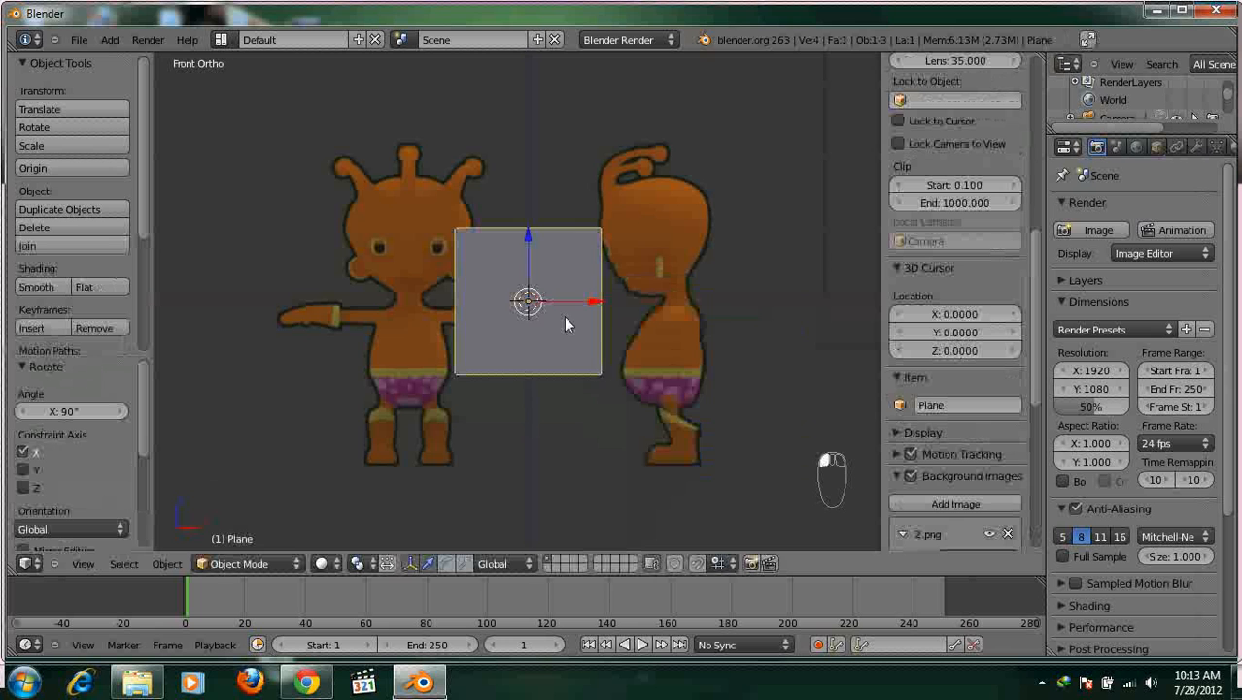
{"action": "scroll", "coordinate": [564, 315], "scroll_direction": "up", "scroll_amount": 2}
{"action": "middle_click_drag", "start_coordinate": [583, 311], "coordinate": [568, 356], "text": "shift"}
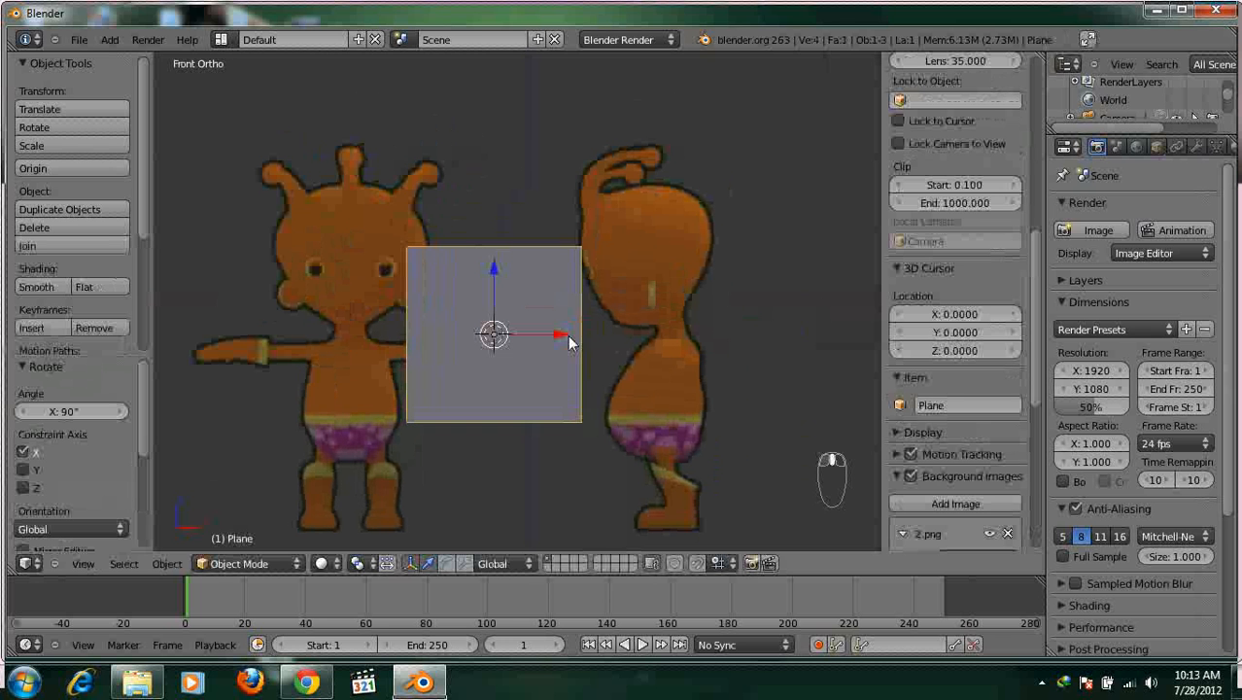
Set the background image's X offset to 1.65 to centre the front figure on the plane, and switch the view to wireframe display.
{"action": "scroll", "coordinate": [964, 402], "scroll_direction": "down", "scroll_amount": 2}
{"action": "scroll", "coordinate": [964, 402], "scroll_direction": "down", "scroll_amount": 8}
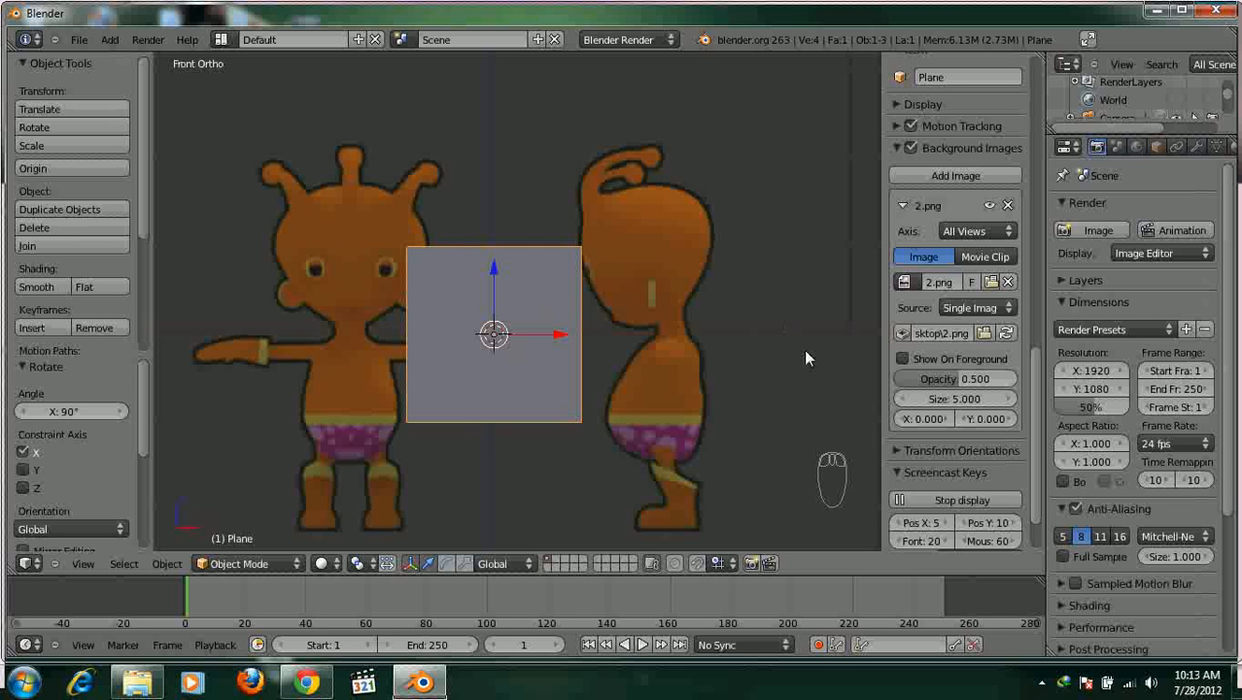
{"action": "left_click", "coordinate": [949, 417]}
{"action": "left_click", "coordinate": [949, 419]}
{"action": "left_click", "coordinate": [950, 419]}
{"action": "left_click", "coordinate": [950, 419]}
{"action": "left_click", "coordinate": [949, 419]}
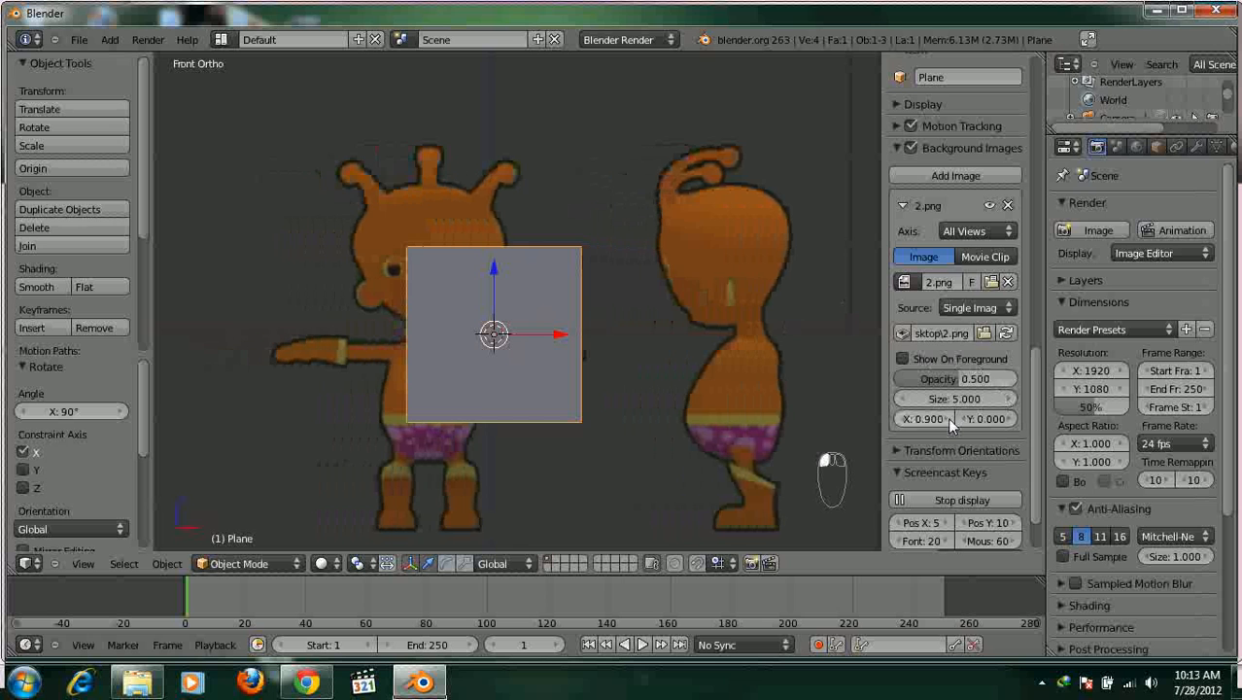
{"action": "left_click", "coordinate": [949, 419]}
{"action": "left_click", "coordinate": [950, 418]}
{"action": "triple_click", "coordinate": [949, 419]}
{"action": "double_click", "coordinate": [949, 419]}
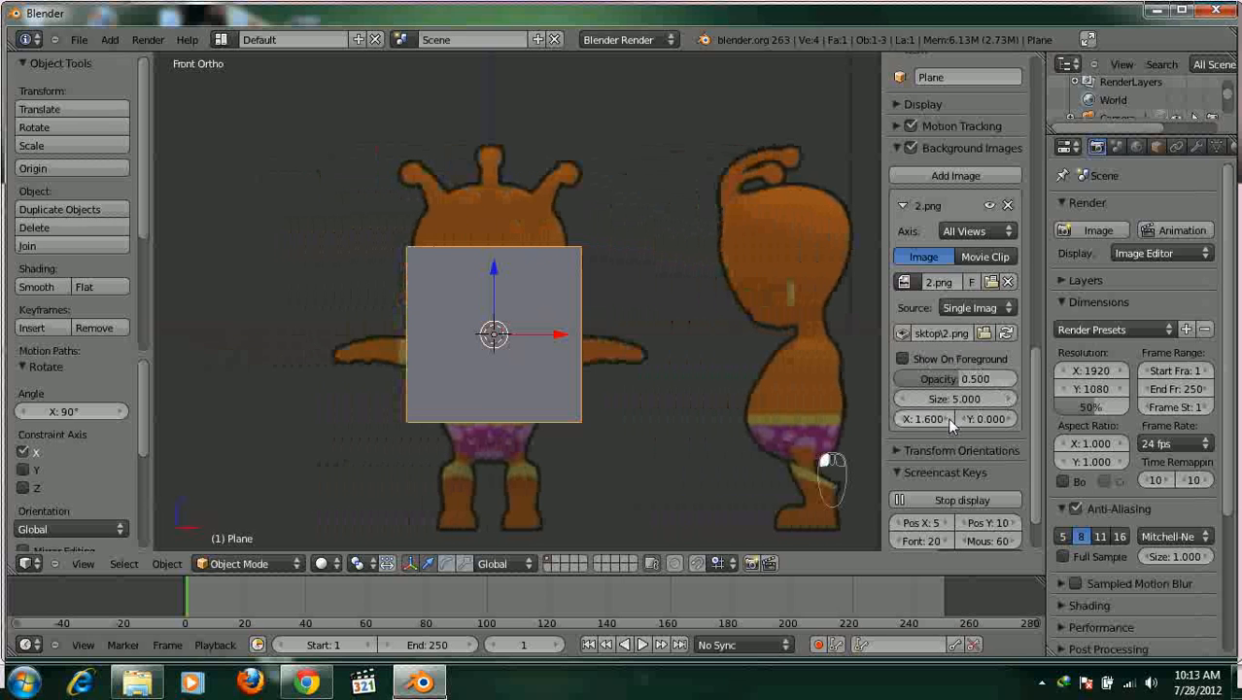
{"action": "left_click_drag", "start_coordinate": [927, 418], "coordinate": [945, 419]}
{"action": "scroll", "coordinate": [535, 374], "scroll_direction": "up", "scroll_amount": 3}
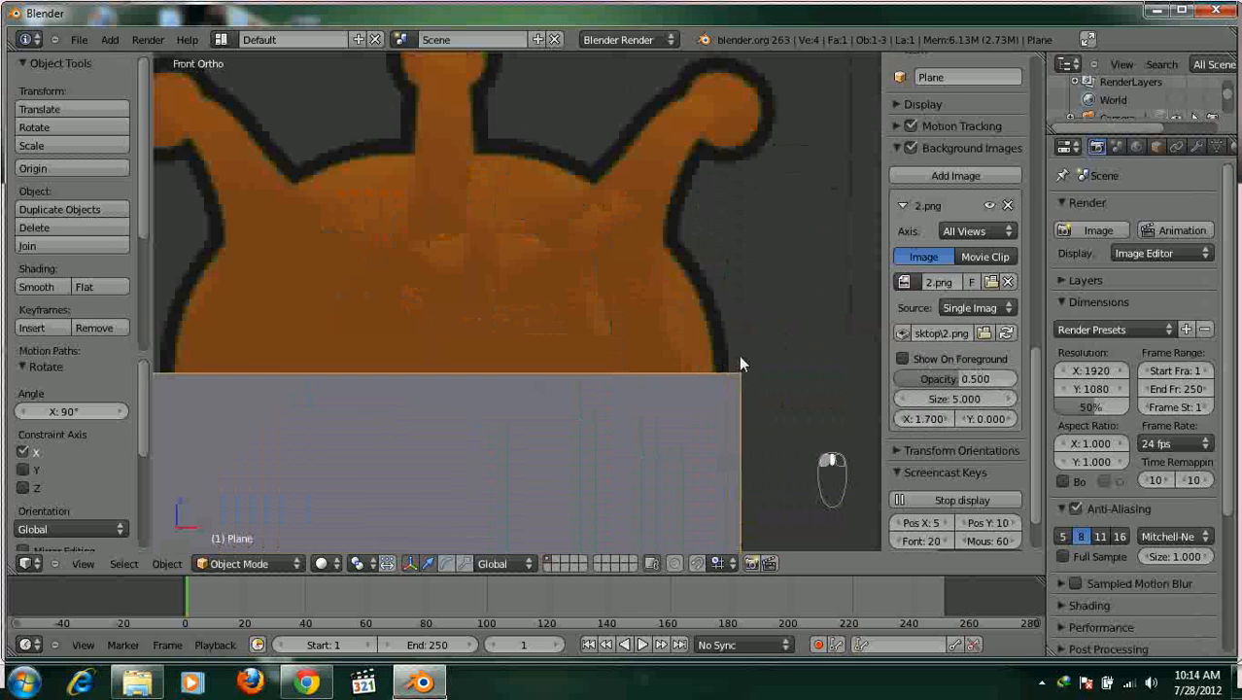
{"action": "scroll", "coordinate": [724, 466], "scroll_direction": "down", "scroll_amount": 3}
{"action": "left_click", "coordinate": [919, 419]}
{"action": "type", "text": "1.65"}
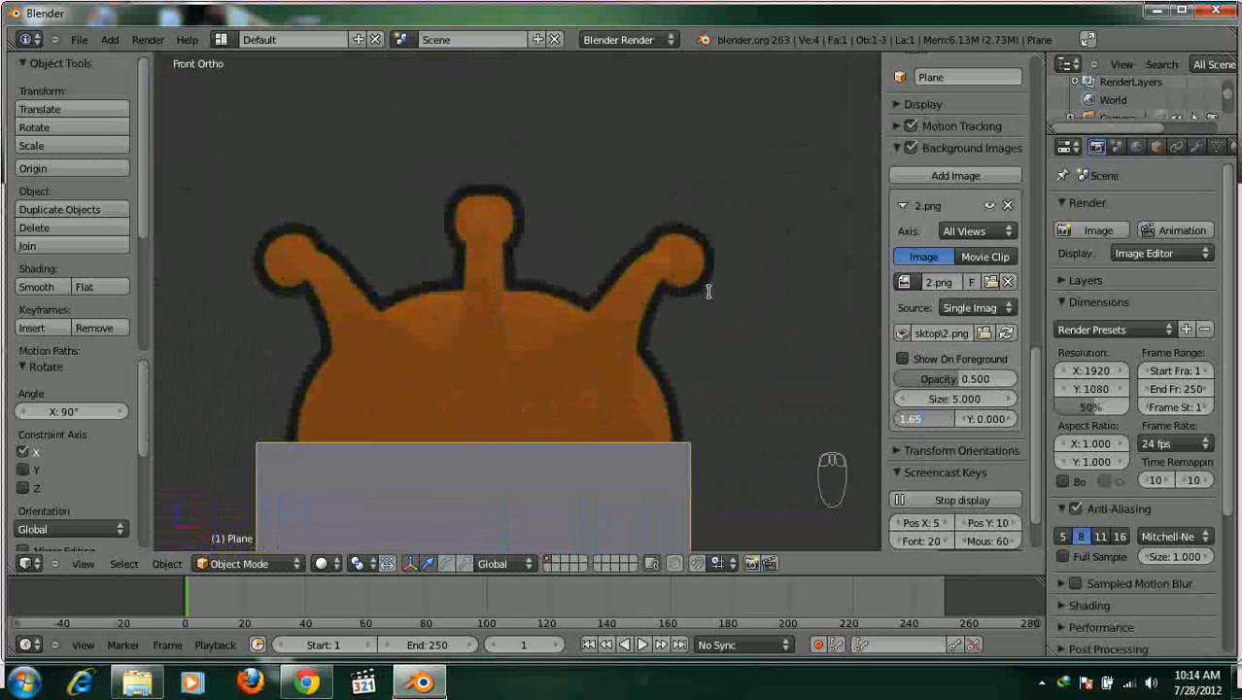
{"action": "key", "text": "Return"}
{"action": "scroll", "coordinate": [707, 292], "scroll_direction": "down", "scroll_amount": 5}
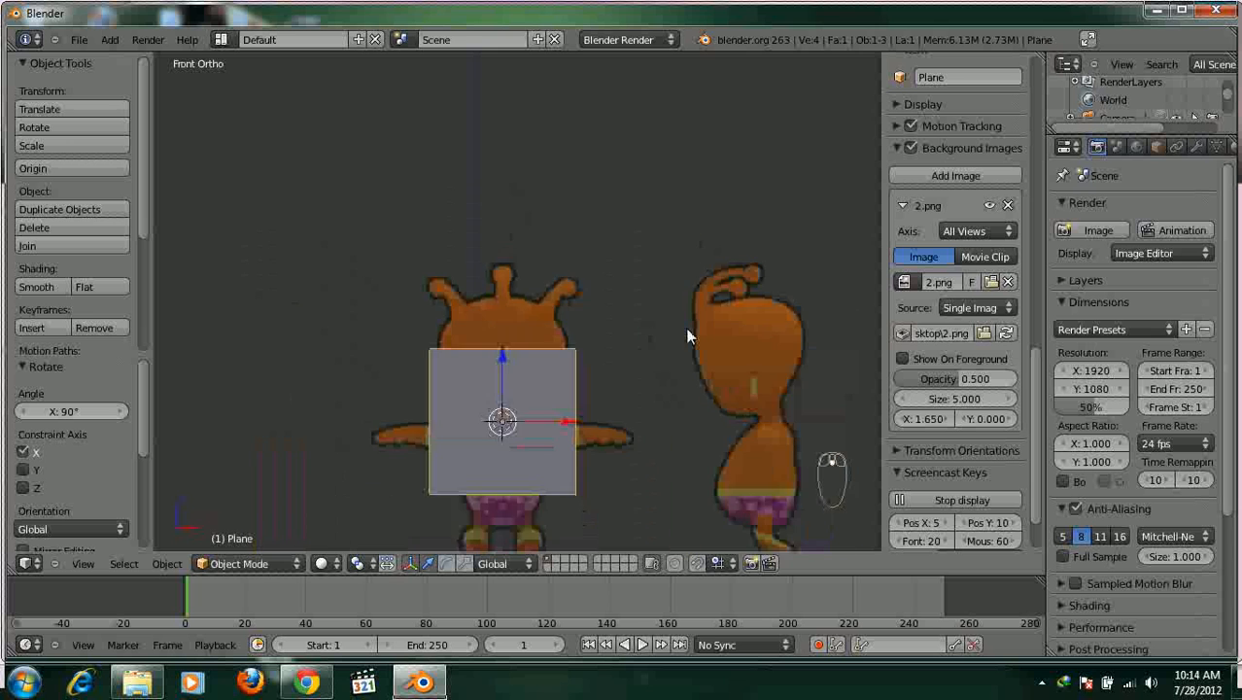
{"action": "scroll", "coordinate": [642, 226], "scroll_direction": "down", "scroll_amount": 4}
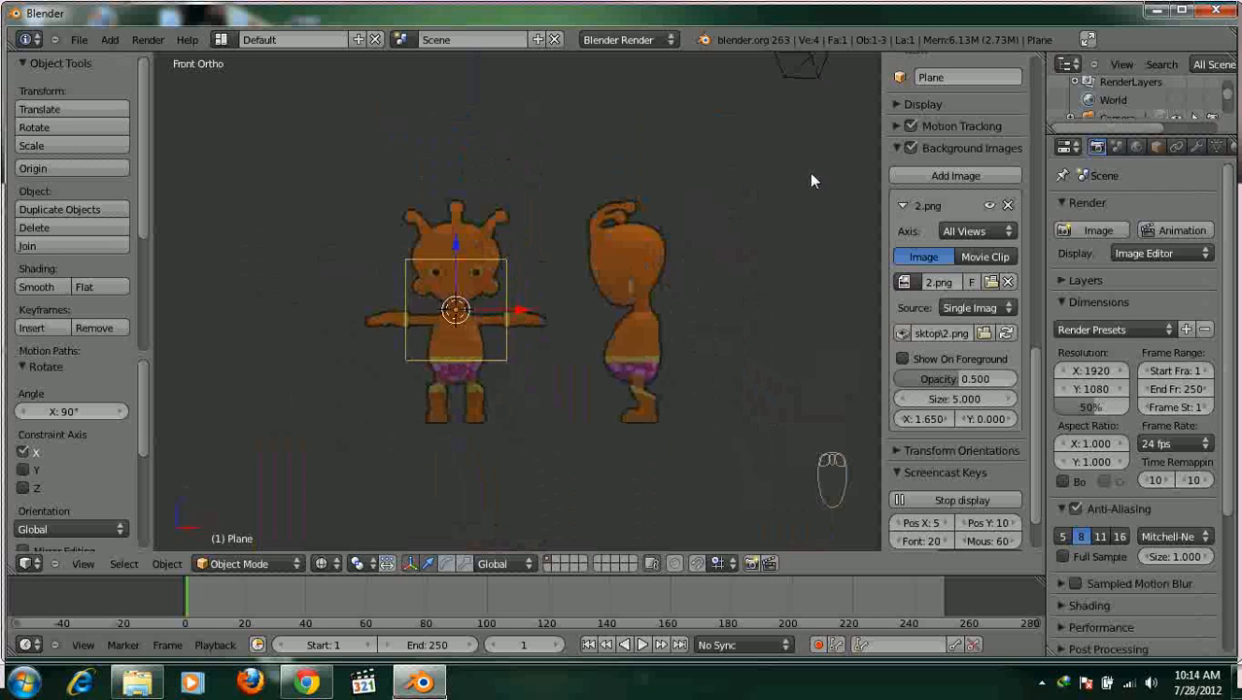
Split the 3D view into two side-by-side viewports and set the new one to the right orthographic view.
{"action": "left_click_drag", "start_coordinate": [1040, 57], "coordinate": [657, 97]}
{"action": "key", "text": "t"}
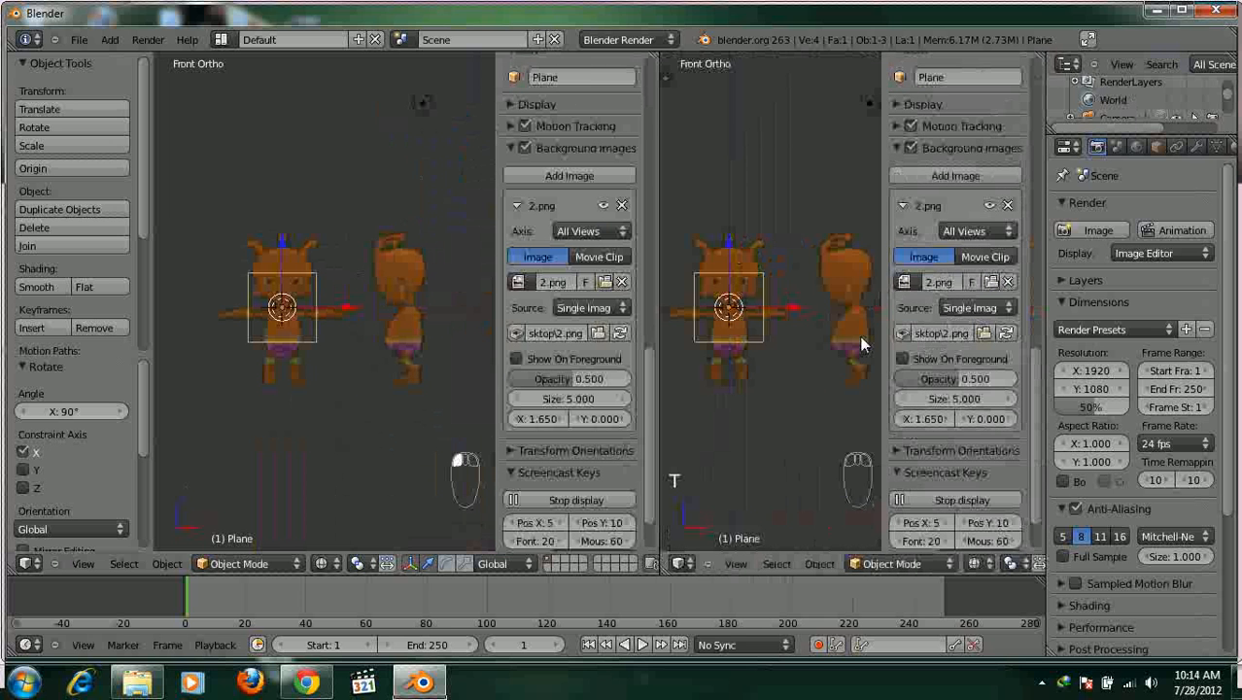
{"action": "key", "text": "n"}
{"action": "scroll", "coordinate": [840, 338], "scroll_direction": "up", "scroll_amount": 3}
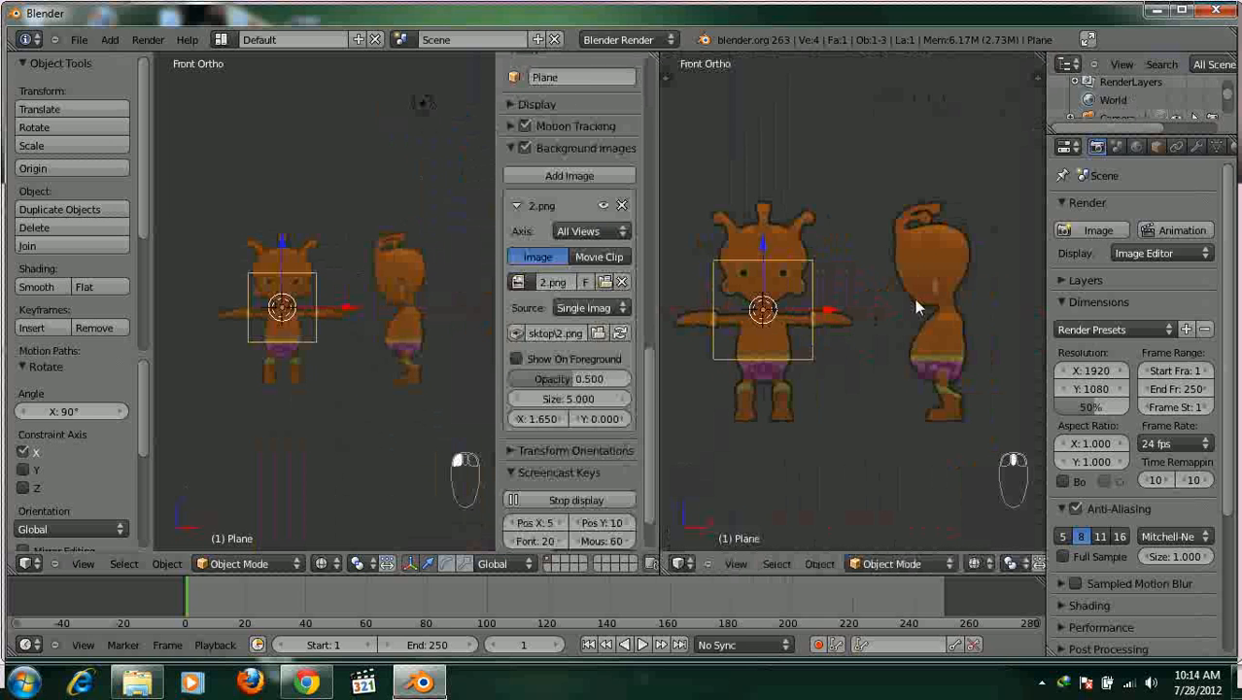
{"action": "key", "text": "n"}
{"action": "key", "text": "n"}
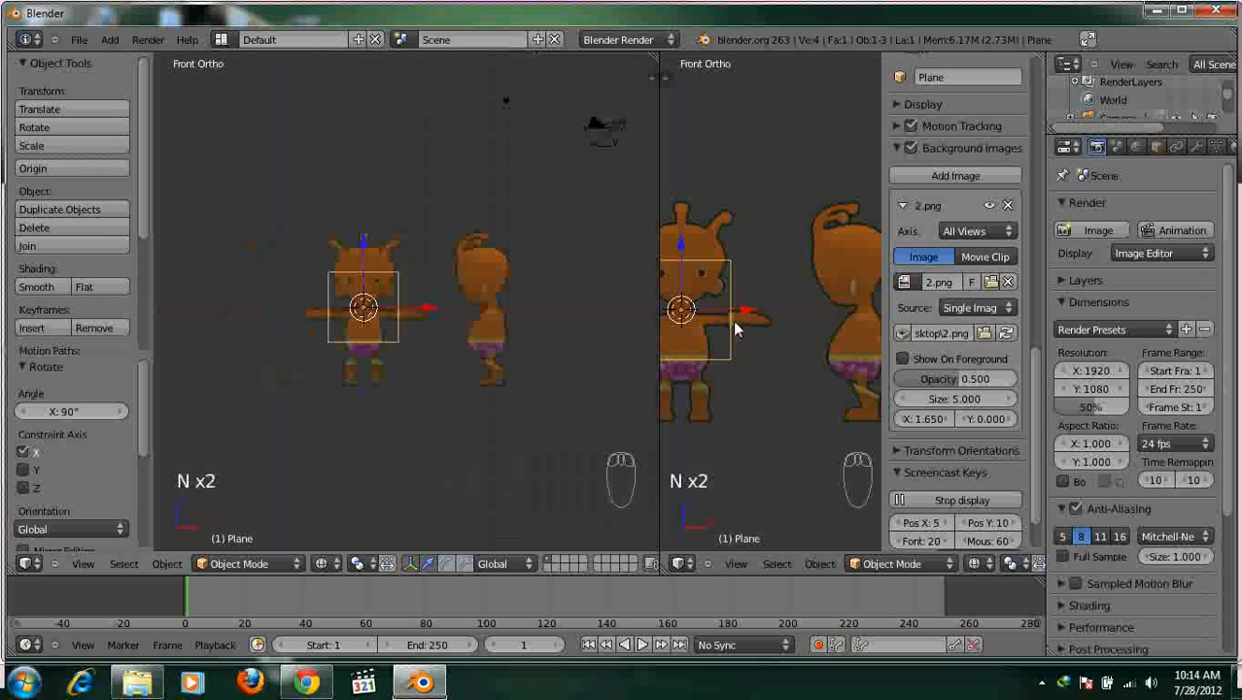
{"action": "scroll", "coordinate": [818, 305], "scroll_direction": "down", "scroll_amount": 2}
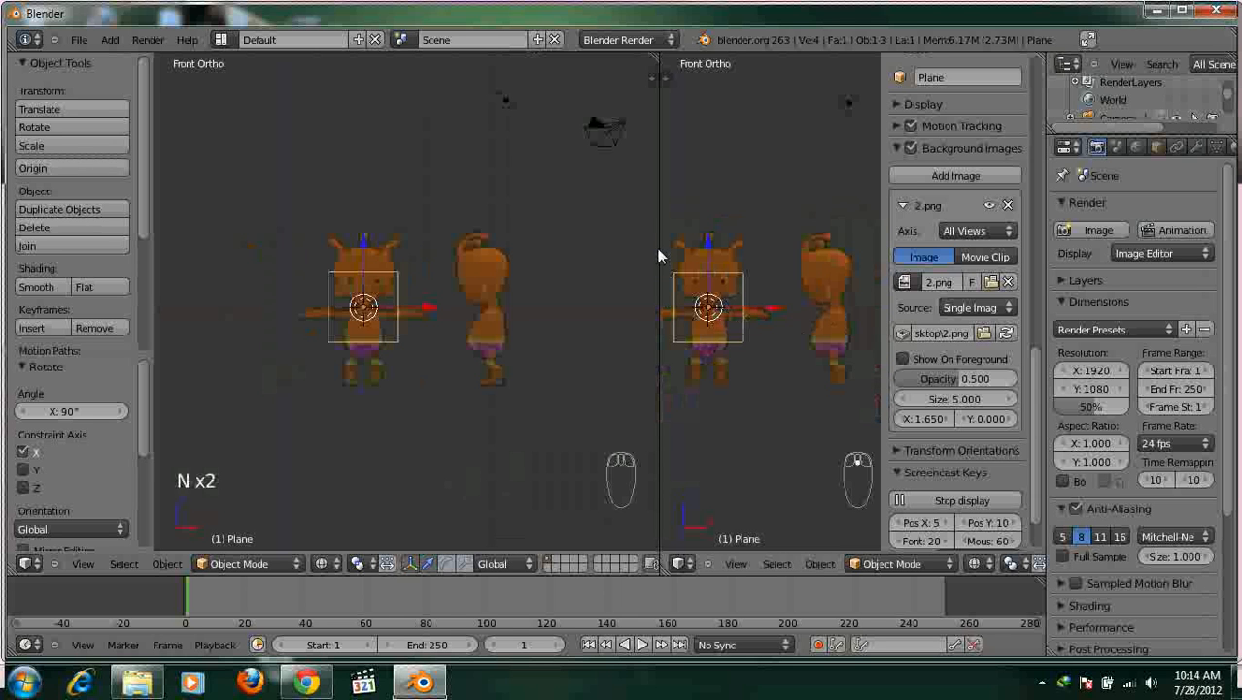
{"action": "left_click_drag", "start_coordinate": [661, 261], "coordinate": [592, 261]}
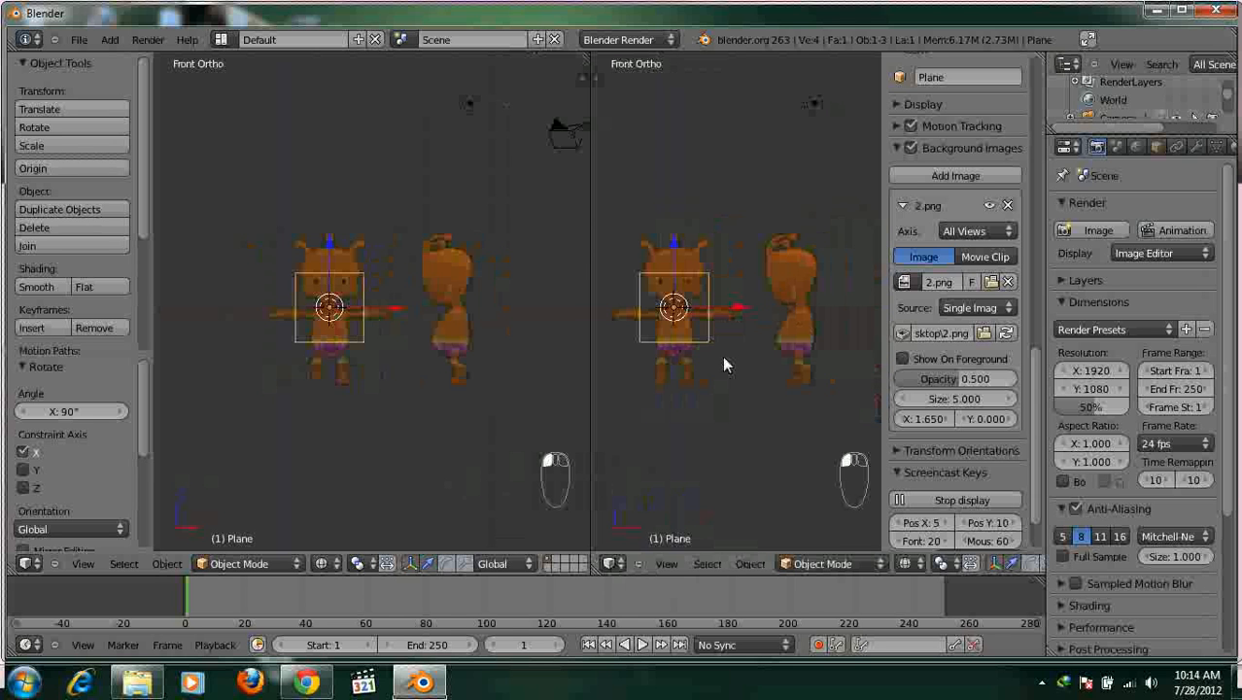
{"action": "key", "text": "KP_3"}
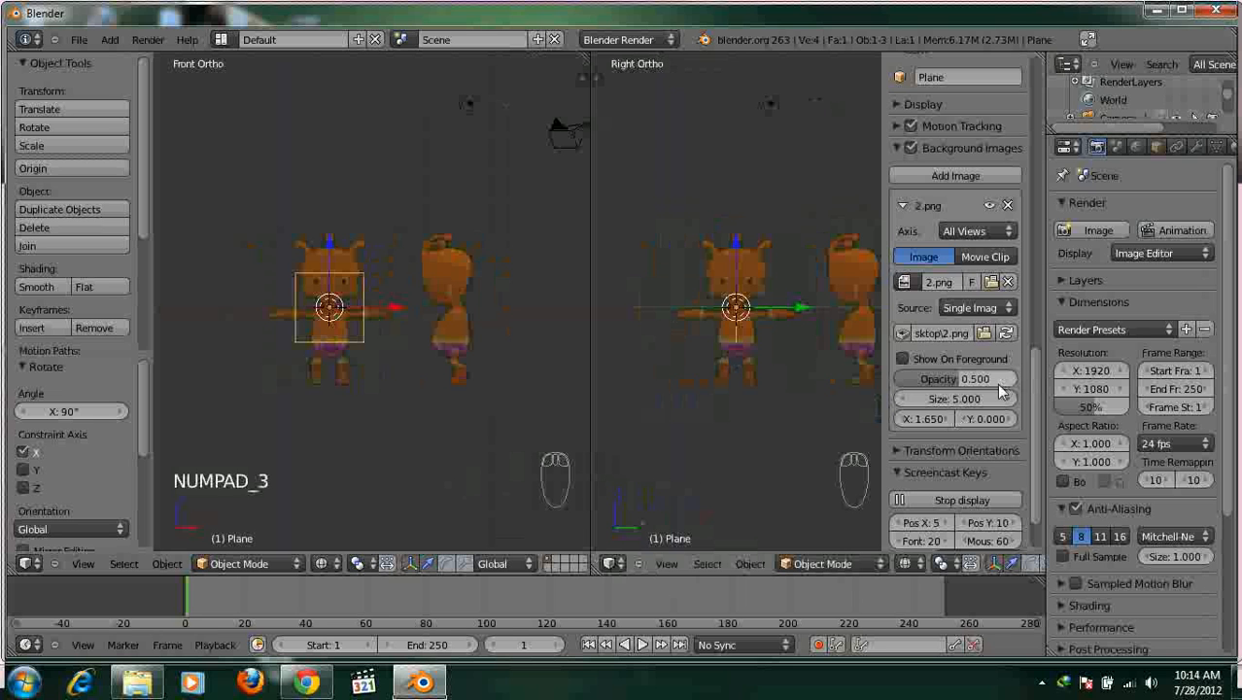
Try a Y offset of -0.2 for the side viewport's background image and reset it to 0.
{"action": "scroll", "coordinate": [1003, 392], "scroll_direction": "down", "scroll_amount": 3}
{"action": "scroll", "coordinate": [1003, 418], "scroll_direction": "up", "scroll_amount": 3}
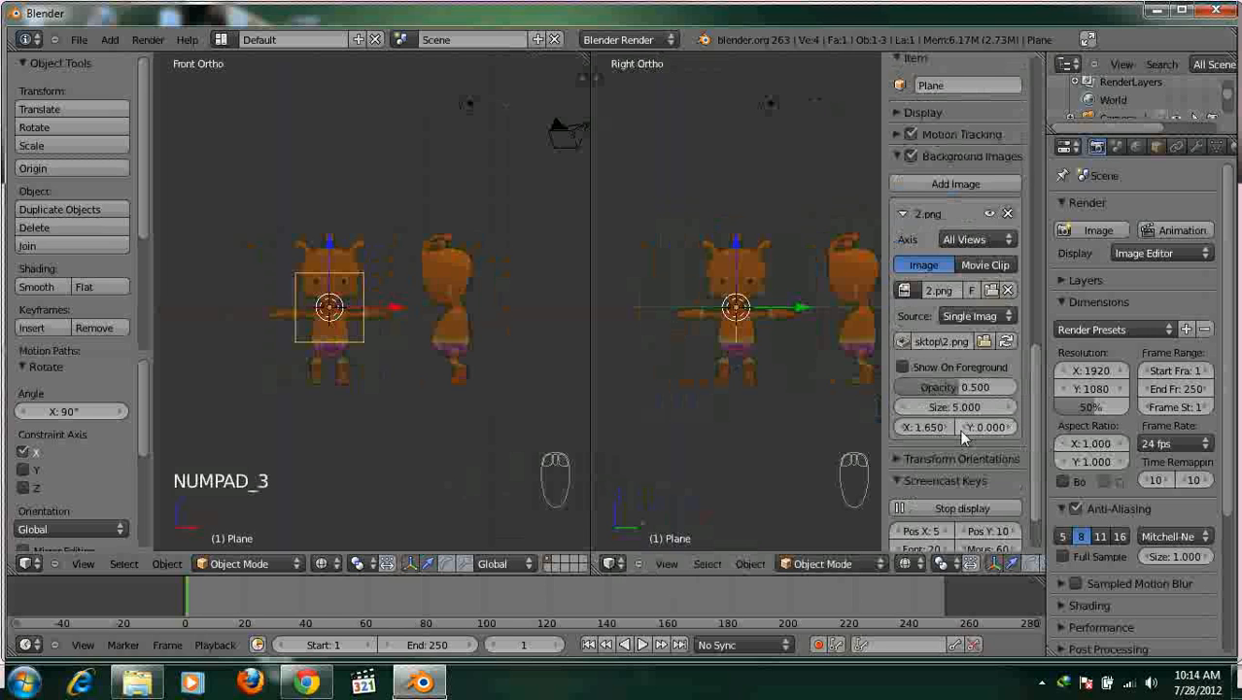
{"action": "left_click", "coordinate": [961, 429]}
{"action": "left_click", "coordinate": [961, 430]}
{"action": "left_click", "coordinate": [983, 428]}
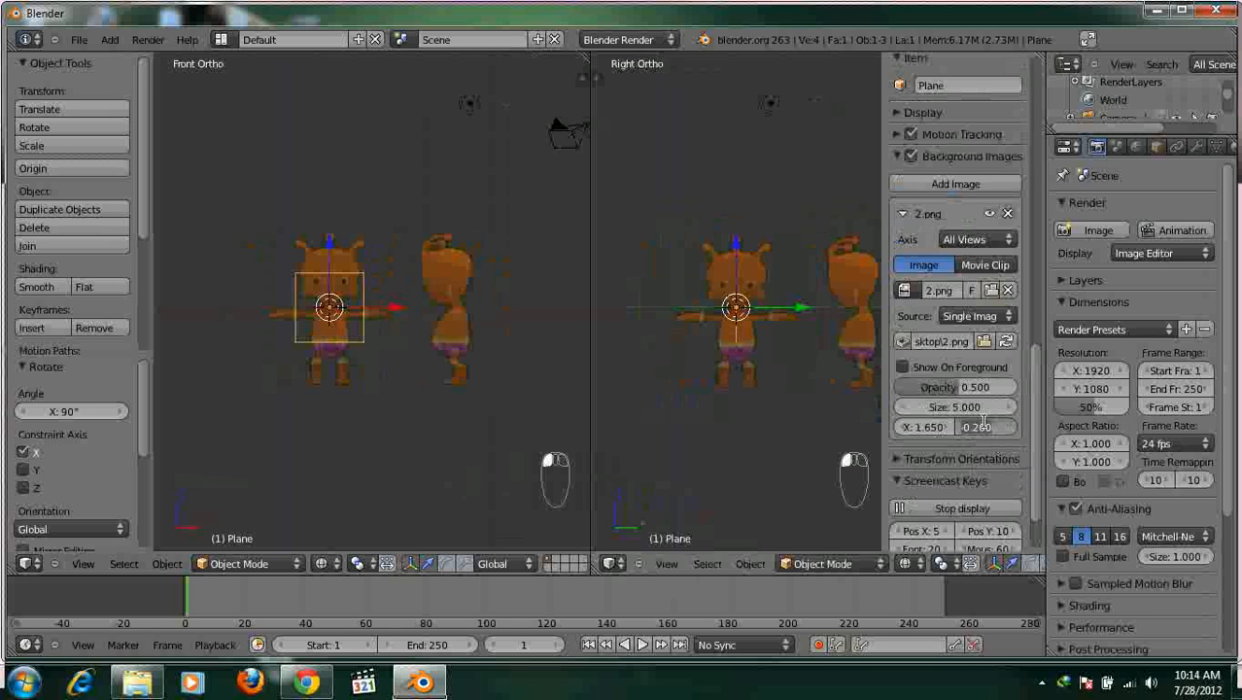
{"action": "type", "text": "0"}
{"action": "key", "text": "Return"}
Set the side viewport's background image X offset to -0.95 so the side figure's face lines up with the plane.
{"action": "left_click", "coordinate": [907, 432]}
{"action": "left_click", "coordinate": [907, 433]}
{"action": "left_click", "coordinate": [907, 432]}
{"action": "left_click", "coordinate": [908, 433]}
{"action": "left_click", "coordinate": [908, 433]}
{"action": "left_click", "coordinate": [907, 433]}
{"action": "left_click", "coordinate": [908, 432]}
{"action": "left_click", "coordinate": [907, 433]}
{"action": "left_click", "coordinate": [908, 432]}
{"action": "left_click", "coordinate": [908, 432]}
{"action": "left_click", "coordinate": [908, 433]}
{"action": "left_click", "coordinate": [908, 433]}
{"action": "left_click", "coordinate": [908, 433]}
{"action": "left_click", "coordinate": [906, 427]}
{"action": "scroll", "coordinate": [754, 310], "scroll_direction": "up", "scroll_amount": 6}
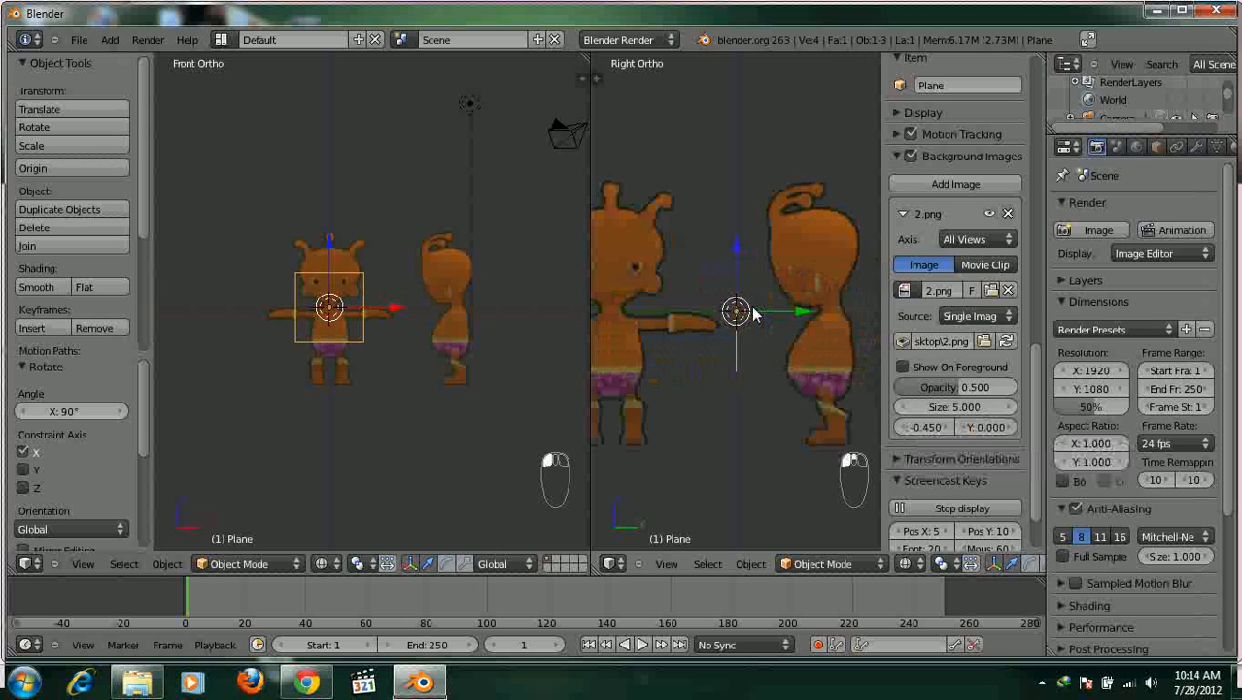
{"action": "left_click", "coordinate": [902, 427]}
{"action": "left_click", "coordinate": [902, 427]}
{"action": "left_click", "coordinate": [901, 426]}
{"action": "left_click", "coordinate": [902, 427]}
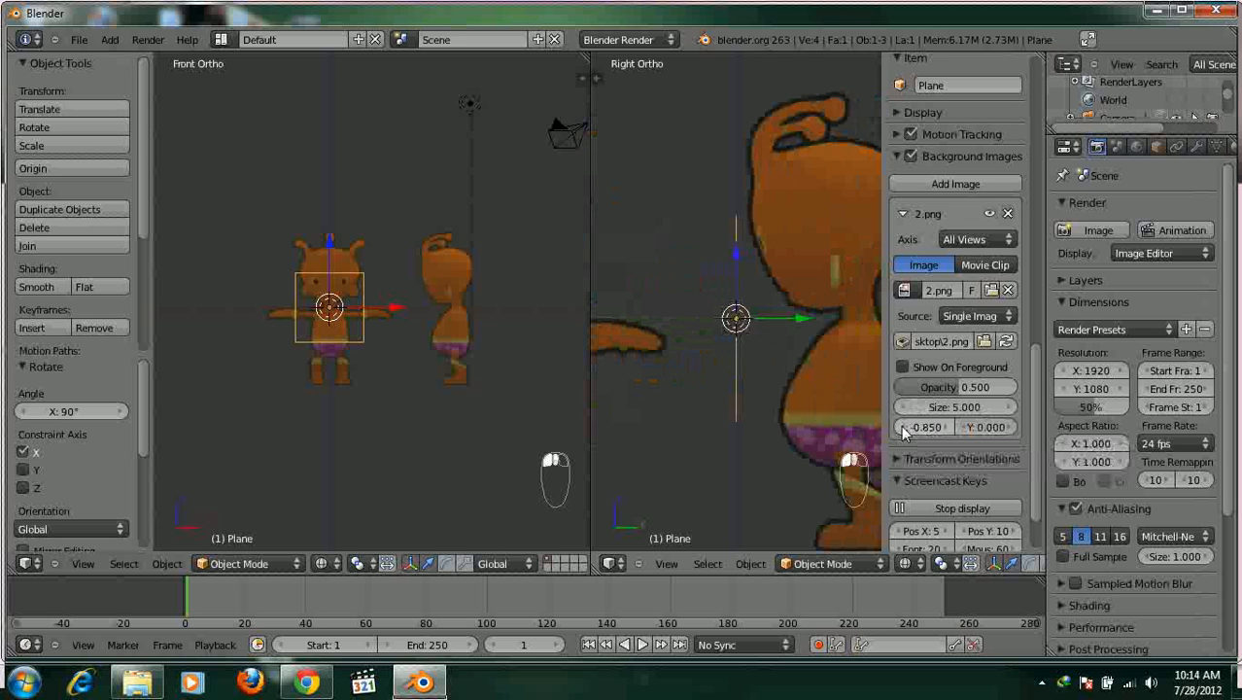
{"action": "left_click", "coordinate": [902, 427]}
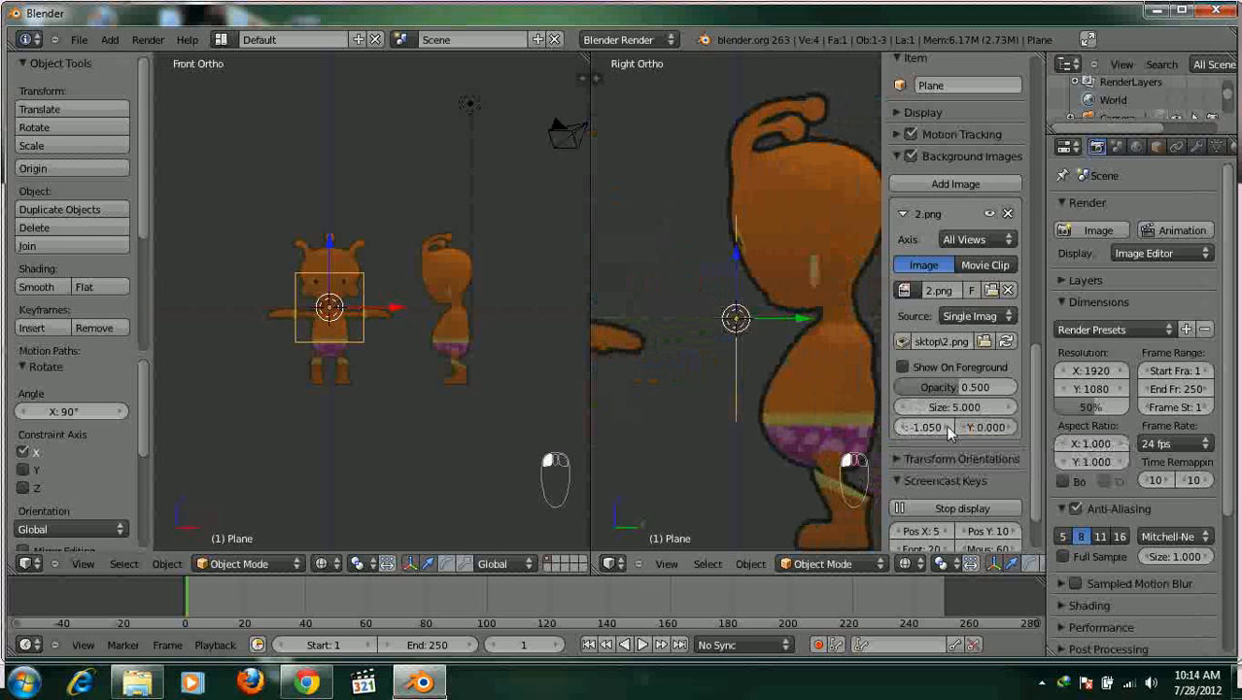
{"action": "scroll", "coordinate": [757, 307], "scroll_direction": "up", "scroll_amount": 1}
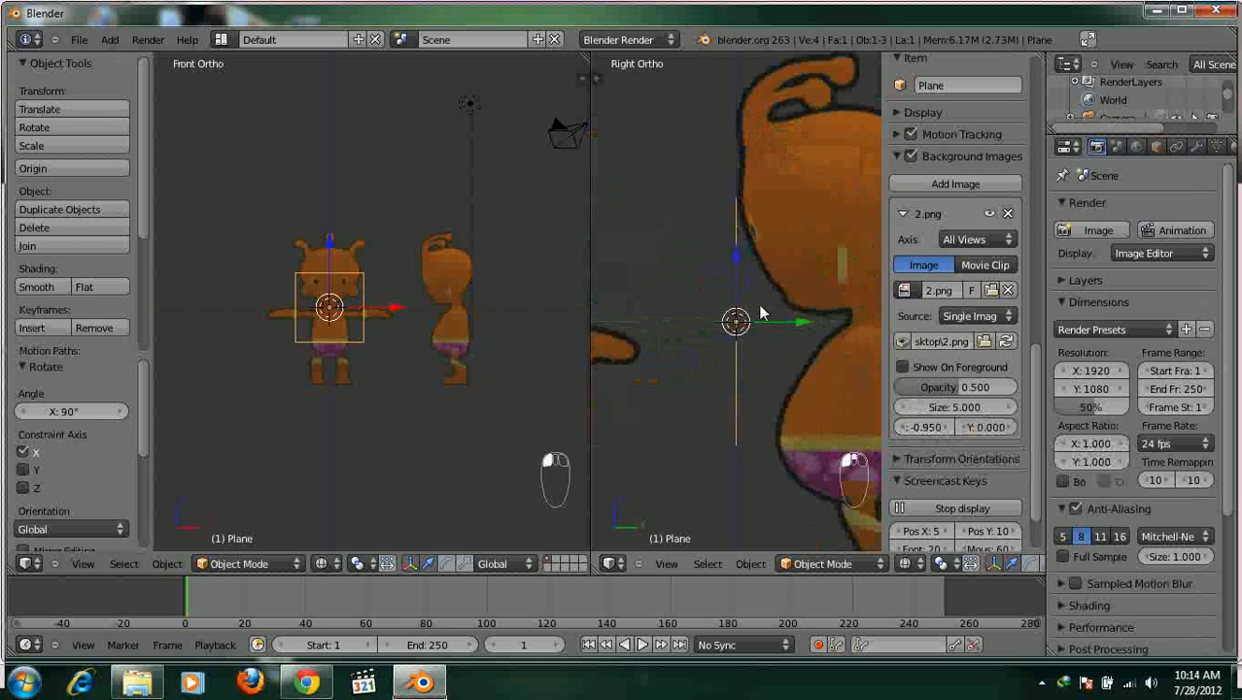
{"action": "middle_click_drag", "start_coordinate": [758, 304], "coordinate": [750, 382], "text": "shift"}
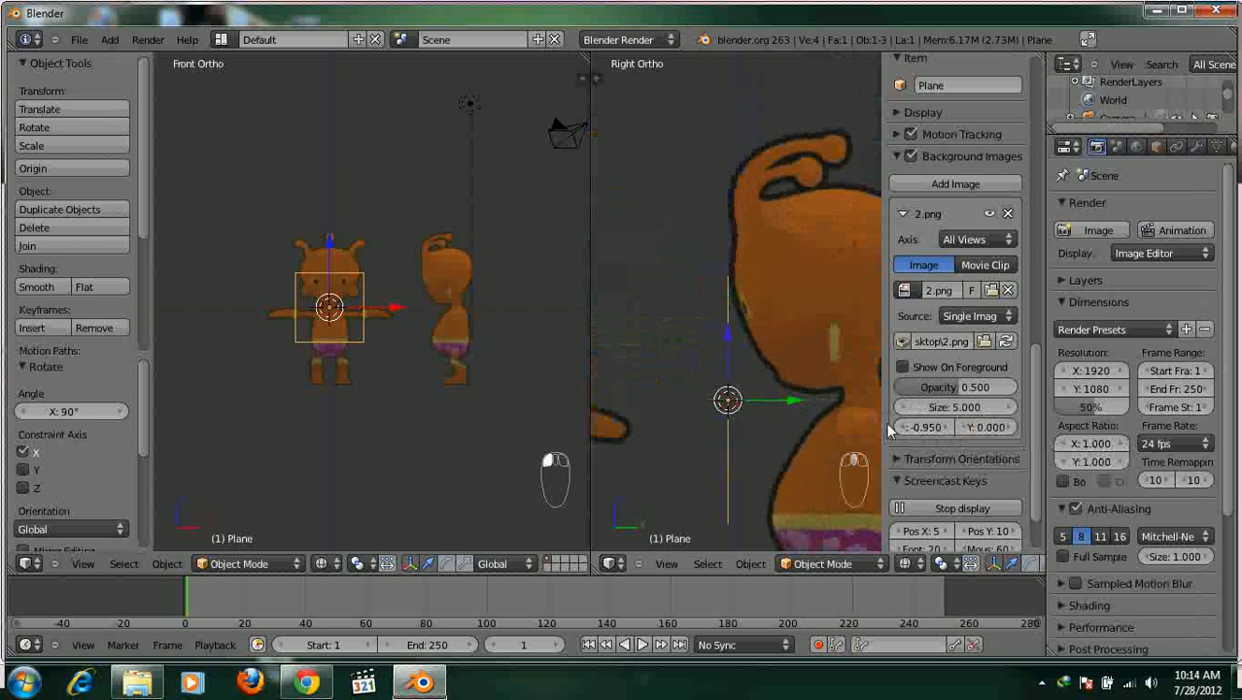
{"action": "scroll", "coordinate": [839, 393], "scroll_direction": "up", "scroll_amount": 3}
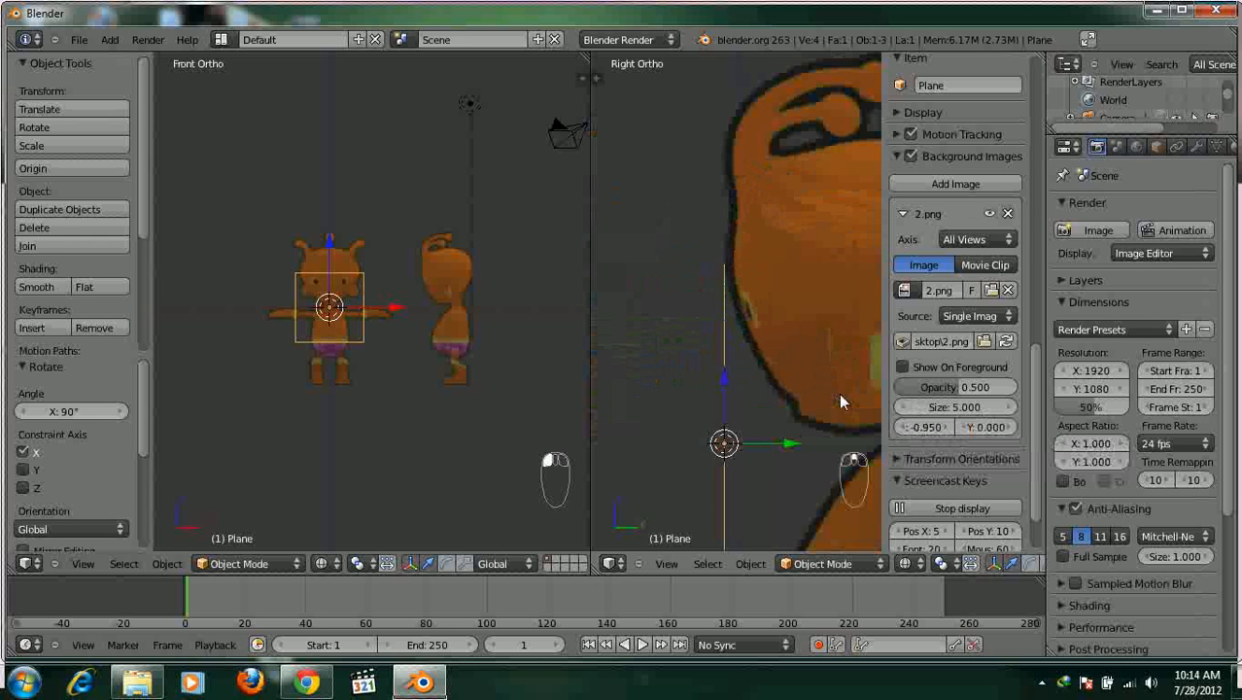
{"action": "left_click", "coordinate": [942, 427]}
{"action": "left_click", "coordinate": [903, 428]}
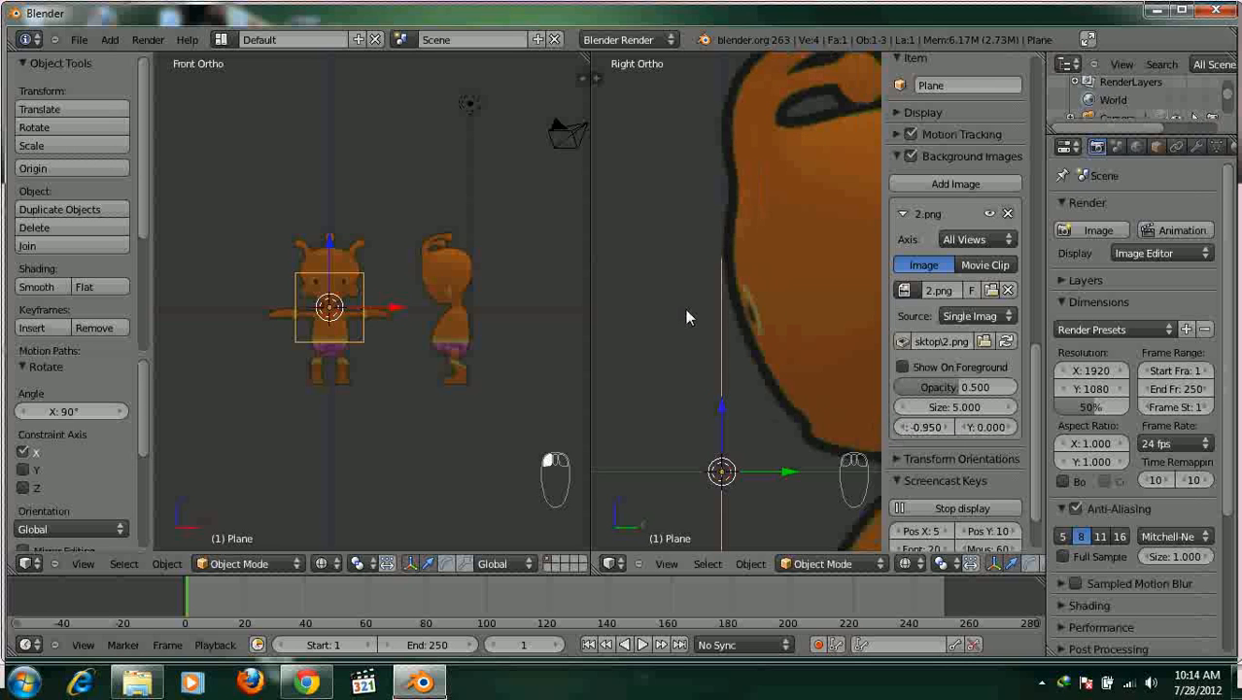
Hide the side viewport's properties and the front viewport's tool shelf, and widen the front viewport.
{"action": "key", "text": "n"}
{"action": "scroll", "coordinate": [710, 302], "scroll_direction": "down", "scroll_amount": 3}
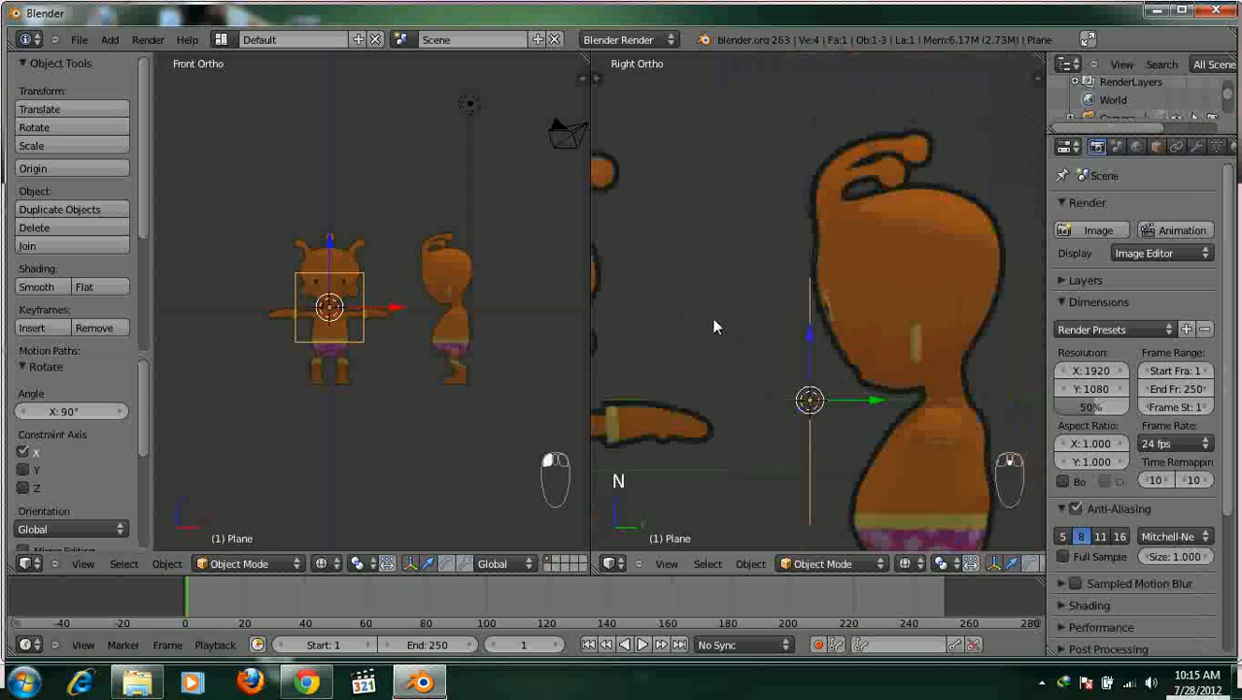
{"action": "scroll", "coordinate": [521, 322], "scroll_direction": "up", "scroll_amount": 2}
{"action": "left_click_drag", "start_coordinate": [589, 277], "coordinate": [634, 277]}
{"action": "key", "text": "t"}
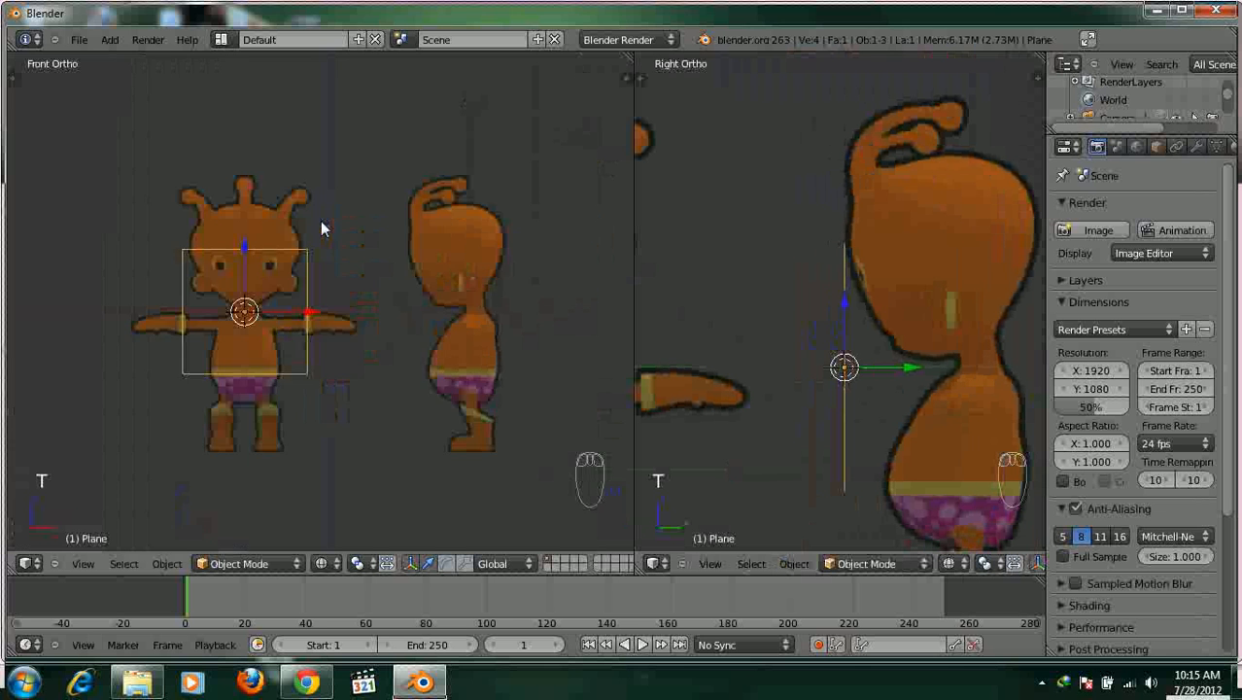
Scale the plane down to a small square and move it up along Z to between the character's eyes.
{"action": "scroll", "coordinate": [335, 261], "scroll_direction": "up", "scroll_amount": 4}
{"action": "scroll", "coordinate": [388, 264], "scroll_direction": "down", "scroll_amount": 2}
{"action": "middle_click_drag", "start_coordinate": [325, 265], "coordinate": [394, 252], "text": "shift"}
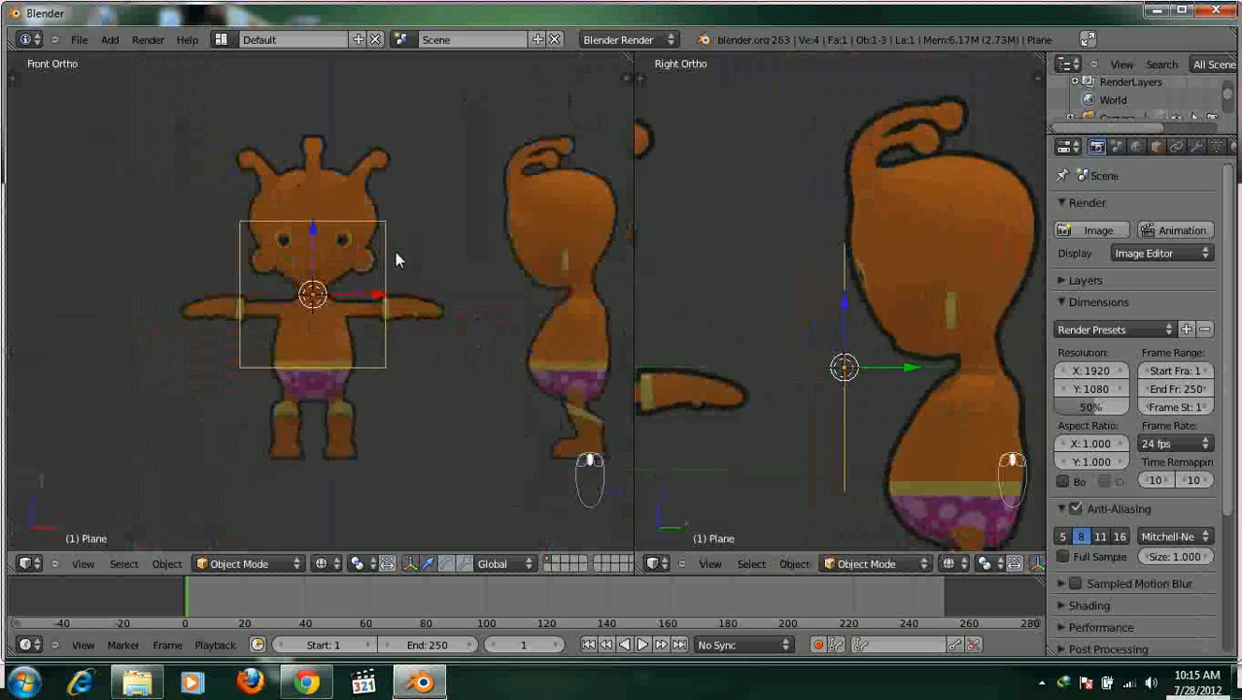
{"action": "scroll", "coordinate": [392, 302], "scroll_direction": "up", "scroll_amount": 3}
{"action": "key", "text": "s"}
{"action": "left_click", "coordinate": [342, 342]}
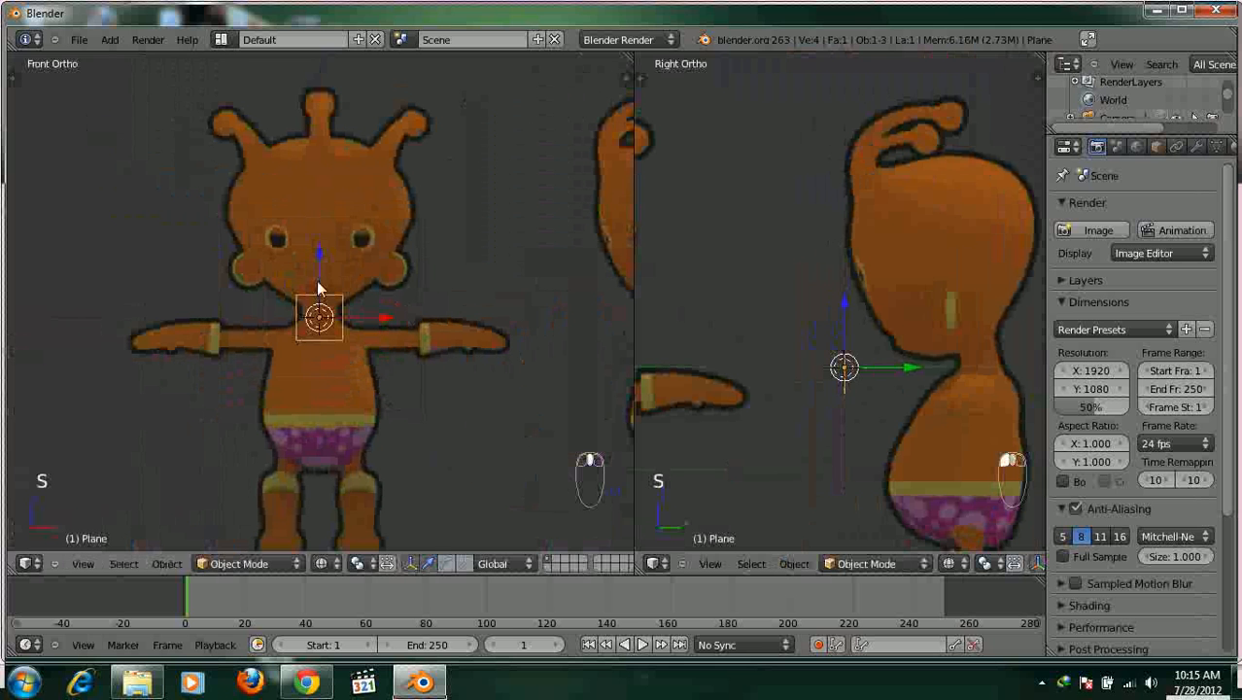
{"action": "key", "text": "g"}
{"action": "key", "text": "z"}
{"action": "left_click", "coordinate": [331, 204]}
{"action": "scroll", "coordinate": [343, 232], "scroll_direction": "up", "scroll_amount": 4}
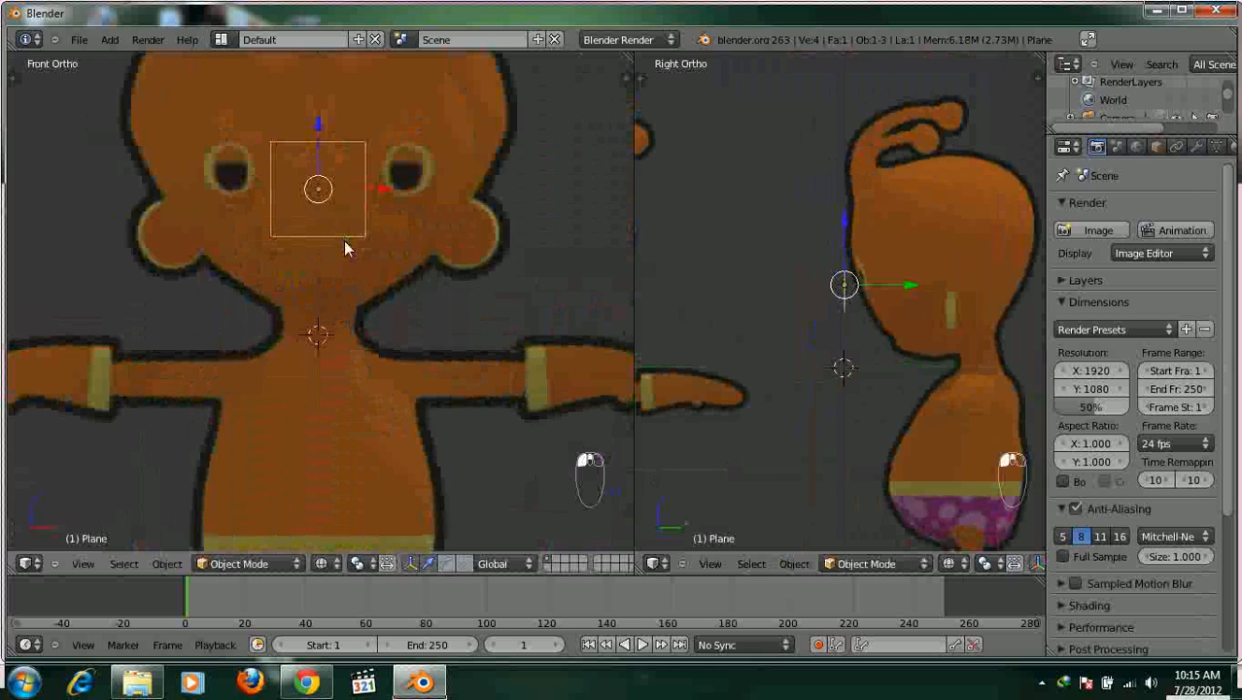
{"action": "key", "text": "s"}
{"action": "left_click", "coordinate": [341, 255]}
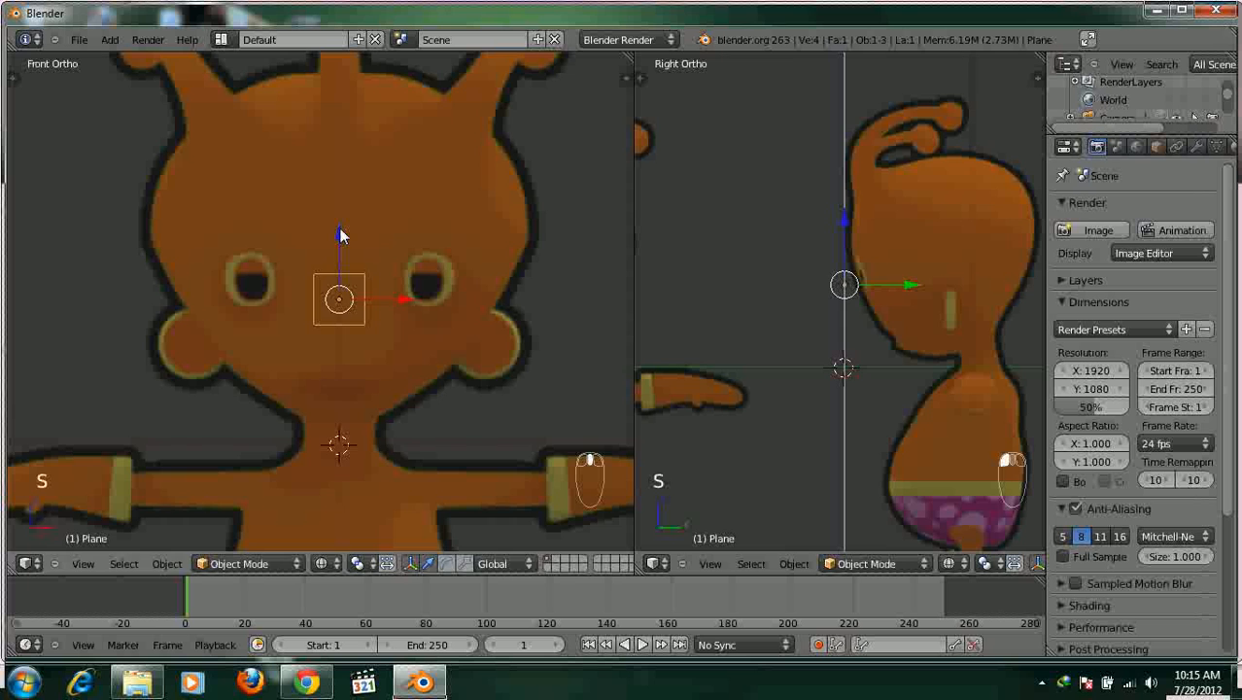
Move the plane up along Z to the forehead, just above eye level.
{"action": "scroll", "coordinate": [470, 254], "scroll_direction": "up", "scroll_amount": 2}
{"action": "scroll", "coordinate": [766, 324], "scroll_direction": "up", "scroll_amount": 6}
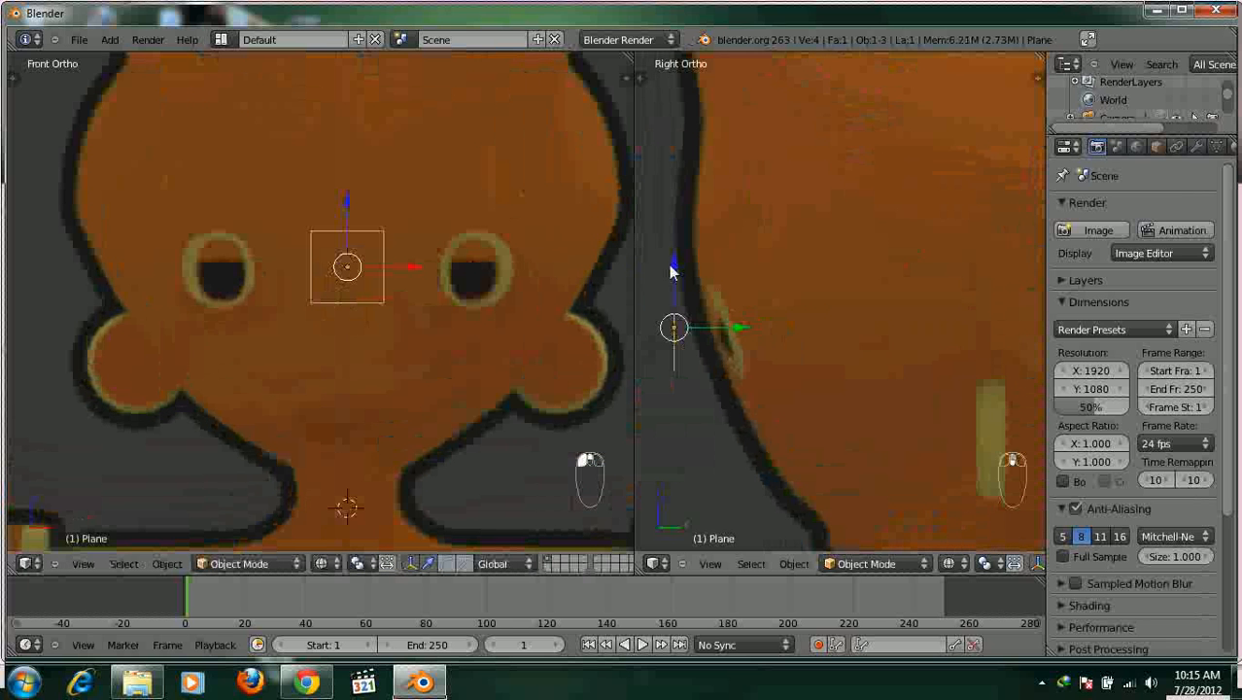
{"action": "key", "text": "g"}
{"action": "key", "text": "z"}
{"action": "left_click", "coordinate": [667, 193]}
{"action": "middle_click_drag", "start_coordinate": [671, 199], "coordinate": [829, 297], "text": "shift"}
{"action": "scroll", "coordinate": [828, 297], "scroll_direction": "down", "scroll_amount": 2}
{"action": "middle_click_drag", "start_coordinate": [414, 341], "coordinate": [413, 406], "text": "shift"}
{"action": "left_click_drag", "start_coordinate": [819, 269], "coordinate": [799, 282]}
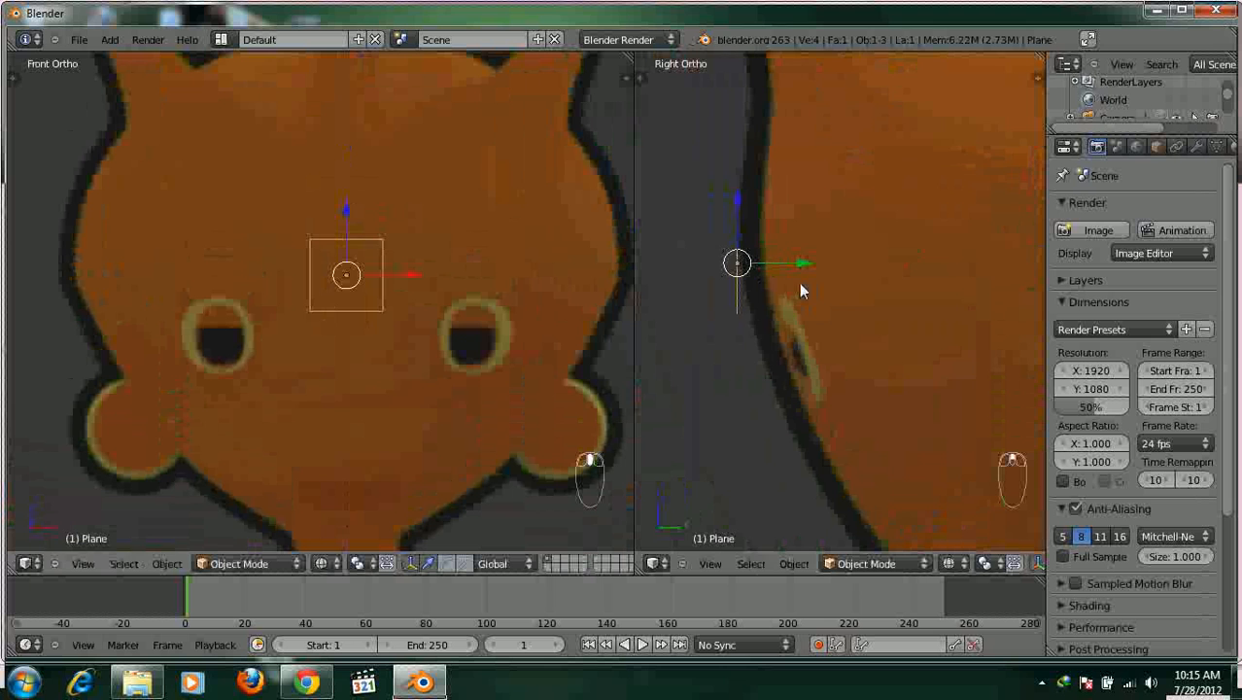
Tilt the plane about 8 degrees in the side view to match the forehead's slope and move it along Y onto the head outline.
{"action": "key", "text": "a"}
{"action": "right_click", "coordinate": [385, 253]}
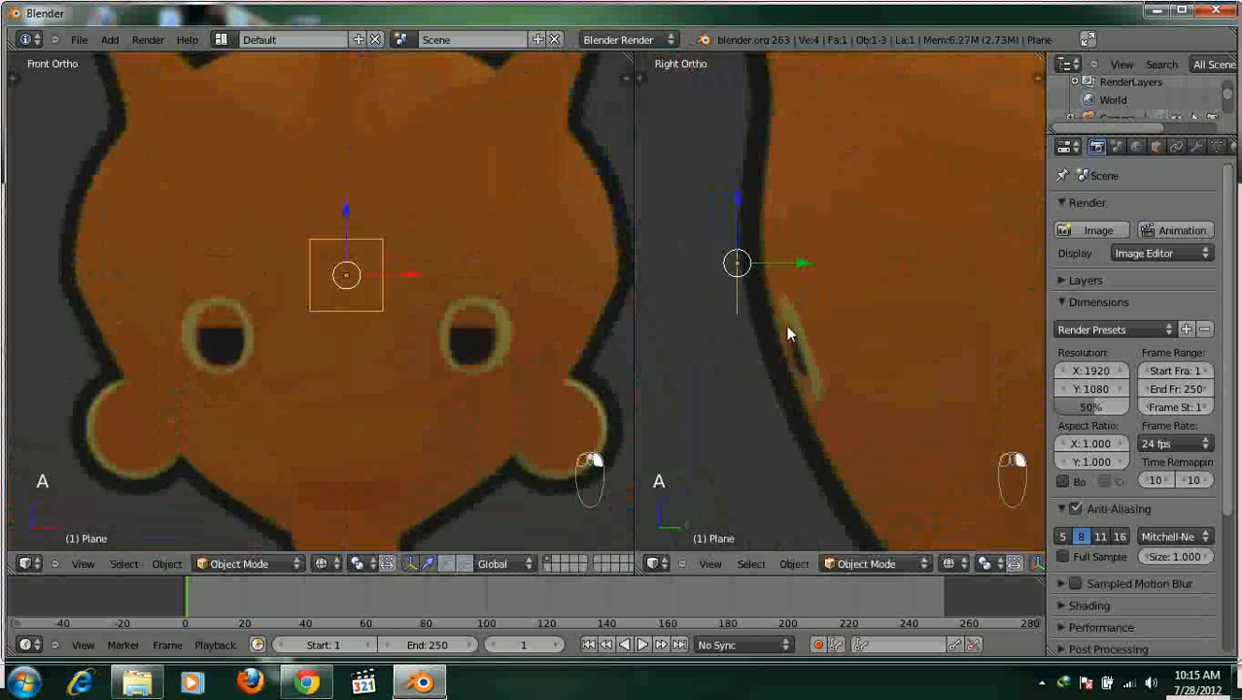
{"action": "key", "text": "r"}
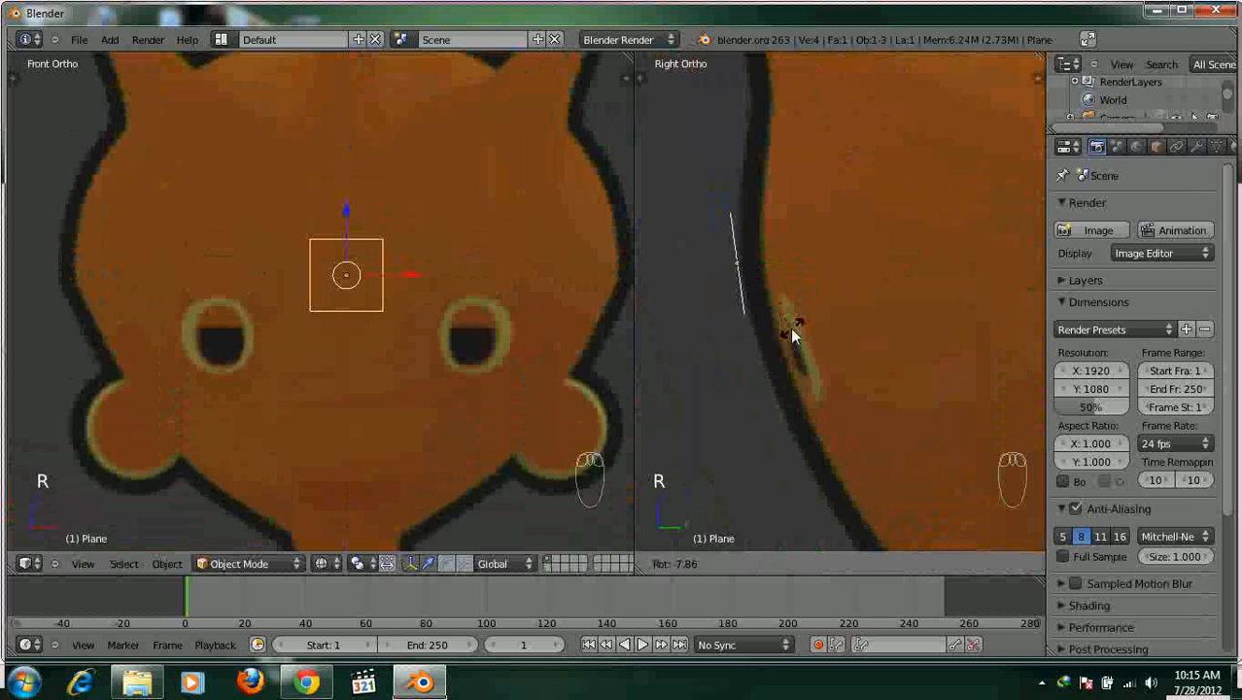
{"action": "left_click", "coordinate": [793, 327]}
{"action": "left_click_drag", "start_coordinate": [782, 263], "coordinate": [797, 265]}
{"action": "scroll", "coordinate": [479, 266], "scroll_direction": "down", "scroll_amount": 2}
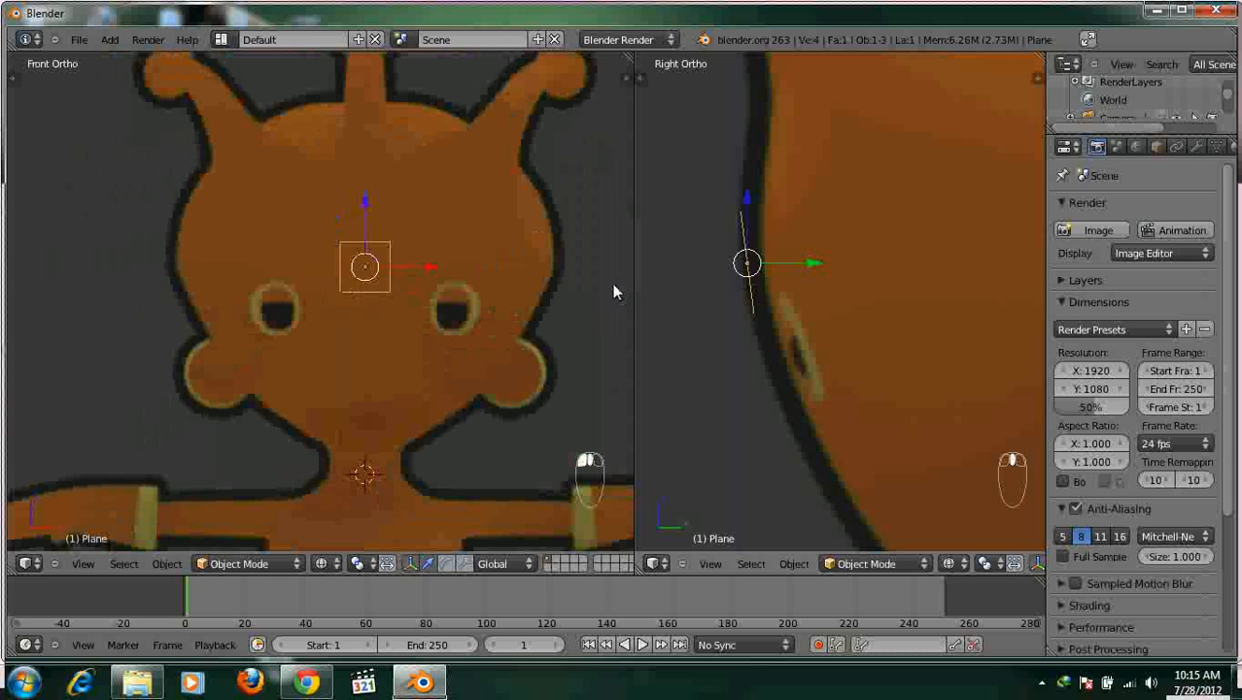
Switch the plane to Edit Mode and add a single vertical loop cut through its middle.
{"action": "left_click", "coordinate": [251, 564]}
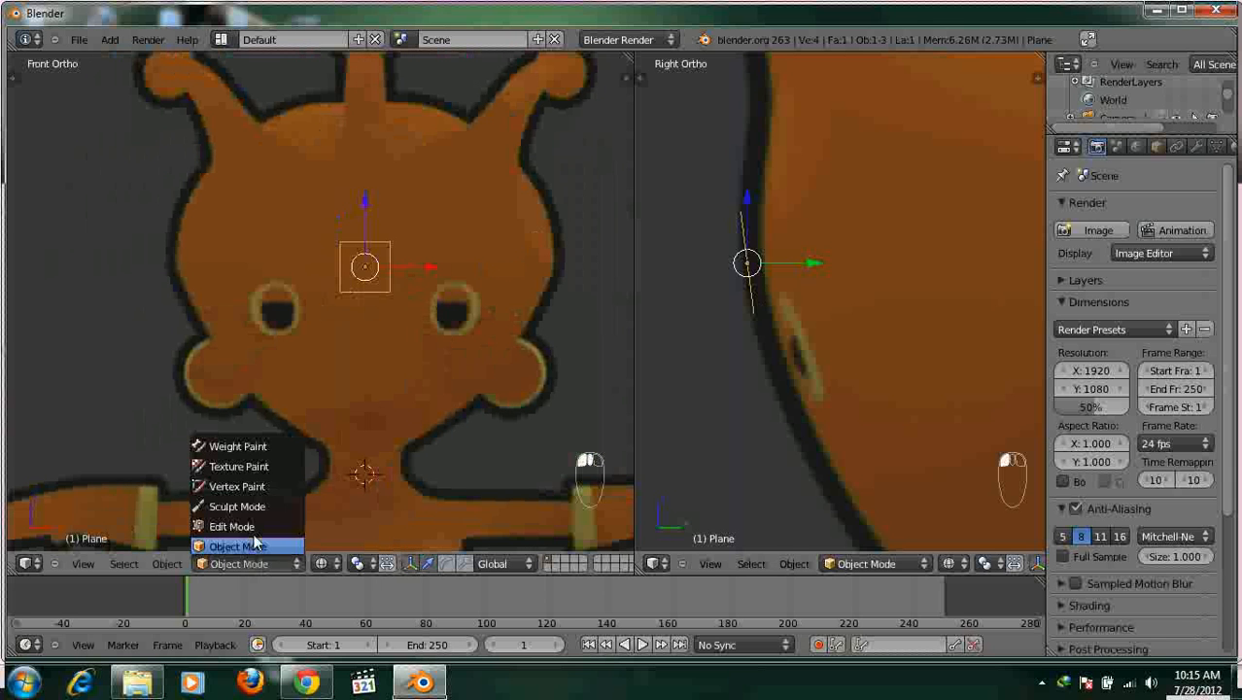
{"action": "left_click", "coordinate": [233, 527]}
{"action": "scroll", "coordinate": [388, 355], "scroll_direction": "down", "scroll_amount": 3}
{"action": "key", "text": "a"}
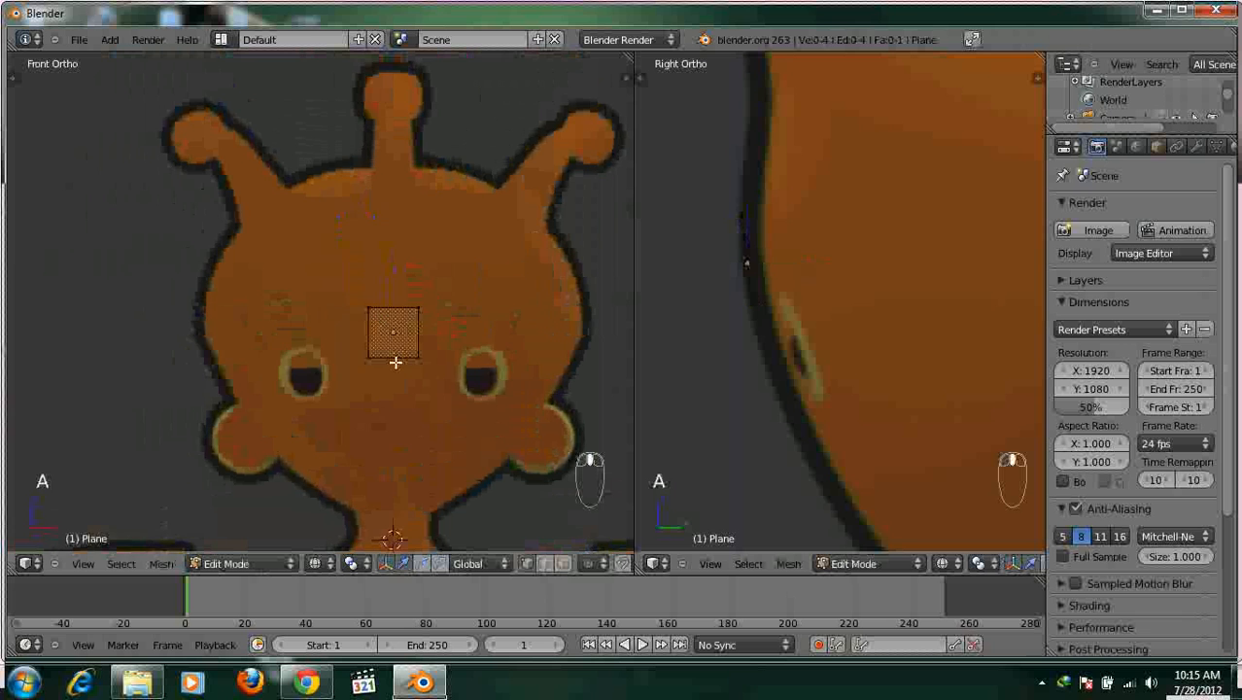
{"action": "scroll", "coordinate": [432, 271], "scroll_direction": "up", "scroll_amount": 3}
{"action": "middle_click_drag", "start_coordinate": [432, 250], "coordinate": [333, 296], "text": "shift"}
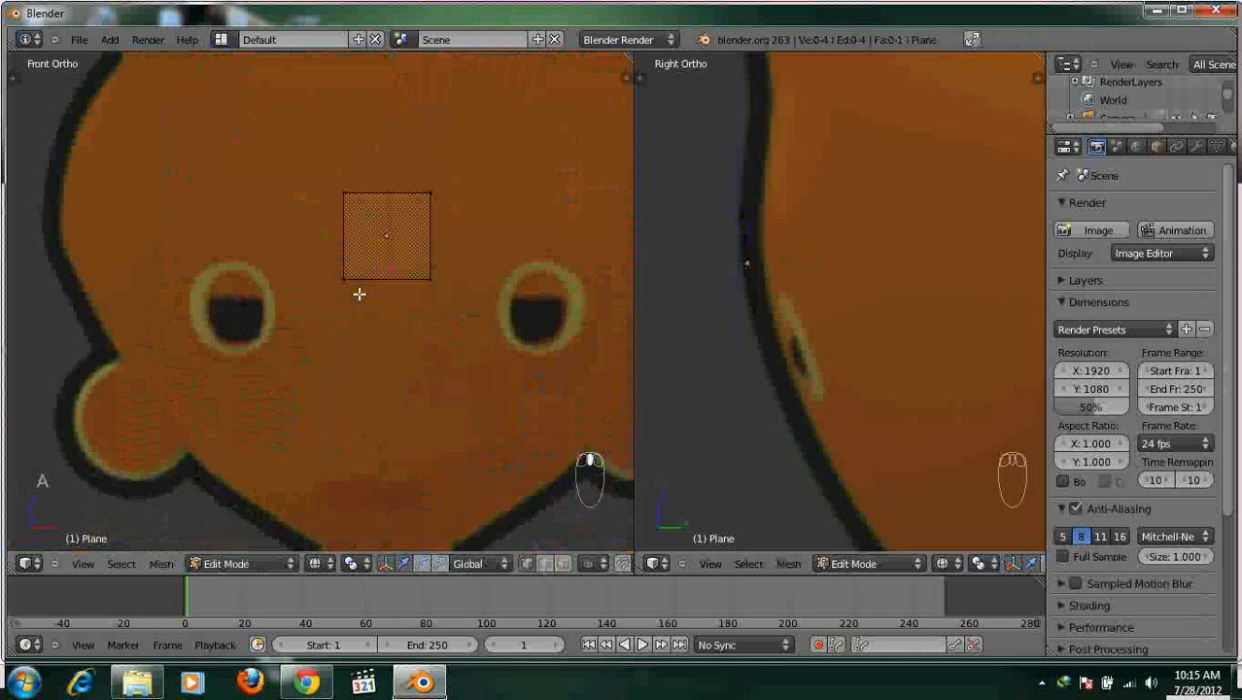
{"action": "mouse_move", "coordinate": [387, 281]}
{"action": "middle_mouse_down", "text": "shift"}
{"action": "mouse_move", "coordinate": [306, 294]}
{"action": "mouse_move", "coordinate": [401, 289]}
{"action": "middle_mouse_up", "text": "shift"}
{"action": "scroll", "coordinate": [311, 290], "scroll_direction": "down", "scroll_amount": 3}
{"action": "scroll", "coordinate": [314, 289], "scroll_direction": "up", "scroll_amount": 2}
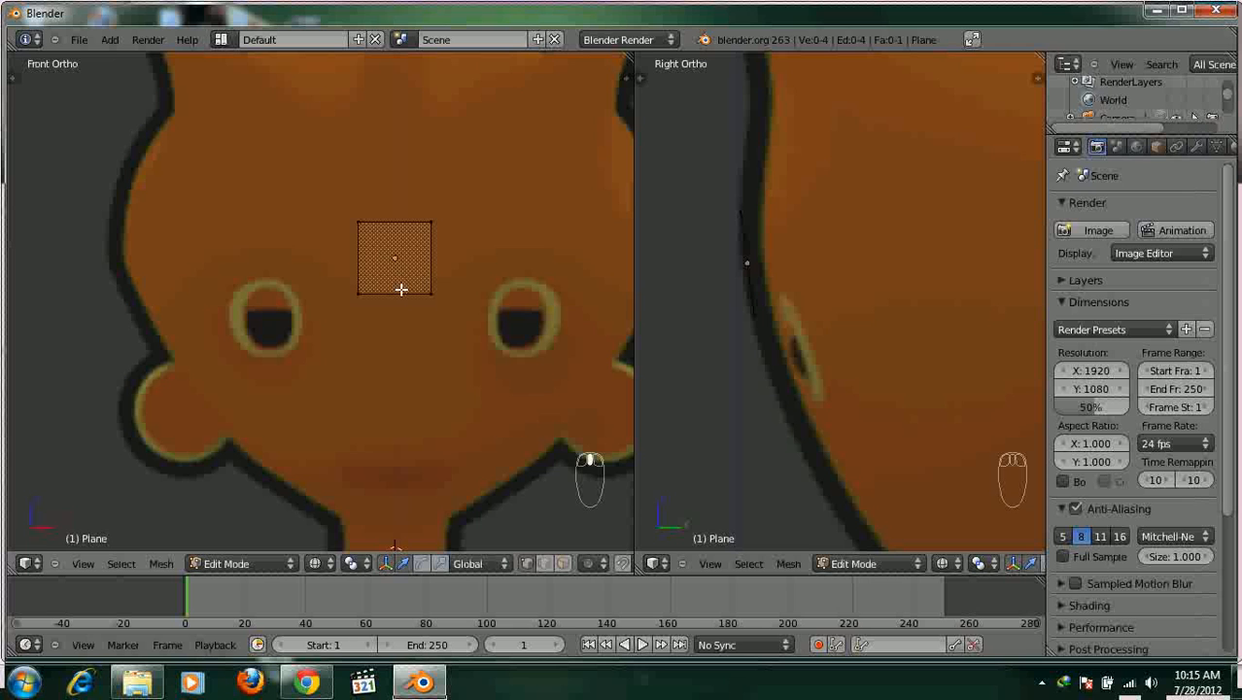
{"action": "key", "text": "ctrl+r"}
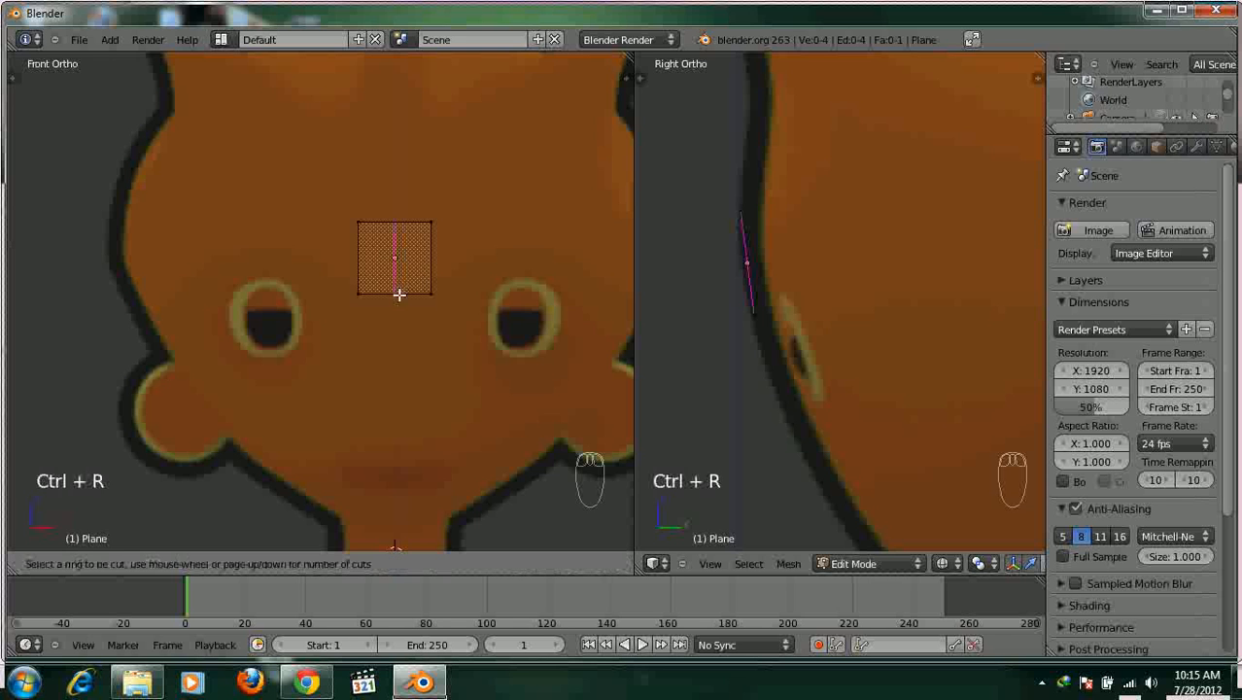
{"action": "left_click", "coordinate": [398, 295]}
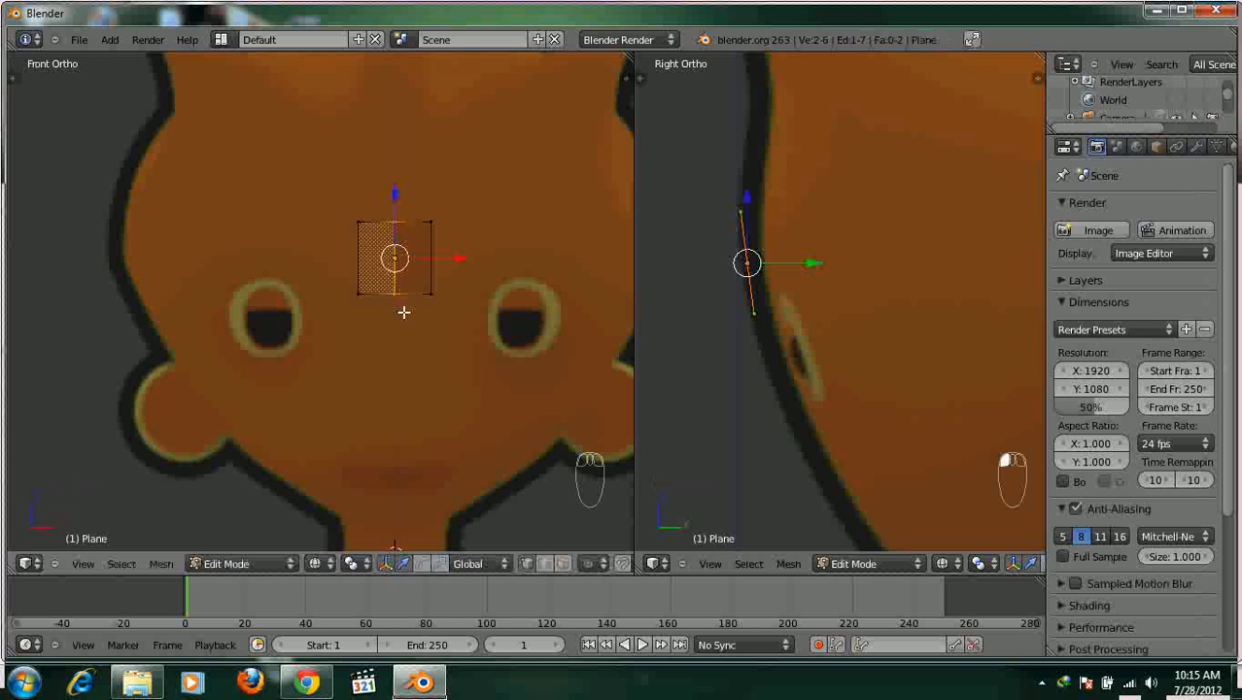
{"action": "key", "text": "a"}
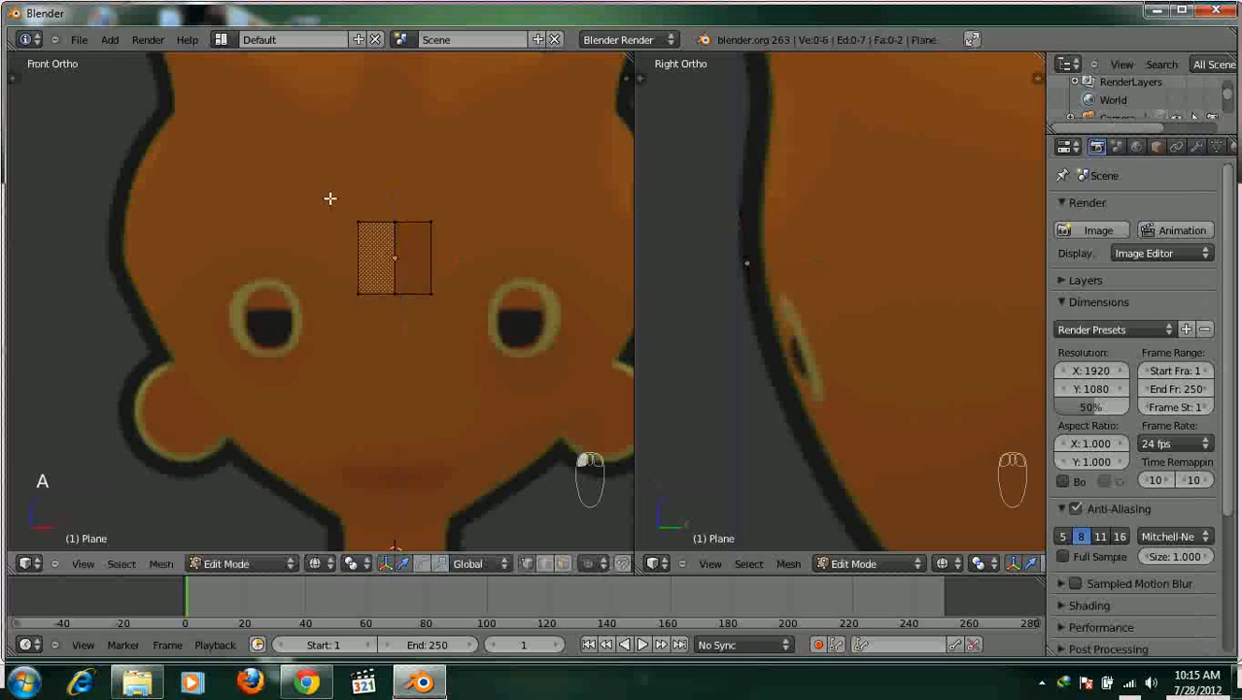
Delete the two outer vertices of the plane's left half in the front view.
{"action": "key", "text": "b"}
{"action": "left_click_drag", "start_coordinate": [317, 176], "coordinate": [372, 350]}
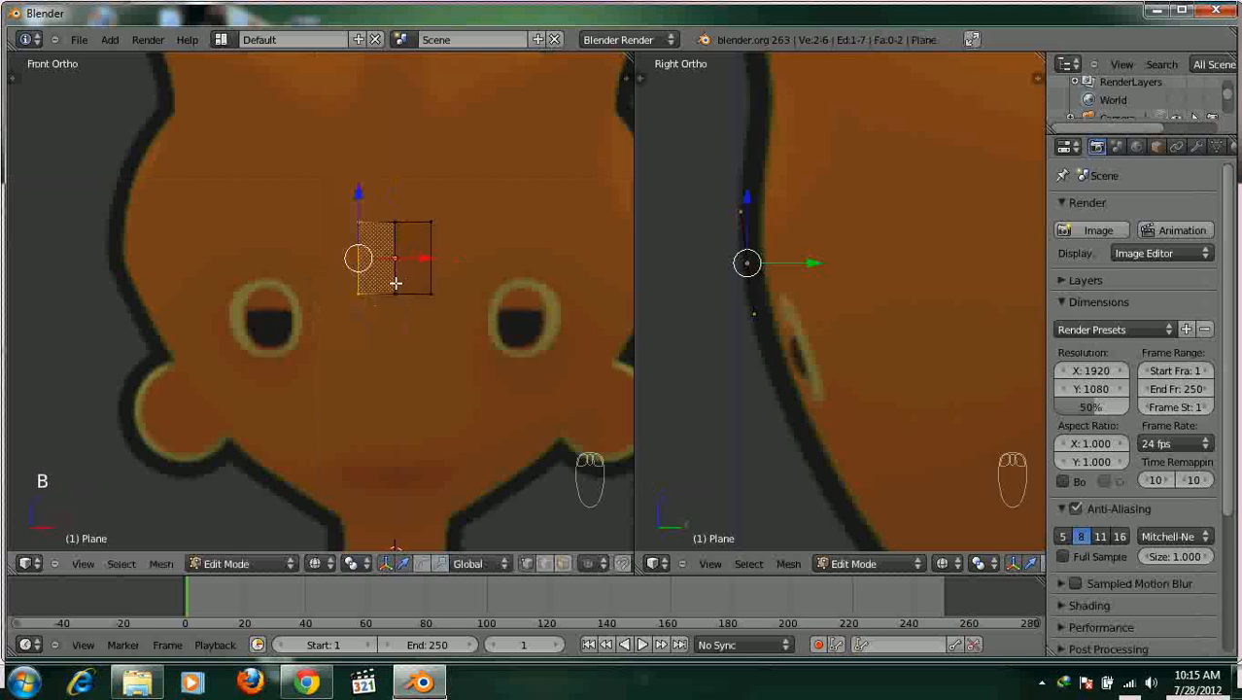
{"action": "middle_click_drag", "start_coordinate": [477, 272], "coordinate": [434, 279], "text": "shift"}
{"action": "key", "text": "x"}
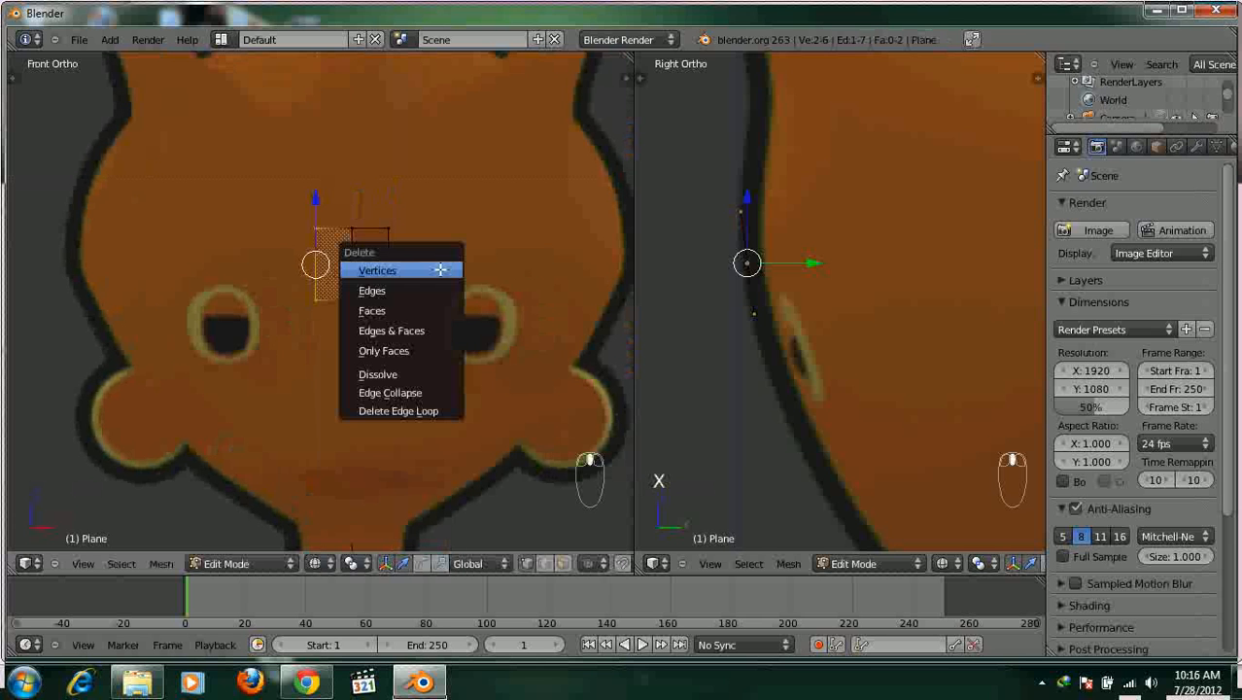
{"action": "left_click", "coordinate": [442, 269]}
{"action": "scroll", "coordinate": [481, 301], "scroll_direction": "down", "scroll_amount": 3}
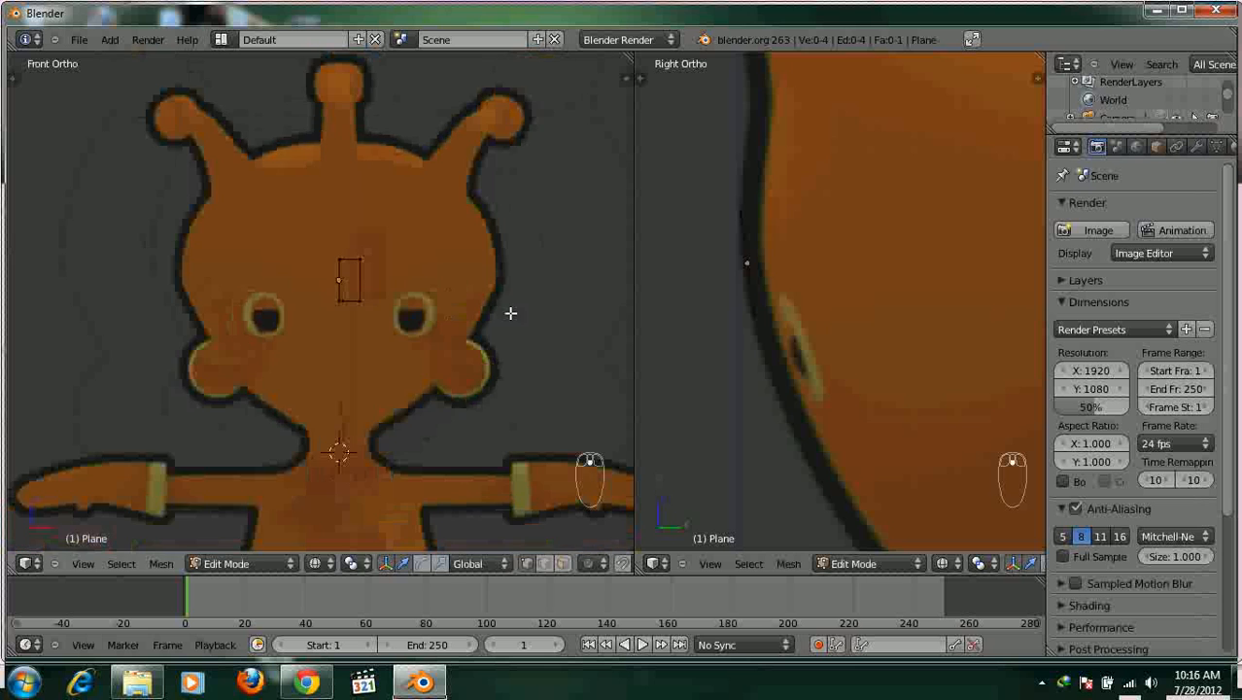
{"action": "scroll", "coordinate": [487, 299], "scroll_direction": "up", "scroll_amount": 2}
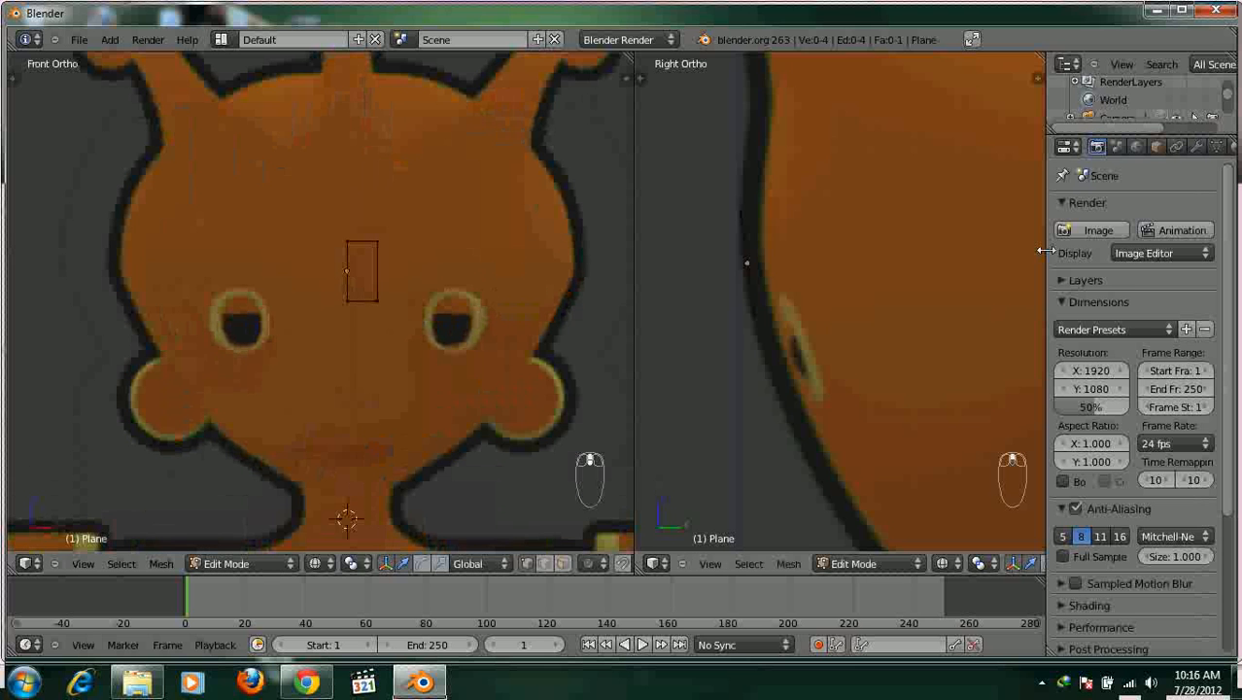
Widen the properties editor and add a Mirror modifier to the remaining half of the plane.
{"action": "left_click_drag", "start_coordinate": [1045, 251], "coordinate": [955, 280]}
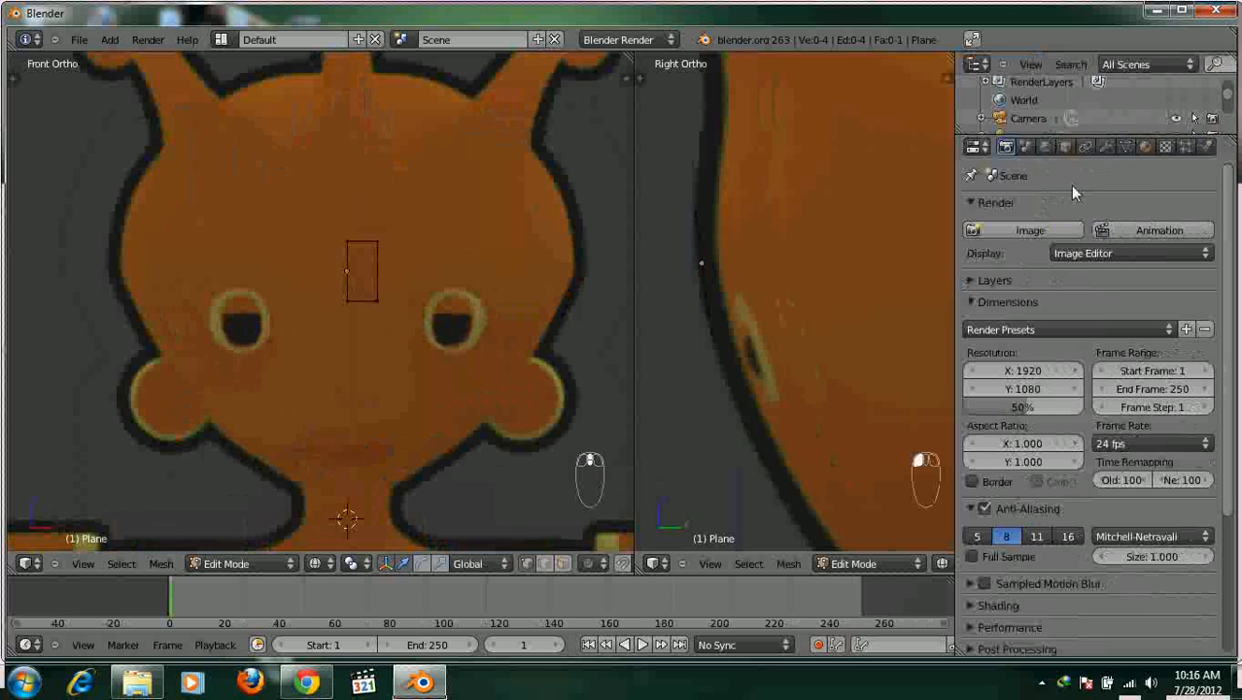
{"action": "left_click", "coordinate": [1106, 147]}
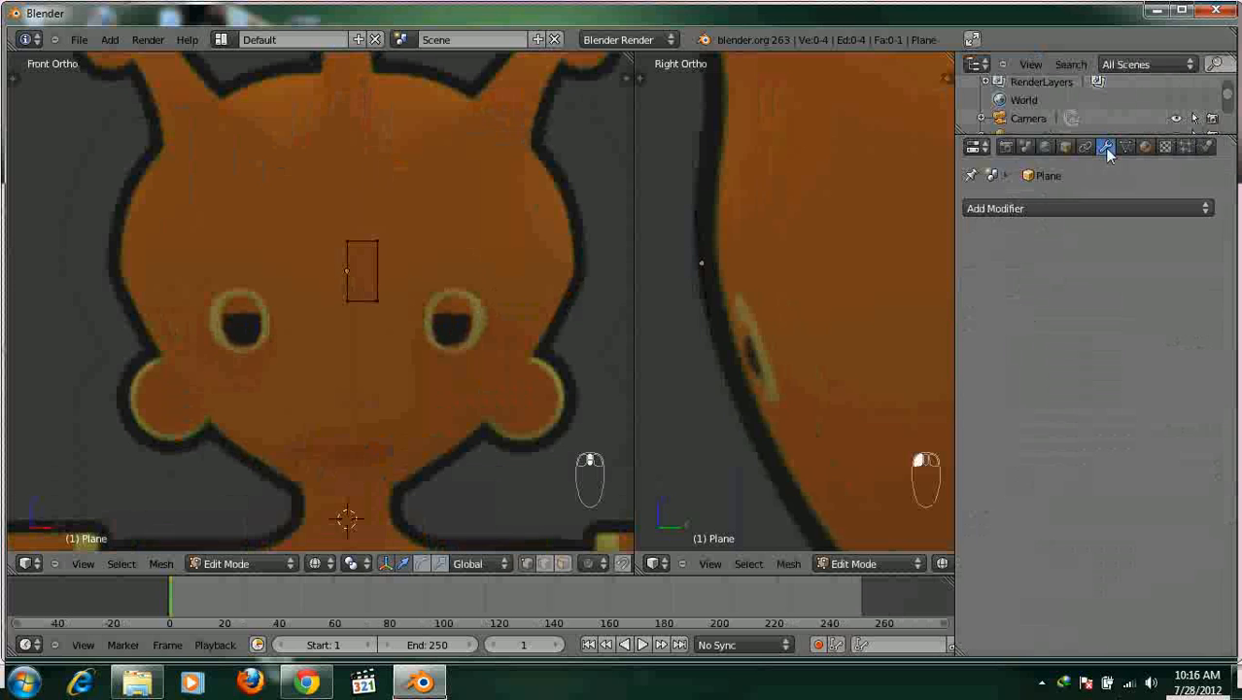
{"action": "left_click", "coordinate": [1090, 207]}
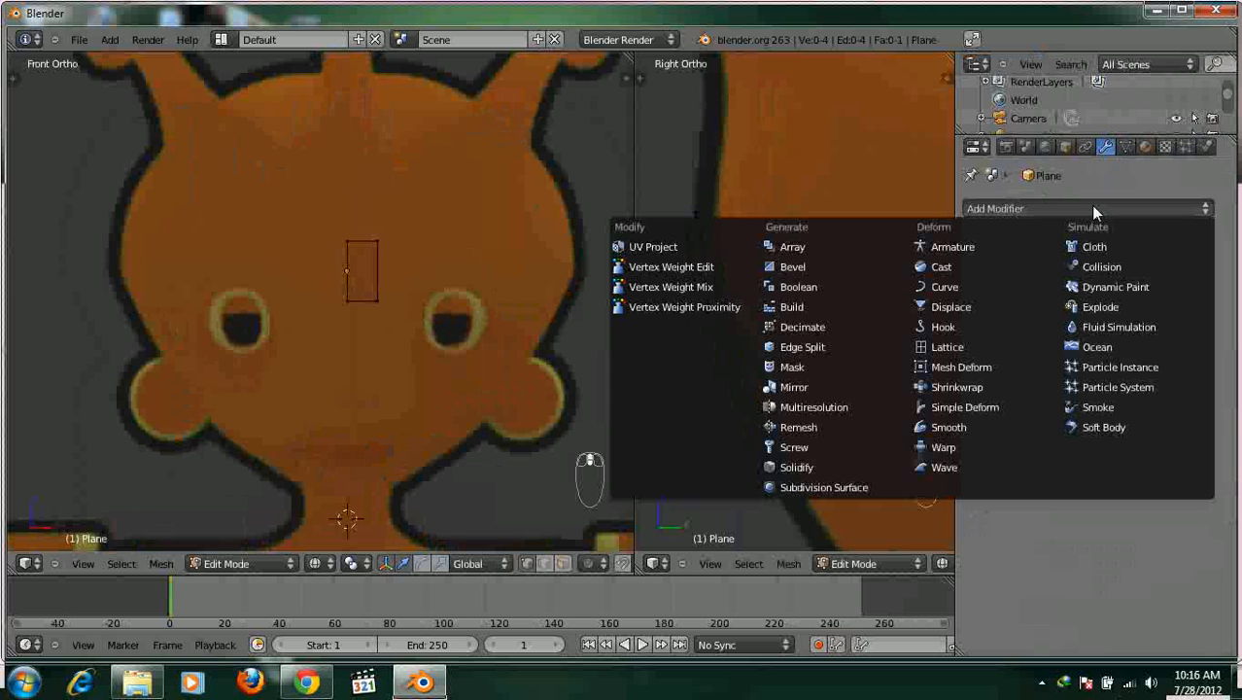
{"action": "left_click", "coordinate": [812, 387]}
{"action": "scroll", "coordinate": [299, 234], "scroll_direction": "up", "scroll_amount": 4}
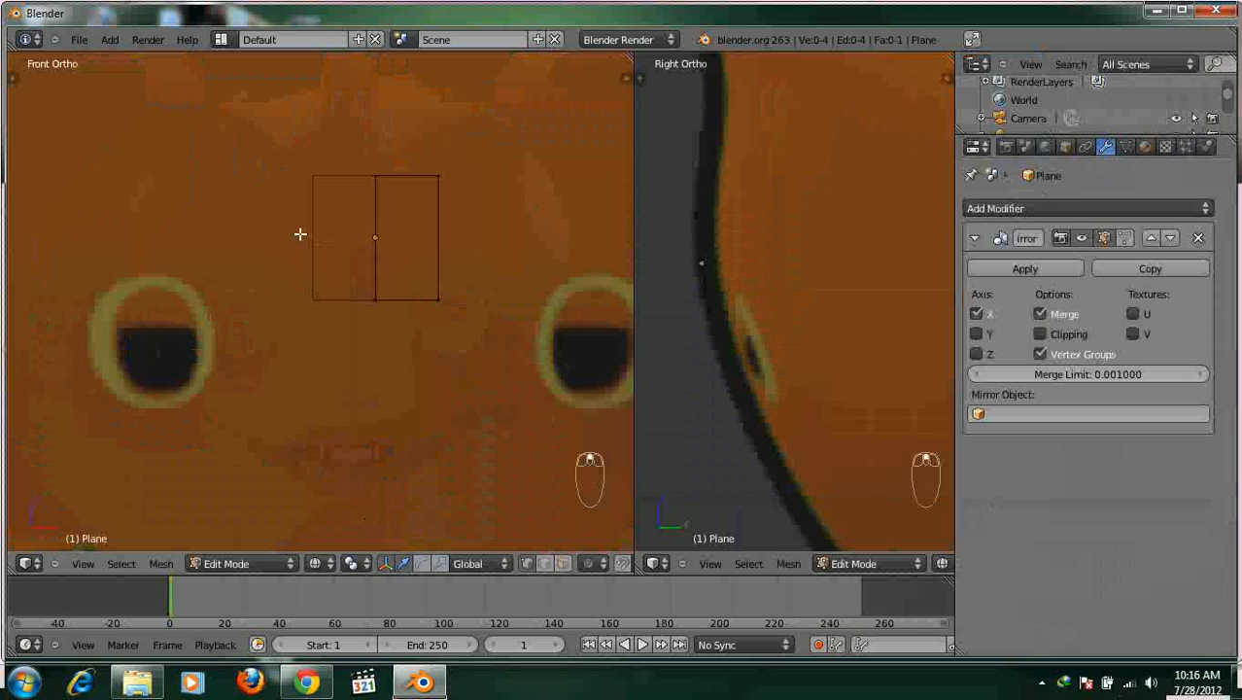
{"action": "scroll", "coordinate": [407, 299], "scroll_direction": "down", "scroll_amount": 2}
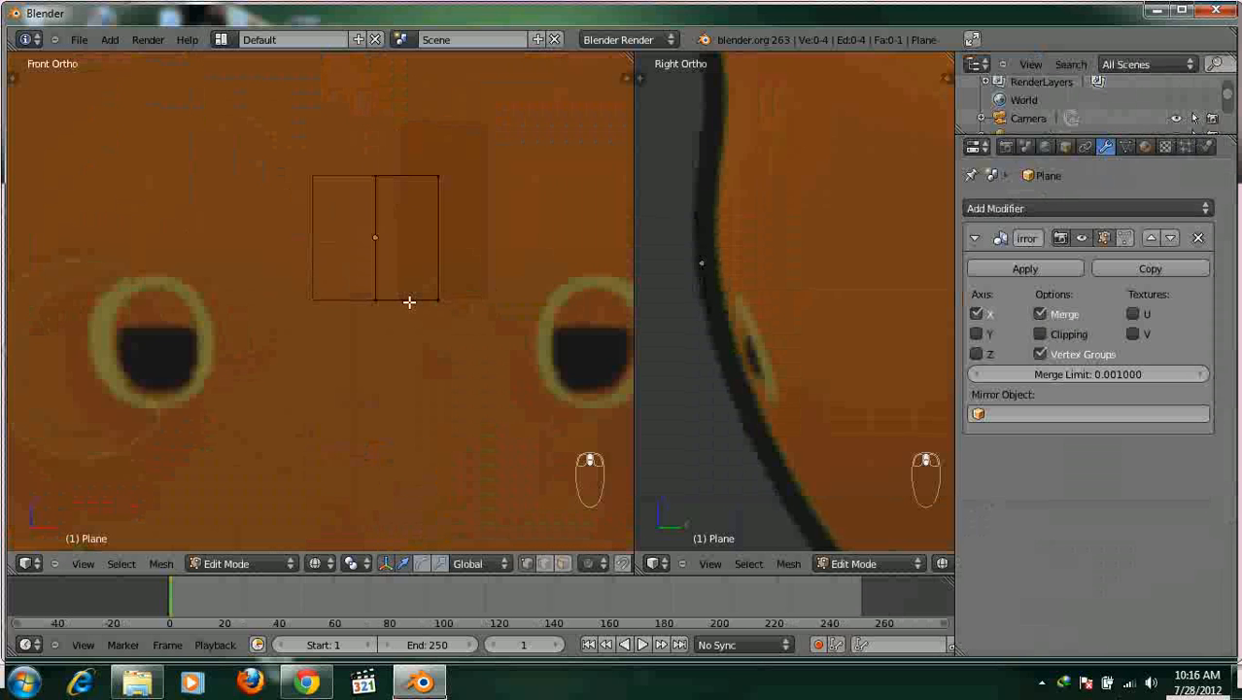
{"action": "scroll", "coordinate": [415, 292], "scroll_direction": "up", "scroll_amount": 2, "text": "shift"}
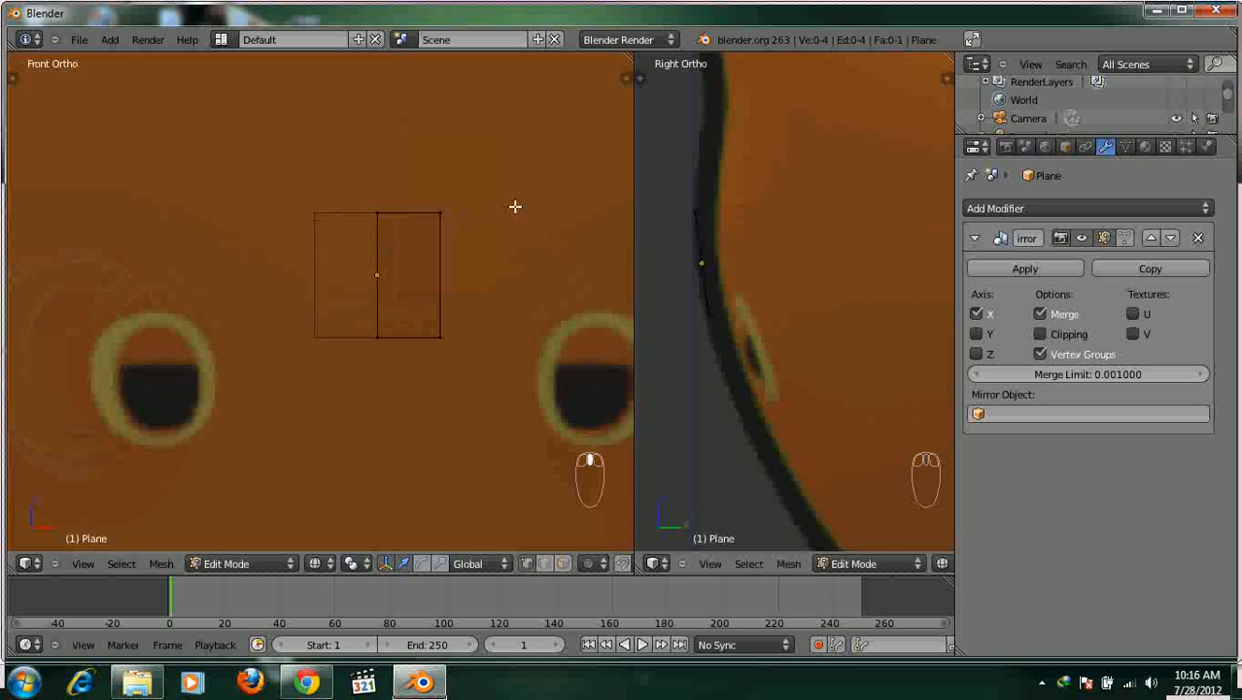
Try moving the plane's upper outer vertex sideways along X to test the mirroring.
{"action": "right_click", "coordinate": [442, 207]}
{"action": "left_click_drag", "start_coordinate": [500, 217], "coordinate": [567, 239]}
{"action": "key", "text": "ctrl+z"}
Enable Clipping on the Mirror modifier and have the edit cage follow the modifier result.
{"action": "left_click", "coordinate": [1040, 335]}
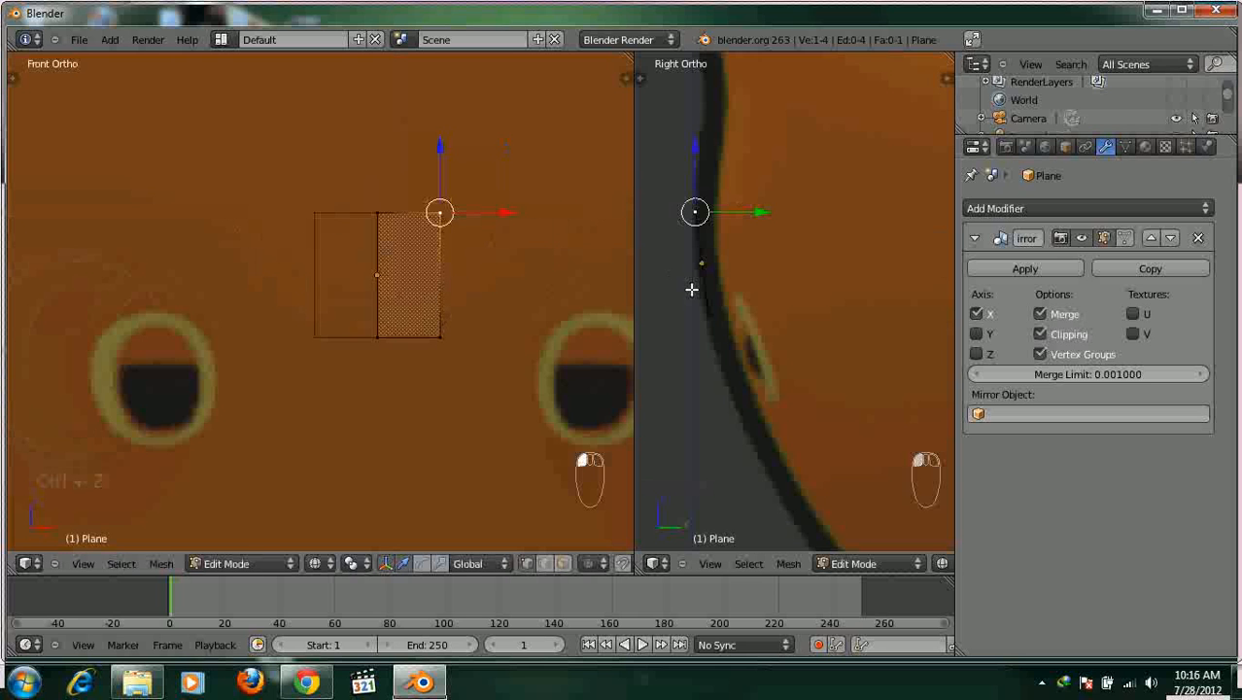
{"action": "scroll", "coordinate": [424, 267], "scroll_direction": "down", "scroll_amount": 3}
{"action": "middle_click_drag", "start_coordinate": [423, 267], "coordinate": [420, 324], "text": "shift"}
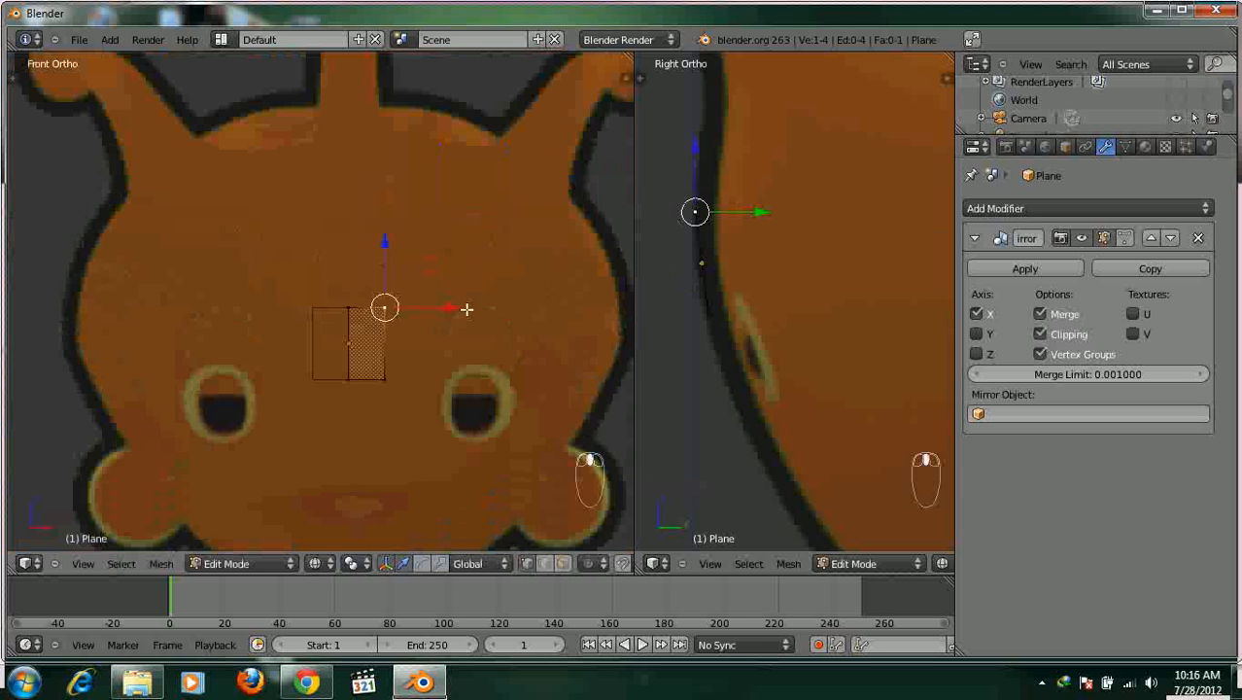
{"action": "left_click", "coordinate": [1125, 239]}
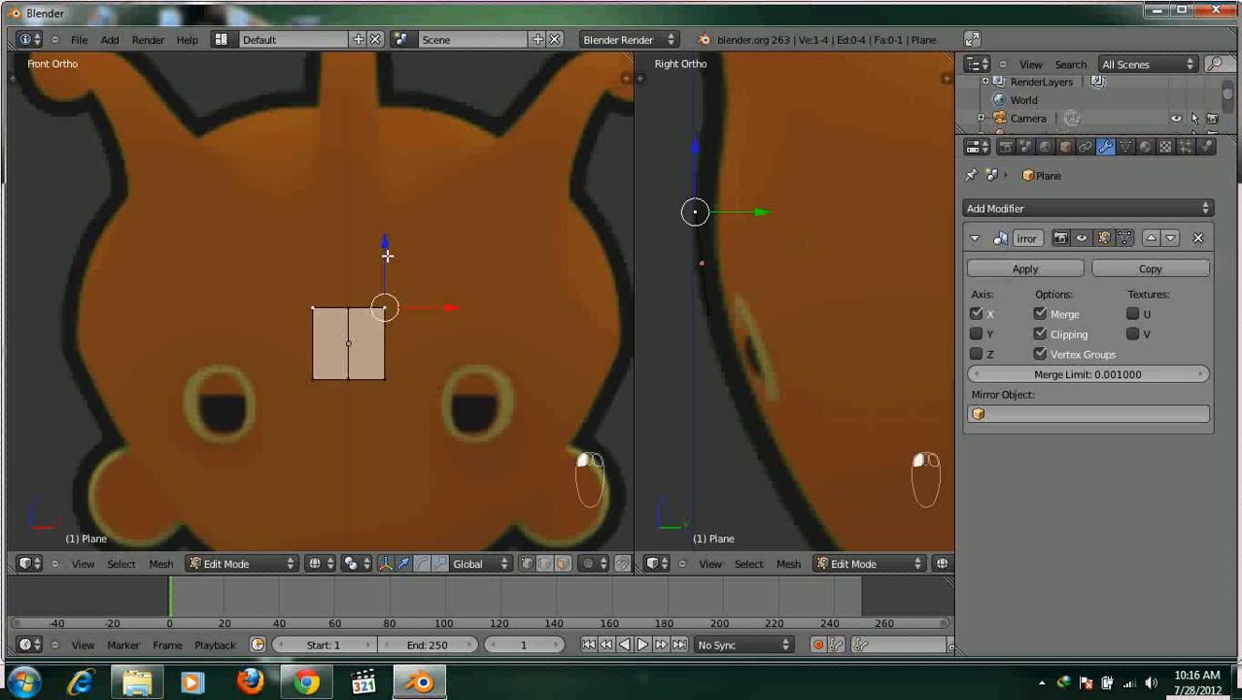
{"action": "scroll", "coordinate": [387, 254], "scroll_direction": "up", "scroll_amount": 2}
{"action": "scroll", "coordinate": [365, 255], "scroll_direction": "down", "scroll_amount": 3}
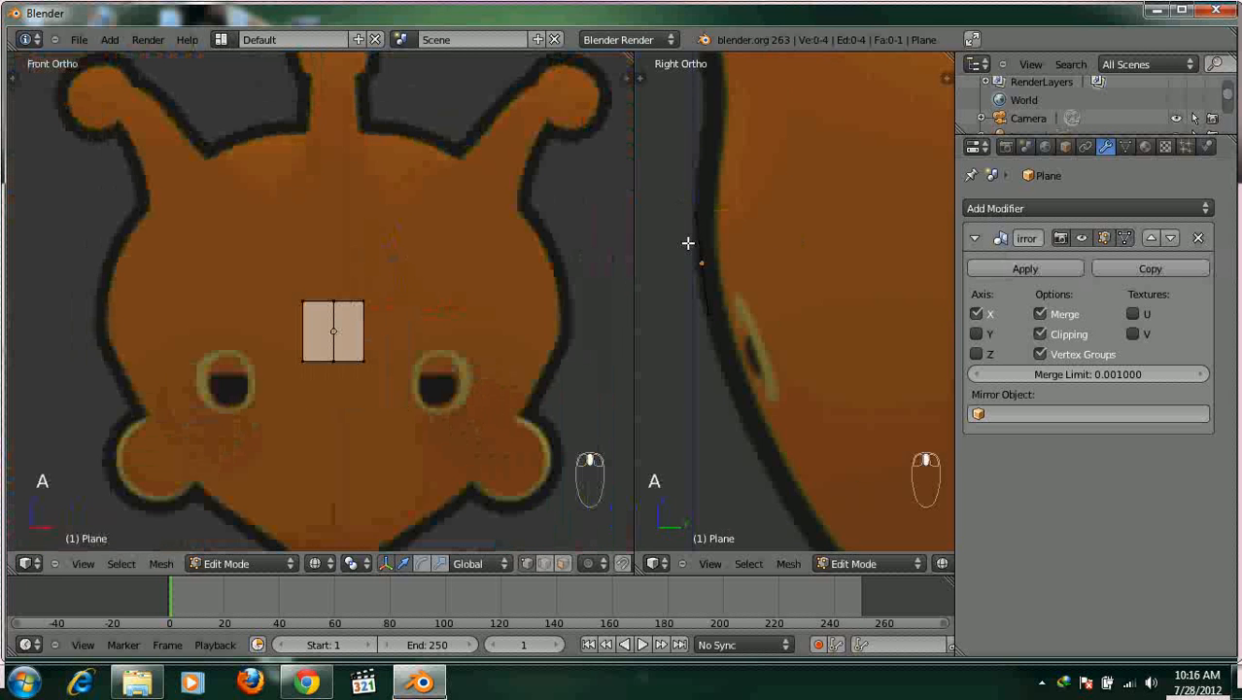
Box-select the two vertices of the plane's upper edge in the front view.
{"action": "scroll", "coordinate": [688, 241], "scroll_direction": "down", "scroll_amount": 2}
{"action": "key", "text": "b"}
{"action": "left_click_drag", "start_coordinate": [250, 267], "coordinate": [399, 325]}
{"action": "middle_click_drag", "start_coordinate": [476, 320], "coordinate": [419, 327], "text": "shift"}
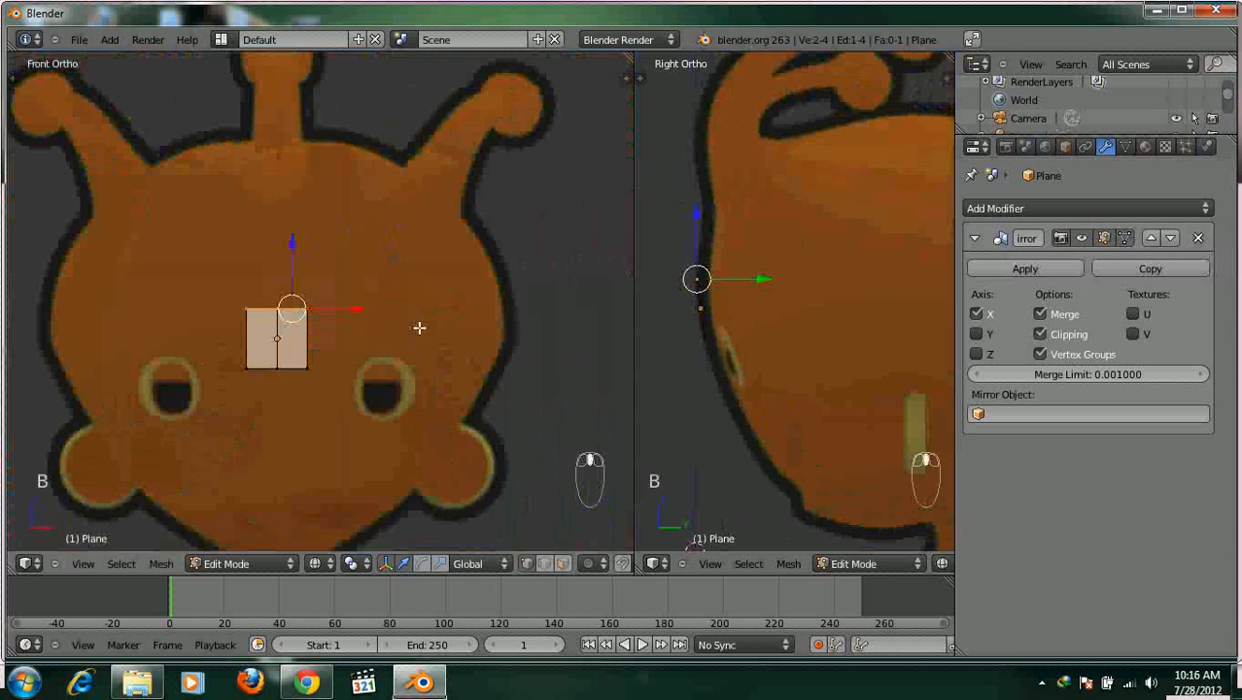
{"action": "key", "text": "a"}
{"action": "key", "text": "b"}
{"action": "left_click_drag", "start_coordinate": [171, 244], "coordinate": [380, 327]}
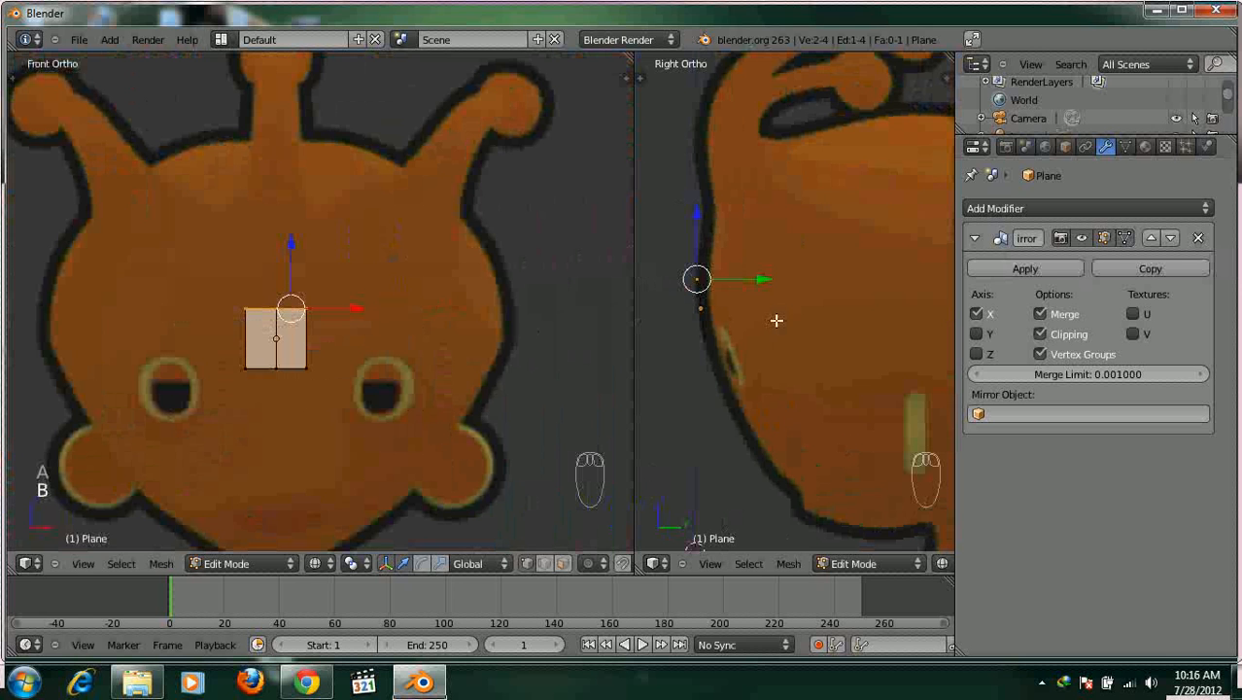
{"action": "scroll", "coordinate": [776, 318], "scroll_direction": "down", "scroll_amount": 3}
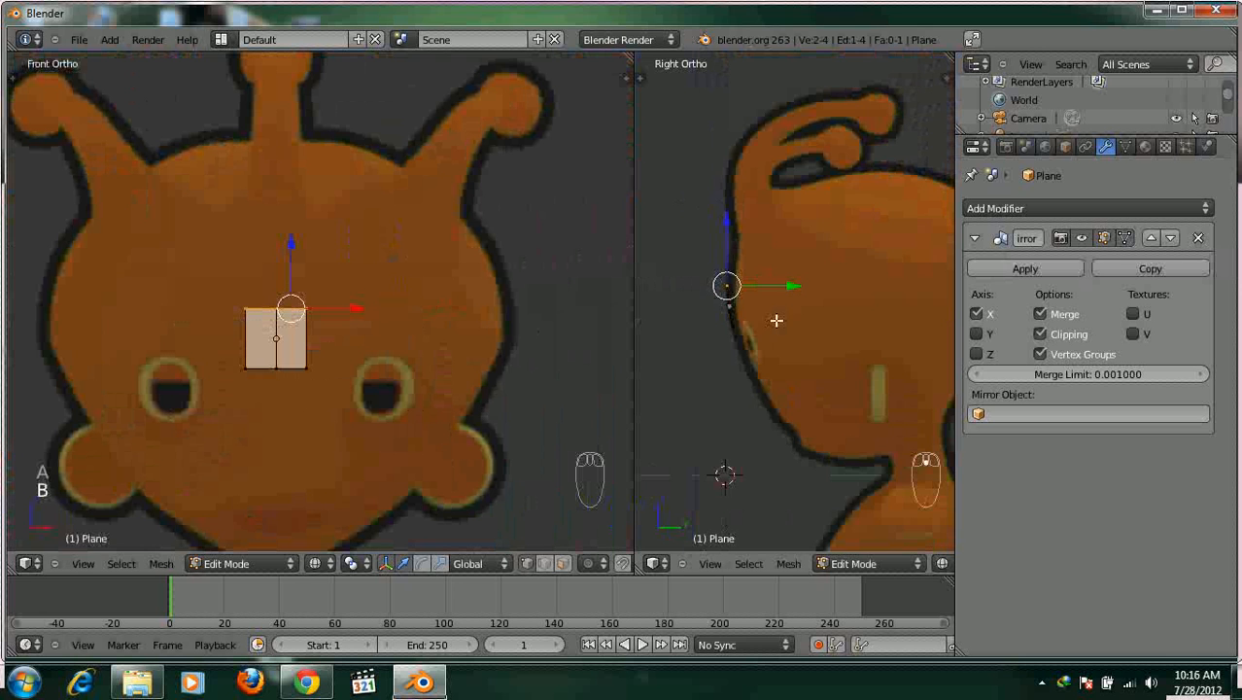
{"action": "left_click", "coordinate": [319, 564]}
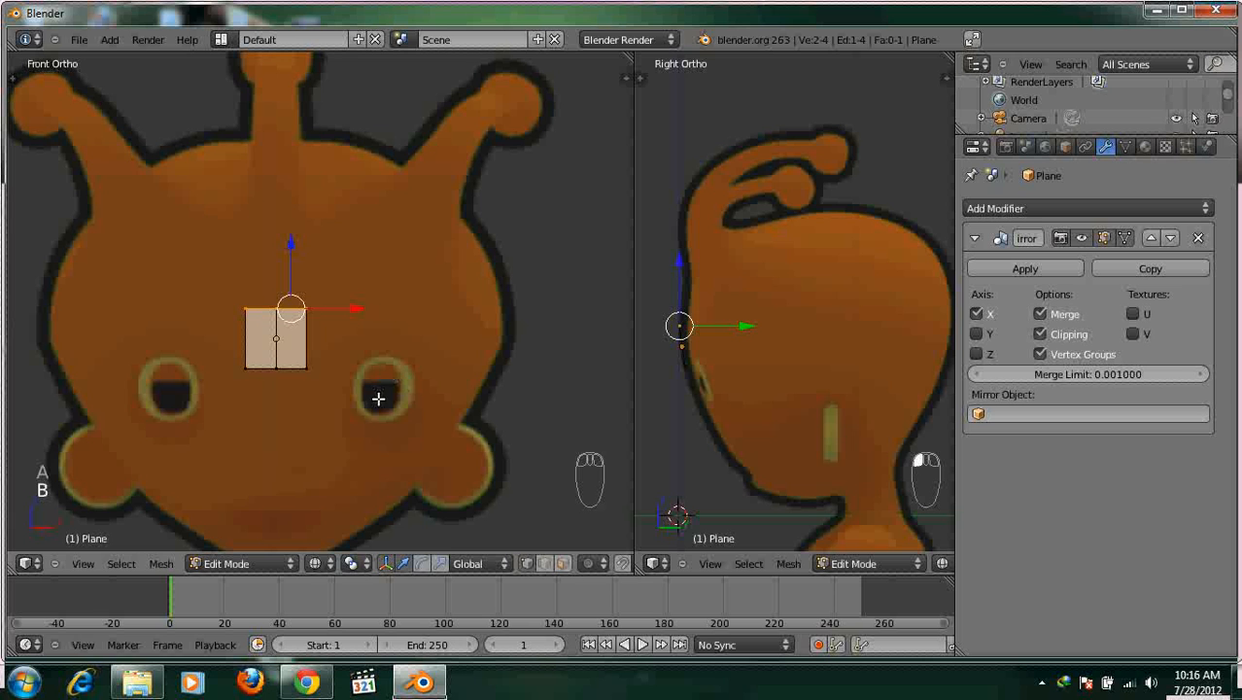
{"action": "left_click", "coordinate": [321, 563]}
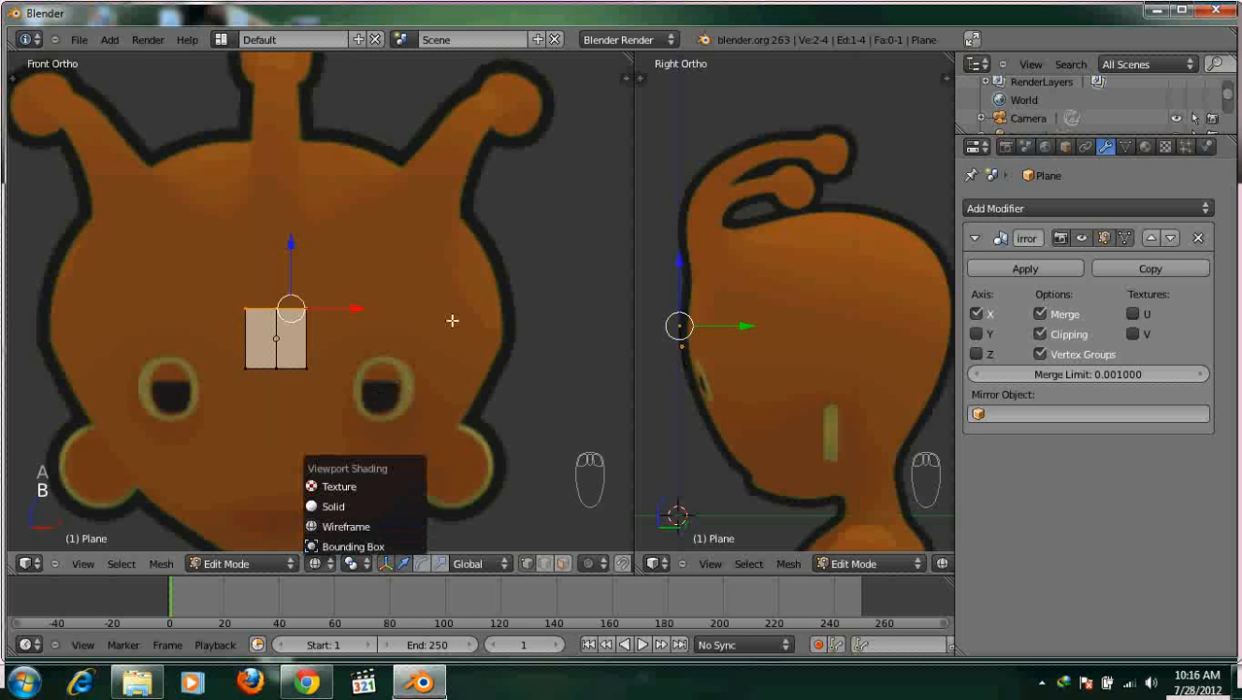
{"action": "scroll", "coordinate": [661, 357], "scroll_direction": "up", "scroll_amount": 2}
{"action": "scroll", "coordinate": [699, 333], "scroll_direction": "down", "scroll_amount": 3}
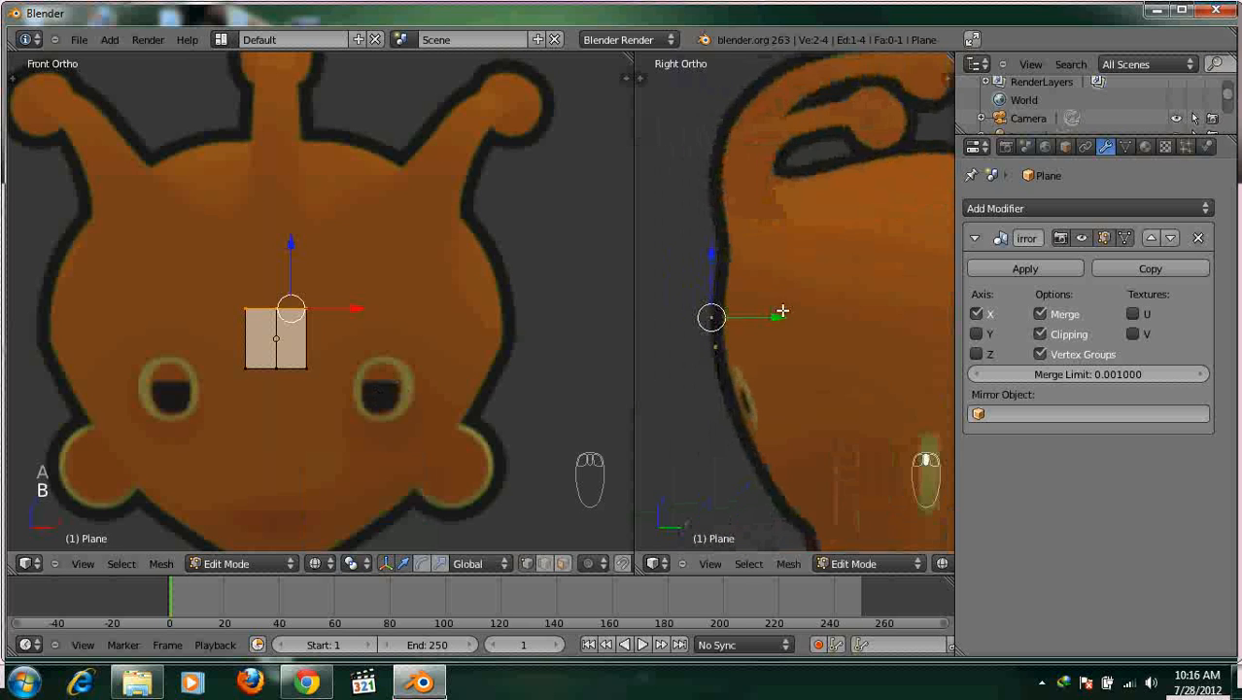
Extrude the upper edge twice in the side view, up the forehead and across the antenna base to the skull top.
{"action": "key", "text": "e"}
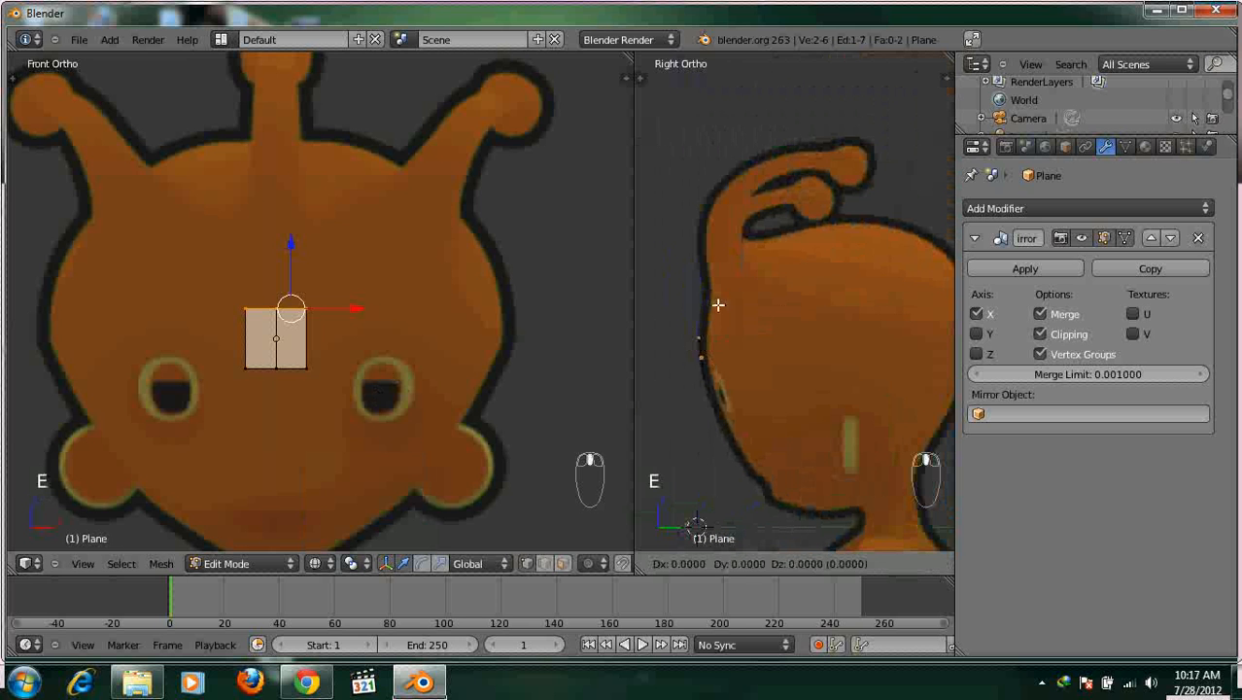
{"action": "left_click", "coordinate": [726, 275]}
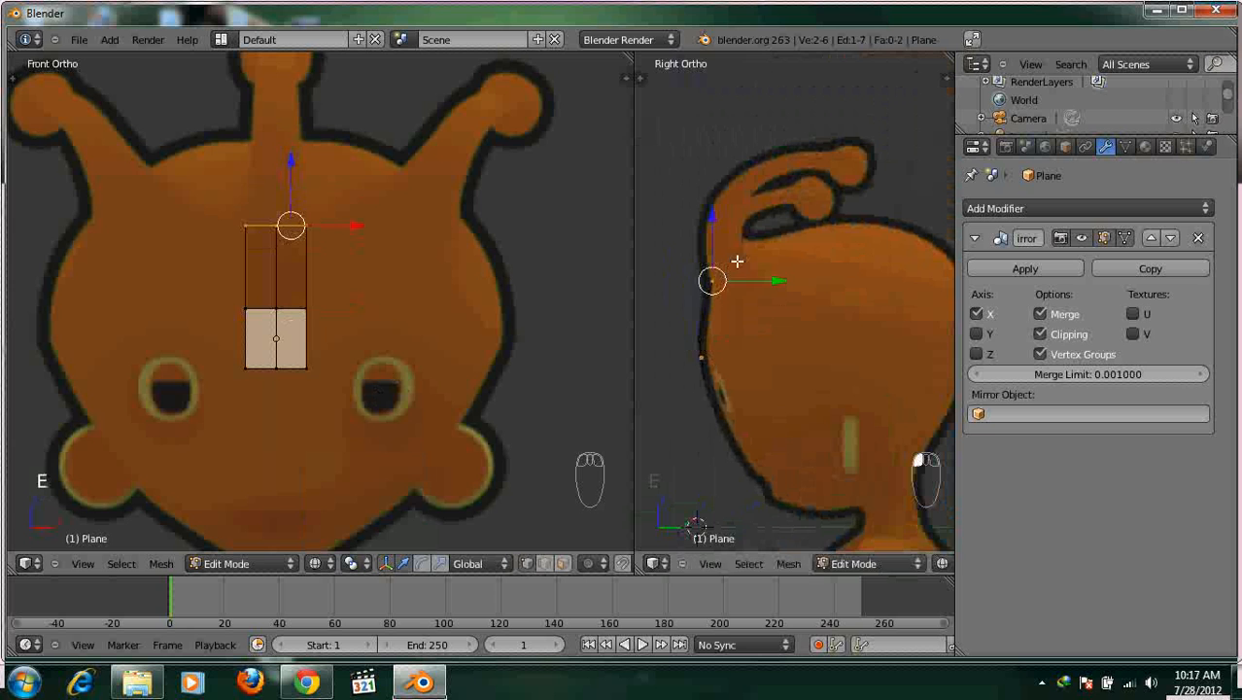
{"action": "key", "text": "e"}
{"action": "left_click", "coordinate": [769, 221]}
{"action": "middle_click_drag", "start_coordinate": [762, 293], "coordinate": [727, 294], "text": "shift"}
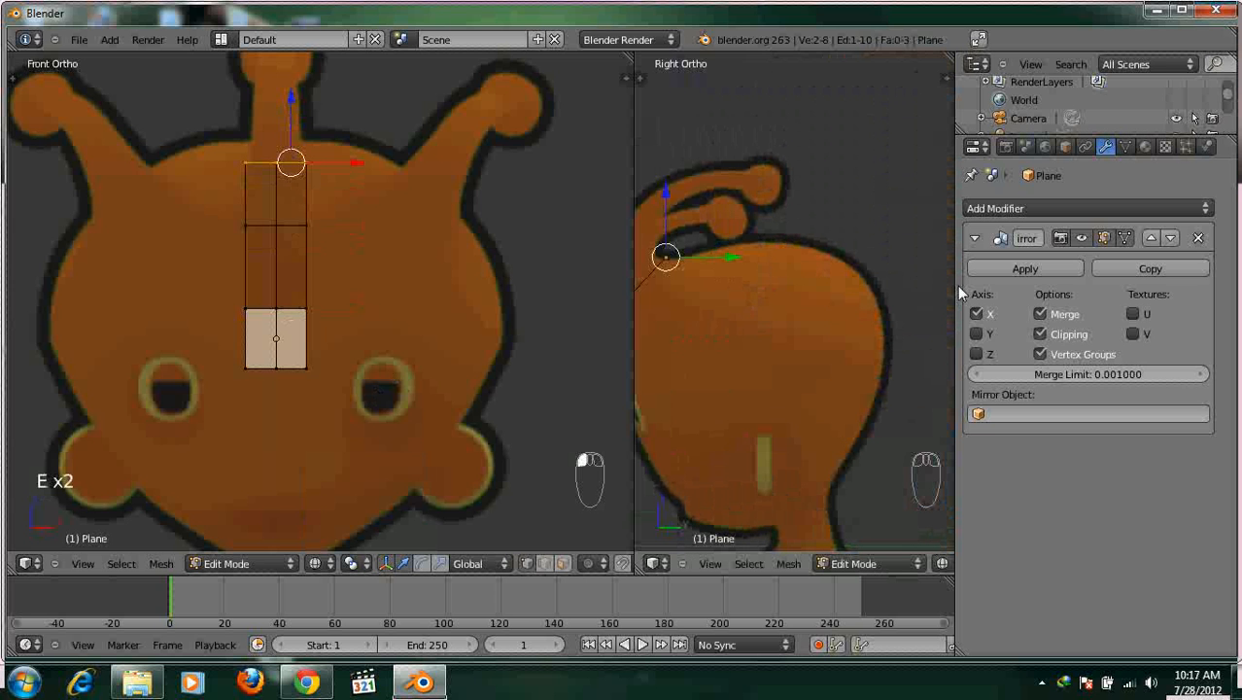
Widen the side viewport and extrude the edge three more times along the skull top to the upper back of the head.
{"action": "left_click_drag", "start_coordinate": [952, 280], "coordinate": [1024, 280]}
{"action": "key", "text": "e"}
{"action": "left_click", "coordinate": [832, 231]}
{"action": "key", "text": "e"}
{"action": "left_click", "coordinate": [931, 246]}
{"action": "key", "text": "e"}
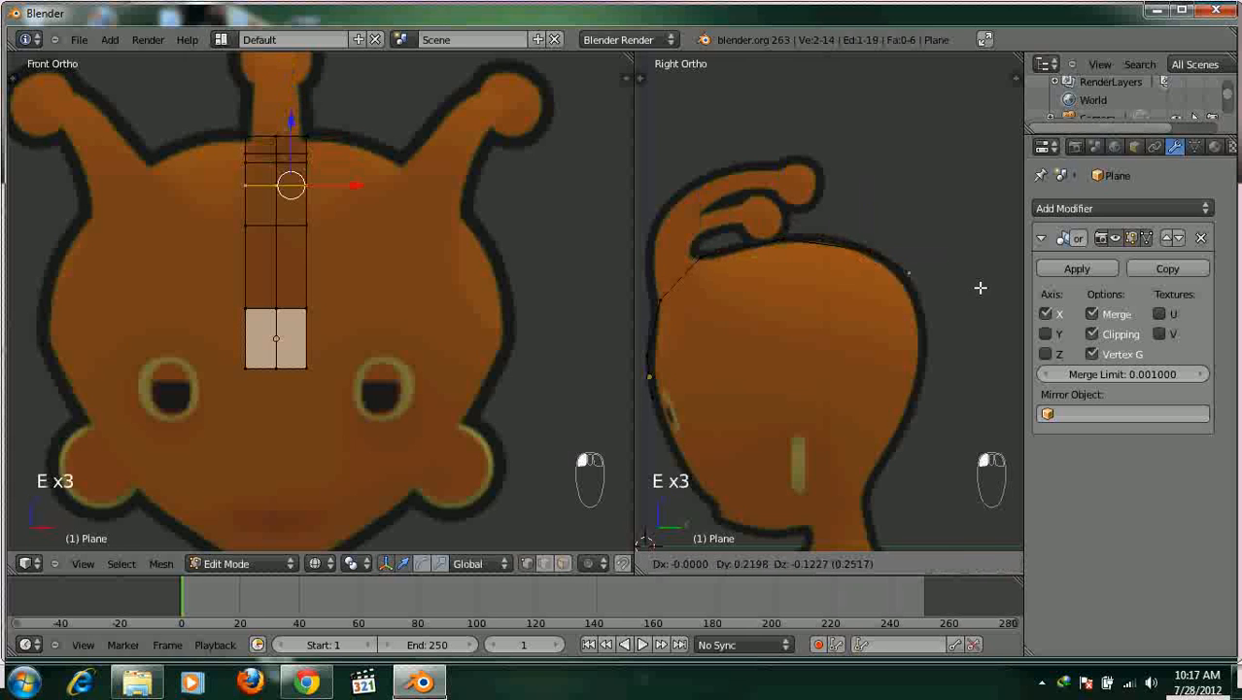
{"action": "left_click", "coordinate": [977, 298]}
Extrude the edge three times down the back of the head to the nape along the outline, and deselect everything.
{"action": "key", "text": "e"}
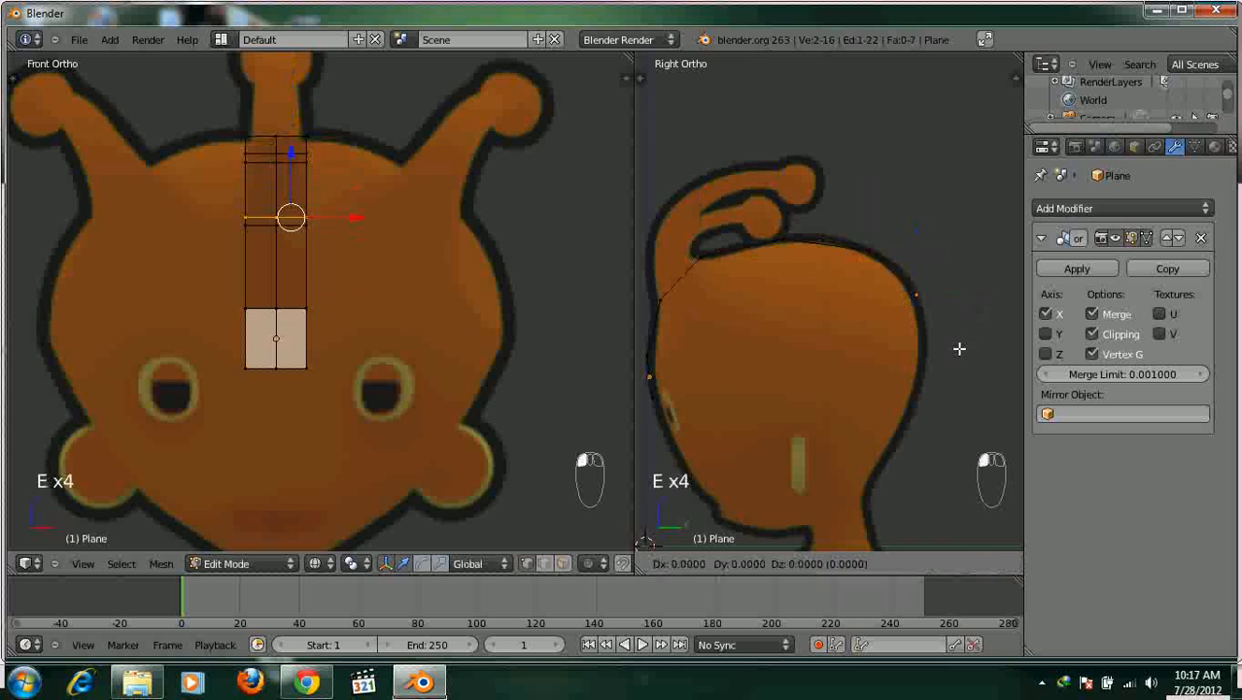
{"action": "left_click", "coordinate": [964, 389]}
{"action": "key", "text": "e"}
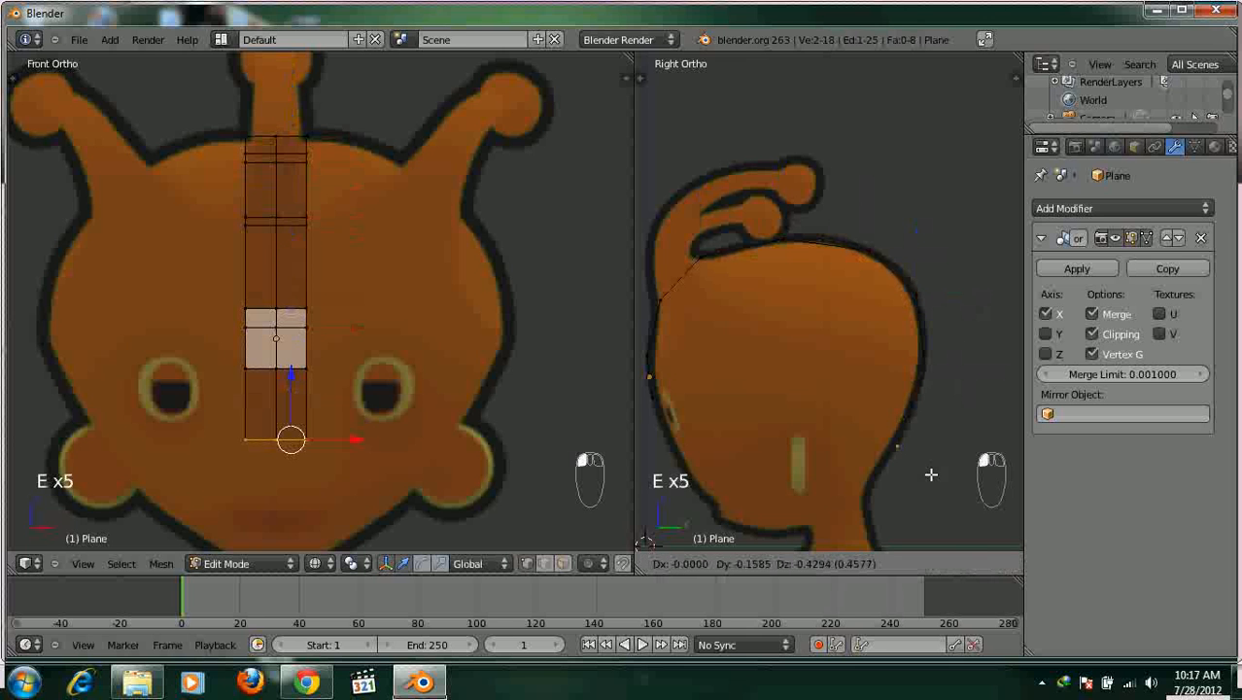
{"action": "left_click", "coordinate": [922, 481]}
{"action": "key", "text": "e"}
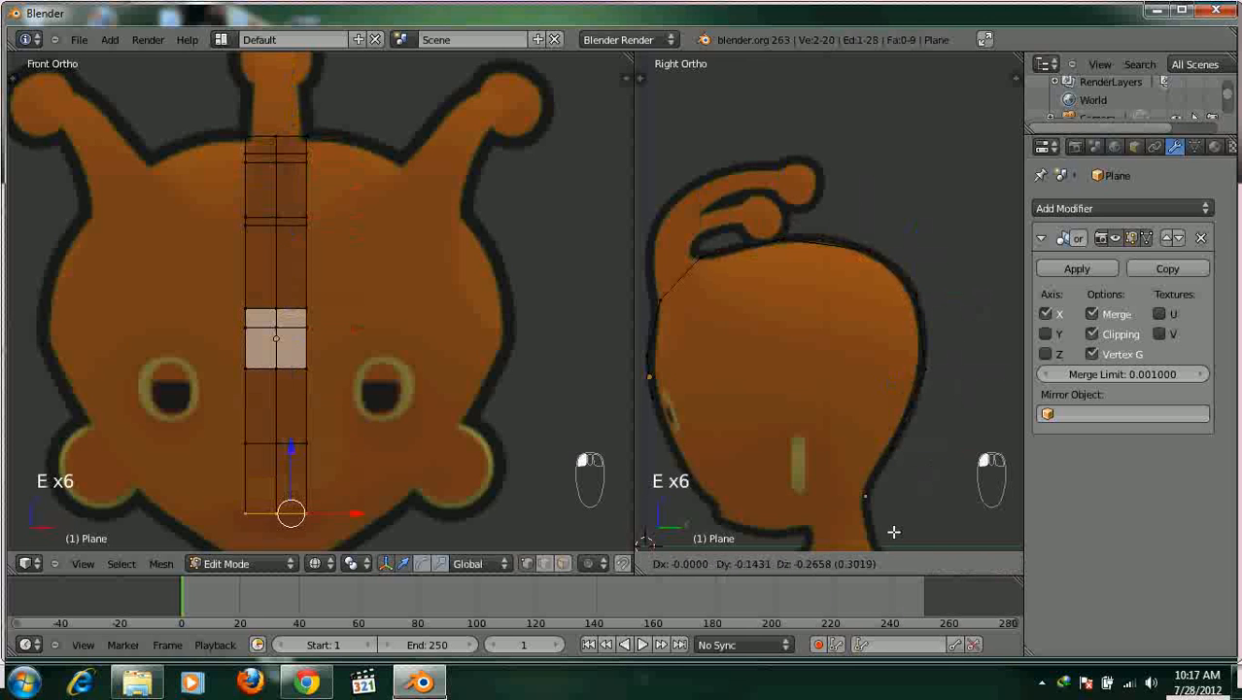
{"action": "left_click", "coordinate": [895, 527]}
{"action": "middle_click_drag", "start_coordinate": [727, 446], "coordinate": [819, 381], "text": "shift"}
{"action": "key", "text": "a"}
{"action": "scroll", "coordinate": [792, 374], "scroll_direction": "up", "scroll_amount": 2}
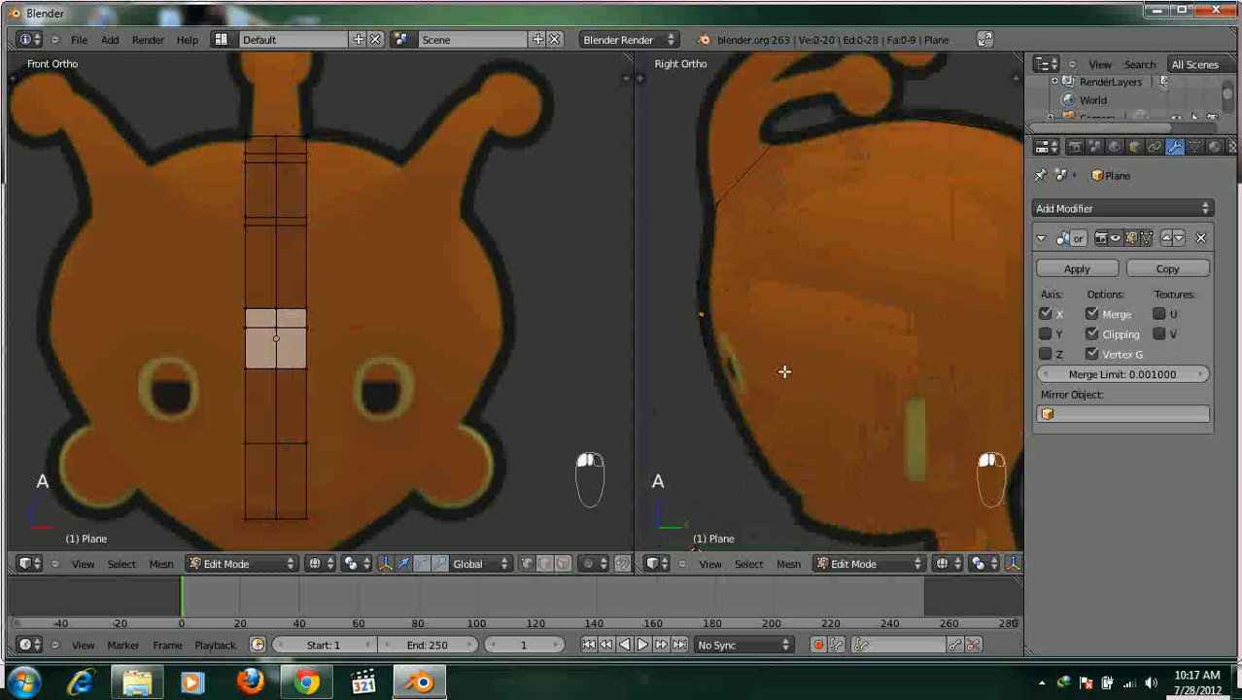
Box-select the original plane's lower edge in the side view and move it down along the face outline.
{"action": "scroll", "coordinate": [774, 367], "scroll_direction": "down", "scroll_amount": 1}
{"action": "key", "text": "b"}
{"action": "left_click_drag", "start_coordinate": [706, 333], "coordinate": [803, 365]}
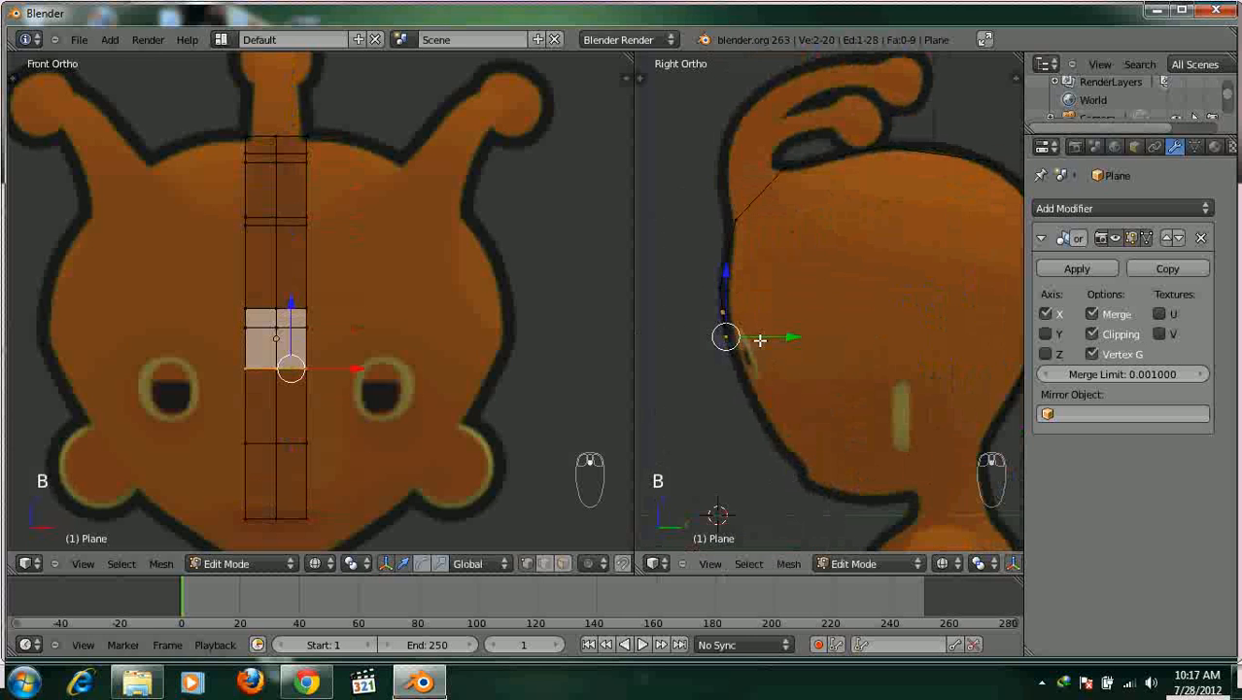
{"action": "key", "text": "g"}
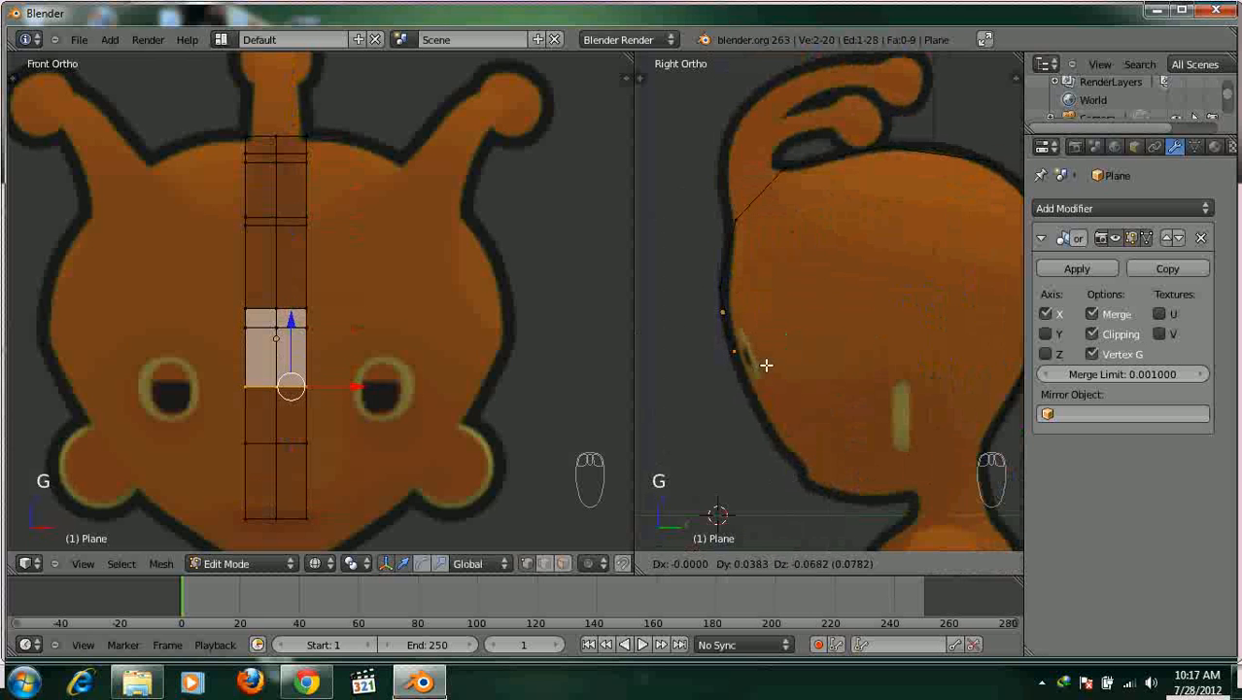
{"action": "left_click", "coordinate": [765, 369]}
Extrude the lower edge four times in the side view, down the face and under the chin to the neck.
{"action": "key", "text": "e"}
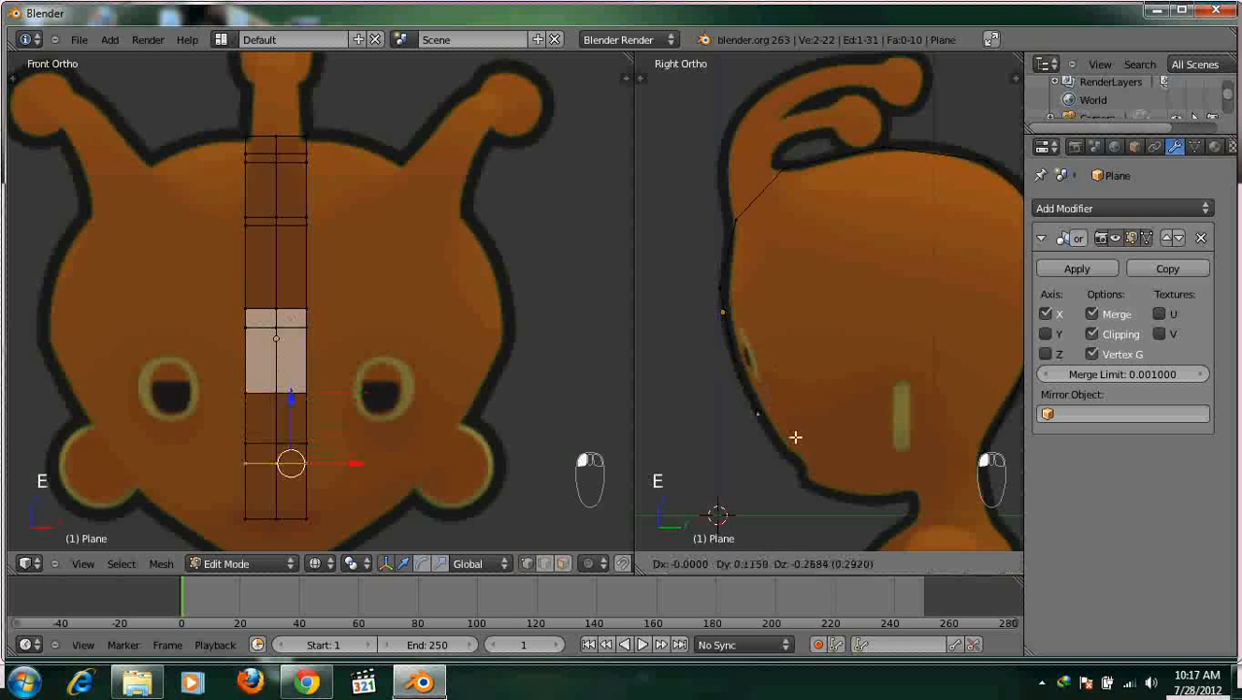
{"action": "left_click", "coordinate": [796, 442]}
{"action": "key", "text": "e"}
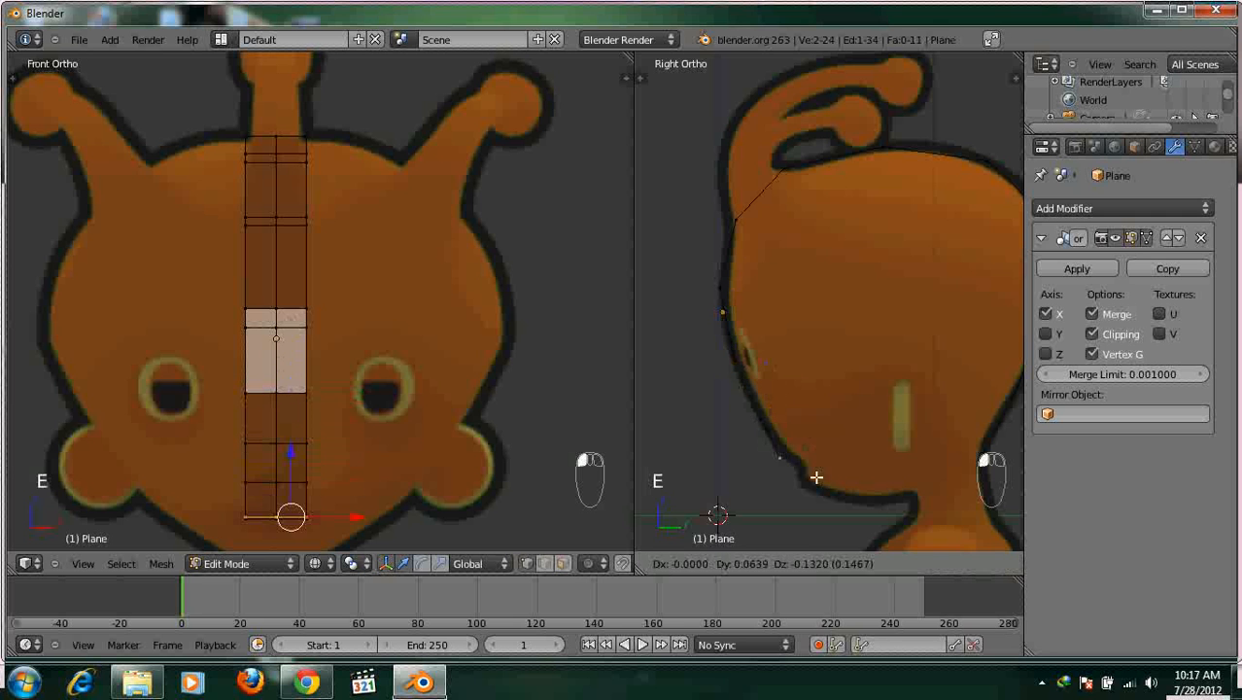
{"action": "left_click", "coordinate": [859, 505]}
{"action": "key", "text": "e"}
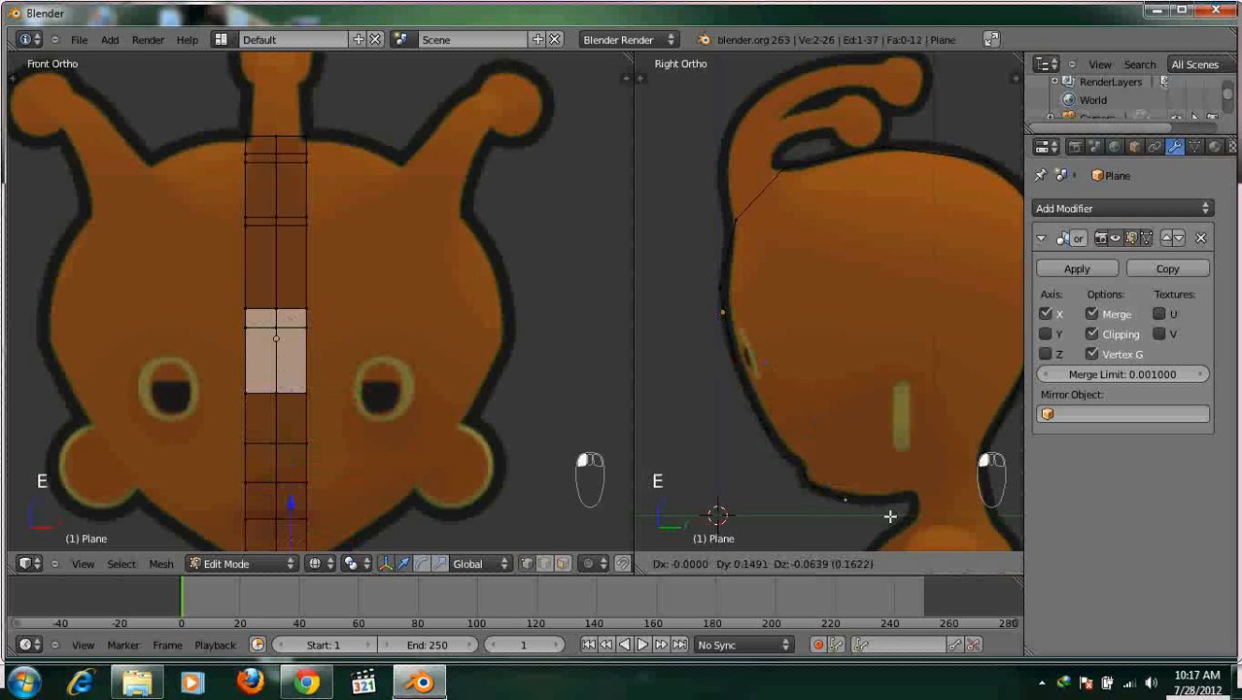
{"action": "left_click", "coordinate": [895, 515]}
{"action": "key", "text": "e"}
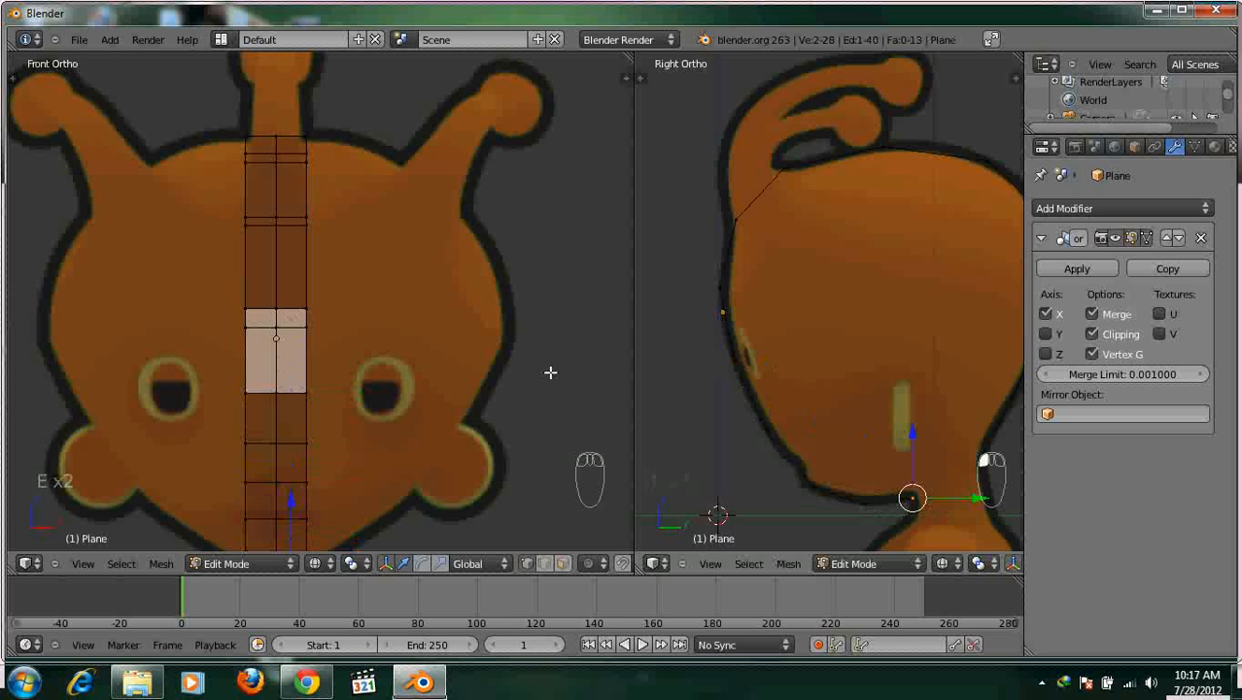
Examine the center strip in solid shading from an oblique angle and return to the front view.
{"action": "scroll", "coordinate": [476, 341], "scroll_direction": "down", "scroll_amount": 1}
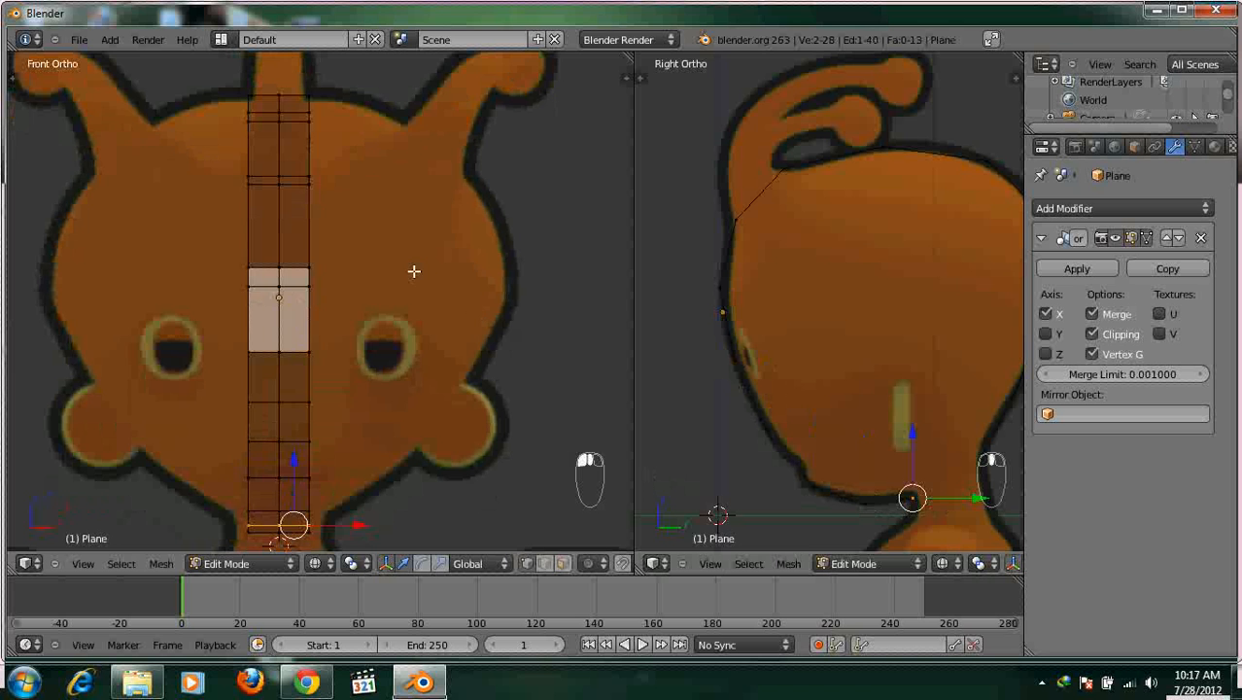
{"action": "key", "text": "z"}
{"action": "scroll", "coordinate": [405, 273], "scroll_direction": "down", "scroll_amount": 3}
{"action": "middle_click_drag", "start_coordinate": [404, 273], "coordinate": [408, 356]}
{"action": "scroll", "coordinate": [452, 340], "scroll_direction": "up", "scroll_amount": 3}
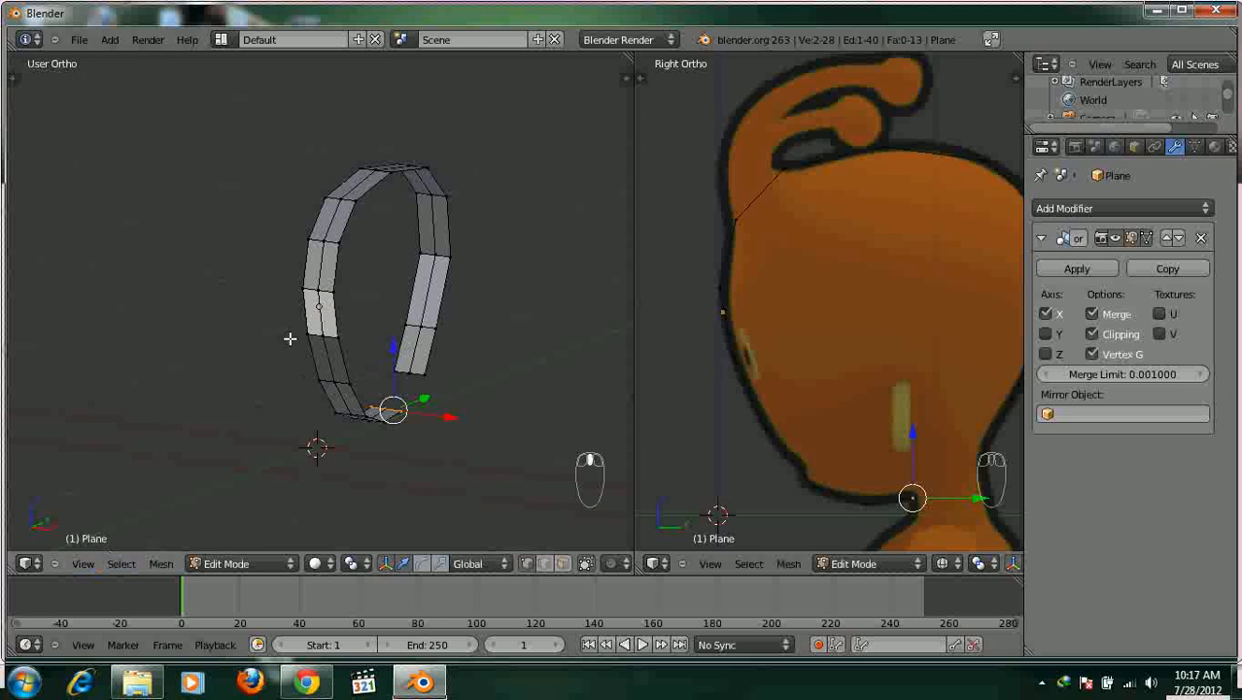
{"action": "key", "text": "KP_1"}
{"action": "scroll", "coordinate": [408, 277], "scroll_direction": "up", "scroll_amount": 5}
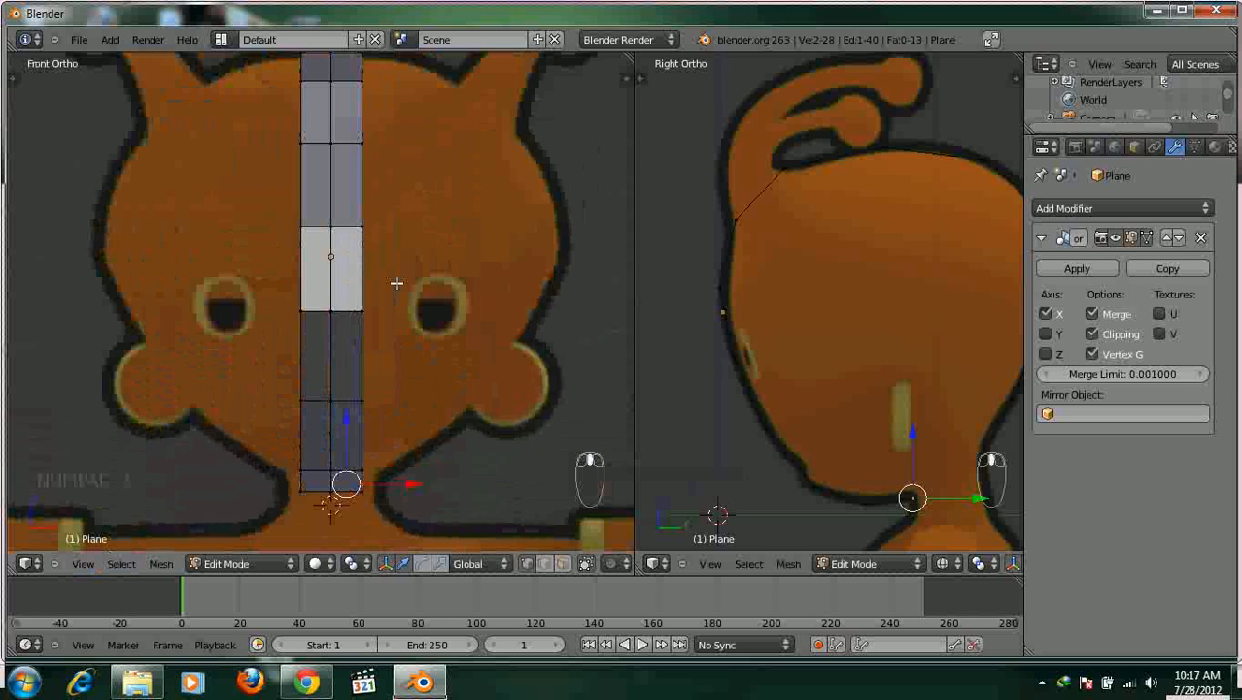
Deselect everything and box-select all vertices along the strip's outer edge in the wireframe front view.
{"action": "scroll", "coordinate": [396, 282], "scroll_direction": "down", "scroll_amount": 4}
{"action": "key", "text": "a"}
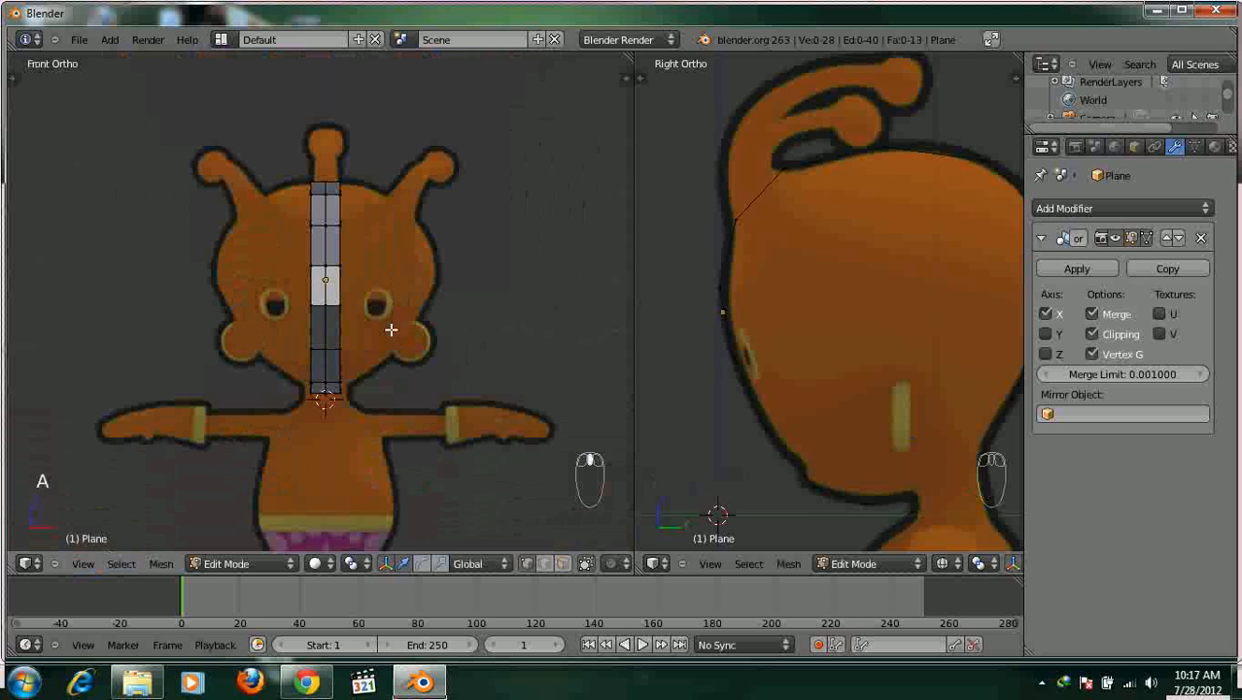
{"action": "key", "text": "z"}
{"action": "key", "text": "b"}
{"action": "left_click_drag", "start_coordinate": [418, 445], "coordinate": [331, 155]}
{"action": "scroll", "coordinate": [403, 277], "scroll_direction": "up", "scroll_amount": 3}
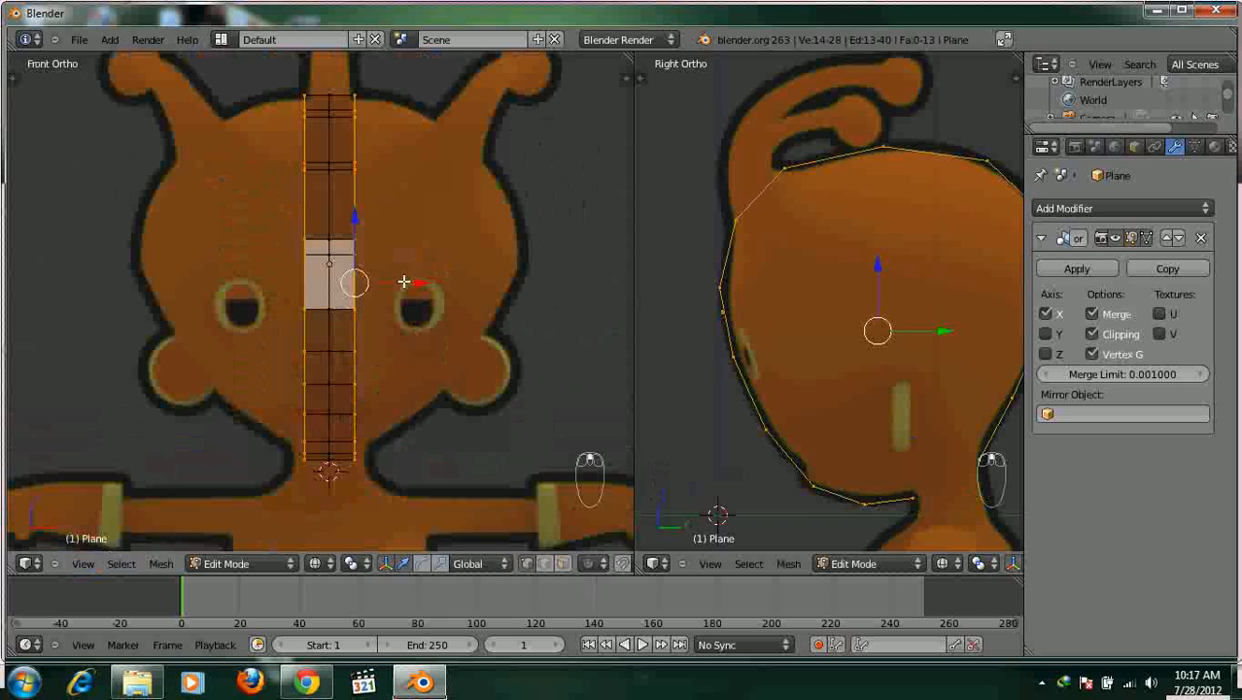
Move the selected outer edge outward along X in the front view until the strip matches the neck width.
{"action": "key", "text": "g"}
{"action": "key", "text": "x"}
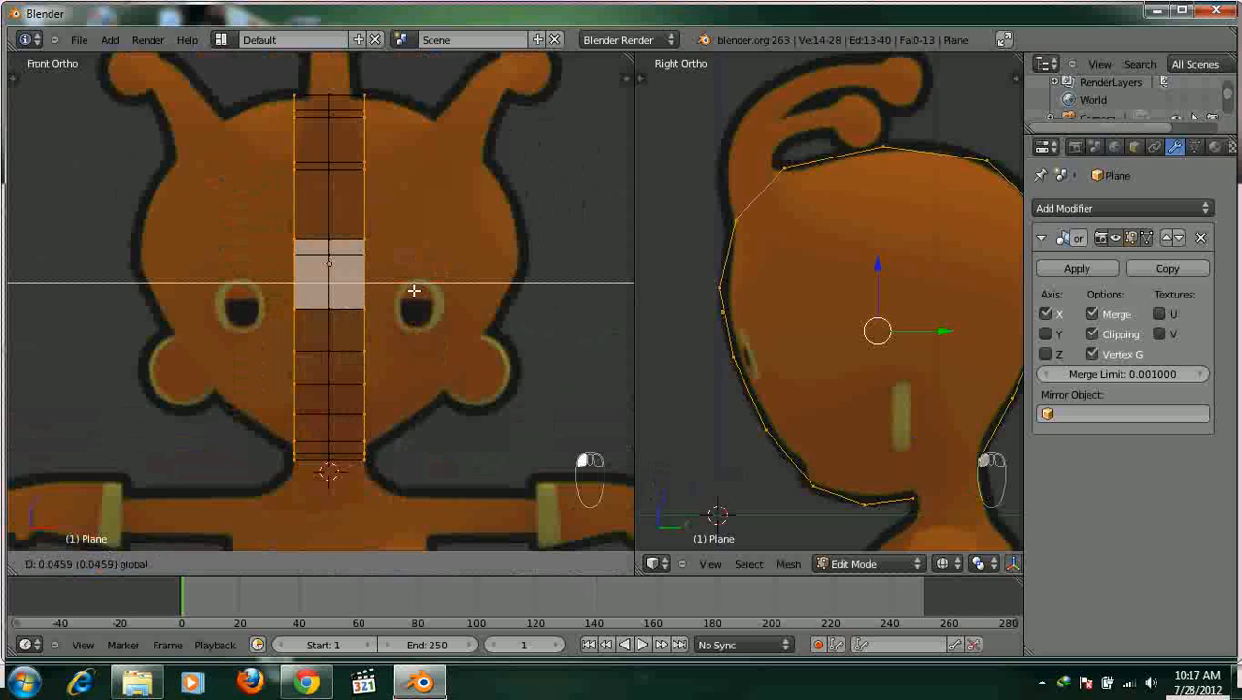
{"action": "left_click", "coordinate": [413, 288]}
{"action": "scroll", "coordinate": [415, 316], "scroll_direction": "up", "scroll_amount": 2, "text": "shift"}
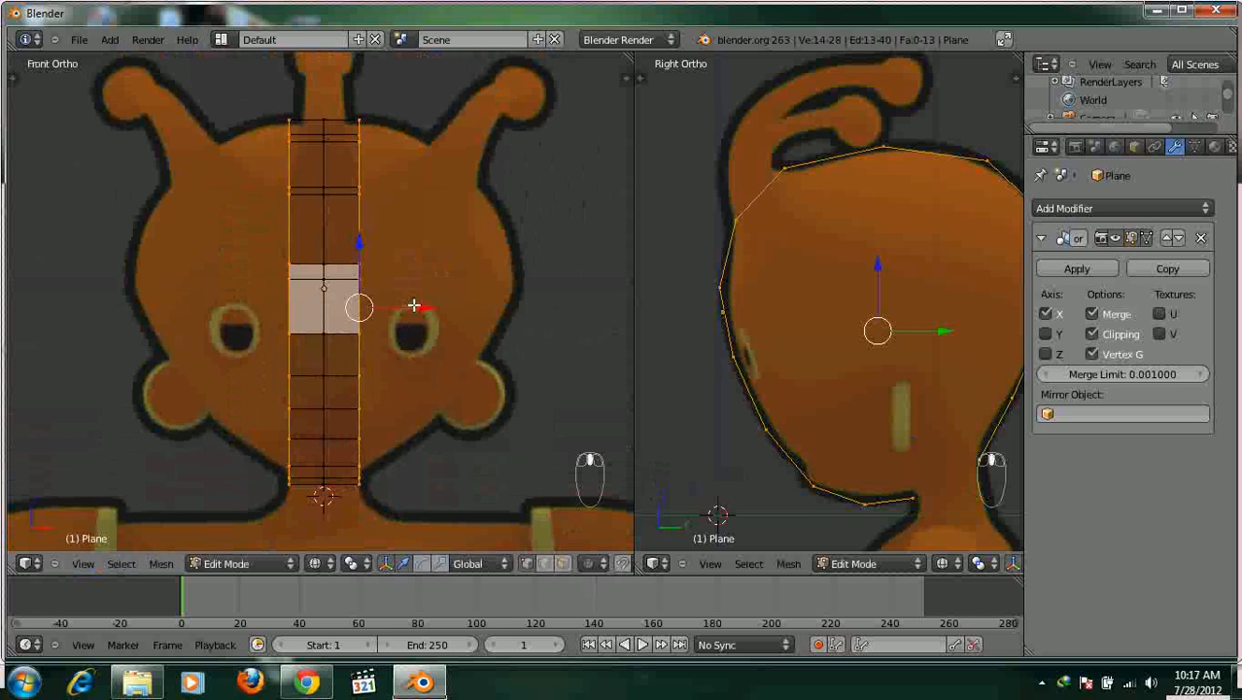
{"action": "key", "text": "g"}
{"action": "key", "text": "x"}
{"action": "left_click", "coordinate": [420, 293]}
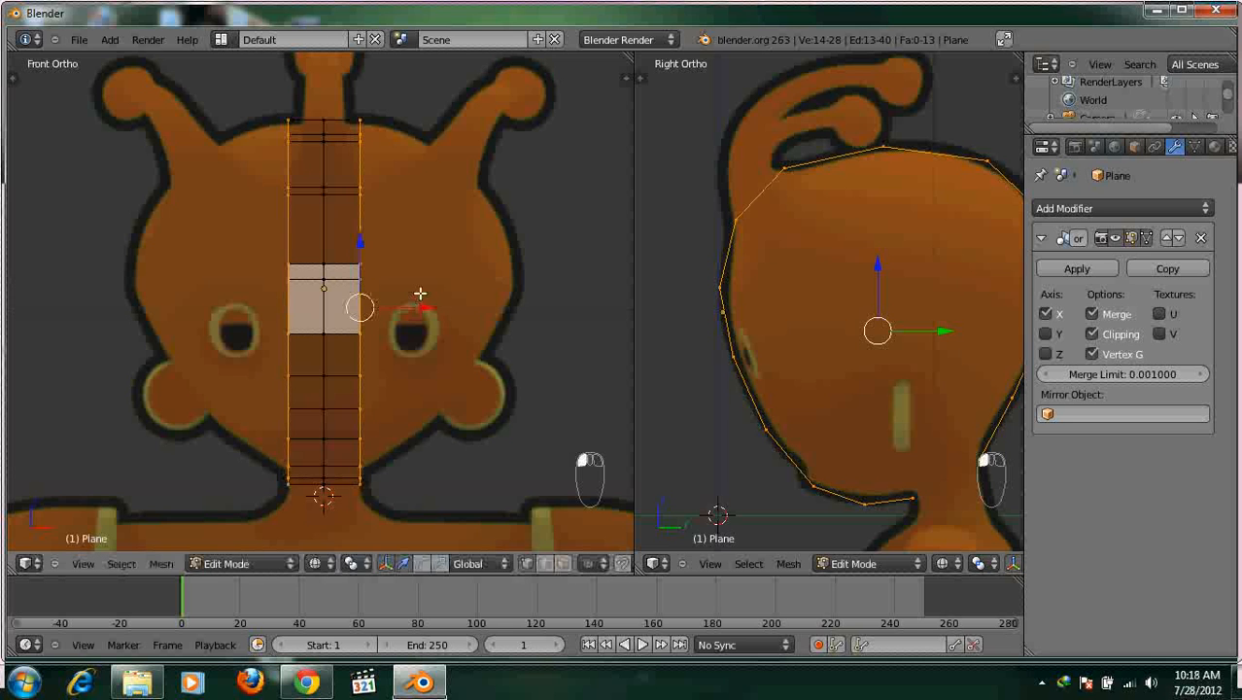
Extrude the outer edge outward along X to the eyes and scale it down toward the head outline.
{"action": "key", "text": "e"}
{"action": "key", "text": "x"}
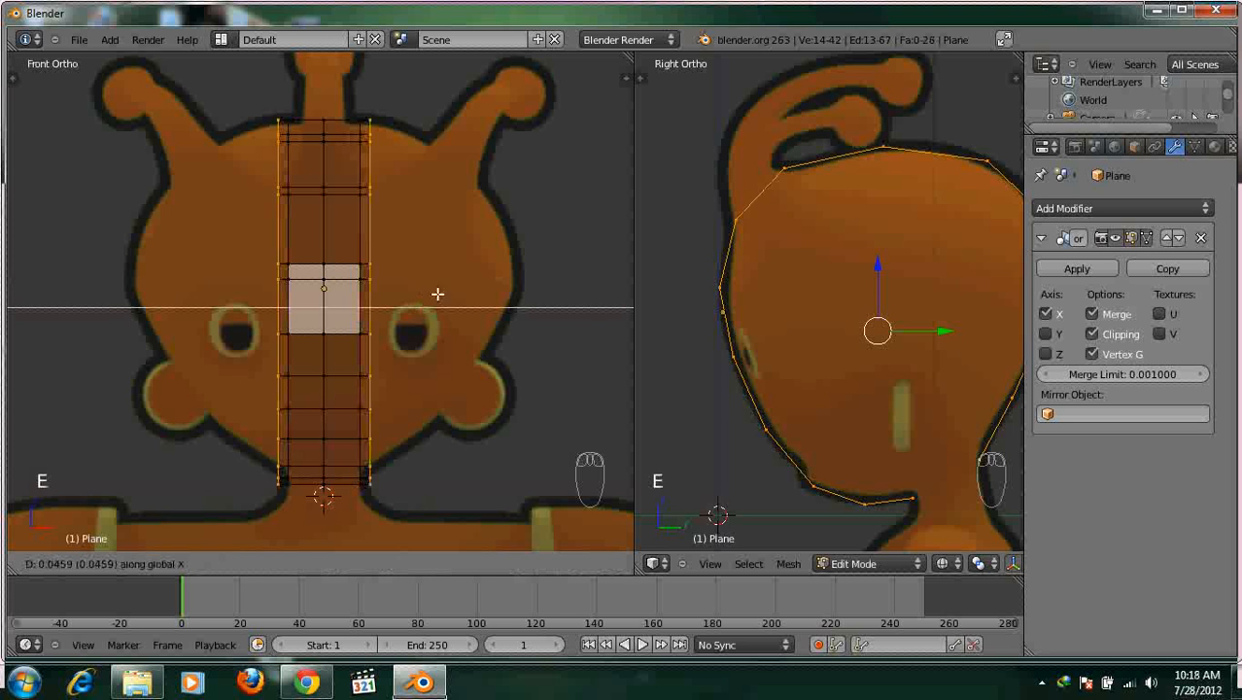
{"action": "left_click", "coordinate": [476, 291]}
{"action": "key", "text": "s"}
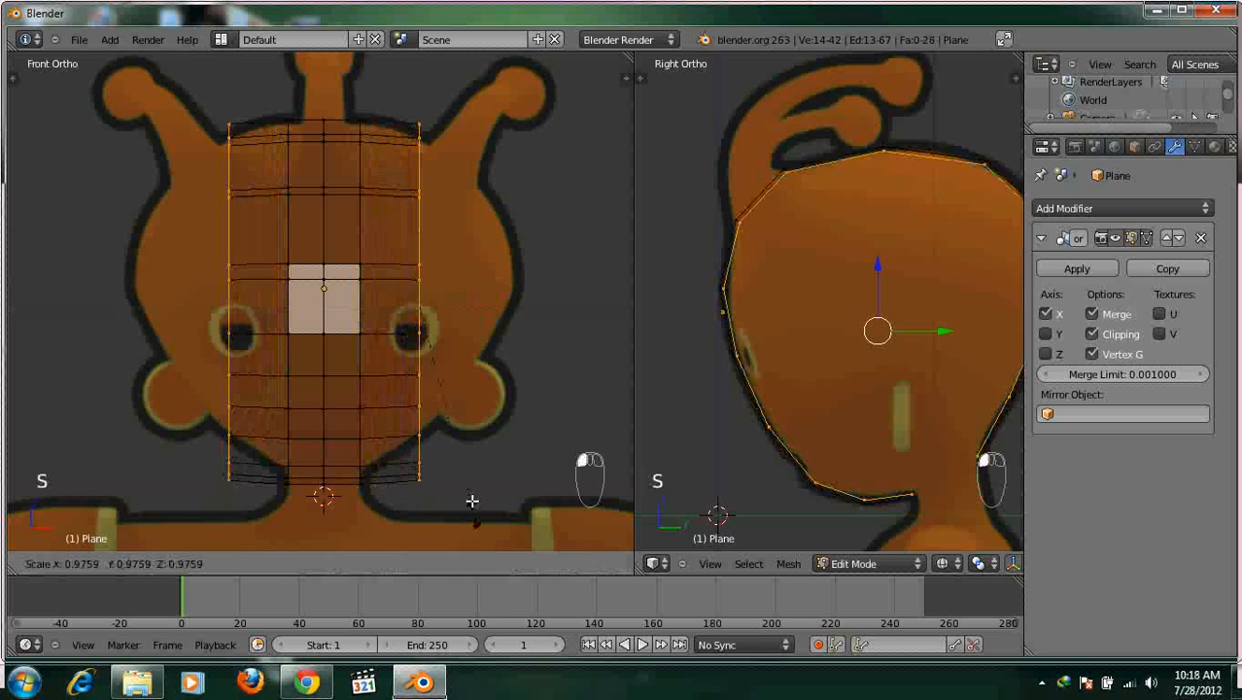
{"action": "left_click", "coordinate": [472, 479]}
Raise the new edge loop along Z toward the top of the head and scale it up slightly.
{"action": "key", "text": "g"}
{"action": "key", "text": "z"}
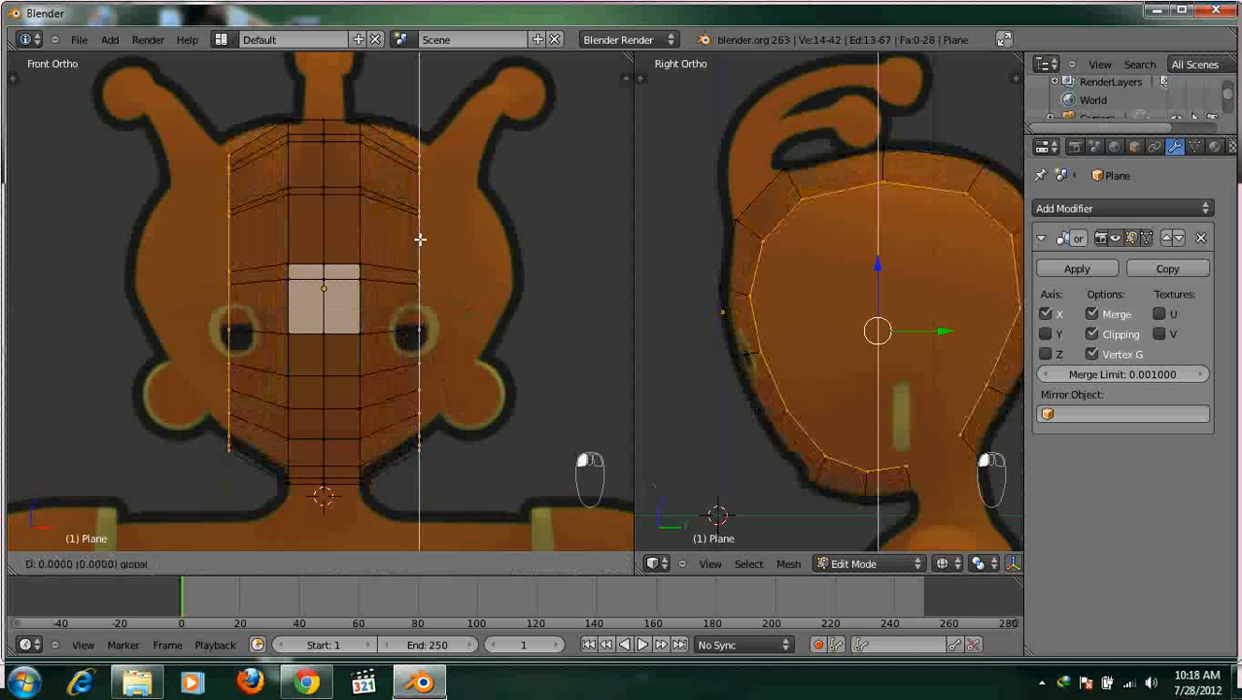
{"action": "left_click", "coordinate": [423, 226]}
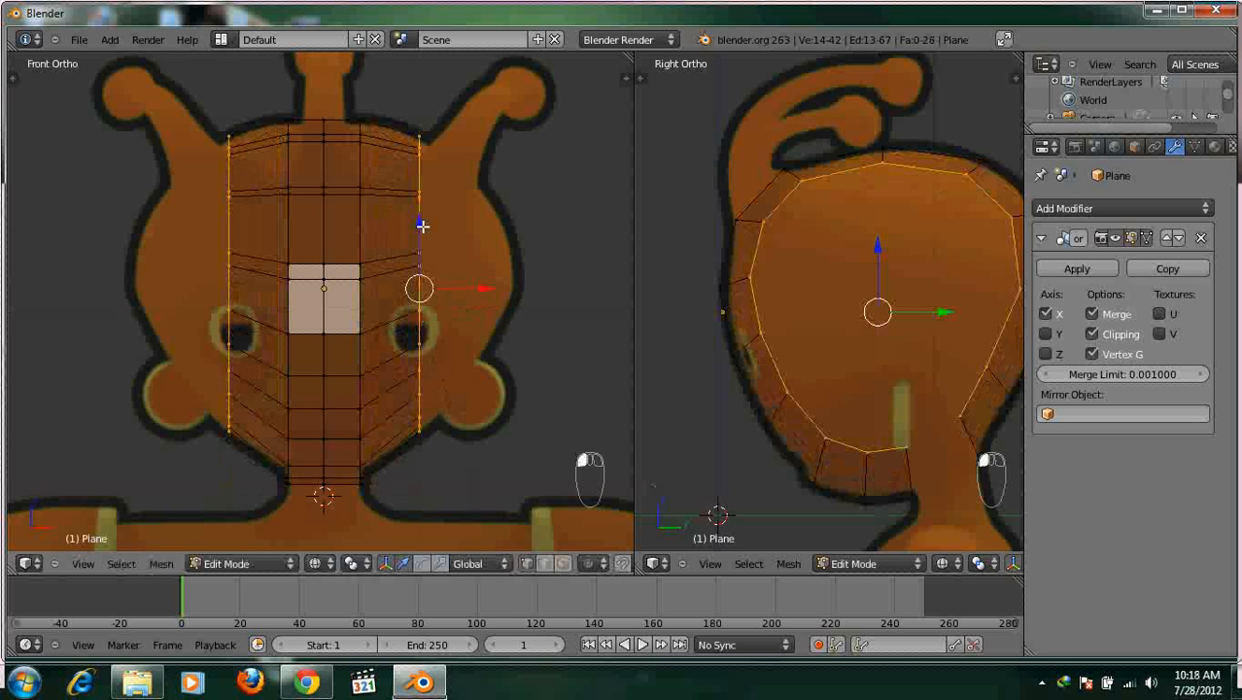
{"action": "key", "text": "s"}
{"action": "left_click", "coordinate": [473, 311]}
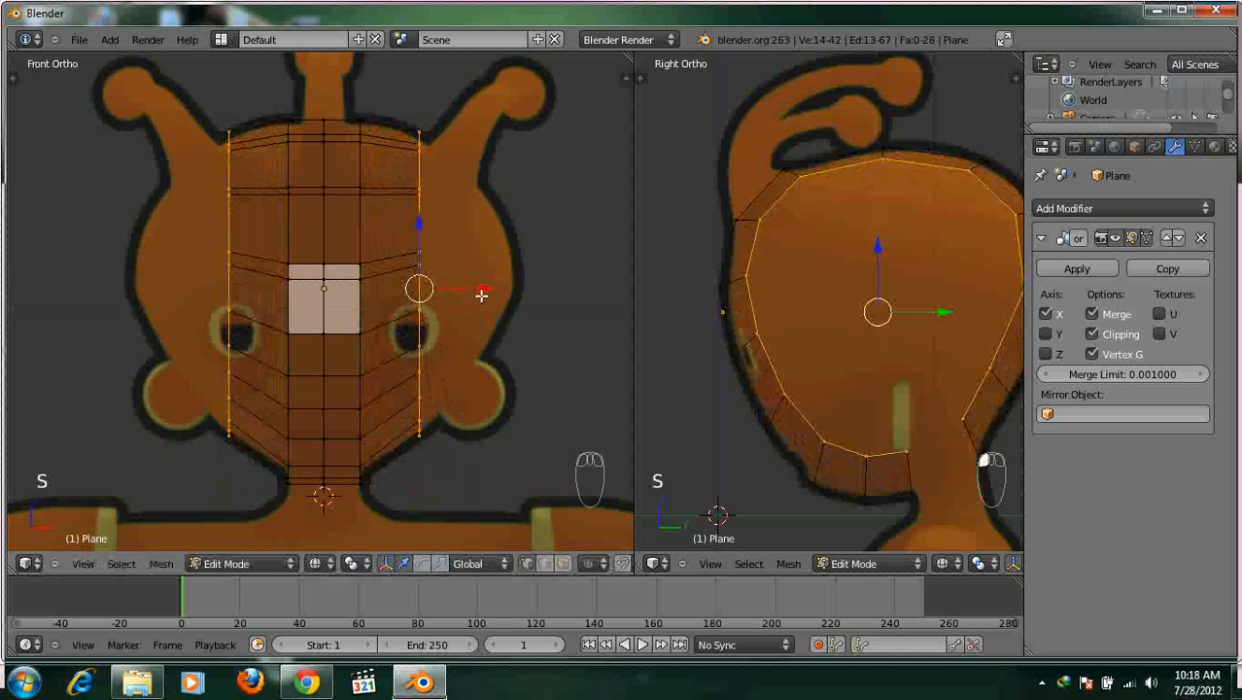
Shift the edge loop slightly inward along X and lower it a little along Z to fit the head outline.
{"action": "key", "text": "s"}
{"action": "key", "text": "x"}
{"action": "left_click", "coordinate": [430, 232]}
{"action": "key", "text": "g"}
{"action": "key", "text": "z"}
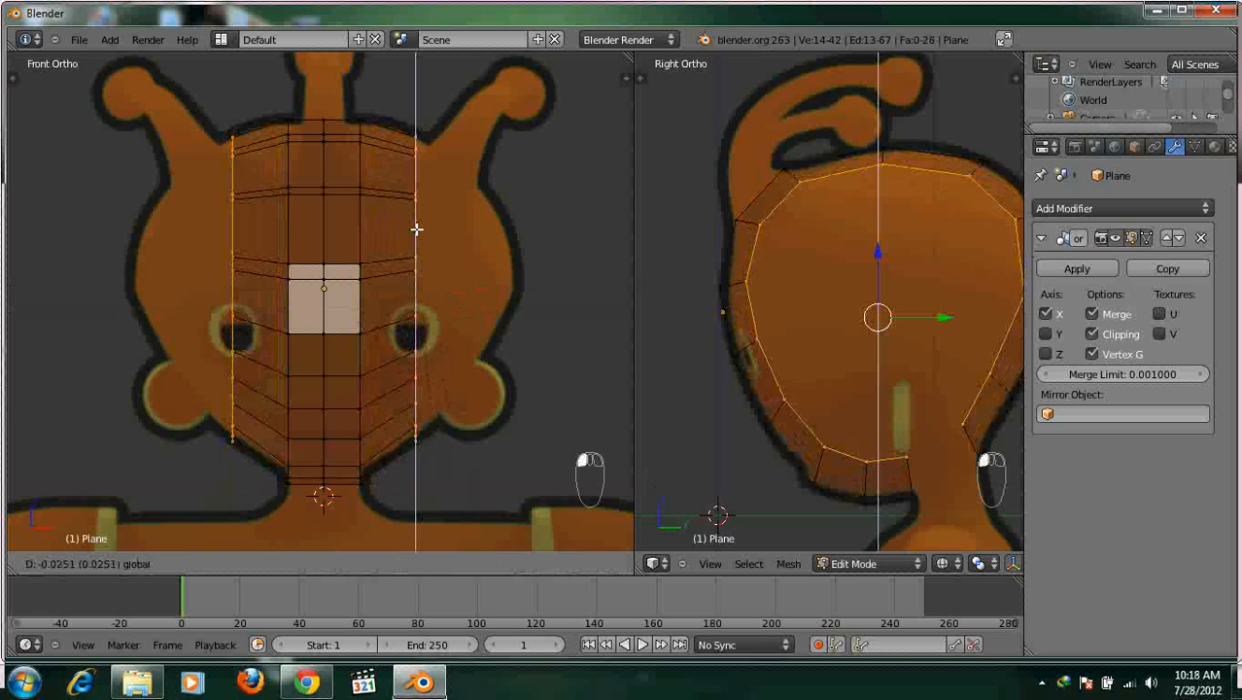
{"action": "left_click", "coordinate": [420, 223]}
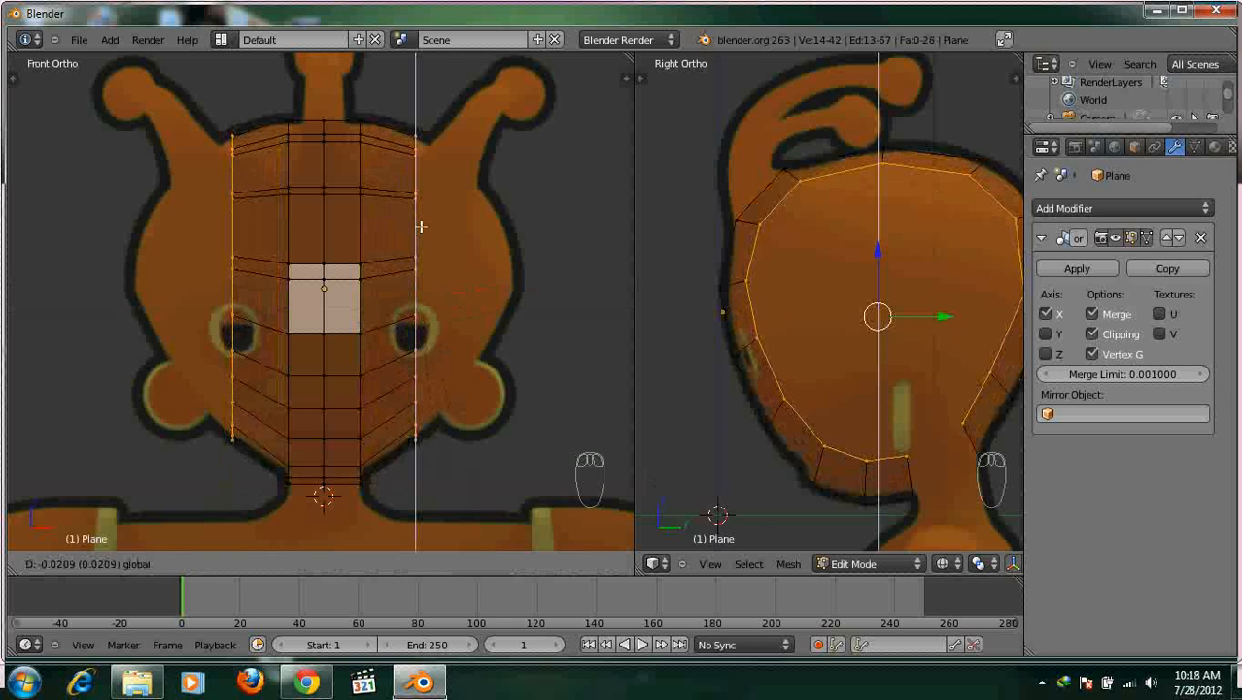
{"action": "key", "text": "s"}
{"action": "key", "text": "x"}
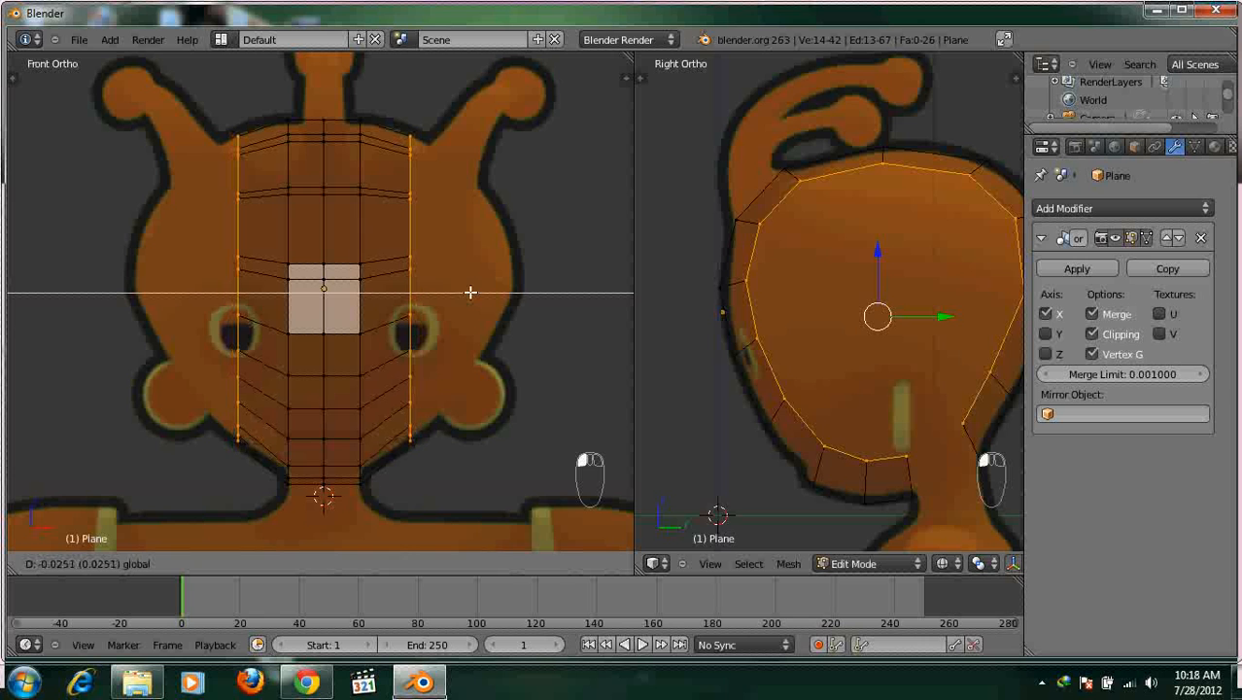
{"action": "left_click", "coordinate": [470, 292]}
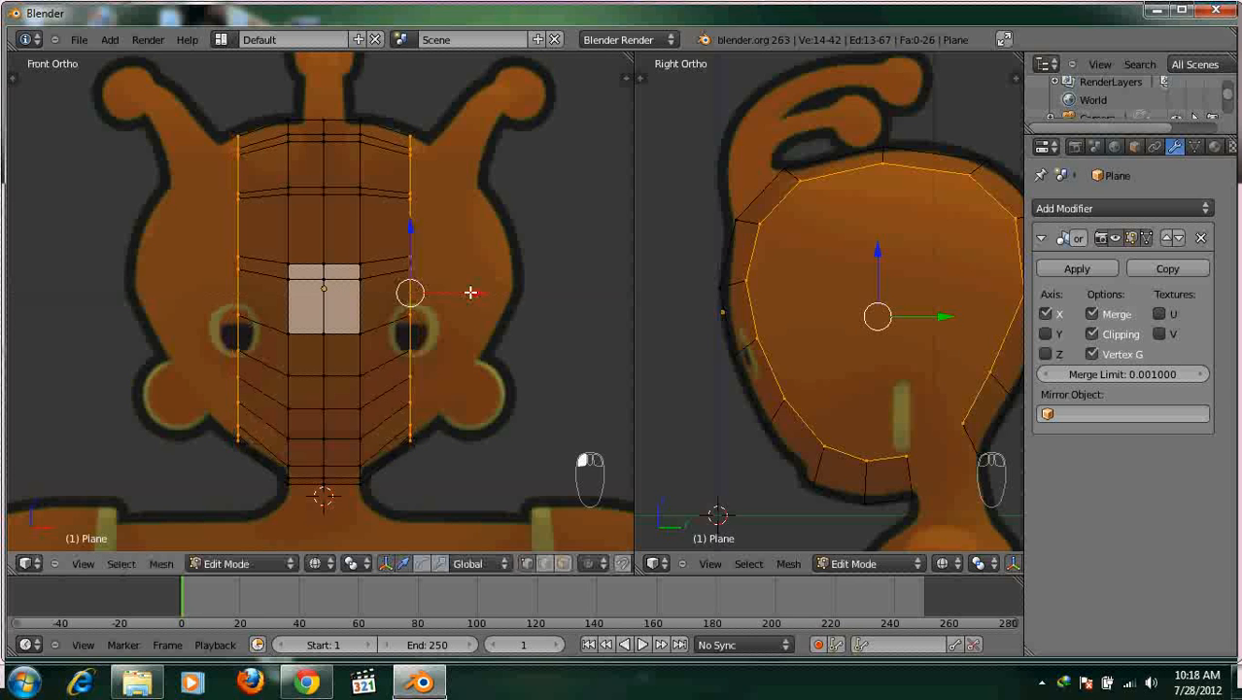
Extrude the edge loop outward along X to above the ears and scale it down to the head outline.
{"action": "key", "text": "e"}
{"action": "key", "text": "x"}
{"action": "left_click", "coordinate": [543, 292]}
{"action": "key", "text": "s"}
{"action": "left_click", "coordinate": [482, 209]}
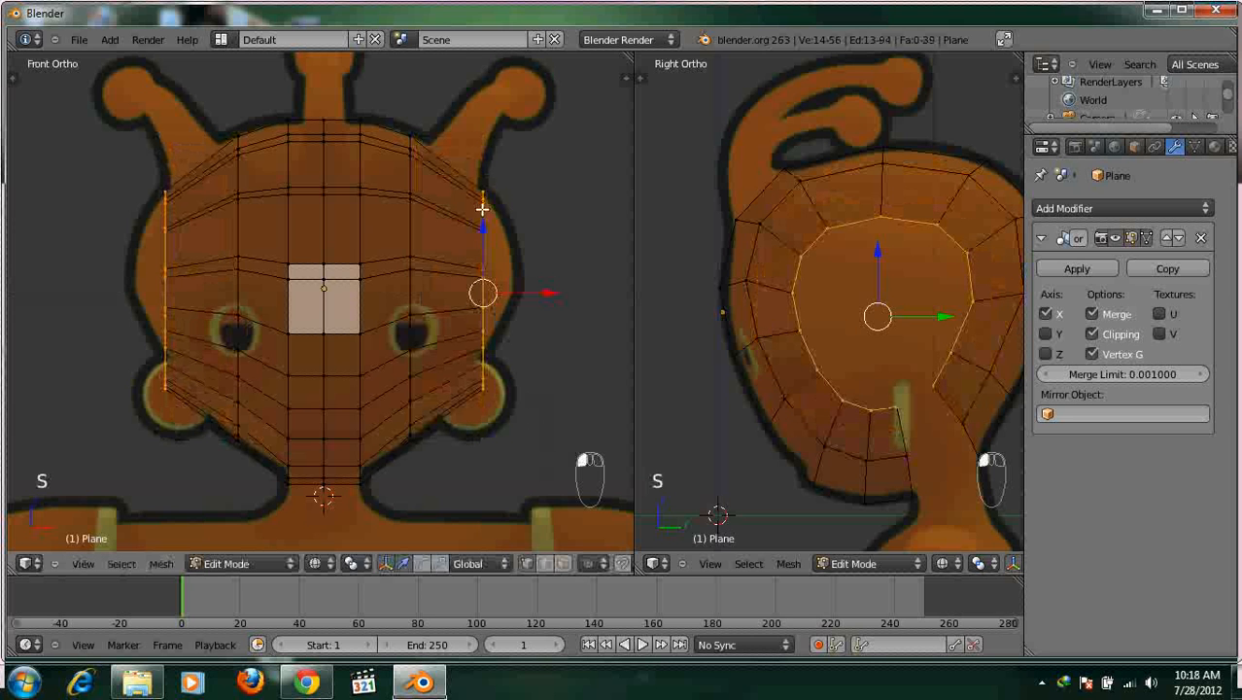
Raise the new edge loop along Z and nudge it slightly inward along X to follow the head outline.
{"action": "key", "text": "g"}
{"action": "key", "text": "z"}
{"action": "left_click_drag", "start_coordinate": [481, 222], "coordinate": [482, 220]}
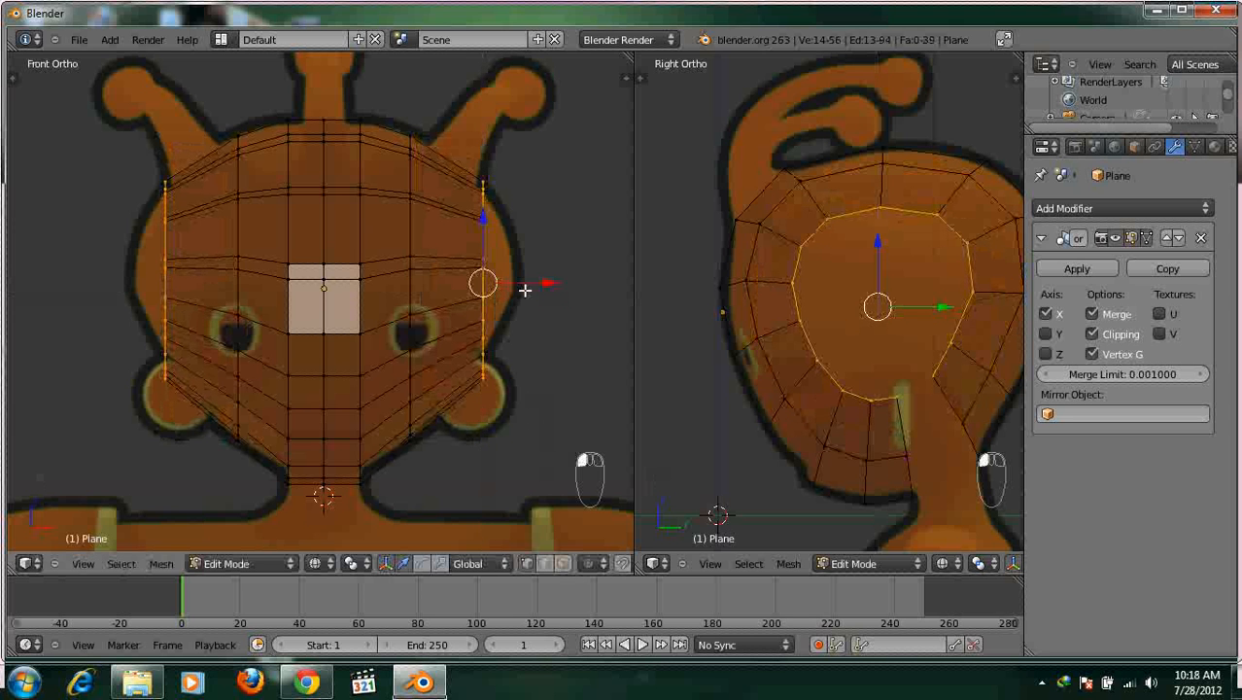
{"action": "left_click", "coordinate": [537, 293]}
{"action": "left_click_drag", "start_coordinate": [537, 283], "coordinate": [532, 285]}
{"action": "left_click_drag", "start_coordinate": [480, 217], "coordinate": [477, 218]}
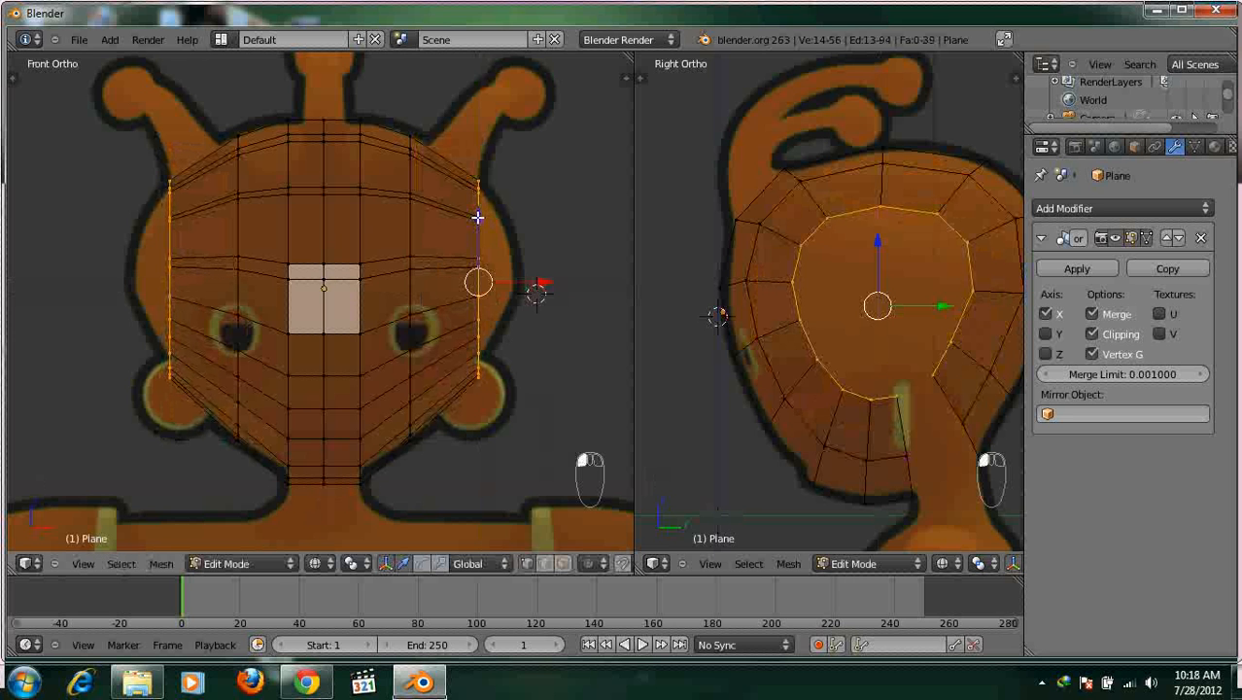
{"action": "middle_click_drag", "start_coordinate": [483, 317], "coordinate": [433, 304], "text": "shift"}
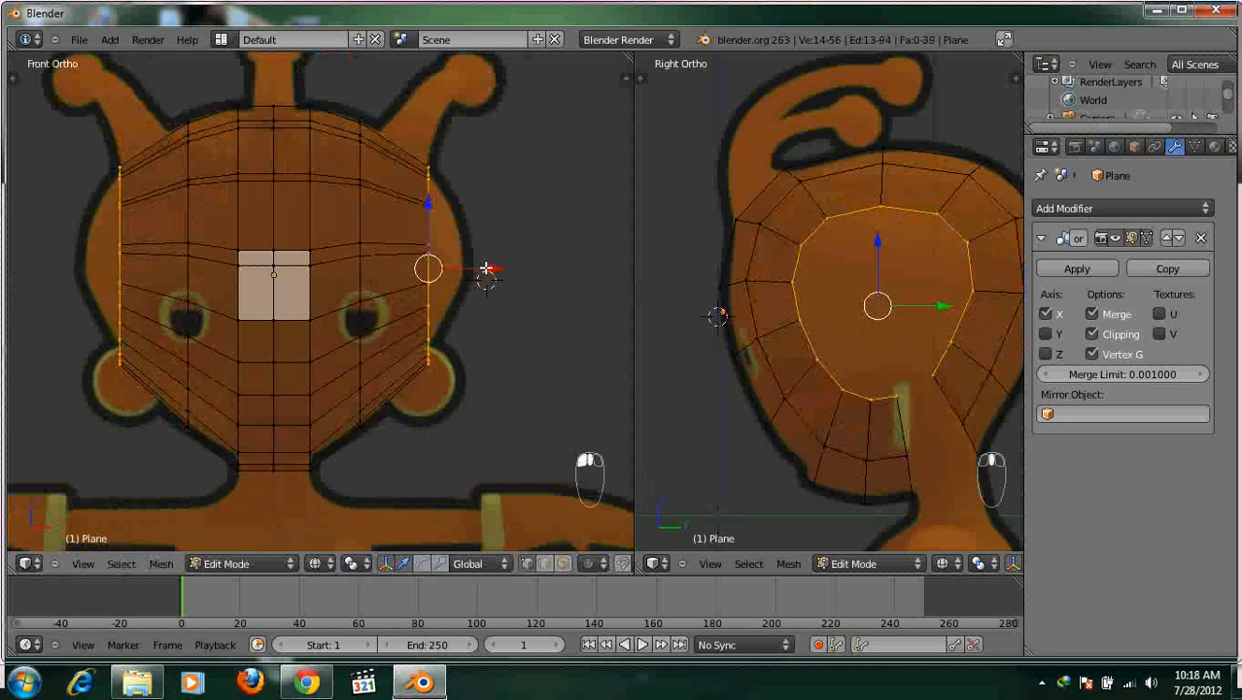
{"action": "left_click_drag", "start_coordinate": [429, 205], "coordinate": [429, 206]}
Extrude the edge loop outward to the widest part of the head and scale it down.
{"action": "key", "text": "e"}
{"action": "left_click", "coordinate": [528, 291]}
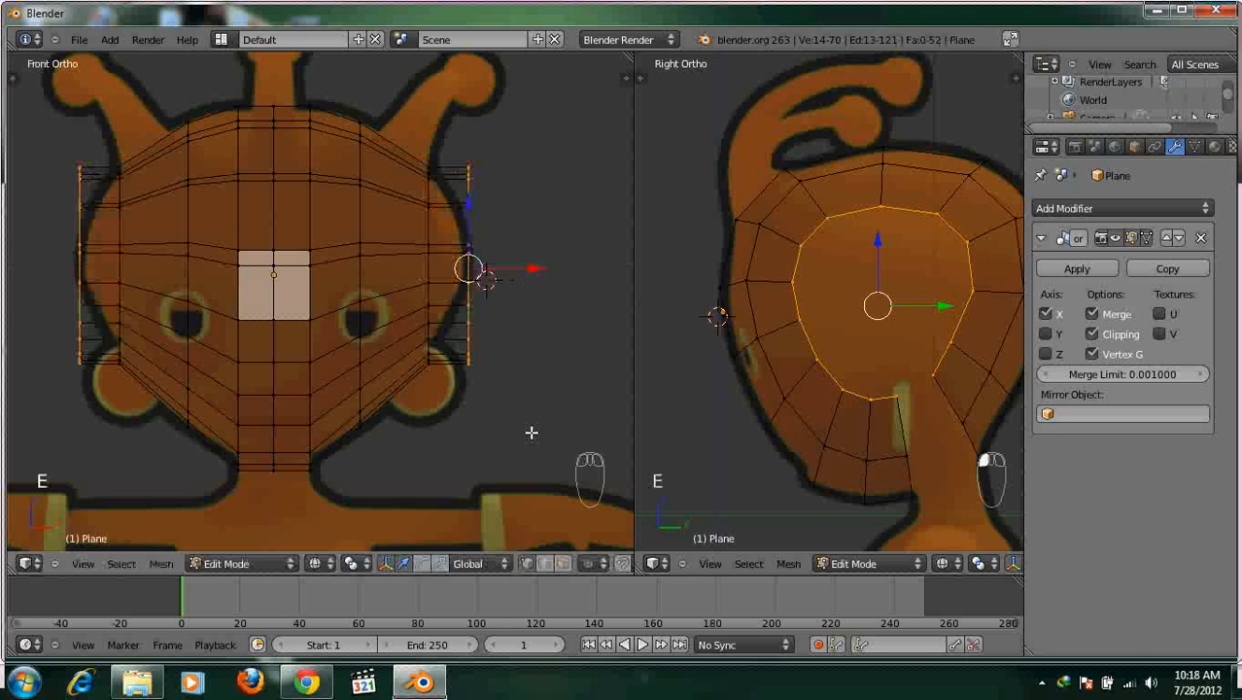
{"action": "key", "text": "s"}
{"action": "left_click", "coordinate": [479, 255]}
Move the outermost loop up to the head's side bulge and shrink it further.
{"action": "left_click_drag", "start_coordinate": [470, 226], "coordinate": [470, 208]}
{"action": "left_click_drag", "start_coordinate": [501, 250], "coordinate": [520, 267]}
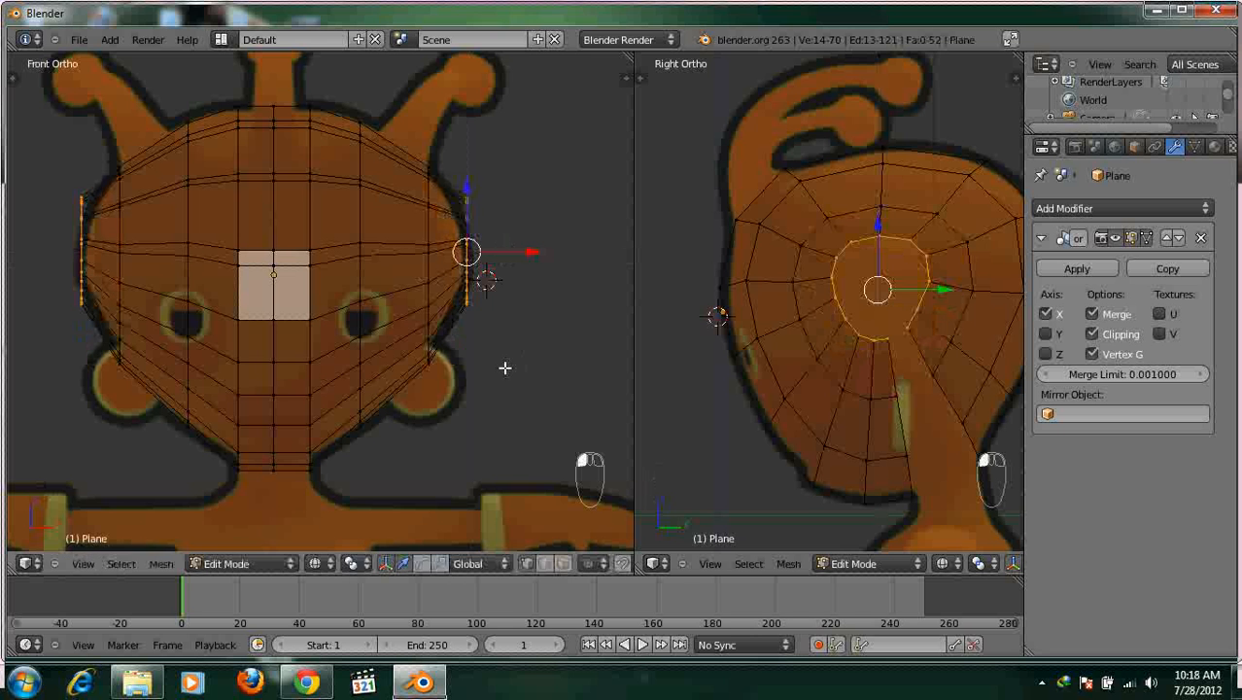
{"action": "key", "text": "s"}
{"action": "left_click", "coordinate": [509, 363]}
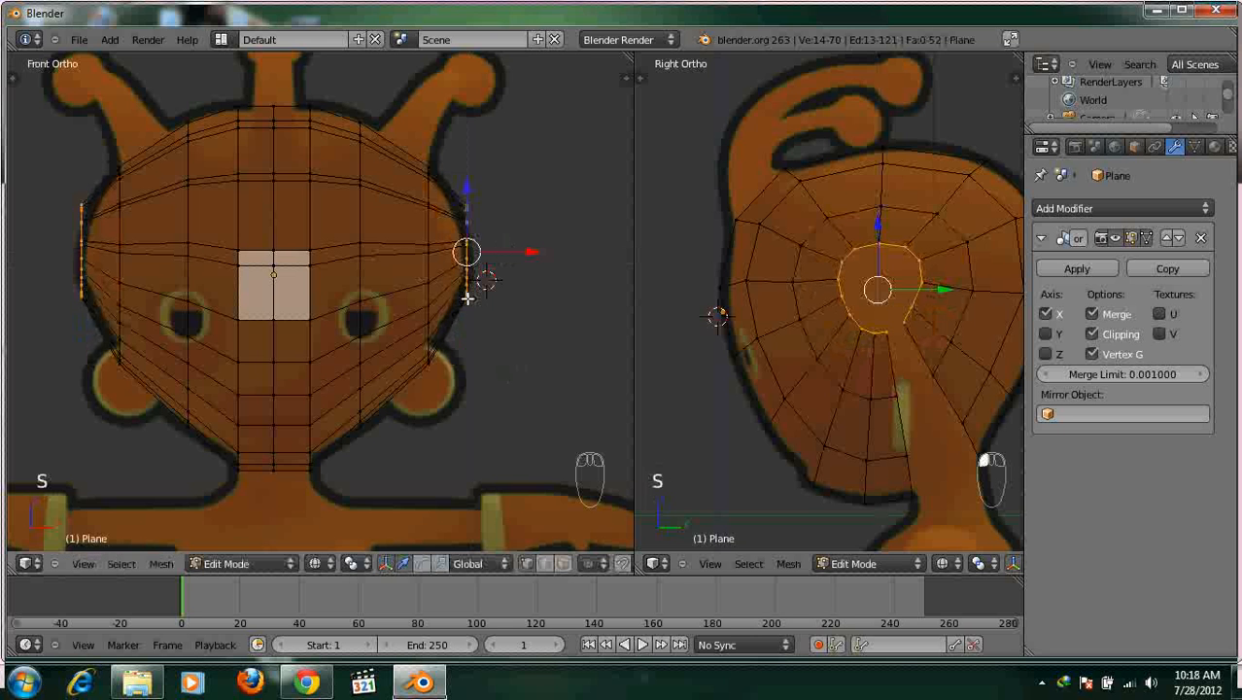
Check the head in solid shading, then scale the outermost loop down again and shift it slightly lower.
{"action": "key", "text": "z"}
{"action": "mouse_move", "coordinate": [435, 311]}
{"action": "middle_mouse_down"}
{"action": "mouse_move", "coordinate": [465, 289]}
{"action": "mouse_move", "coordinate": [396, 269]}
{"action": "mouse_move", "coordinate": [485, 278]}
{"action": "mouse_move", "coordinate": [410, 278]}
{"action": "middle_mouse_up"}
{"action": "key", "text": "KP_1"}
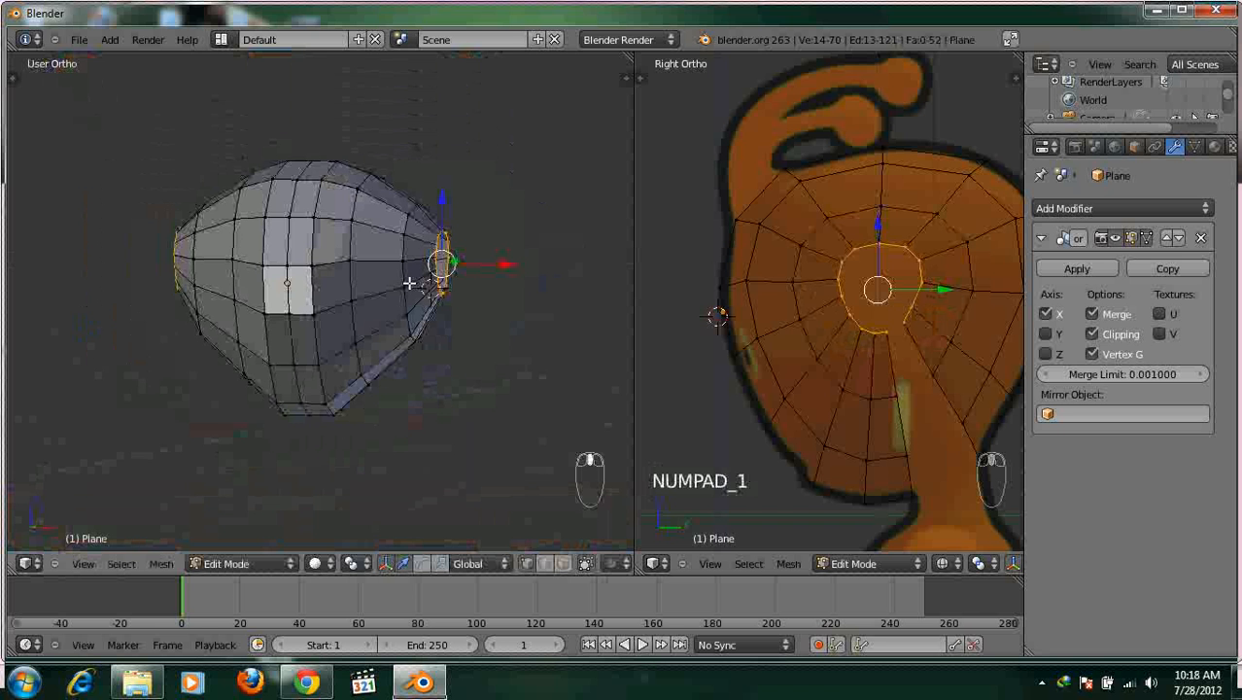
{"action": "scroll", "coordinate": [438, 272], "scroll_direction": "up", "scroll_amount": 5}
{"action": "key", "text": "z"}
{"action": "scroll", "coordinate": [523, 389], "scroll_direction": "up", "scroll_amount": 1}
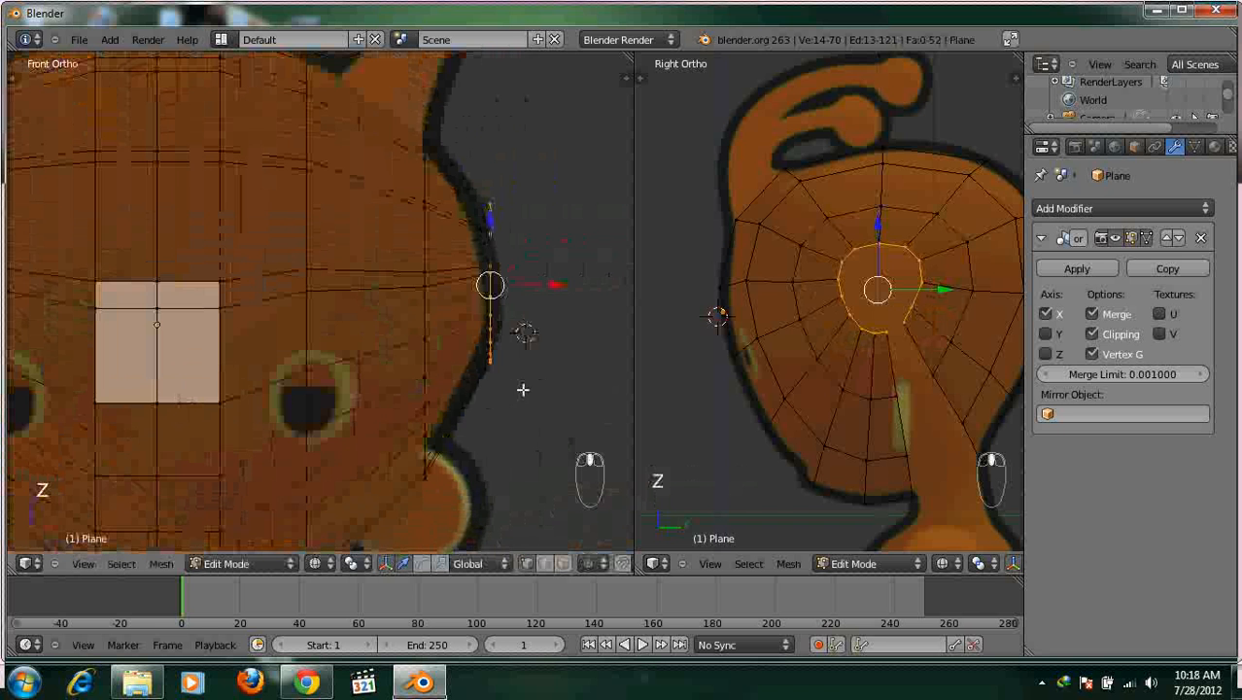
{"action": "key", "text": "s"}
{"action": "left_click", "coordinate": [512, 283]}
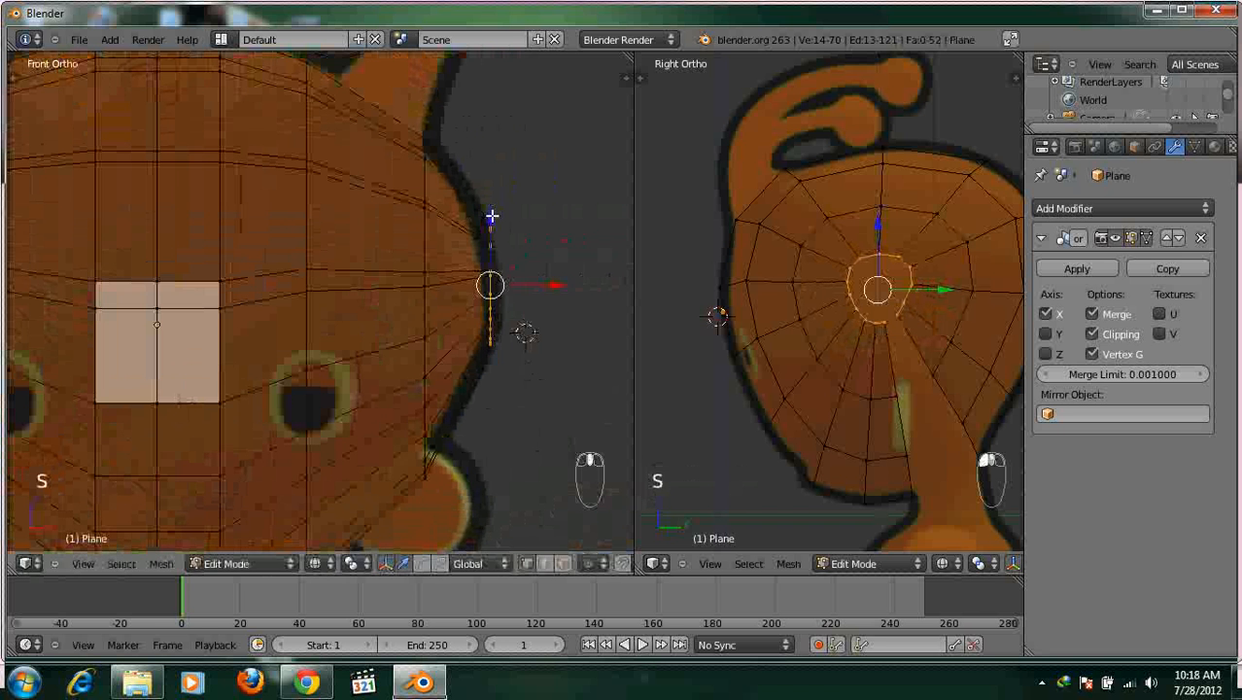
{"action": "key", "text": "g"}
{"action": "key", "text": "x"}
{"action": "left_click", "coordinate": [522, 307]}
Examine the outermost loop against the outline and the head mesh in solid shading from an oblique angle.
{"action": "scroll", "coordinate": [456, 293], "scroll_direction": "up", "scroll_amount": 3}
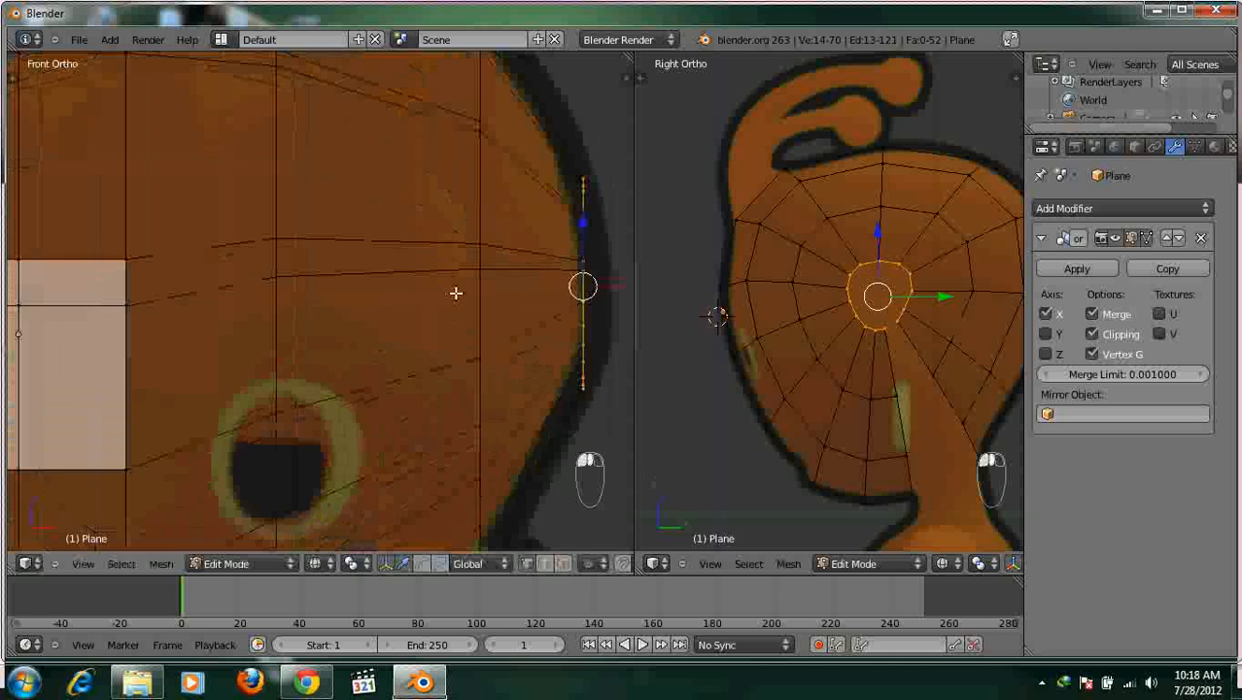
{"action": "scroll", "coordinate": [456, 293], "scroll_direction": "down", "scroll_amount": 2}
{"action": "key", "text": "z"}
{"action": "scroll", "coordinate": [456, 292], "scroll_direction": "down", "scroll_amount": 4}
{"action": "mouse_move", "coordinate": [403, 299]}
{"action": "middle_mouse_down"}
{"action": "mouse_move", "coordinate": [301, 298]}
{"action": "mouse_move", "coordinate": [277, 277]}
{"action": "mouse_move", "coordinate": [347, 318]}
{"action": "mouse_move", "coordinate": [466, 305]}
{"action": "mouse_move", "coordinate": [365, 322]}
{"action": "middle_mouse_up"}
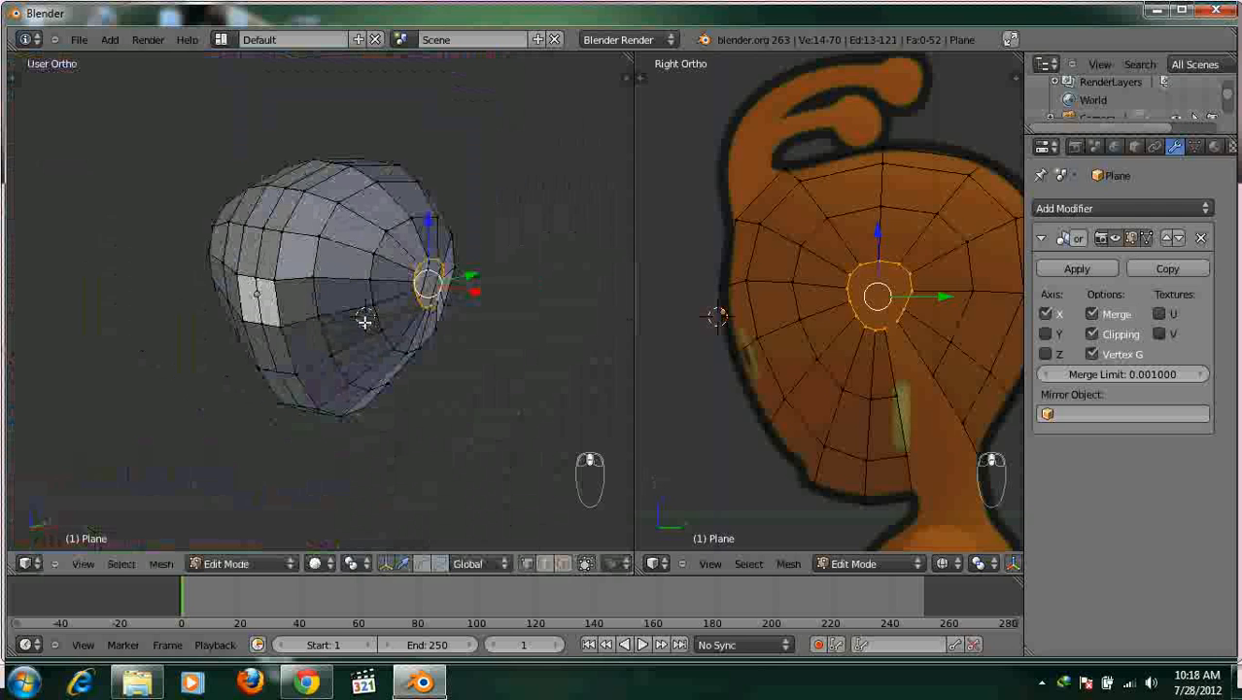
Switch to edge selection and fill the gap directly below the outermost loop with a face between its two facing edges.
{"action": "key", "text": "KP_1"}
{"action": "scroll", "coordinate": [366, 307], "scroll_direction": "up", "scroll_amount": 8}
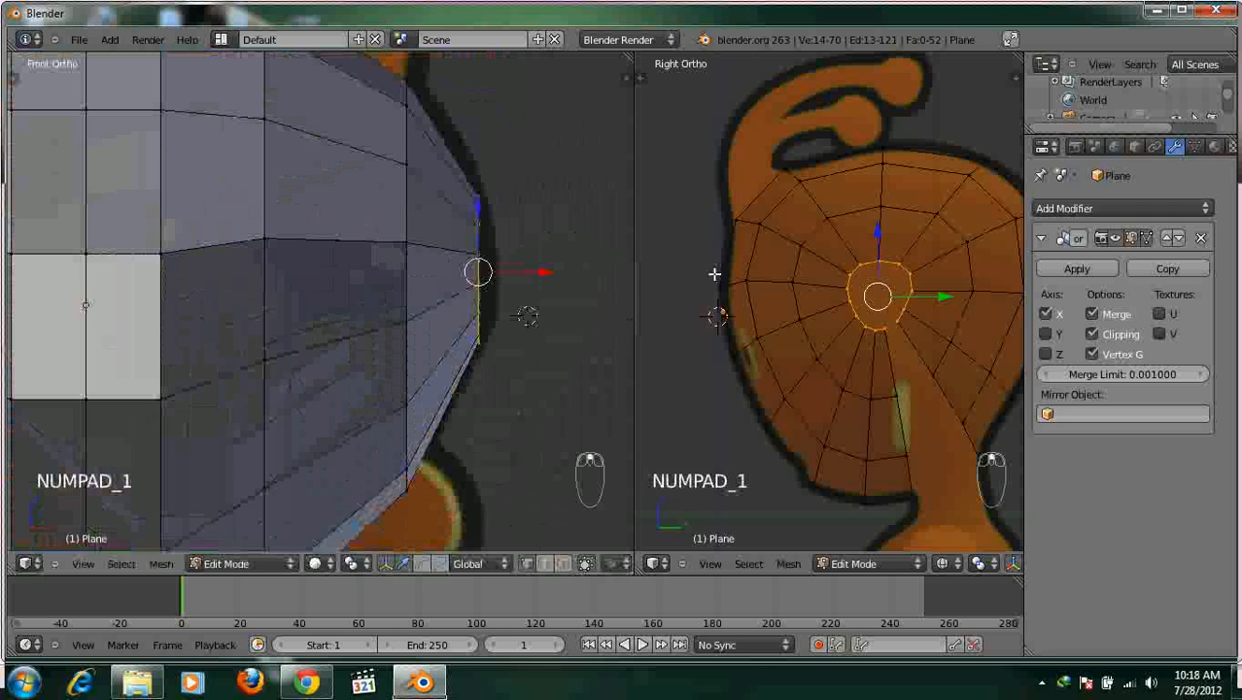
{"action": "scroll", "coordinate": [795, 335], "scroll_direction": "up", "scroll_amount": 5}
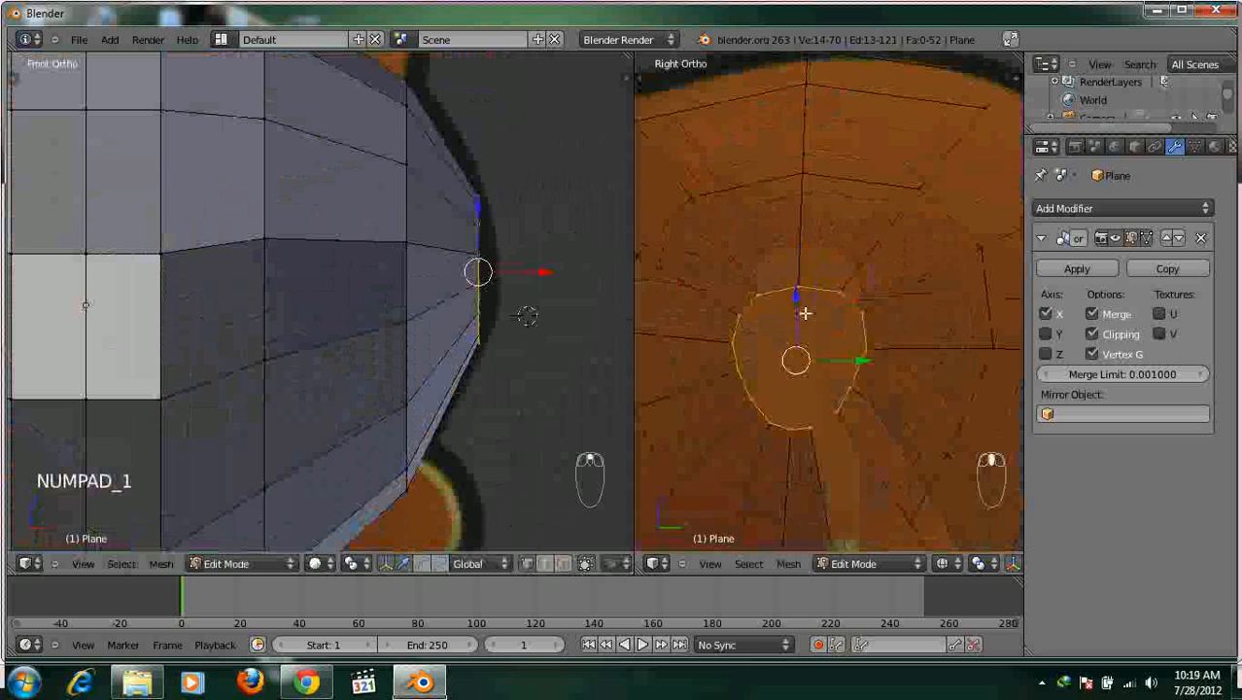
{"action": "scroll", "coordinate": [808, 320], "scroll_direction": "up", "scroll_amount": 2}
{"action": "middle_click_drag", "start_coordinate": [820, 382], "coordinate": [832, 280], "text": "shift"}
{"action": "scroll", "coordinate": [834, 292], "scroll_direction": "down", "scroll_amount": 3}
{"action": "key", "text": "a"}
{"action": "middle_click_drag", "start_coordinate": [836, 330], "coordinate": [807, 247], "text": "shift"}
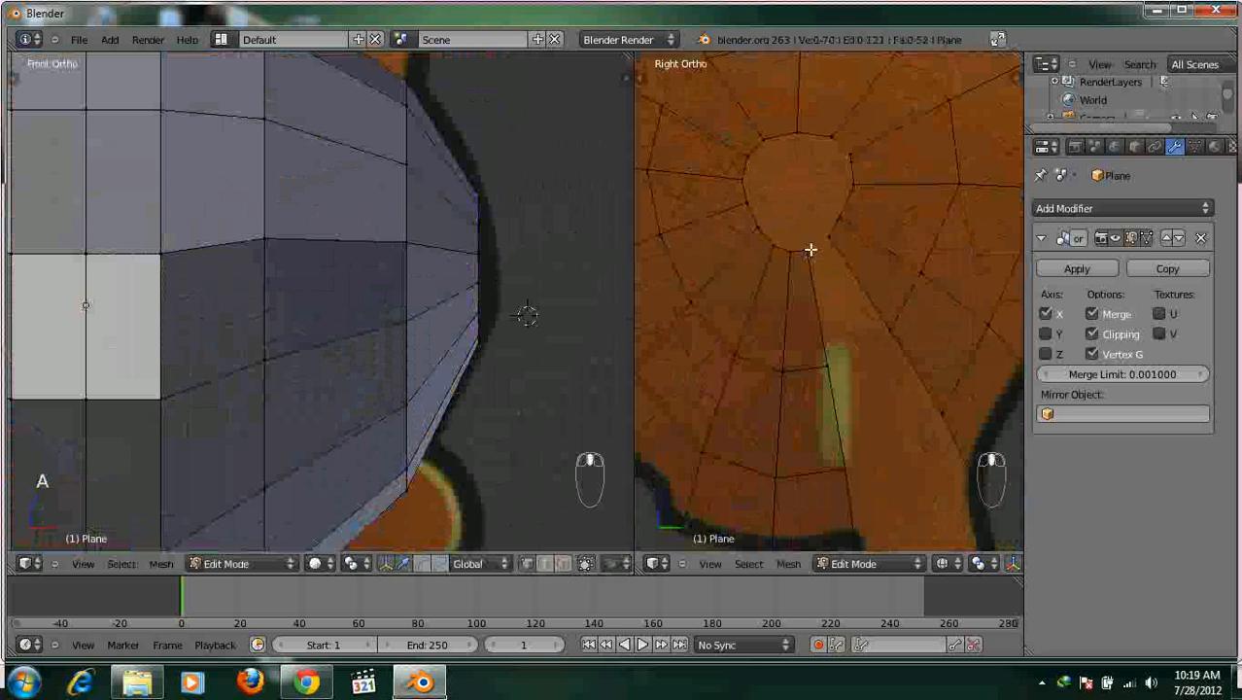
{"action": "key", "text": "ctrl+Tab"}
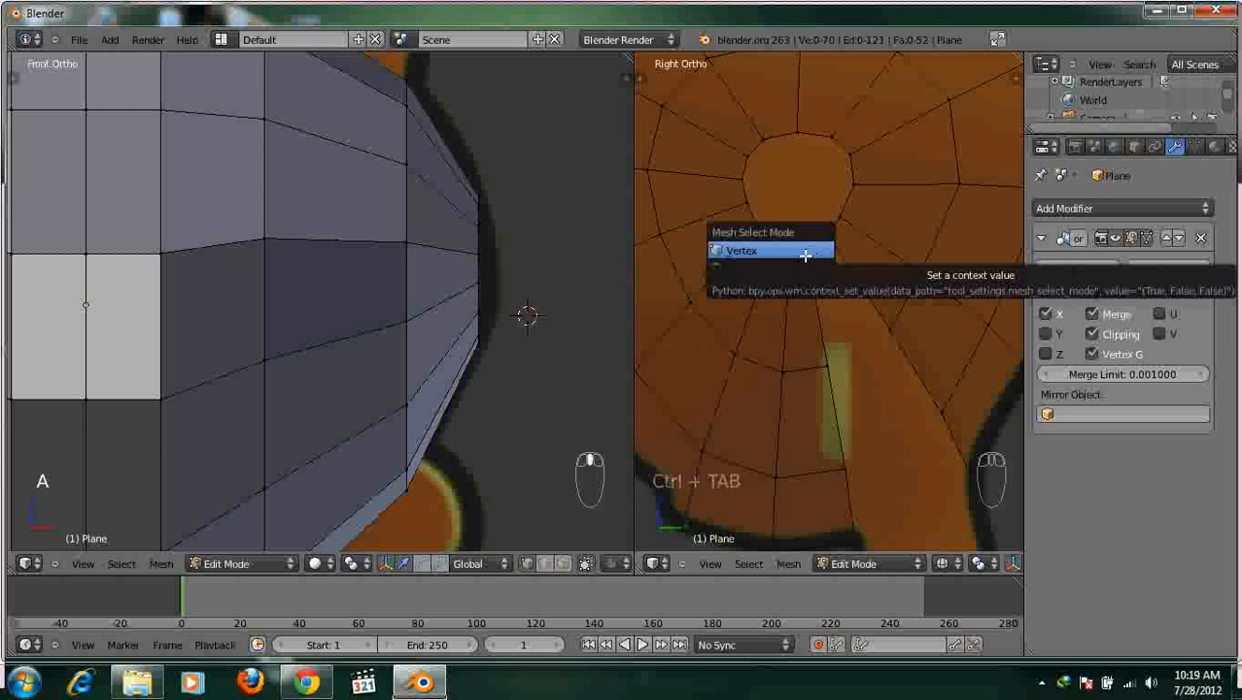
{"action": "left_click", "coordinate": [755, 270]}
{"action": "right_click", "coordinate": [830, 296]}
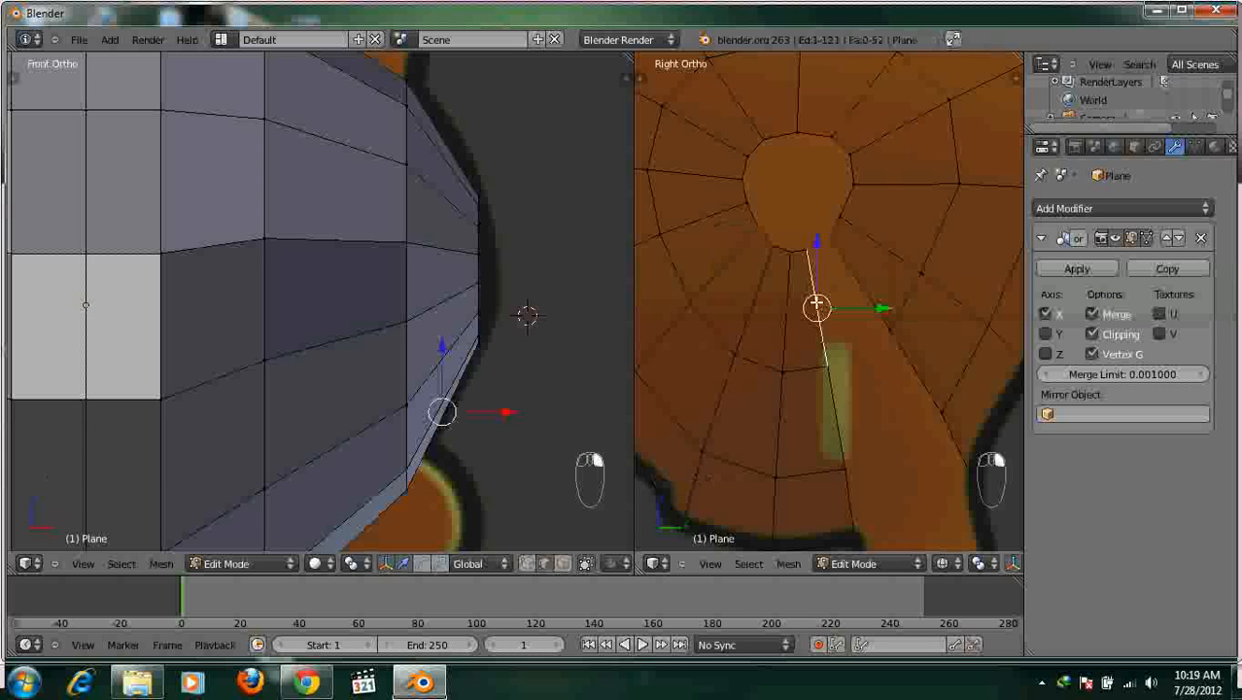
{"action": "right_click", "coordinate": [862, 284], "text": "shift"}
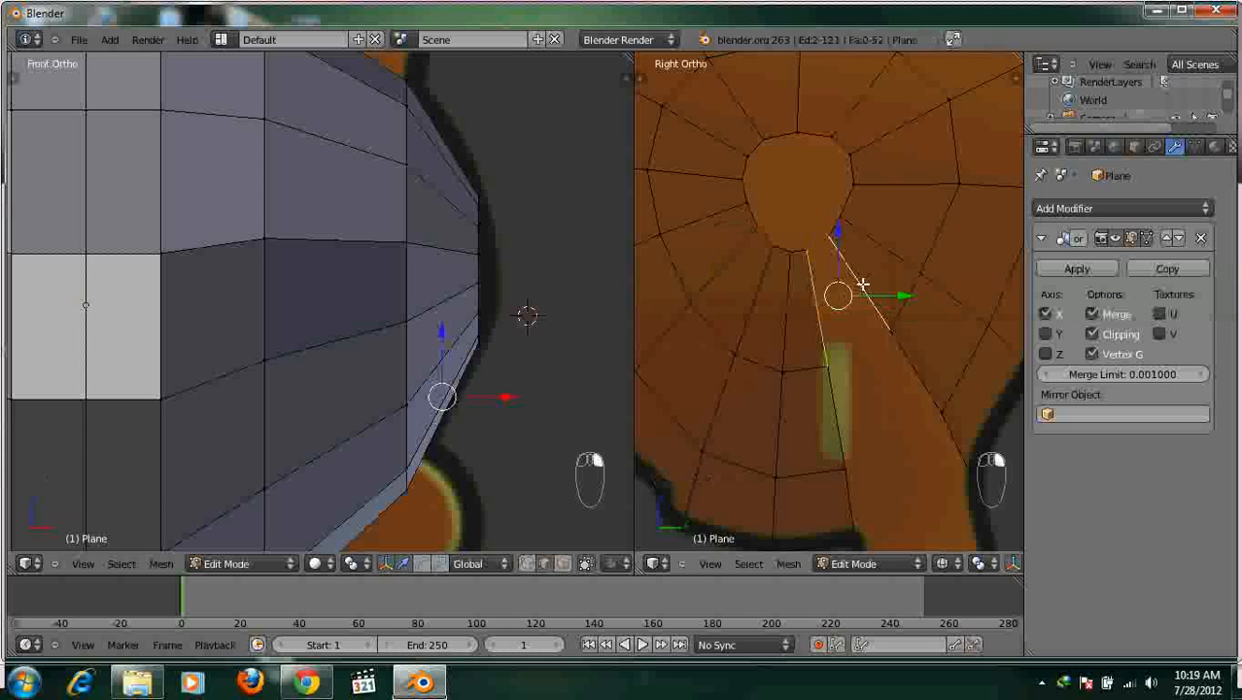
{"action": "scroll", "coordinate": [855, 291], "scroll_direction": "down", "scroll_amount": 3}
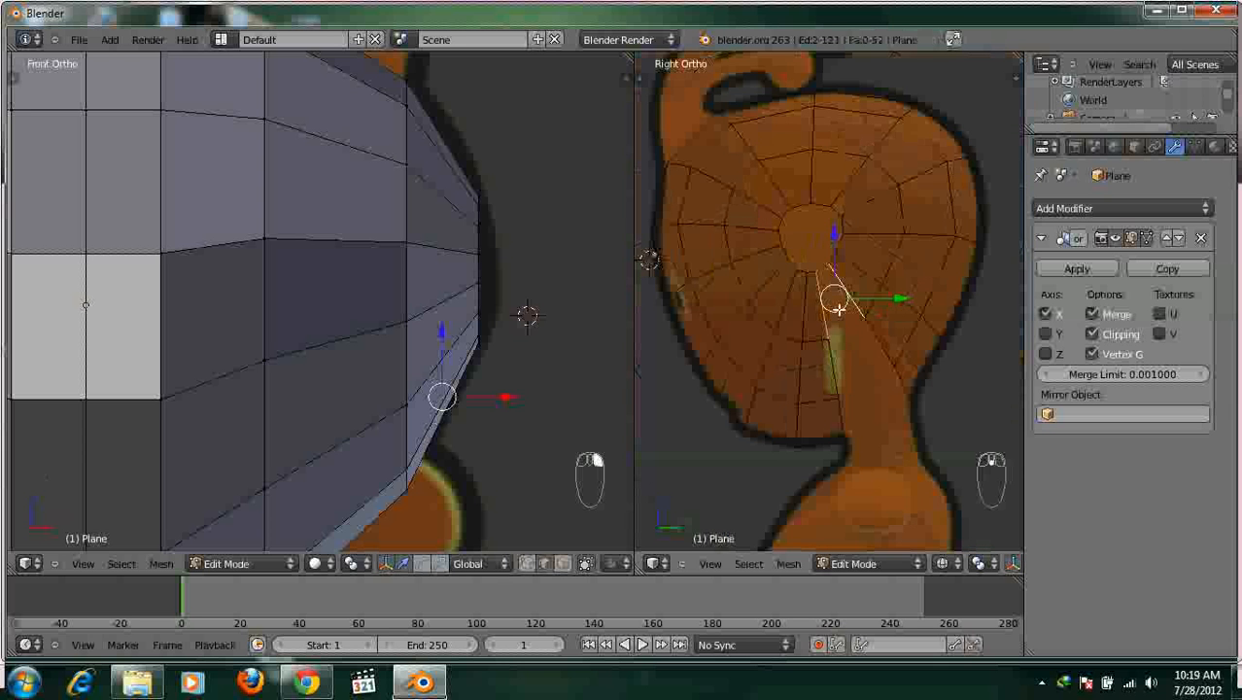
{"action": "key", "text": "f"}
Fill the two remaining gaps down to the neck with faces, each between its pair of facing edges.
{"action": "right_click", "coordinate": [832, 360]}
{"action": "right_click", "coordinate": [874, 329], "text": "shift"}
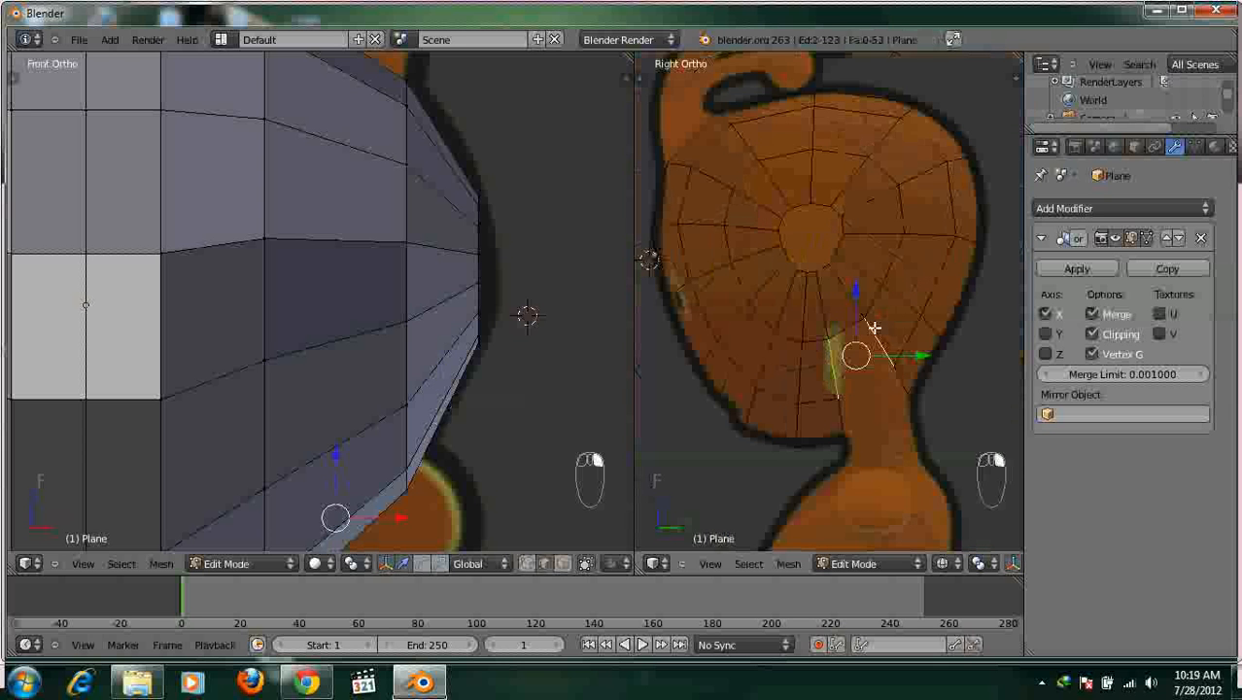
{"action": "key", "text": "f"}
{"action": "right_click", "coordinate": [840, 404]}
{"action": "right_click", "coordinate": [899, 381], "text": "shift"}
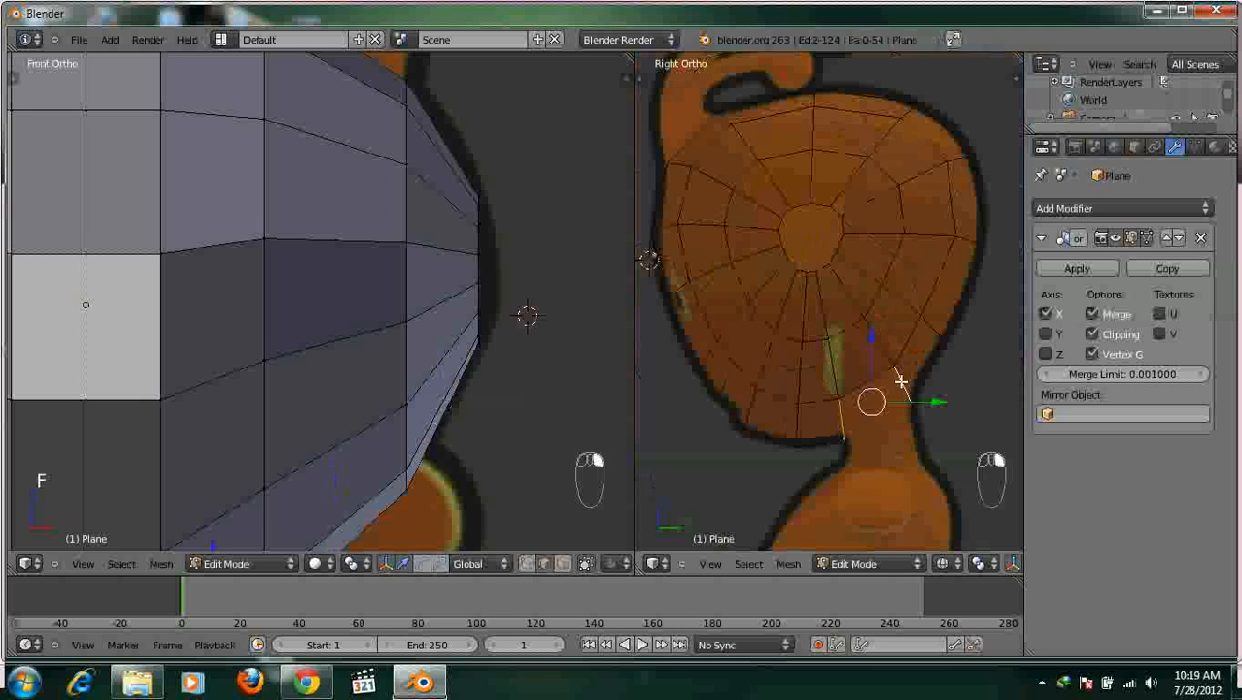
{"action": "key", "text": "f"}
{"action": "scroll", "coordinate": [881, 404], "scroll_direction": "up", "scroll_amount": 5}
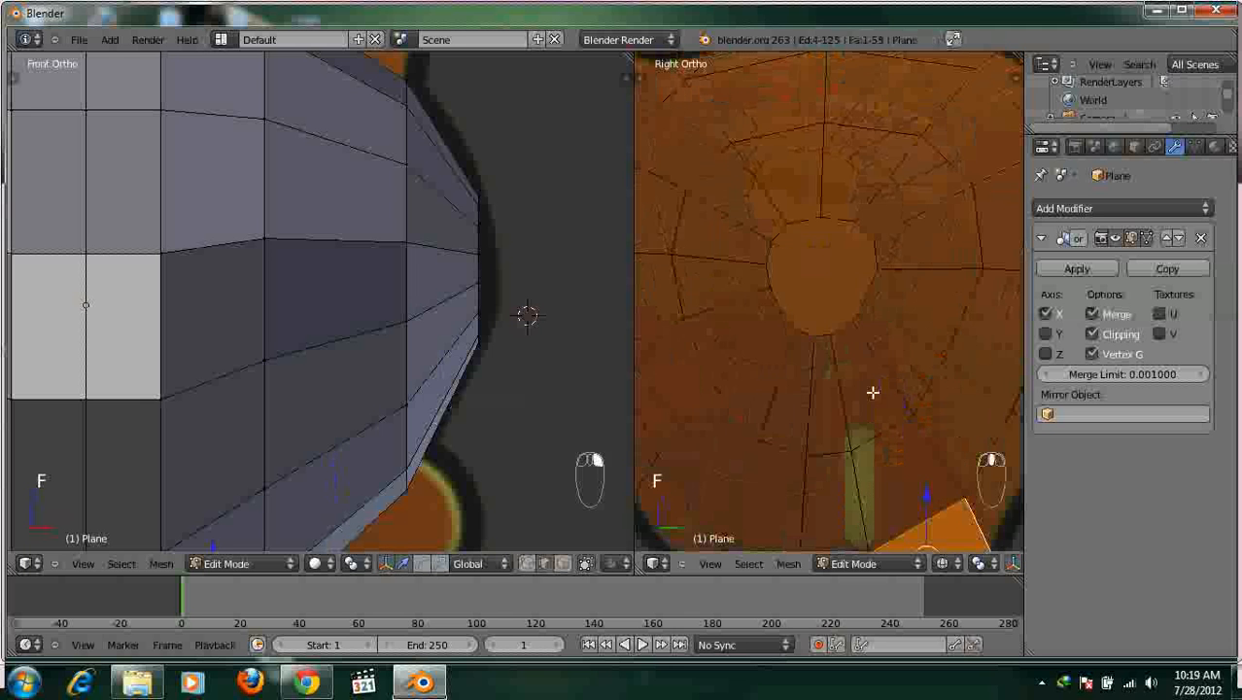
Switch to vertex selection and connect the upper-front and lower-rear vertices of the open side loop with an edge.
{"action": "key", "text": "ctrl+Tab"}
{"action": "left_click", "coordinate": [836, 354]}
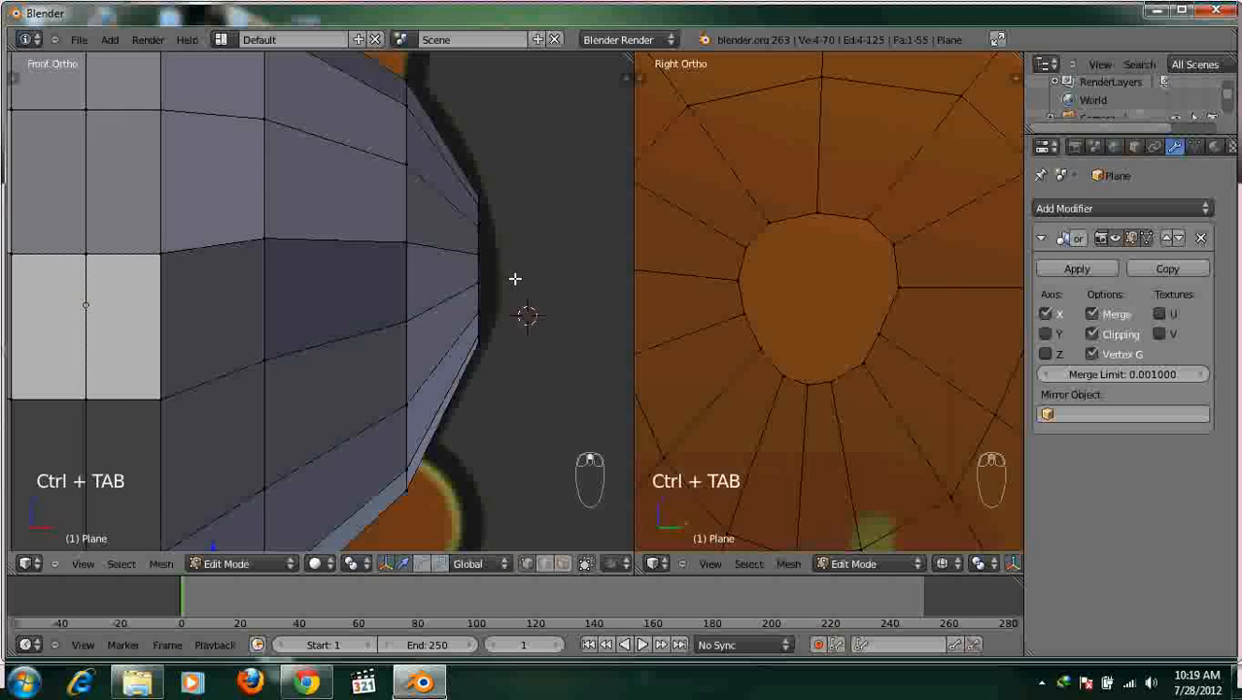
{"action": "scroll", "coordinate": [505, 284], "scroll_direction": "down", "scroll_amount": 3}
{"action": "middle_click_drag", "start_coordinate": [500, 289], "coordinate": [471, 250]}
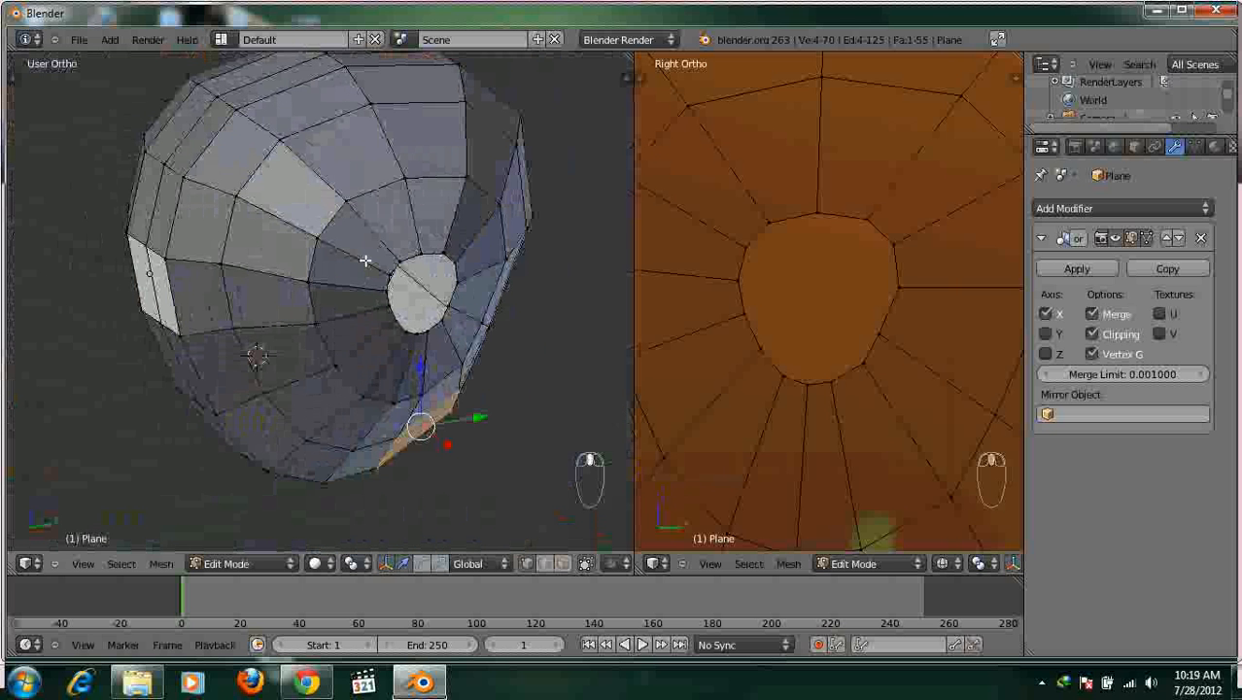
{"action": "key", "text": "a"}
{"action": "middle_click_drag", "start_coordinate": [365, 289], "coordinate": [582, 286]}
{"action": "scroll", "coordinate": [582, 286], "scroll_direction": "up", "scroll_amount": 2}
{"action": "right_click", "coordinate": [768, 220]}
{"action": "scroll", "coordinate": [824, 339], "scroll_direction": "up", "scroll_amount": 1}
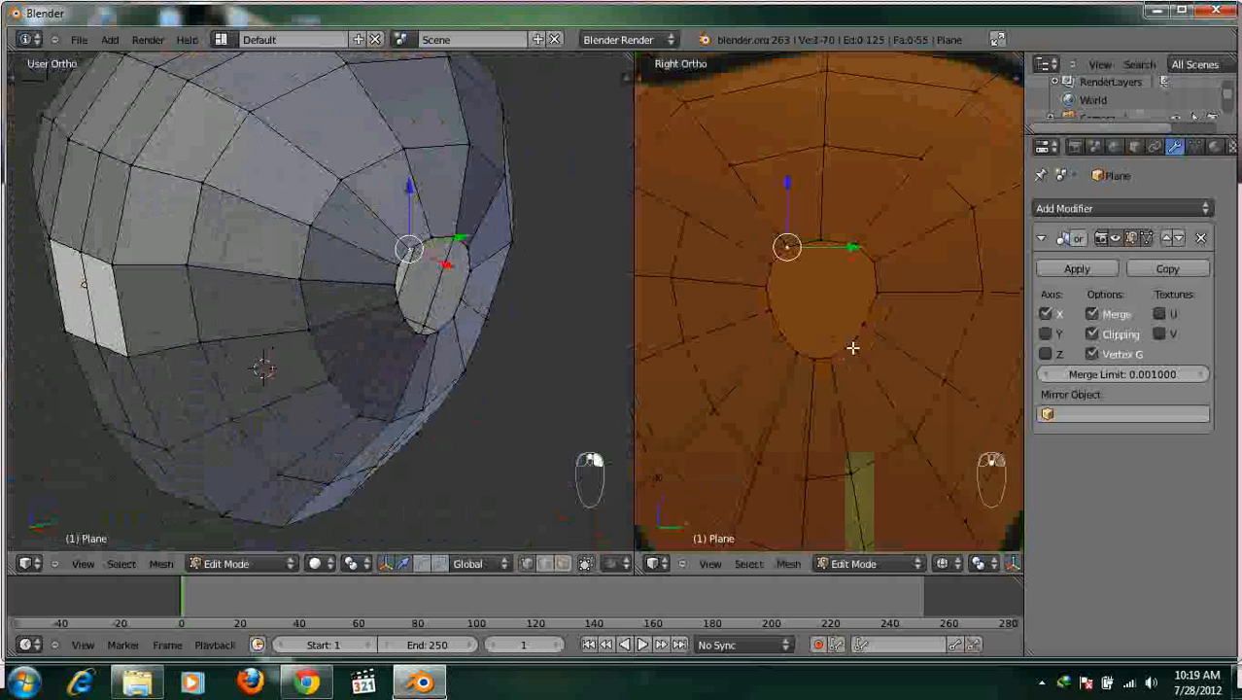
{"action": "scroll", "coordinate": [854, 347], "scroll_direction": "down", "scroll_amount": 3}
{"action": "scroll", "coordinate": [865, 324], "scroll_direction": "up", "scroll_amount": 3}
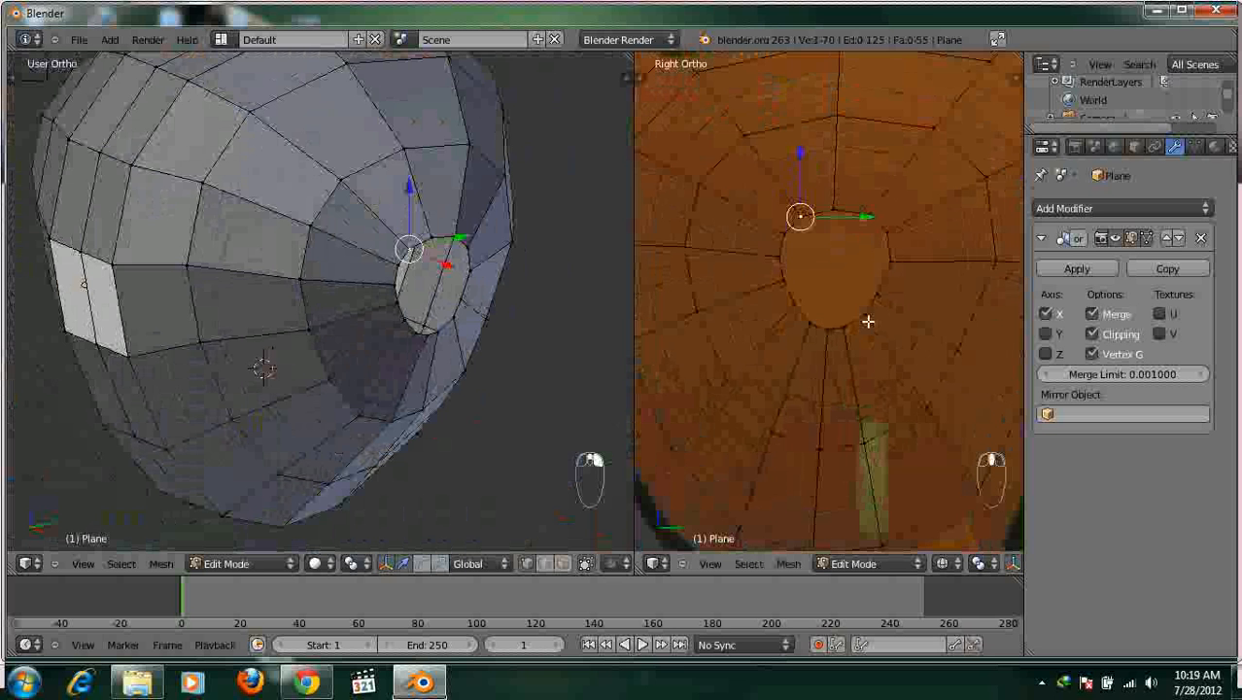
{"action": "right_click", "coordinate": [865, 314], "text": "shift"}
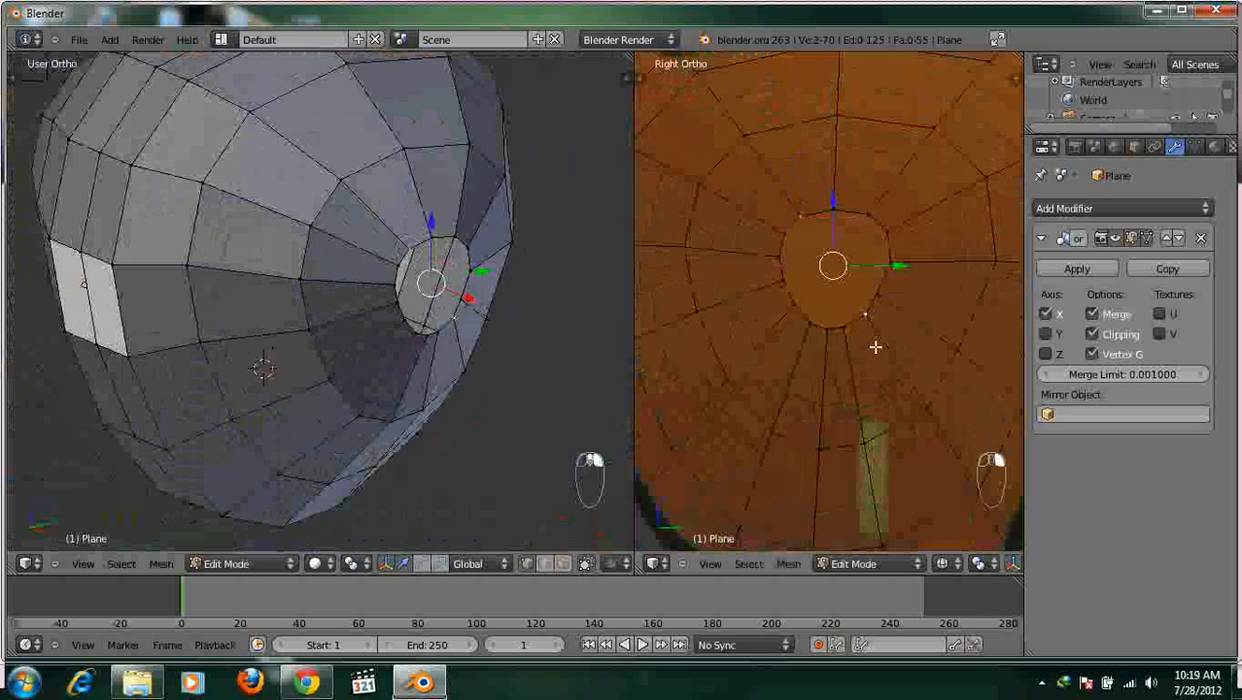
{"action": "key", "text": "f"}
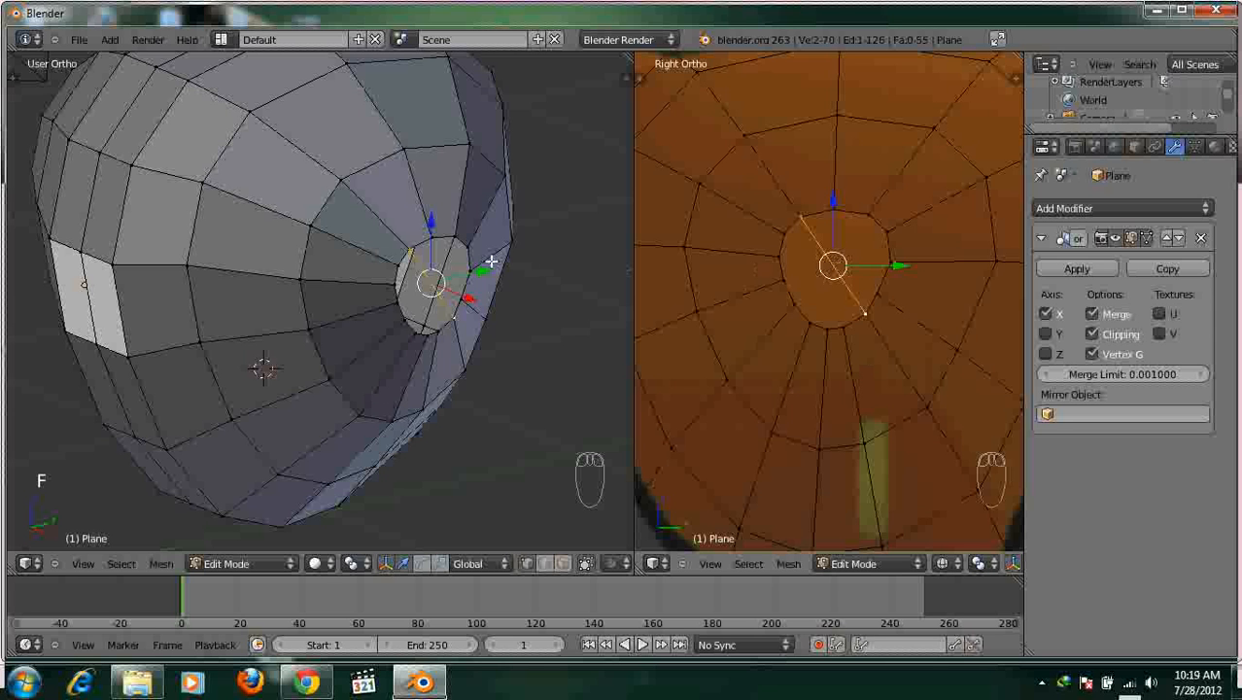
Subdivide the new edge across the side hole to get a vertex at its center.
{"action": "key", "text": "w"}
{"action": "key", "text": "w"}
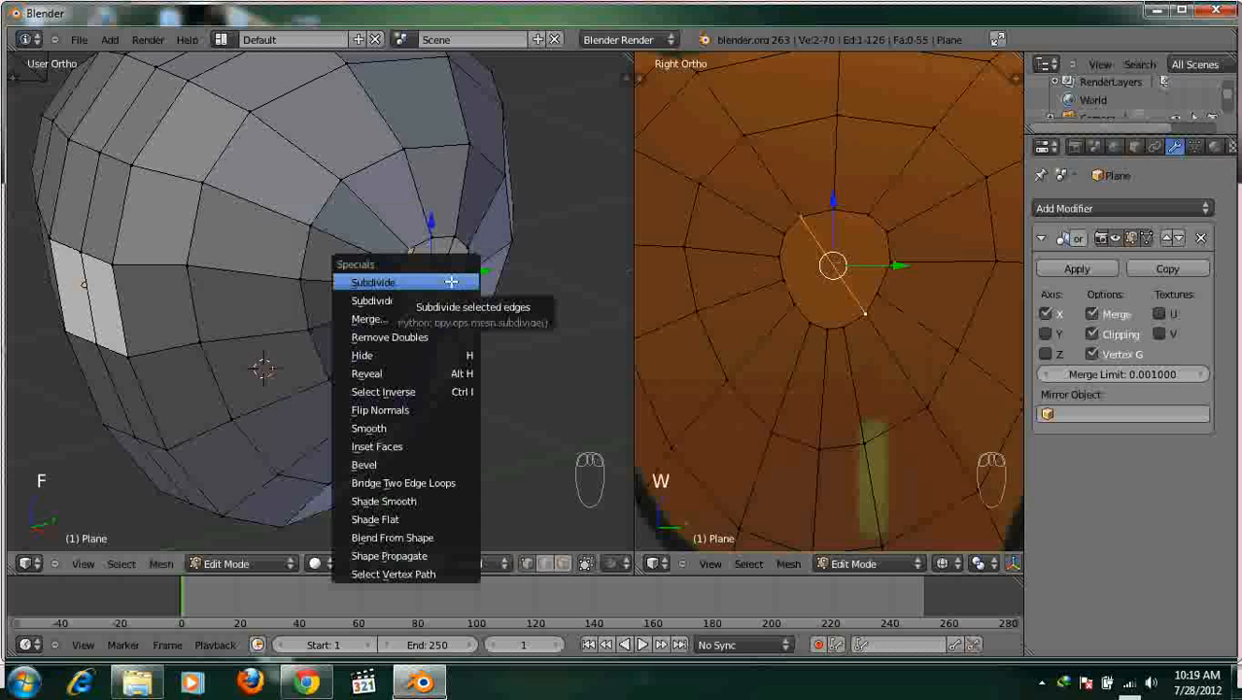
{"action": "left_click", "coordinate": [451, 282]}
{"action": "scroll", "coordinate": [859, 258], "scroll_direction": "up", "scroll_amount": 3}
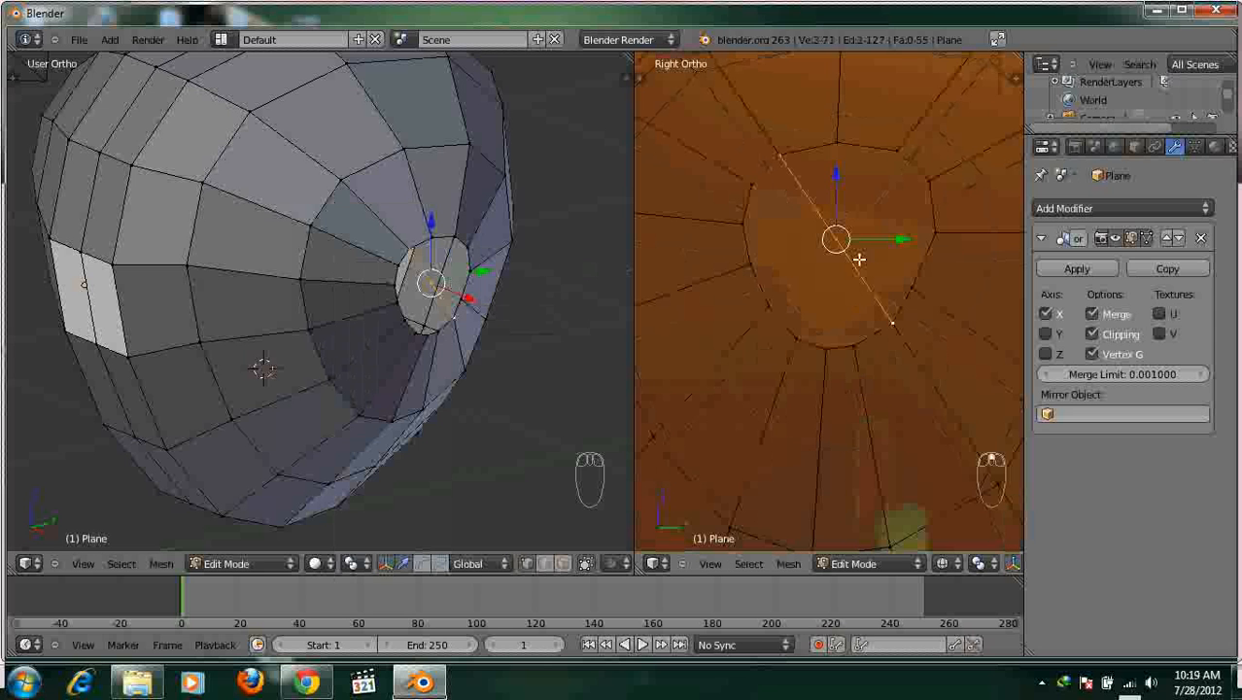
Fill the hole's top wedge with a face from the center vertex to the three topmost loop vertices.
{"action": "key", "text": "a"}
{"action": "right_click", "coordinate": [835, 239]}
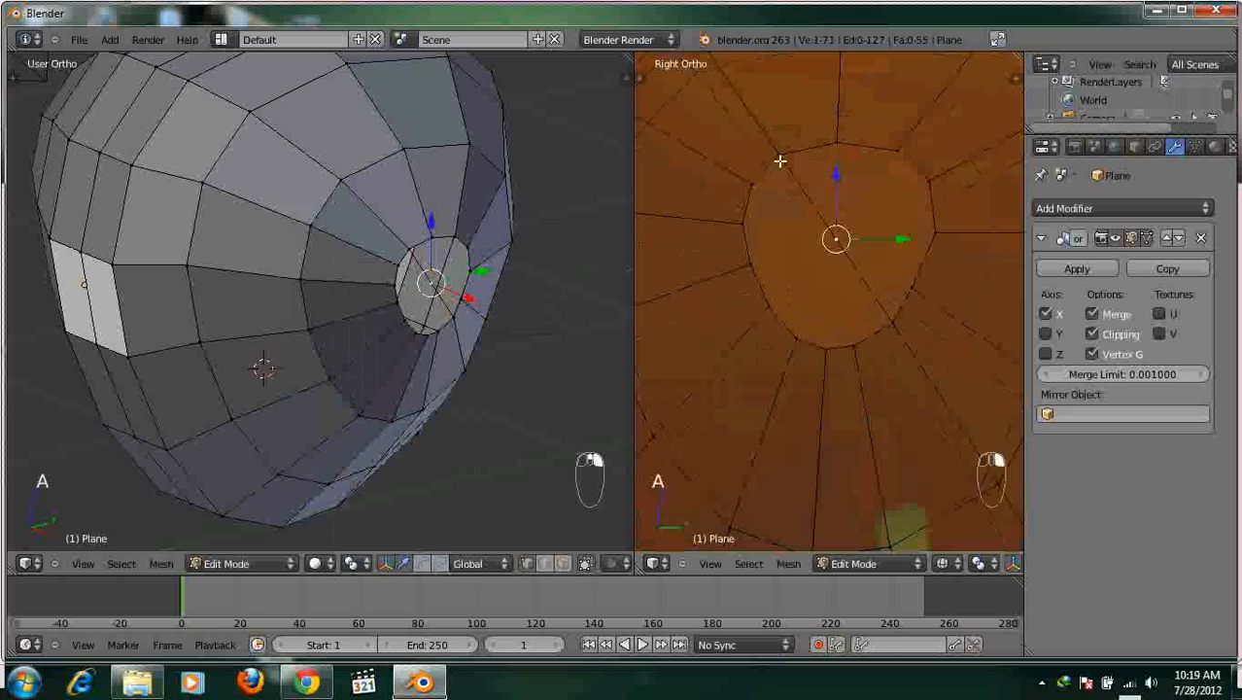
{"action": "right_click", "coordinate": [836, 239]}
{"action": "right_click", "coordinate": [779, 154]}
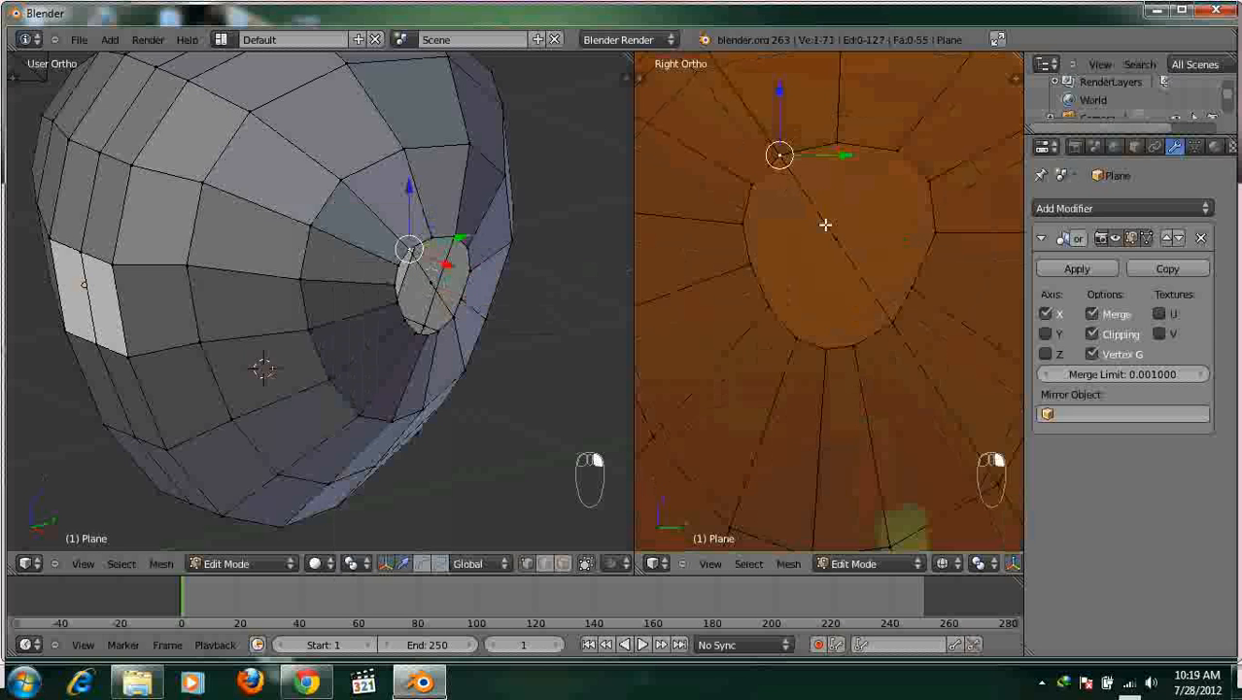
{"action": "right_click", "coordinate": [836, 239]}
{"action": "right_click", "coordinate": [896, 155]}
{"action": "right_click", "coordinate": [833, 146], "text": "shift"}
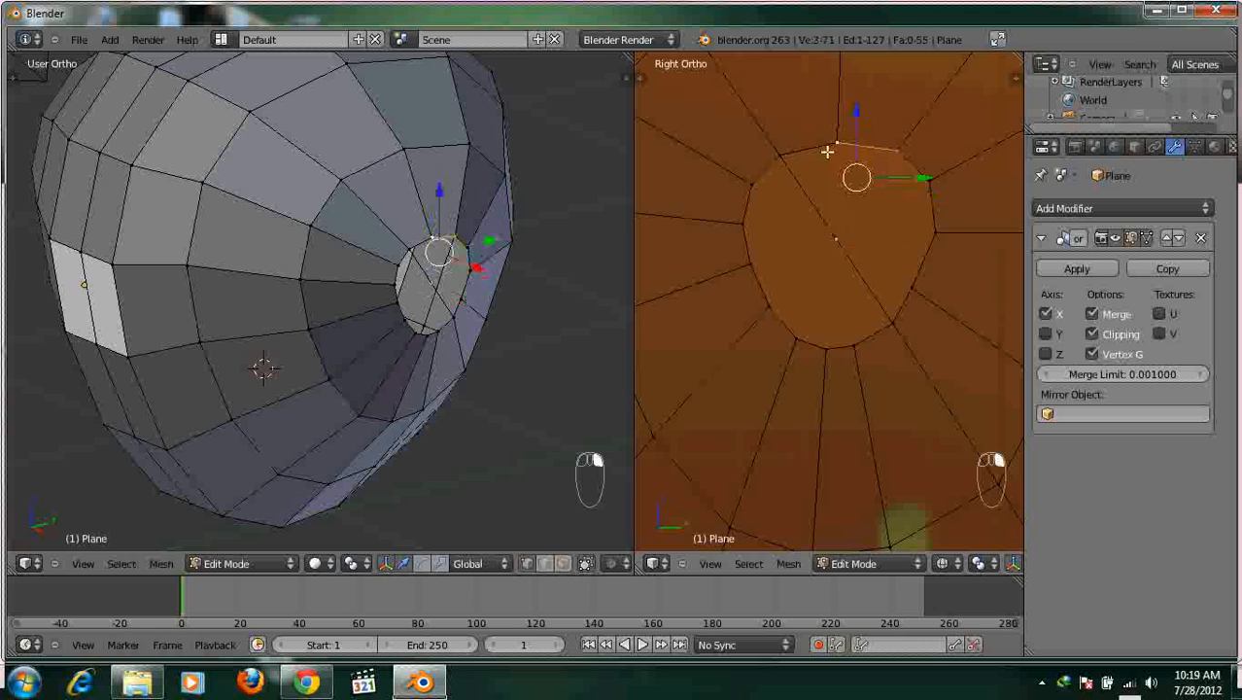
{"action": "right_click", "coordinate": [785, 155], "text": "shift"}
{"action": "key", "text": "f"}
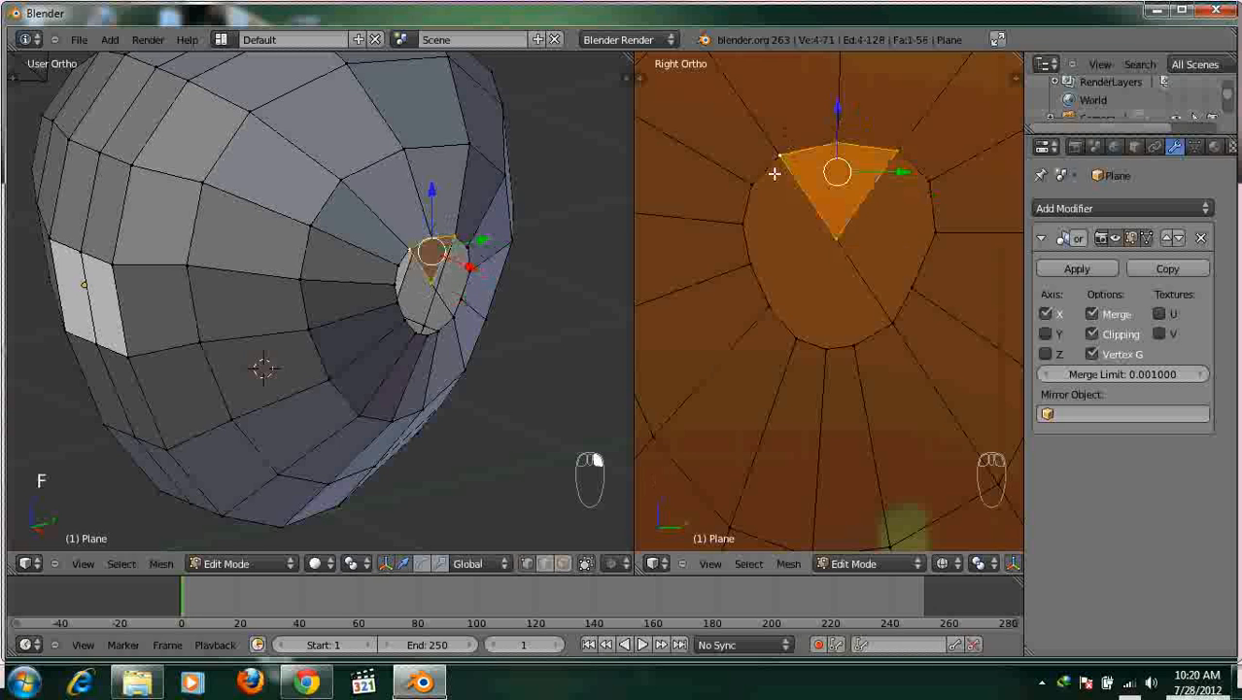
{"action": "middle_click_drag", "start_coordinate": [856, 229], "coordinate": [837, 232], "text": "shift"}
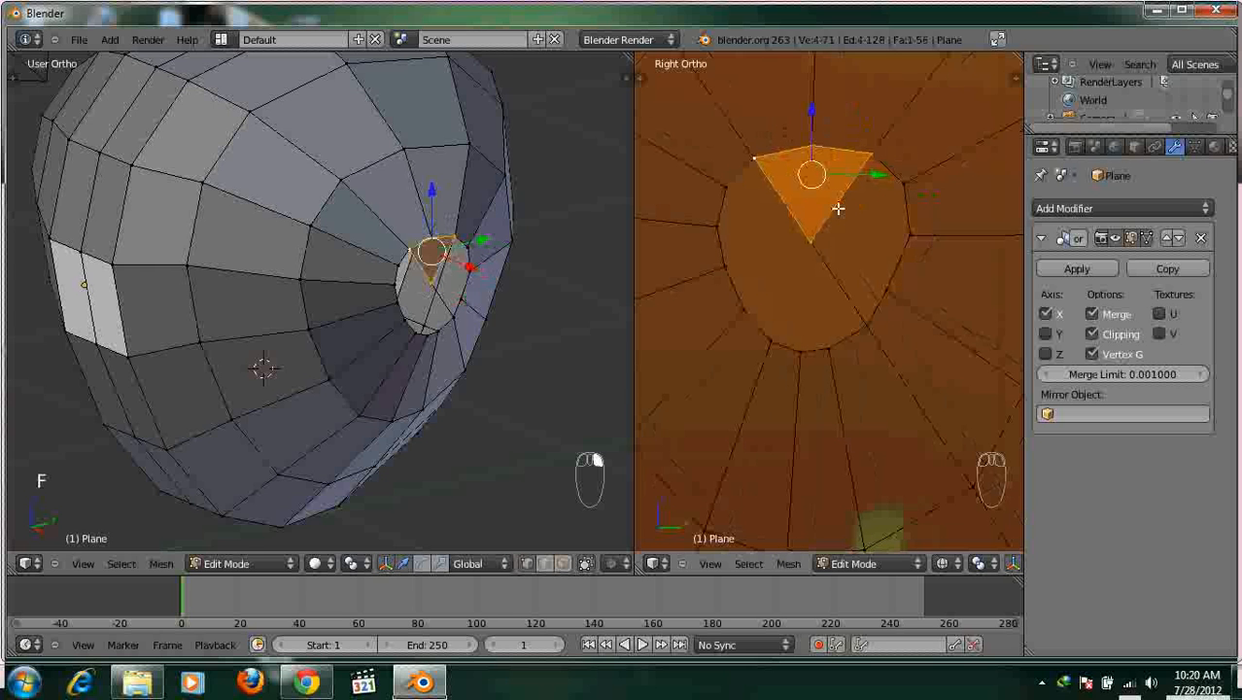
Fill the two rear wedges of the side hole with faces from the center vertex to the rear loop vertices.
{"action": "key", "text": "a"}
{"action": "right_click", "coordinate": [824, 243]}
{"action": "right_click", "coordinate": [879, 154], "text": "shift"}
{"action": "right_click", "coordinate": [906, 186], "text": "shift"}
{"action": "right_click", "coordinate": [909, 238], "text": "shift"}
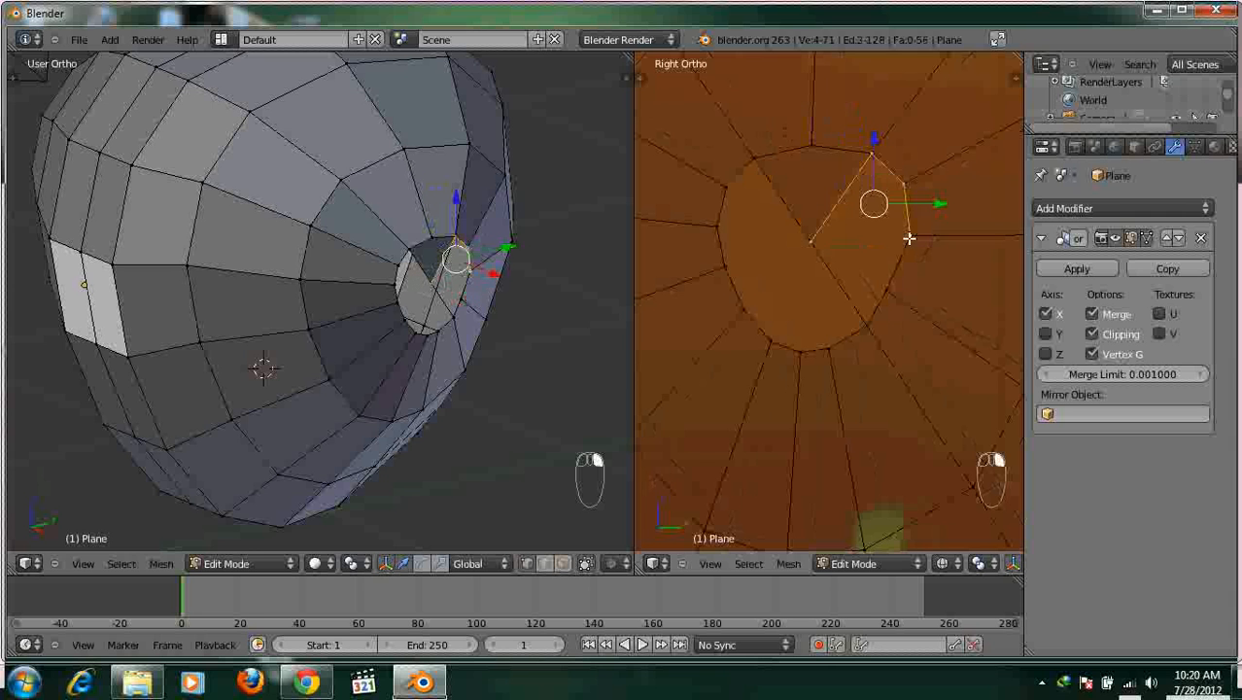
{"action": "key", "text": "f"}
{"action": "right_click", "coordinate": [881, 317]}
{"action": "right_click", "coordinate": [870, 323], "text": "shift"}
{"action": "right_click", "coordinate": [820, 241], "text": "shift"}
{"action": "key", "text": "f"}
Fill the two bottom wedges of the side hole with faces joining the center vertex to the lower loop vertices.
{"action": "right_click", "coordinate": [811, 243]}
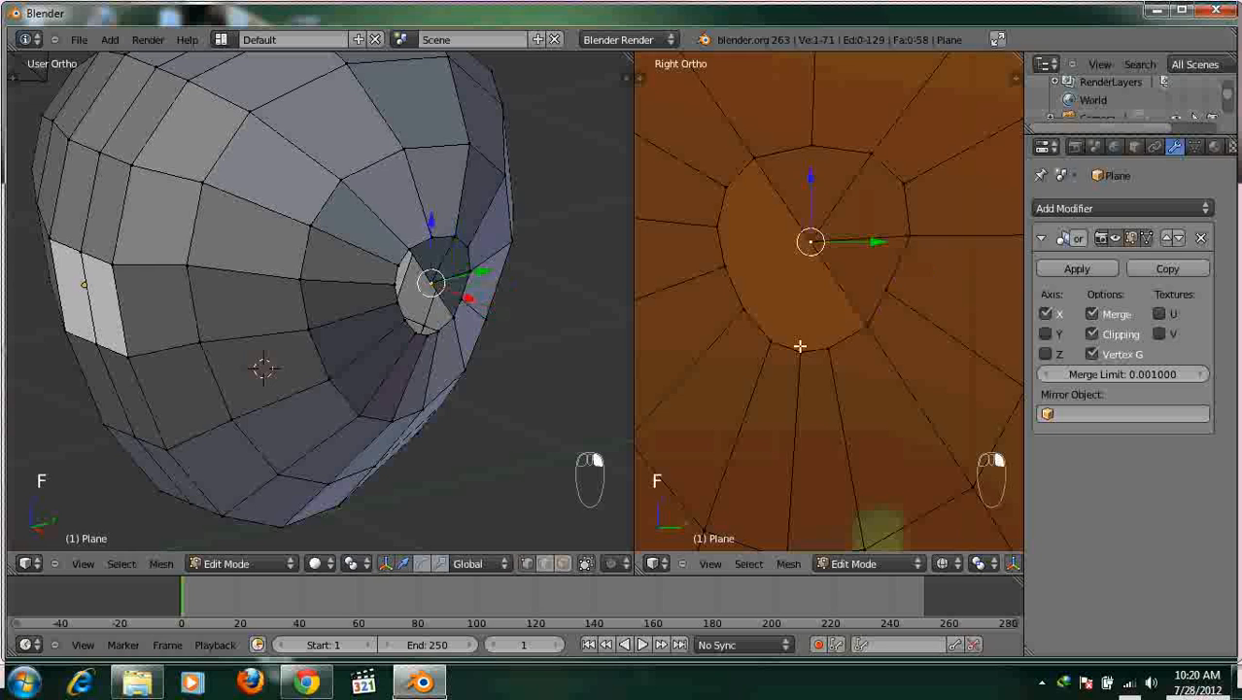
{"action": "right_click", "coordinate": [798, 352], "text": "shift"}
{"action": "right_click", "coordinate": [860, 327], "text": "shift"}
{"action": "key", "text": "f"}
{"action": "right_click", "coordinate": [812, 244]}
{"action": "right_click", "coordinate": [744, 311], "text": "shift"}
{"action": "right_click", "coordinate": [770, 340], "text": "shift"}
{"action": "right_click", "coordinate": [797, 346], "text": "shift"}
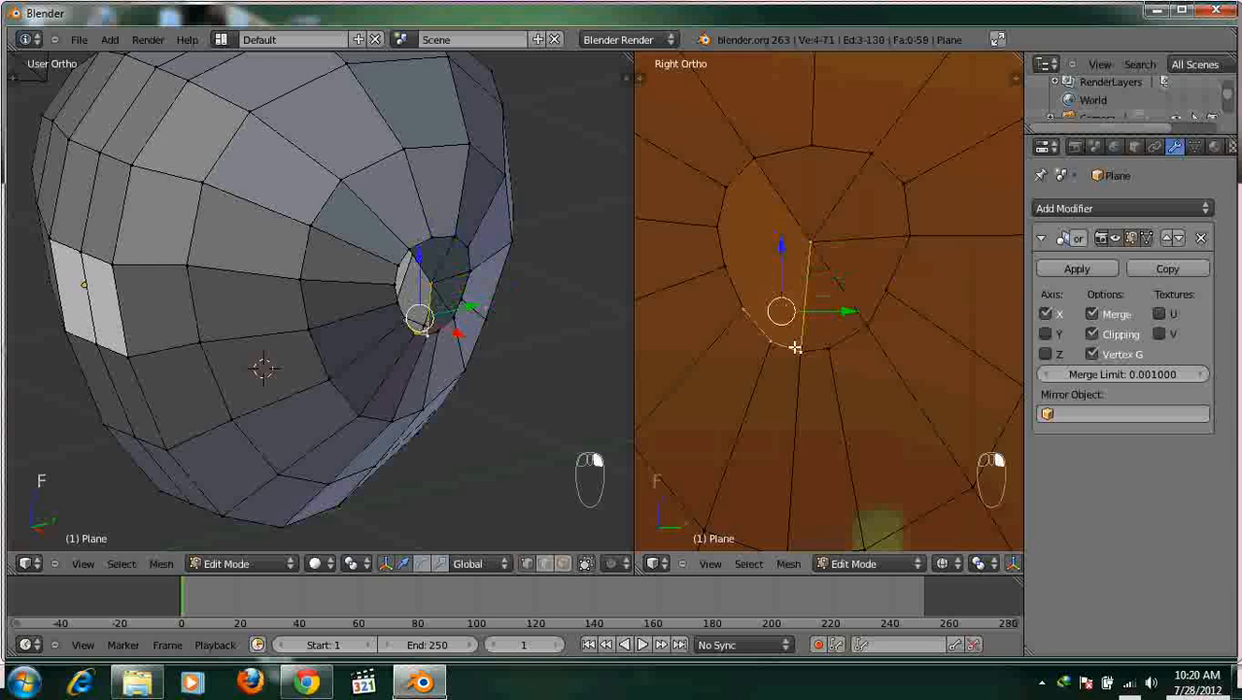
{"action": "key", "text": "f"}
Close the side hole by filling its two front wedges with faces meeting at the center vertex.
{"action": "right_click", "coordinate": [809, 242]}
{"action": "right_click", "coordinate": [717, 226], "text": "shift"}
{"action": "right_click", "coordinate": [725, 266], "text": "shift"}
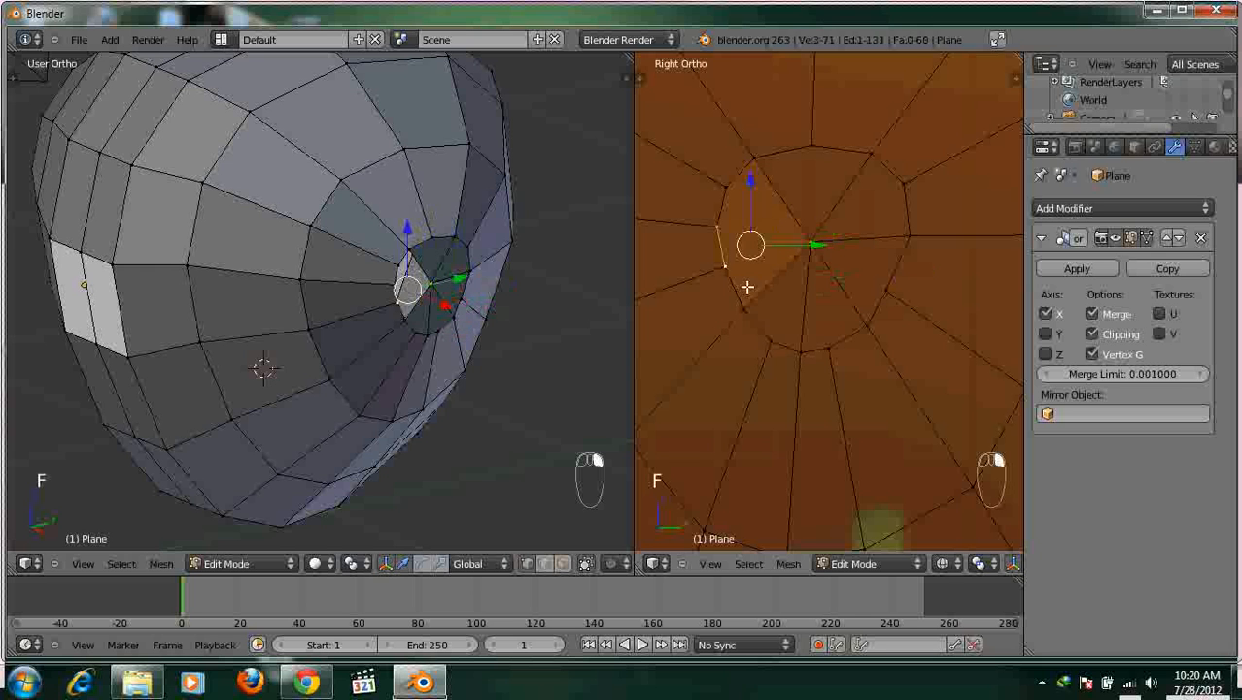
{"action": "right_click", "coordinate": [759, 303], "text": "shift"}
{"action": "key", "text": "d"}
{"action": "key", "text": "f"}
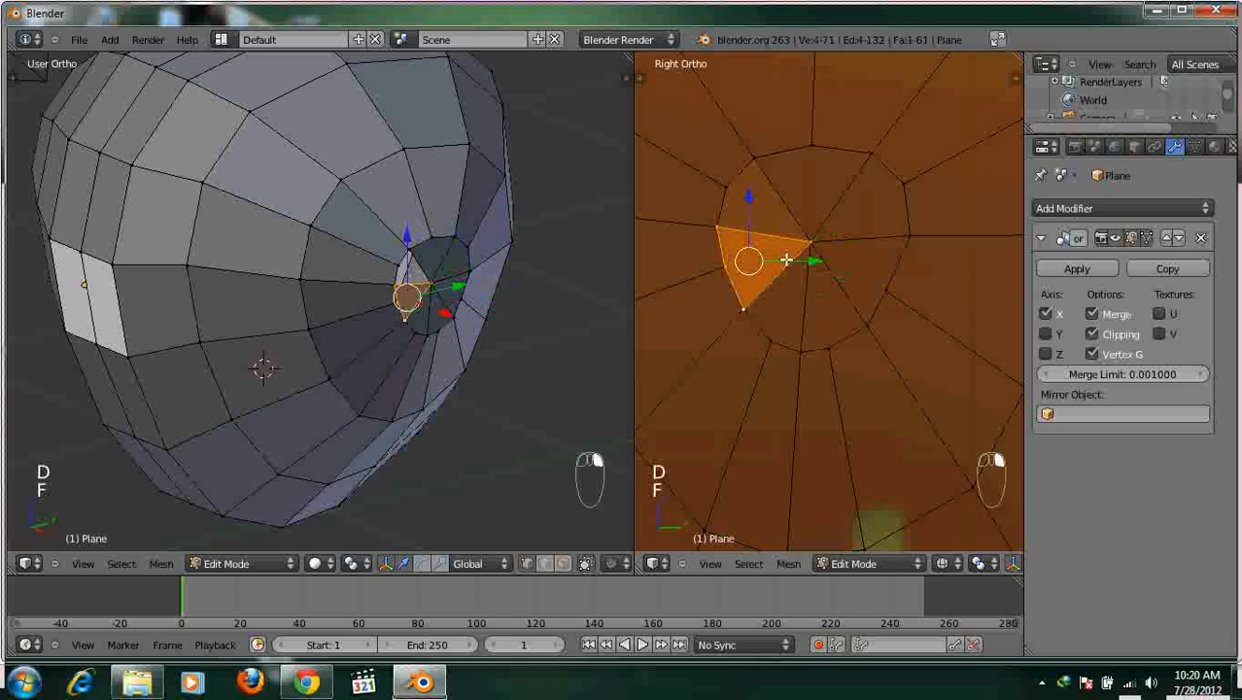
{"action": "right_click", "coordinate": [750, 177]}
{"action": "right_click", "coordinate": [739, 185], "text": "shift"}
{"action": "right_click", "coordinate": [719, 227], "text": "shift"}
{"action": "right_click", "coordinate": [809, 242], "text": "shift"}
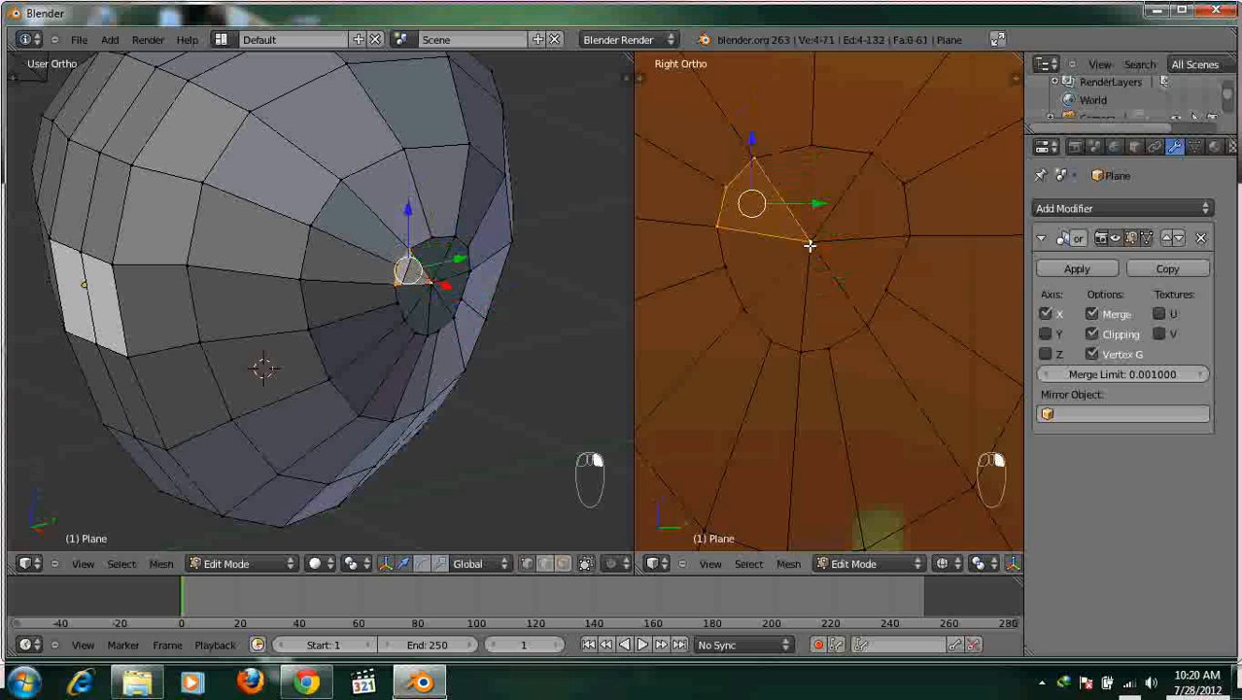
{"action": "key", "text": "f"}
Select the center vertex of the side cap and pull it outward along X in front view.
{"action": "middle_click_drag", "start_coordinate": [505, 243], "coordinate": [410, 269]}
{"action": "key", "text": "a"}
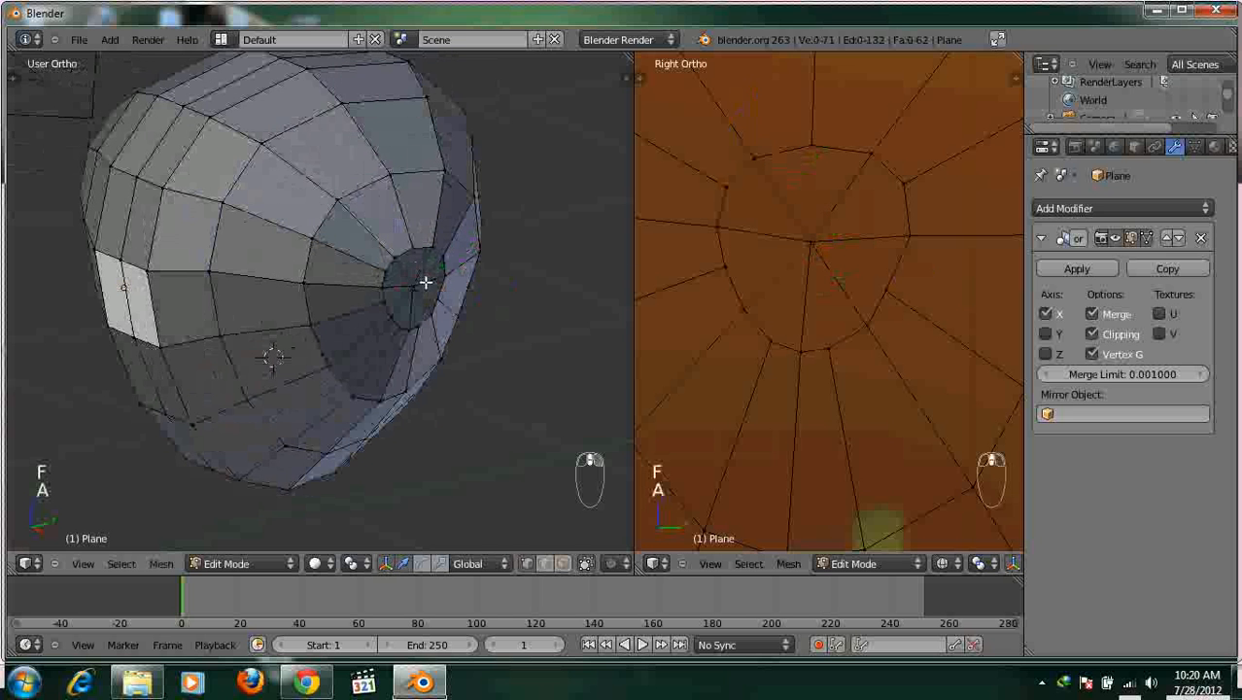
{"action": "right_click", "coordinate": [428, 309]}
{"action": "right_click", "coordinate": [420, 283]}
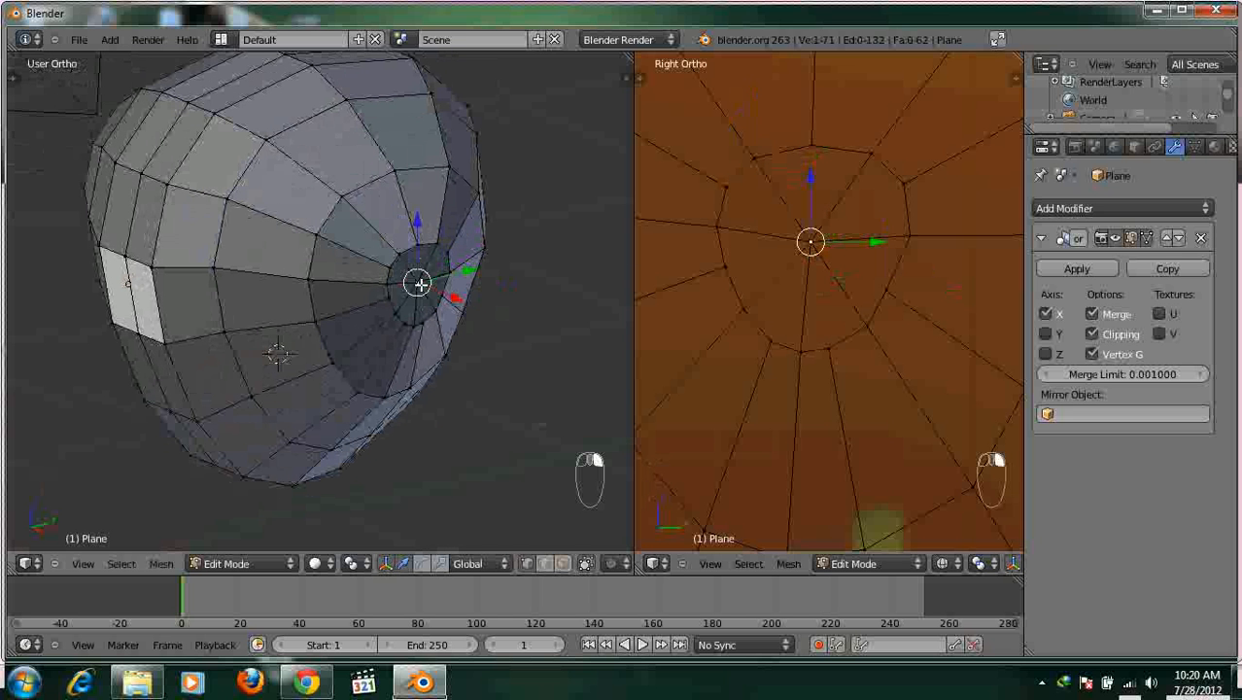
{"action": "key", "text": "KP_1"}
{"action": "scroll", "coordinate": [437, 286], "scroll_direction": "up", "scroll_amount": 3}
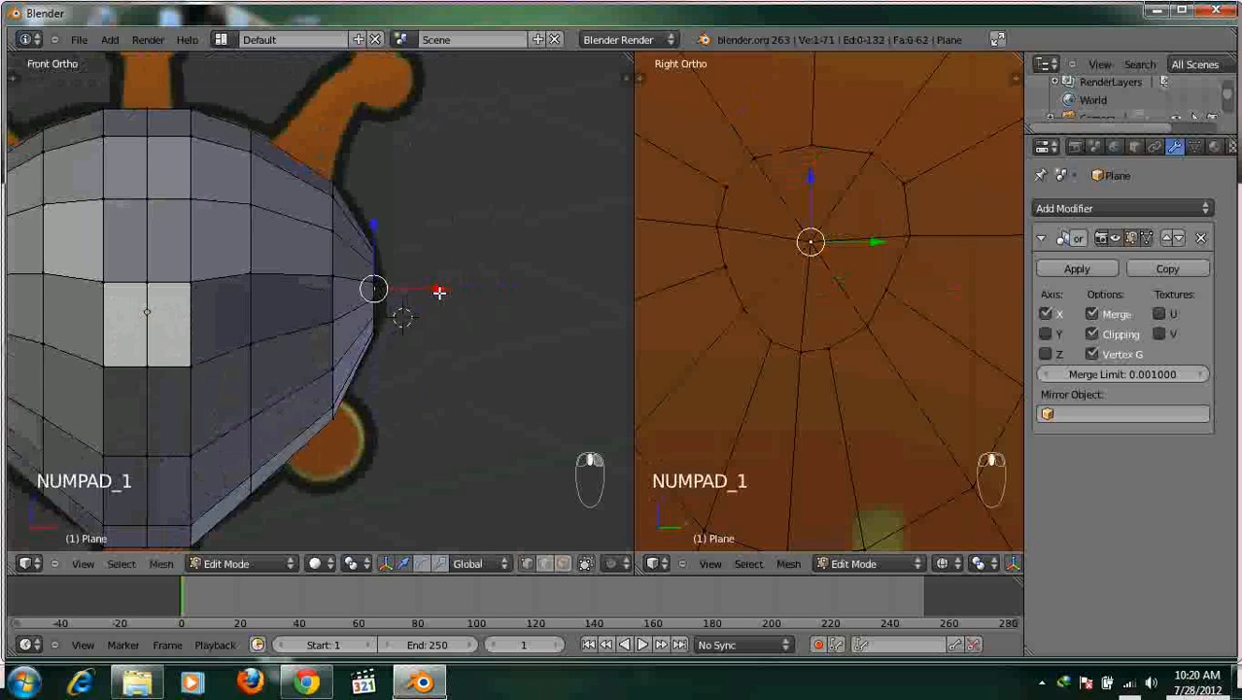
{"action": "key", "text": "g"}
{"action": "key", "text": "x"}
{"action": "left_click", "coordinate": [444, 293]}
Fine-tune the cap's center vertex along X to follow the head outline in the front reference.
{"action": "mouse_move", "coordinate": [441, 292]}
{"action": "middle_mouse_down"}
{"action": "mouse_move", "coordinate": [527, 289]}
{"action": "mouse_move", "coordinate": [342, 312]}
{"action": "mouse_move", "coordinate": [499, 300]}
{"action": "mouse_move", "coordinate": [430, 299]}
{"action": "middle_mouse_up"}
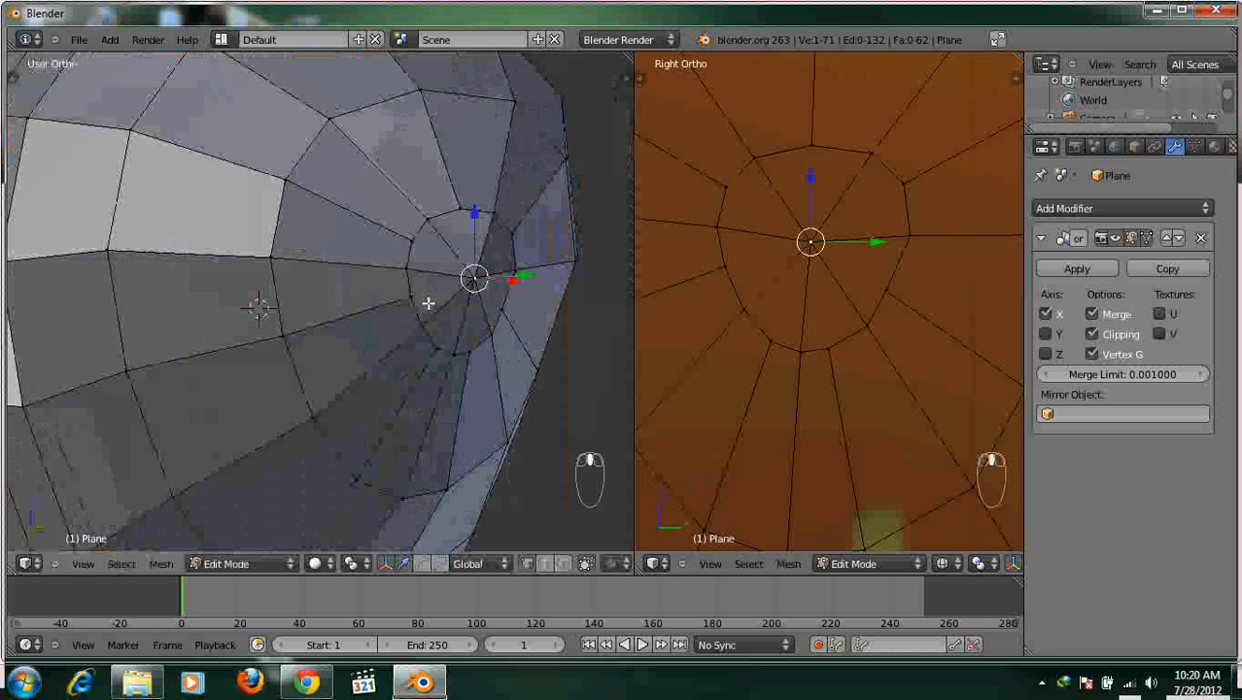
{"action": "key", "text": "KP_1"}
{"action": "key", "text": "g"}
{"action": "key", "text": "x"}
{"action": "left_click", "coordinate": [382, 308]}
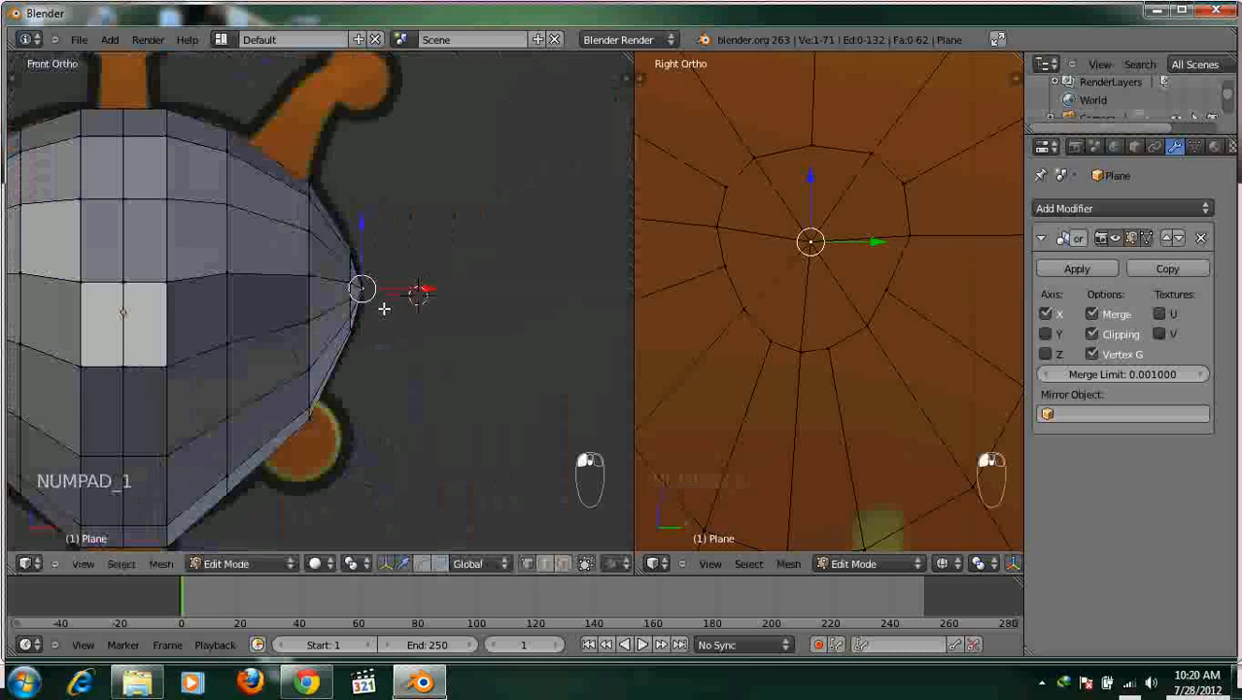
Compare the mesh with the front reference in wireframe, then examine the head's side and underside in solid shading.
{"action": "scroll", "coordinate": [437, 260], "scroll_direction": "down", "scroll_amount": 2}
{"action": "middle_click_drag", "start_coordinate": [360, 330], "coordinate": [443, 277], "text": "shift"}
{"action": "key", "text": "a"}
{"action": "key", "text": "z"}
{"action": "key", "text": "z"}
{"action": "scroll", "coordinate": [408, 345], "scroll_direction": "down", "scroll_amount": 1}
{"action": "middle_click_drag", "start_coordinate": [360, 348], "coordinate": [324, 316]}
{"action": "scroll", "coordinate": [338, 360], "scroll_direction": "up", "scroll_amount": 3}
{"action": "middle_click_drag", "start_coordinate": [416, 357], "coordinate": [511, 366]}
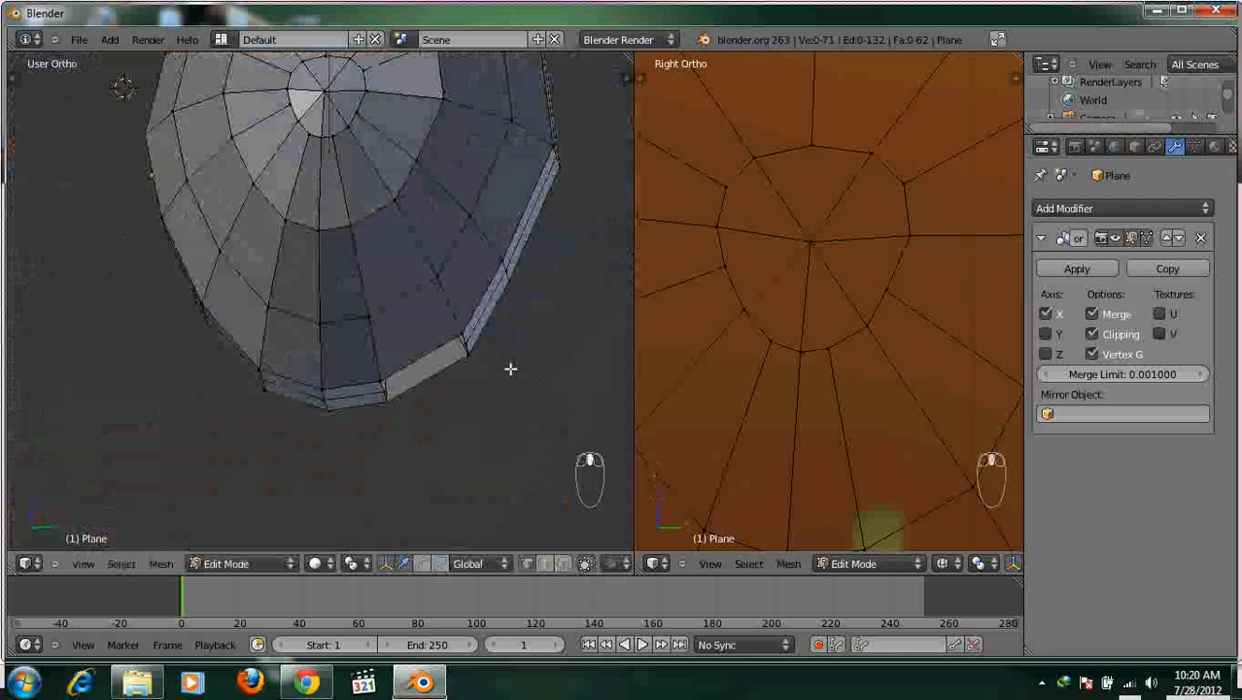
Switch to edge selection and select the edge loop around the open neck hole at the head's underside.
{"action": "middle_click_drag", "start_coordinate": [431, 332], "coordinate": [374, 280]}
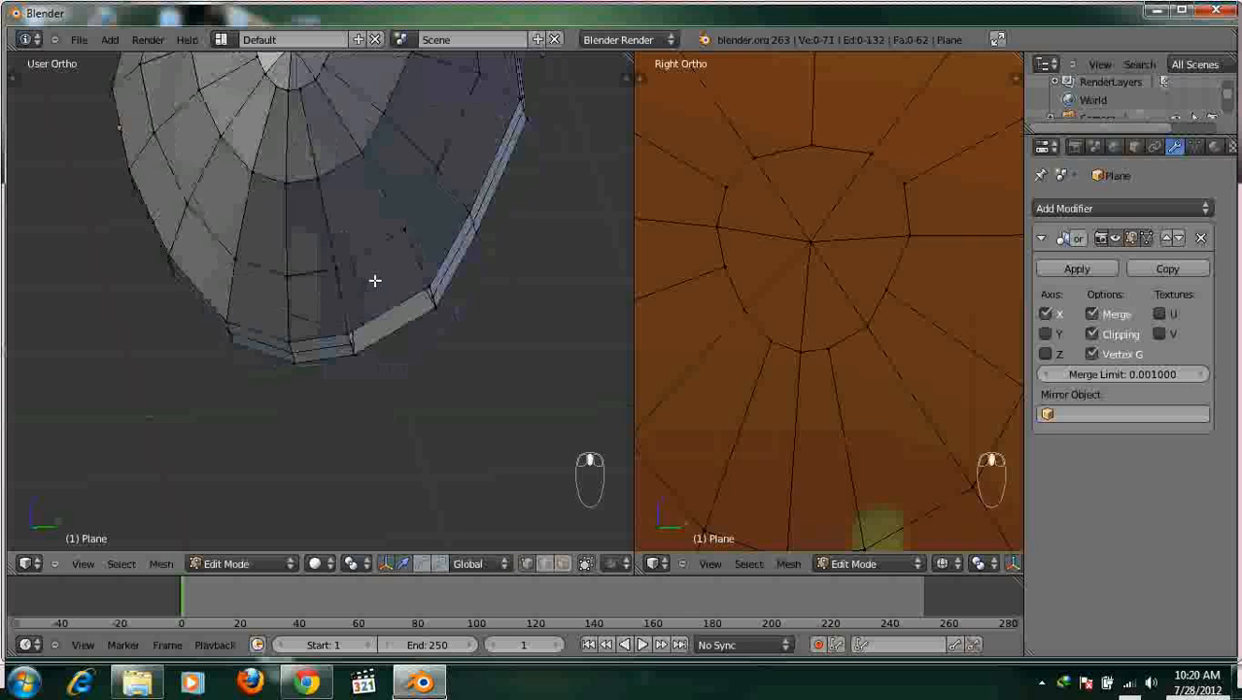
{"action": "key", "text": "KP_1"}
{"action": "scroll", "coordinate": [374, 280], "scroll_direction": "down", "scroll_amount": 5}
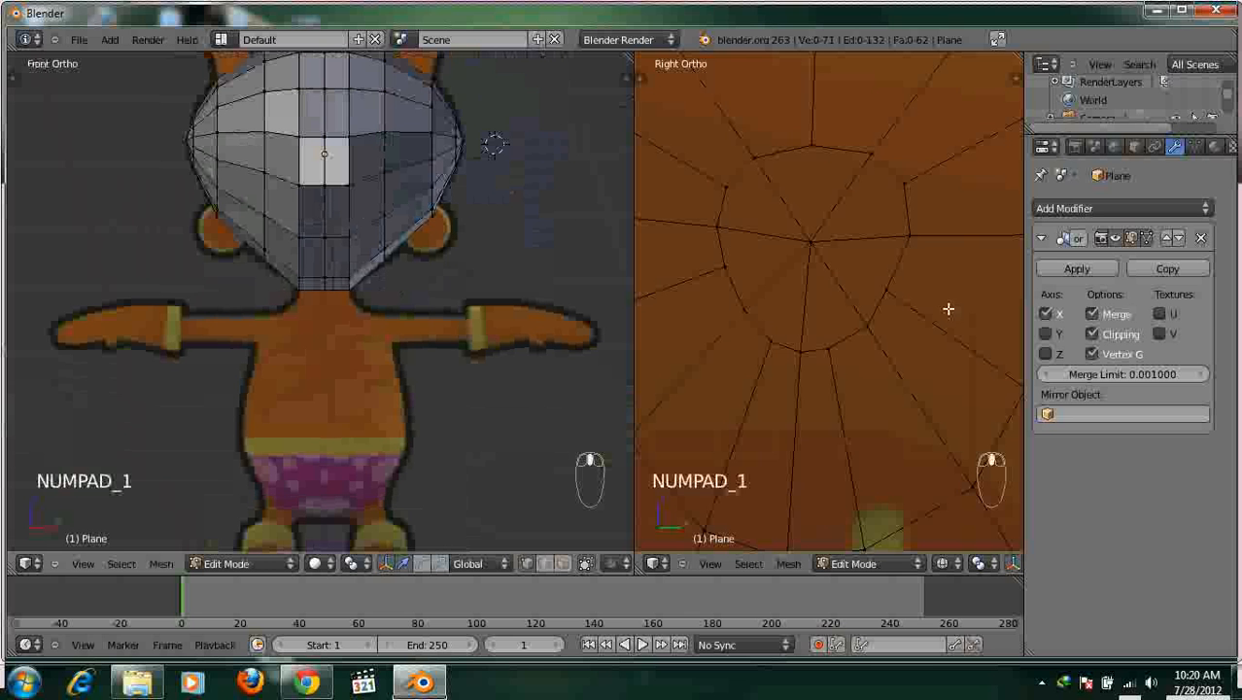
{"action": "scroll", "coordinate": [946, 319], "scroll_direction": "down", "scroll_amount": 5}
{"action": "middle_click_drag", "start_coordinate": [907, 351], "coordinate": [915, 291], "text": "shift"}
{"action": "middle_click_drag", "start_coordinate": [355, 283], "coordinate": [316, 244]}
{"action": "scroll", "coordinate": [393, 250], "scroll_direction": "up", "scroll_amount": 6}
{"action": "middle_click_drag", "start_coordinate": [393, 250], "coordinate": [333, 352], "text": "shift"}
{"action": "key", "text": "ctrl+Tab"}
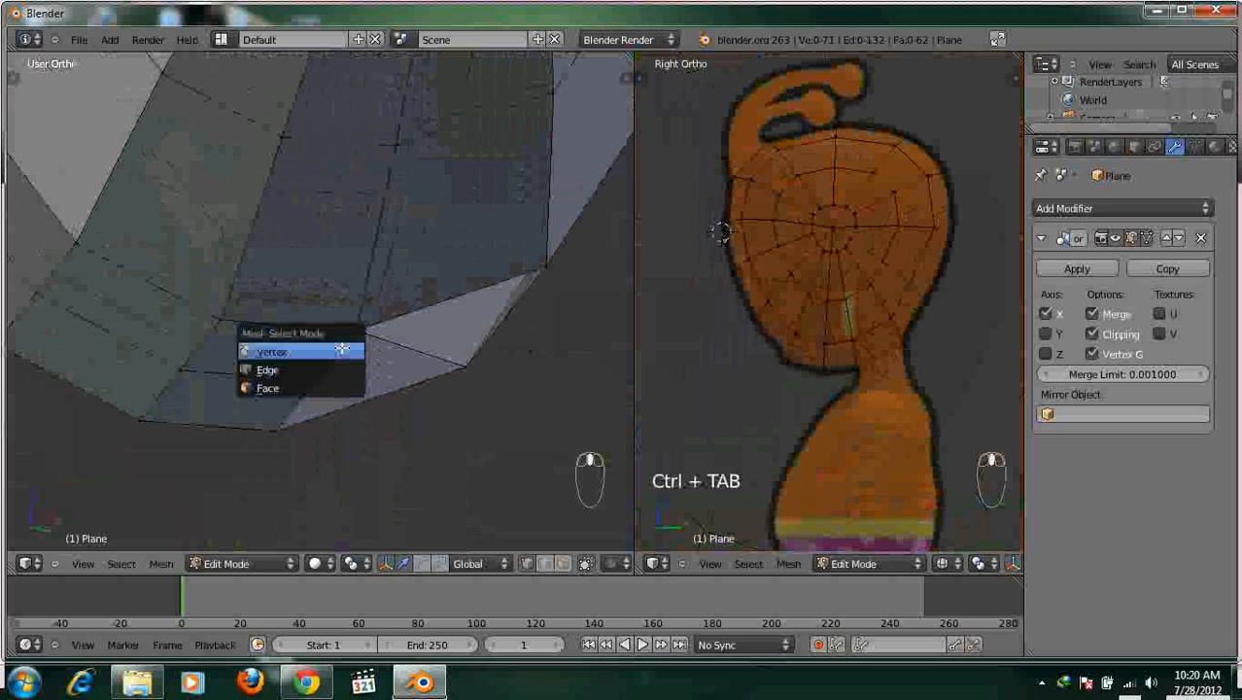
{"action": "left_click", "coordinate": [335, 366]}
{"action": "middle_click_drag", "start_coordinate": [419, 307], "coordinate": [419, 263]}
{"action": "right_click", "coordinate": [419, 262]}
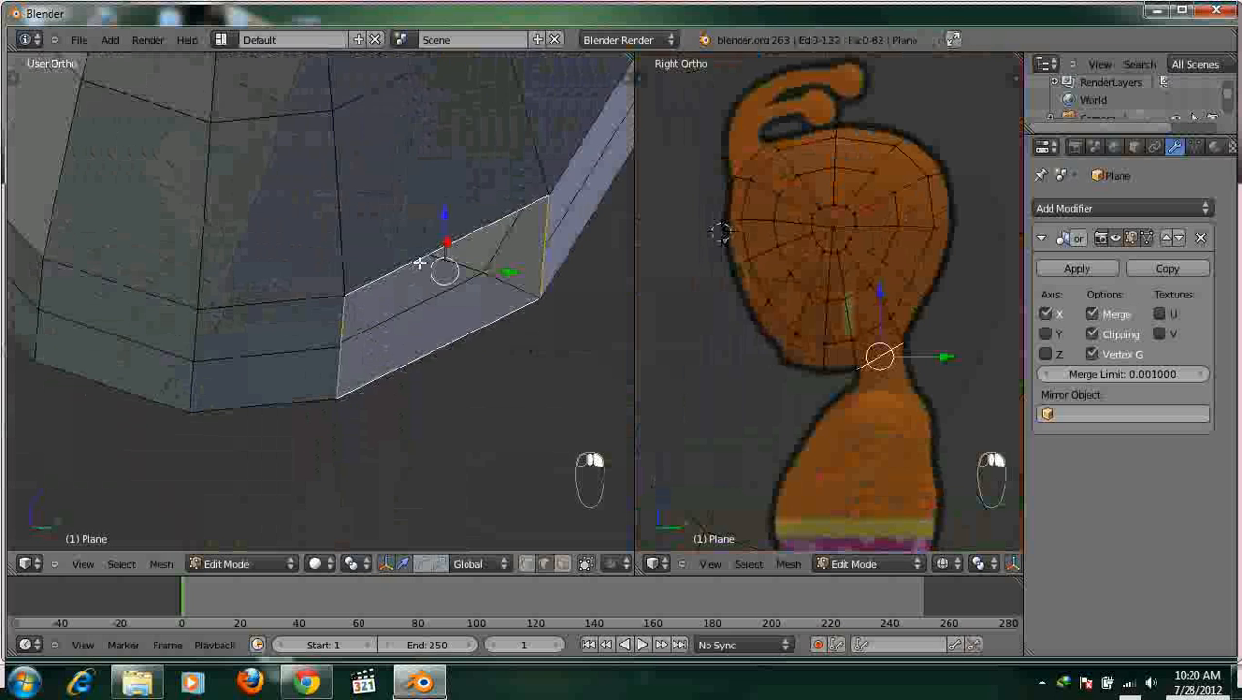
{"action": "middle_click_drag", "start_coordinate": [402, 338], "coordinate": [472, 332]}
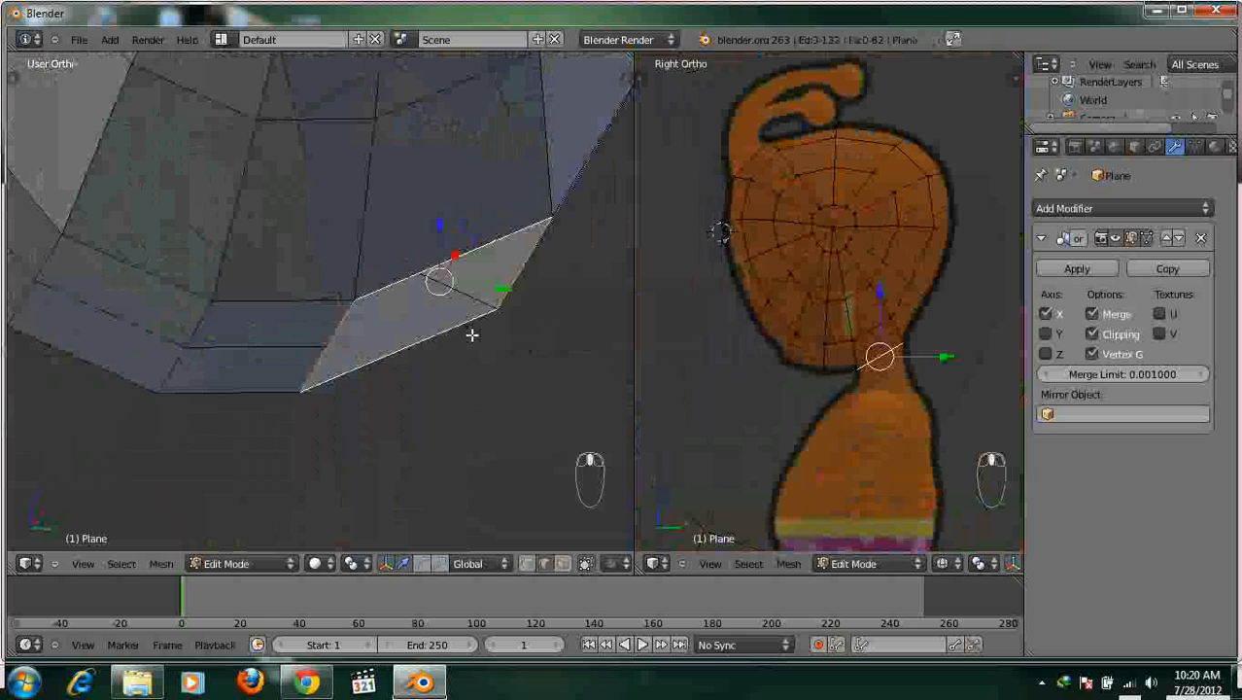
{"action": "key", "text": "a"}
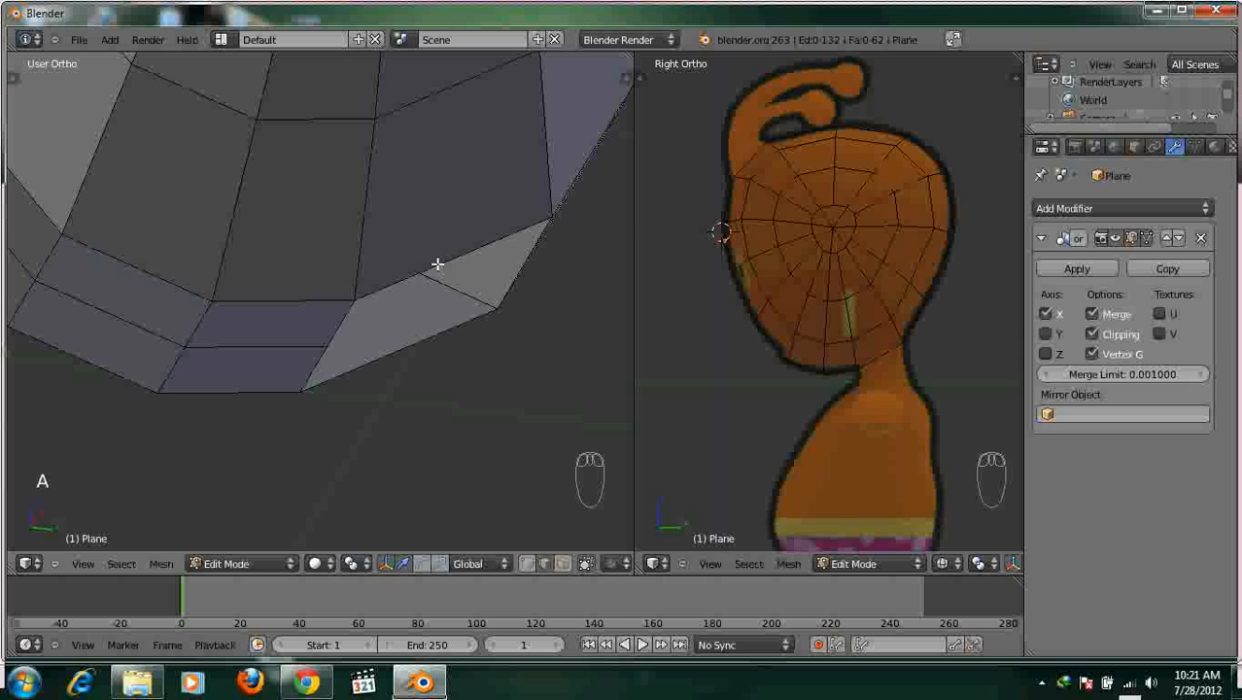
{"action": "right_click", "coordinate": [438, 265]}
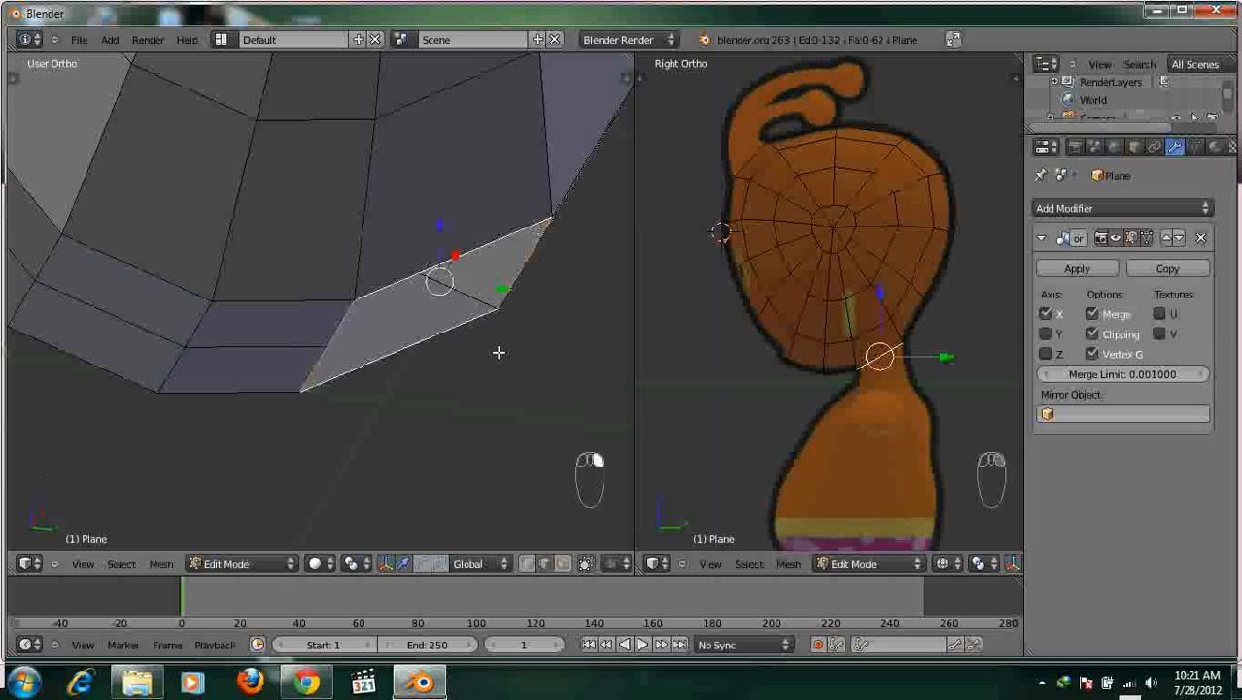
Extrude the neck hole's edge loop a short way down in the side view to start the neck.
{"action": "middle_click_drag", "start_coordinate": [515, 312], "coordinate": [335, 198]}
{"action": "middle_click_drag", "start_coordinate": [461, 380], "coordinate": [432, 313]}
{"action": "scroll", "coordinate": [446, 335], "scroll_direction": "down", "scroll_amount": 4}
{"action": "scroll", "coordinate": [807, 305], "scroll_direction": "up", "scroll_amount": 3}
{"action": "middle_click_drag", "start_coordinate": [915, 359], "coordinate": [814, 286], "text": "shift"}
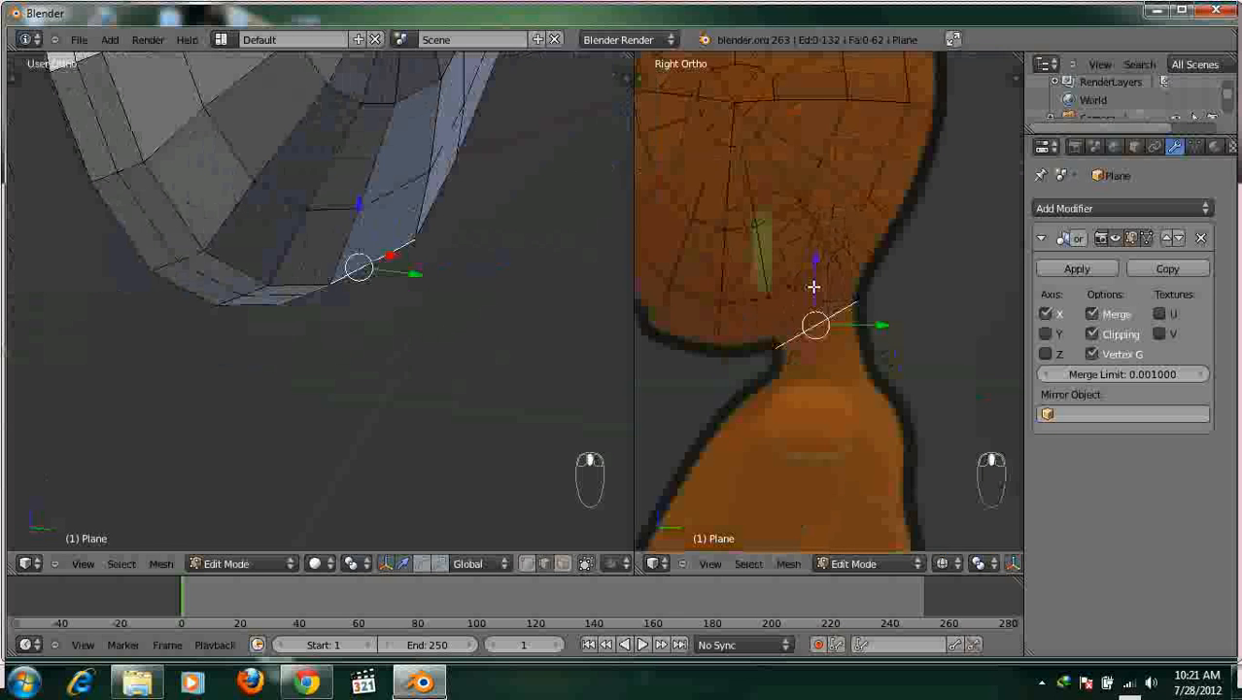
{"action": "scroll", "coordinate": [811, 284], "scroll_direction": "up", "scroll_amount": 3}
{"action": "key", "text": "e"}
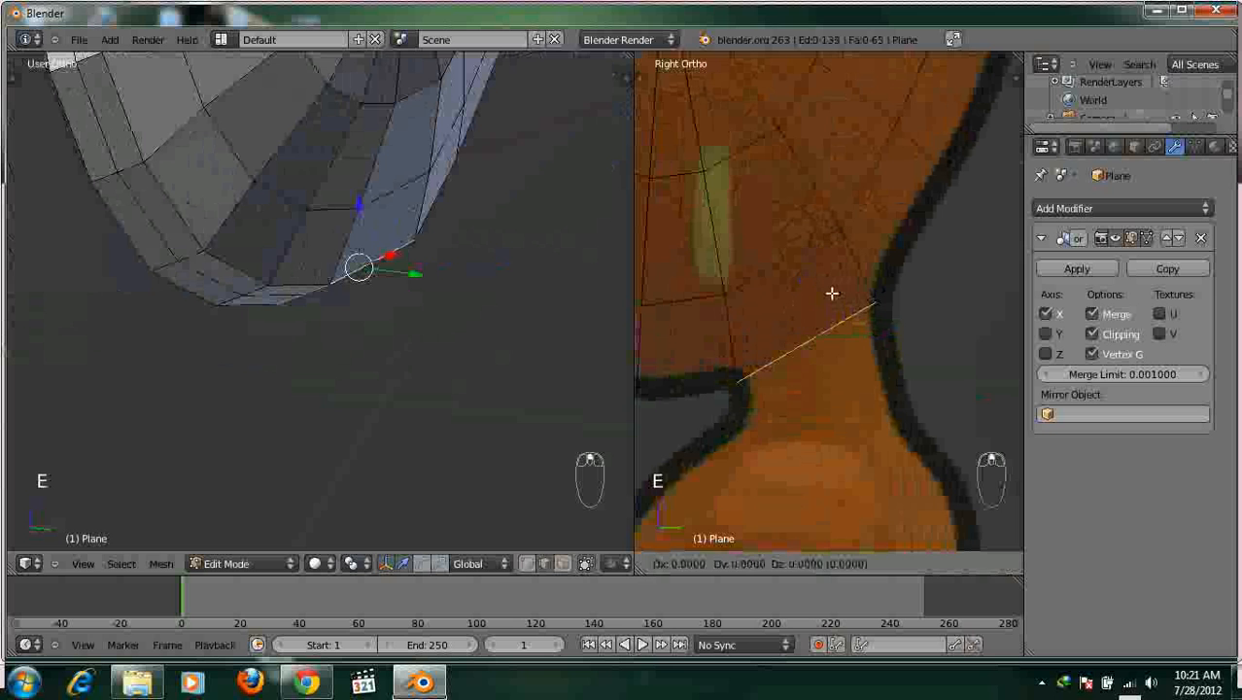
{"action": "left_click", "coordinate": [851, 340]}
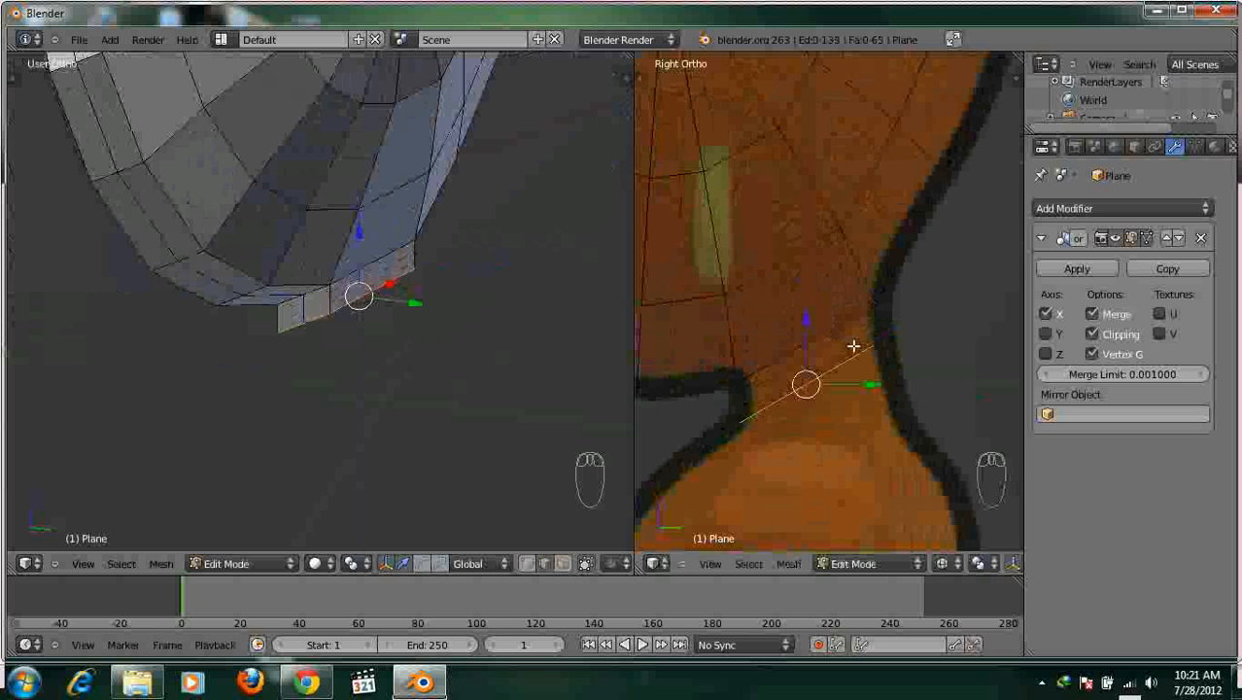
Rotate the new neck loop closer to horizontal and nudge it along Y to fit the side reference.
{"action": "key", "text": "r"}
{"action": "left_click", "coordinate": [890, 404]}
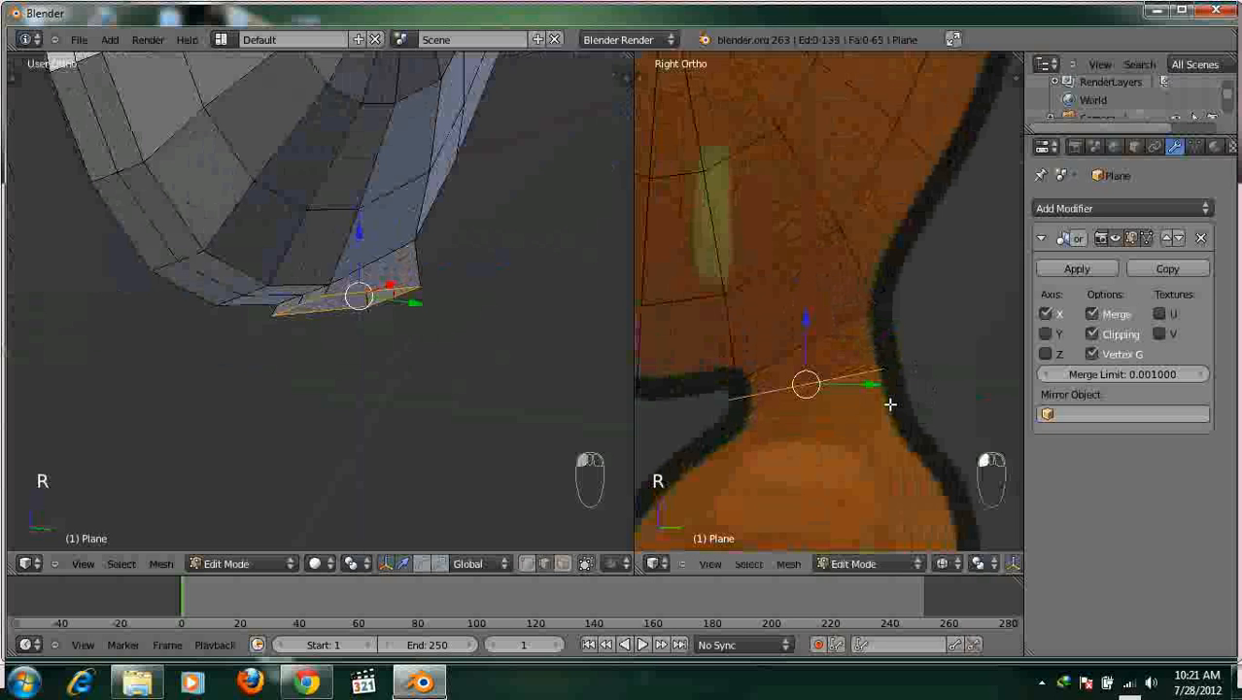
{"action": "key", "text": "KP_1"}
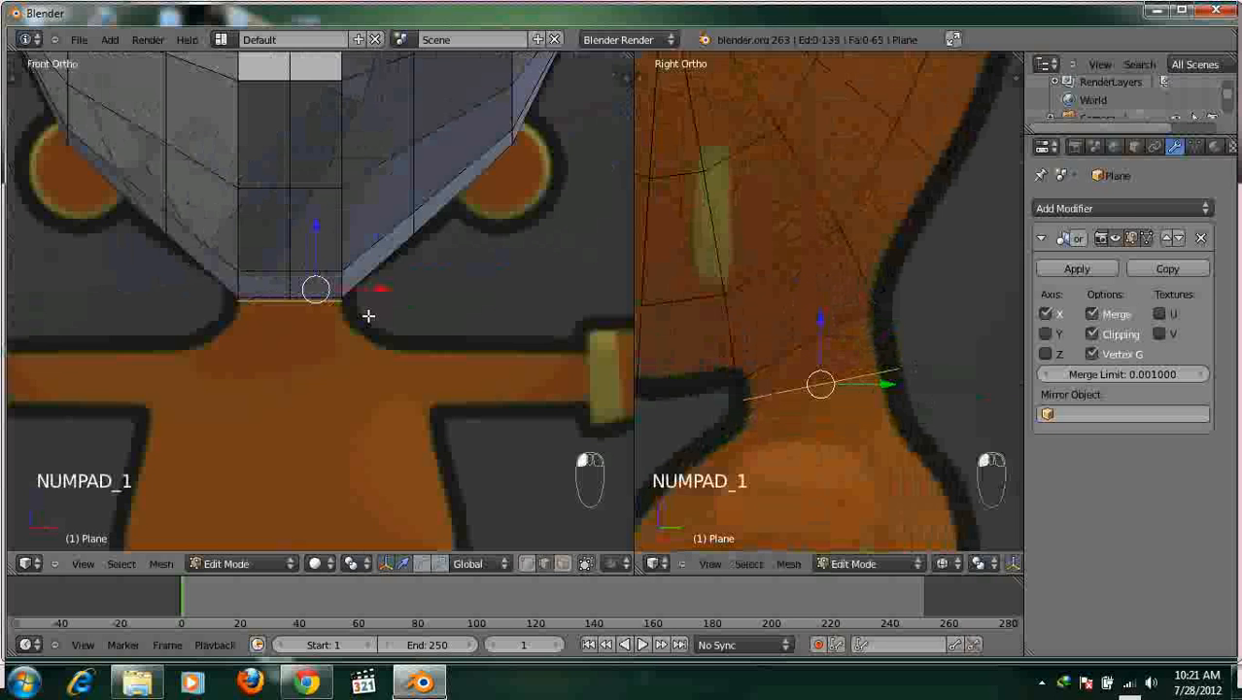
{"action": "key", "text": "r"}
{"action": "left_click", "coordinate": [889, 384]}
{"action": "left_click_drag", "start_coordinate": [888, 385], "coordinate": [884, 383]}
Extrude the neck loop down along Z to the neck base and rotate the new loop level.
{"action": "key", "text": "e"}
{"action": "key", "text": "z"}
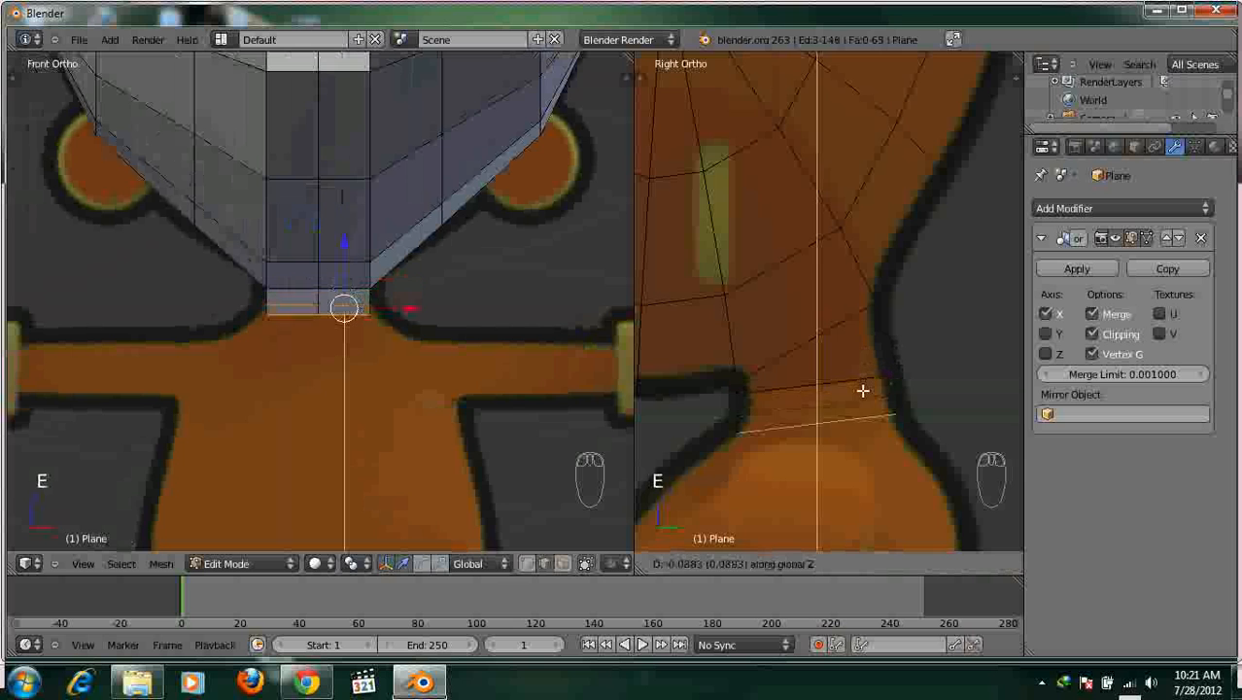
{"action": "left_click", "coordinate": [862, 389]}
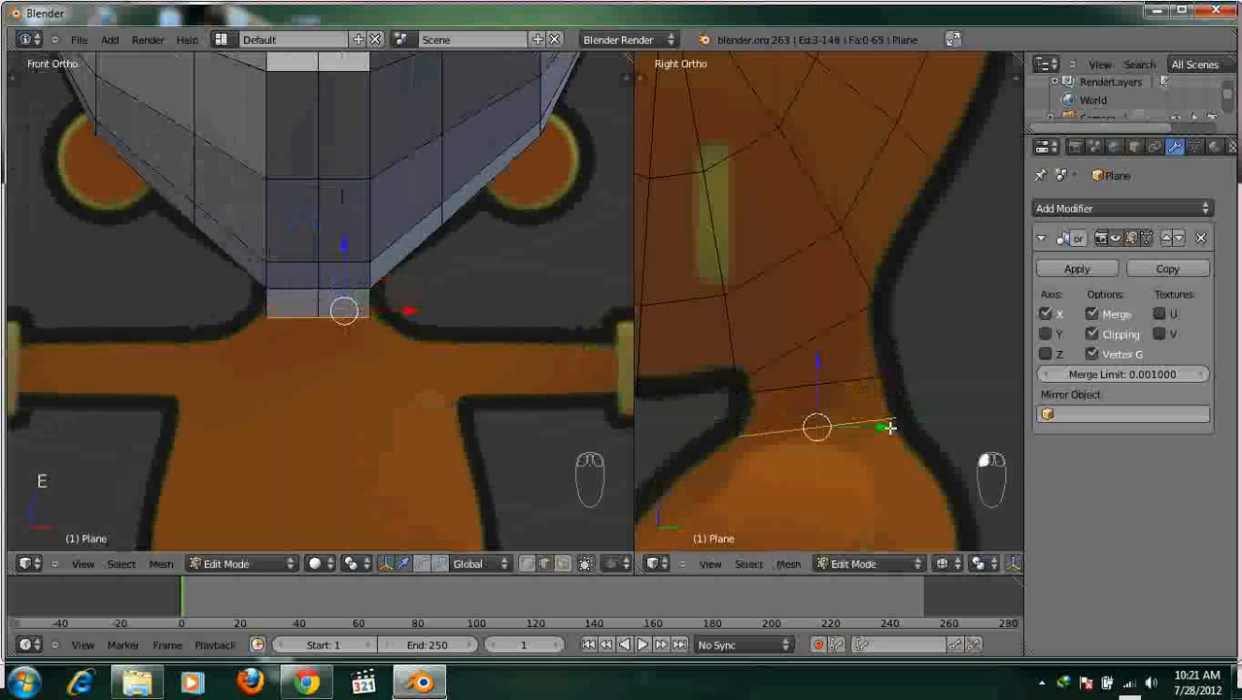
{"action": "key", "text": "r"}
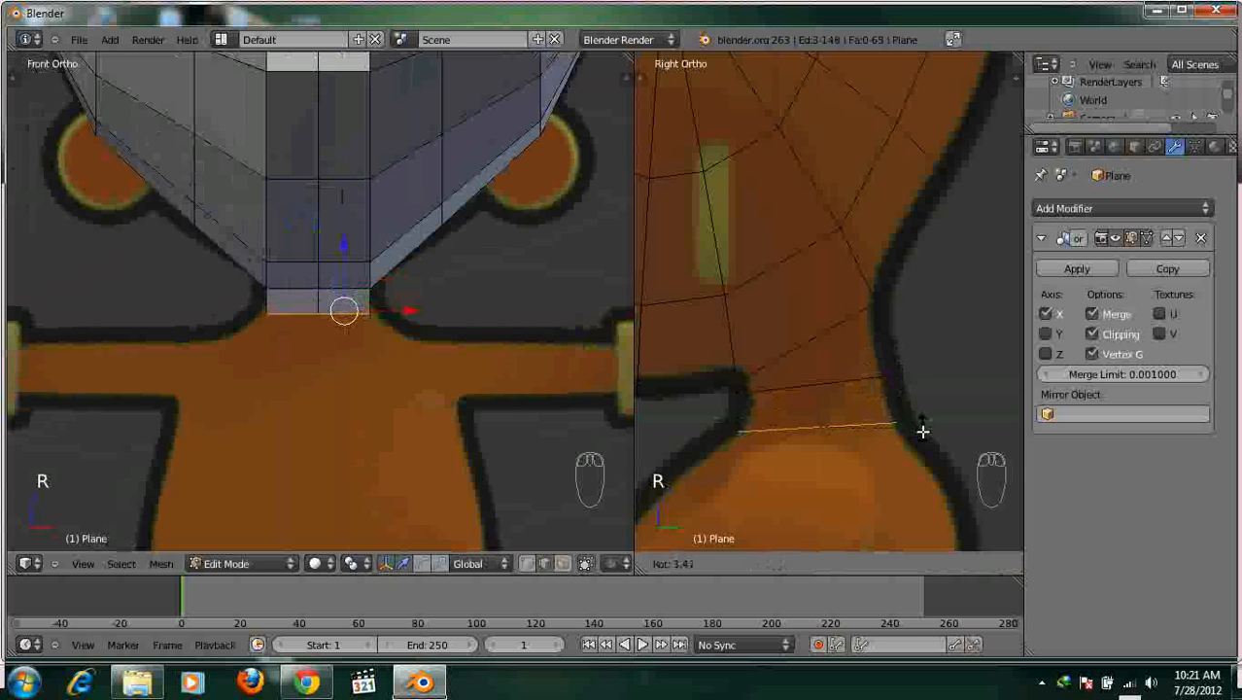
{"action": "left_click", "coordinate": [922, 430]}
{"action": "middle_click_drag", "start_coordinate": [346, 260], "coordinate": [359, 232], "text": "shift"}
{"action": "left_click_drag", "start_coordinate": [358, 231], "coordinate": [360, 240]}
{"action": "middle_click_drag", "start_coordinate": [364, 270], "coordinate": [370, 237], "text": "shift"}
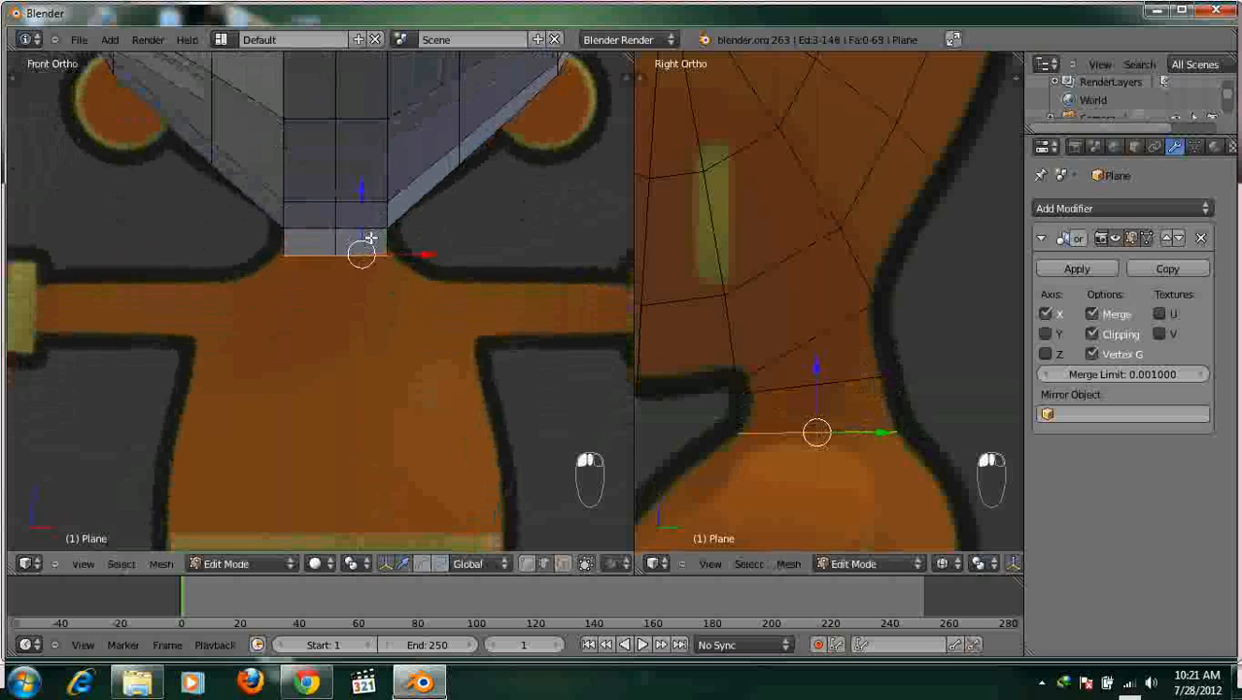
{"action": "scroll", "coordinate": [371, 237], "scroll_direction": "down", "scroll_amount": 2}
{"action": "key", "text": "e"}
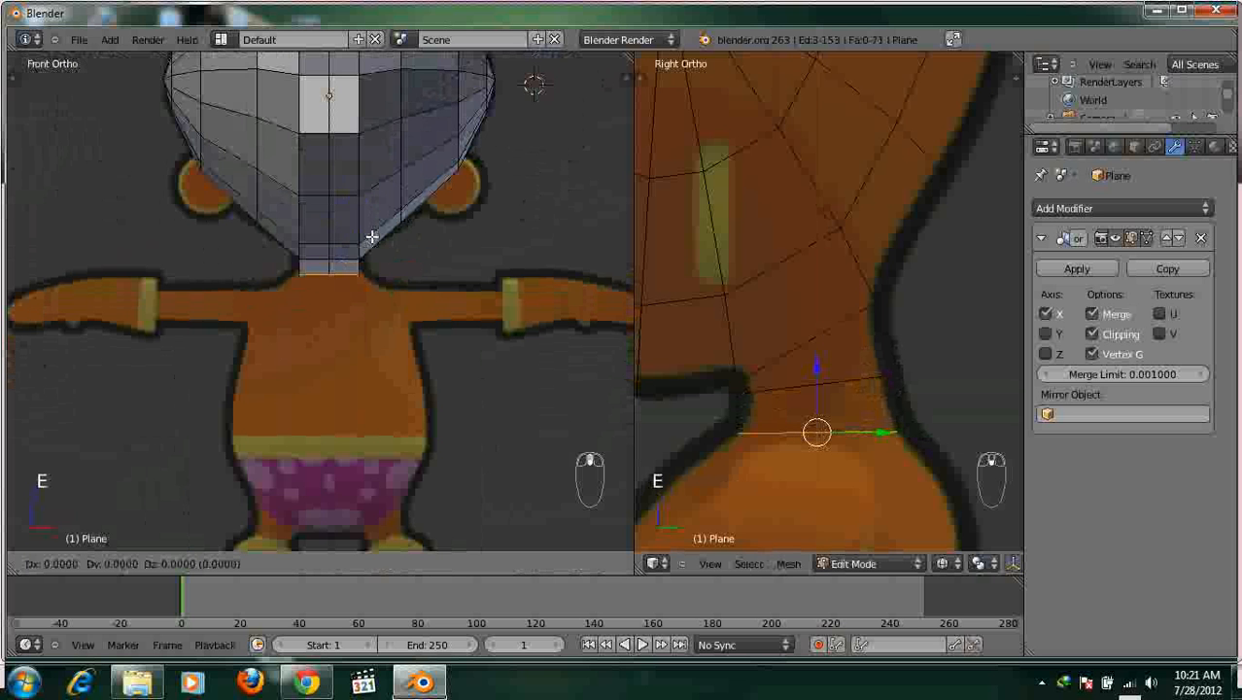
{"action": "key", "text": "z"}
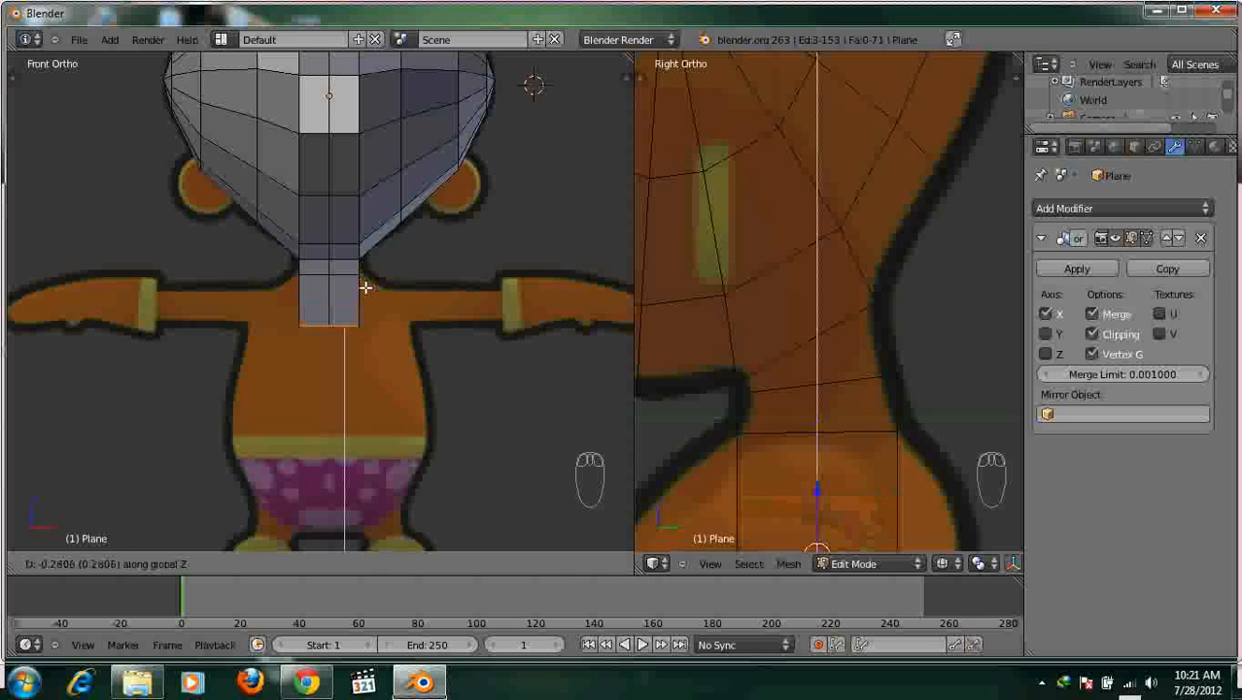
{"action": "left_click", "coordinate": [365, 287]}
{"action": "key", "text": "ctrl+z"}
Extrude the neck base loop down along Z and scale it up to shoulder width.
{"action": "key", "text": "e"}
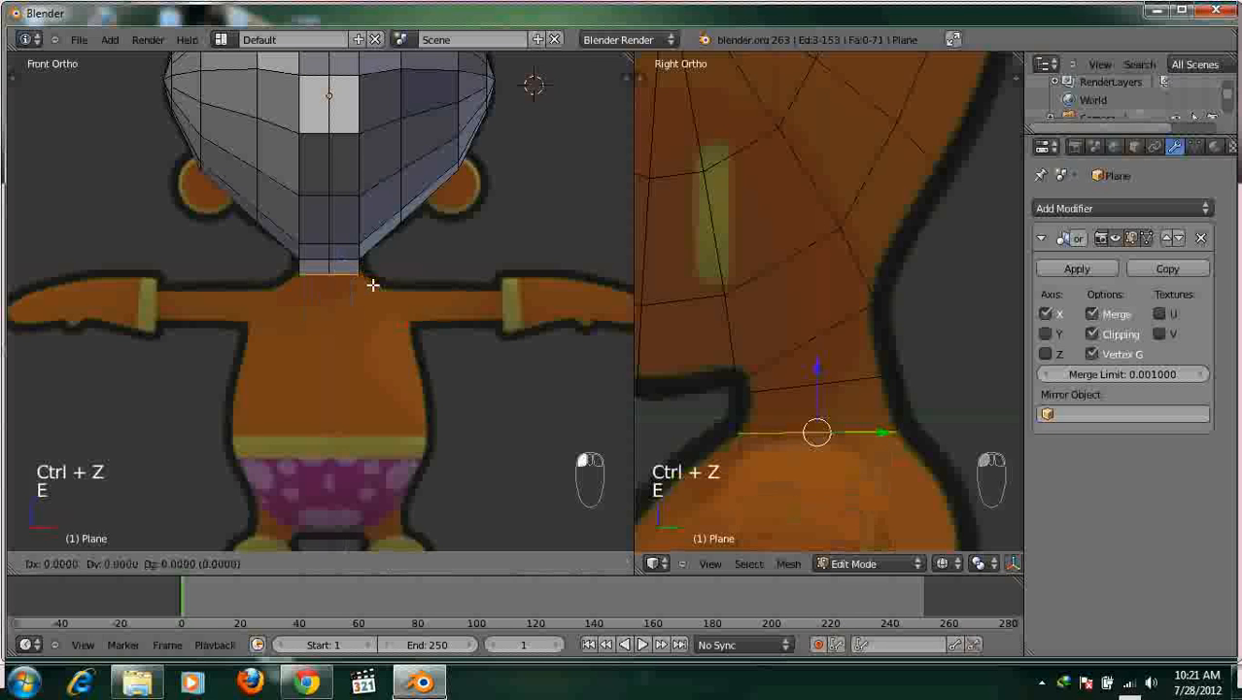
{"action": "key", "text": "z"}
{"action": "left_click", "coordinate": [374, 335]}
{"action": "key", "text": "s"}
{"action": "left_click", "coordinate": [513, 312]}
Raise the widened shoulder loop about 0.16 units along Z to the shoulder line in the front reference.
{"action": "key", "text": "e"}
{"action": "key", "text": "z"}
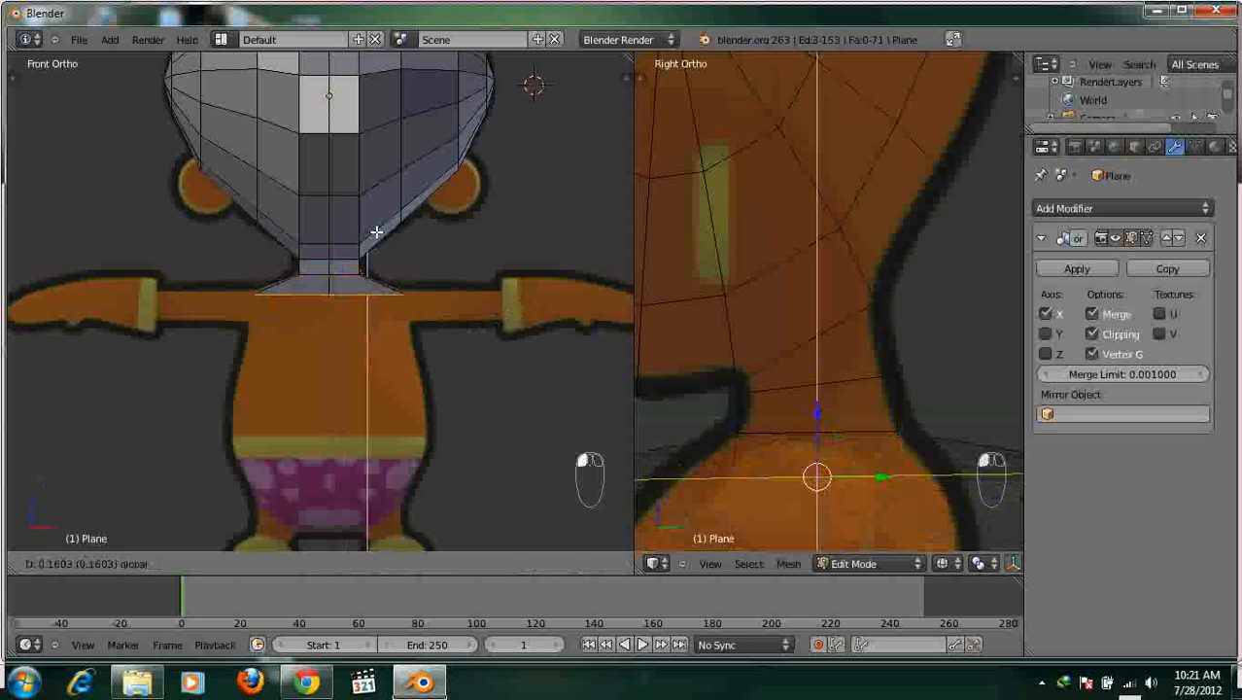
{"action": "left_click", "coordinate": [378, 232]}
Extrude the shoulder loop down along Z to mid-torso and scale the new loop to the body's width in front view.
{"action": "scroll", "coordinate": [399, 242], "scroll_direction": "down", "scroll_amount": 2, "text": "shift"}
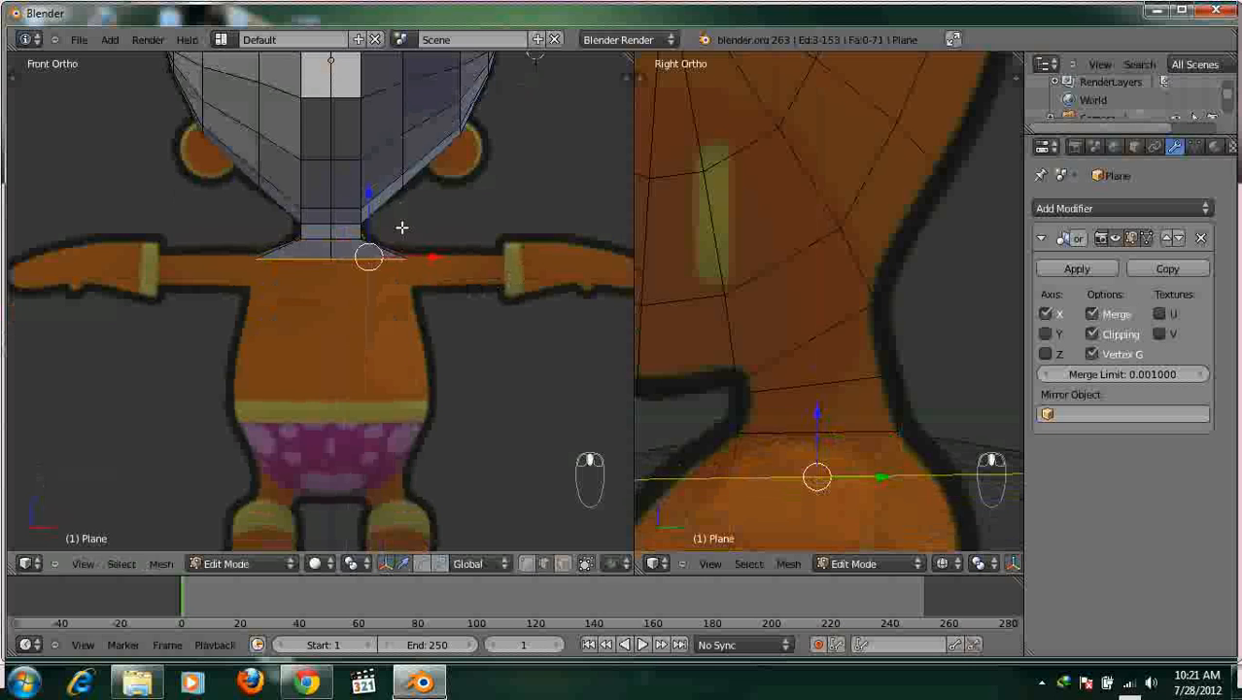
{"action": "key", "text": "e"}
{"action": "key", "text": "z"}
{"action": "left_click", "coordinate": [427, 340]}
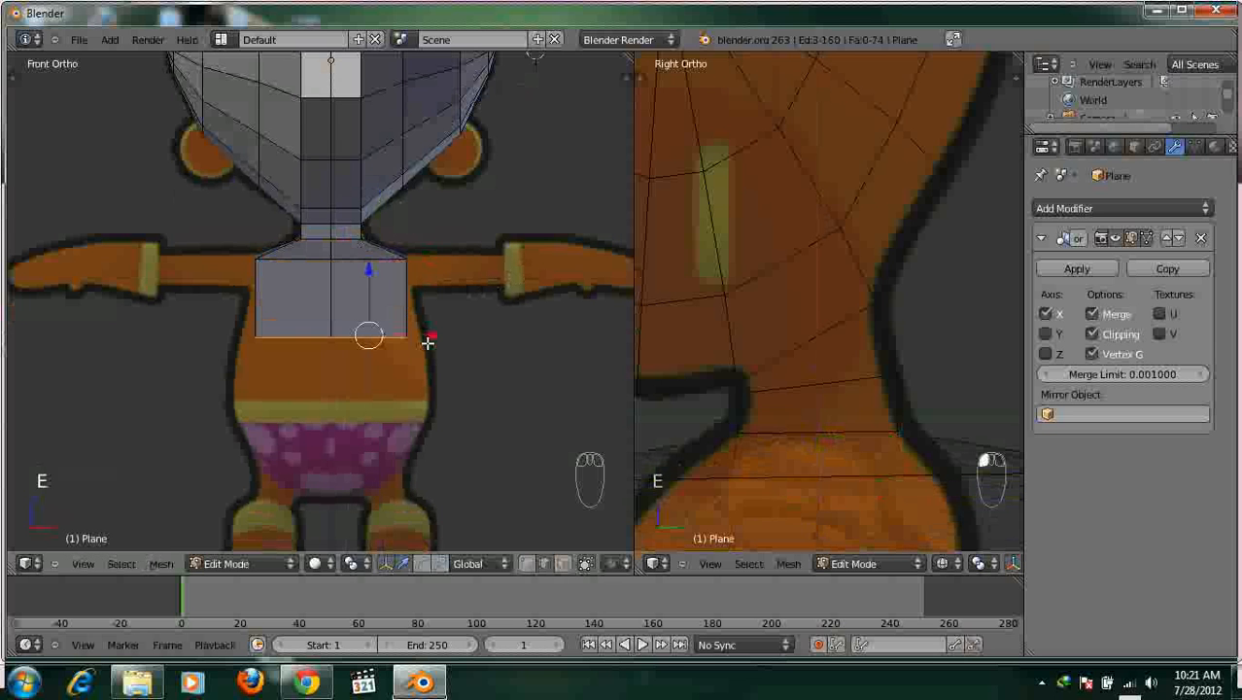
{"action": "key", "text": "s"}
{"action": "left_click", "coordinate": [476, 347]}
Enlarge the side viewport and frame the character's torso in both views.
{"action": "scroll", "coordinate": [751, 320], "scroll_direction": "down", "scroll_amount": 5}
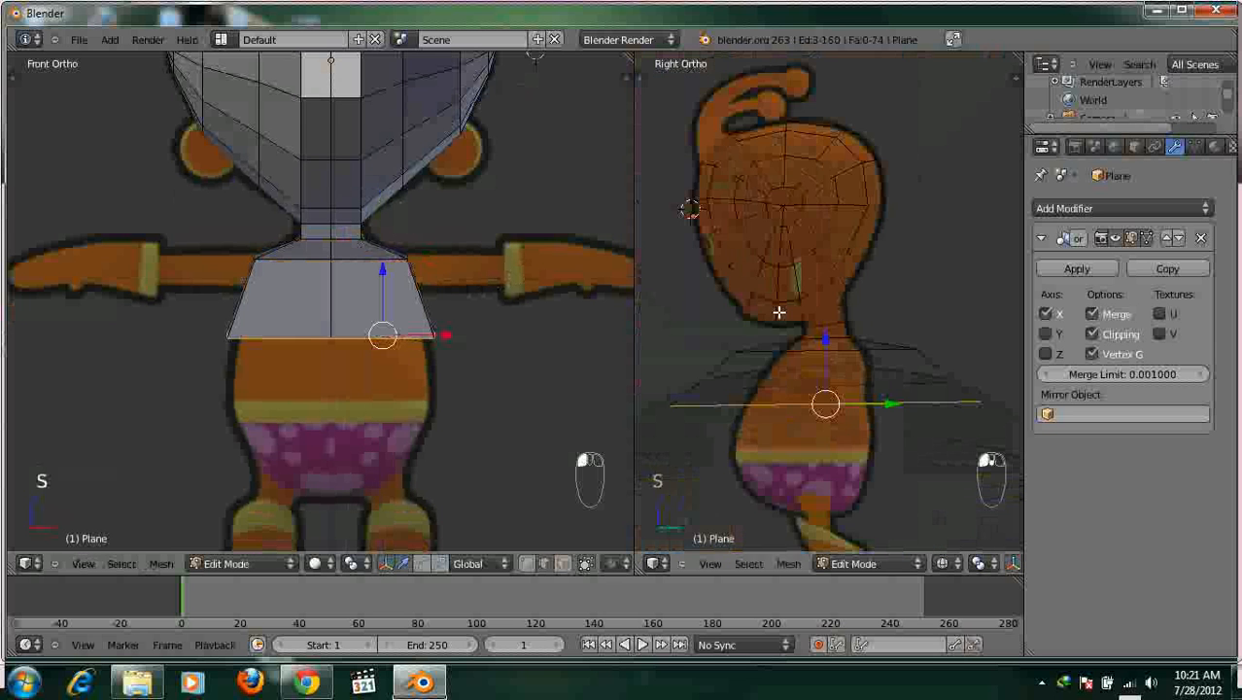
{"action": "scroll", "coordinate": [777, 292], "scroll_direction": "down", "scroll_amount": 2, "text": "shift"}
{"action": "scroll", "coordinate": [326, 245], "scroll_direction": "down", "scroll_amount": 4}
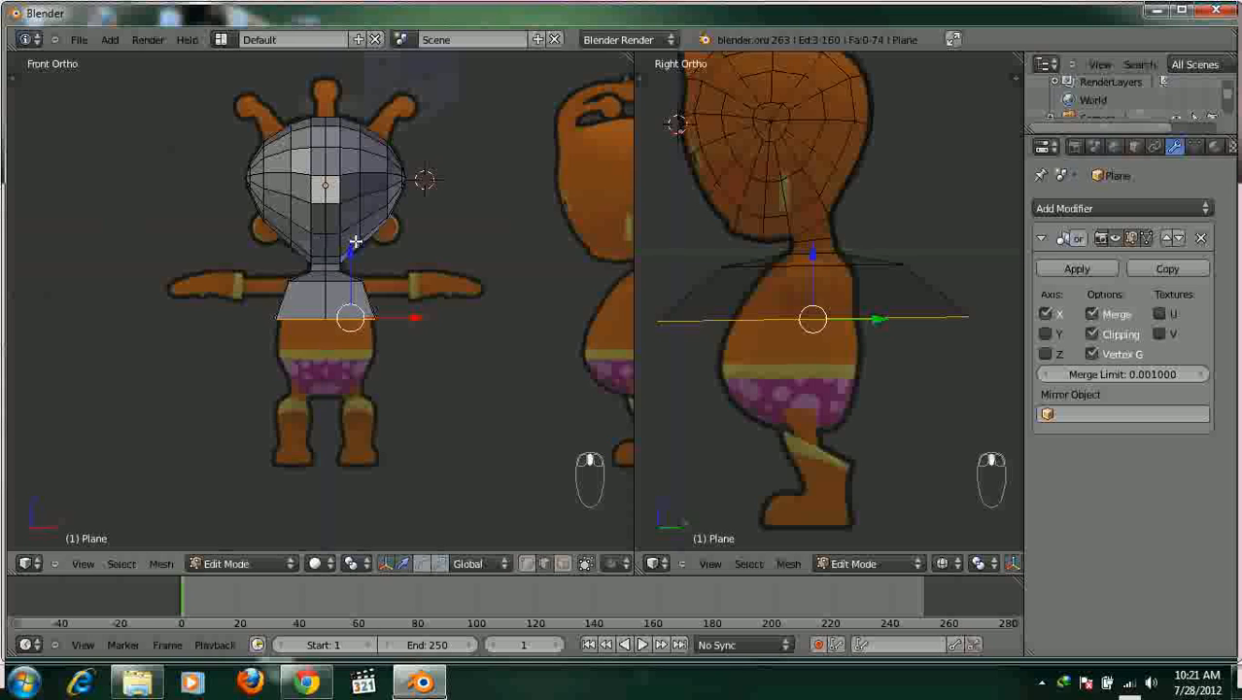
{"action": "scroll", "coordinate": [355, 241], "scroll_direction": "up", "scroll_amount": 2, "text": "shift"}
{"action": "scroll", "coordinate": [486, 292], "scroll_direction": "up", "scroll_amount": 3}
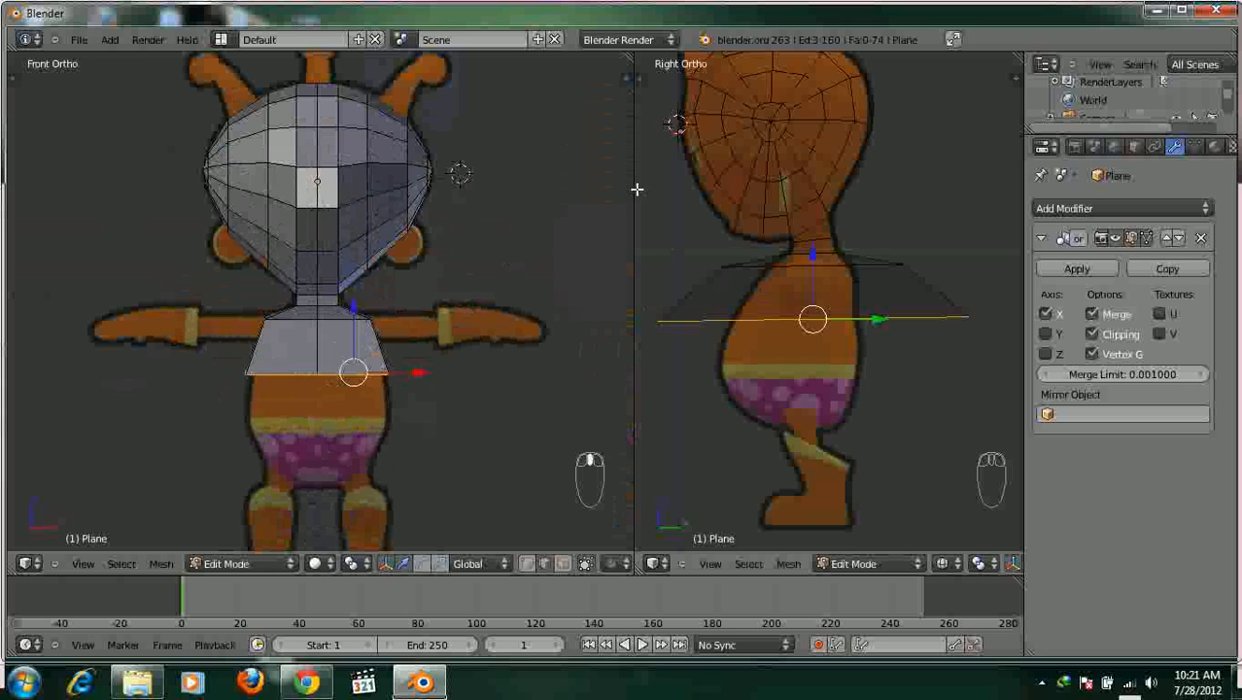
{"action": "left_click_drag", "start_coordinate": [633, 181], "coordinate": [563, 205]}
{"action": "scroll", "coordinate": [785, 297], "scroll_direction": "up", "scroll_amount": 1}
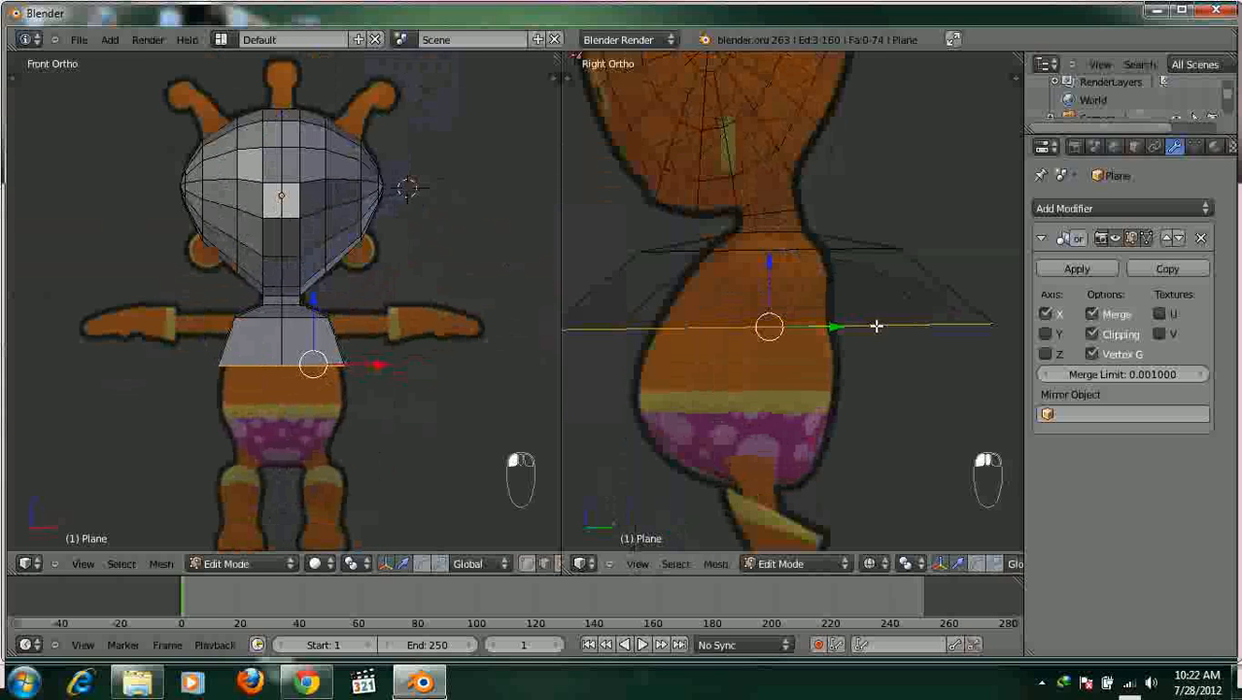
{"action": "scroll", "coordinate": [884, 329], "scroll_direction": "down", "scroll_amount": 1}
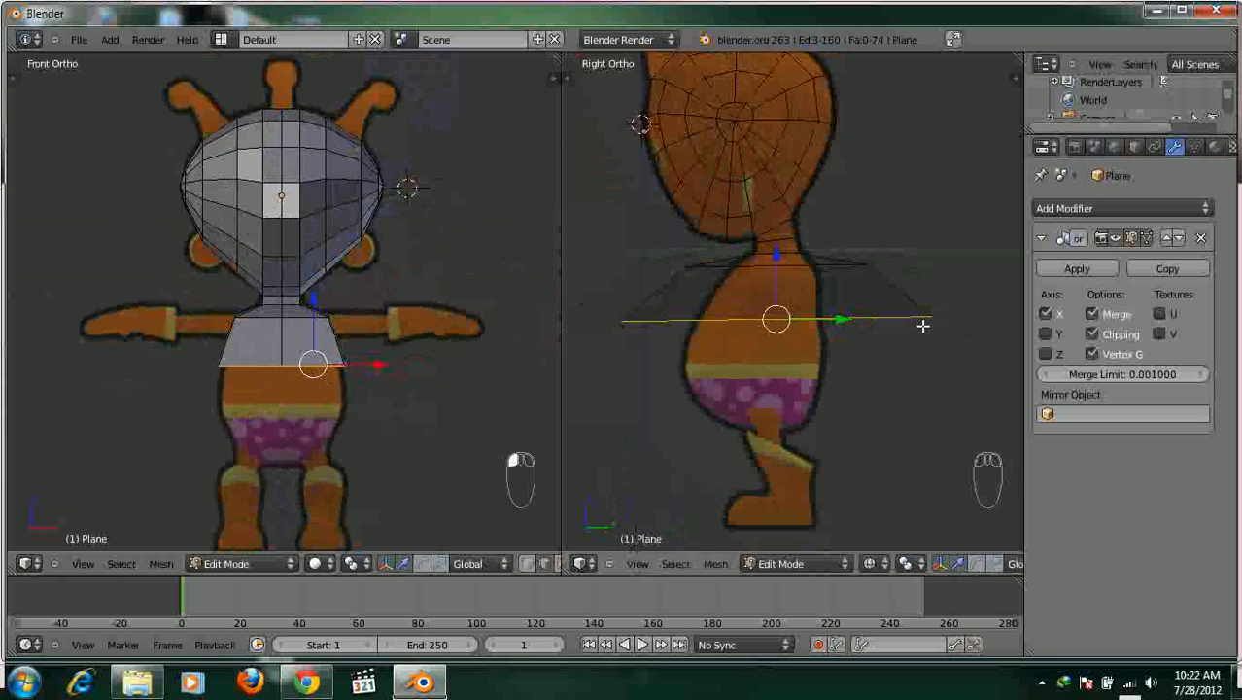
Scale the mid-torso loop down along Y to approximate the body depth in the side reference.
{"action": "key", "text": "s"}
{"action": "key", "text": "y"}
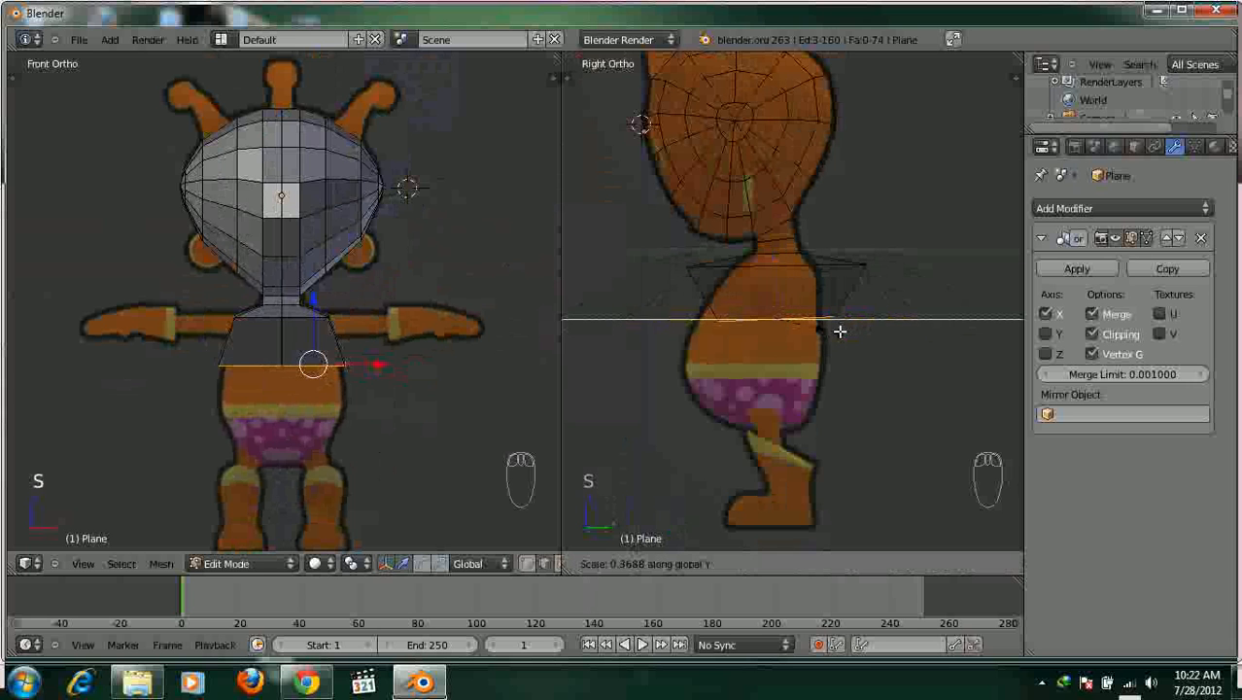
{"action": "left_click", "coordinate": [821, 268]}
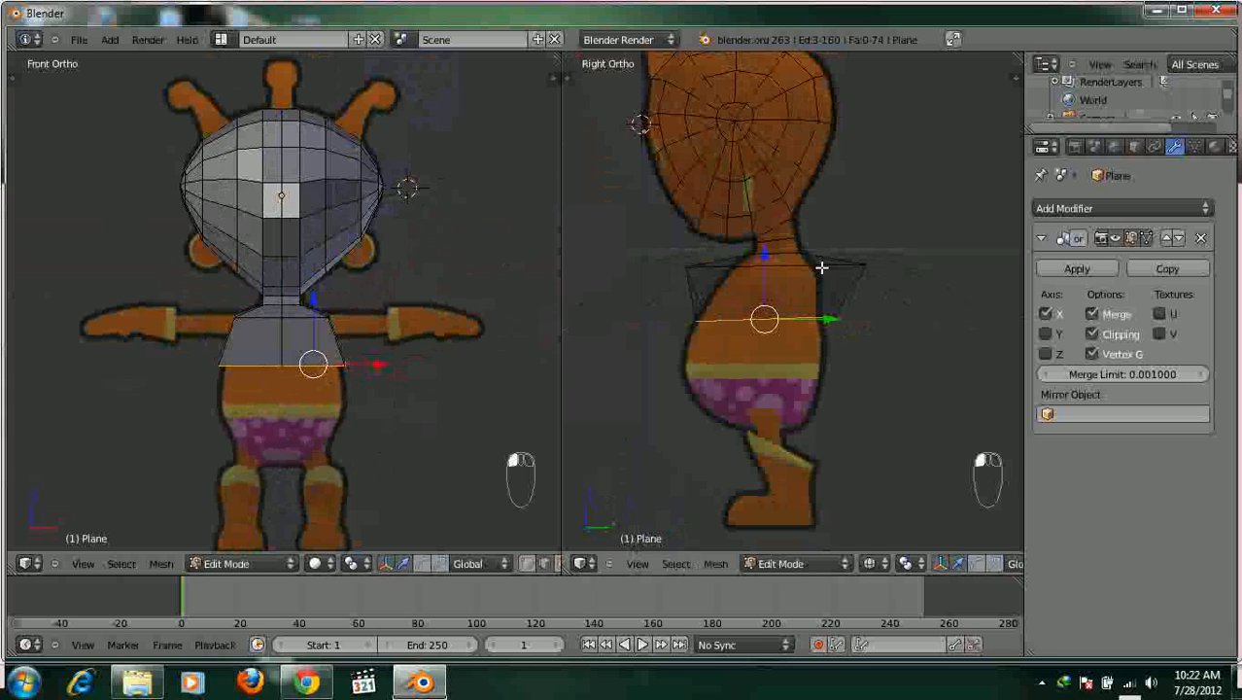
Select the shoulder edge loop and scale it along Y to about 0.45 in the side view.
{"action": "right_click", "coordinate": [822, 266], "text": "alt"}
{"action": "key", "text": "s"}
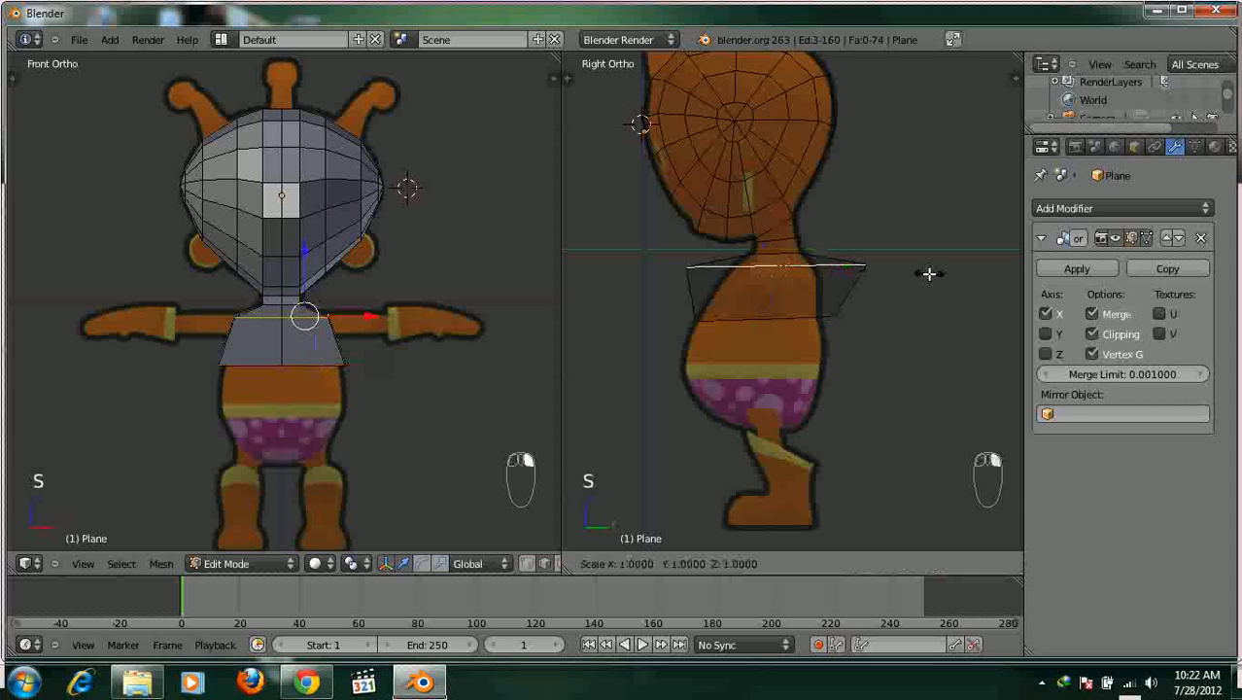
{"action": "key", "text": "y"}
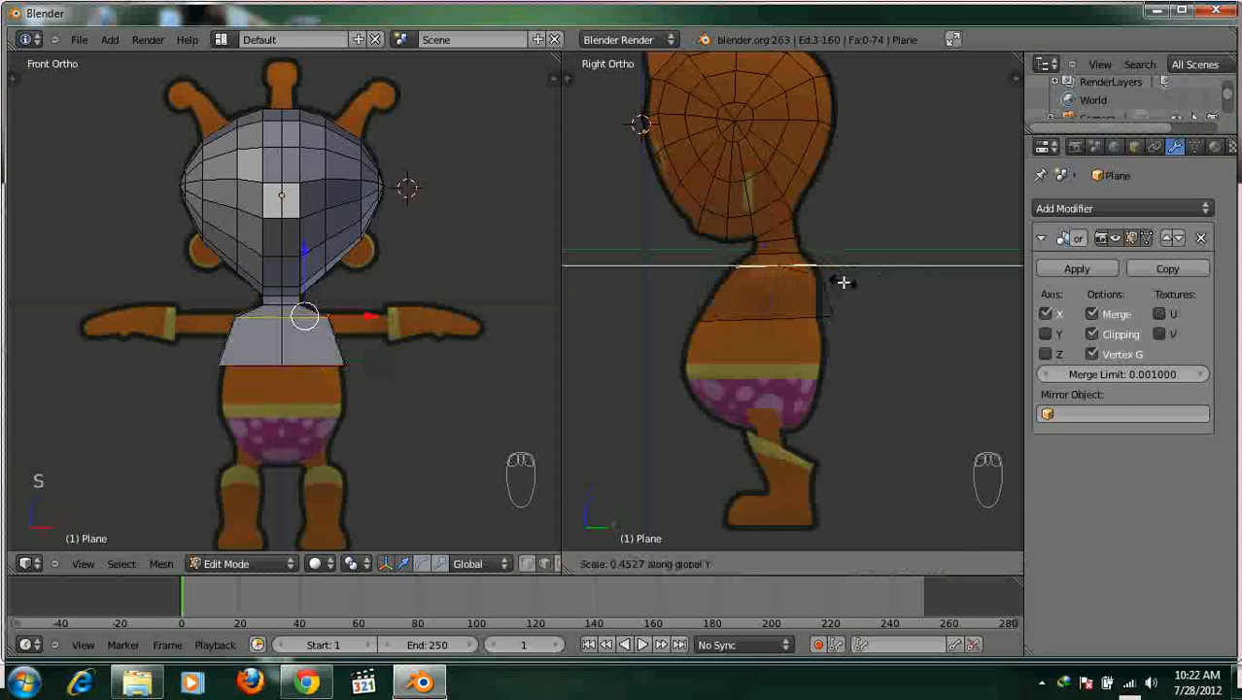
{"action": "left_click", "coordinate": [843, 279]}
Fine-tune the shoulder loop's depth along Y and shift it toward the front to fit the side outline.
{"action": "scroll", "coordinate": [844, 283], "scroll_direction": "up", "scroll_amount": 2}
{"action": "scroll", "coordinate": [907, 264], "scroll_direction": "up", "scroll_amount": 3}
{"action": "scroll", "coordinate": [907, 260], "scroll_direction": "down", "scroll_amount": 2}
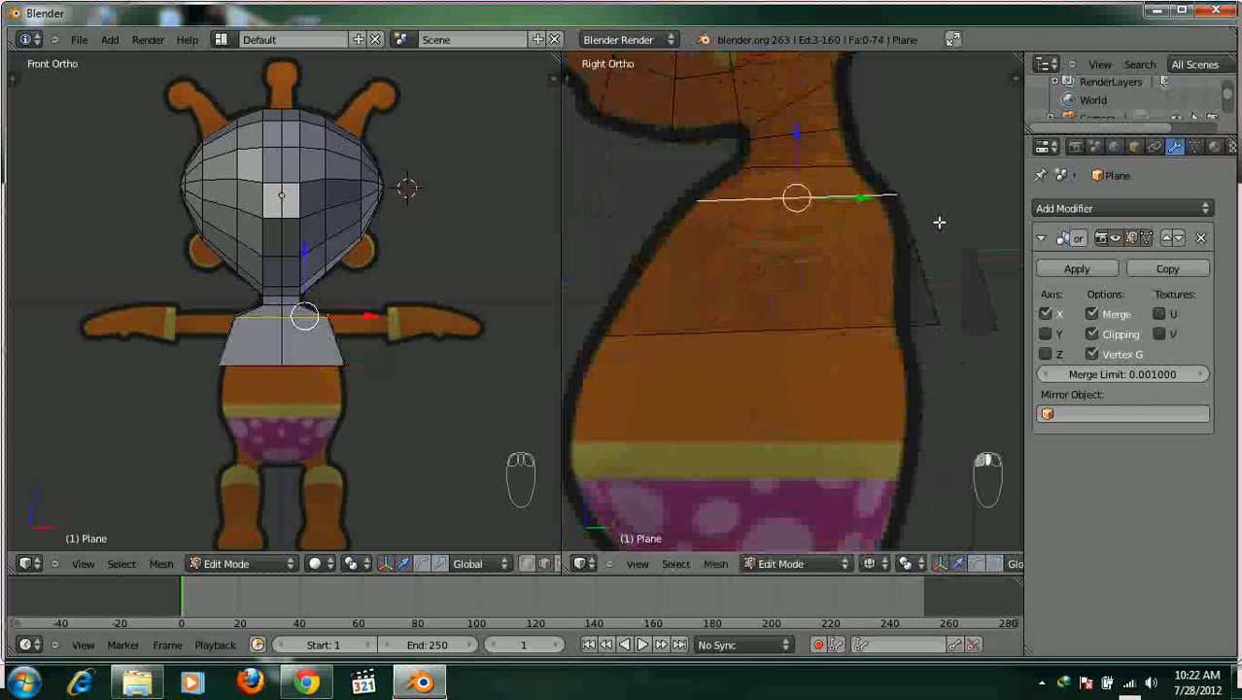
{"action": "key", "text": "s"}
{"action": "key", "text": "y"}
{"action": "left_click", "coordinate": [928, 225]}
{"action": "left_click_drag", "start_coordinate": [862, 202], "coordinate": [905, 320]}
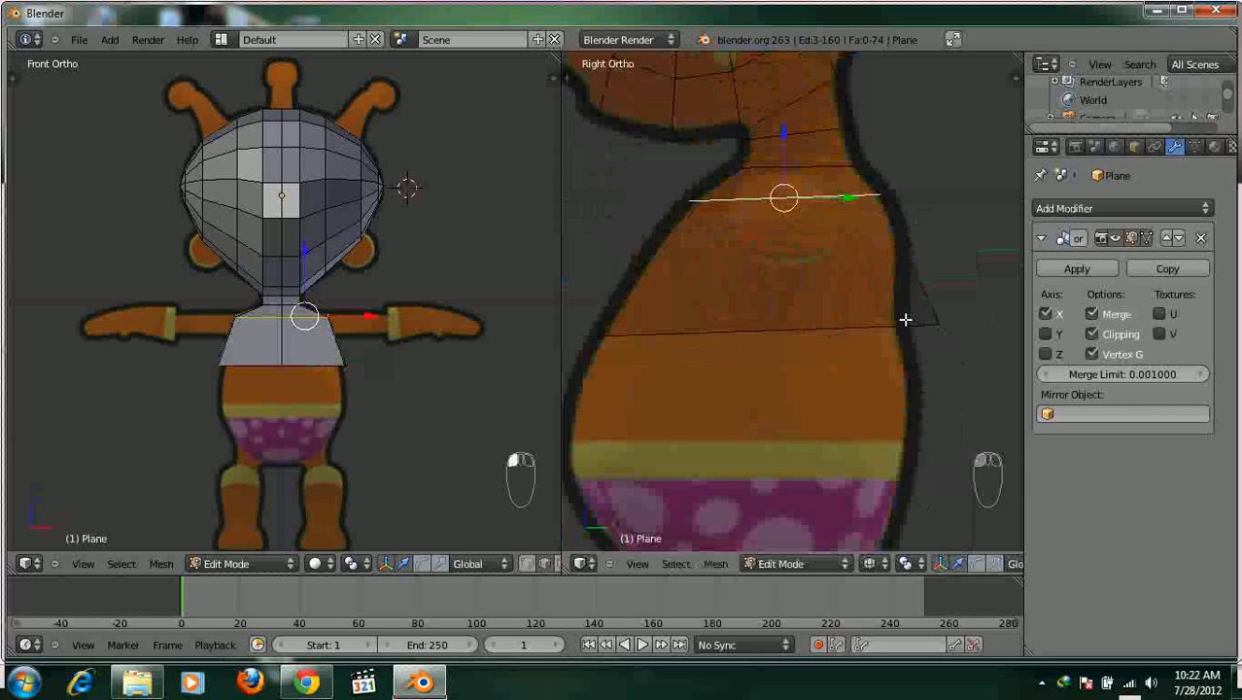
Select the open mid-torso loop, narrow it along Y, and rotate it level in the side view.
{"action": "right_click", "coordinate": [905, 320]}
{"action": "key", "text": "s"}
{"action": "key", "text": "y"}
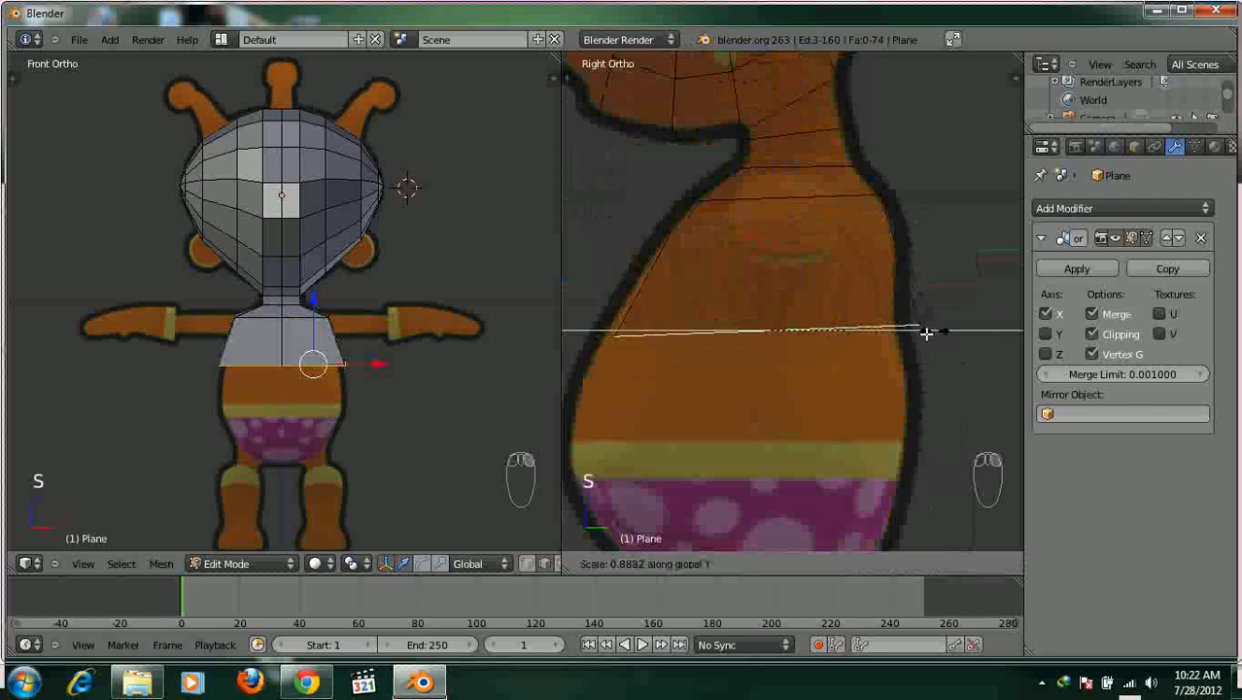
{"action": "left_click", "coordinate": [928, 332]}
{"action": "key", "text": "r"}
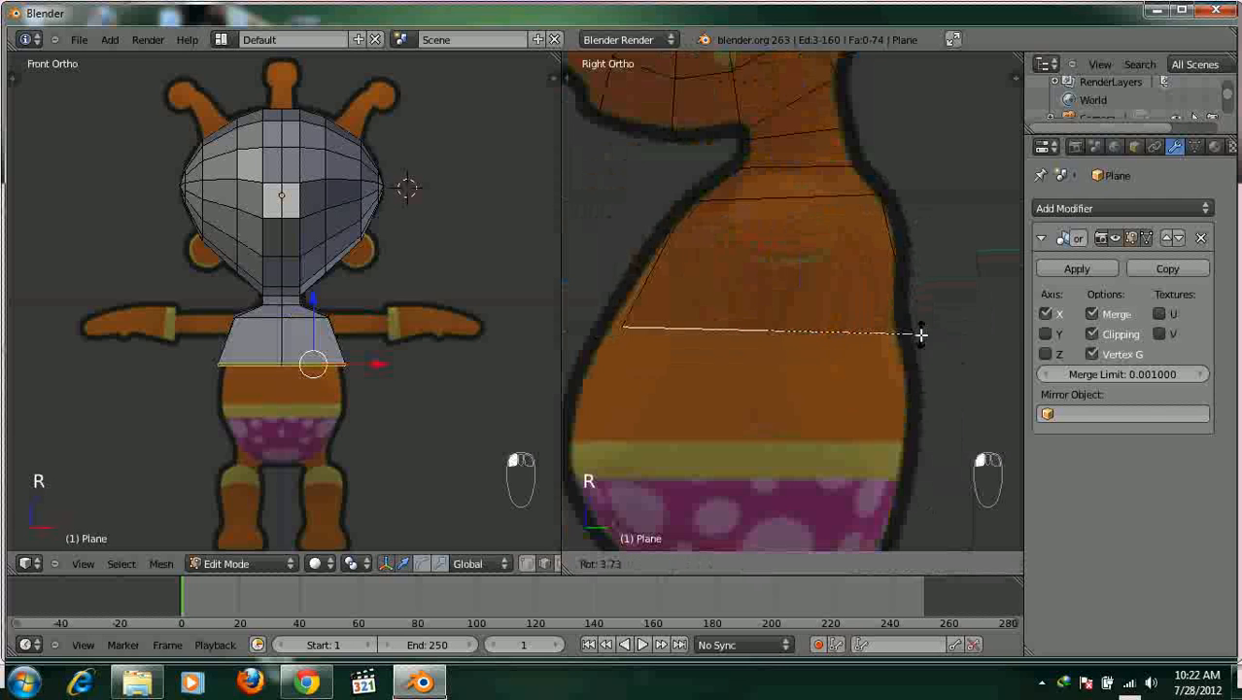
{"action": "left_click", "coordinate": [851, 334]}
{"action": "left_click", "coordinate": [851, 333]}
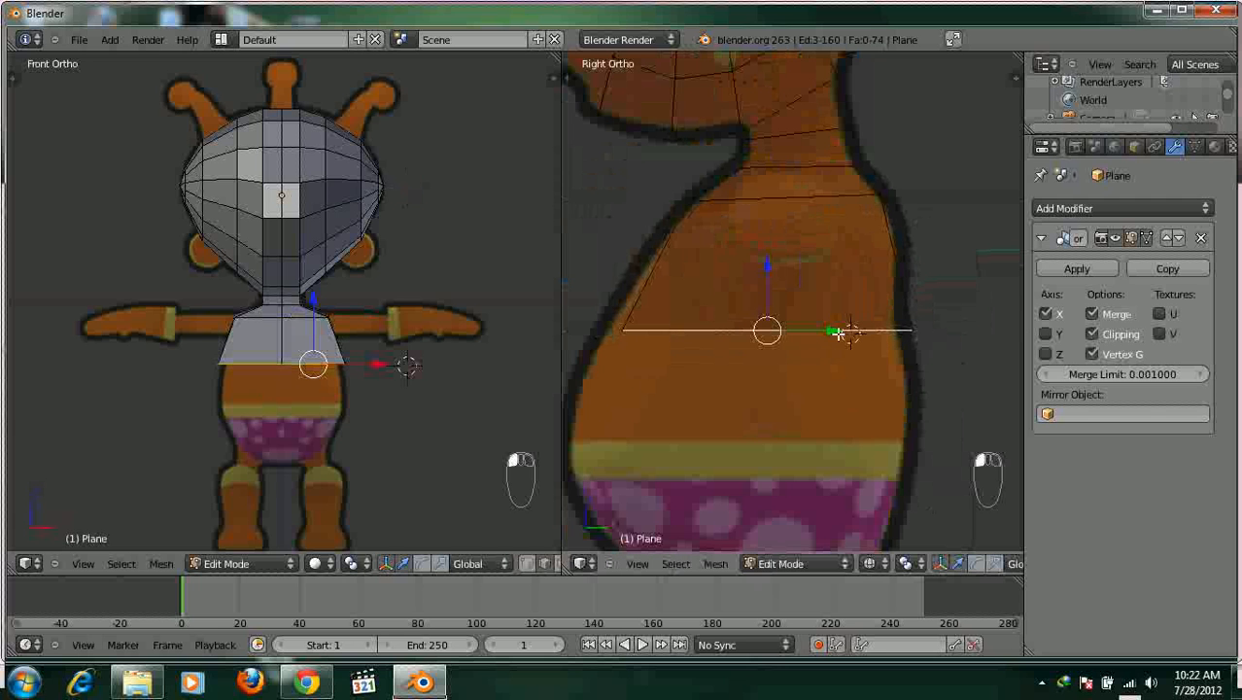
Raise the mid-torso loop slightly and shift it toward the front to fit the side outline.
{"action": "left_click_drag", "start_coordinate": [833, 331], "coordinate": [810, 332]}
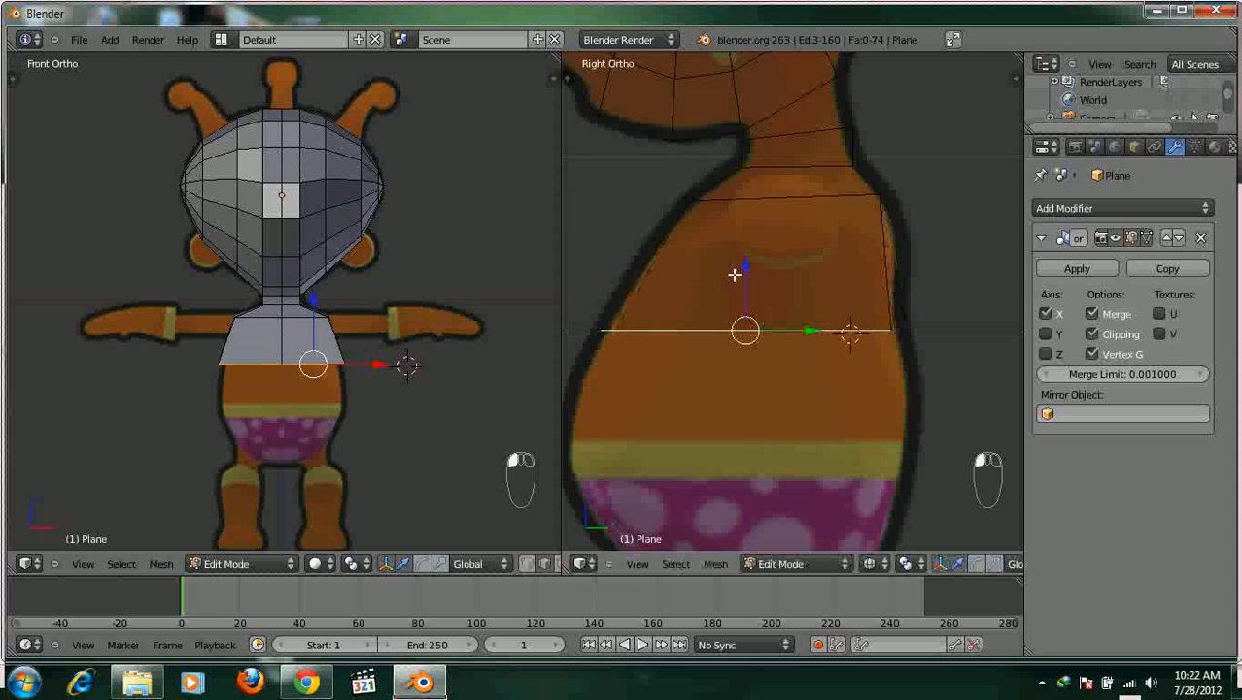
{"action": "left_click_drag", "start_coordinate": [743, 266], "coordinate": [751, 251]}
{"action": "left_click_drag", "start_coordinate": [809, 317], "coordinate": [821, 318]}
{"action": "left_click", "coordinate": [767, 253]}
{"action": "left_click_drag", "start_coordinate": [754, 251], "coordinate": [754, 234]}
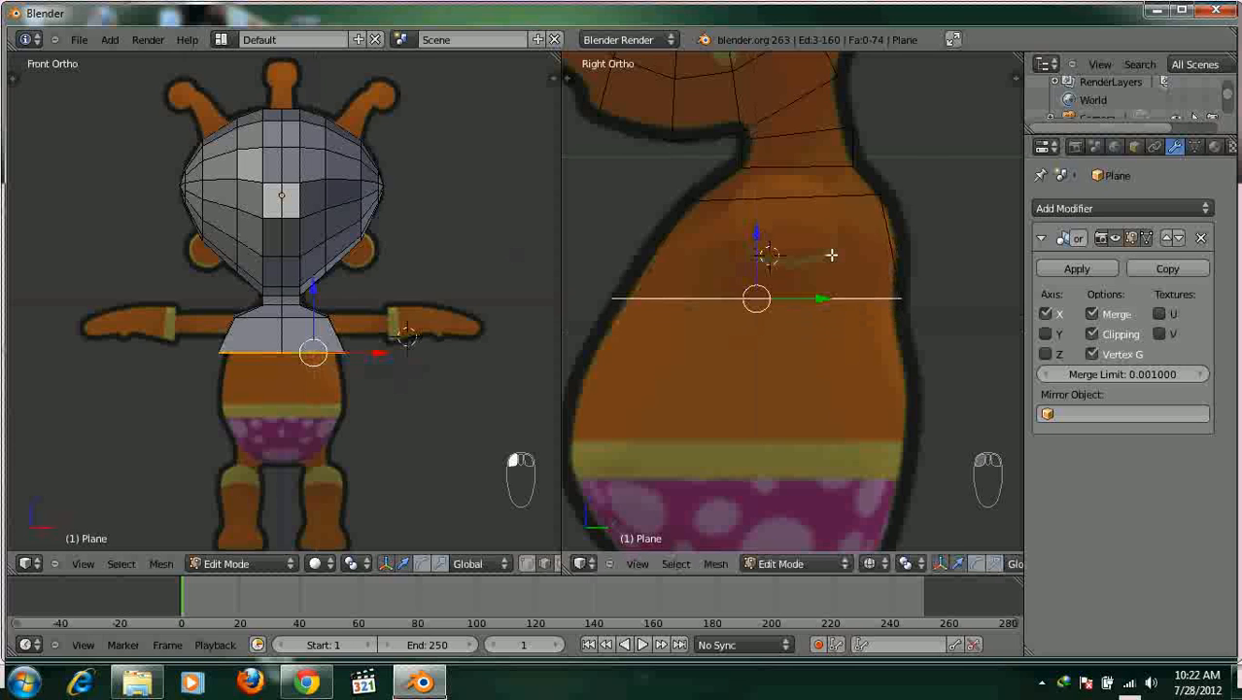
Extrude the mid-torso loop down about 0.39 along Z to just above the waistband, then enlarge it and shift it forward to fit the side outline.
{"action": "middle_click_drag", "start_coordinate": [831, 255], "coordinate": [833, 195], "text": "shift"}
{"action": "key", "text": "e"}
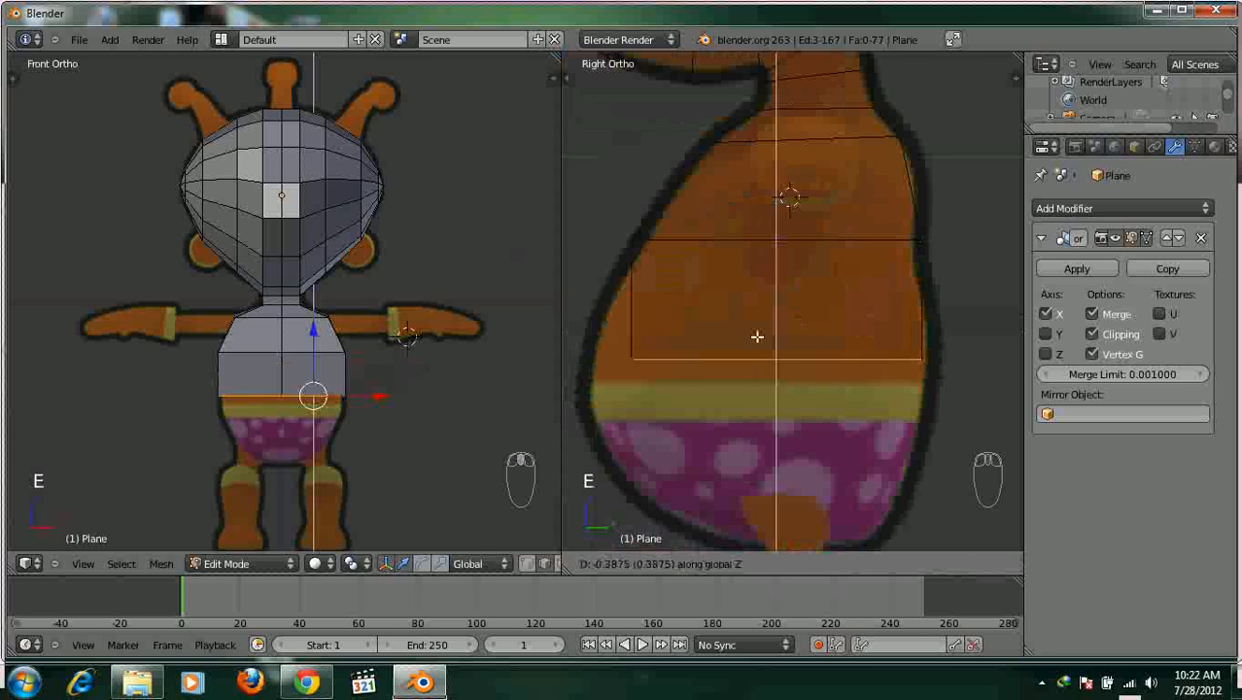
{"action": "left_click", "coordinate": [757, 336]}
{"action": "key", "text": "s"}
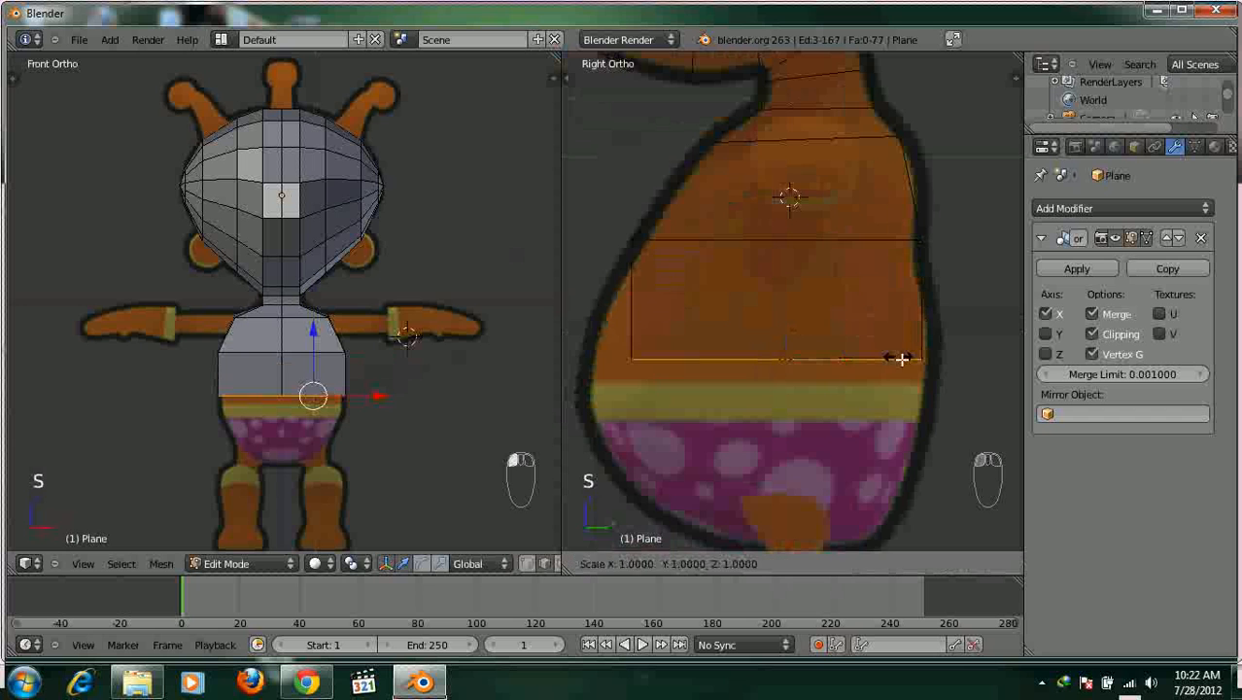
{"action": "left_click", "coordinate": [926, 366]}
{"action": "left_click_drag", "start_coordinate": [845, 361], "coordinate": [832, 362]}
Select the mid-torso loop and narrow it to the body outline in the see-through front view.
{"action": "middle_click_drag", "start_coordinate": [876, 348], "coordinate": [889, 307], "text": "shift"}
{"action": "right_click", "coordinate": [295, 350], "text": "alt"}
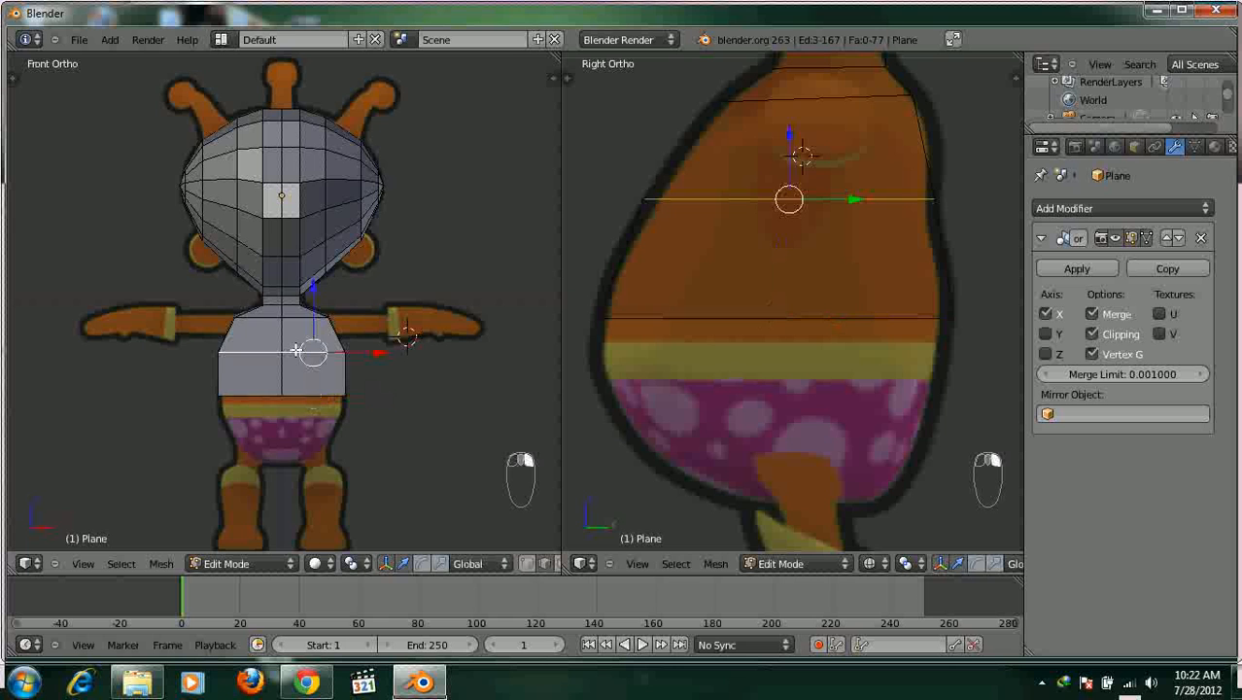
{"action": "key", "text": "alt+z"}
{"action": "scroll", "coordinate": [505, 379], "scroll_direction": "up", "scroll_amount": 3}
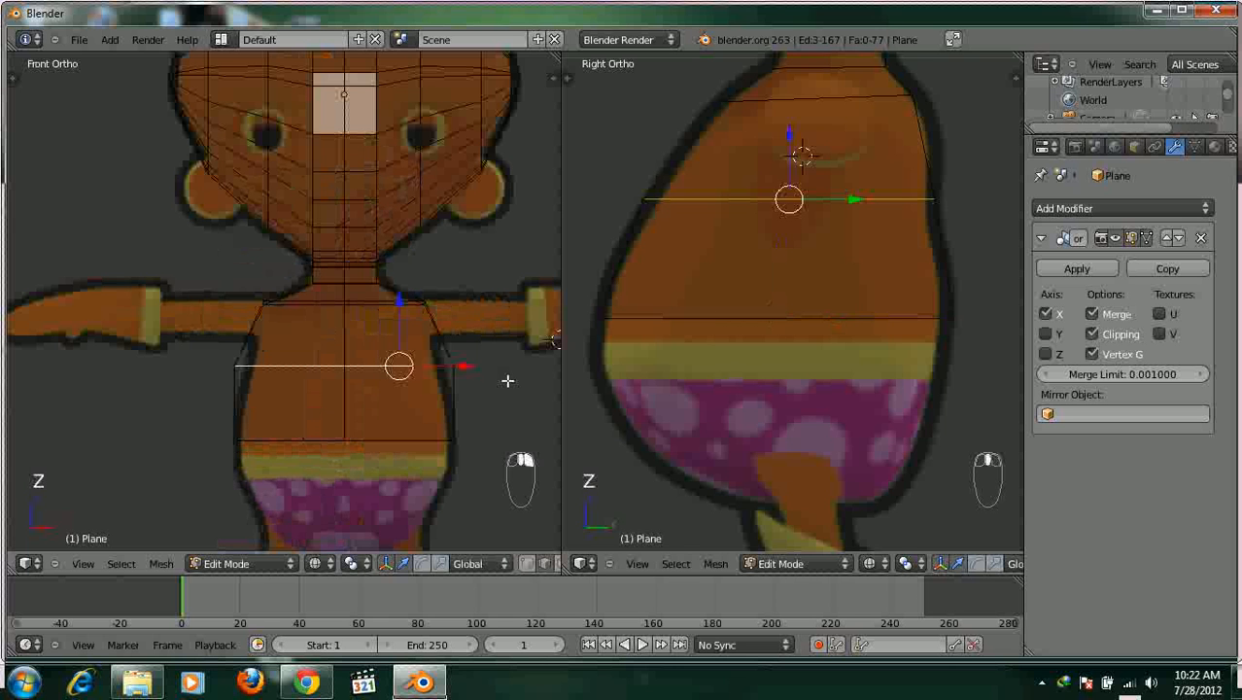
{"action": "key", "text": "s"}
{"action": "left_click", "coordinate": [465, 386]}
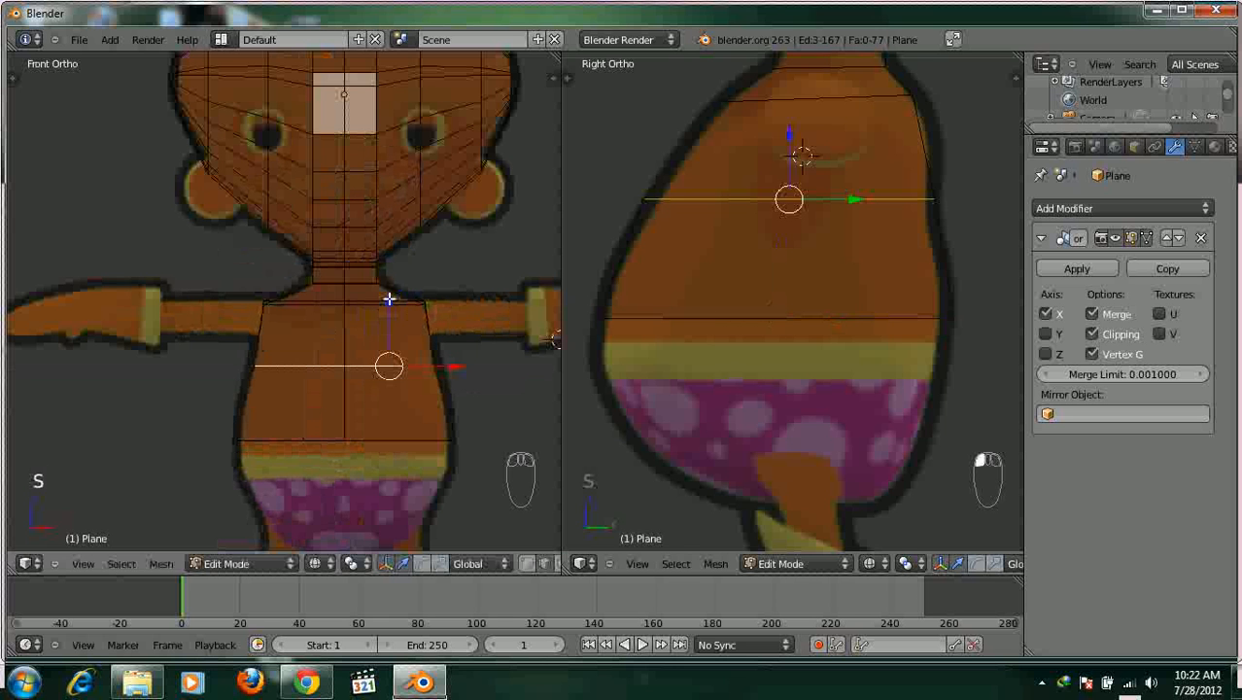
Select the shoulder loop, scale it down along X to match the front reference, and clear the selection.
{"action": "right_click", "coordinate": [389, 301], "text": "alt"}
{"action": "key", "text": "s"}
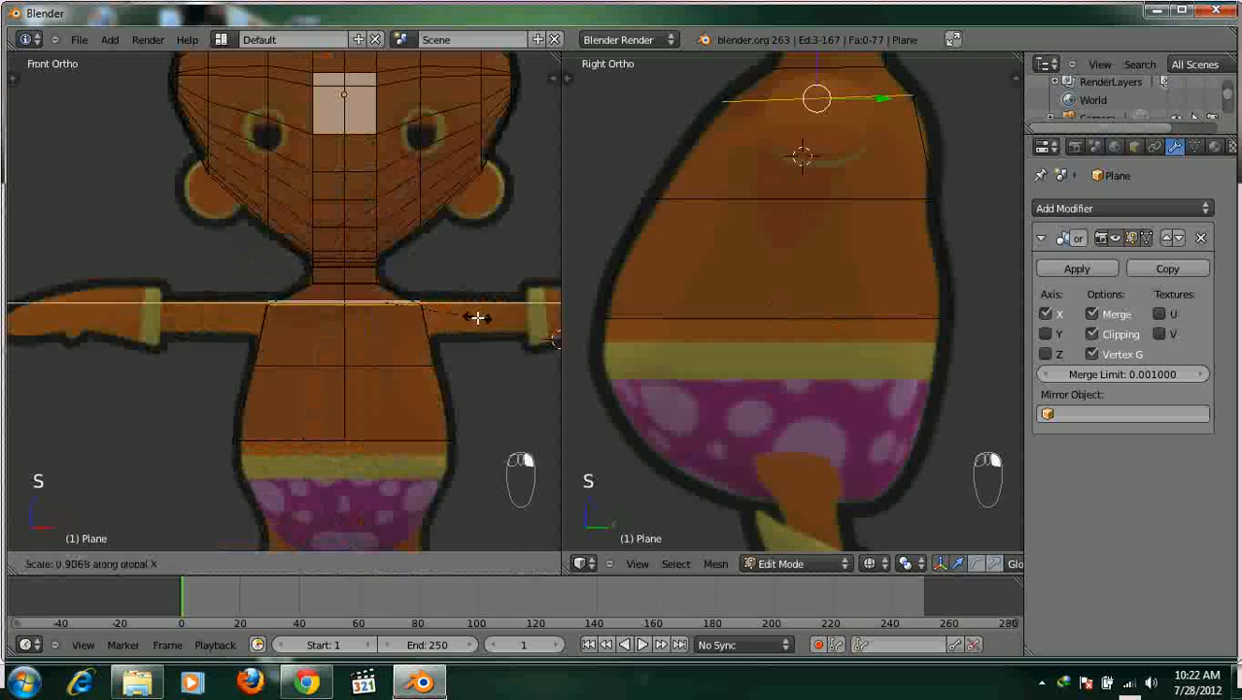
{"action": "left_click", "coordinate": [463, 315]}
{"action": "scroll", "coordinate": [767, 343], "scroll_direction": "down", "scroll_amount": 3, "text": "shift"}
{"action": "key", "text": "a"}
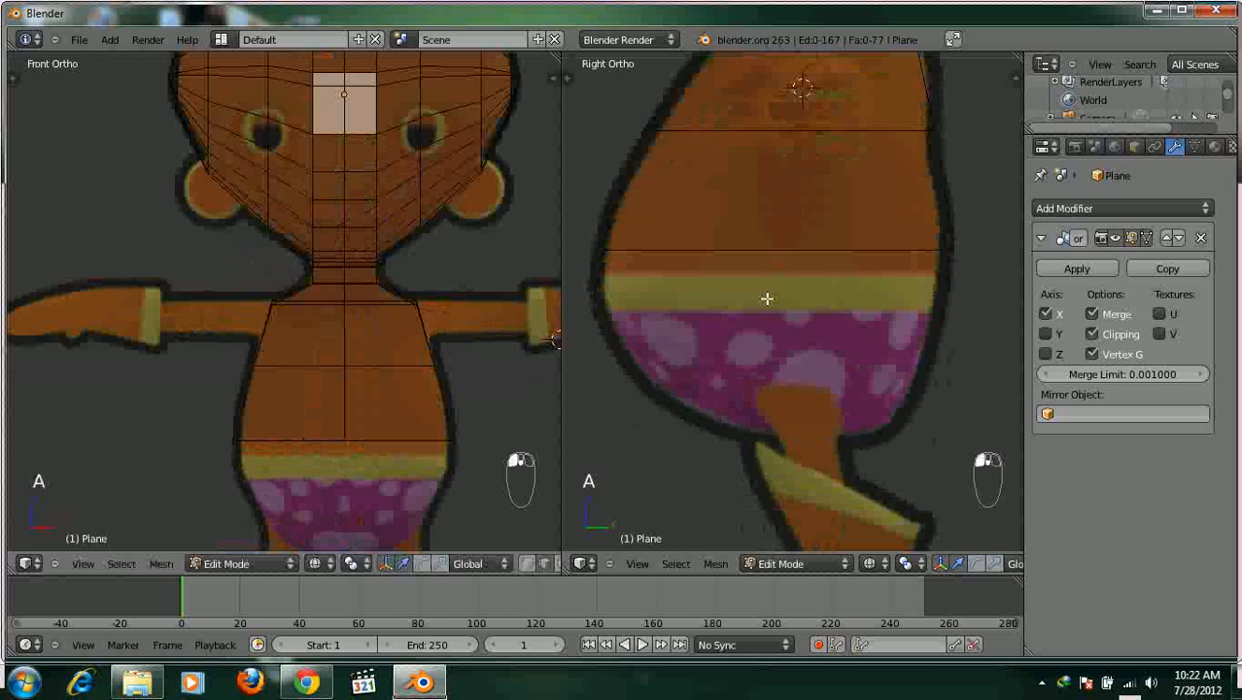
Extrude the loop above the waistband straight down to the middle of the shorts and scale the new loop down along Y.
{"action": "right_click", "coordinate": [762, 254], "text": "alt"}
{"action": "scroll", "coordinate": [824, 277], "scroll_direction": "down", "scroll_amount": 2, "text": "shift"}
{"action": "scroll", "coordinate": [824, 278], "scroll_direction": "down", "scroll_amount": 2, "text": "shift"}
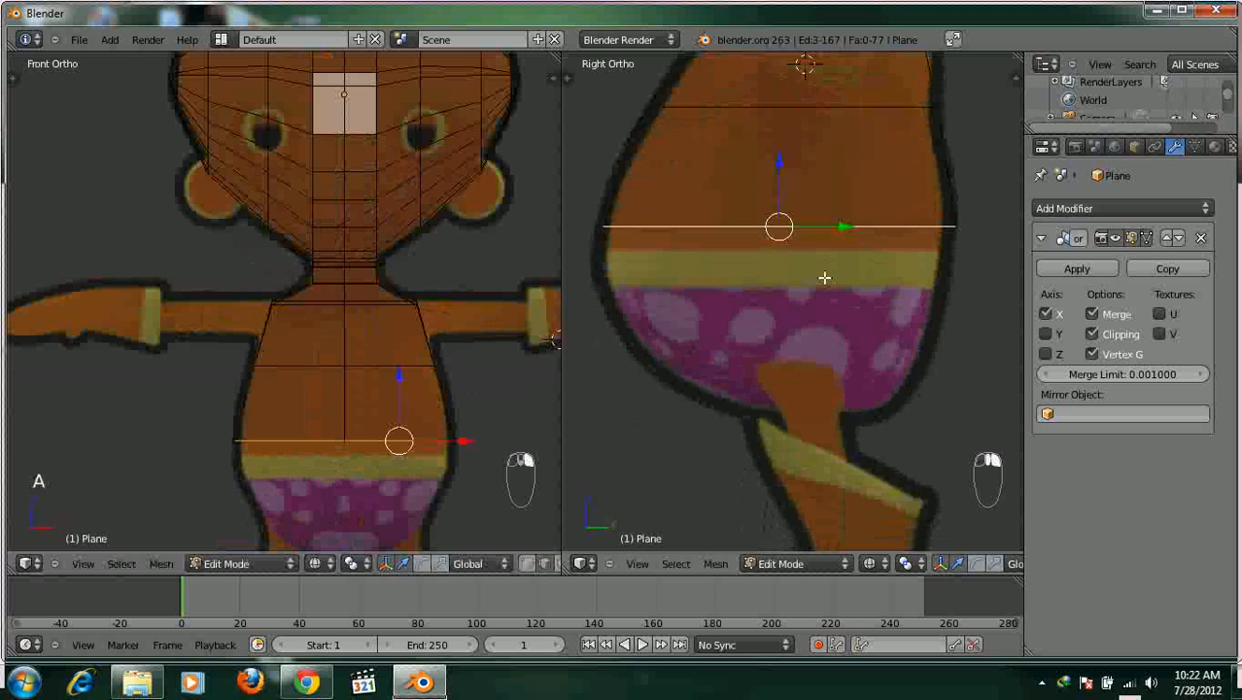
{"action": "key", "text": "e"}
{"action": "key", "text": "z"}
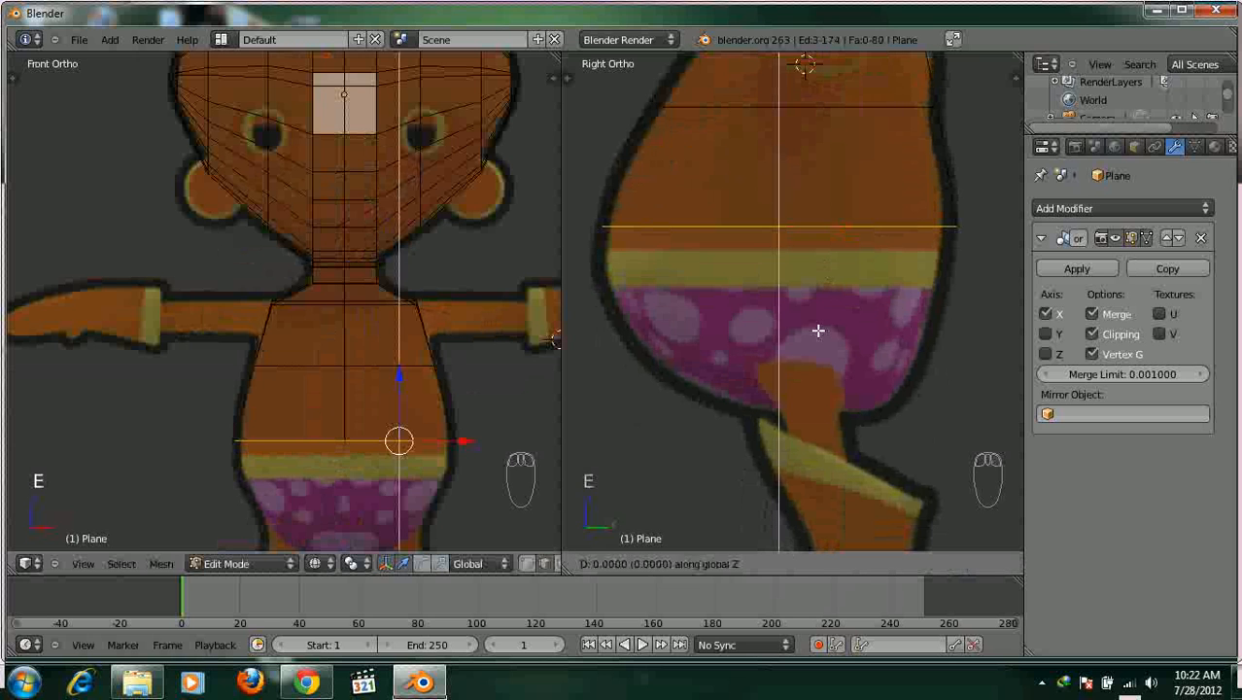
{"action": "left_click", "coordinate": [819, 388]}
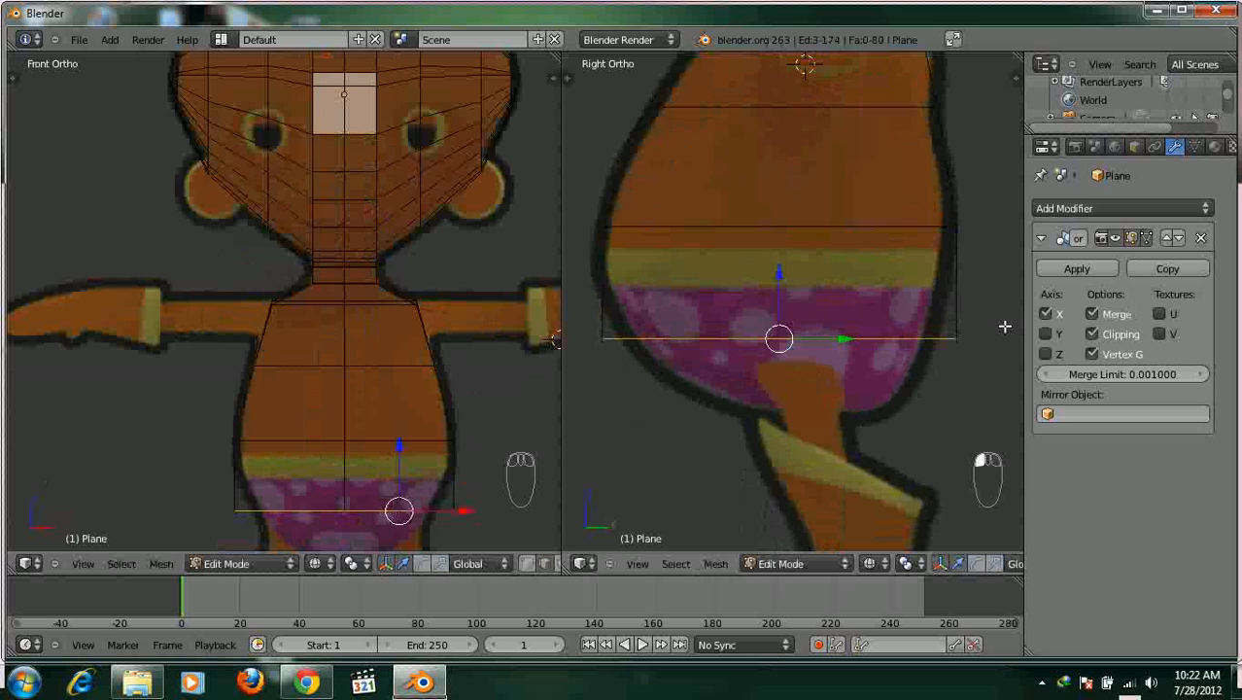
{"action": "key", "text": "s"}
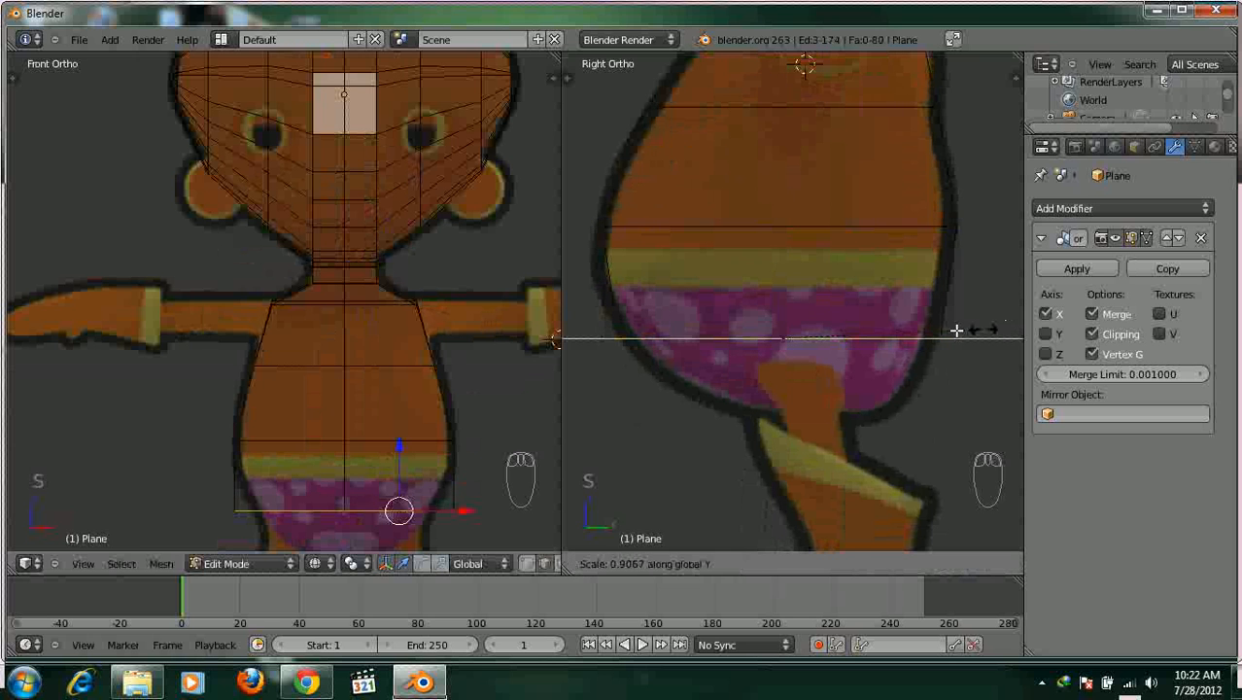
{"action": "left_click", "coordinate": [963, 330]}
Scale the loop at mid-shorts down along X to match the hip width in the front reference.
{"action": "middle_click_drag", "start_coordinate": [444, 376], "coordinate": [464, 331], "text": "shift"}
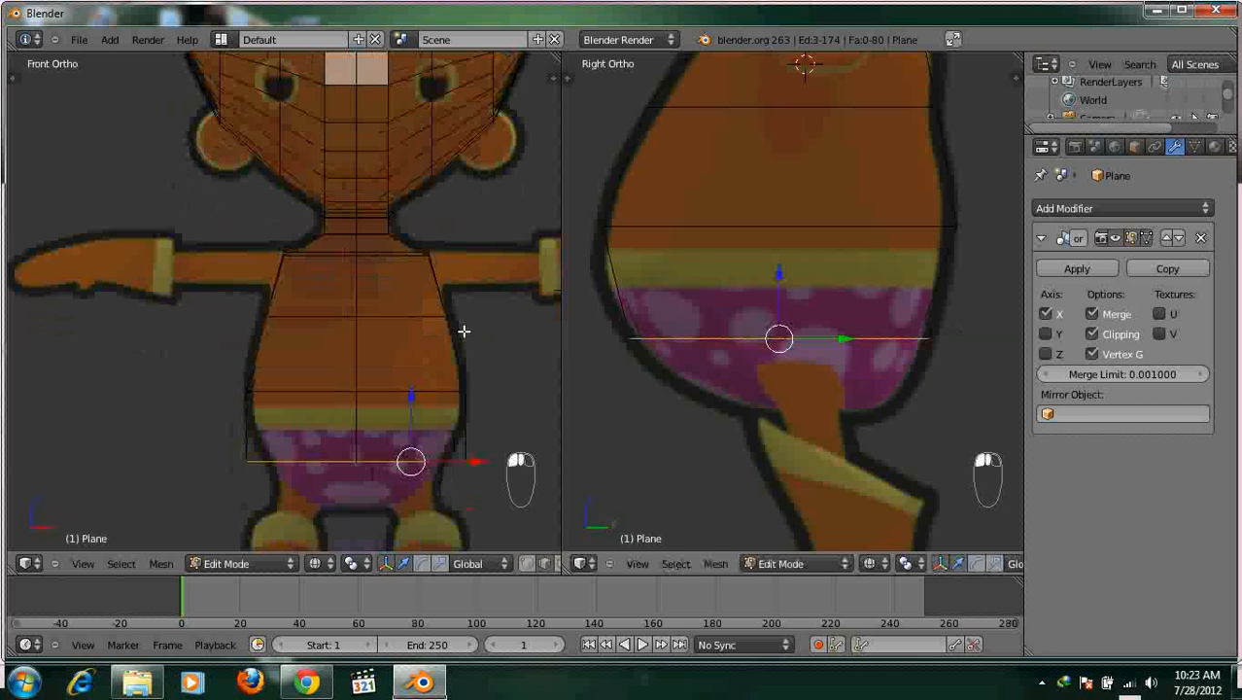
{"action": "scroll", "coordinate": [483, 353], "scroll_direction": "up", "scroll_amount": 3}
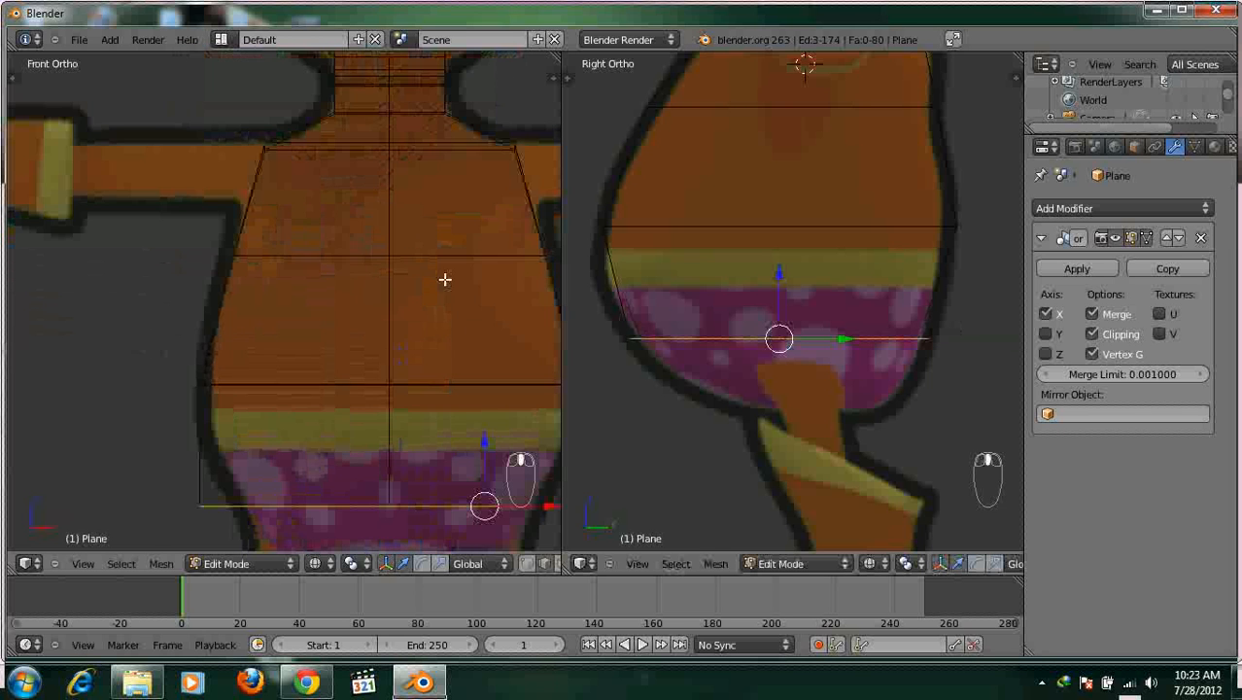
{"action": "key", "text": "s"}
{"action": "key", "text": "x"}
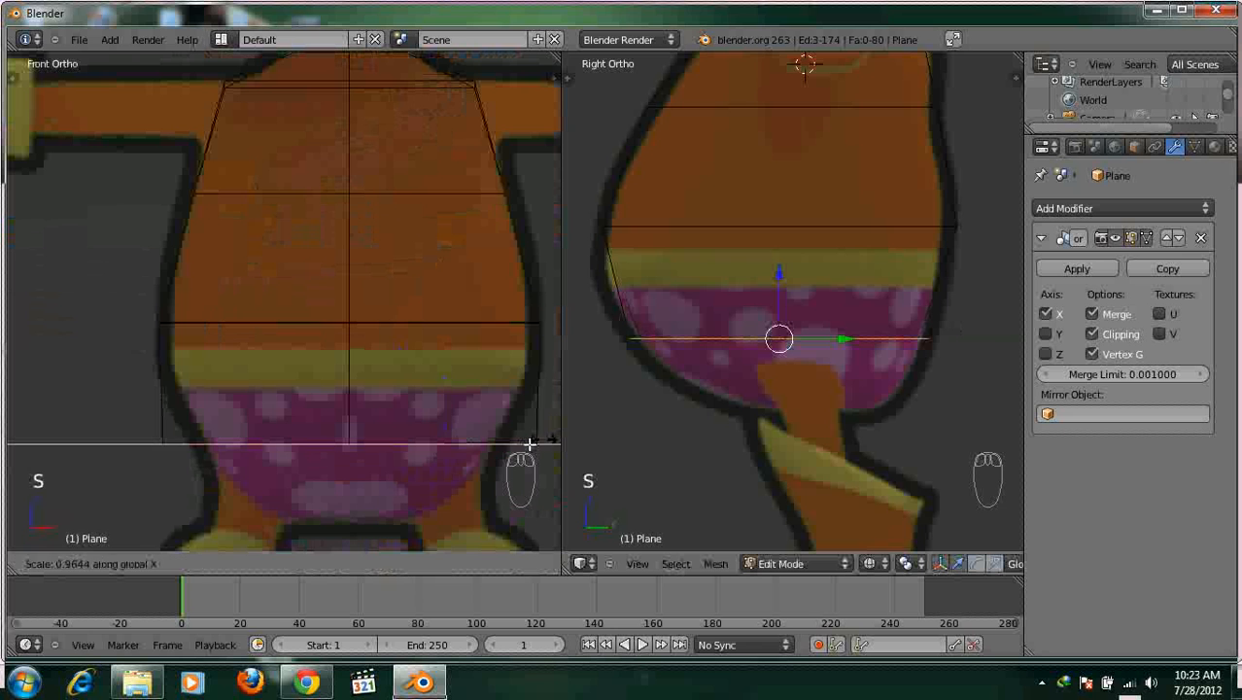
{"action": "left_click", "coordinate": [513, 445]}
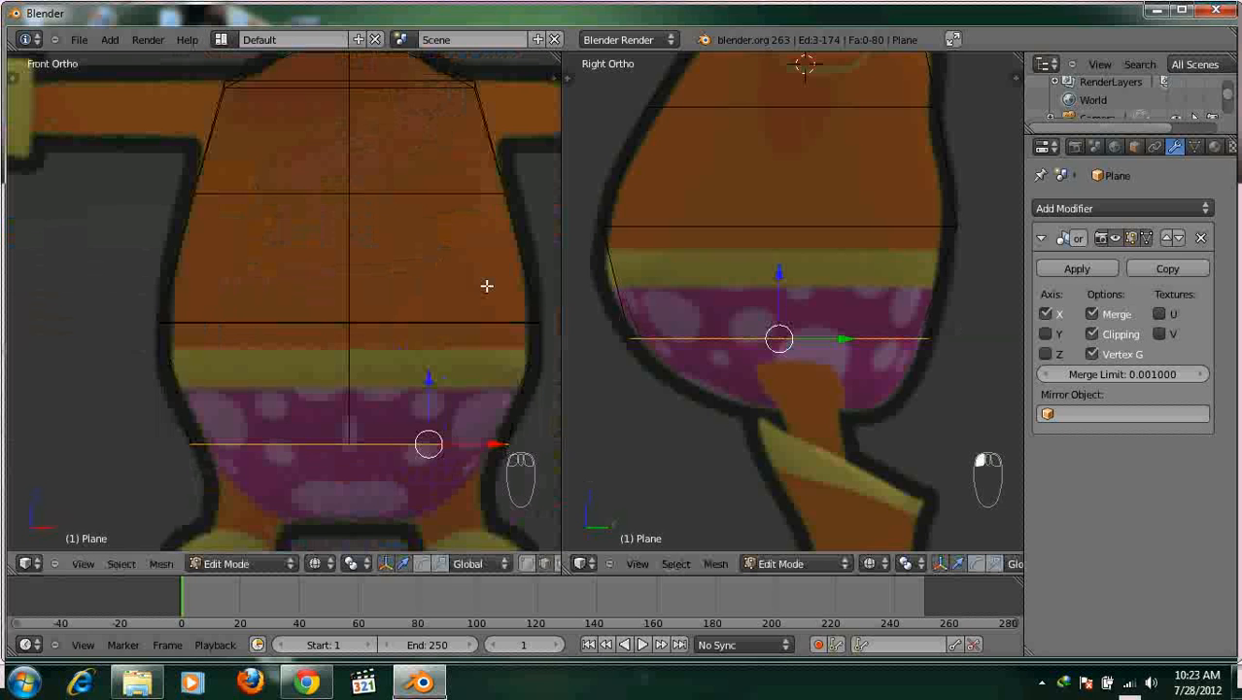
Extrude the mid-shorts loop down about 0.24 to the crotch, shrink it, and shift it toward the back in the side view.
{"action": "middle_click_drag", "start_coordinate": [490, 394], "coordinate": [485, 269], "text": "shift"}
{"action": "scroll", "coordinate": [484, 270], "scroll_direction": "down", "scroll_amount": 1}
{"action": "key", "text": "z"}
{"action": "scroll", "coordinate": [484, 269], "scroll_direction": "down", "scroll_amount": 2}
{"action": "middle_click_drag", "start_coordinate": [363, 267], "coordinate": [363, 289], "text": "shift"}
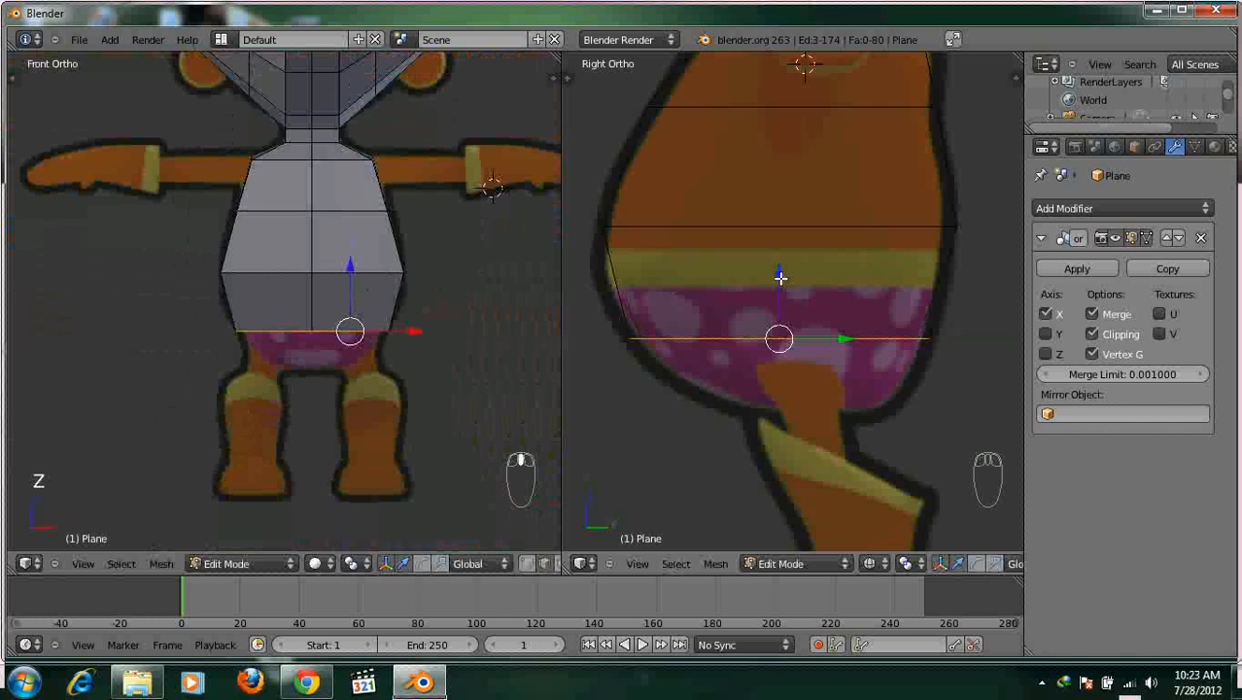
{"action": "key", "text": "e"}
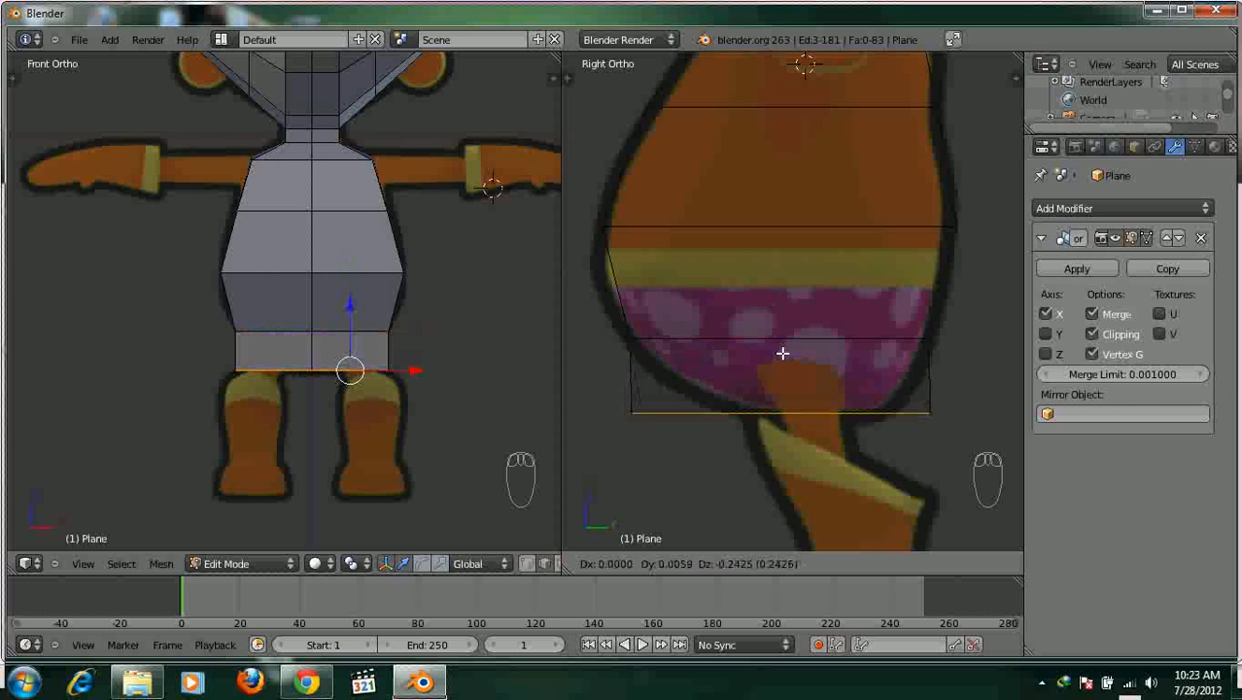
{"action": "left_click", "coordinate": [783, 354]}
{"action": "key", "text": "s"}
{"action": "left_click", "coordinate": [872, 412]}
{"action": "left_click_drag", "start_coordinate": [843, 412], "coordinate": [865, 411]}
{"action": "scroll", "coordinate": [414, 350], "scroll_direction": "up", "scroll_amount": 1}
Narrow the crotch loop along X and fine-tune its height and size against the front reference.
{"action": "middle_click_drag", "start_coordinate": [414, 350], "coordinate": [425, 289], "text": "shift"}
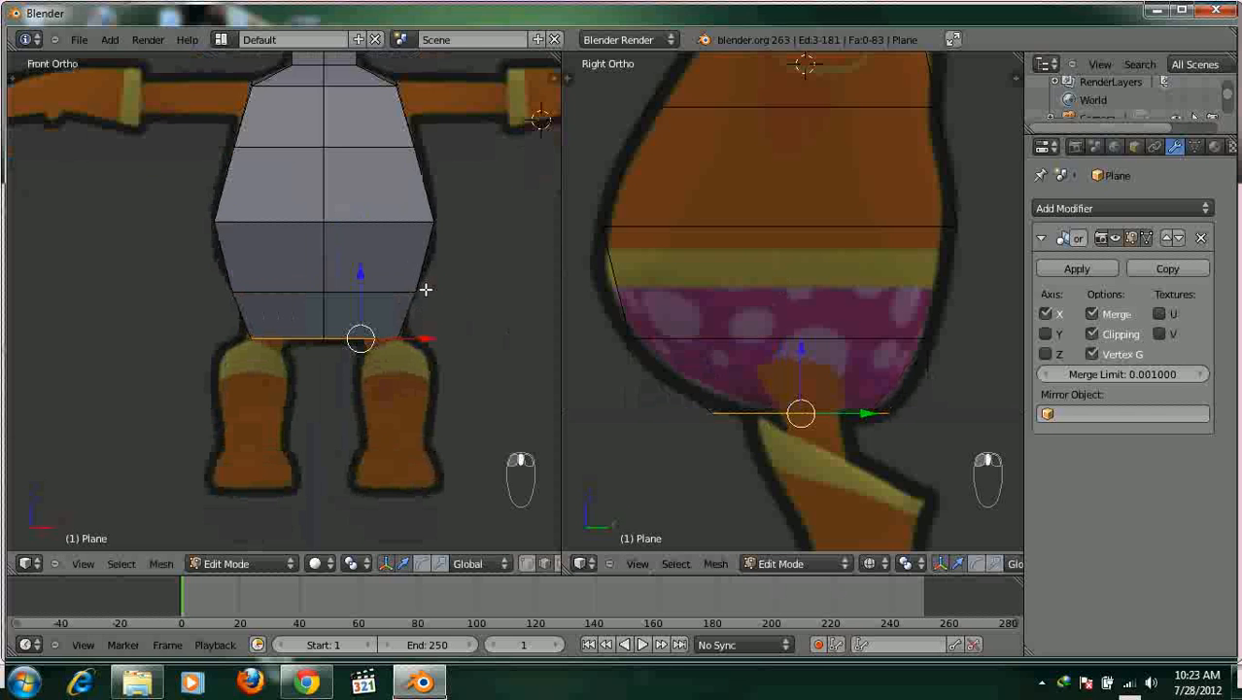
{"action": "key", "text": "z"}
{"action": "key", "text": "s"}
{"action": "key", "text": "x"}
{"action": "left_click", "coordinate": [389, 360]}
{"action": "key", "text": "g"}
{"action": "key", "text": "z"}
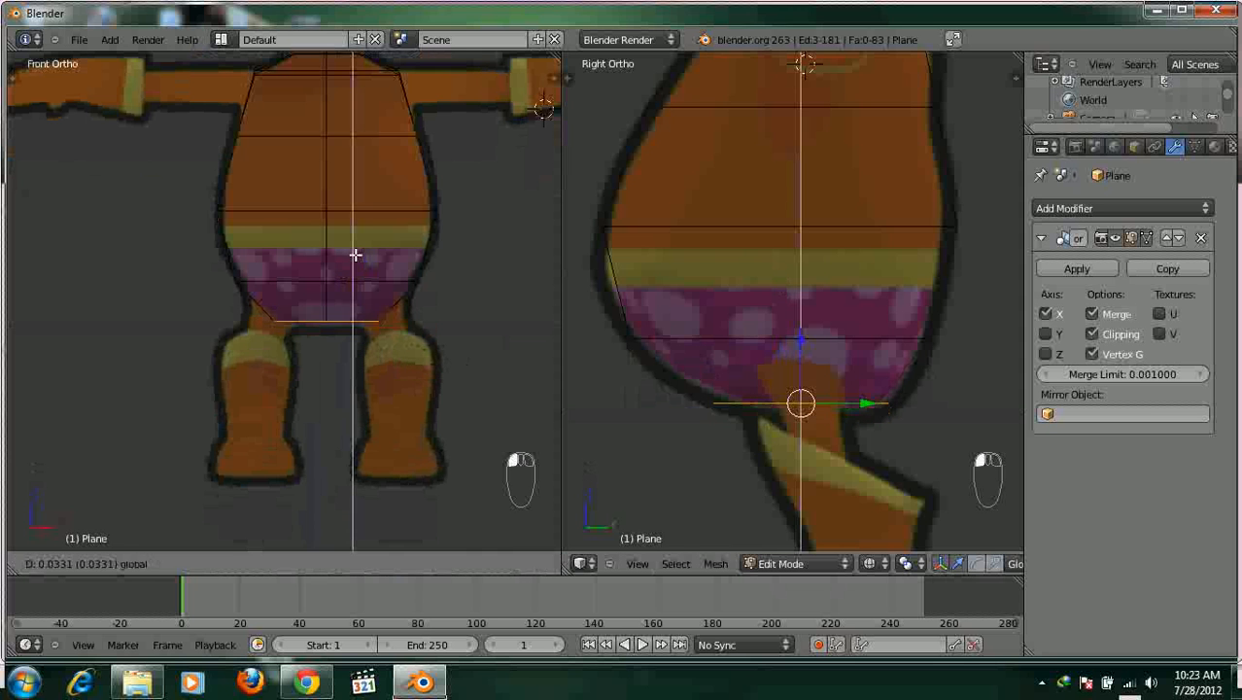
{"action": "left_click", "coordinate": [352, 263]}
{"action": "scroll", "coordinate": [353, 263], "scroll_direction": "up", "scroll_amount": 2}
{"action": "key", "text": "g"}
{"action": "key", "text": "z"}
{"action": "left_click", "coordinate": [489, 339]}
{"action": "key", "text": "s"}
{"action": "left_click", "coordinate": [477, 343]}
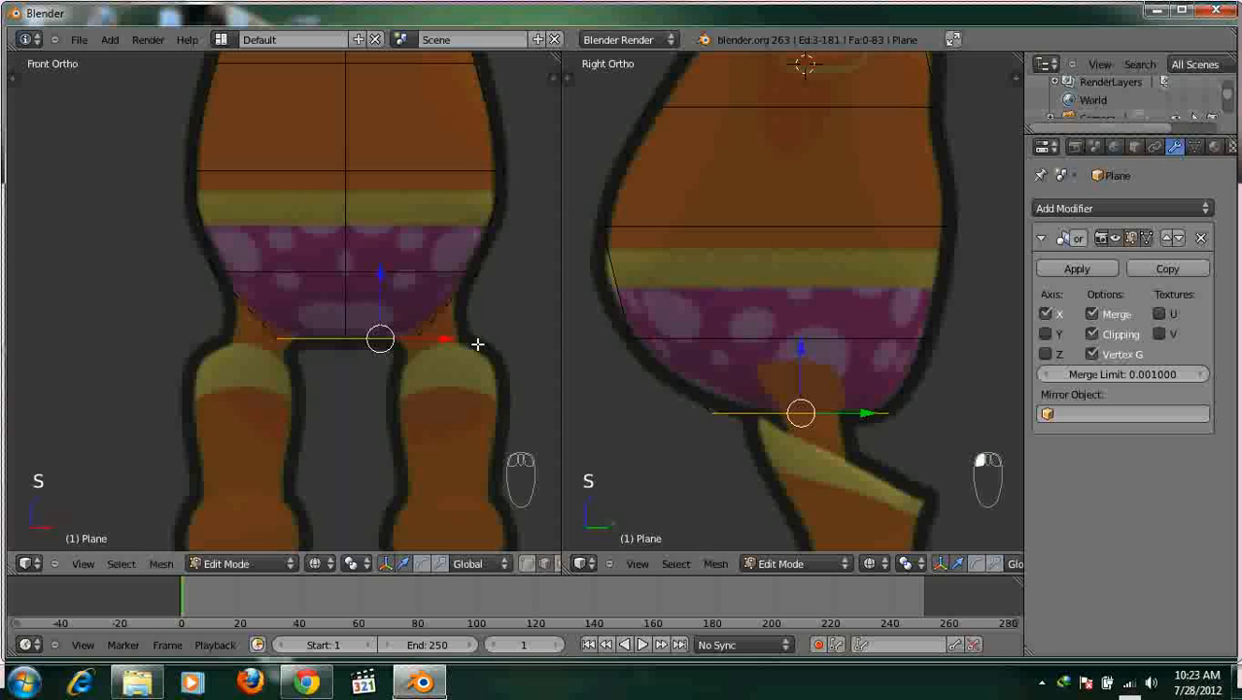
In vertex select mode, join the front and back centre vertices of the open torso bottom with an edge.
{"action": "scroll", "coordinate": [754, 352], "scroll_direction": "down", "scroll_amount": 3}
{"action": "key", "text": "z"}
{"action": "scroll", "coordinate": [366, 233], "scroll_direction": "down", "scroll_amount": 2}
{"action": "mouse_move", "coordinate": [367, 234]}
{"action": "middle_mouse_down"}
{"action": "mouse_move", "coordinate": [321, 255]}
{"action": "mouse_move", "coordinate": [335, 245]}
{"action": "mouse_move", "coordinate": [236, 263]}
{"action": "middle_mouse_up"}
{"action": "scroll", "coordinate": [314, 165], "scroll_direction": "up", "scroll_amount": 3}
{"action": "middle_click_drag", "start_coordinate": [314, 165], "coordinate": [257, 313]}
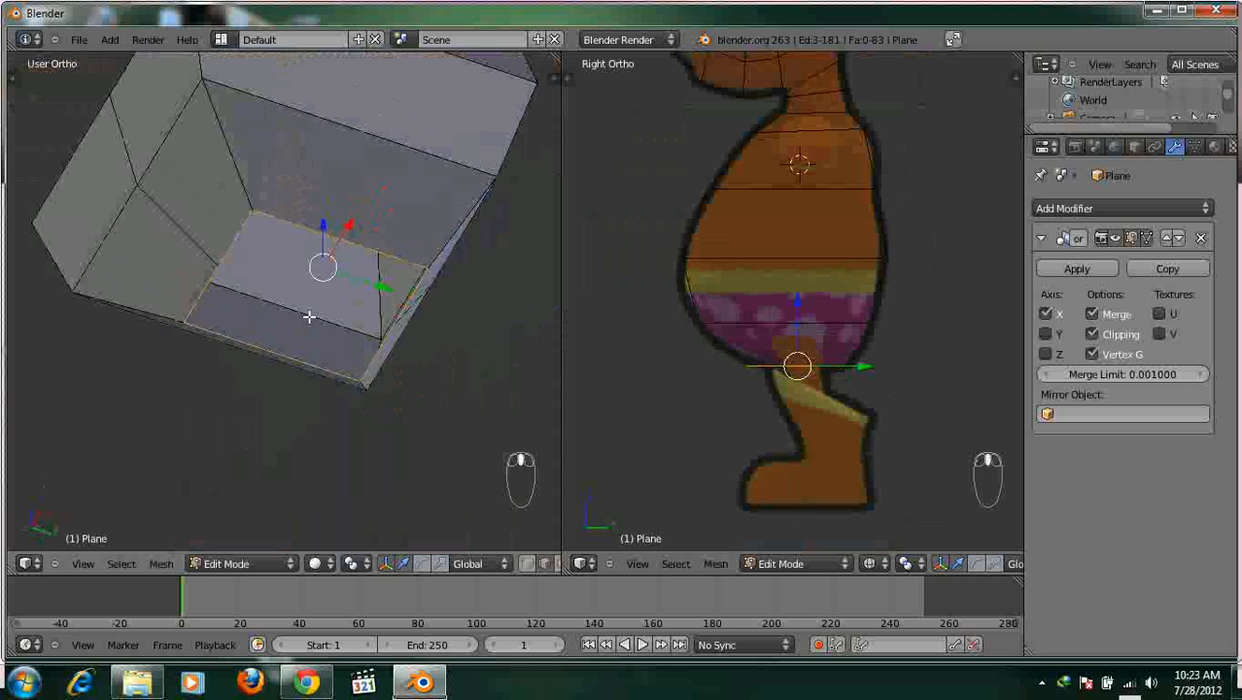
{"action": "key", "text": "ctrl+Tab"}
{"action": "left_click", "coordinate": [248, 298]}
{"action": "right_click", "coordinate": [225, 271]}
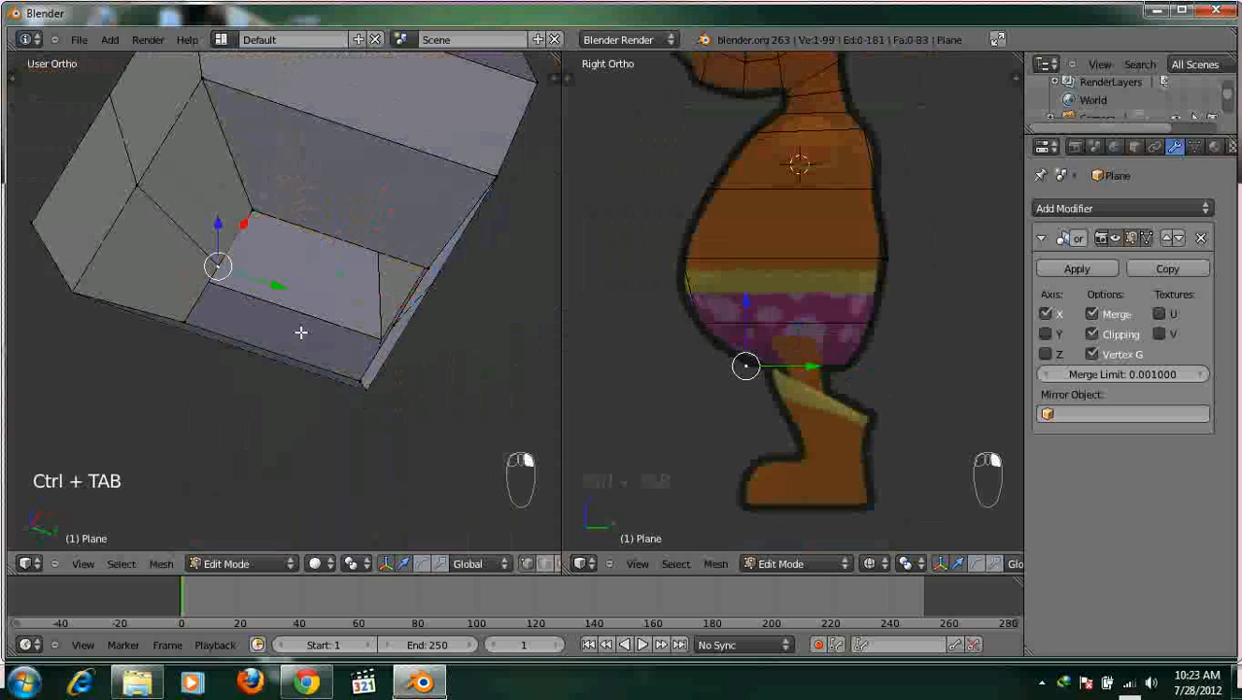
{"action": "middle_click_drag", "start_coordinate": [278, 328], "coordinate": [354, 299]}
{"action": "right_click", "coordinate": [299, 319]}
{"action": "key", "text": "f"}
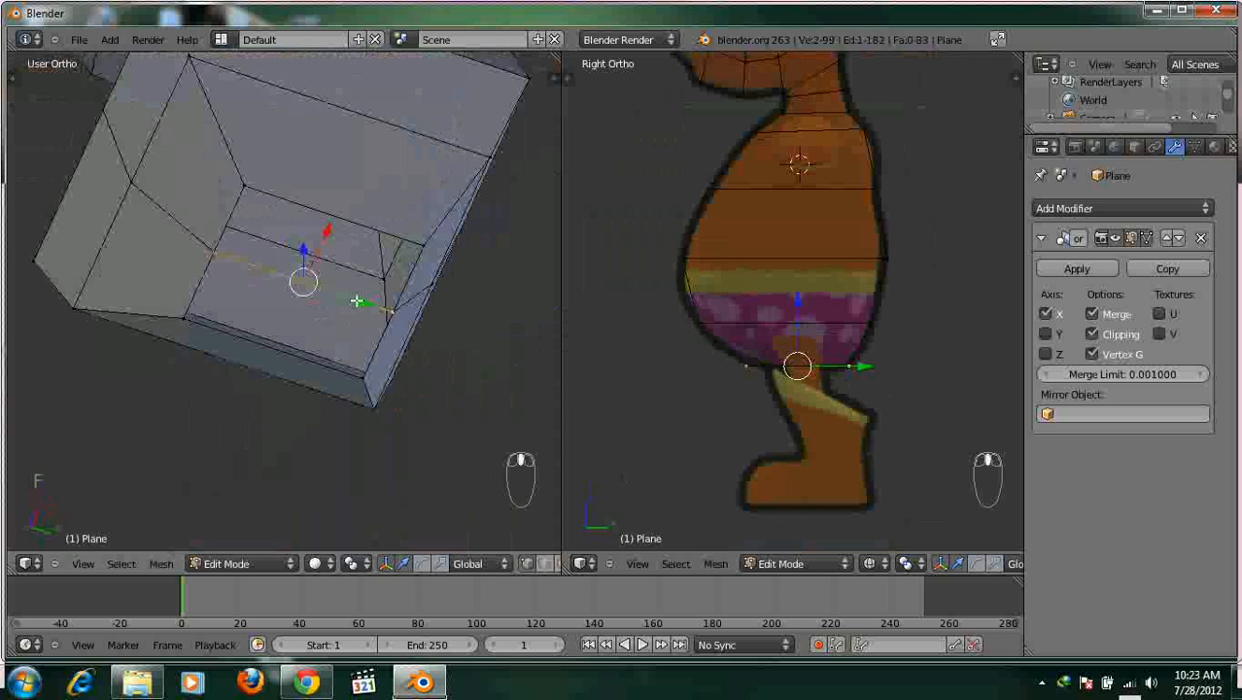
In edge select mode, select the new centre edge and the opposite outer edge, fill a face between them, and clear the selection.
{"action": "key", "text": "ctrl+Tab"}
{"action": "left_click", "coordinate": [287, 316]}
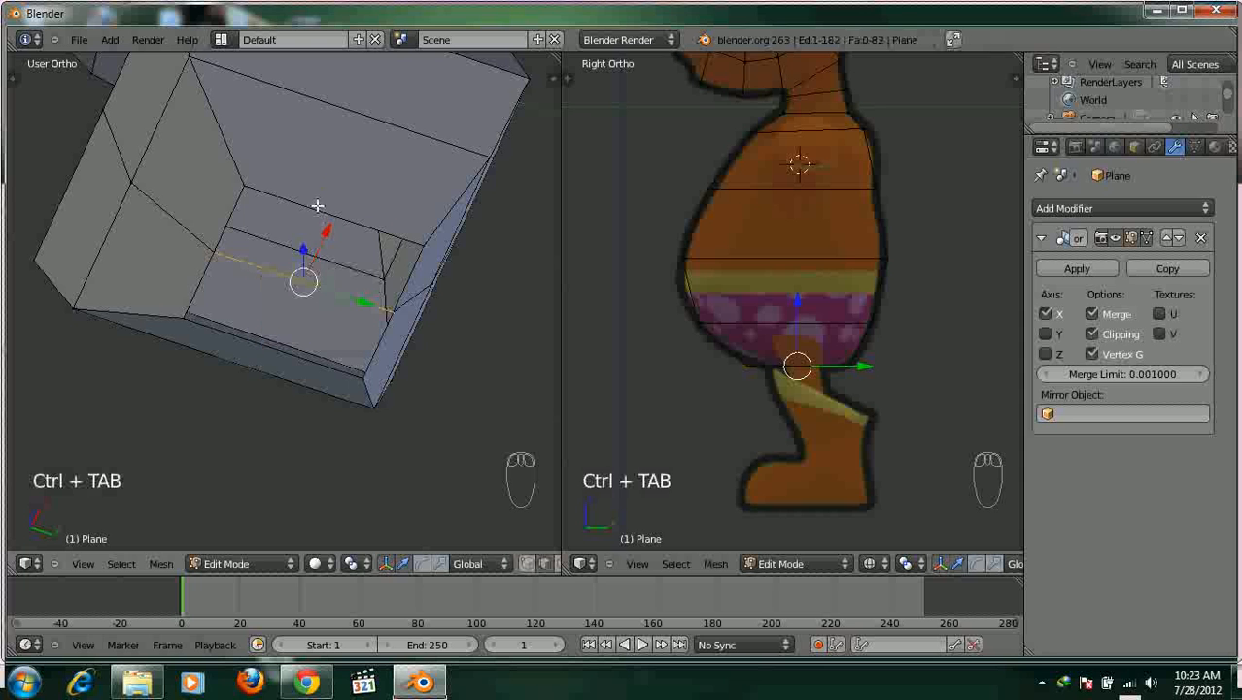
{"action": "right_click", "coordinate": [302, 256]}
{"action": "right_click", "coordinate": [299, 271], "text": "shift"}
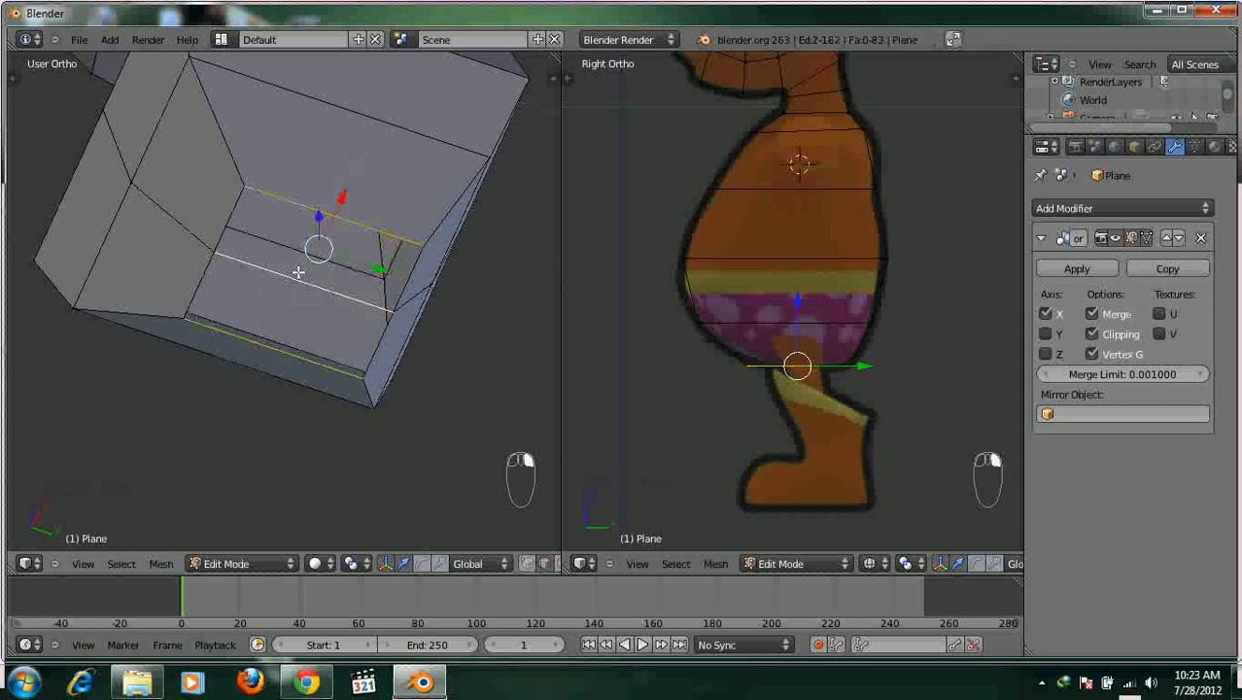
{"action": "key", "text": "f"}
{"action": "scroll", "coordinate": [335, 263], "scroll_direction": "down", "scroll_amount": 3}
{"action": "key", "text": "a"}
Inspect the closed torso from an angled view and from the front.
{"action": "middle_click_drag", "start_coordinate": [368, 288], "coordinate": [300, 318]}
{"action": "key", "text": "Tab"}
{"action": "scroll", "coordinate": [342, 280], "scroll_direction": "down", "scroll_amount": 3}
{"action": "key", "text": "Tab"}
{"action": "scroll", "coordinate": [342, 275], "scroll_direction": "up", "scroll_amount": 3}
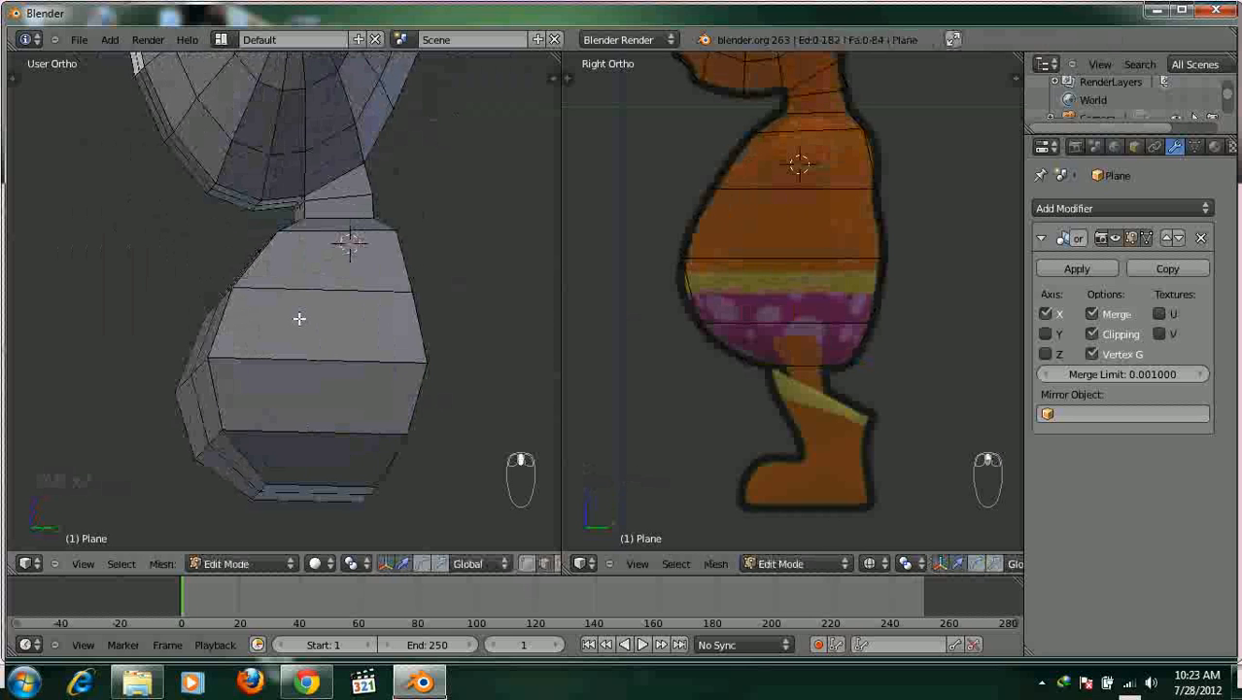
{"action": "key", "text": "KP_1"}
{"action": "scroll", "coordinate": [330, 290], "scroll_direction": "down", "scroll_amount": 4}
{"action": "scroll", "coordinate": [327, 289], "scroll_direction": "up", "scroll_amount": 3}
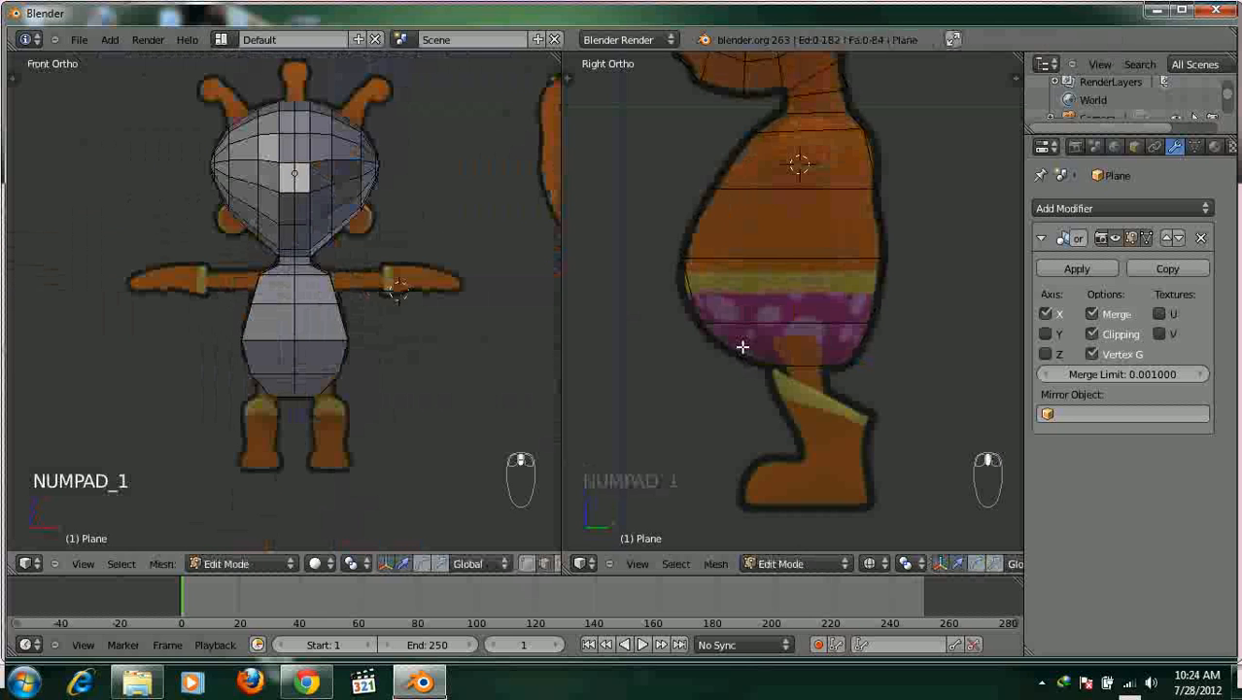
{"action": "middle_click_drag", "start_coordinate": [742, 347], "coordinate": [731, 470], "text": "shift"}
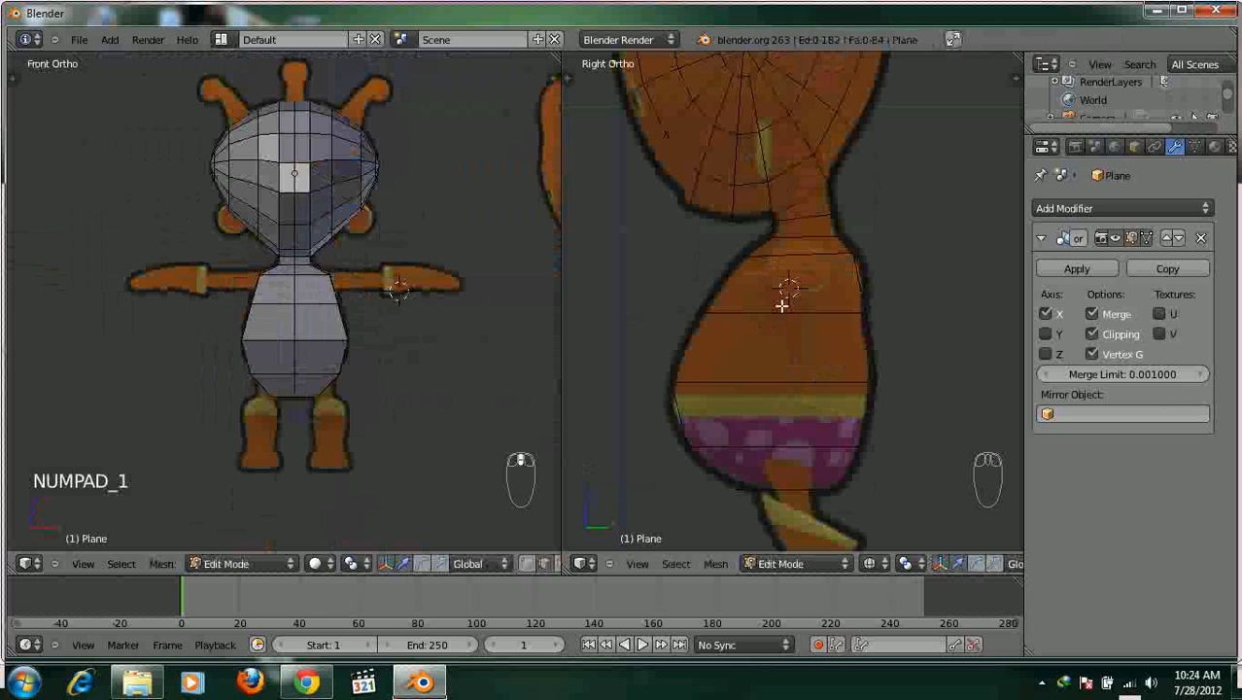
{"action": "middle_click_drag", "start_coordinate": [781, 305], "coordinate": [787, 283], "text": "shift"}
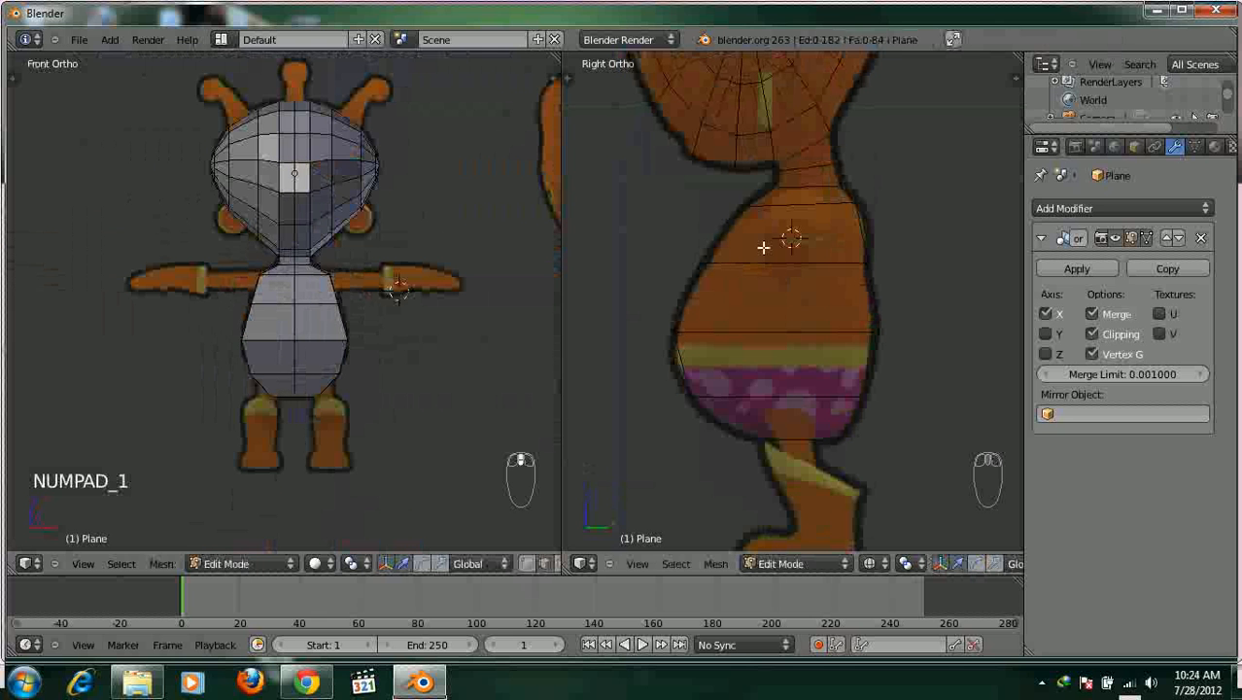
{"action": "middle_click_drag", "start_coordinate": [807, 172], "coordinate": [842, 285], "text": "shift"}
{"action": "key", "text": "ctrl+r"}
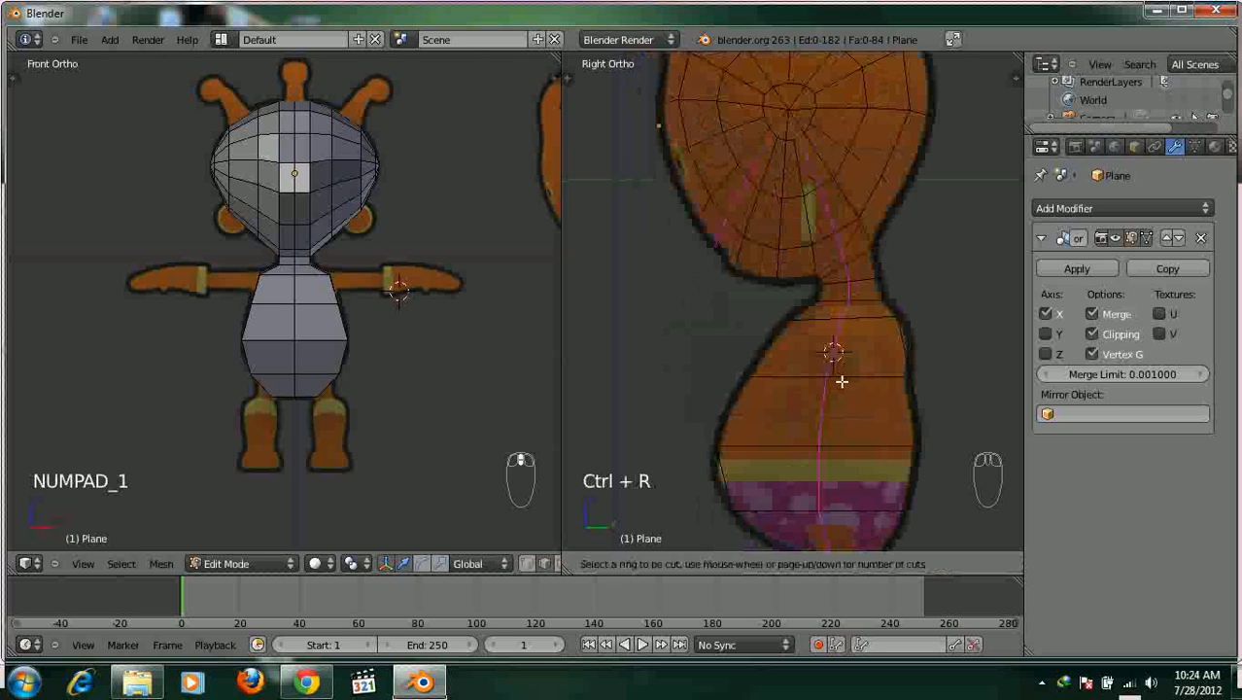
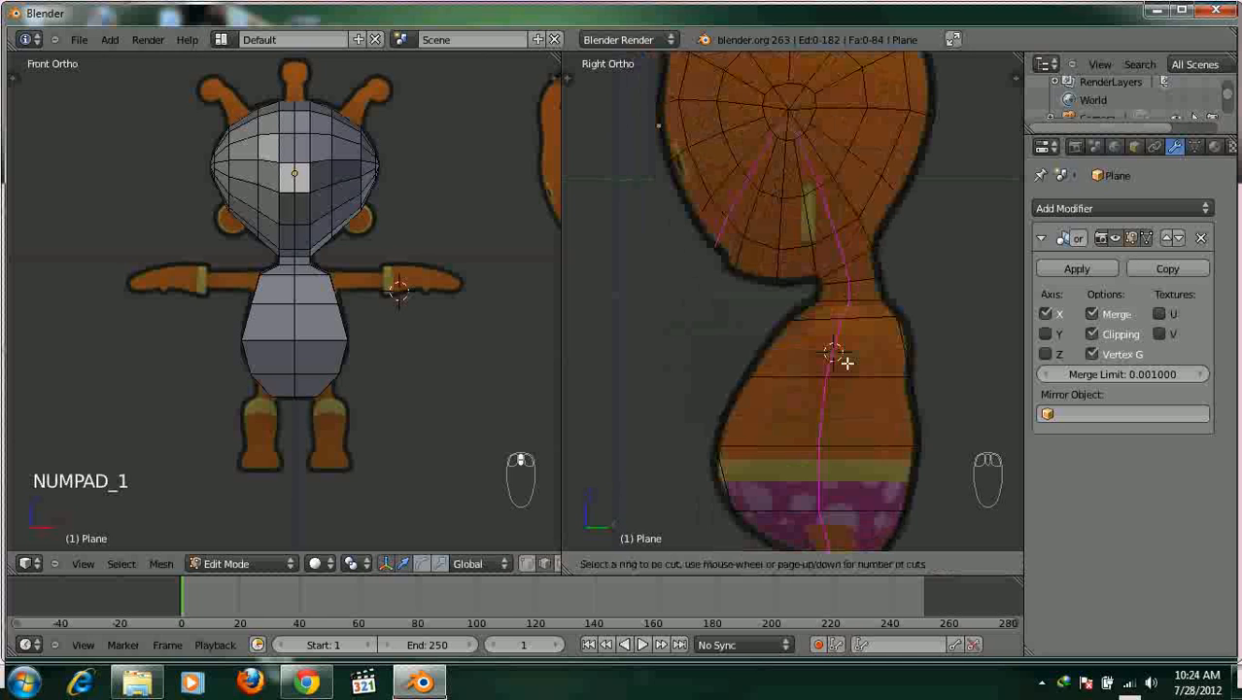
{"action": "right_click", "coordinate": [848, 362]}
{"action": "right_click", "coordinate": [846, 362]}
Switch the side view to solid shading around the head's centre point and set the mesh to face select mode.
{"action": "scroll", "coordinate": [843, 172], "scroll_direction": "up", "scroll_amount": 3}
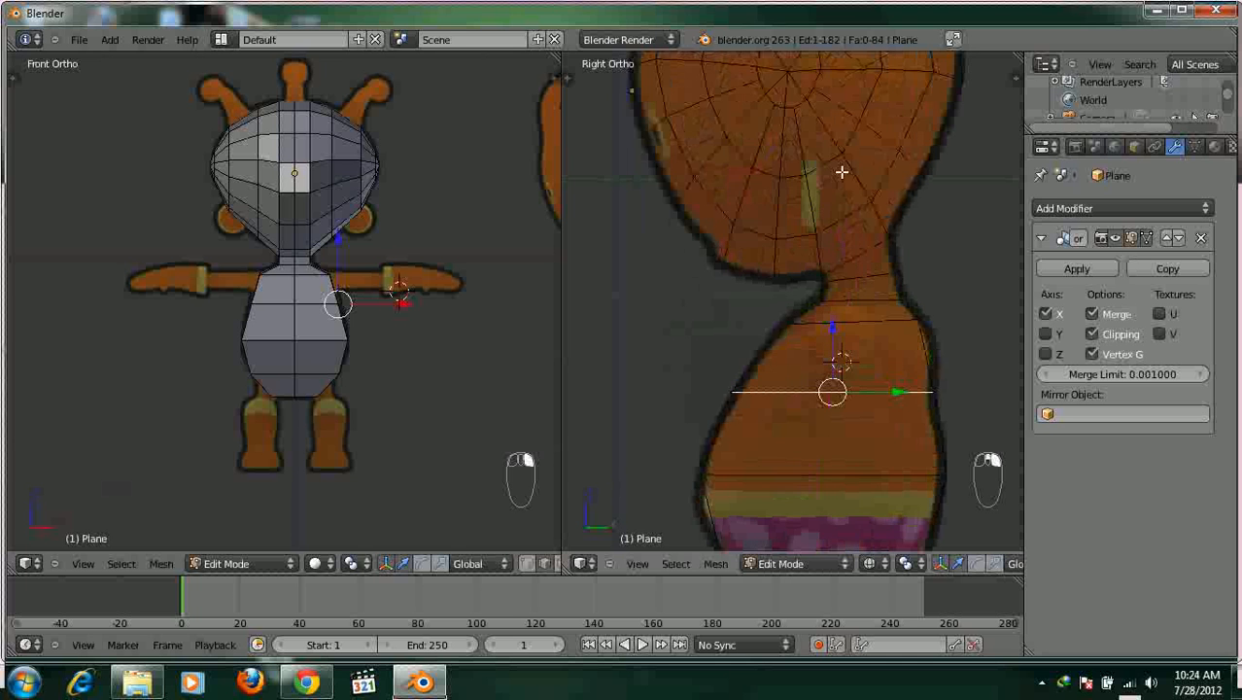
{"action": "scroll", "coordinate": [796, 442], "scroll_direction": "up", "scroll_amount": 3}
{"action": "middle_click_drag", "start_coordinate": [833, 114], "coordinate": [882, 364], "text": "shift"}
{"action": "key", "text": "ctrl+Tab"}
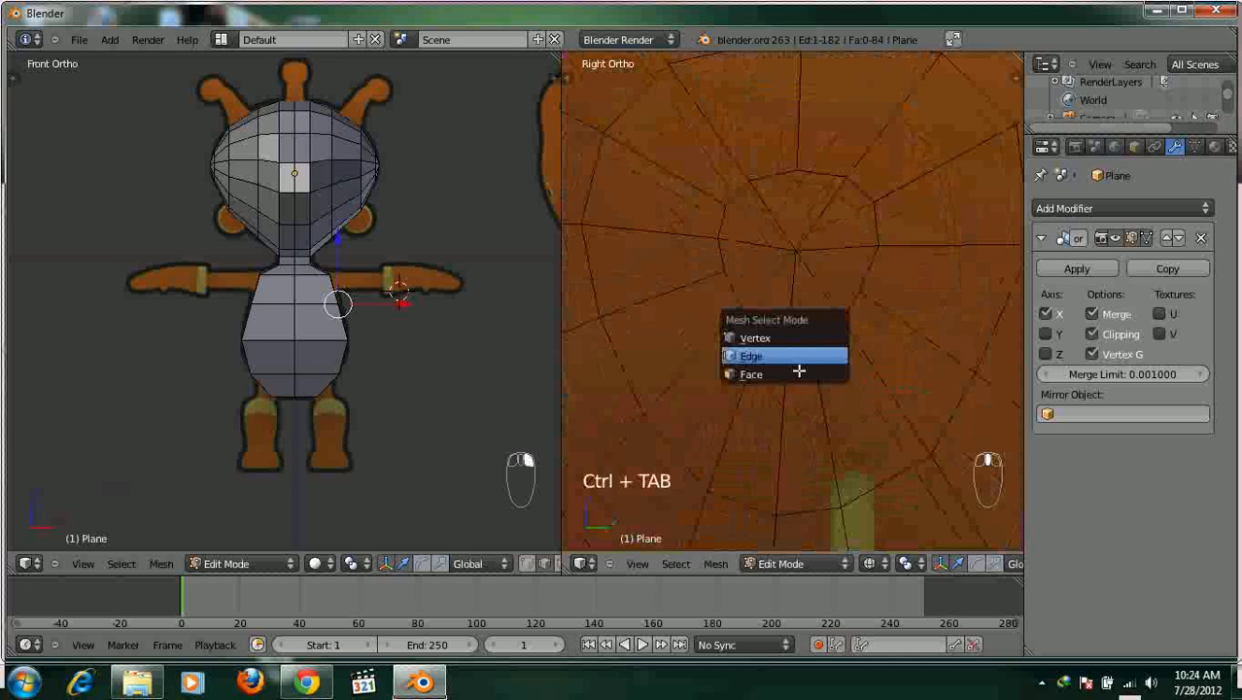
{"action": "left_click", "coordinate": [799, 449]}
{"action": "key", "text": "z"}
{"action": "key", "text": "ctrl+Tab"}
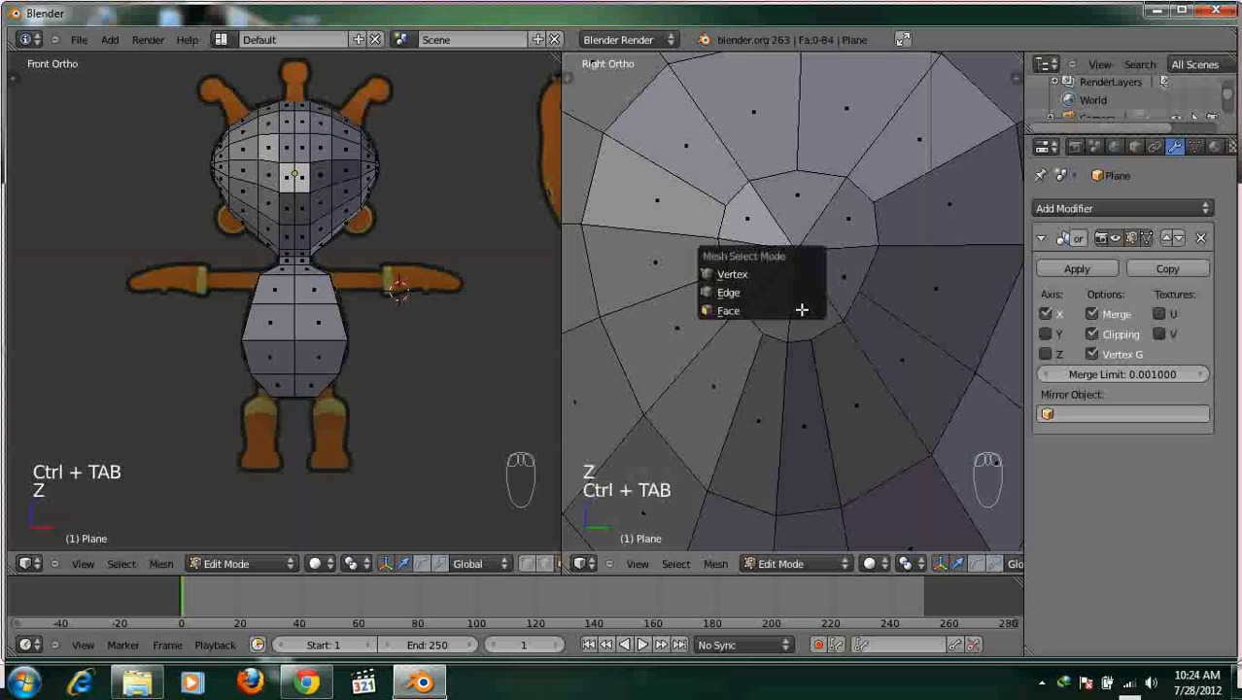
{"action": "left_click", "coordinate": [768, 273]}
{"action": "right_click", "coordinate": [798, 336]}
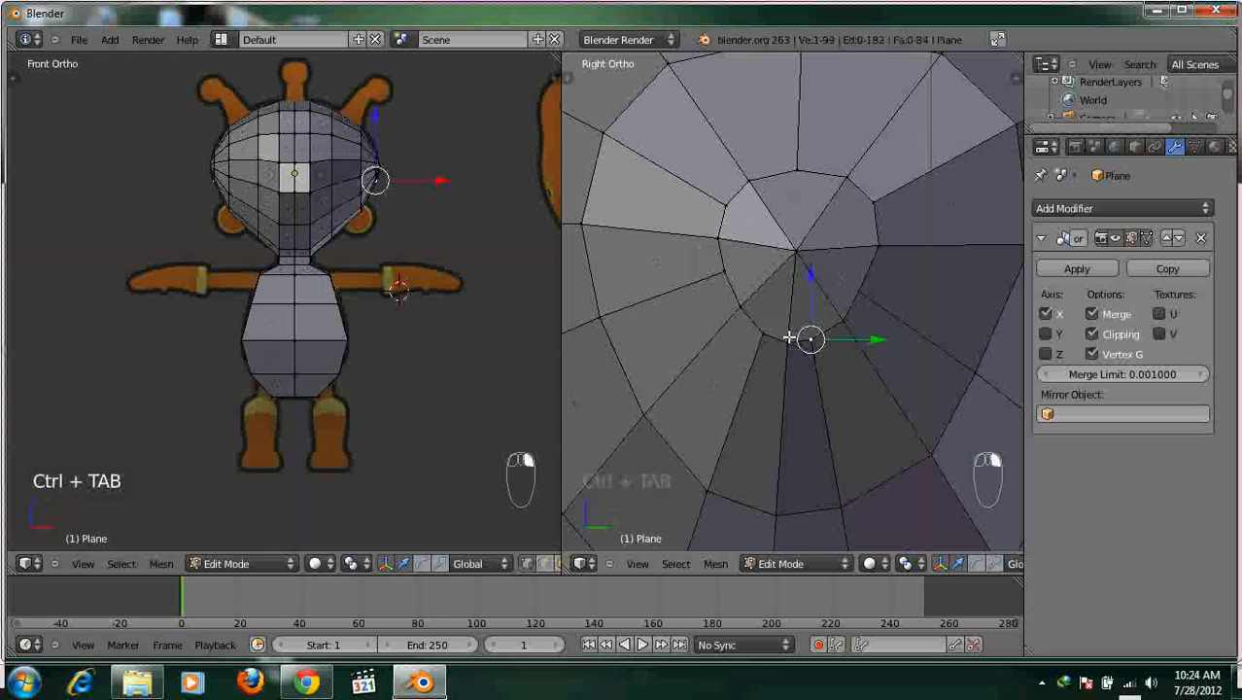
{"action": "key", "text": "ctrl+Tab"}
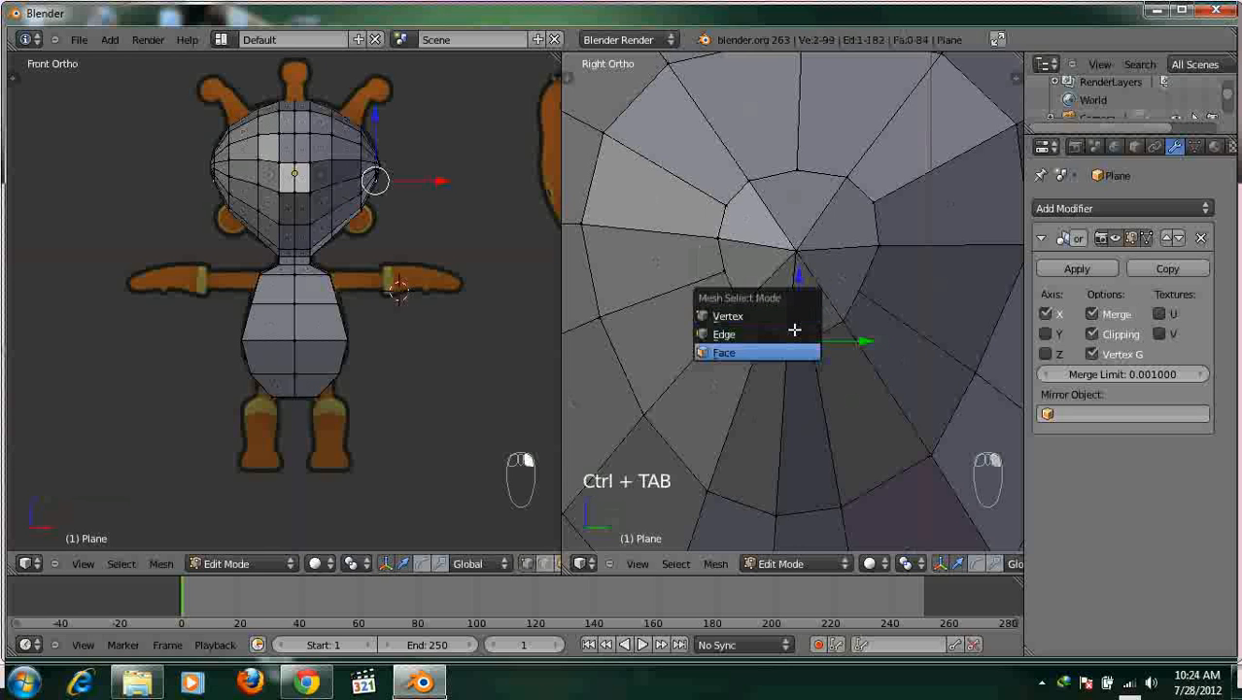
{"action": "left_click", "coordinate": [793, 346]}
Delete the two adjoining faces directly below the centre point on the side of the head.
{"action": "right_click", "coordinate": [806, 311]}
{"action": "key", "text": "x"}
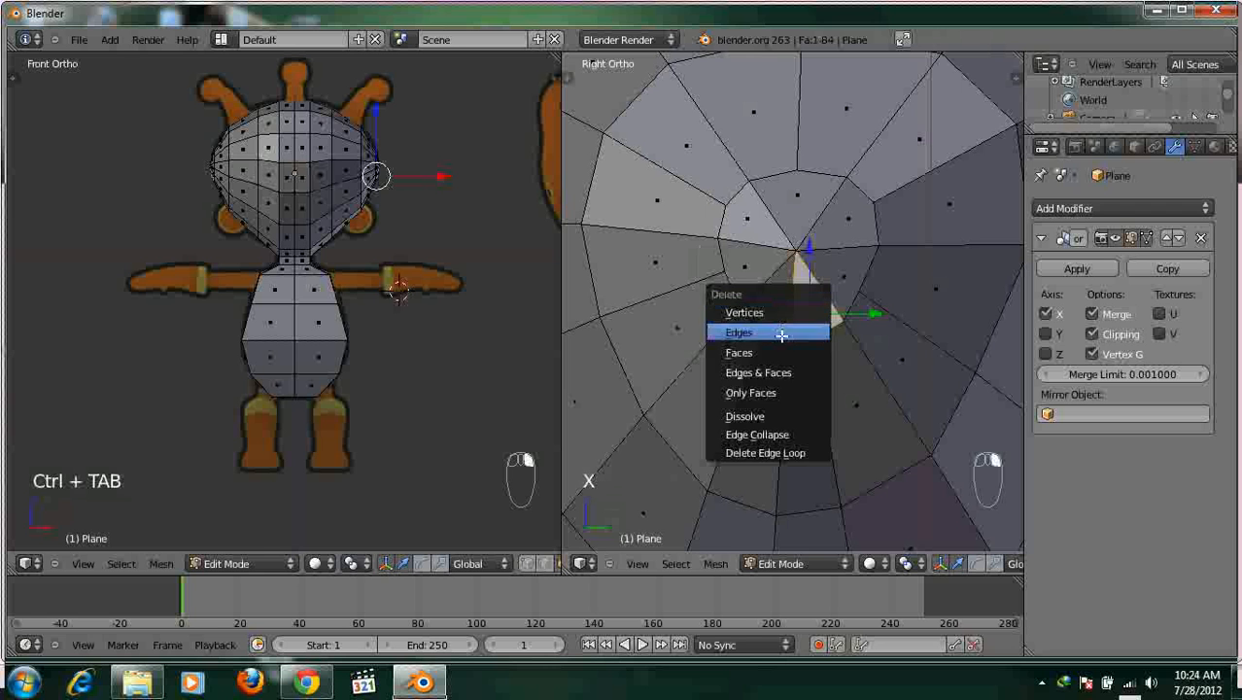
{"action": "left_click", "coordinate": [798, 348]}
{"action": "right_click", "coordinate": [778, 311]}
{"action": "key", "text": "x"}
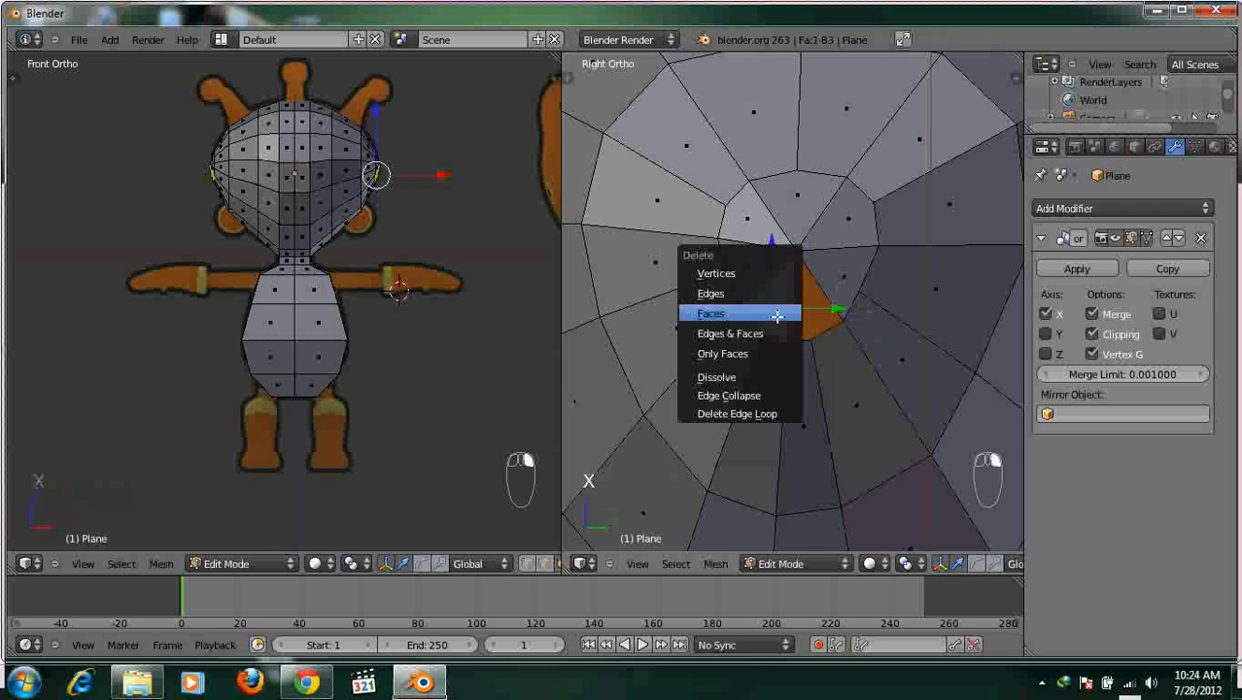
{"action": "left_click", "coordinate": [774, 314]}
In vertex select mode, fill a triangle between the head's side centre vertex and the two rearmost ring vertices of the opening.
{"action": "key", "text": "ctrl+Tab"}
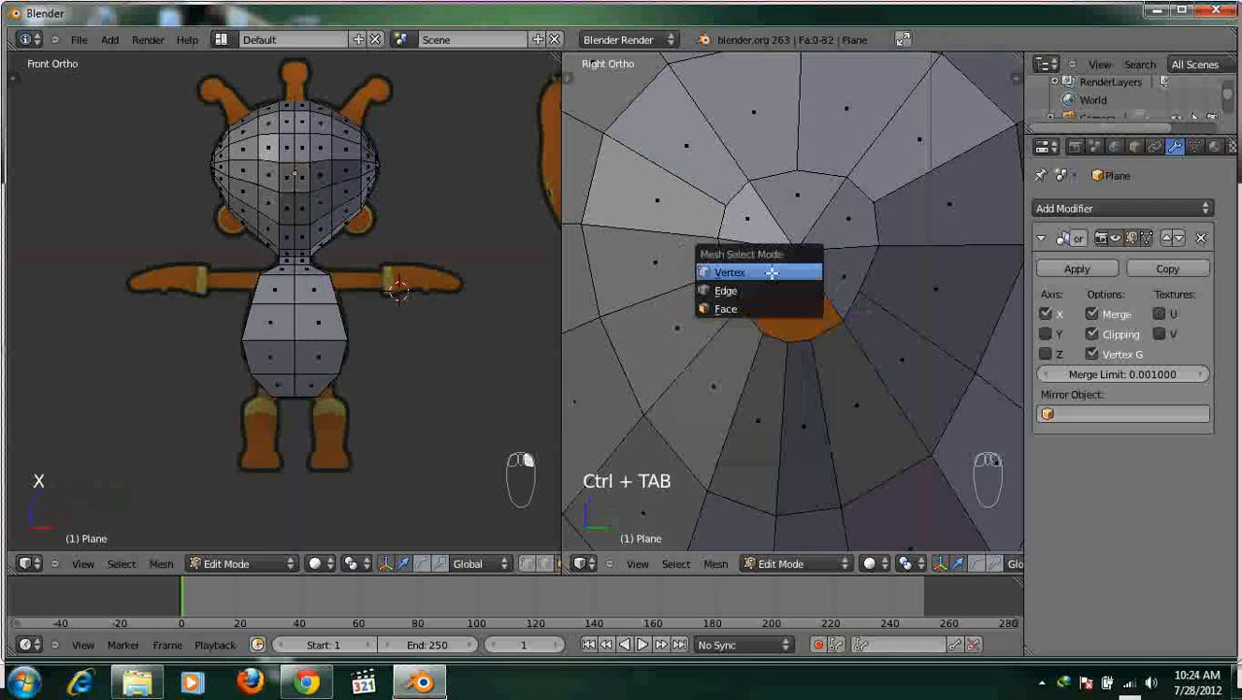
{"action": "left_click", "coordinate": [793, 270]}
{"action": "right_click", "coordinate": [793, 268]}
{"action": "right_click", "coordinate": [810, 339], "text": "shift"}
{"action": "right_click", "coordinate": [844, 327], "text": "shift"}
{"action": "key", "text": "f"}
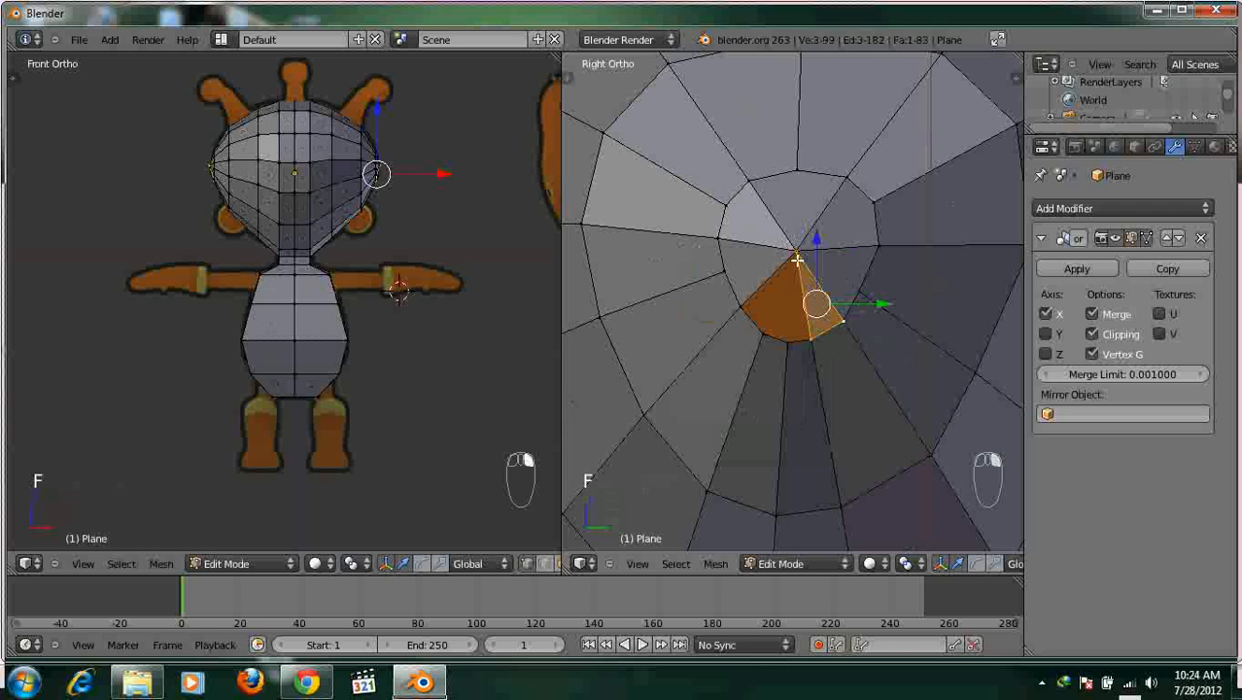
Fill the middle and front parts of the opening with faces meeting at the head's side centre vertex, and clear the selection.
{"action": "right_click", "coordinate": [797, 260]}
{"action": "right_click", "coordinate": [768, 333], "text": "shift"}
{"action": "right_click", "coordinate": [789, 343], "text": "shift"}
{"action": "key", "text": "f"}
{"action": "right_click", "coordinate": [795, 254]}
{"action": "right_click", "coordinate": [744, 318], "text": "shift"}
{"action": "right_click", "coordinate": [767, 331], "text": "shift"}
{"action": "key", "text": "f"}
{"action": "scroll", "coordinate": [782, 345], "scroll_direction": "down", "scroll_amount": 5}
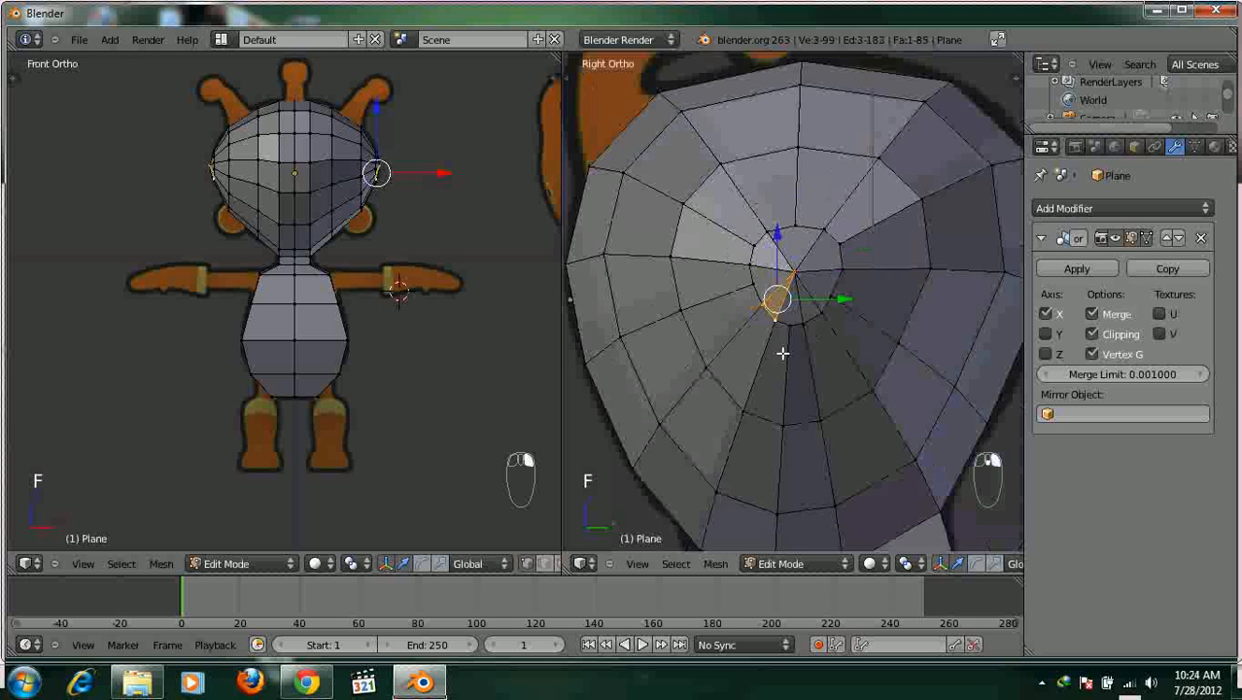
{"action": "key", "text": "a"}
{"action": "scroll", "coordinate": [803, 302], "scroll_direction": "down", "scroll_amount": 3, "text": "shift"}
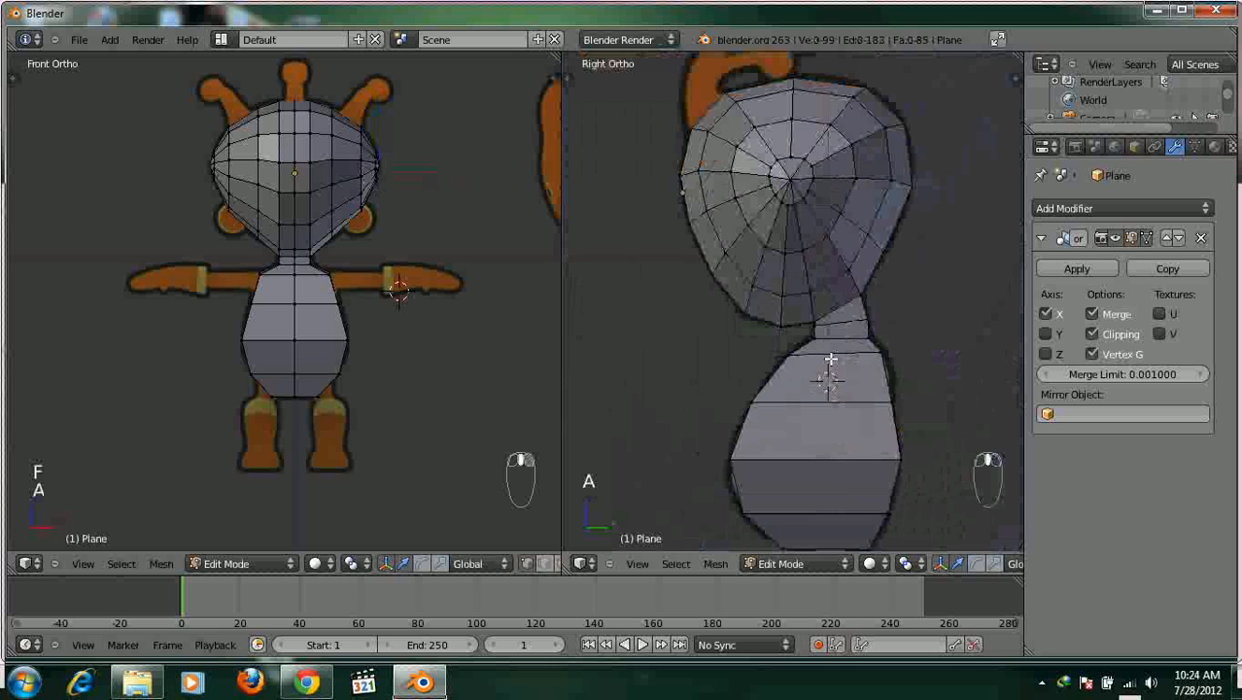
{"action": "key", "text": "ctrl+r"}
{"action": "scroll", "coordinate": [830, 383], "scroll_direction": "up", "scroll_amount": 1}
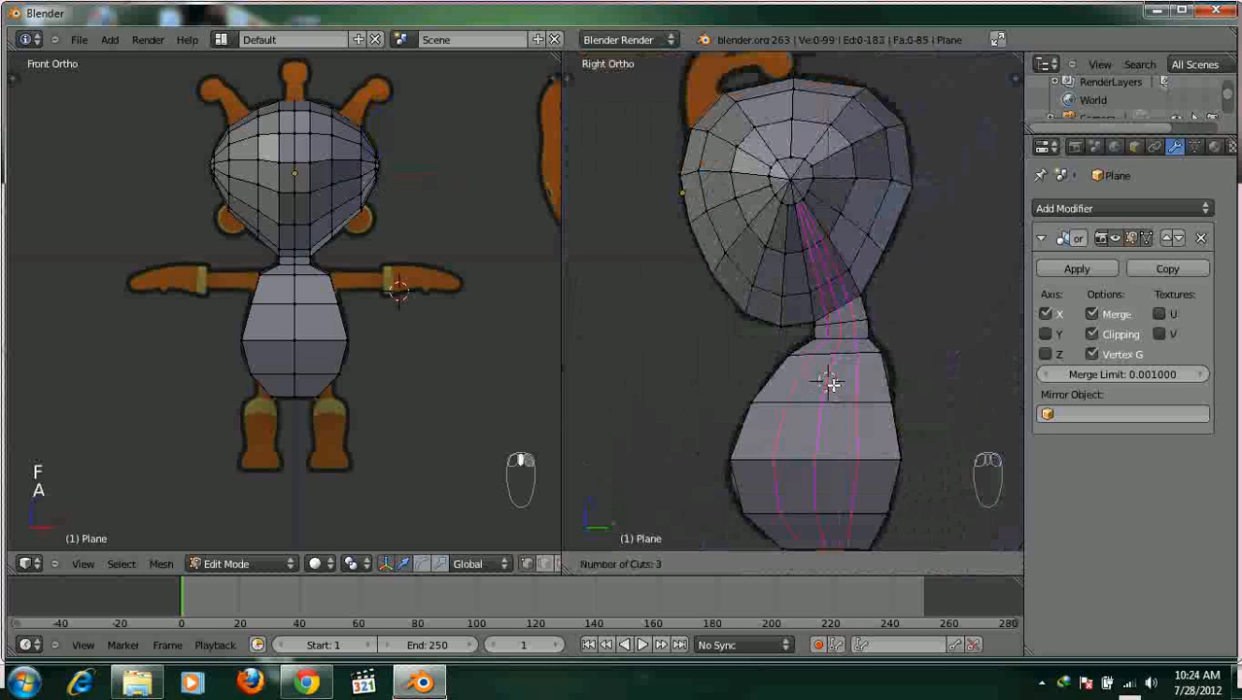
{"action": "key", "text": "Escape"}
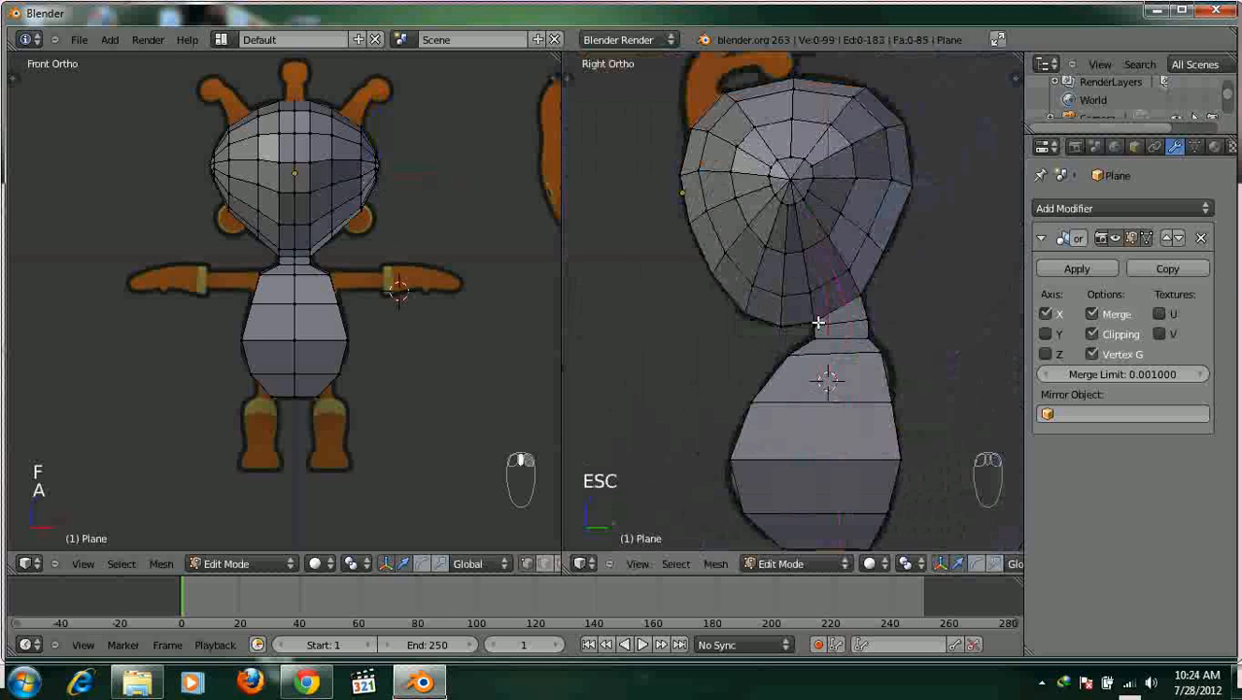
Add two vertical loop cuts down the side of the torso, running through the neck and head, and clear the selection.
{"action": "scroll", "coordinate": [831, 388], "scroll_direction": "up", "scroll_amount": 2}
{"action": "scroll", "coordinate": [811, 224], "scroll_direction": "down", "scroll_amount": 4, "text": "shift"}
{"action": "scroll", "coordinate": [823, 269], "scroll_direction": "down", "scroll_amount": 2, "text": "shift"}
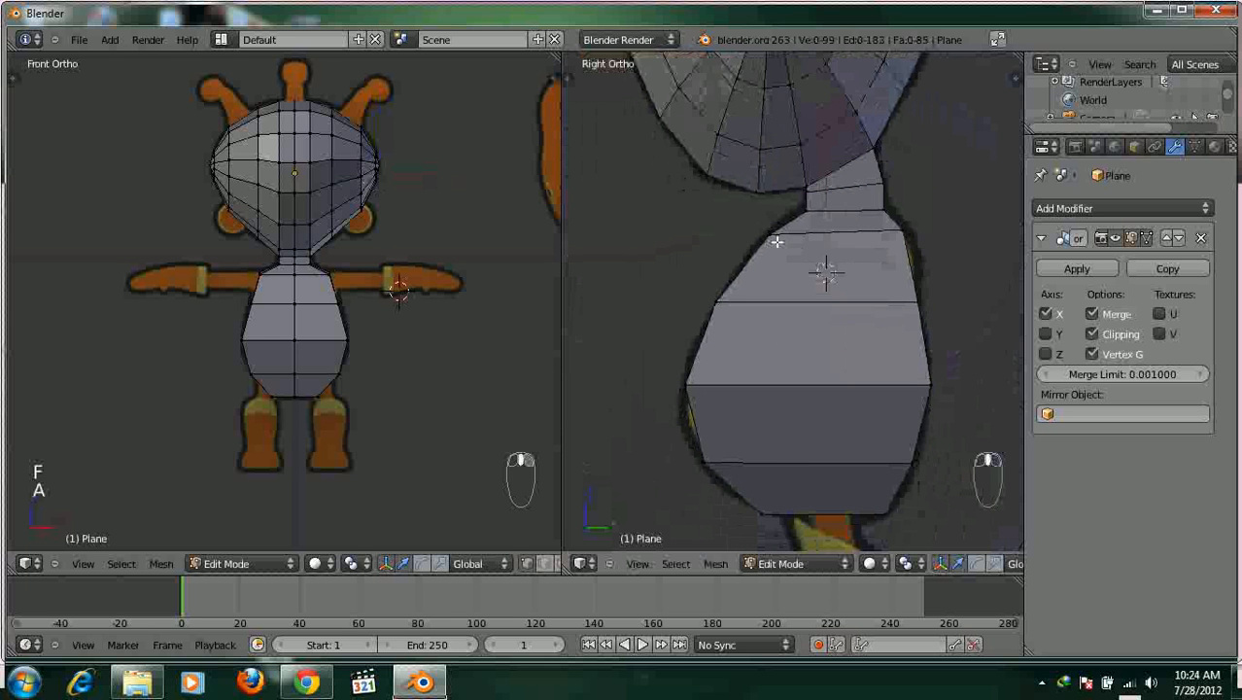
{"action": "scroll", "coordinate": [860, 230], "scroll_direction": "down", "scroll_amount": 2}
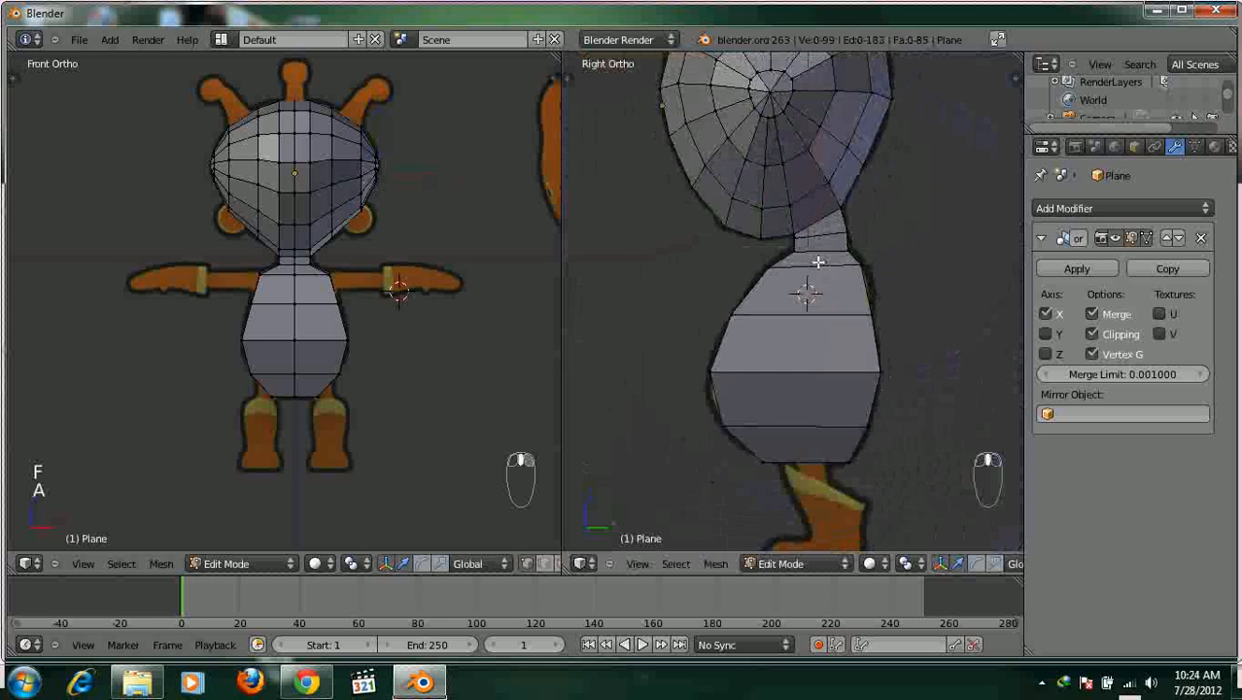
{"action": "key", "text": "ctrl+r"}
{"action": "scroll", "coordinate": [814, 284], "scroll_direction": "up", "scroll_amount": 1}
{"action": "scroll", "coordinate": [814, 283], "scroll_direction": "up", "scroll_amount": 2}
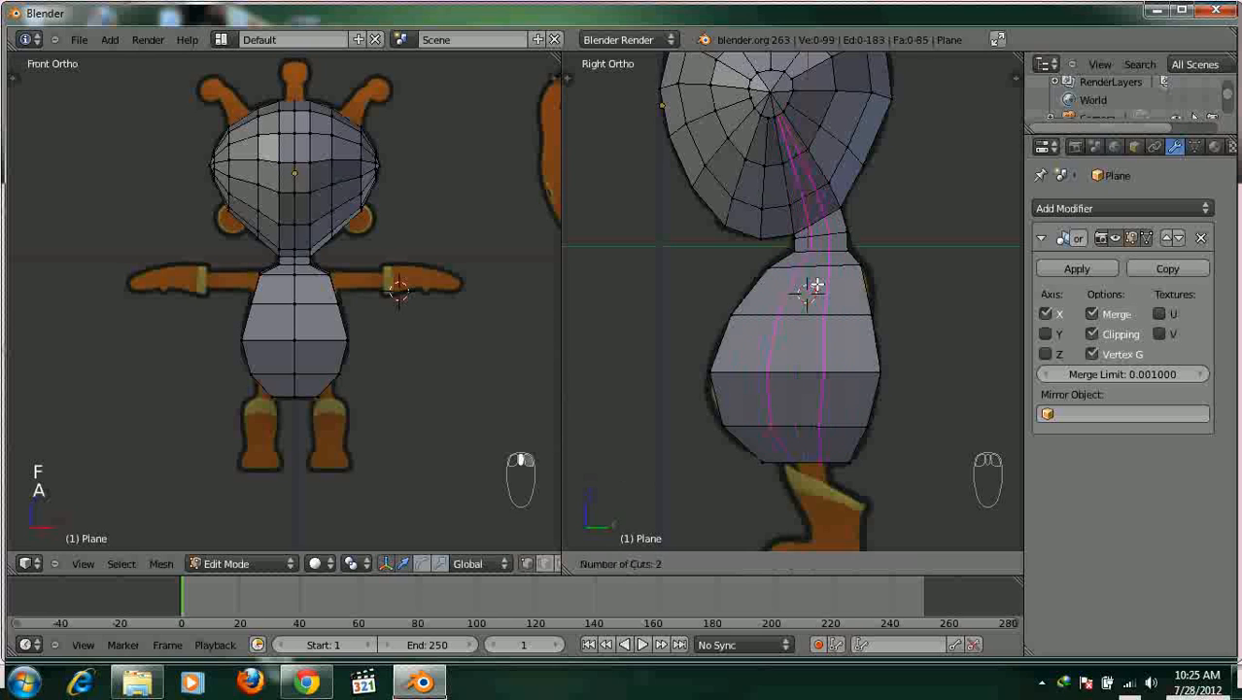
{"action": "left_click", "coordinate": [814, 285]}
{"action": "scroll", "coordinate": [370, 290], "scroll_direction": "up", "scroll_amount": 3}
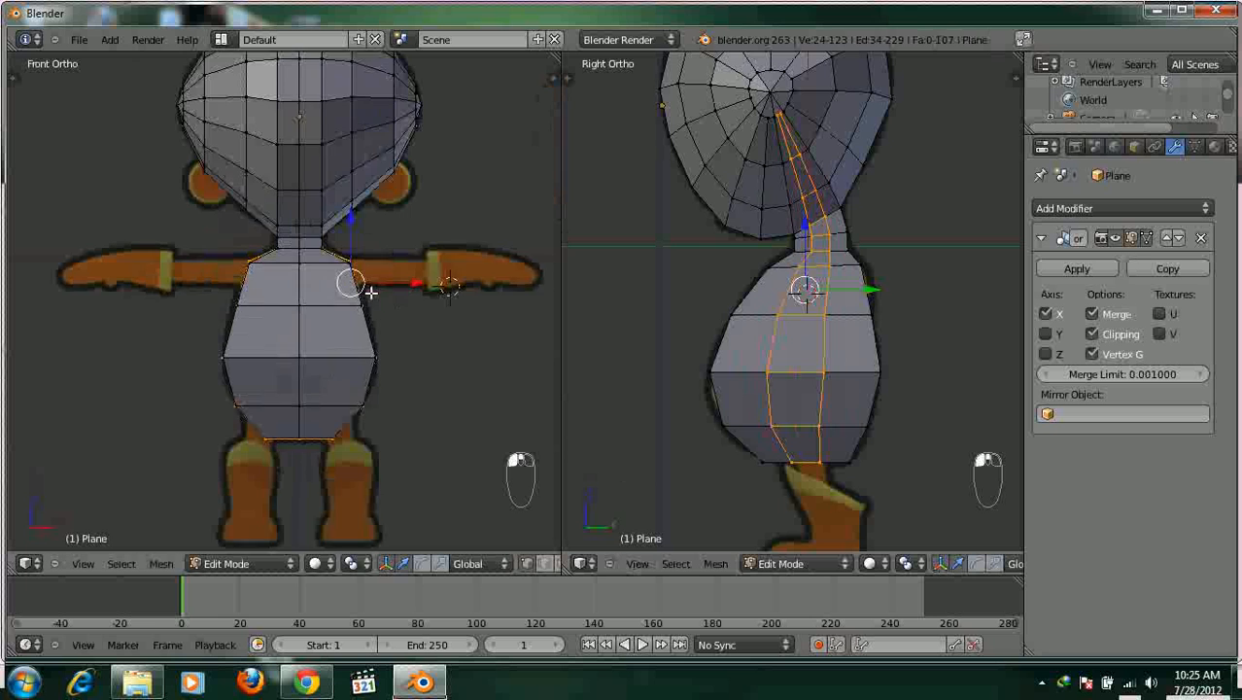
{"action": "key", "text": "a"}
Select the four vertices along the torso's front outer edge and shift them slightly backward in the side view.
{"action": "middle_click_drag", "start_coordinate": [368, 328], "coordinate": [237, 350]}
{"action": "scroll", "coordinate": [305, 272], "scroll_direction": "up", "scroll_amount": 2}
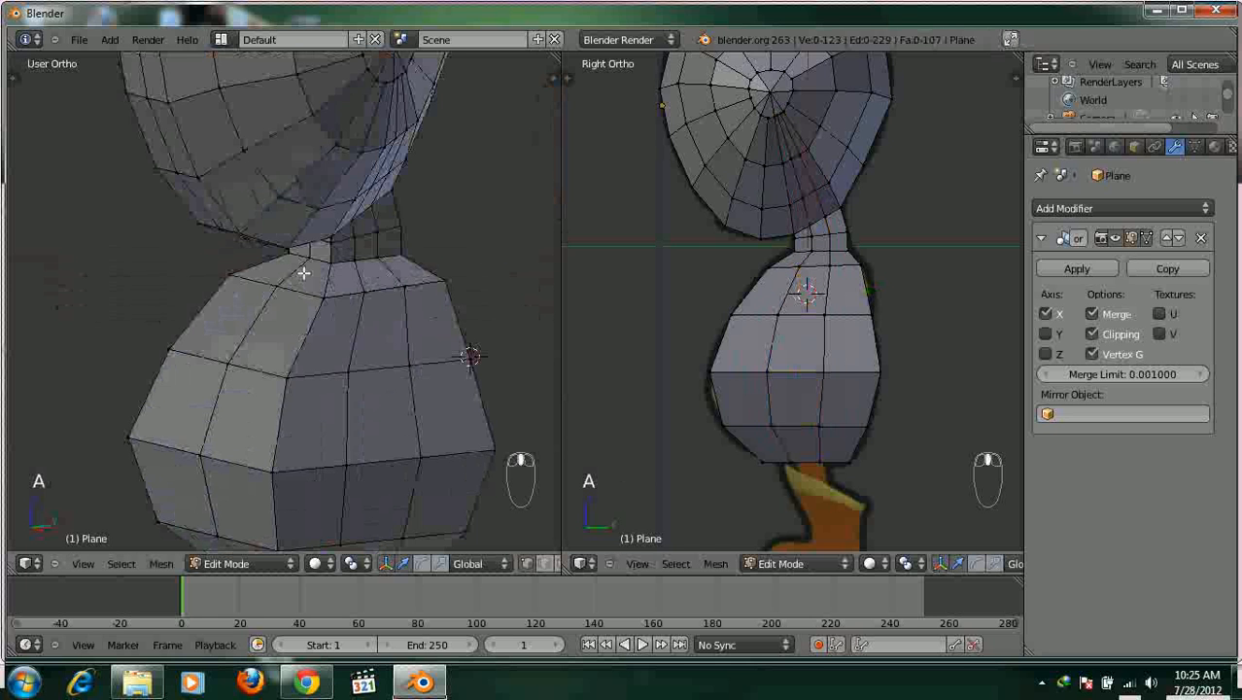
{"action": "scroll", "coordinate": [299, 305], "scroll_direction": "up", "scroll_amount": 2}
{"action": "mouse_move", "coordinate": [299, 305]}
{"action": "middle_mouse_down"}
{"action": "mouse_move", "coordinate": [360, 302]}
{"action": "mouse_move", "coordinate": [382, 331]}
{"action": "middle_mouse_up"}
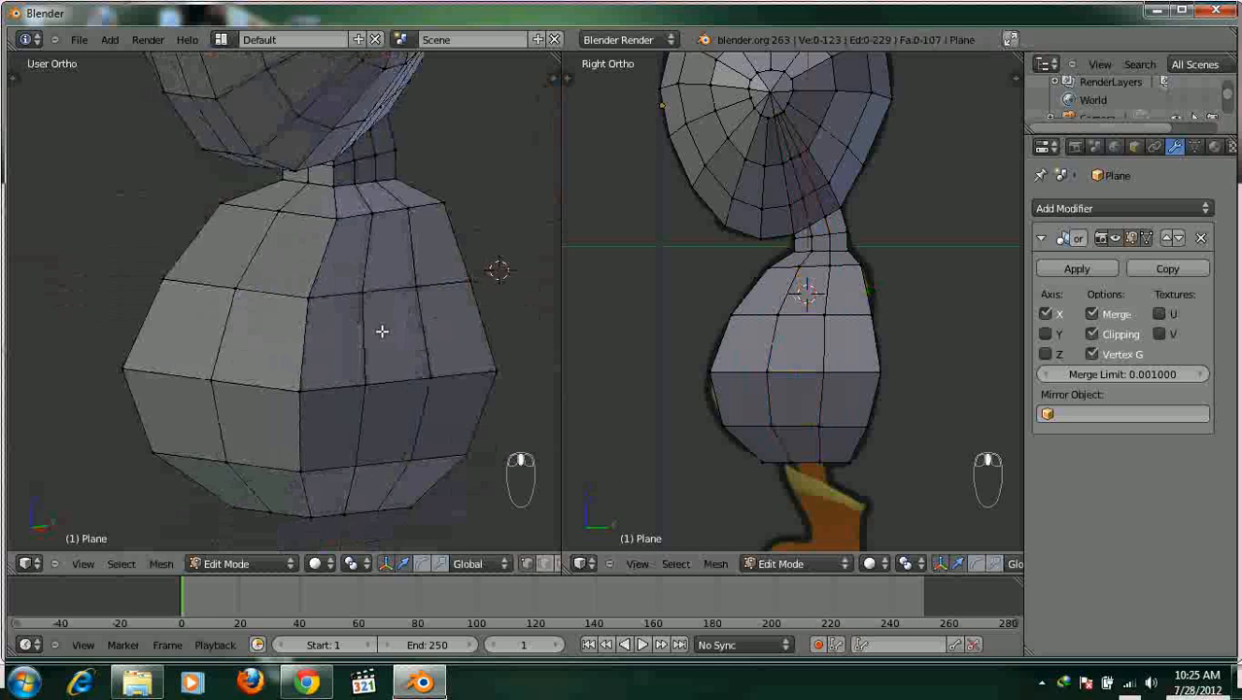
{"action": "right_click", "coordinate": [307, 292]}
{"action": "right_click", "coordinate": [335, 220], "text": "shift"}
{"action": "right_click", "coordinate": [301, 387], "text": "shift"}
{"action": "right_click", "coordinate": [313, 461], "text": "shift"}
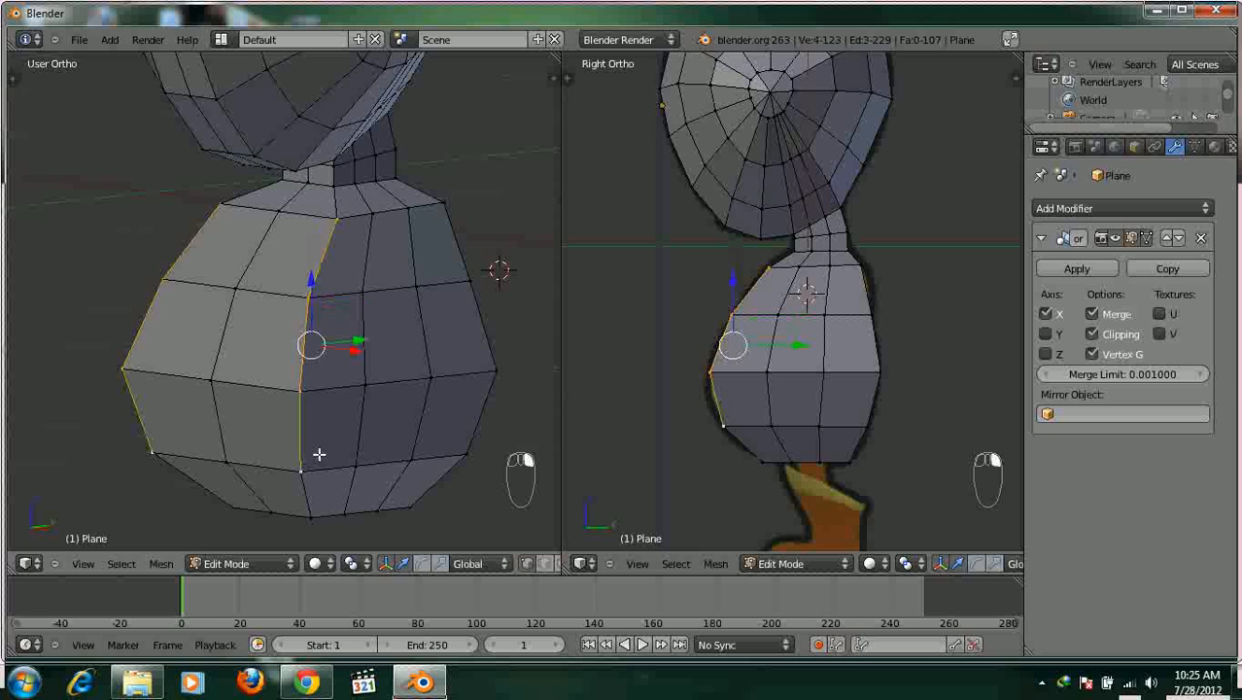
{"action": "right_click", "coordinate": [776, 269]}
Adjust the lower and upper vertices of the torso's front outer edge individually to round off the side profile.
{"action": "right_click", "coordinate": [741, 429]}
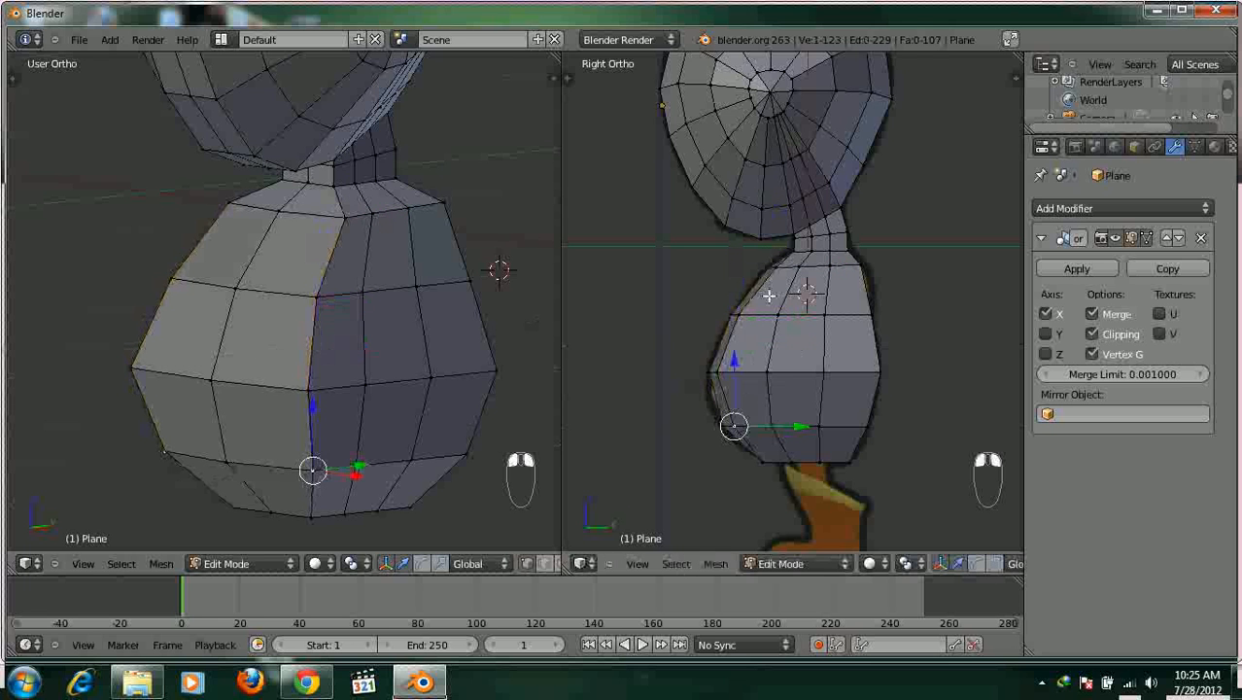
{"action": "right_click", "coordinate": [780, 265]}
{"action": "mouse_move", "coordinate": [486, 282]}
{"action": "middle_mouse_down"}
{"action": "mouse_move", "coordinate": [439, 280]}
{"action": "mouse_move", "coordinate": [479, 286]}
{"action": "middle_mouse_up"}
{"action": "left_click_drag", "start_coordinate": [446, 200], "coordinate": [435, 208]}
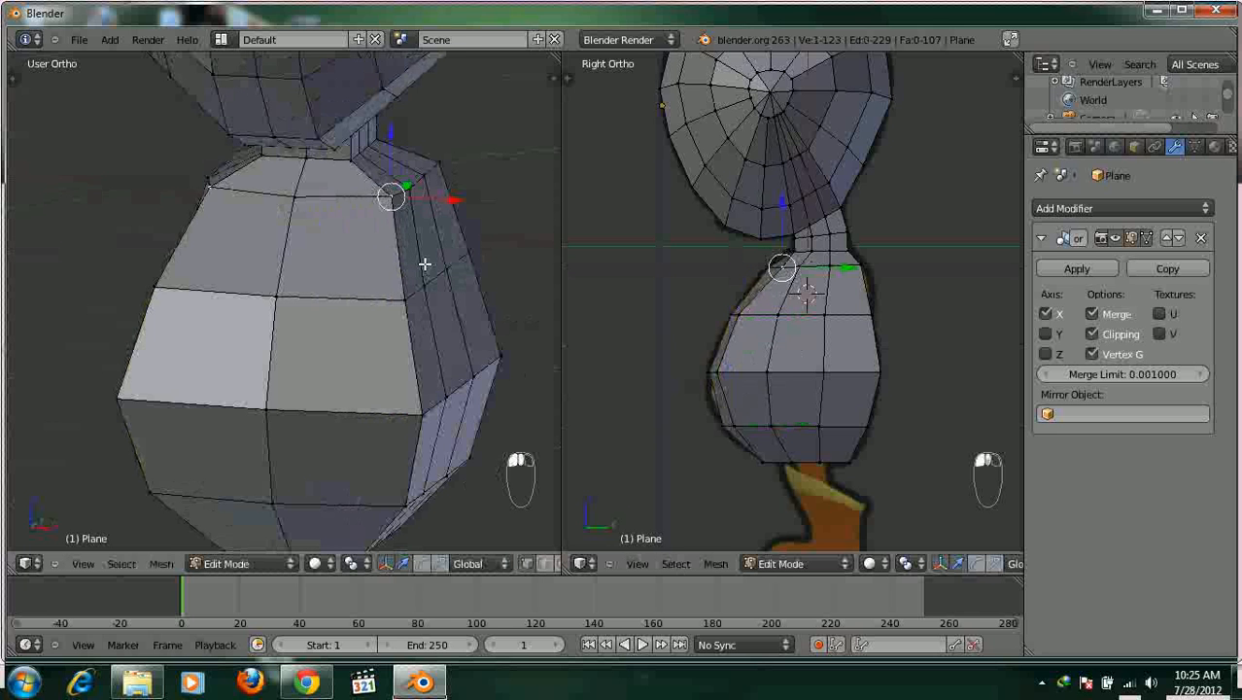
Switch to face select mode and examine the torso's side faces from an angle and against the front reference.
{"action": "scroll", "coordinate": [372, 300], "scroll_direction": "down", "scroll_amount": 2}
{"action": "scroll", "coordinate": [371, 300], "scroll_direction": "down", "scroll_amount": 5}
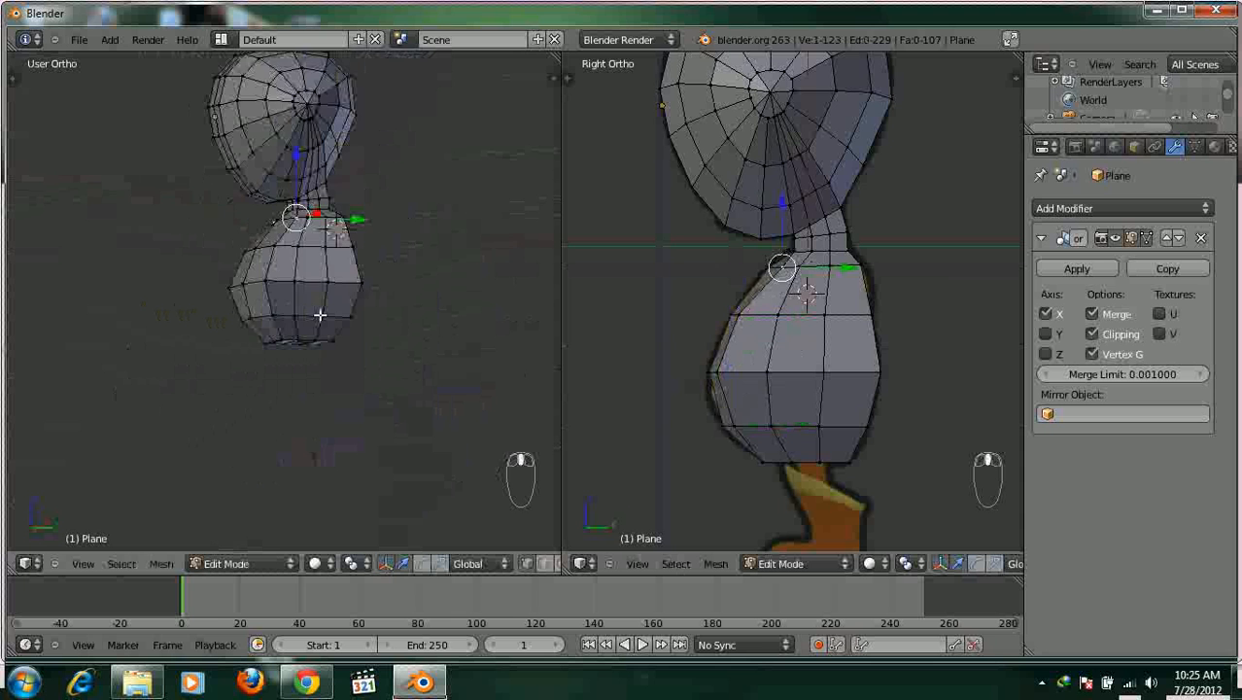
{"action": "scroll", "coordinate": [355, 318], "scroll_direction": "up", "scroll_amount": 3}
{"action": "key", "text": "ctrl+Tab"}
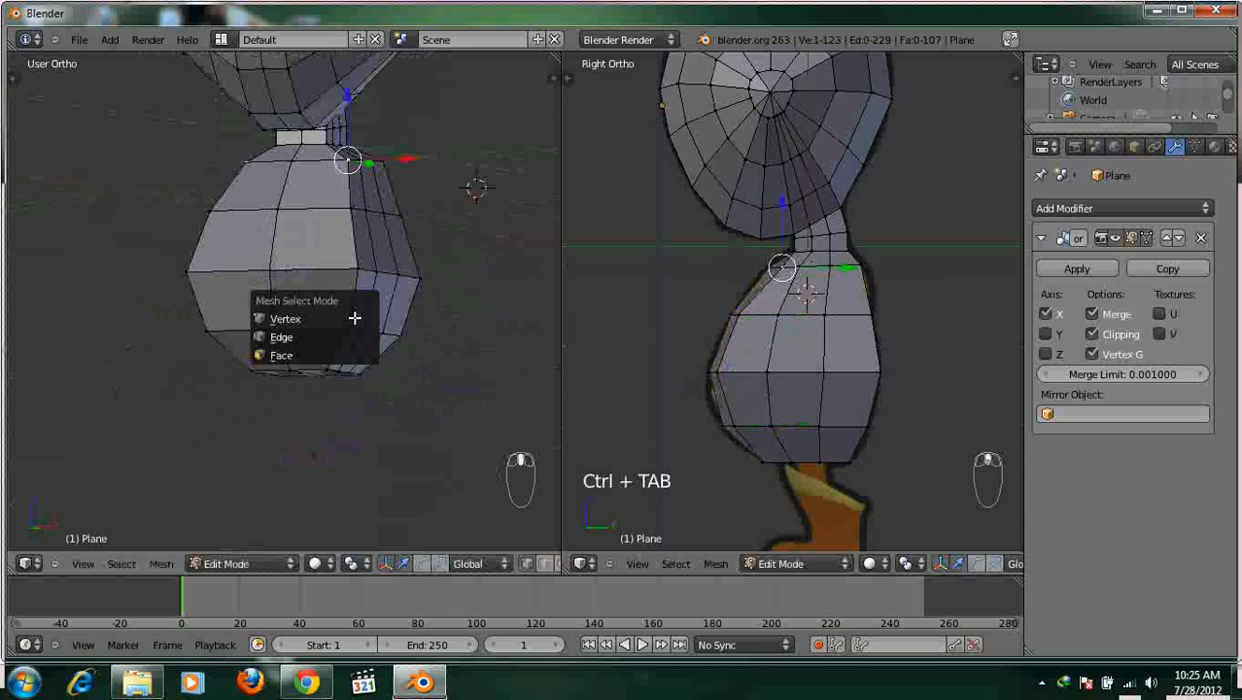
{"action": "left_click", "coordinate": [333, 353]}
{"action": "key", "text": "KP_1"}
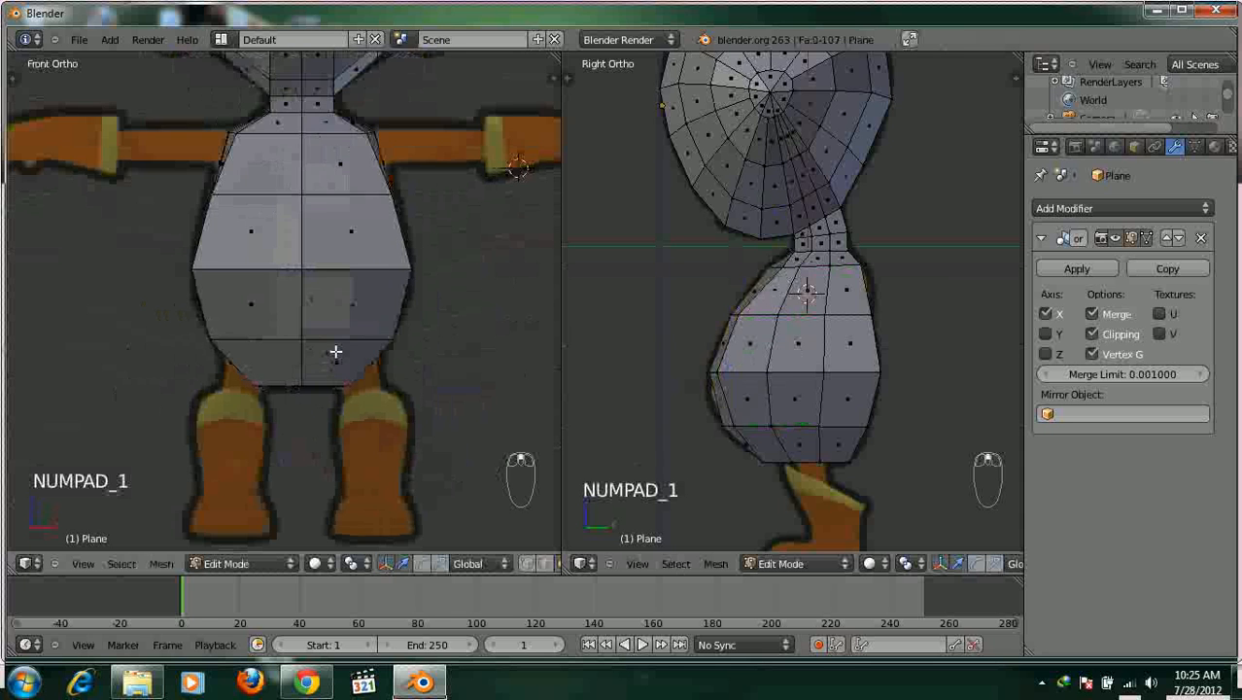
{"action": "scroll", "coordinate": [328, 216], "scroll_direction": "up", "scroll_amount": 6}
{"action": "scroll", "coordinate": [310, 328], "scroll_direction": "down", "scroll_amount": 4}
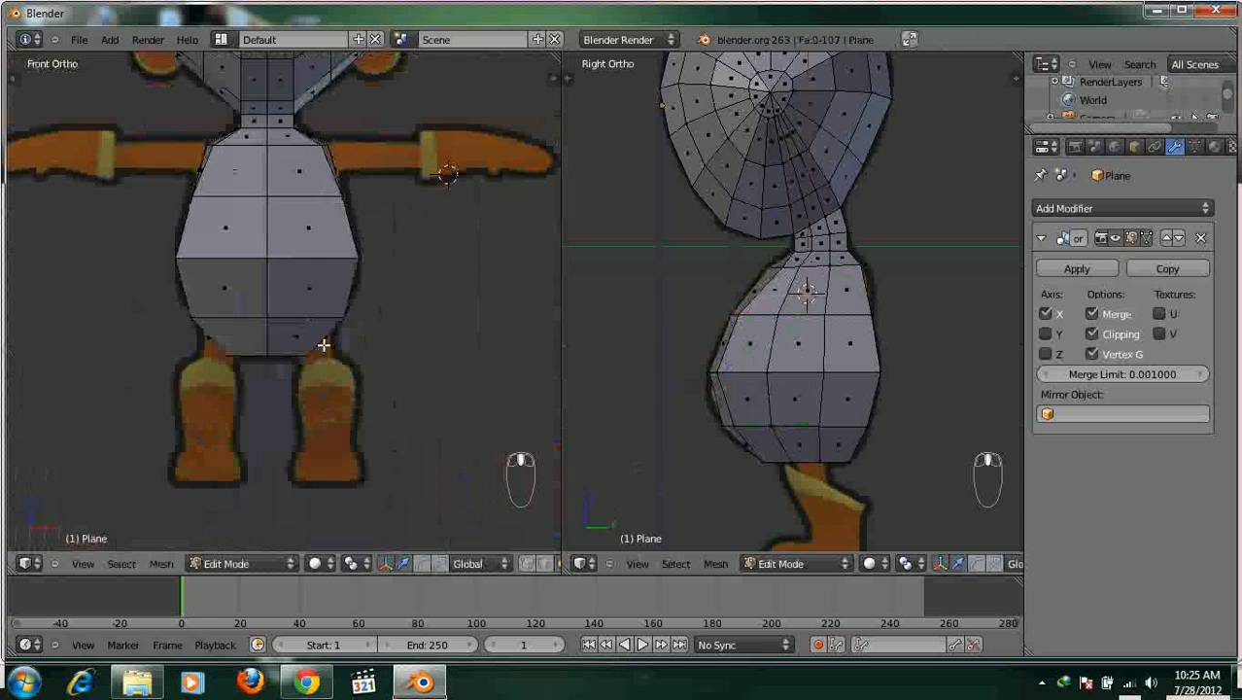
{"action": "scroll", "coordinate": [324, 347], "scroll_direction": "up", "scroll_amount": 3}
{"action": "middle_click_drag", "start_coordinate": [306, 388], "coordinate": [321, 416]}
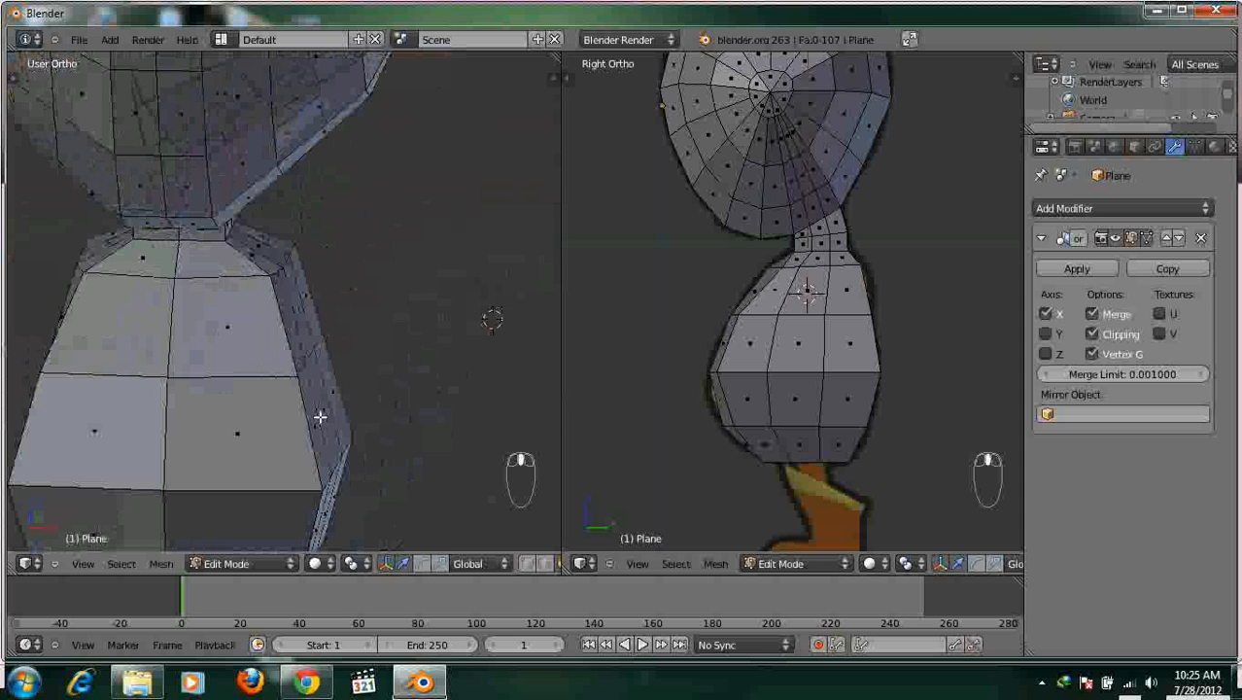
Add a horizontal loop cut around the upper torso, level with the lower edge of the arm in the front reference.
{"action": "key", "text": "KP_1"}
{"action": "scroll", "coordinate": [286, 375], "scroll_direction": "up", "scroll_amount": 4}
{"action": "middle_click_drag", "start_coordinate": [286, 373], "coordinate": [356, 382], "text": "shift"}
{"action": "scroll", "coordinate": [396, 390], "scroll_direction": "down", "scroll_amount": 2}
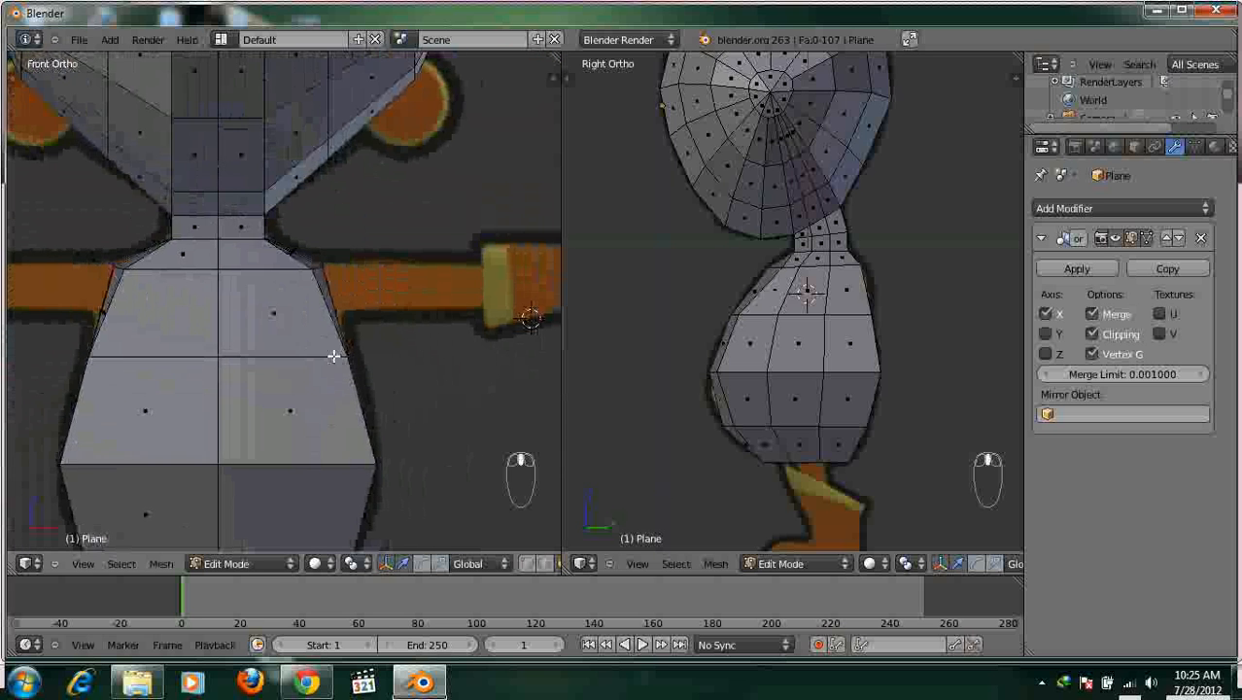
{"action": "scroll", "coordinate": [334, 354], "scroll_direction": "down", "scroll_amount": 1}
{"action": "key", "text": "ctrl+r"}
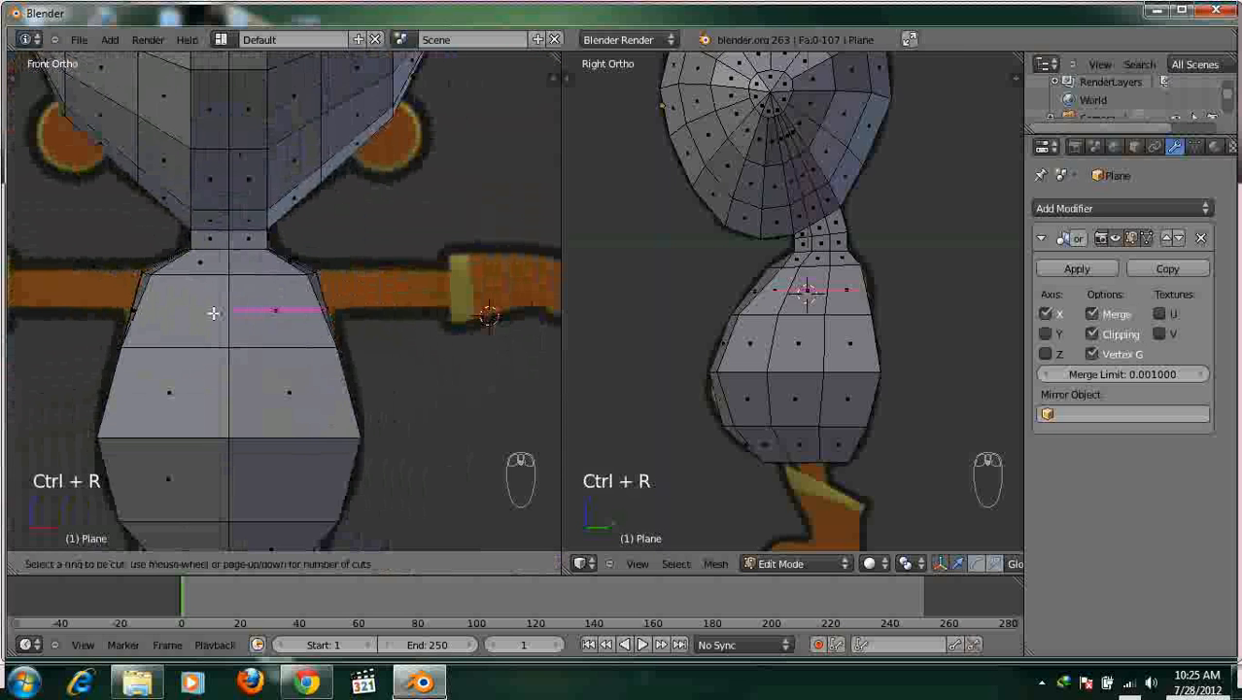
{"action": "left_click", "coordinate": [213, 312]}
{"action": "left_click", "coordinate": [291, 304]}
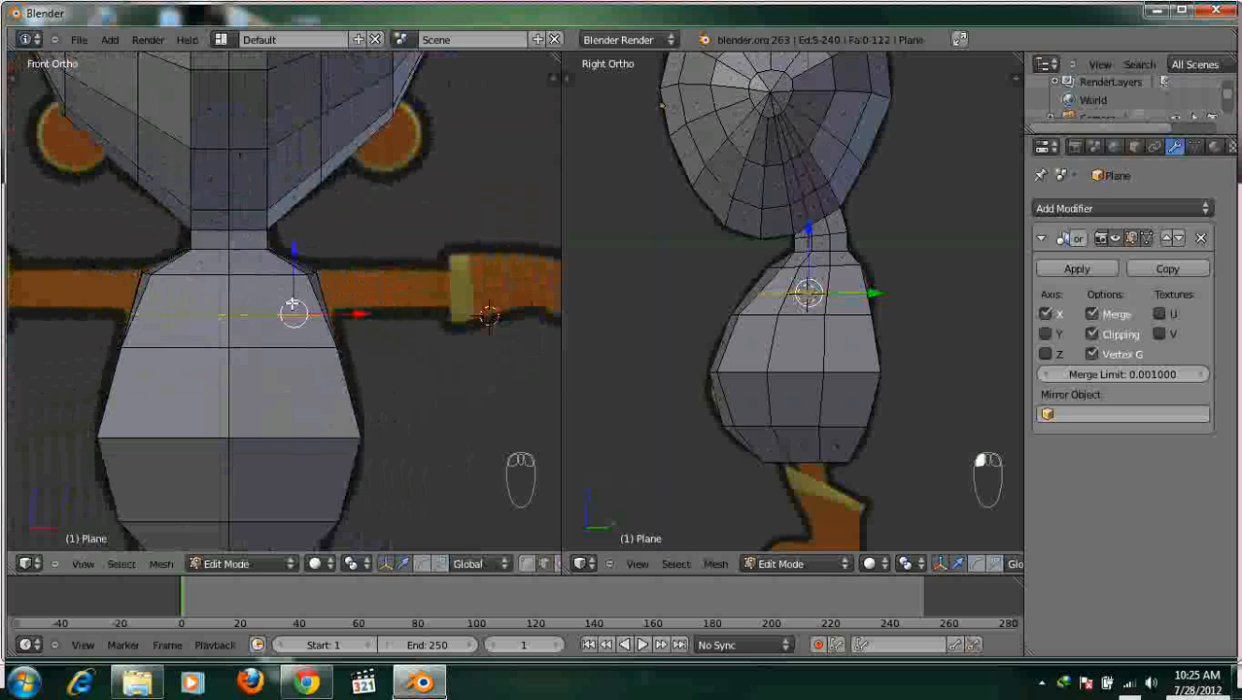
{"action": "scroll", "coordinate": [292, 304], "scroll_direction": "up", "scroll_amount": 1}
{"action": "middle_click_drag", "start_coordinate": [299, 313], "coordinate": [329, 309]}
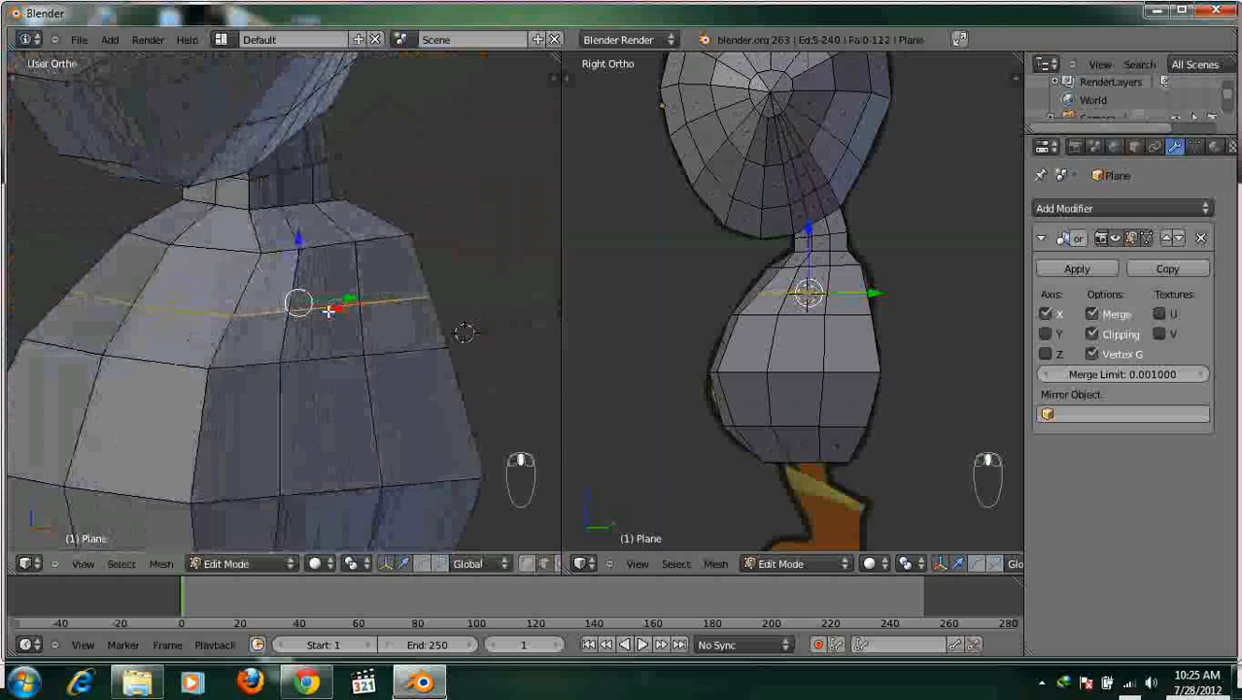
Select the middle face on the upper torso's side and shift it slightly backward against the side reference.
{"action": "key", "text": "ctrl+Tab"}
{"action": "left_click", "coordinate": [312, 314]}
{"action": "right_click", "coordinate": [330, 284]}
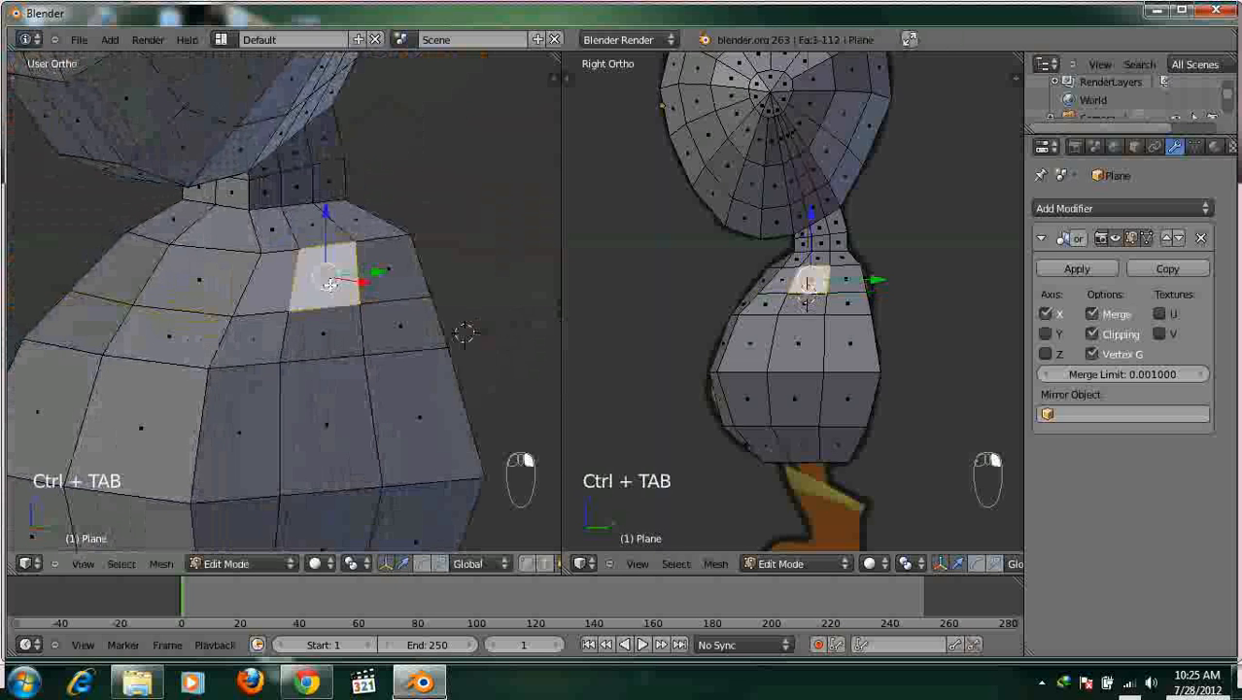
{"action": "middle_click_drag", "start_coordinate": [313, 326], "coordinate": [321, 303]}
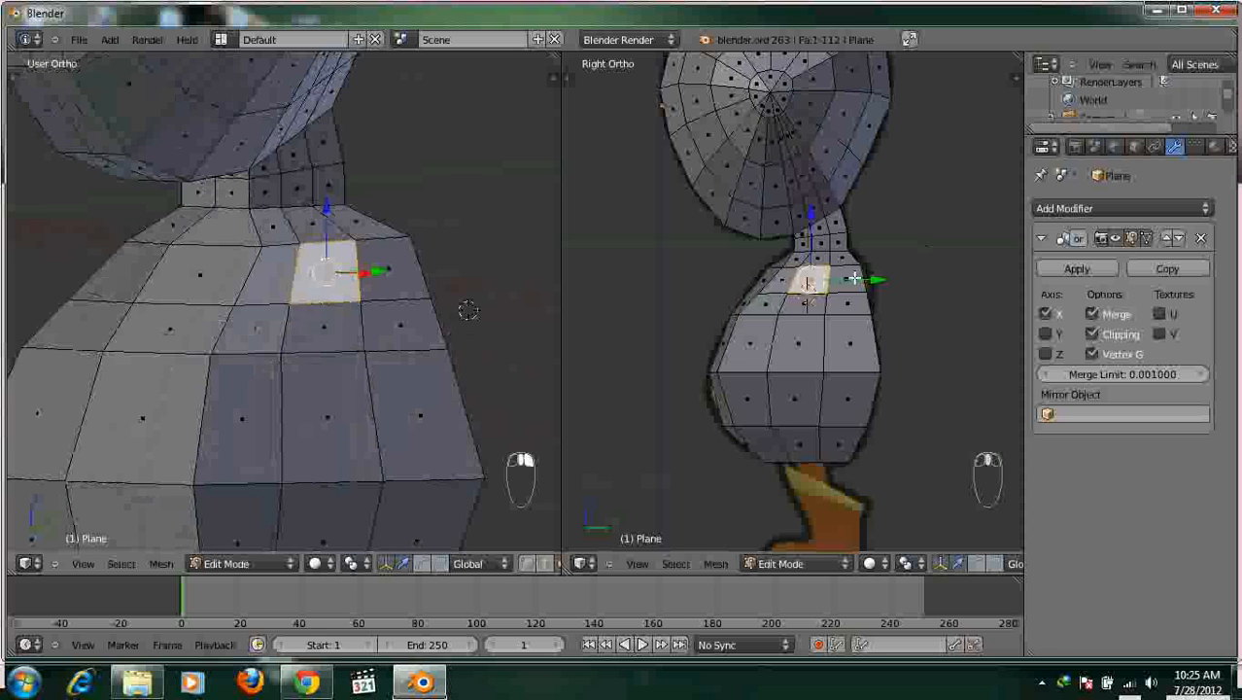
{"action": "key", "text": "z"}
{"action": "scroll", "coordinate": [876, 278], "scroll_direction": "up", "scroll_amount": 3}
{"action": "left_click_drag", "start_coordinate": [883, 266], "coordinate": [889, 264]}
Shift the shoulder face's lower front vertex and the vertex beneath it slightly backward in the side view.
{"action": "key", "text": "ctrl+Tab"}
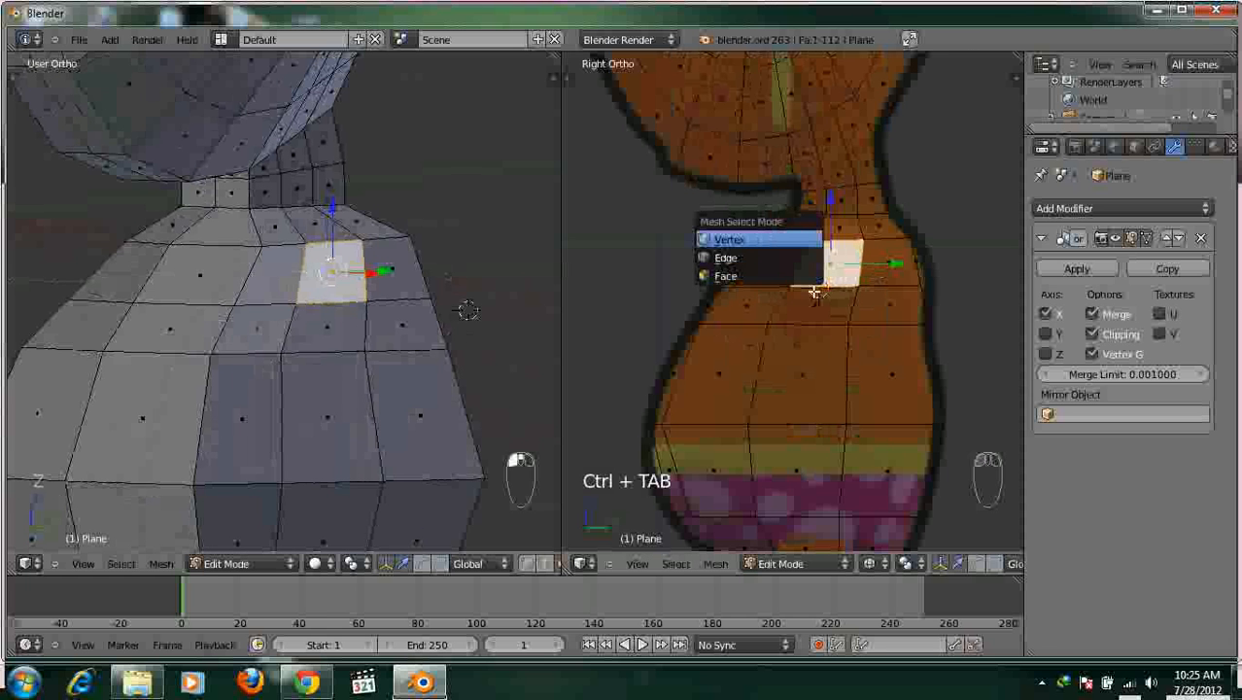
{"action": "left_click", "coordinate": [768, 239]}
{"action": "right_click", "coordinate": [793, 287]}
{"action": "left_click_drag", "start_coordinate": [827, 285], "coordinate": [839, 285]}
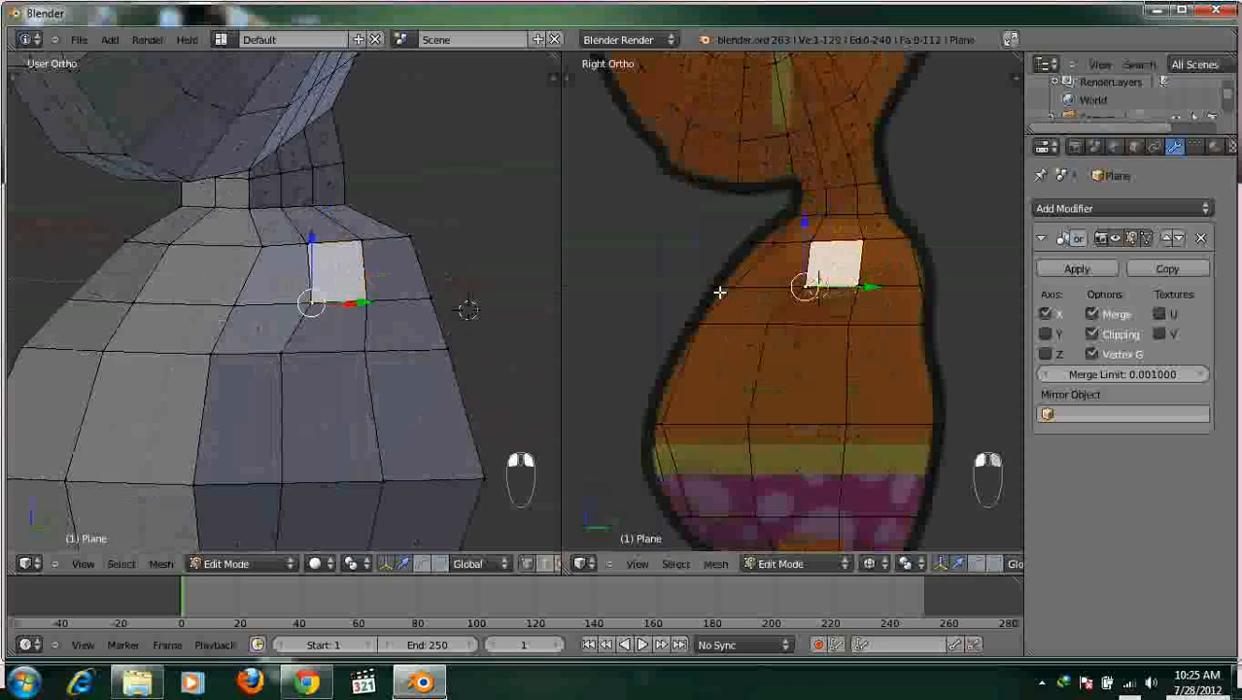
{"action": "right_click", "coordinate": [777, 328]}
{"action": "left_click_drag", "start_coordinate": [798, 328], "coordinate": [812, 326]}
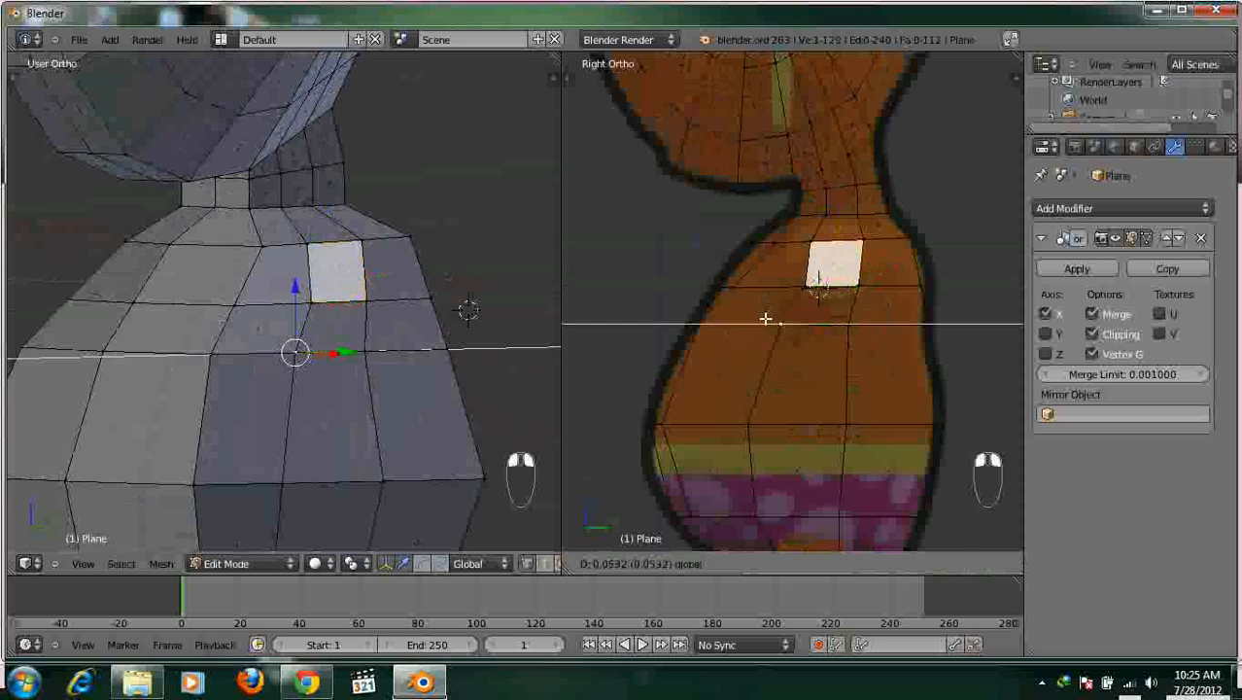
Extrude the shoulder face outward along the arm in the front view and rotate the new end upright.
{"action": "scroll", "coordinate": [386, 270], "scroll_direction": "up", "scroll_amount": 3}
{"action": "key", "text": "ctrl+Tab"}
{"action": "left_click", "coordinate": [321, 305]}
{"action": "middle_click_drag", "start_coordinate": [385, 217], "coordinate": [355, 275]}
{"action": "key", "text": "KP_1"}
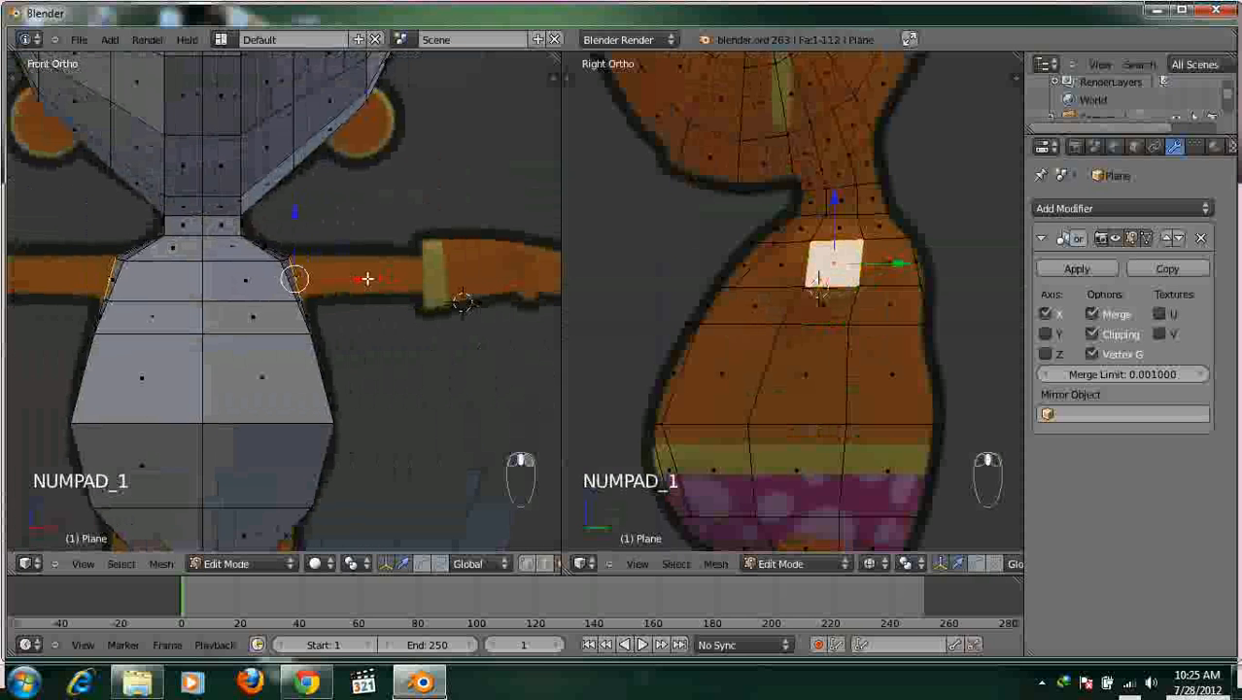
{"action": "key", "text": "e"}
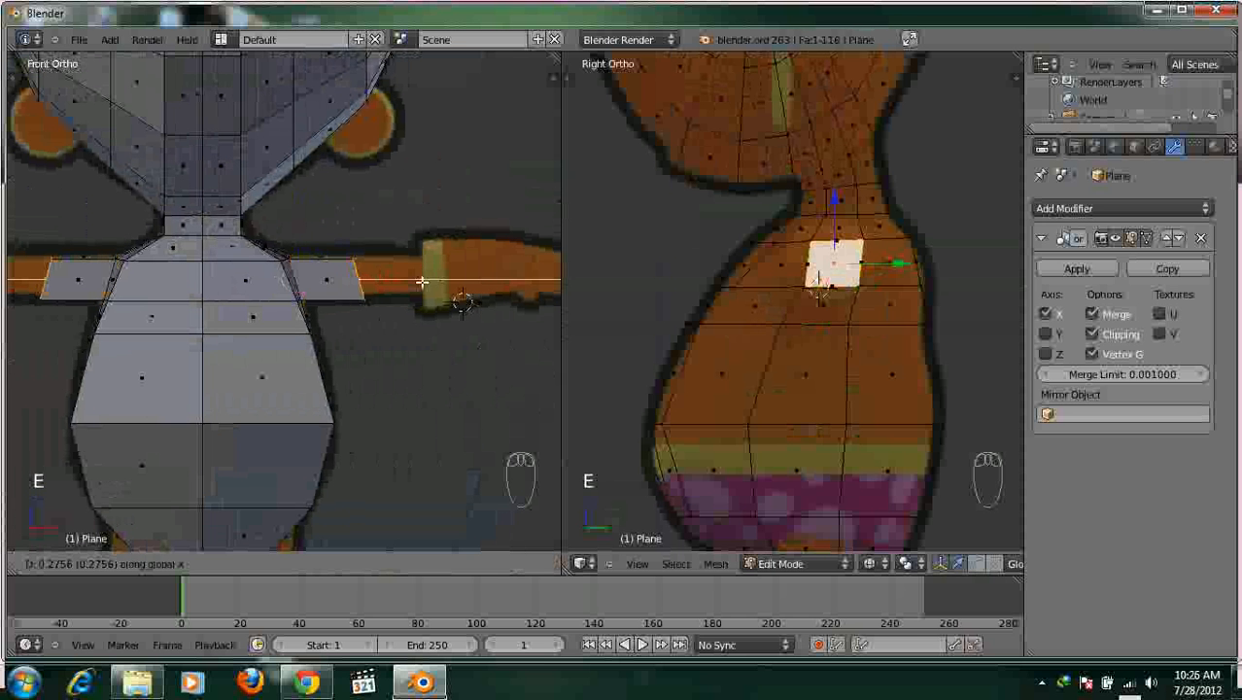
{"action": "left_click", "coordinate": [417, 302]}
{"action": "key", "text": "r"}
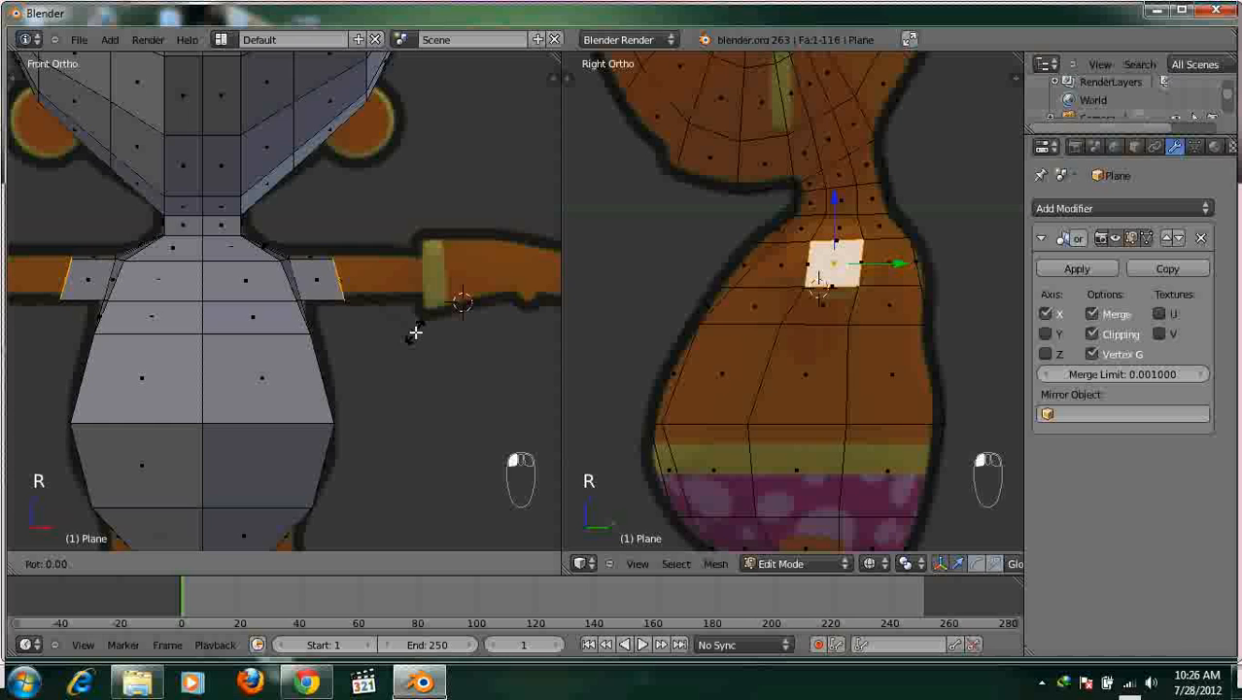
{"action": "left_click", "coordinate": [394, 304]}
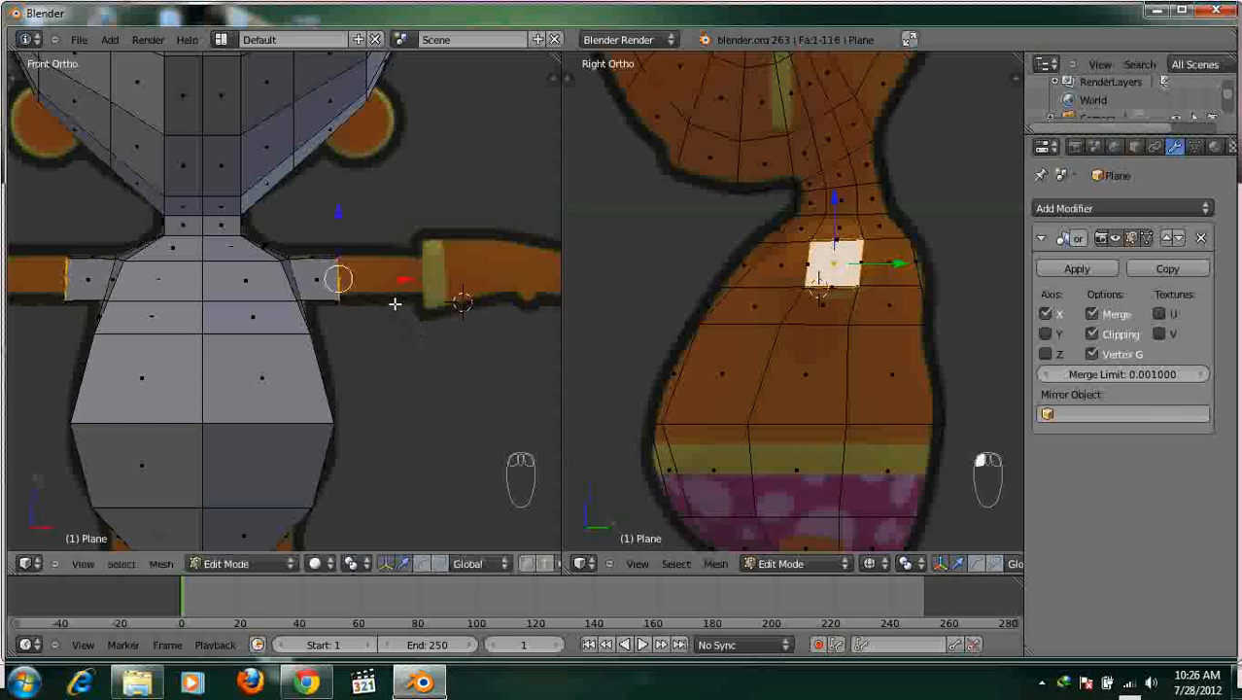
Reposition the extruded arm end in the front view so it lines up with the reference arm's outline.
{"action": "scroll", "coordinate": [395, 304], "scroll_direction": "up", "scroll_amount": 4}
{"action": "key", "text": "g"}
{"action": "left_click", "coordinate": [395, 164]}
{"action": "left_click_drag", "start_coordinate": [395, 165], "coordinate": [396, 170]}
{"action": "middle_click_drag", "start_coordinate": [458, 223], "coordinate": [380, 227], "text": "shift"}
{"action": "left_click_drag", "start_coordinate": [388, 230], "coordinate": [424, 247]}
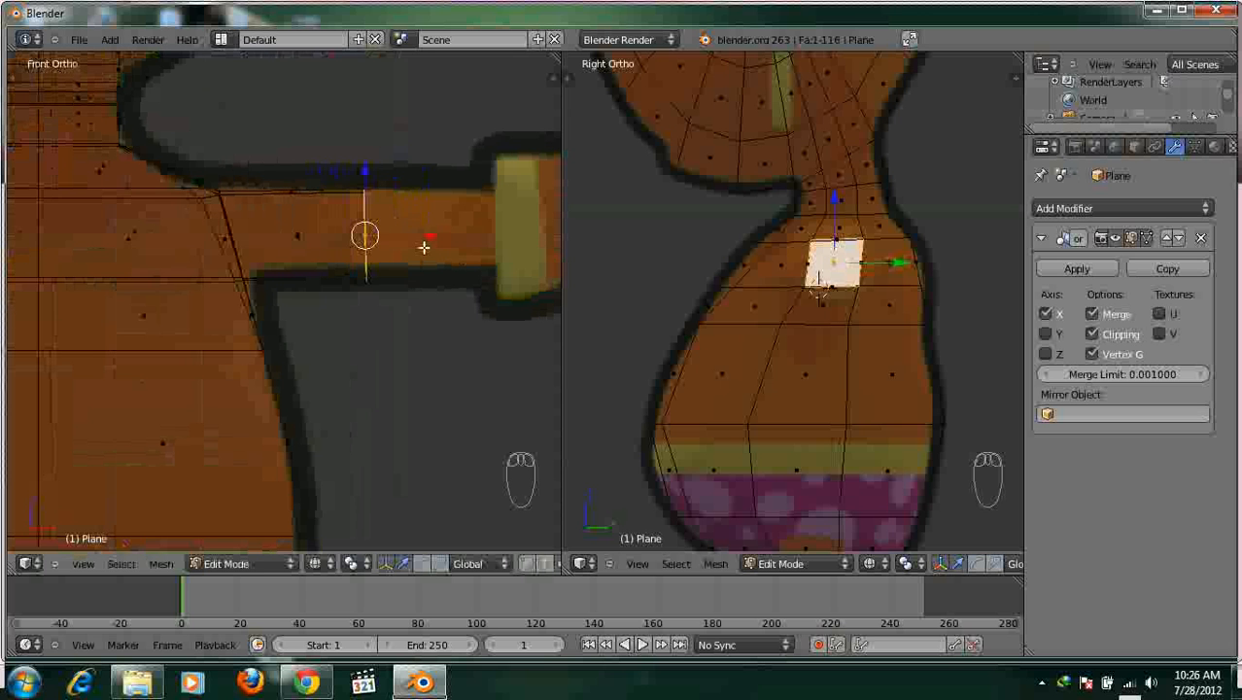
Extrude the arm's end face further outward to just past the wristband in the front reference.
{"action": "scroll", "coordinate": [339, 263], "scroll_direction": "down", "scroll_amount": 4}
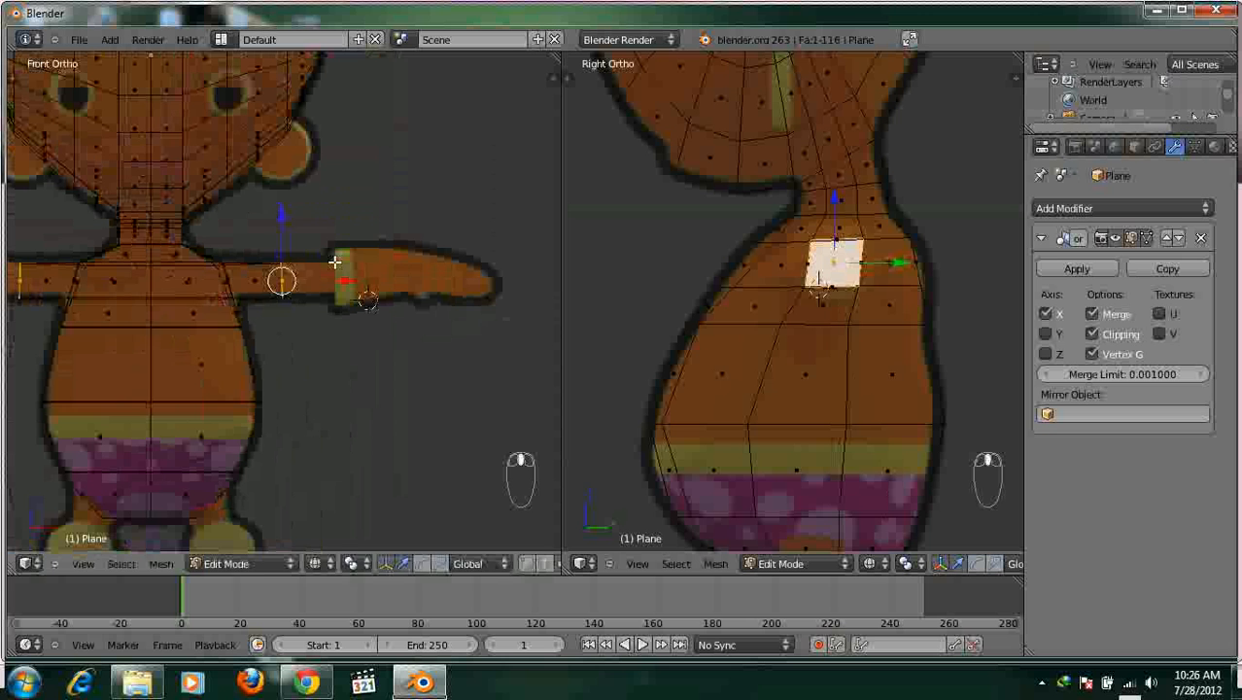
{"action": "key", "text": "e"}
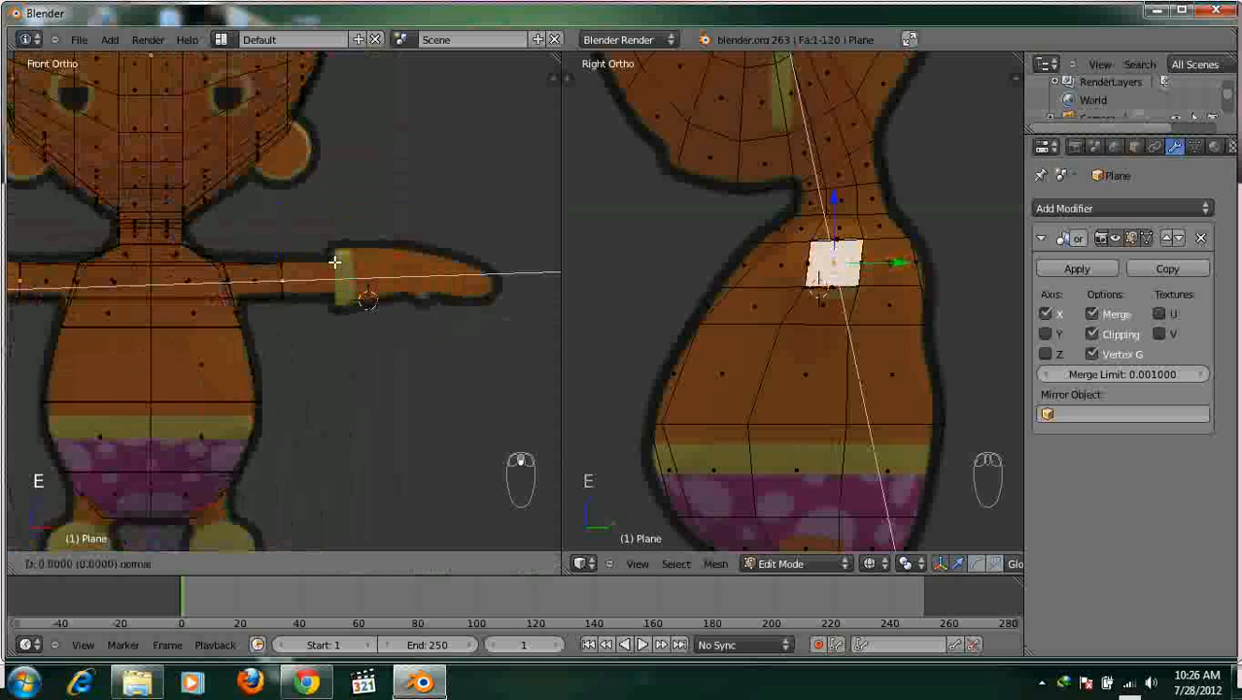
{"action": "left_click", "coordinate": [376, 281]}
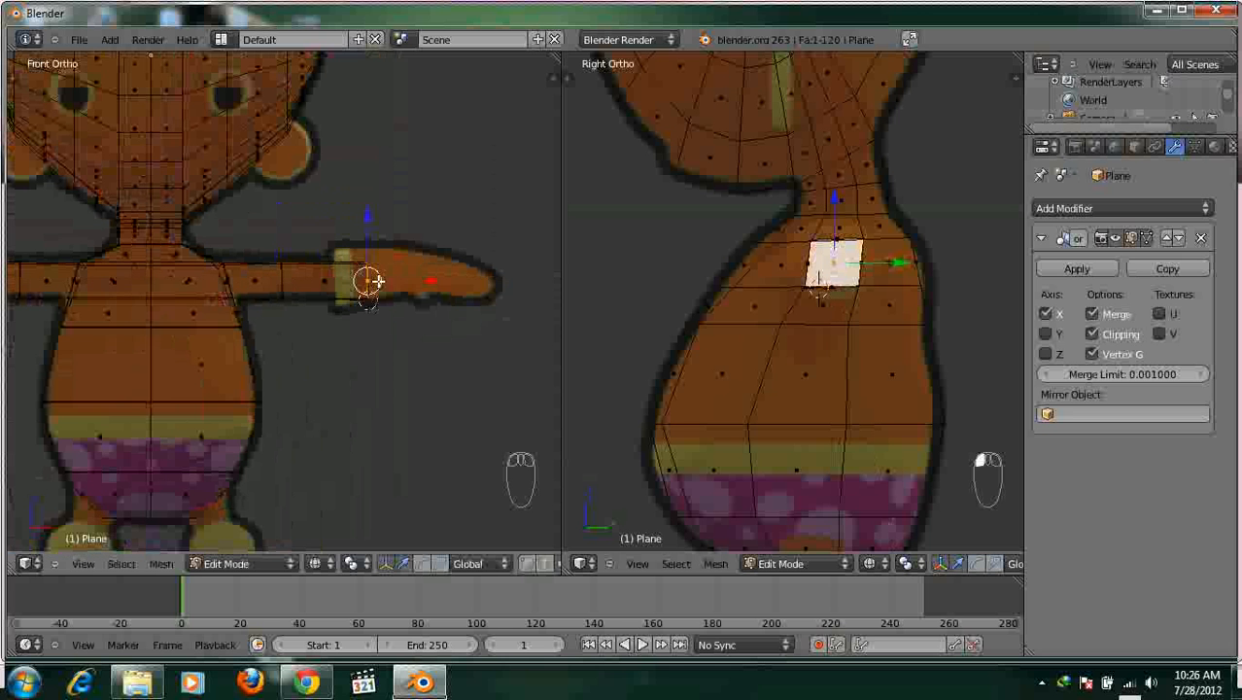
Add two loop cuts across the forearm close to the elbow edge, forming three closely spaced edge loops.
{"action": "scroll", "coordinate": [376, 281], "scroll_direction": "up", "scroll_amount": 4}
{"action": "key", "text": "a"}
{"action": "key", "text": "z"}
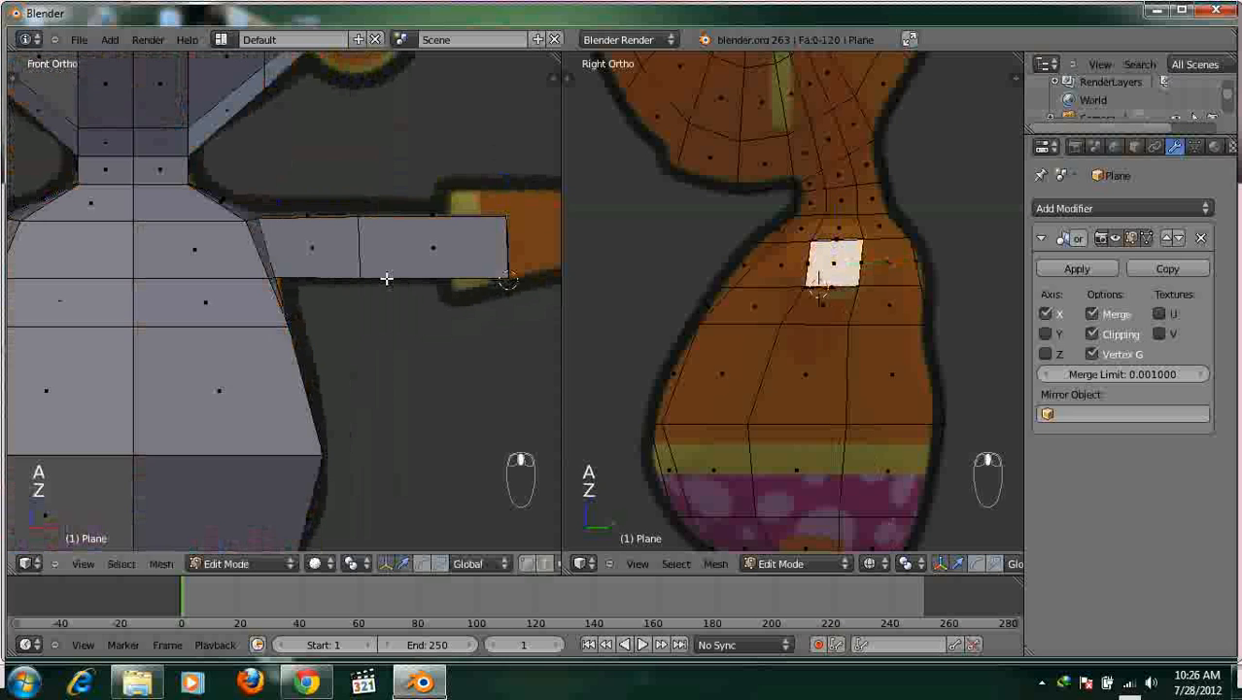
{"action": "middle_click_drag", "start_coordinate": [387, 278], "coordinate": [390, 298], "text": "shift"}
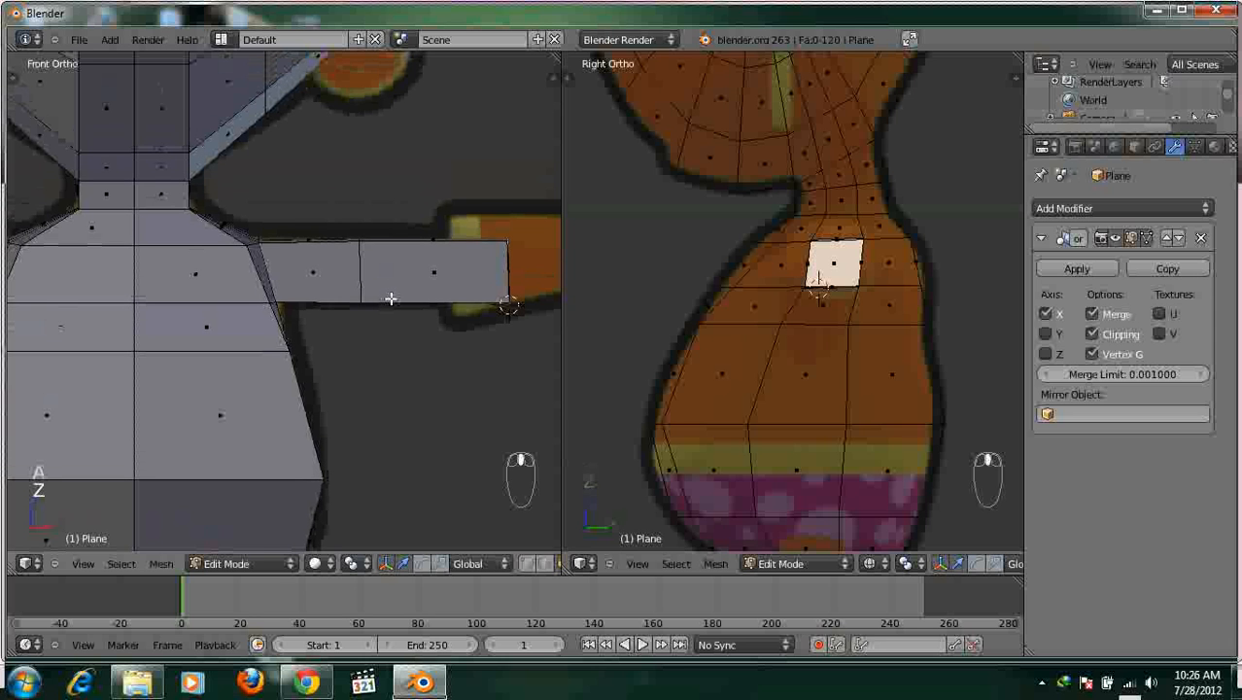
{"action": "key", "text": "ctrl+Tab"}
{"action": "left_click", "coordinate": [379, 261]}
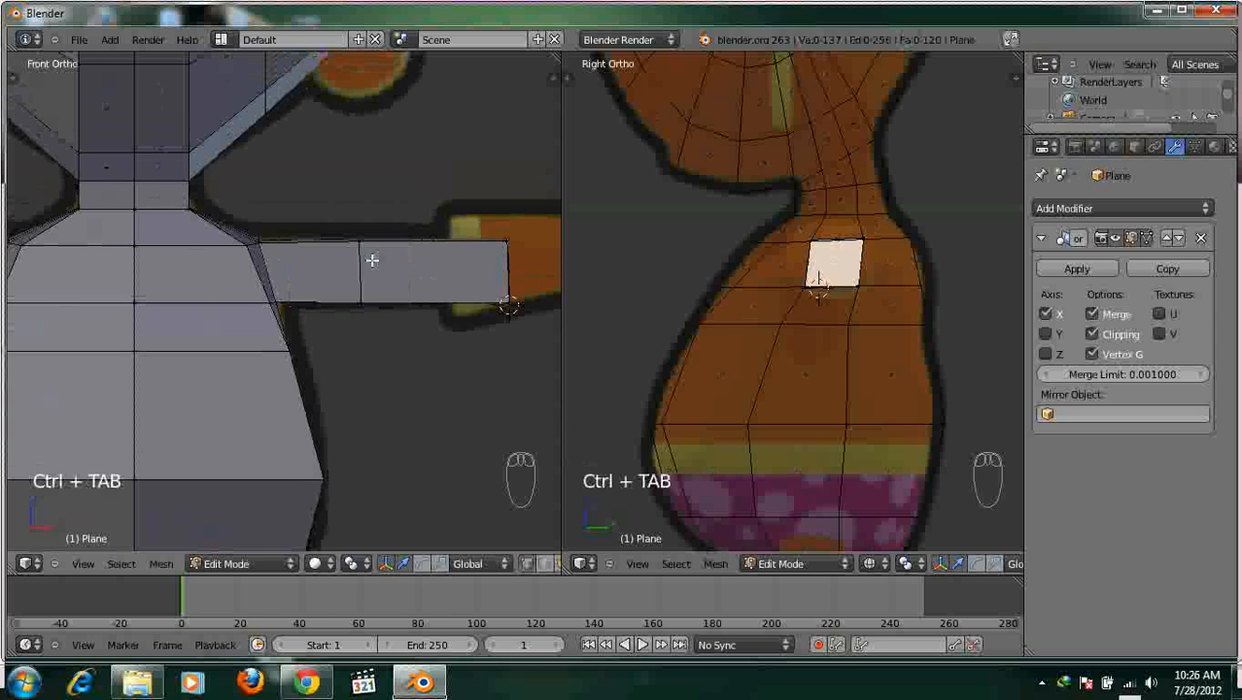
{"action": "key", "text": "ctrl+r"}
{"action": "left_click", "coordinate": [389, 293]}
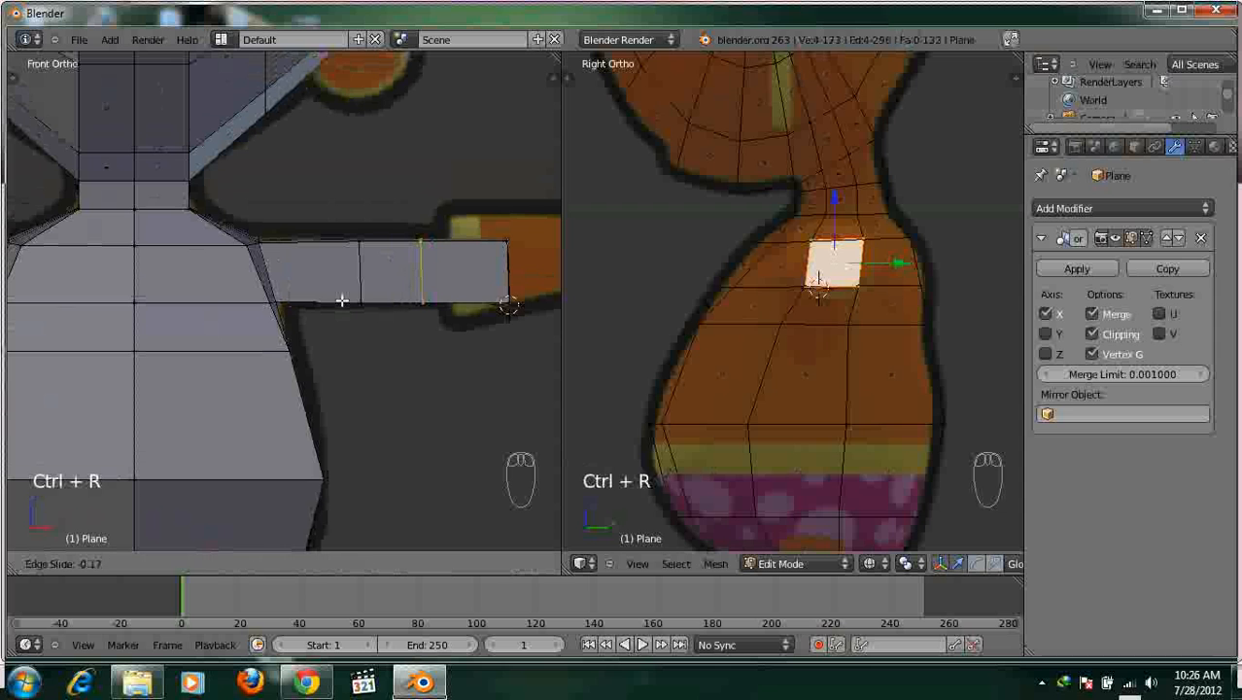
{"action": "left_click", "coordinate": [348, 304]}
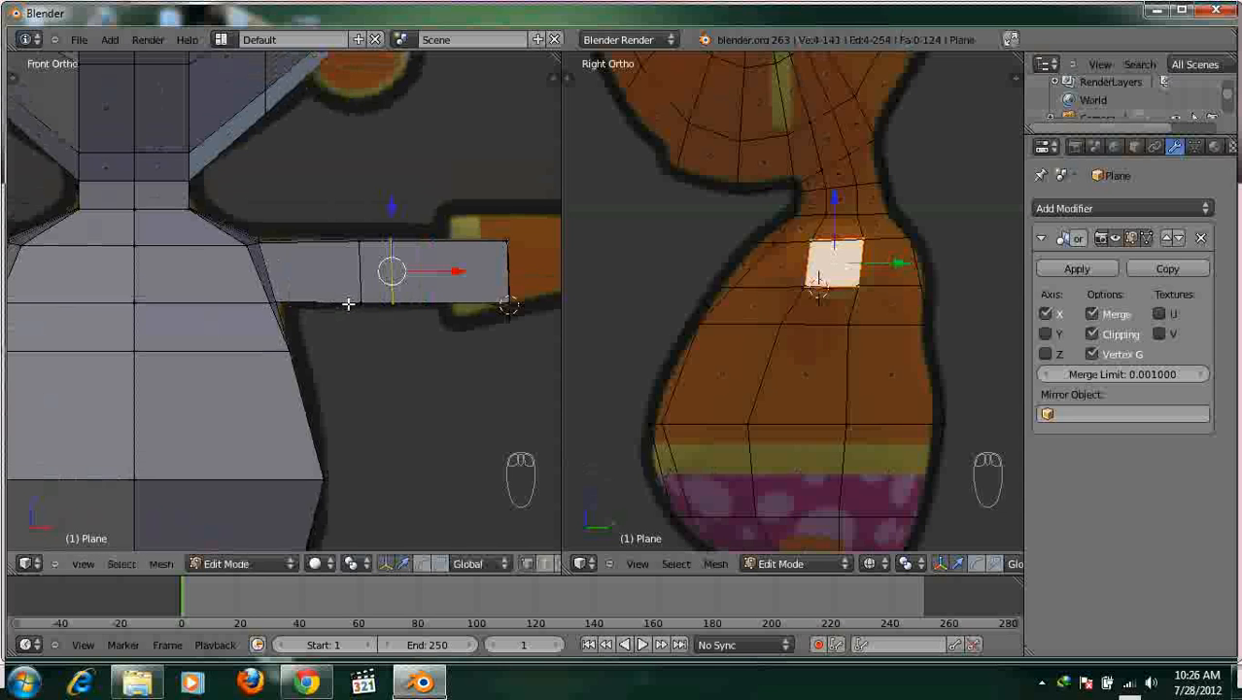
{"action": "key", "text": "ctrl+r"}
{"action": "left_click", "coordinate": [396, 290]}
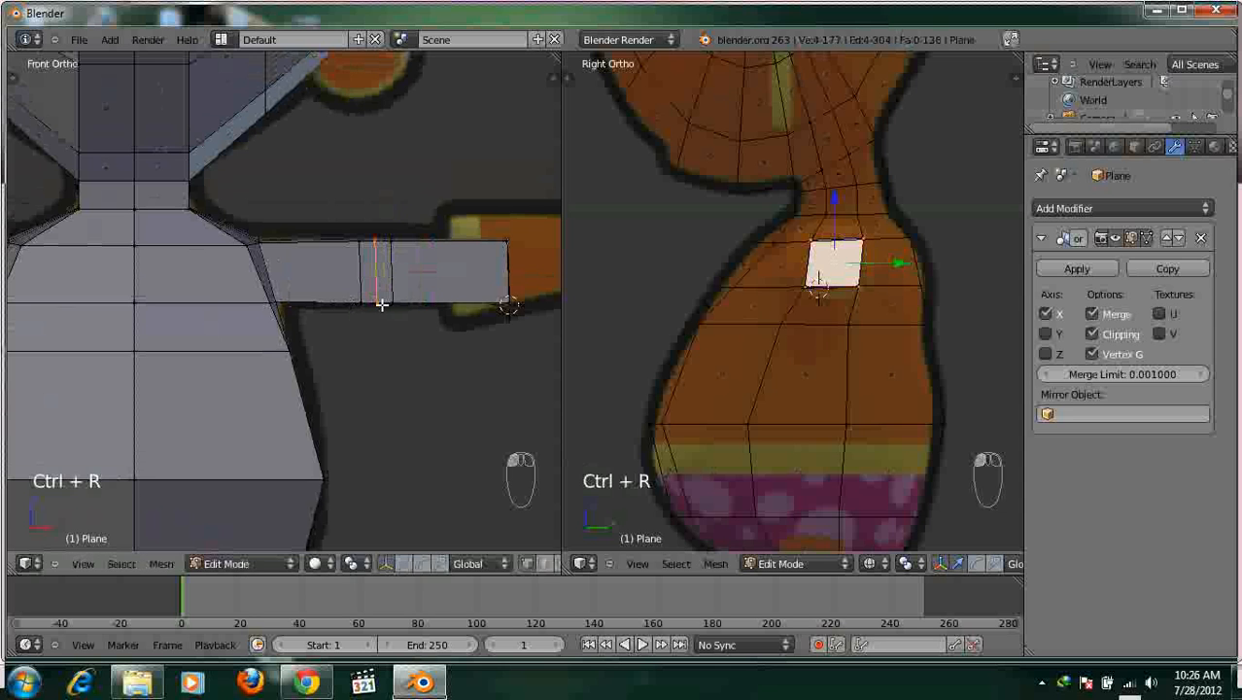
{"action": "left_click", "coordinate": [400, 288]}
{"action": "key", "text": "a"}
Examine the arm's elbow loops up close and the overall torso and arms from an angle.
{"action": "middle_click_drag", "start_coordinate": [401, 284], "coordinate": [415, 323], "text": "shift"}
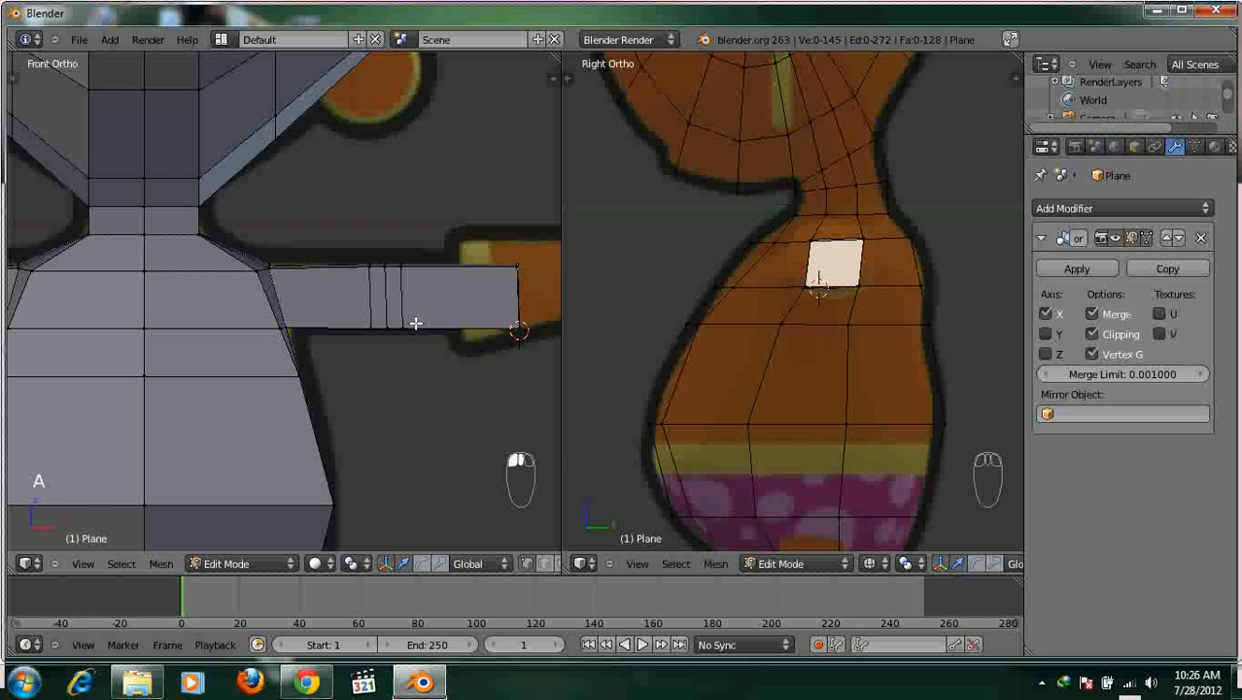
{"action": "scroll", "coordinate": [399, 333], "scroll_direction": "up", "scroll_amount": 3}
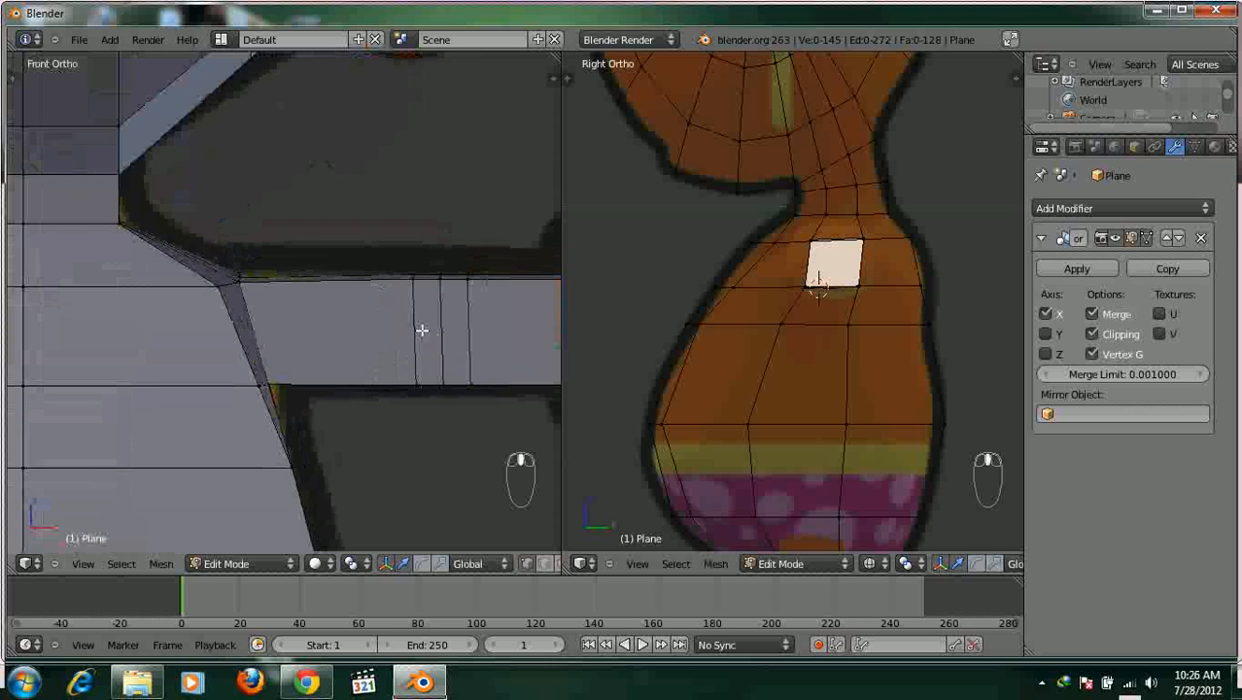
{"action": "scroll", "coordinate": [349, 297], "scroll_direction": "down", "scroll_amount": 1}
{"action": "middle_click_drag", "start_coordinate": [337, 344], "coordinate": [355, 270], "text": "shift"}
{"action": "scroll", "coordinate": [361, 316], "scroll_direction": "down", "scroll_amount": 1}
{"action": "scroll", "coordinate": [367, 260], "scroll_direction": "down", "scroll_amount": 2}
{"action": "scroll", "coordinate": [355, 269], "scroll_direction": "up", "scroll_amount": 2}
{"action": "scroll", "coordinate": [337, 330], "scroll_direction": "down", "scroll_amount": 1}
{"action": "middle_click_drag", "start_coordinate": [342, 316], "coordinate": [228, 349]}
{"action": "scroll", "coordinate": [296, 313], "scroll_direction": "down", "scroll_amount": 1}
{"action": "scroll", "coordinate": [244, 338], "scroll_direction": "up", "scroll_amount": 2}
Select the face at the torso's lower side and compare its position with the leg in the front reference.
{"action": "key", "text": "ctrl+Tab"}
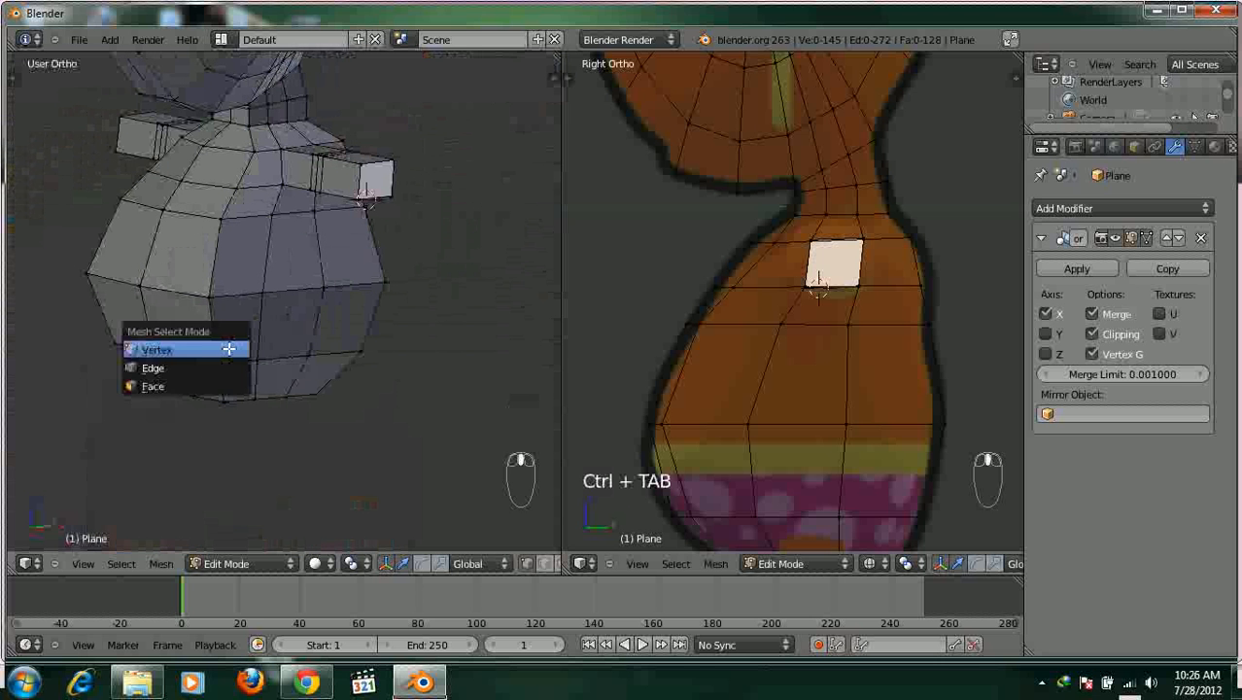
{"action": "left_click", "coordinate": [287, 366]}
{"action": "right_click", "coordinate": [299, 367]}
{"action": "key", "text": "KP_1"}
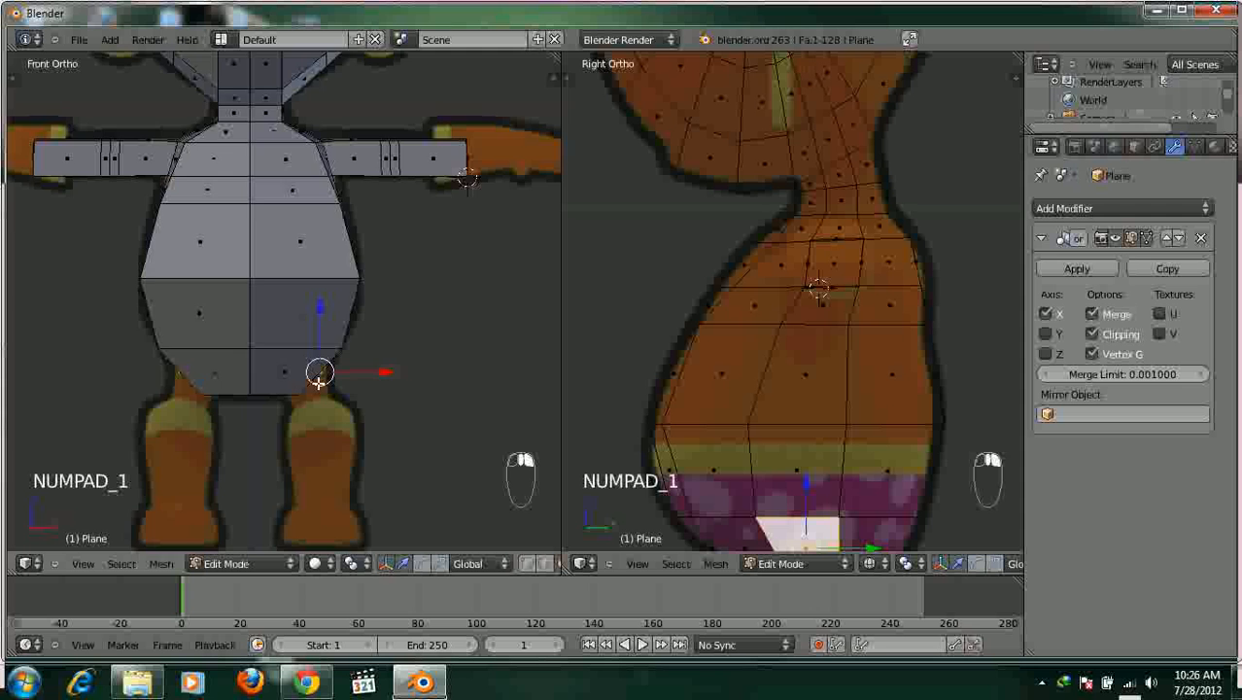
{"action": "scroll", "coordinate": [318, 369], "scroll_direction": "up", "scroll_amount": 4}
{"action": "scroll", "coordinate": [366, 316], "scroll_direction": "down", "scroll_amount": 3}
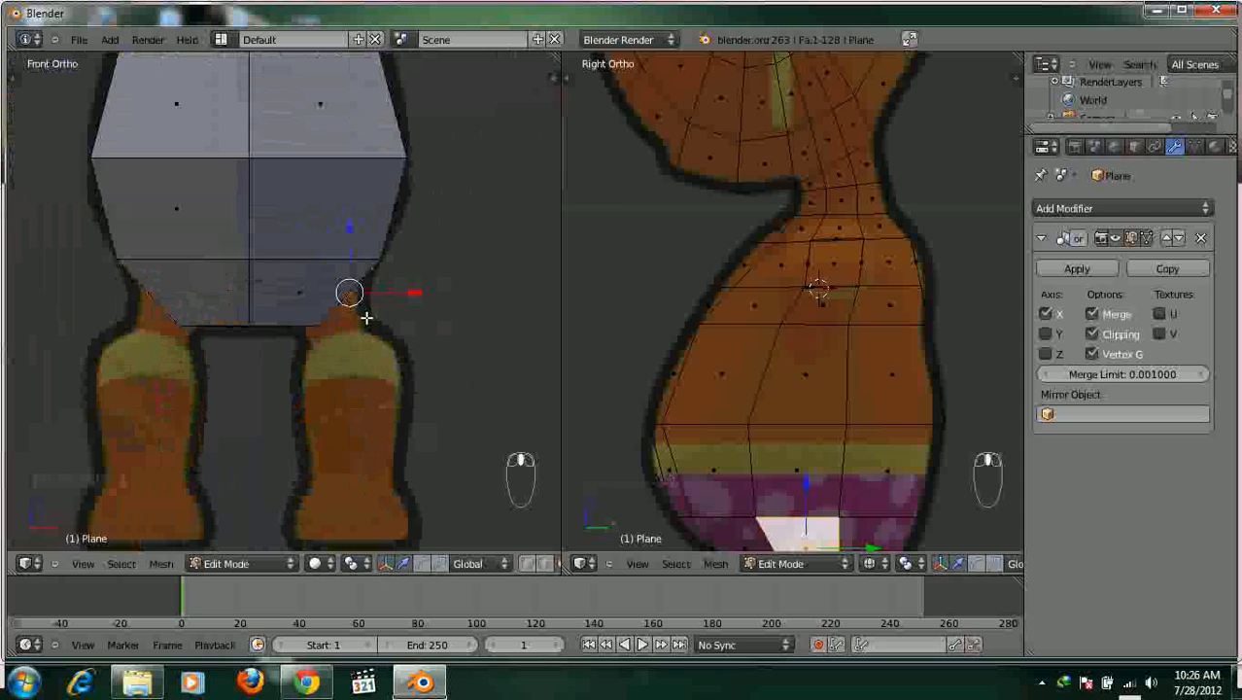
Select all vertices along the torso's bottom edge in wireframe and scale them inward in the front view.
{"action": "key", "text": "z"}
{"action": "key", "text": "a"}
{"action": "key", "text": "ctrl+Tab"}
{"action": "left_click", "coordinate": [311, 263]}
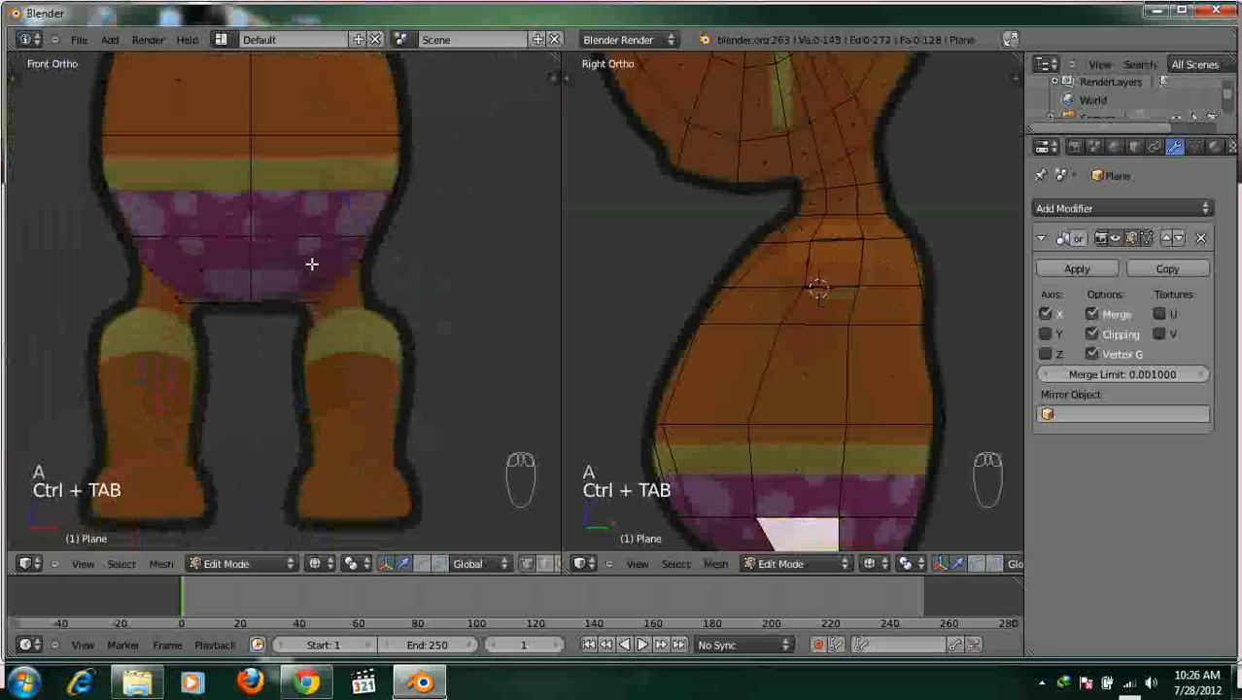
{"action": "key", "text": "b"}
{"action": "left_click_drag", "start_coordinate": [374, 340], "coordinate": [147, 274]}
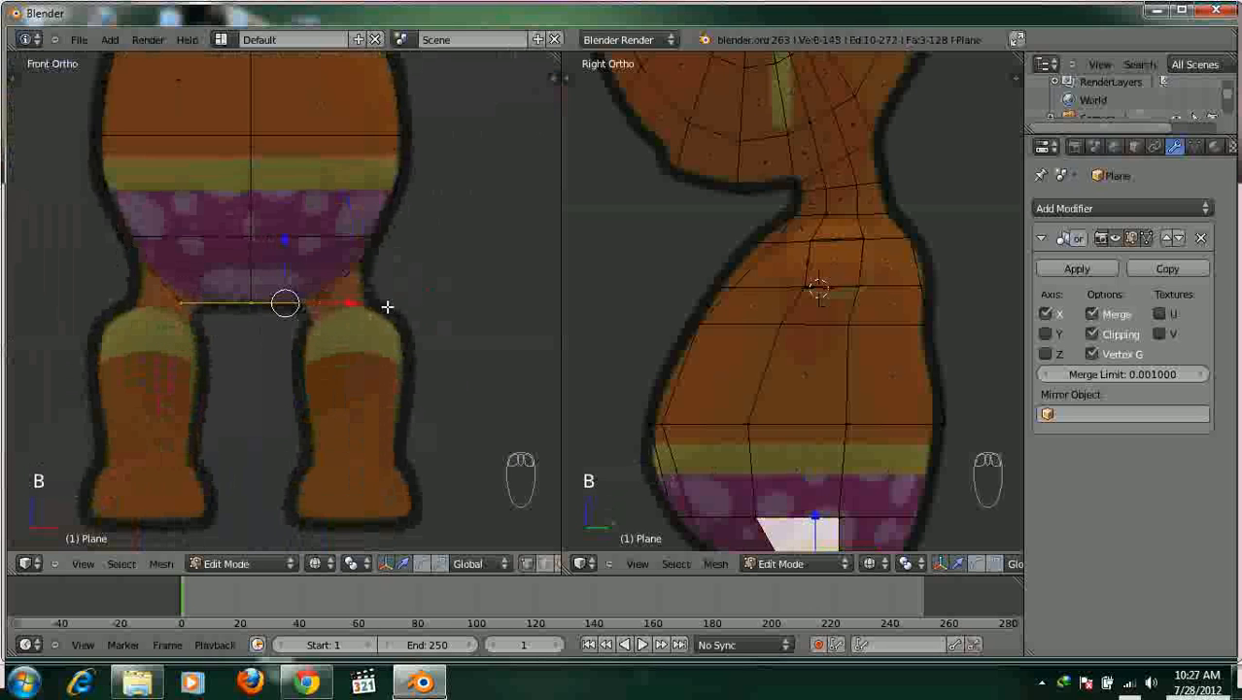
{"action": "key", "text": "s"}
{"action": "left_click", "coordinate": [361, 311]}
{"action": "key", "text": "s"}
{"action": "left_click", "coordinate": [368, 282]}
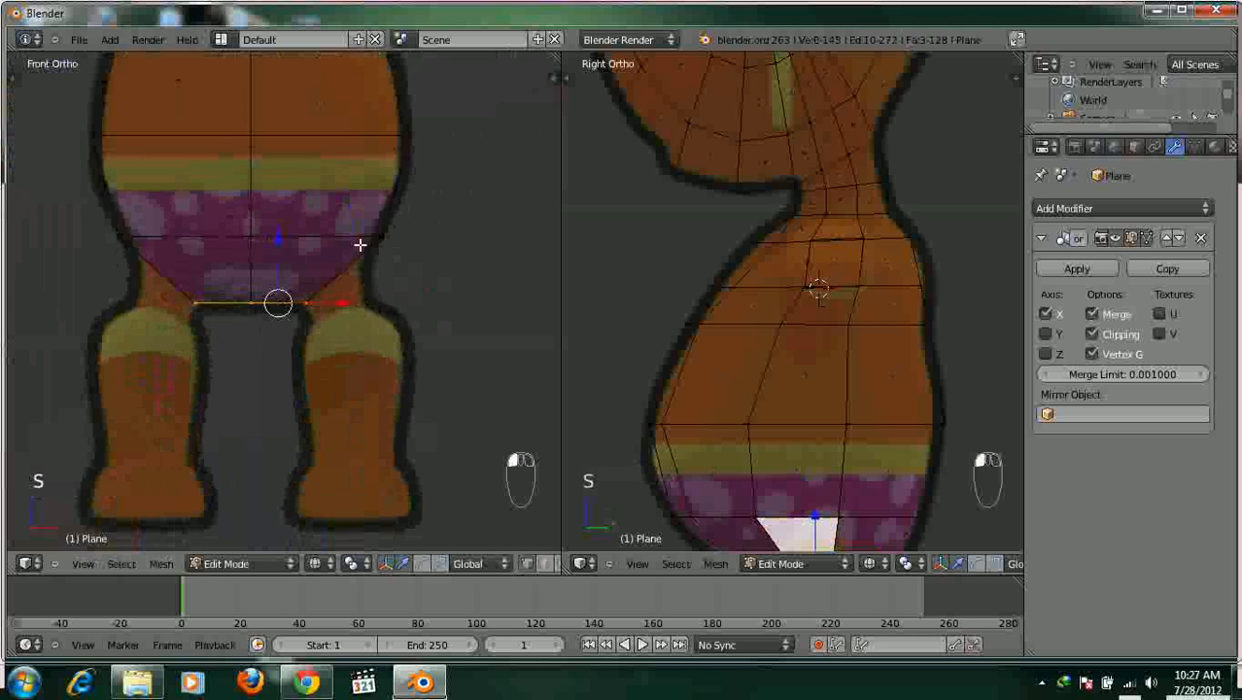
Select the edge loop just above the torso's bottom and scale it slightly inward.
{"action": "right_click", "coordinate": [355, 237], "text": "alt"}
{"action": "key", "text": "s"}
{"action": "left_click", "coordinate": [410, 269]}
{"action": "scroll", "coordinate": [379, 249], "scroll_direction": "up", "scroll_amount": 1}
Extrude the lower side face of the torso in place and scale the new face down for the leg.
{"action": "key", "text": "ctrl+Tab"}
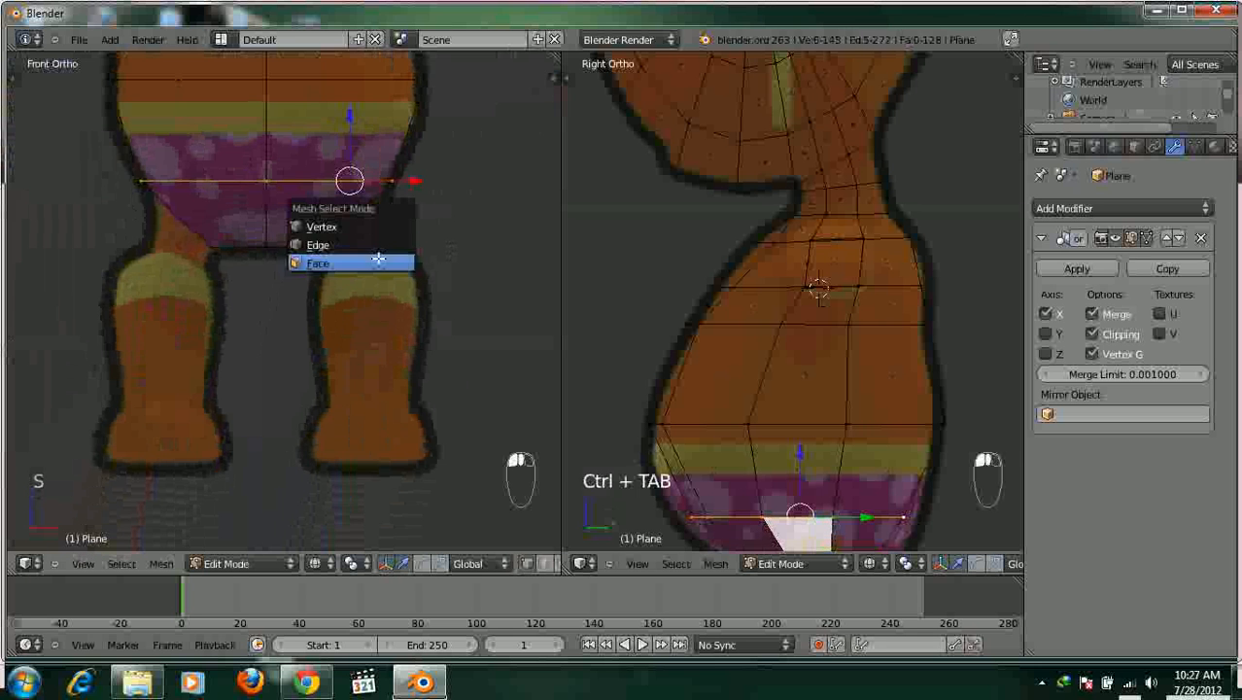
{"action": "left_click", "coordinate": [360, 262]}
{"action": "key", "text": "z"}
{"action": "middle_click_drag", "start_coordinate": [361, 280], "coordinate": [361, 233]}
{"action": "right_click", "coordinate": [324, 203]}
{"action": "key", "text": "KP_1"}
{"action": "scroll", "coordinate": [382, 209], "scroll_direction": "down", "scroll_amount": 2}
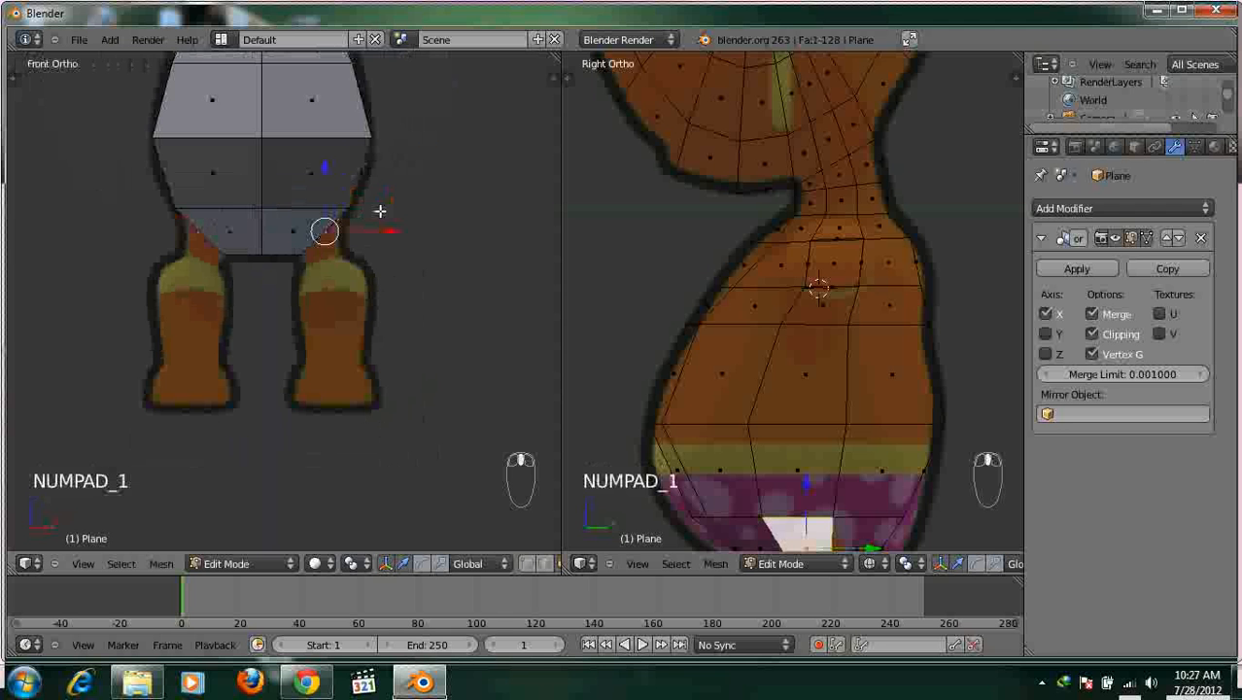
{"action": "key", "text": "e"}
{"action": "right_click", "coordinate": [369, 245]}
{"action": "key", "text": "s"}
{"action": "left_click", "coordinate": [333, 304]}
Move and rotate the new leg face to meet the reference leg's top, and shift it slightly backward in the side view.
{"action": "left_click_drag", "start_coordinate": [389, 250], "coordinate": [381, 253]}
{"action": "scroll", "coordinate": [381, 251], "scroll_direction": "down", "scroll_amount": 2}
{"action": "key", "text": "r"}
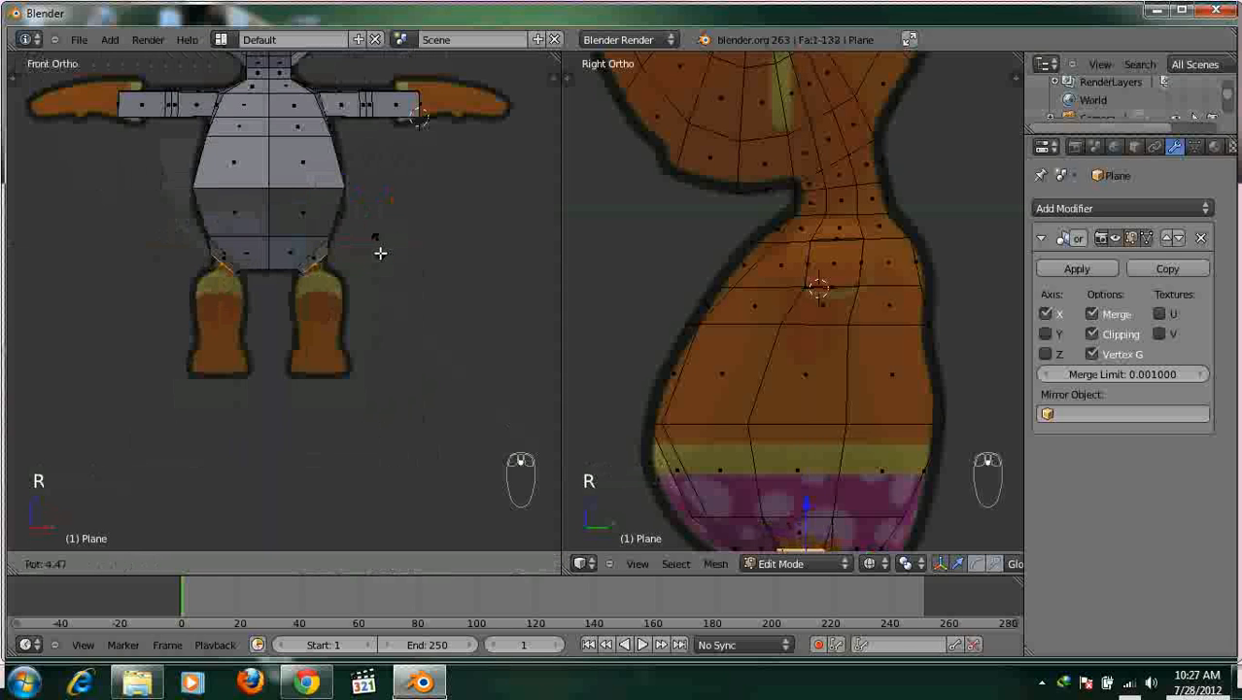
{"action": "left_click", "coordinate": [380, 263]}
{"action": "scroll", "coordinate": [380, 264], "scroll_direction": "up", "scroll_amount": 5}
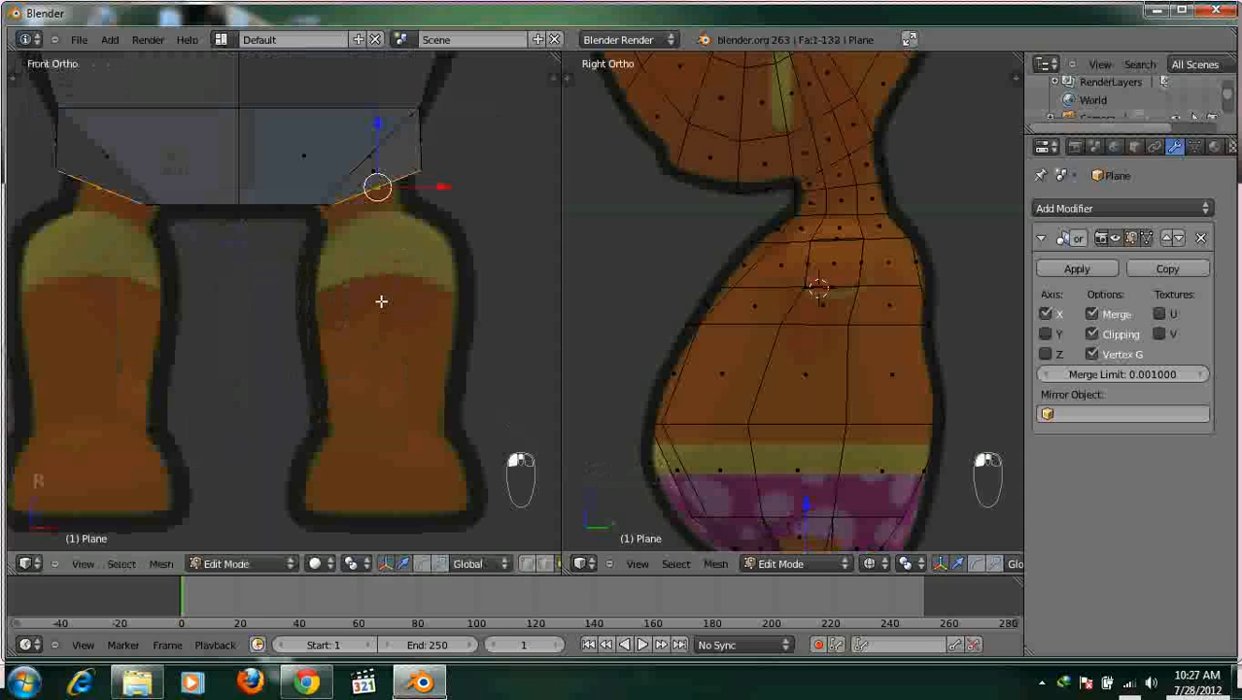
{"action": "left_click_drag", "start_coordinate": [434, 247], "coordinate": [427, 258]}
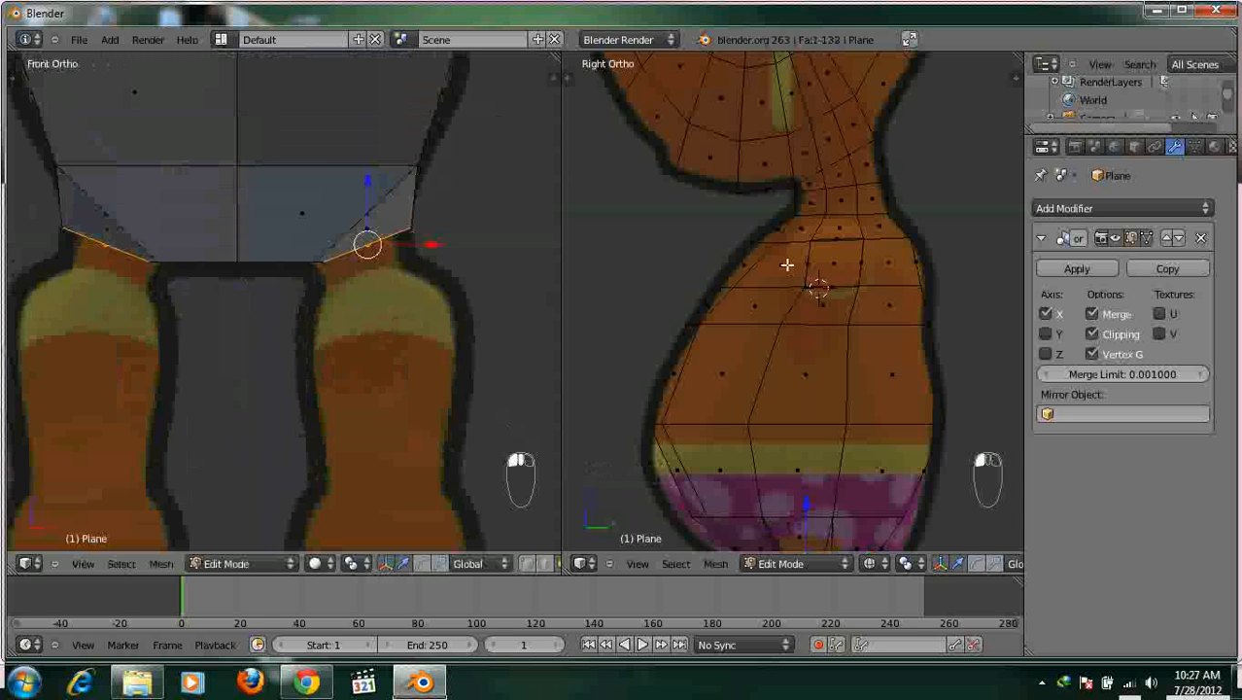
{"action": "middle_click_drag", "start_coordinate": [801, 378], "coordinate": [779, 259], "text": "shift"}
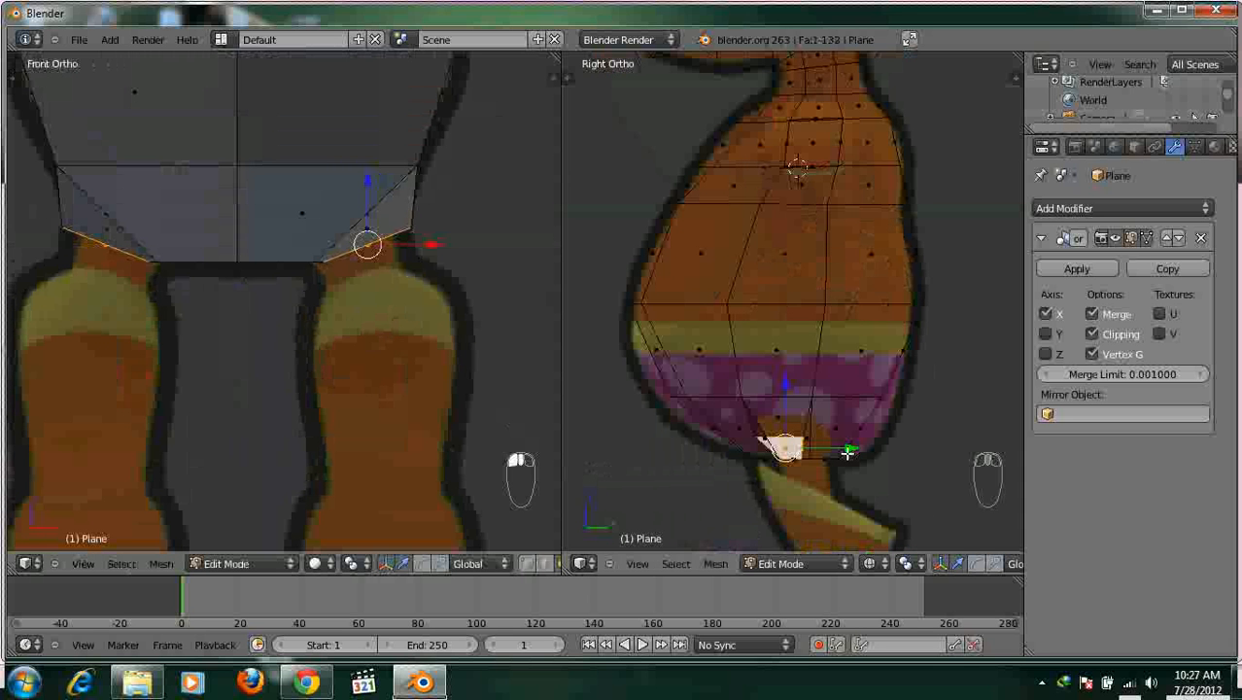
{"action": "mouse_move", "coordinate": [846, 453]}
{"action": "left_mouse_down"}
{"action": "mouse_move", "coordinate": [871, 455]}
{"action": "mouse_move", "coordinate": [858, 454]}
{"action": "left_mouse_up"}
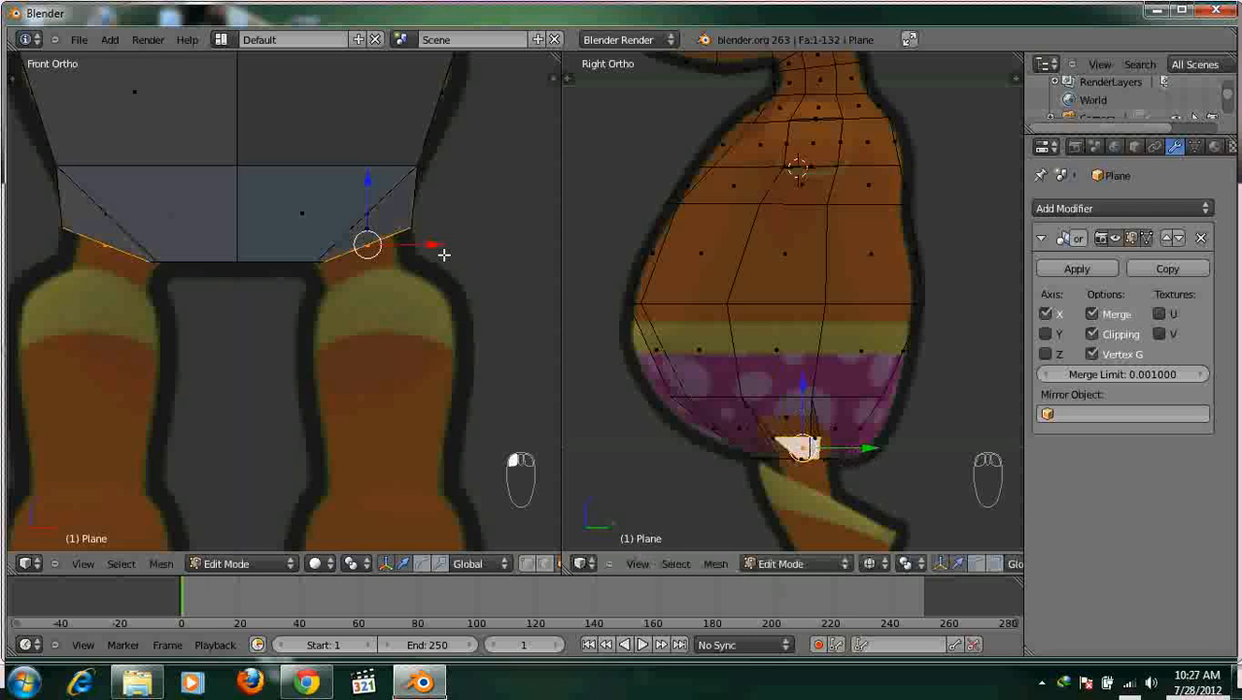
Extrude the leg face a short way down into the top of the reference leg.
{"action": "key", "text": "e"}
{"action": "left_click", "coordinate": [484, 279]}
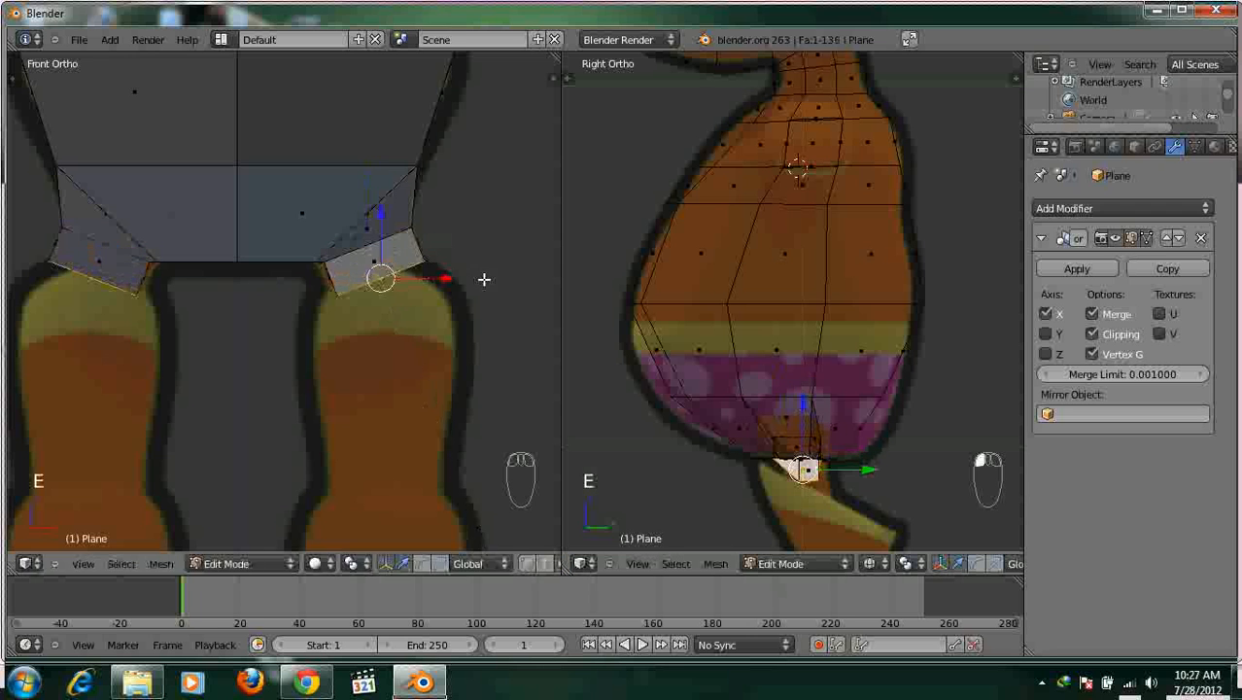
Rotate the leg's bottom face level, scale it down and shift it slightly inward along the X axis.
{"action": "key", "text": "r"}
{"action": "right_click", "coordinate": [500, 296]}
{"action": "key", "text": "s"}
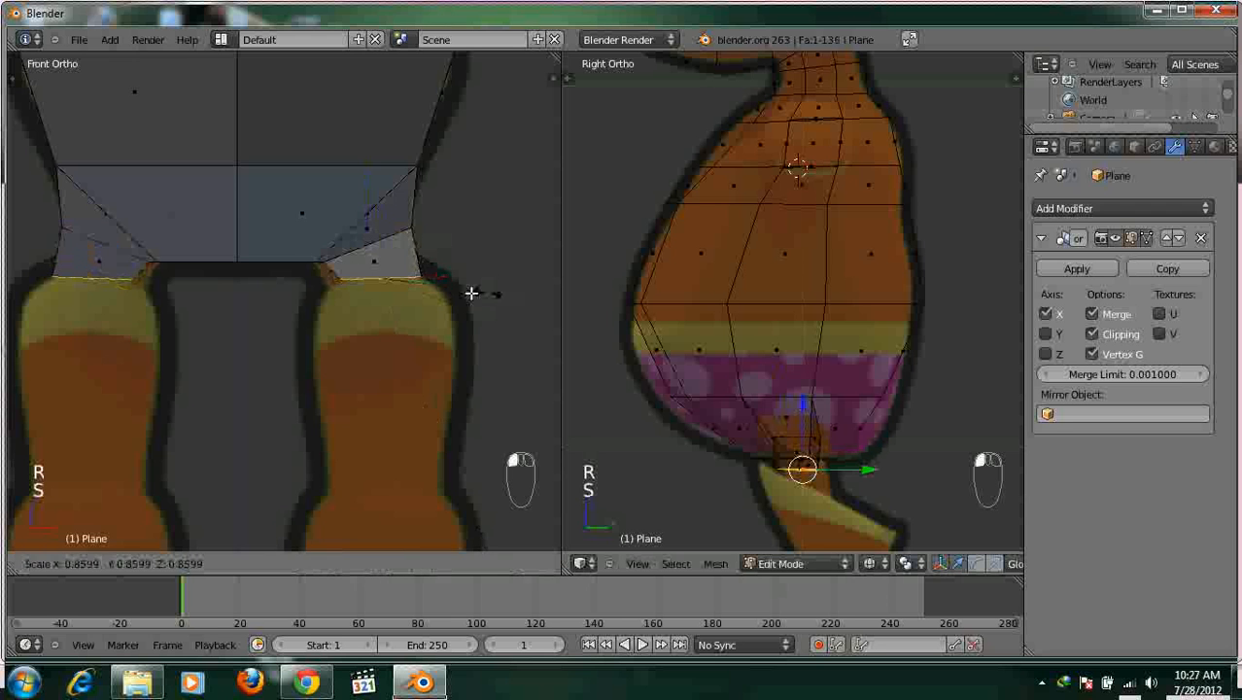
{"action": "key", "text": "g"}
{"action": "key", "text": "x"}
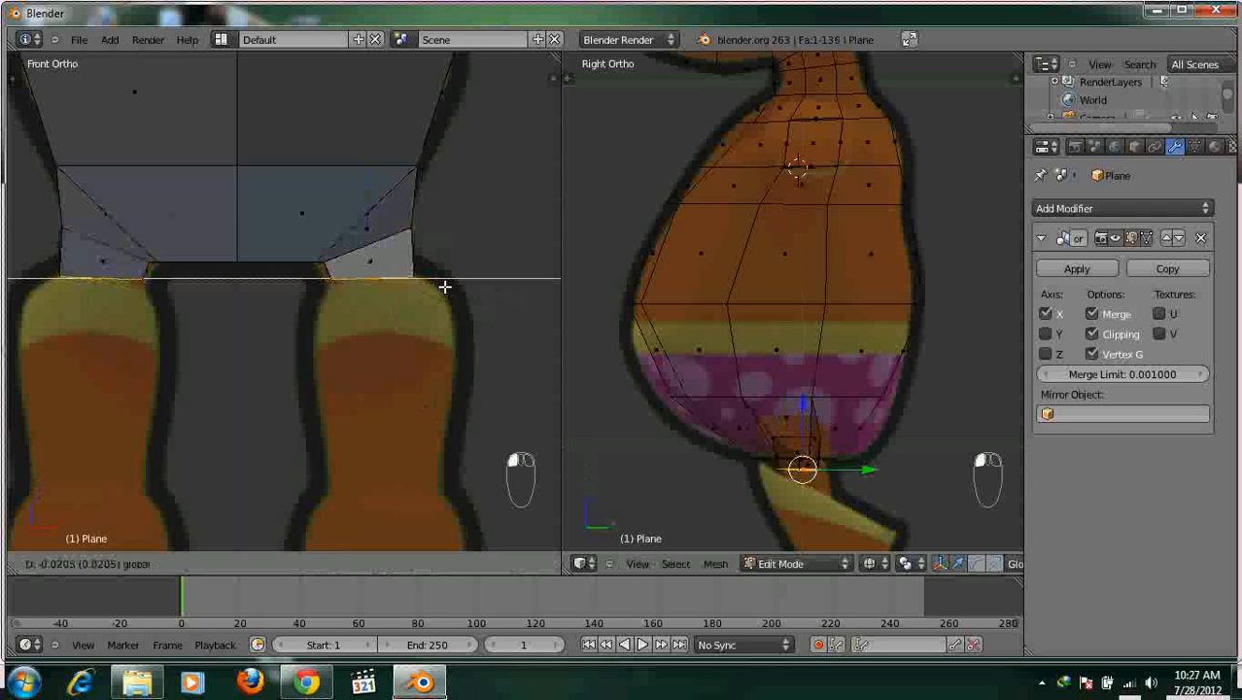
{"action": "left_click", "coordinate": [444, 287]}
Select a vertex at the top of the leg and nudge it along the Y axis.
{"action": "middle_click_drag", "start_coordinate": [444, 288], "coordinate": [282, 303]}
{"action": "key", "text": "ctrl+Tab"}
{"action": "left_click", "coordinate": [228, 234]}
{"action": "scroll", "coordinate": [328, 244], "scroll_direction": "up", "scroll_amount": 3}
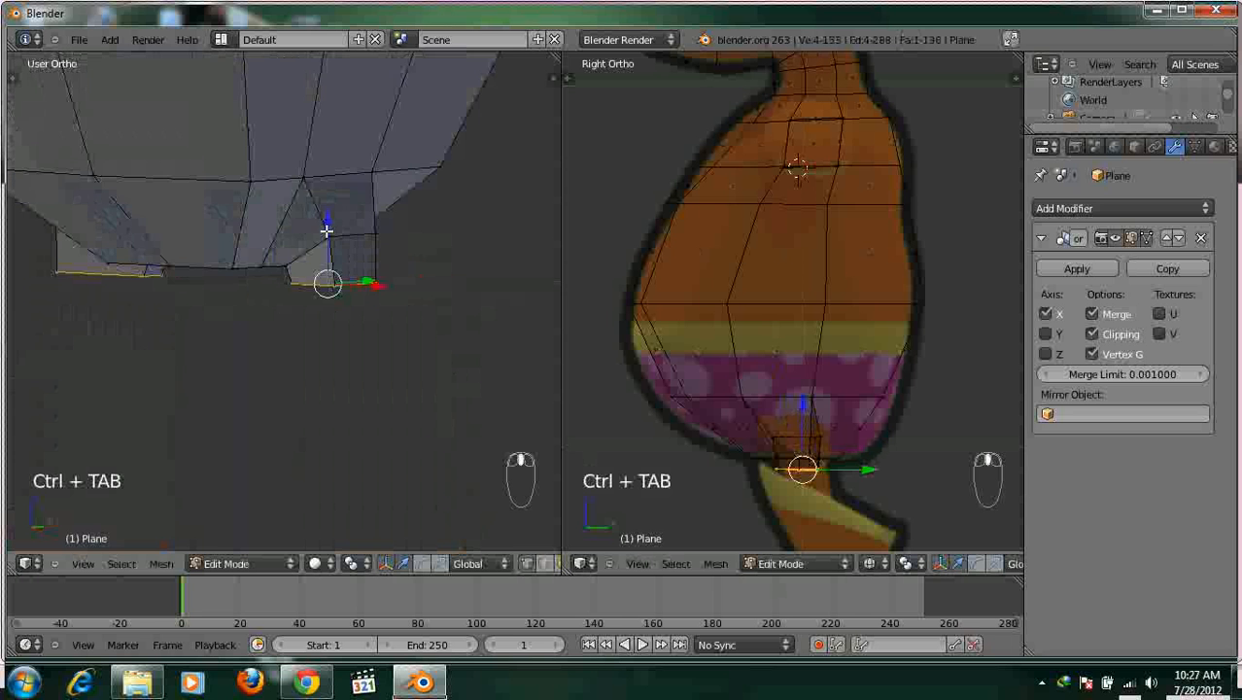
{"action": "right_click", "coordinate": [335, 240]}
{"action": "middle_click_drag", "start_coordinate": [335, 243], "coordinate": [298, 297]}
{"action": "left_click_drag", "start_coordinate": [309, 272], "coordinate": [294, 277]}
Reposition the vertices behind the leg joint, pulling the one on the torso's underside slightly along the Y axis.
{"action": "middle_click_drag", "start_coordinate": [331, 282], "coordinate": [175, 299]}
{"action": "right_click", "coordinate": [231, 223]}
{"action": "left_click_drag", "start_coordinate": [276, 227], "coordinate": [277, 283]}
{"action": "middle_click_drag", "start_coordinate": [277, 283], "coordinate": [255, 280]}
{"action": "right_click", "coordinate": [253, 278]}
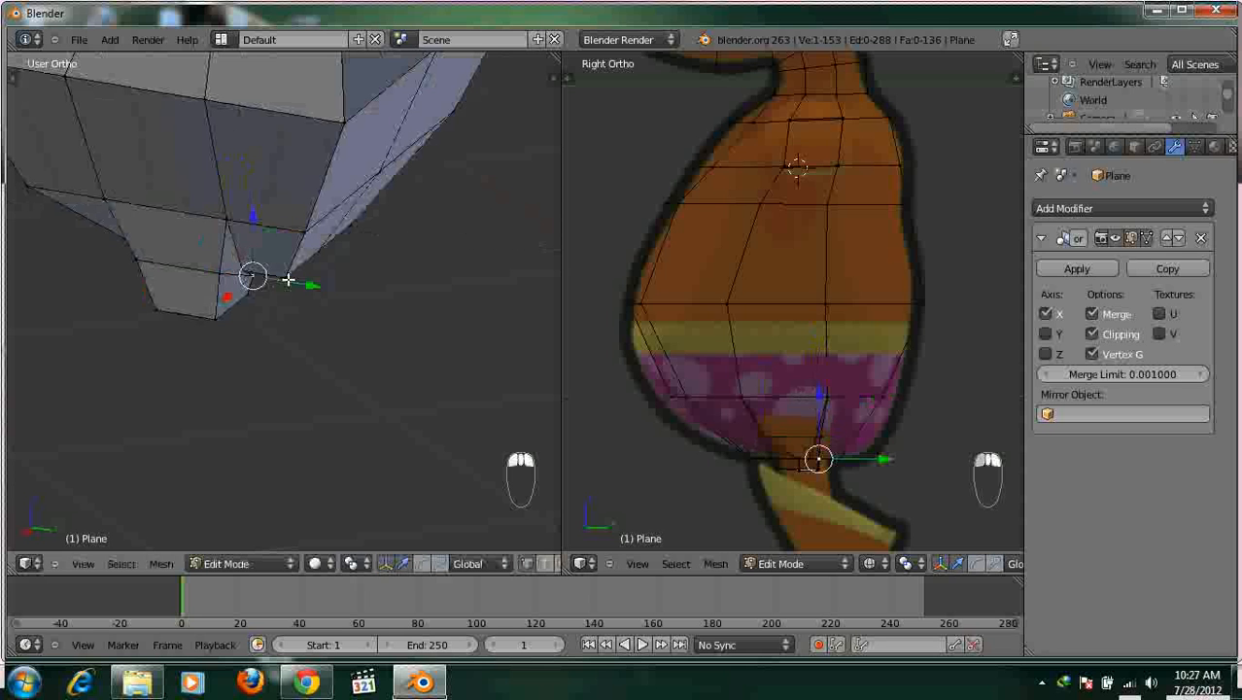
{"action": "left_click_drag", "start_coordinate": [293, 281], "coordinate": [264, 285]}
Select the leg's bottom face, extrude it down to the end of the reference's yellow band and scale it narrower.
{"action": "middle_click_drag", "start_coordinate": [264, 286], "coordinate": [372, 245]}
{"action": "key", "text": "ctrl+Tab"}
{"action": "left_click", "coordinate": [326, 286]}
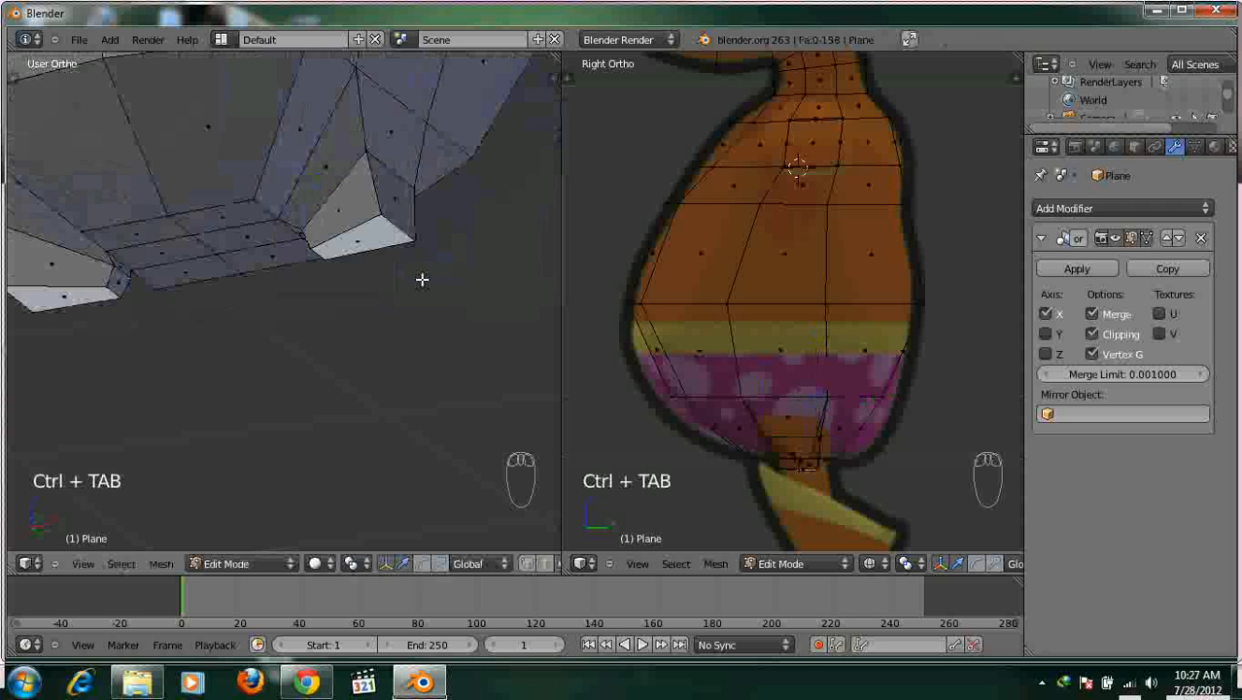
{"action": "key", "text": "KP_1"}
{"action": "middle_click_drag", "start_coordinate": [395, 282], "coordinate": [390, 216]}
{"action": "right_click", "coordinate": [390, 255]}
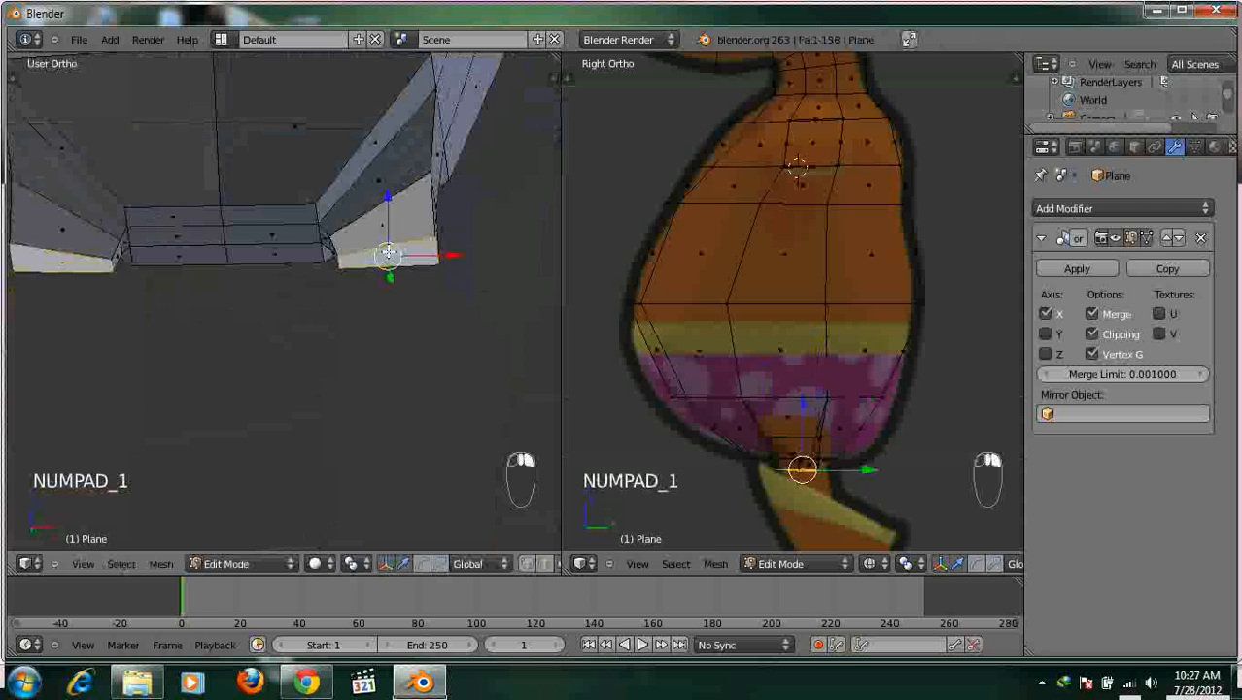
{"action": "key", "text": "KP_1"}
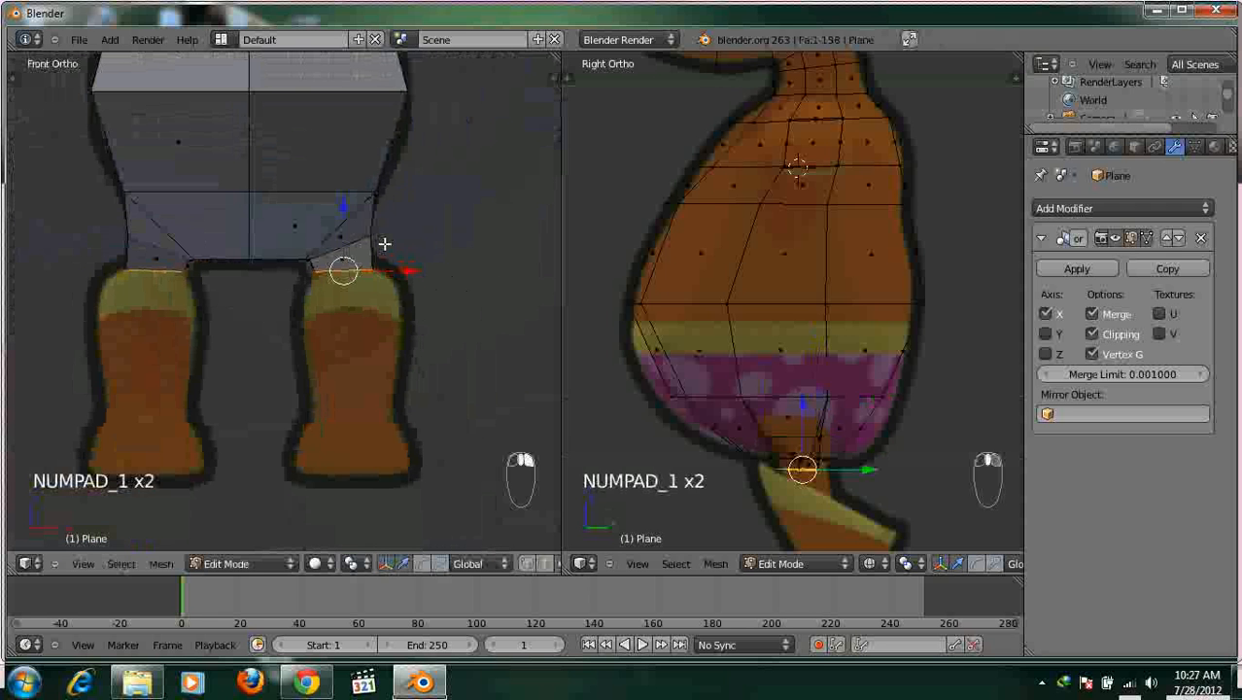
{"action": "key", "text": "e"}
{"action": "left_click", "coordinate": [388, 315]}
{"action": "key", "text": "s"}
{"action": "left_click", "coordinate": [416, 319]}
Shift the new leg face backward along the Y axis to follow the reference leg in the side view.
{"action": "scroll", "coordinate": [816, 406], "scroll_direction": "down", "scroll_amount": 3}
{"action": "key", "text": "g"}
{"action": "key", "text": "y"}
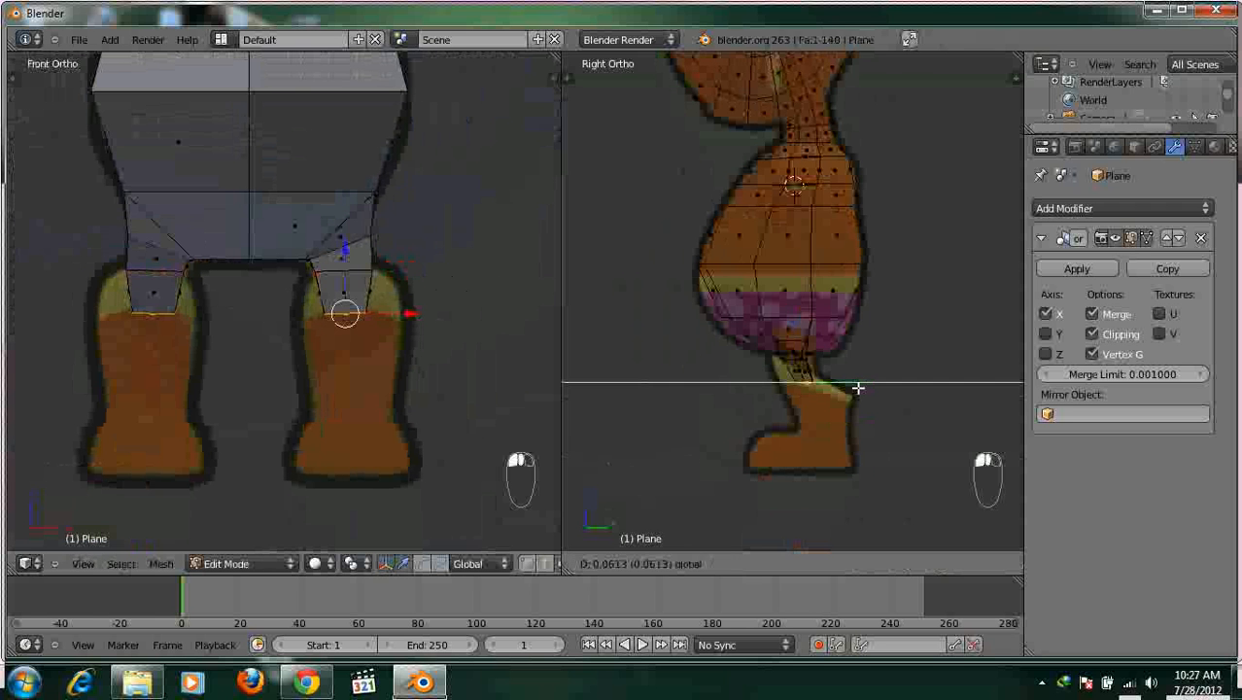
{"action": "left_click", "coordinate": [857, 387]}
Select the edge loop at the top of the leg and move it slightly backward along the Y axis.
{"action": "scroll", "coordinate": [856, 390], "scroll_direction": "up", "scroll_amount": 4}
{"action": "key", "text": "ctrl+Tab"}
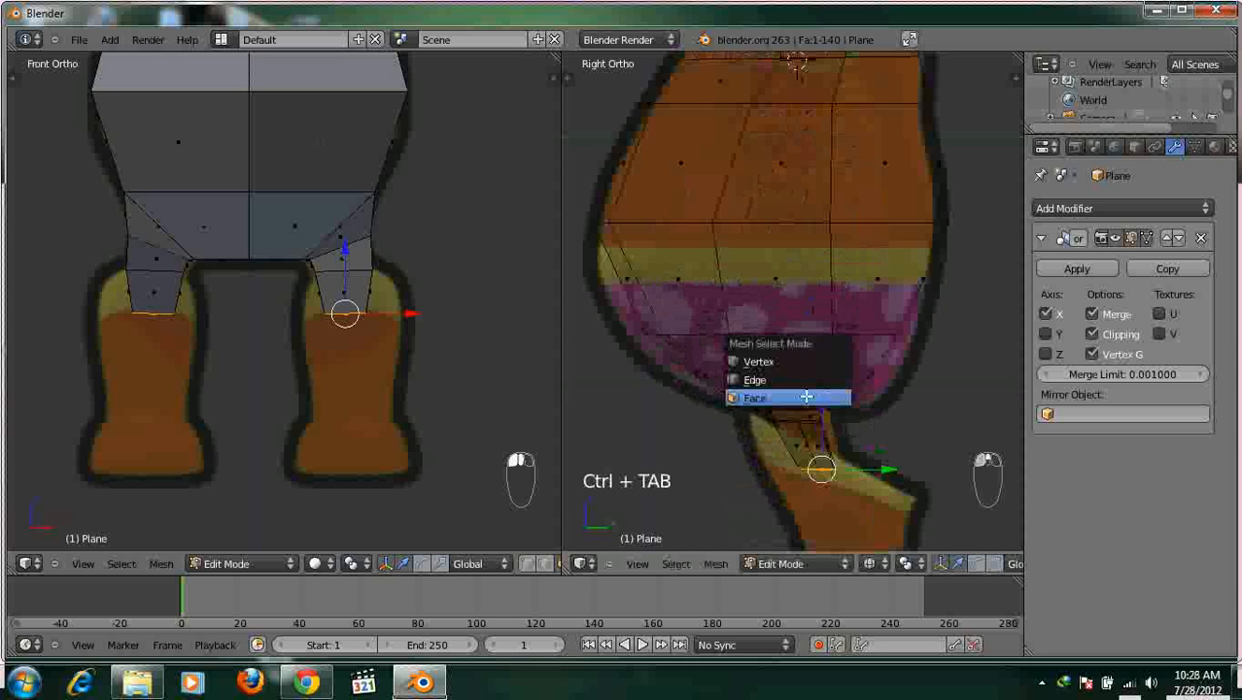
{"action": "left_click", "coordinate": [791, 364]}
{"action": "key", "text": "ctrl+Tab"}
{"action": "left_click", "coordinate": [808, 422]}
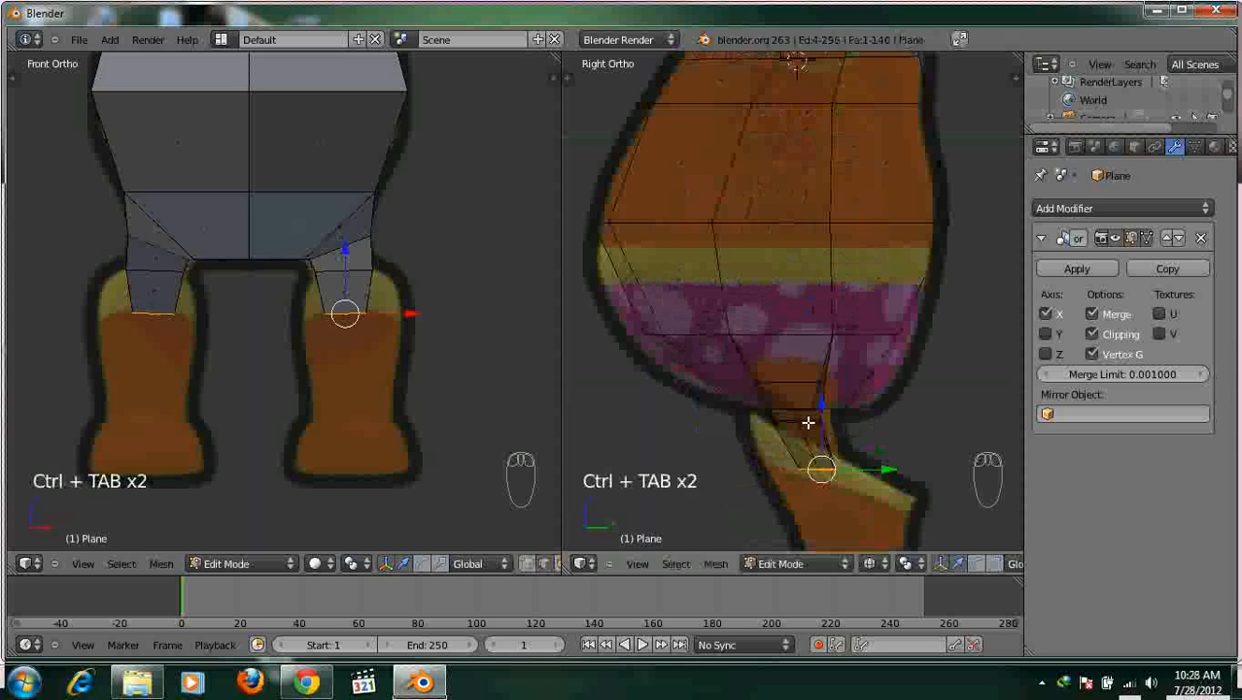
{"action": "right_click", "coordinate": [787, 423]}
{"action": "key", "text": "g"}
{"action": "key", "text": "y"}
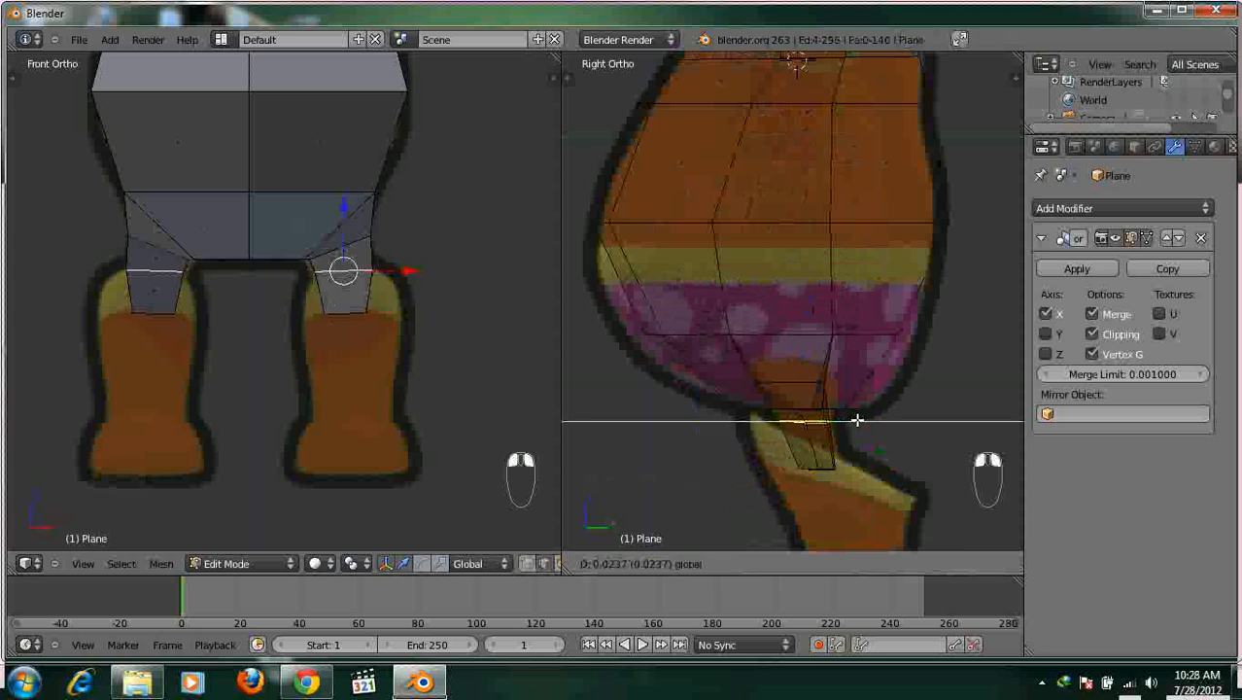
{"action": "left_click", "coordinate": [852, 429]}
Select the vertices at the leg's lower end and adjust their position in the side view.
{"action": "right_click", "coordinate": [817, 462], "text": "alt"}
{"action": "right_click", "coordinate": [840, 464], "text": "alt"}
{"action": "right_click", "coordinate": [824, 470]}
{"action": "key", "text": "ctrl+Tab"}
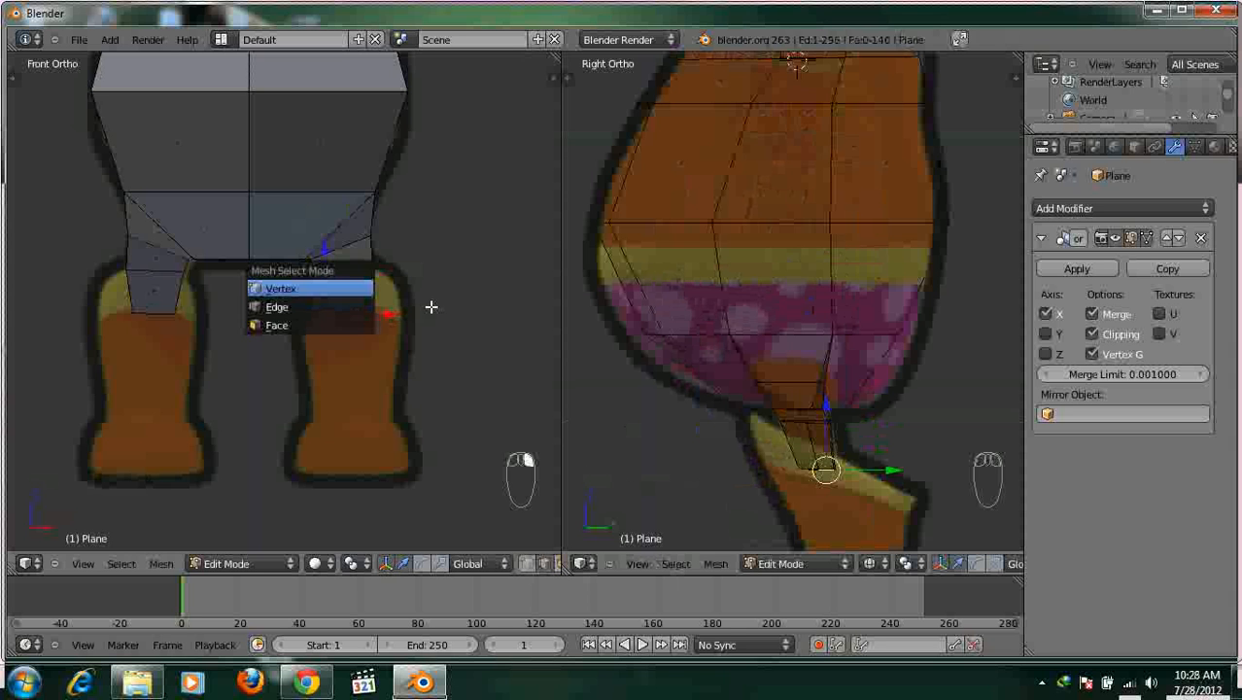
{"action": "key", "text": "a"}
{"action": "key", "text": "alt+z"}
{"action": "key", "text": "b"}
{"action": "left_click_drag", "start_coordinate": [310, 302], "coordinate": [411, 318]}
{"action": "scroll", "coordinate": [782, 413], "scroll_direction": "up", "scroll_amount": 4}
{"action": "left_click_drag", "start_coordinate": [917, 480], "coordinate": [917, 480]}
Nudge the vertices around the edge of the torso's underside along the Y axis to round its outline.
{"action": "mouse_move", "coordinate": [308, 302]}
{"action": "middle_mouse_down"}
{"action": "mouse_move", "coordinate": [360, 247]}
{"action": "mouse_move", "coordinate": [362, 171]}
{"action": "mouse_move", "coordinate": [363, 227]}
{"action": "middle_mouse_up"}
{"action": "key", "text": "z"}
{"action": "right_click", "coordinate": [350, 227]}
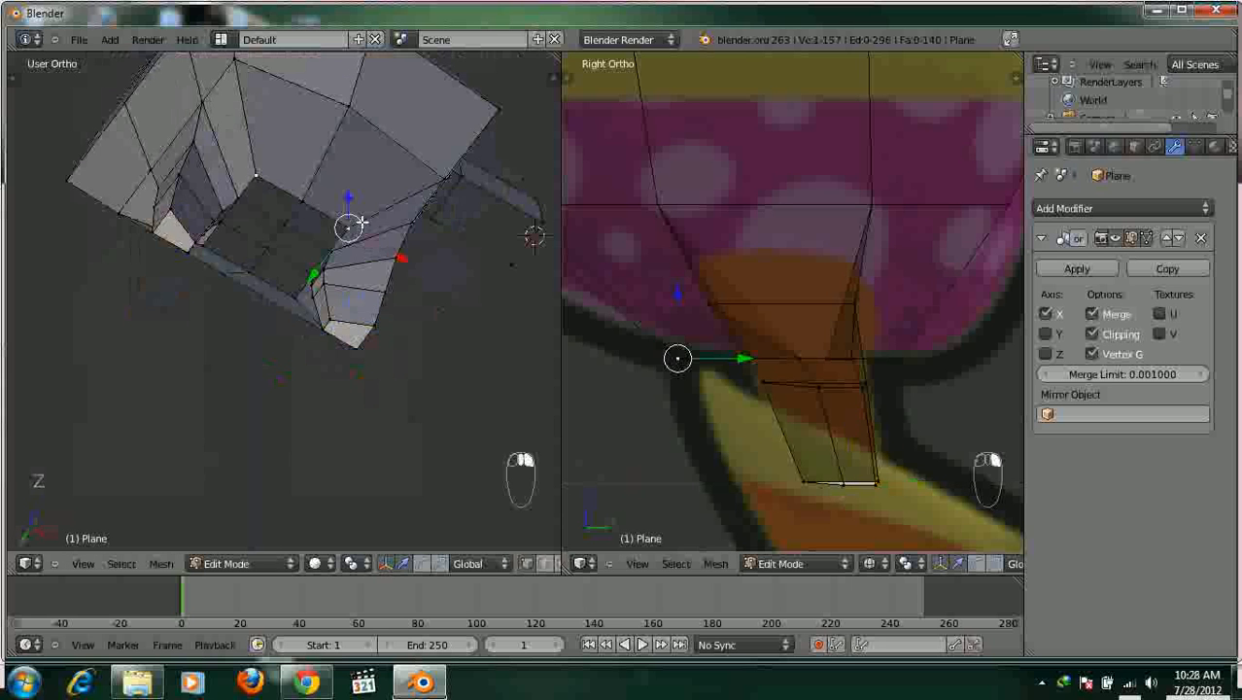
{"action": "left_click_drag", "start_coordinate": [313, 276], "coordinate": [308, 281]}
{"action": "right_click", "coordinate": [292, 208]}
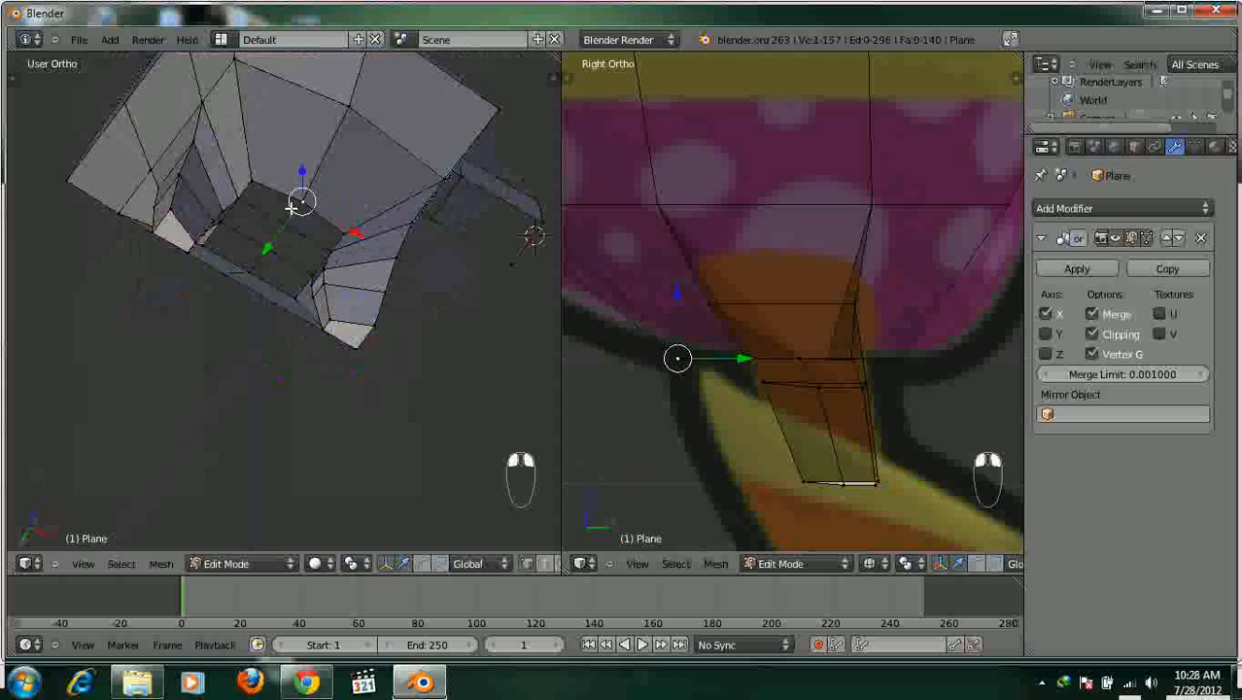
{"action": "left_click_drag", "start_coordinate": [278, 238], "coordinate": [283, 229]}
{"action": "right_click", "coordinate": [293, 290]}
{"action": "left_click_drag", "start_coordinate": [260, 344], "coordinate": [267, 336]}
Select the vertices on the leg's inner side and shift them toward the front of the leg.
{"action": "scroll", "coordinate": [308, 302], "scroll_direction": "up", "scroll_amount": 3}
{"action": "middle_click_drag", "start_coordinate": [293, 335], "coordinate": [496, 312]}
{"action": "right_click", "coordinate": [345, 268]}
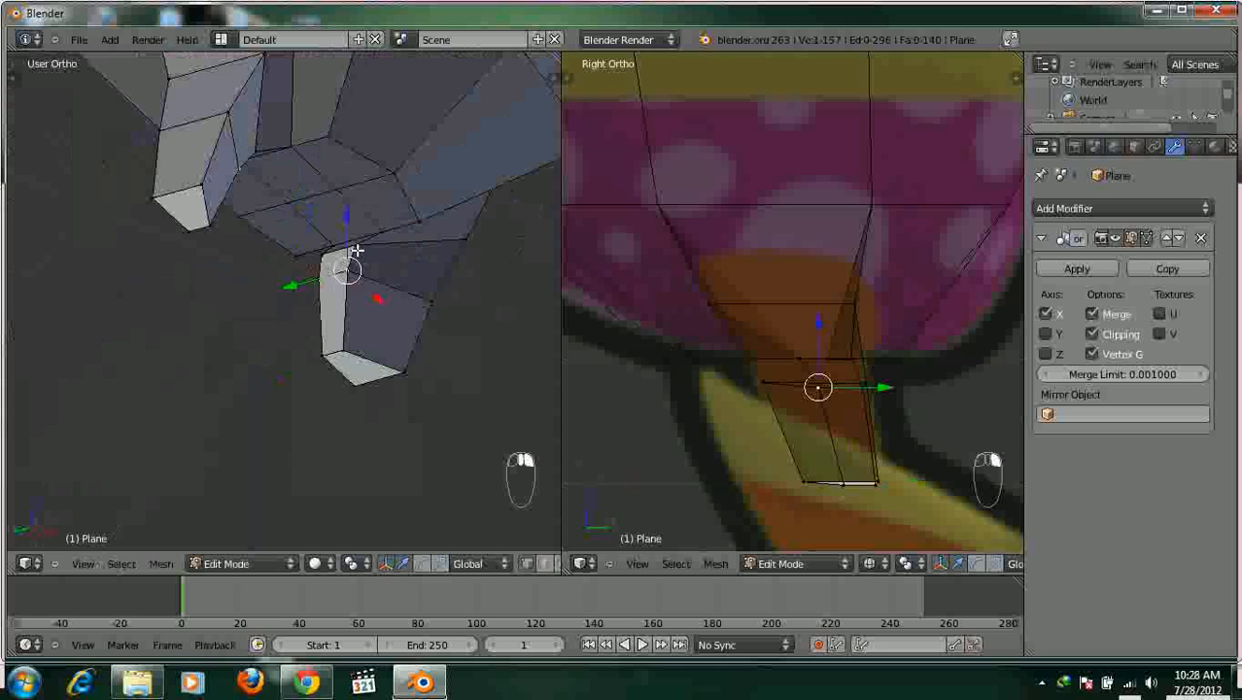
{"action": "right_click", "coordinate": [340, 318], "text": "shift"}
{"action": "key", "text": "e"}
{"action": "left_click", "coordinate": [320, 292]}
Adjust the vertex where the leg's inner side meets the crotch, moving it slightly outward along the X axis.
{"action": "middle_click_drag", "start_coordinate": [321, 292], "coordinate": [319, 253]}
{"action": "right_click", "coordinate": [320, 226]}
{"action": "key", "text": "e"}
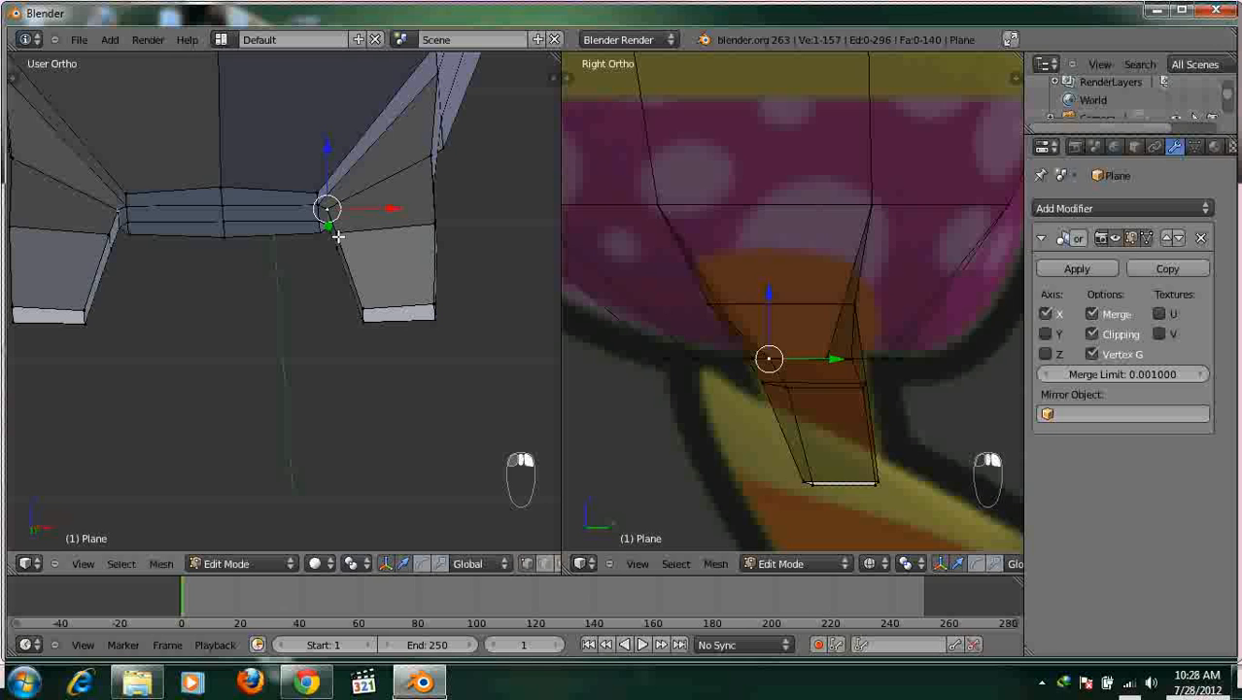
{"action": "left_click", "coordinate": [362, 233]}
{"action": "right_click", "coordinate": [357, 237]}
{"action": "right_click", "coordinate": [344, 240]}
{"action": "left_click_drag", "start_coordinate": [357, 236], "coordinate": [371, 236]}
Select the front outer vertex of the upper leg and fine-tune its position along the Y axis.
{"action": "middle_click_drag", "start_coordinate": [403, 285], "coordinate": [282, 294]}
{"action": "right_click", "coordinate": [373, 319]}
{"action": "right_click", "coordinate": [309, 247]}
{"action": "right_click", "coordinate": [282, 294]}
{"action": "left_click", "coordinate": [293, 293]}
{"action": "left_click_drag", "start_coordinate": [295, 298], "coordinate": [291, 299]}
Examine the torso and new legs from several angles in solid and wireframe display.
{"action": "middle_click_drag", "start_coordinate": [515, 333], "coordinate": [517, 353]}
{"action": "key", "text": "z"}
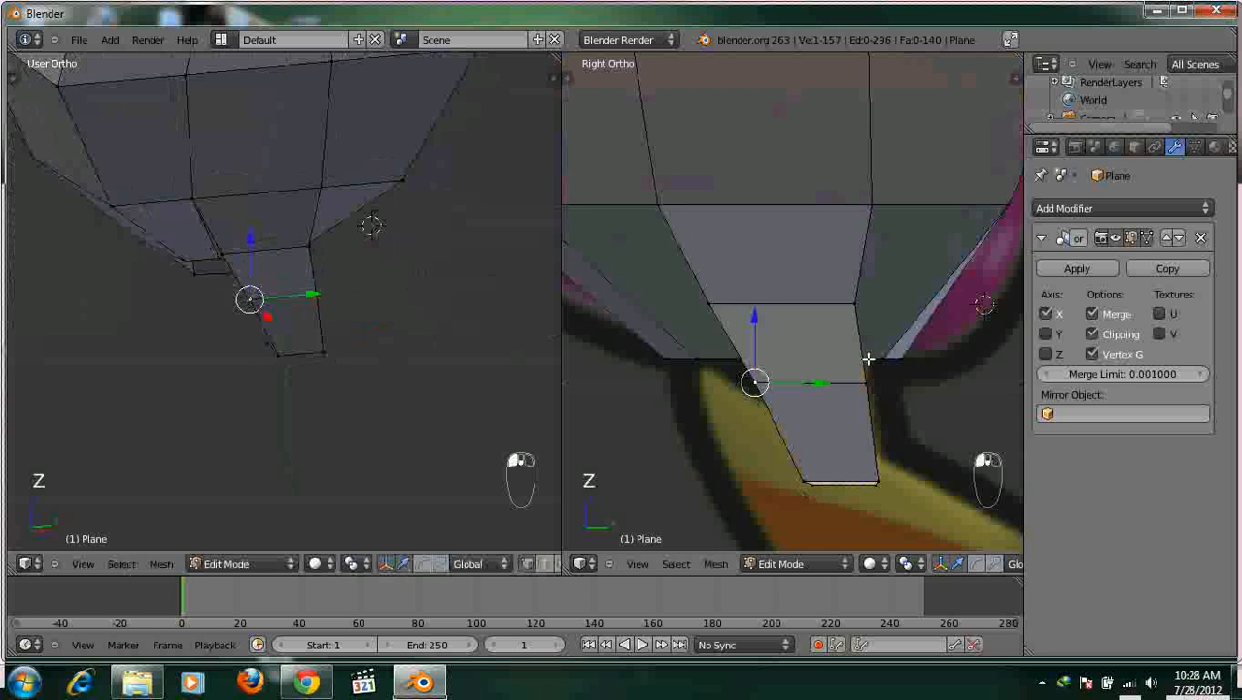
{"action": "scroll", "coordinate": [867, 358], "scroll_direction": "down", "scroll_amount": 6}
{"action": "key", "text": "z"}
{"action": "key", "text": "z"}
{"action": "mouse_move", "coordinate": [238, 263]}
{"action": "middle_mouse_down"}
{"action": "mouse_move", "coordinate": [380, 234]}
{"action": "mouse_move", "coordinate": [344, 244]}
{"action": "mouse_move", "coordinate": [355, 366]}
{"action": "mouse_move", "coordinate": [396, 392]}
{"action": "mouse_move", "coordinate": [401, 313]}
{"action": "middle_mouse_up"}
{"action": "key", "text": "Tab"}
{"action": "key", "text": "z"}
{"action": "key", "text": "Tab"}
{"action": "scroll", "coordinate": [363, 364], "scroll_direction": "up", "scroll_amount": 2}
{"action": "scroll", "coordinate": [396, 393], "scroll_direction": "down", "scroll_amount": 2}
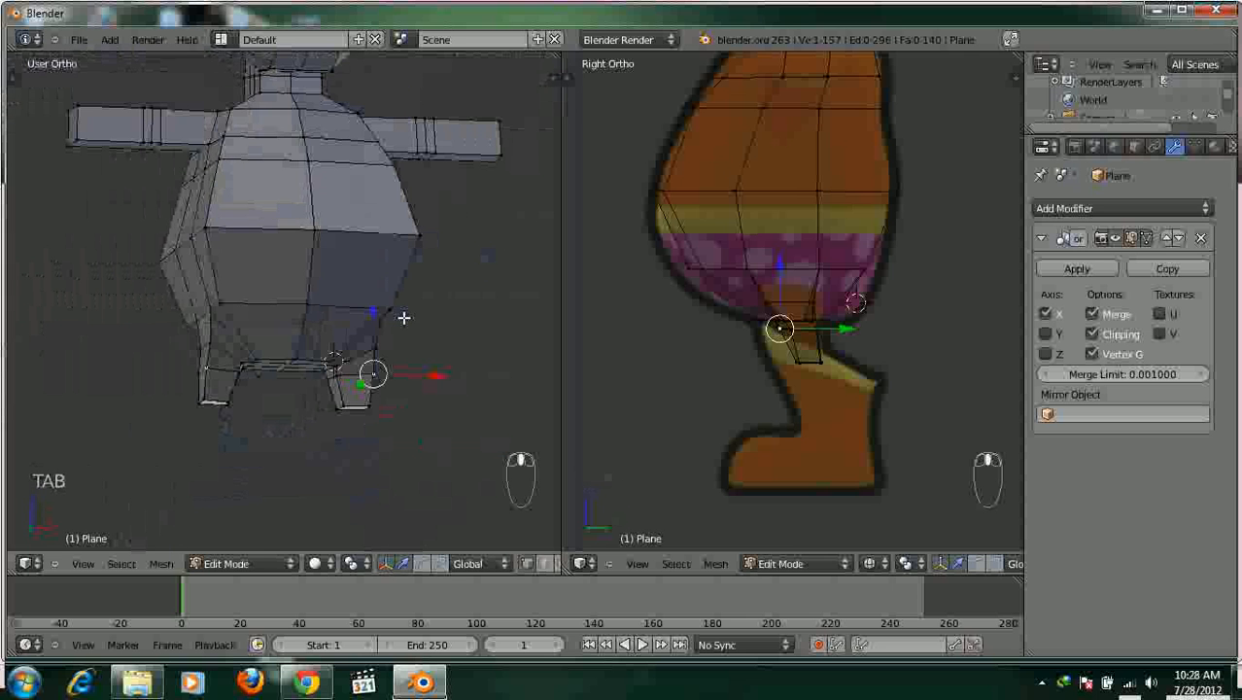
Select the leg's bottom face and extrude it a short way further down into the reference boot.
{"action": "key", "text": "KP_1"}
{"action": "key", "text": "ctrl+Tab"}
{"action": "left_click", "coordinate": [397, 344]}
{"action": "middle_click_drag", "start_coordinate": [397, 344], "coordinate": [373, 291]}
{"action": "right_click", "coordinate": [380, 292]}
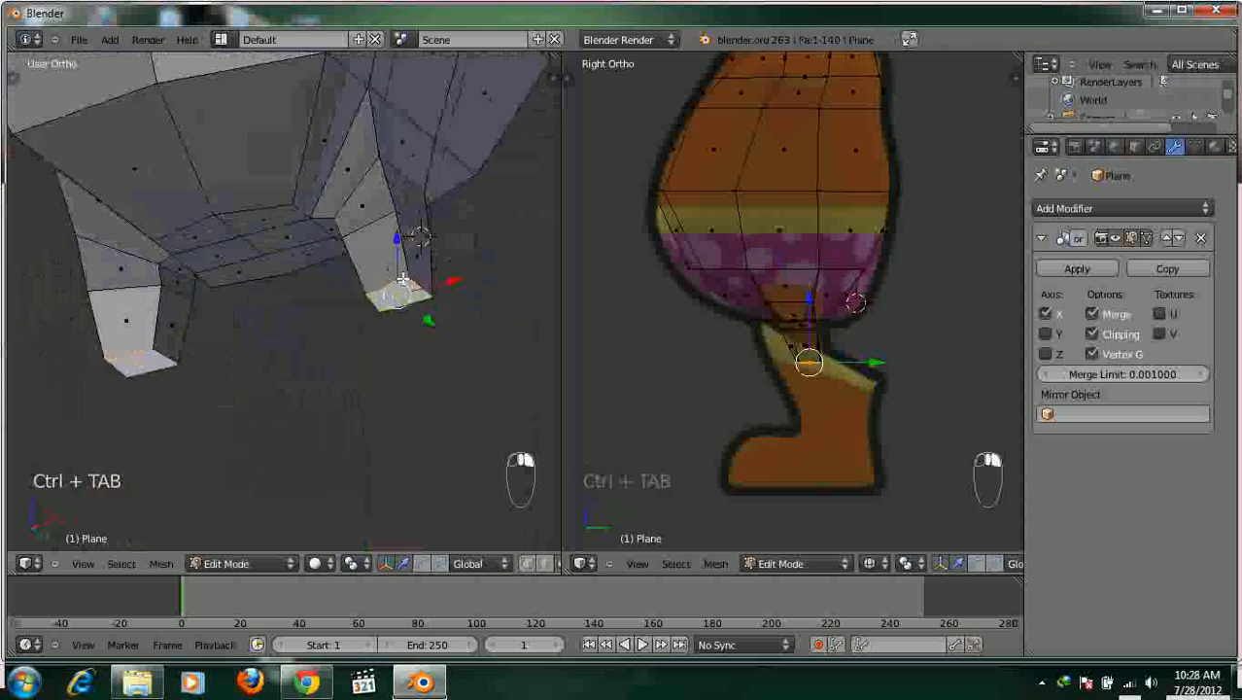
{"action": "key", "text": "KP_1"}
{"action": "key", "text": "e"}
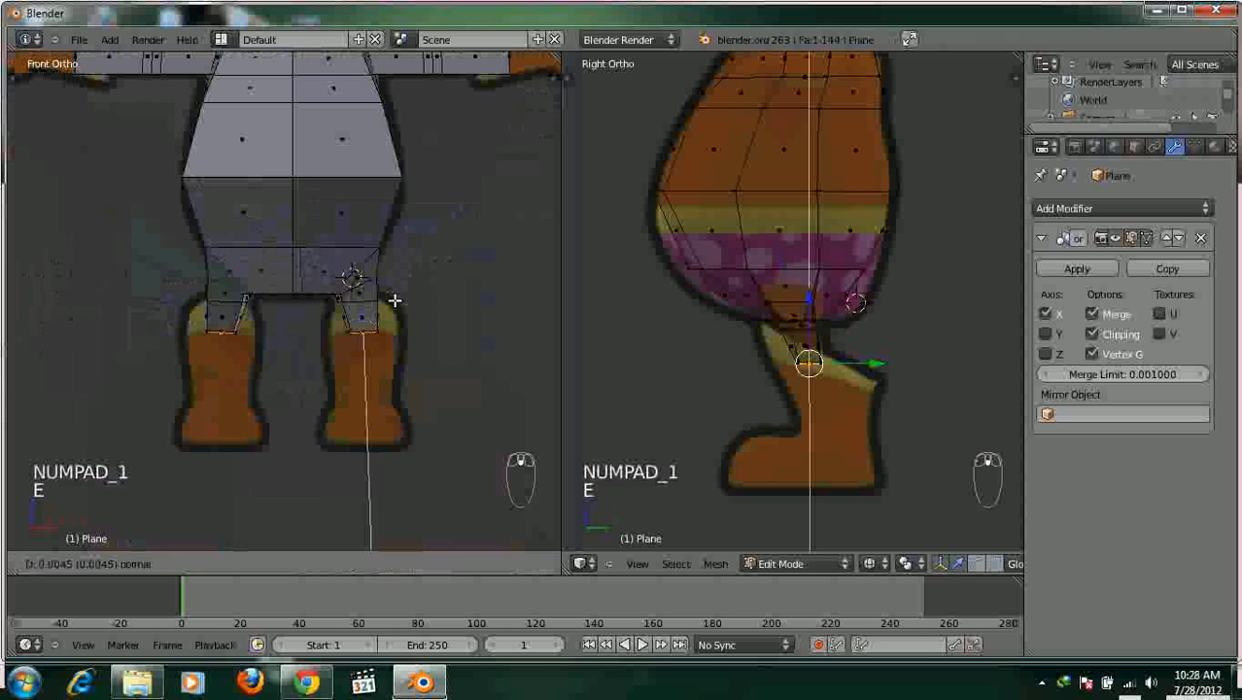
{"action": "left_click", "coordinate": [408, 335]}
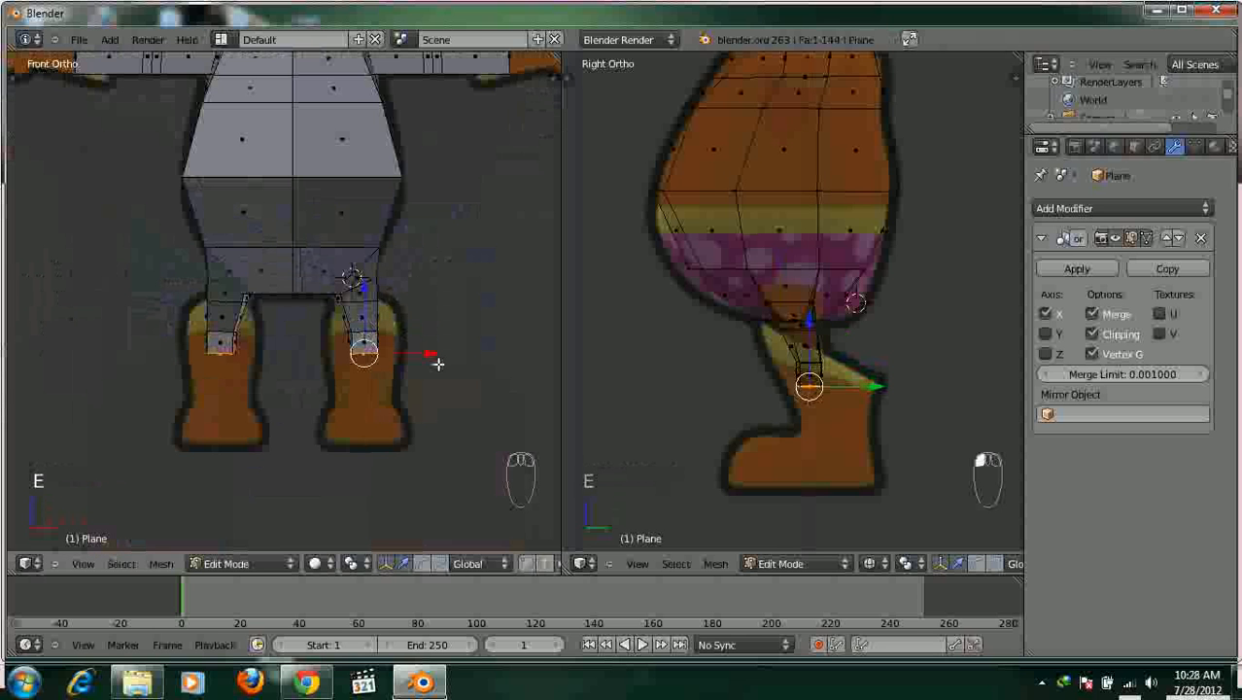
Switch to vertex selection and adjust two vertices on the lower part of the head vertically.
{"action": "middle_click_drag", "start_coordinate": [413, 316], "coordinate": [422, 404], "text": "shift"}
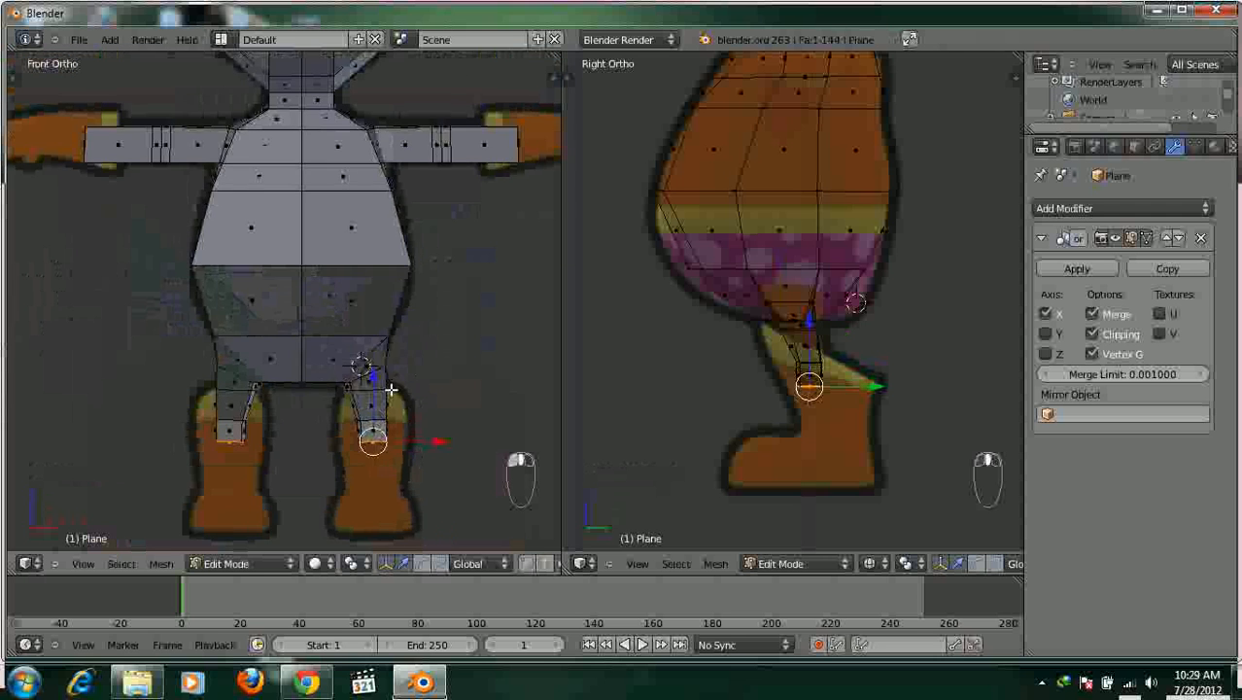
{"action": "scroll", "coordinate": [390, 389], "scroll_direction": "down", "scroll_amount": 3}
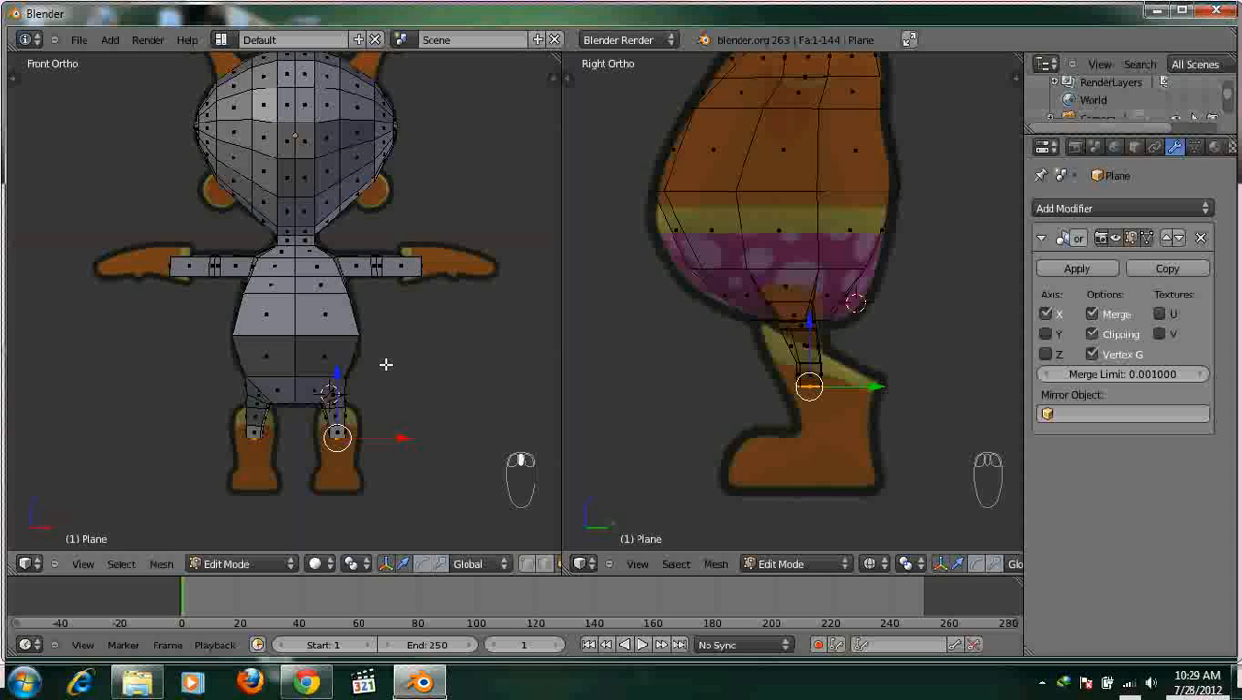
{"action": "scroll", "coordinate": [406, 209], "scroll_direction": "up", "scroll_amount": 3}
{"action": "key", "text": "ctrl+Tab"}
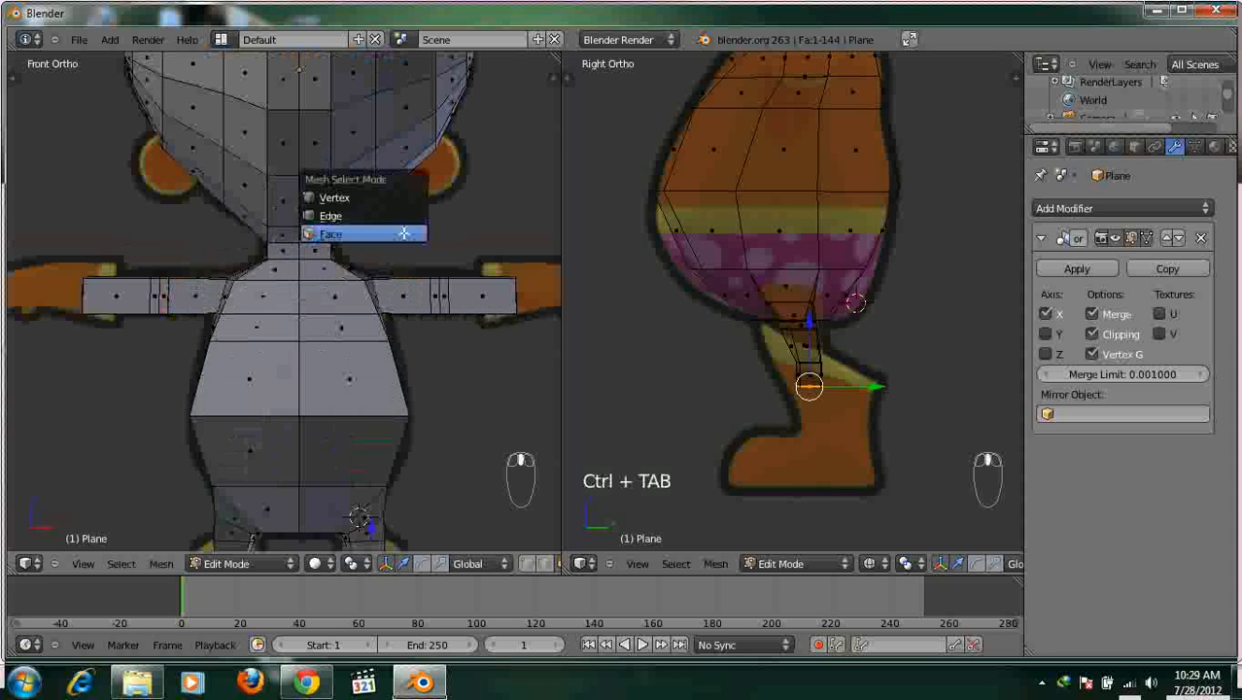
{"action": "left_click", "coordinate": [382, 194]}
{"action": "middle_click_drag", "start_coordinate": [385, 201], "coordinate": [381, 341], "text": "shift"}
{"action": "scroll", "coordinate": [376, 343], "scroll_direction": "up", "scroll_amount": 1}
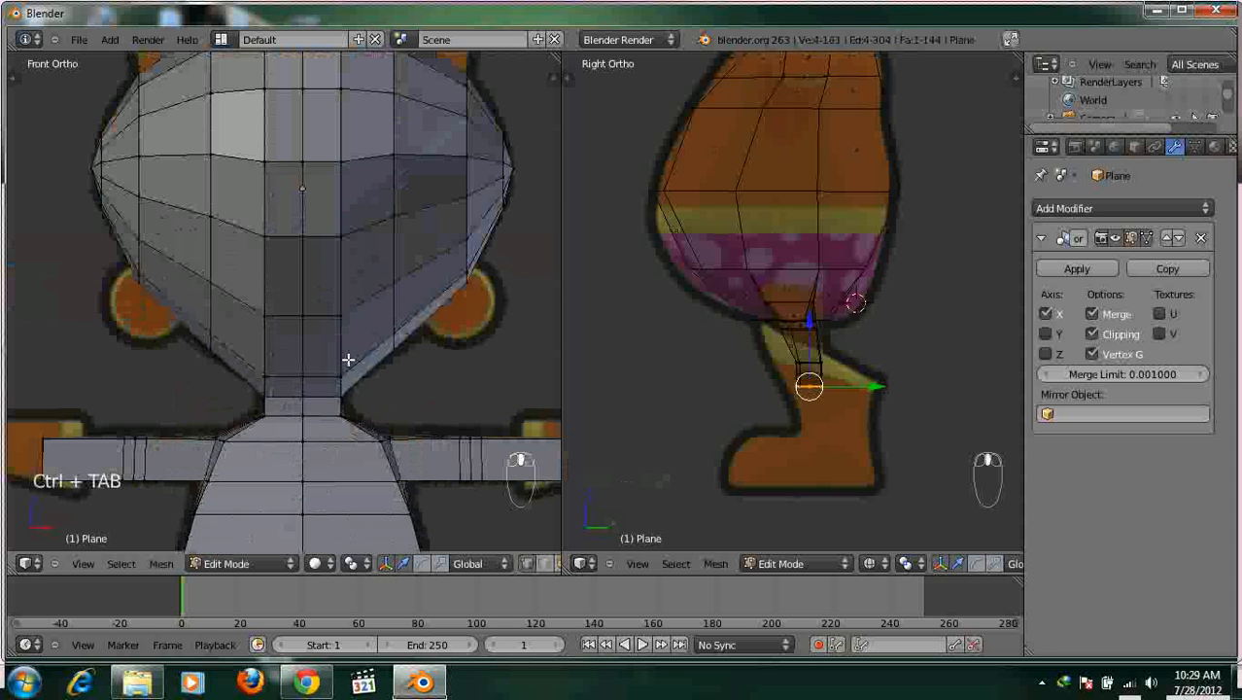
{"action": "right_click", "coordinate": [346, 360]}
{"action": "left_click_drag", "start_coordinate": [345, 322], "coordinate": [345, 317]}
{"action": "right_click", "coordinate": [393, 286]}
{"action": "left_click_drag", "start_coordinate": [393, 249], "coordinate": [394, 262]}
Examine the head and body shape from several angles and in the front view.
{"action": "middle_click_drag", "start_coordinate": [327, 311], "coordinate": [288, 321]}
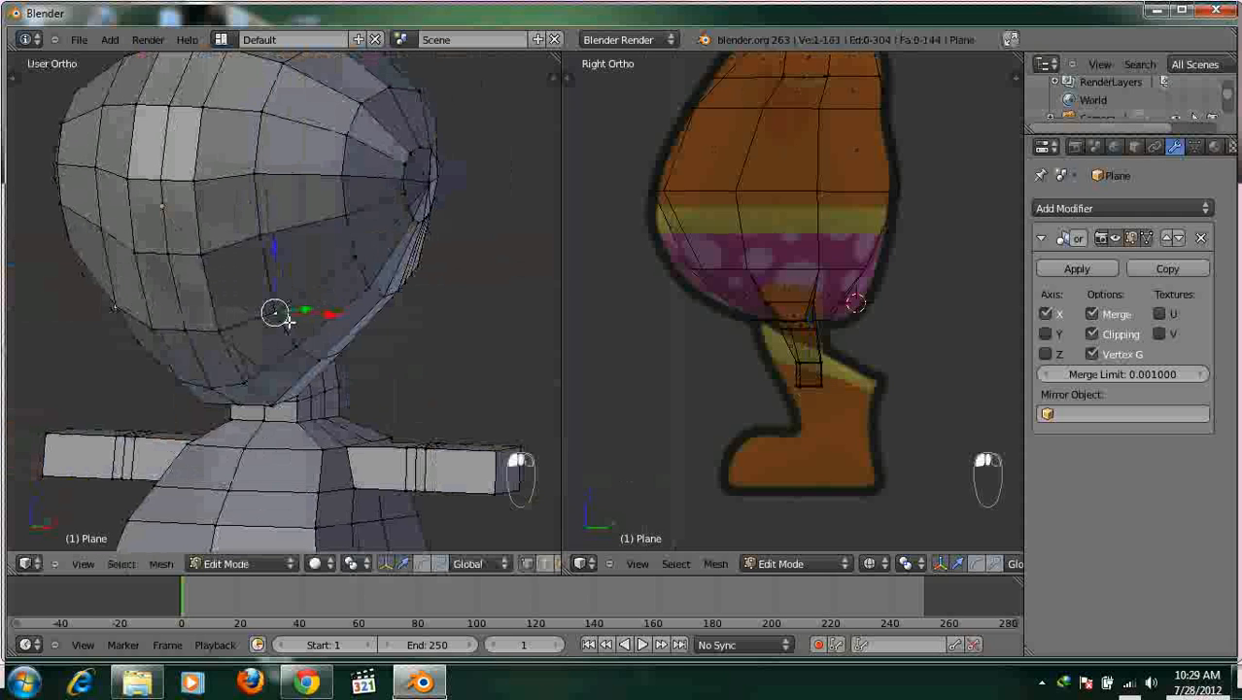
{"action": "middle_click_drag", "start_coordinate": [254, 274], "coordinate": [228, 283]}
{"action": "right_click", "coordinate": [197, 317]}
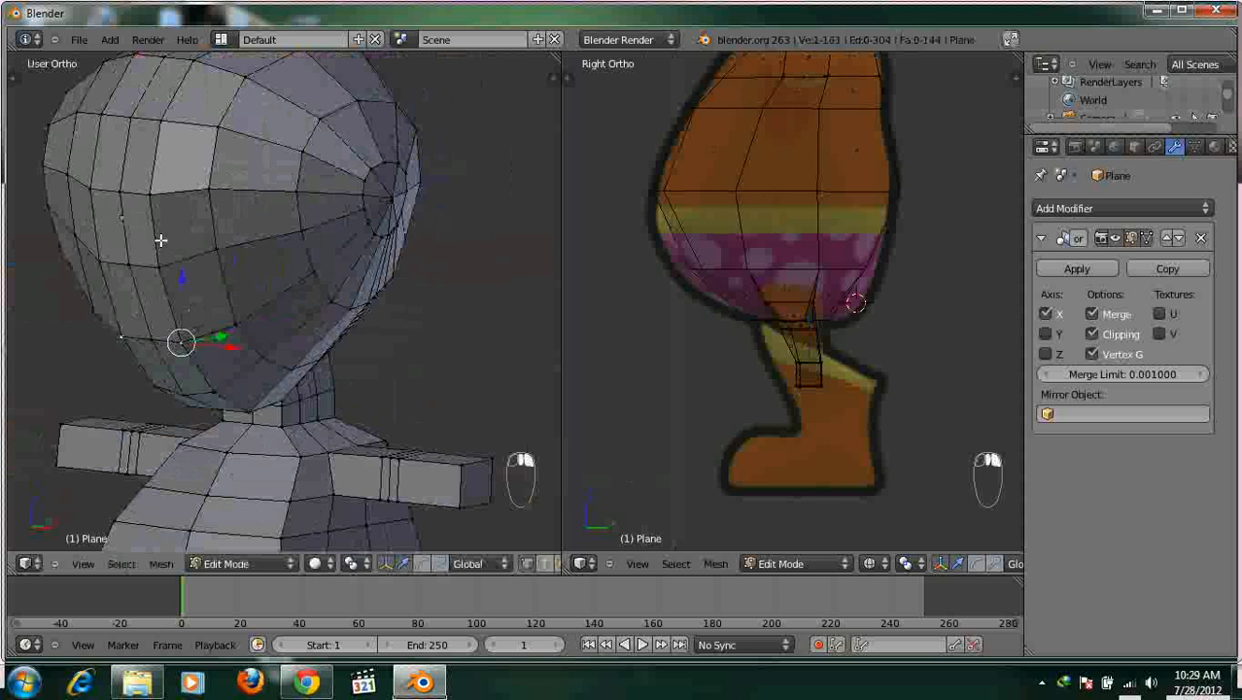
{"action": "middle_click_drag", "start_coordinate": [278, 234], "coordinate": [458, 236]}
{"action": "scroll", "coordinate": [447, 243], "scroll_direction": "down", "scroll_amount": 3}
{"action": "middle_click_drag", "start_coordinate": [330, 296], "coordinate": [199, 311]}
{"action": "middle_click_drag", "start_coordinate": [305, 357], "coordinate": [305, 280], "text": "shift"}
{"action": "middle_click_drag", "start_coordinate": [311, 321], "coordinate": [395, 369]}
{"action": "scroll", "coordinate": [272, 328], "scroll_direction": "up", "scroll_amount": 2}
{"action": "scroll", "coordinate": [394, 370], "scroll_direction": "down", "scroll_amount": 2}
{"action": "key", "text": "q"}
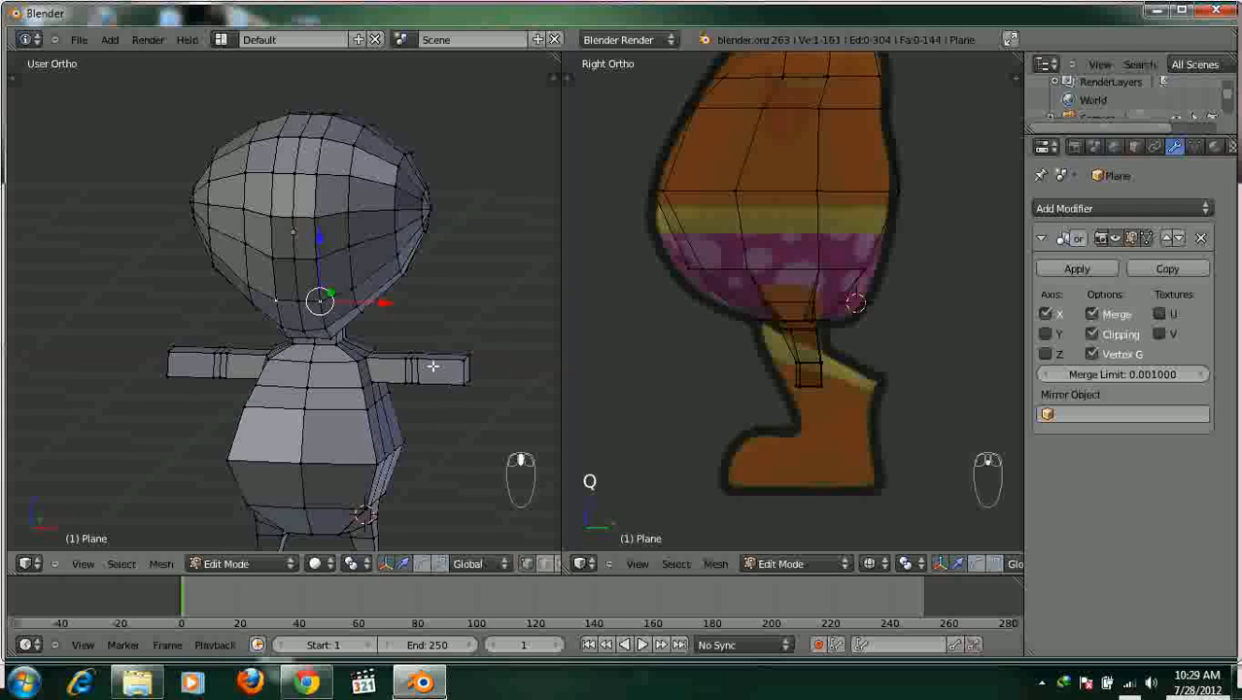
{"action": "key", "text": "KP_1"}
{"action": "scroll", "coordinate": [401, 399], "scroll_direction": "up", "scroll_amount": 4}
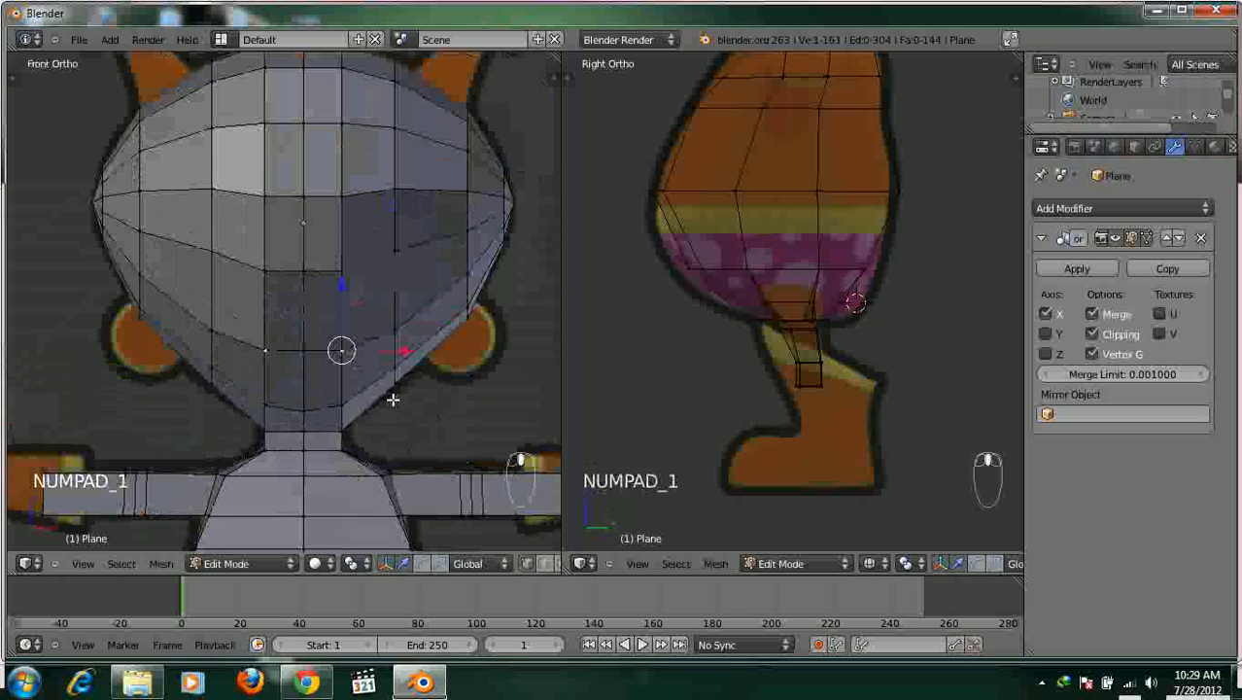
{"action": "scroll", "coordinate": [391, 418], "scroll_direction": "down", "scroll_amount": 4}
Select the outer vertex on the head's middle row and lower it slightly.
{"action": "right_click", "coordinate": [349, 225]}
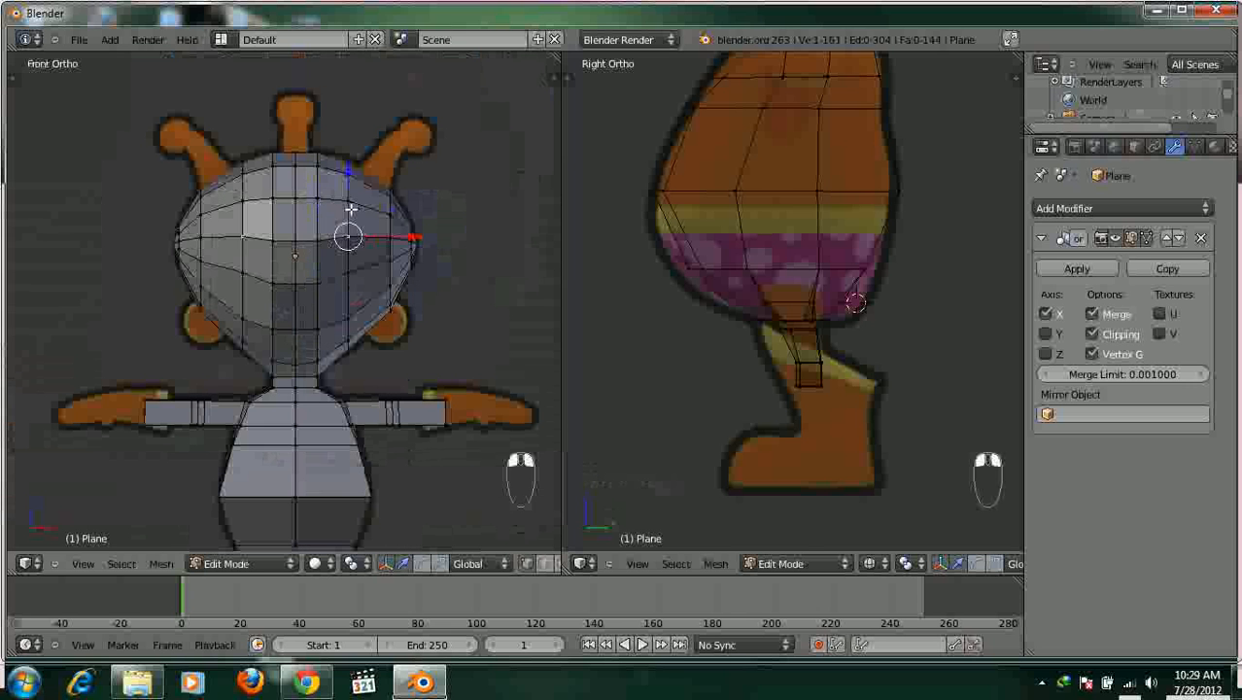
{"action": "right_click", "coordinate": [205, 230]}
{"action": "left_click_drag", "start_coordinate": [392, 192], "coordinate": [392, 197]}
Compare the head mesh with the front reference in wireframe and solid display.
{"action": "key", "text": "z"}
{"action": "scroll", "coordinate": [387, 258], "scroll_direction": "up", "scroll_amount": 3}
{"action": "middle_click_drag", "start_coordinate": [387, 258], "coordinate": [390, 296], "text": "shift"}
{"action": "key", "text": "z"}
{"action": "key", "text": "z"}
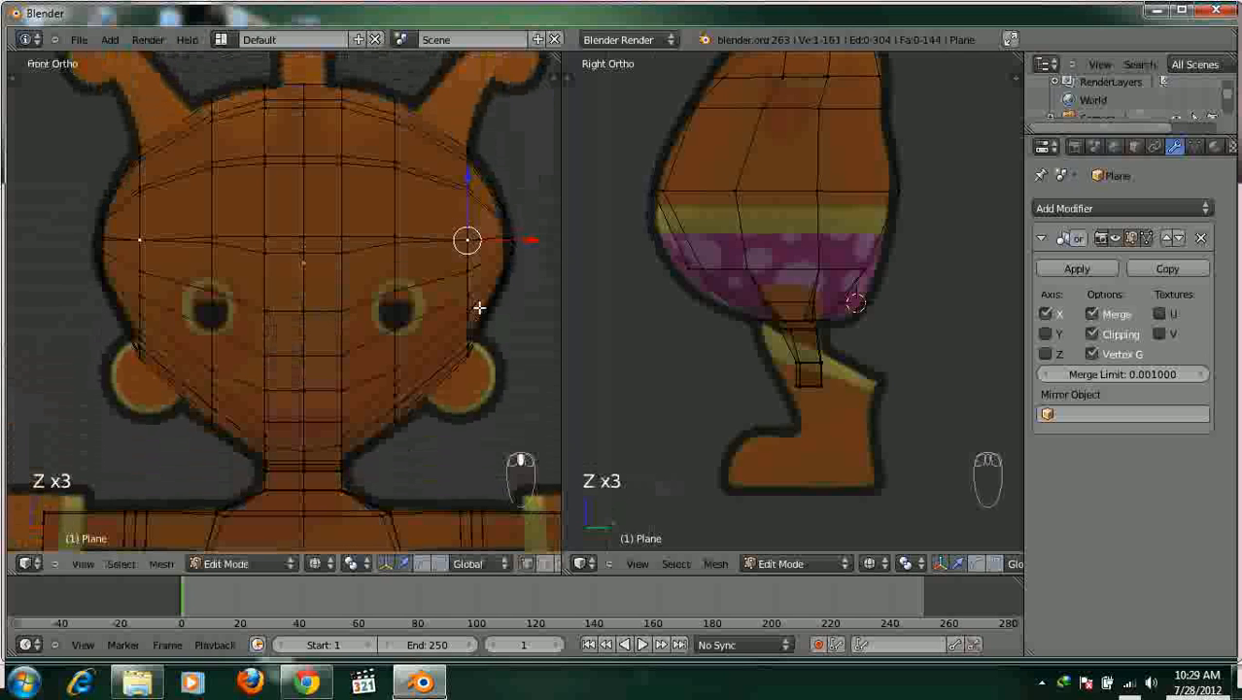
{"action": "key", "text": "z"}
{"action": "scroll", "coordinate": [447, 309], "scroll_direction": "down", "scroll_amount": 5}
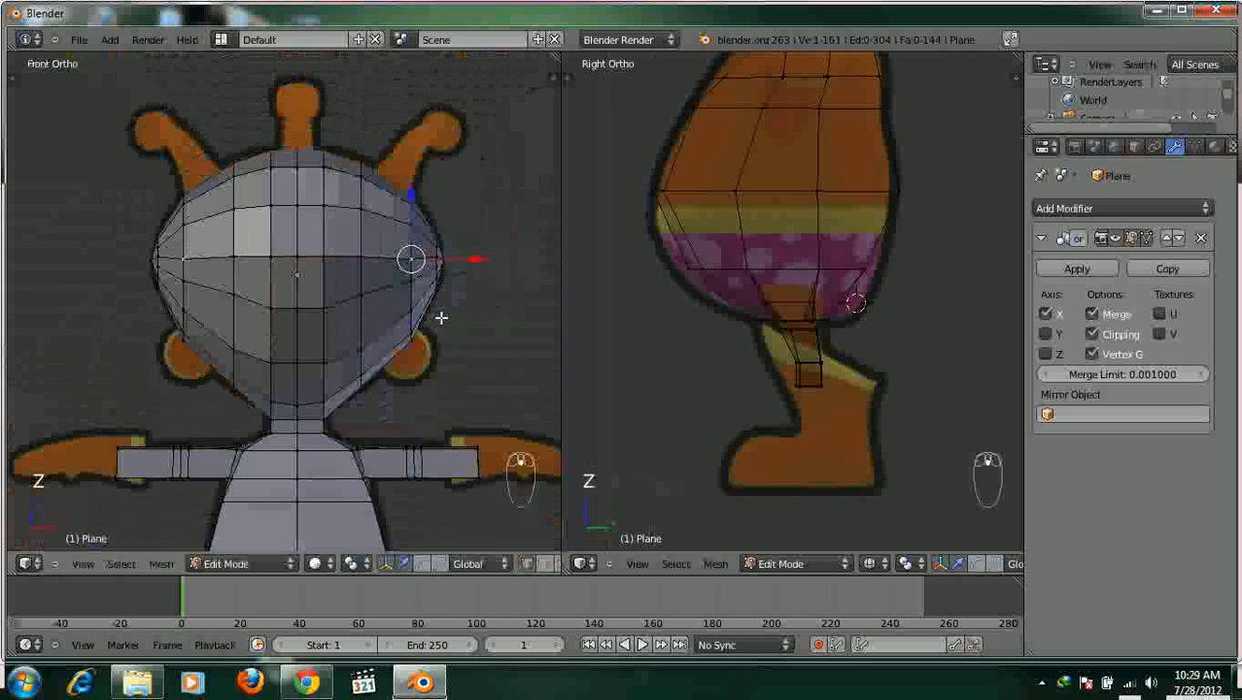
{"action": "scroll", "coordinate": [449, 321], "scroll_direction": "up", "scroll_amount": 5}
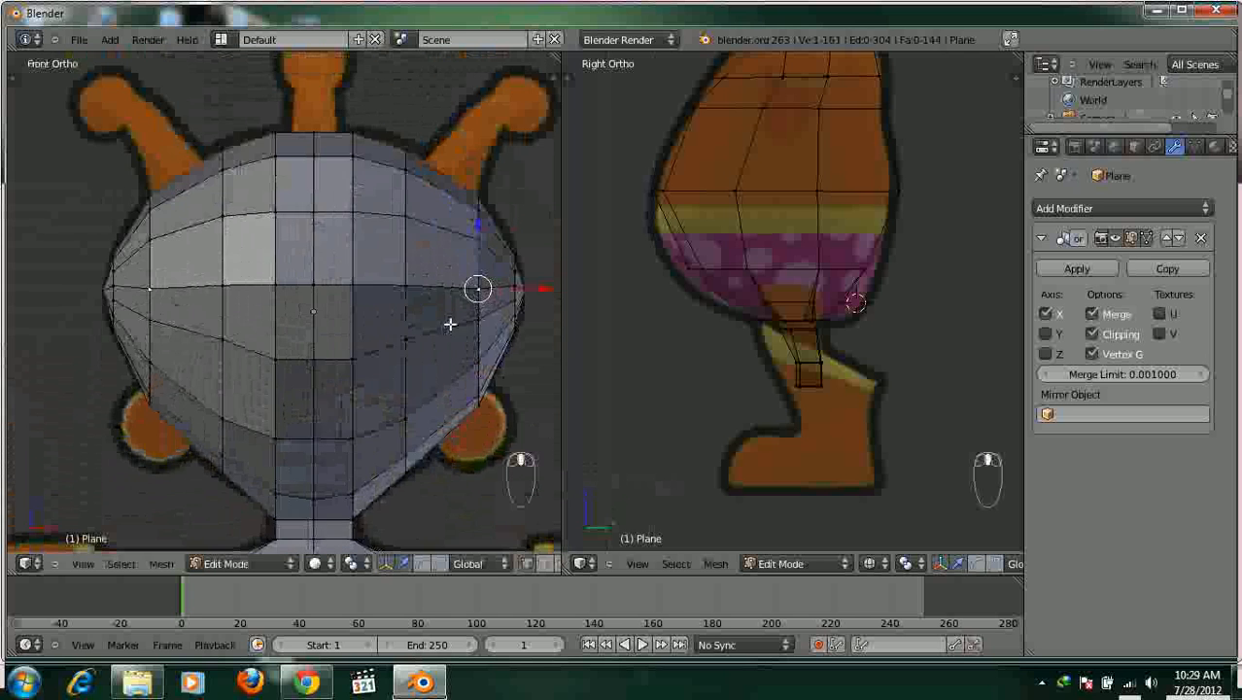
Lower the vertices of the row just below the middle of the head, from the side toward the centre.
{"action": "right_click", "coordinate": [385, 327]}
{"action": "left_click_drag", "start_coordinate": [385, 283], "coordinate": [393, 295]}
{"action": "right_click", "coordinate": [459, 313]}
{"action": "left_click_drag", "start_coordinate": [462, 278], "coordinate": [293, 328]}
{"action": "right_click", "coordinate": [382, 340]}
{"action": "right_click", "coordinate": [337, 346]}
{"action": "right_click", "coordinate": [294, 355]}
Raise the inner vertices of the head's middle row, including the one on the centre line.
{"action": "right_click", "coordinate": [388, 276]}
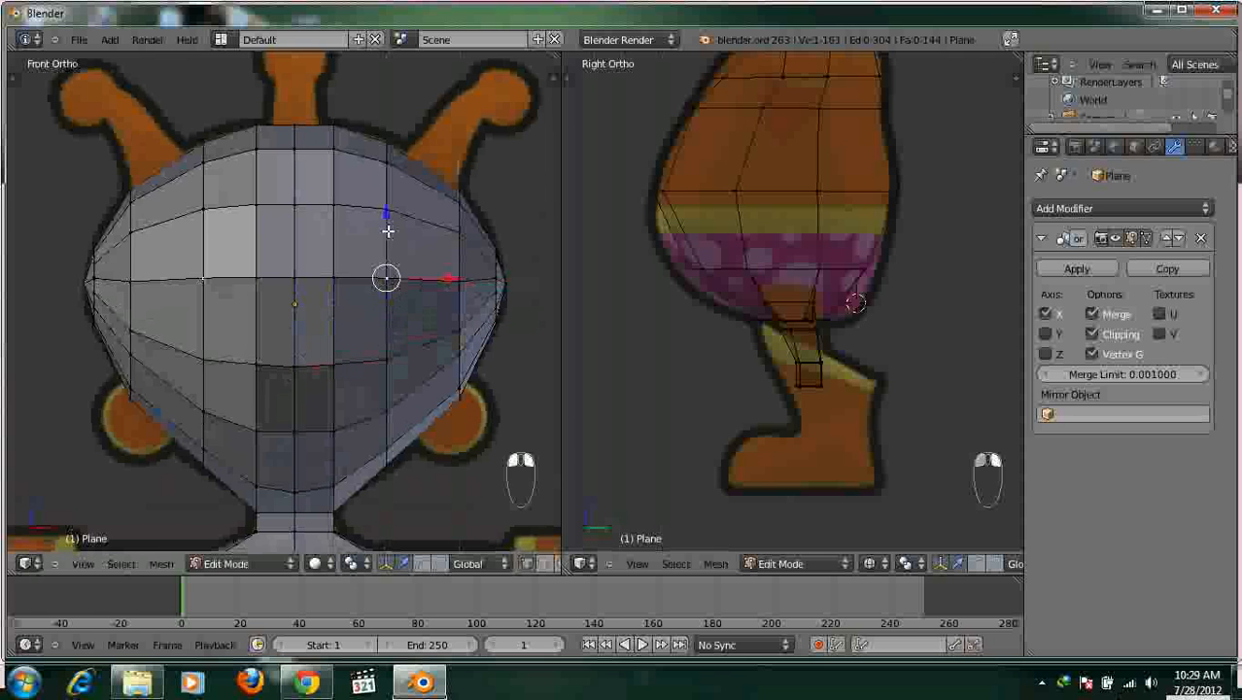
{"action": "right_click", "coordinate": [334, 274]}
{"action": "right_click_drag", "start_coordinate": [297, 249], "coordinate": [295, 192]}
{"action": "left_click_drag", "start_coordinate": [294, 195], "coordinate": [302, 204]}
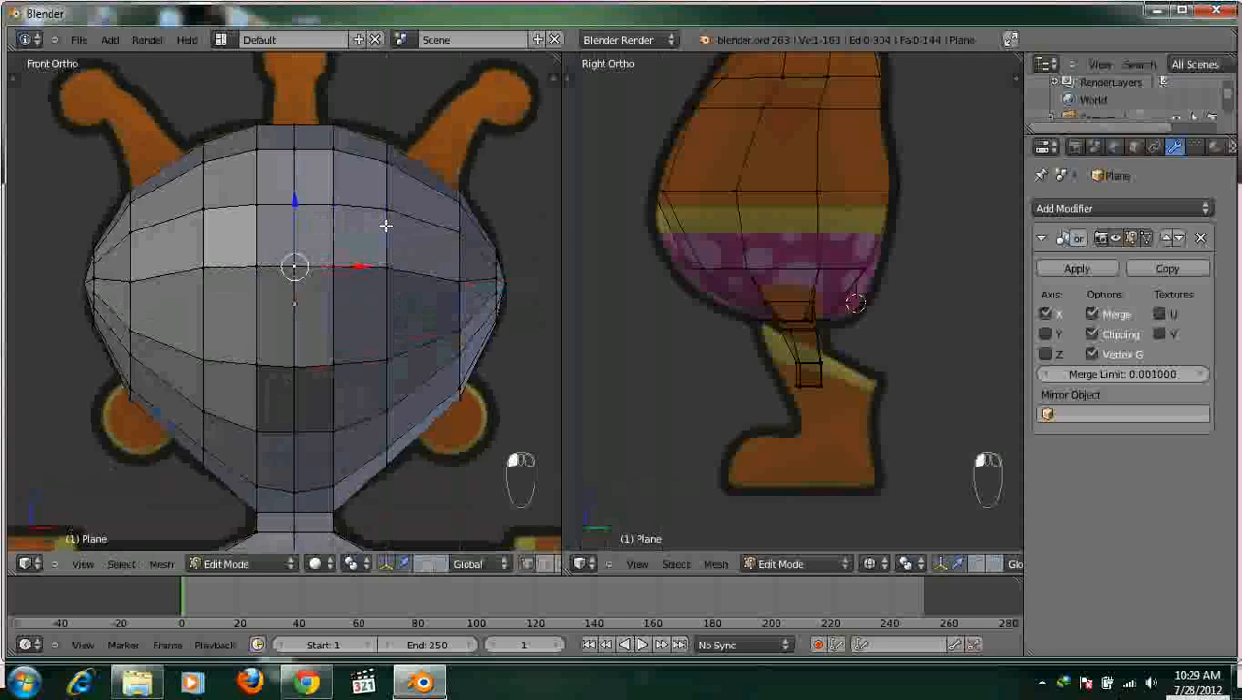
Lower the outer vertex near the end of the head's middle row slightly and finish editing the body mesh.
{"action": "right_click", "coordinate": [459, 281]}
{"action": "right_click", "coordinate": [493, 276]}
{"action": "left_click_drag", "start_coordinate": [497, 252], "coordinate": [496, 260]}
{"action": "scroll", "coordinate": [390, 294], "scroll_direction": "down", "scroll_amount": 4}
{"action": "middle_click_drag", "start_coordinate": [390, 294], "coordinate": [390, 283], "text": "shift"}
{"action": "scroll", "coordinate": [410, 226], "scroll_direction": "down", "scroll_amount": 3}
{"action": "middle_click_drag", "start_coordinate": [366, 344], "coordinate": [402, 306], "text": "shift"}
{"action": "scroll", "coordinate": [387, 267], "scroll_direction": "up", "scroll_amount": 4}
{"action": "key", "text": "Tab"}
Deselect the body and place the 3D cursor at the top of the boot in the front and side views.
{"action": "scroll", "coordinate": [340, 328], "scroll_direction": "down", "scroll_amount": 2}
{"action": "scroll", "coordinate": [339, 346], "scroll_direction": "up", "scroll_amount": 3}
{"action": "key", "text": "KP_1"}
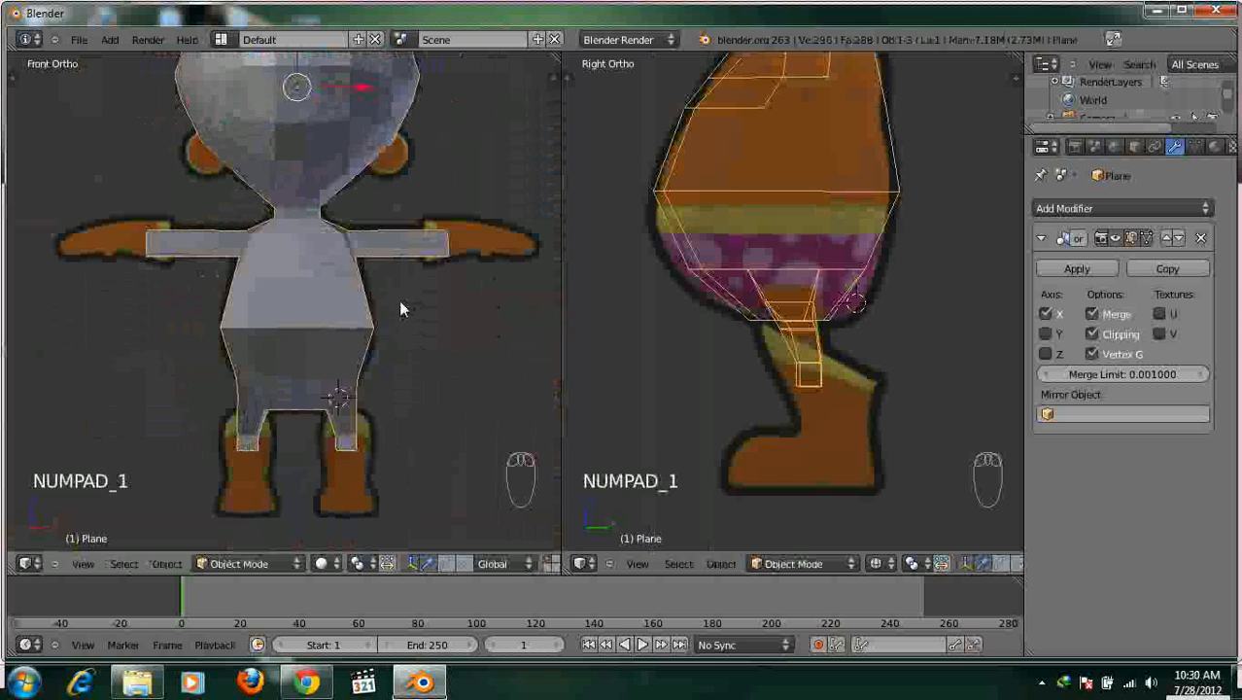
{"action": "scroll", "coordinate": [387, 365], "scroll_direction": "up", "scroll_amount": 1}
{"action": "scroll", "coordinate": [386, 364], "scroll_direction": "down", "scroll_amount": 3}
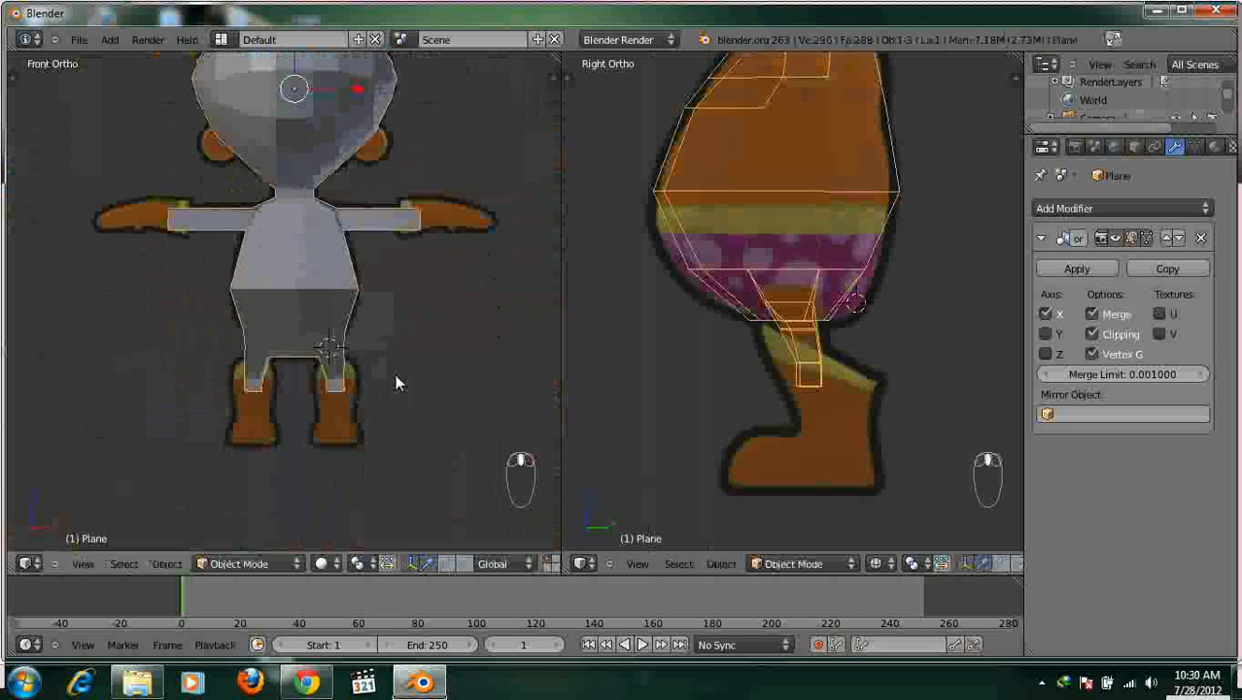
{"action": "key", "text": "a"}
{"action": "middle_click_drag", "start_coordinate": [395, 373], "coordinate": [404, 355], "text": "shift"}
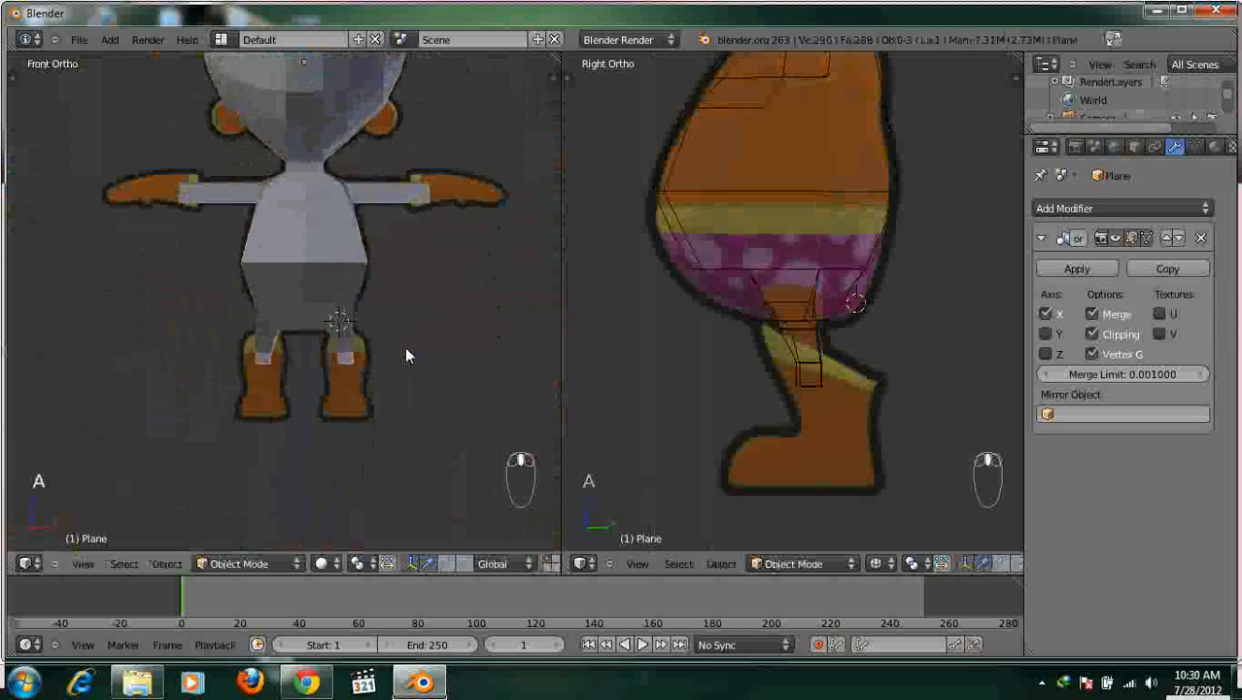
{"action": "left_click", "coordinate": [346, 343]}
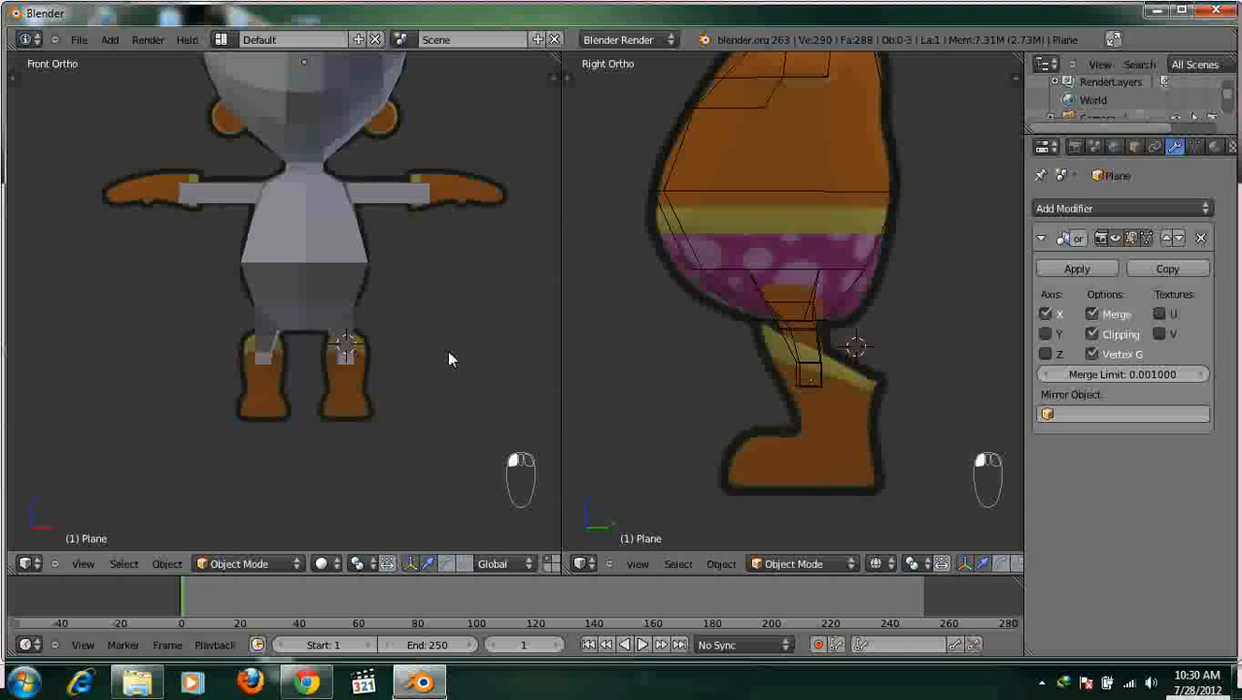
{"action": "left_click", "coordinate": [799, 353]}
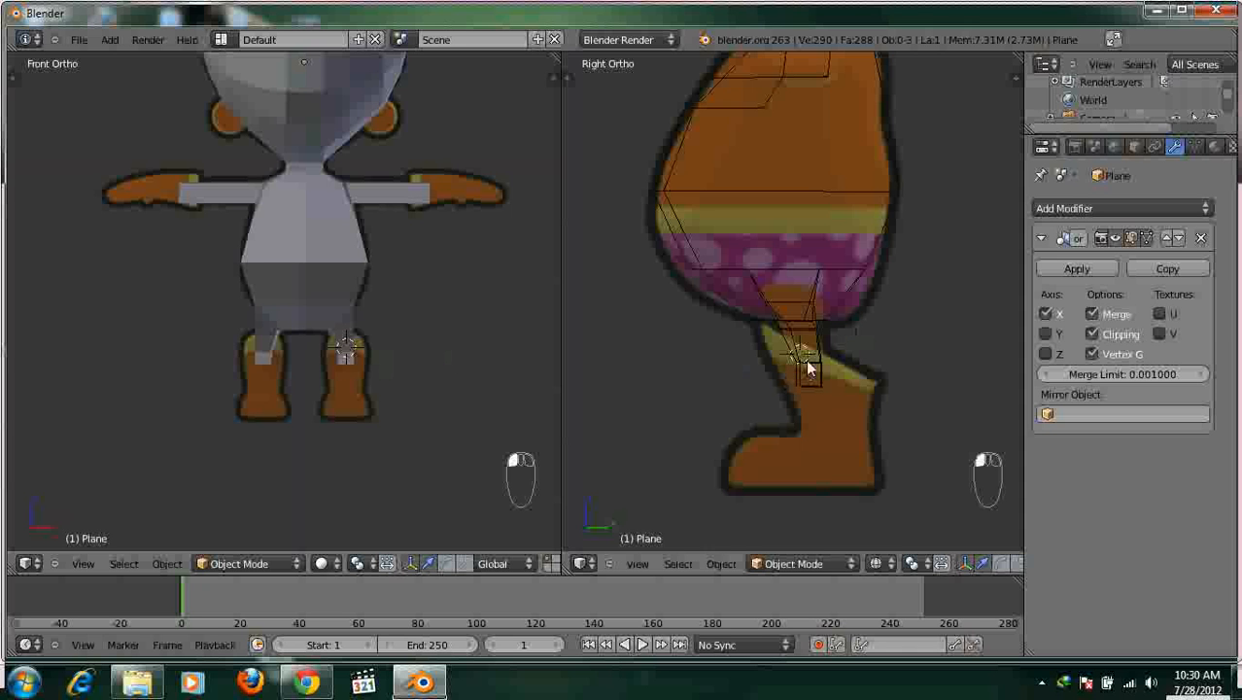
{"action": "left_click", "coordinate": [777, 363]}
{"action": "scroll", "coordinate": [277, 378], "scroll_direction": "up", "scroll_amount": 3}
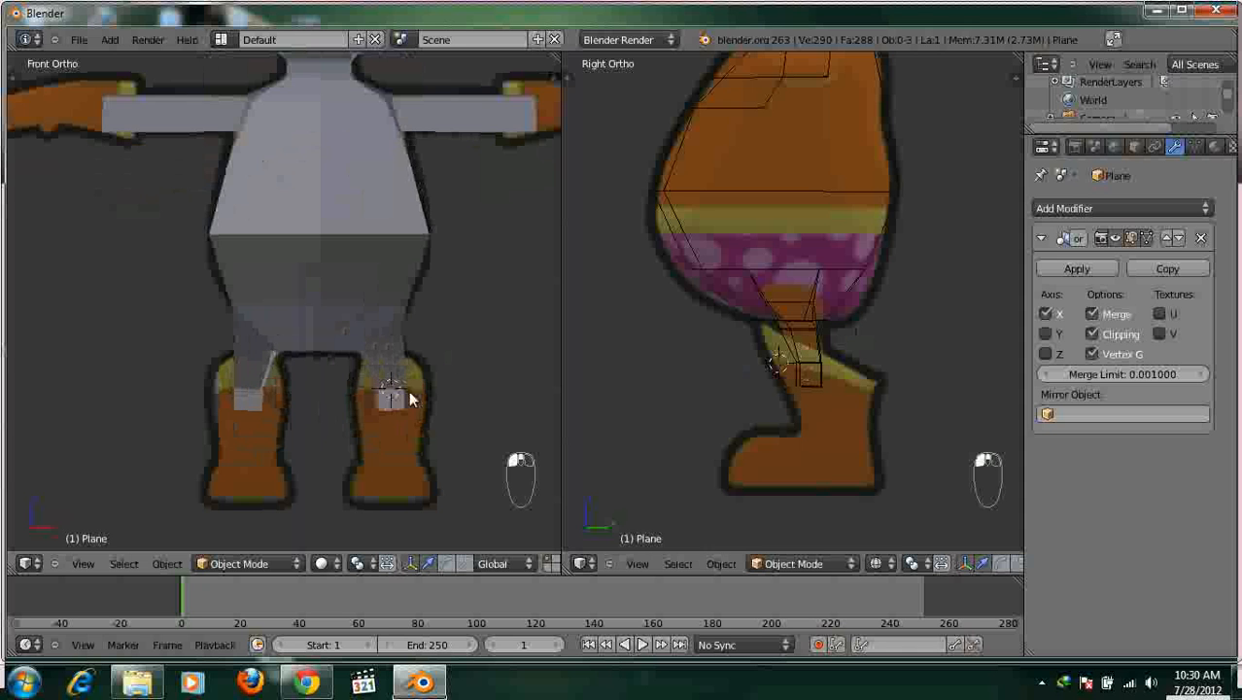
{"action": "left_click", "coordinate": [395, 385]}
{"action": "middle_click_drag", "start_coordinate": [395, 385], "coordinate": [359, 338], "text": "shift"}
Add a plane at the 3D cursor and rotate it 90 degrees about the X axis.
{"action": "key", "text": "shift+a"}
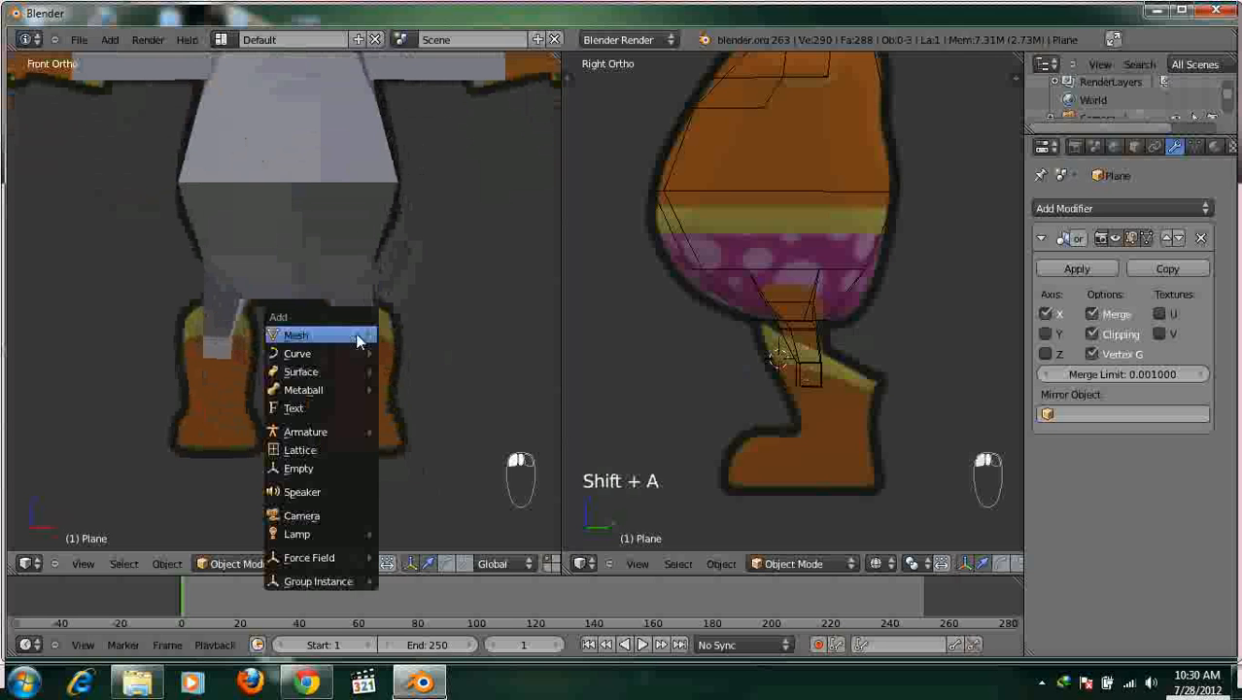
{"action": "mouse_move", "coordinate": [360, 334]}
{"action": "left_click", "coordinate": [416, 340]}
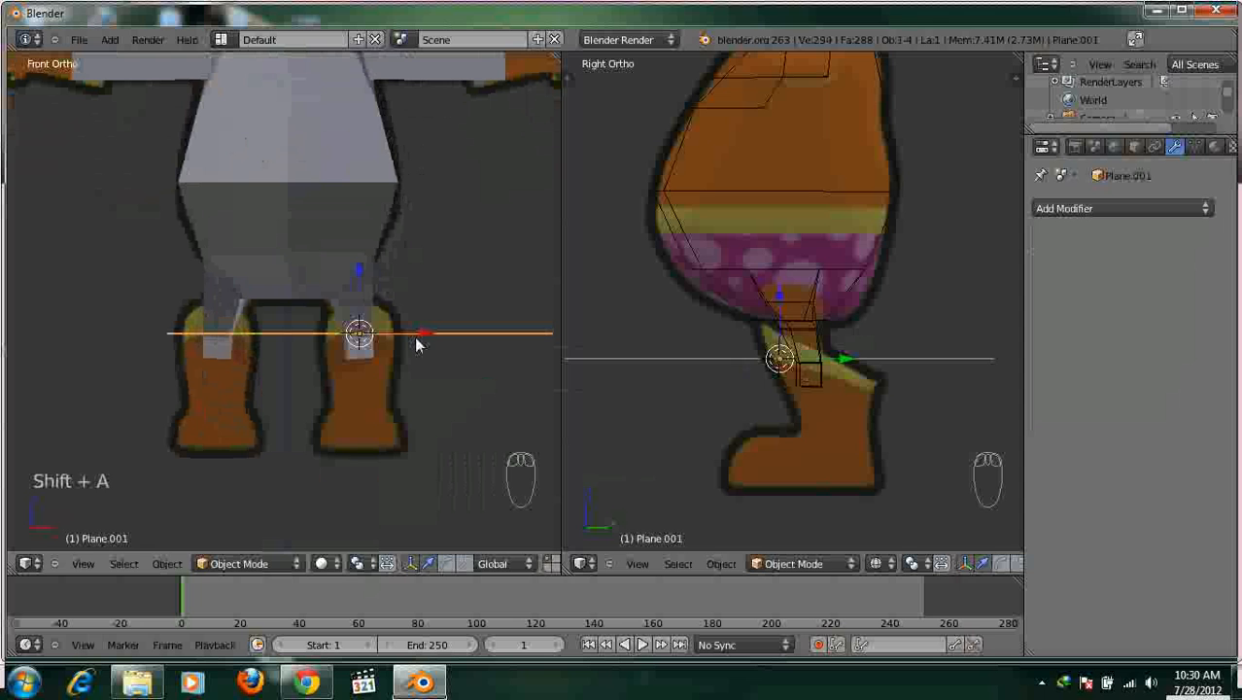
{"action": "type", "text": "rx"}
{"action": "type", "text": "90"}
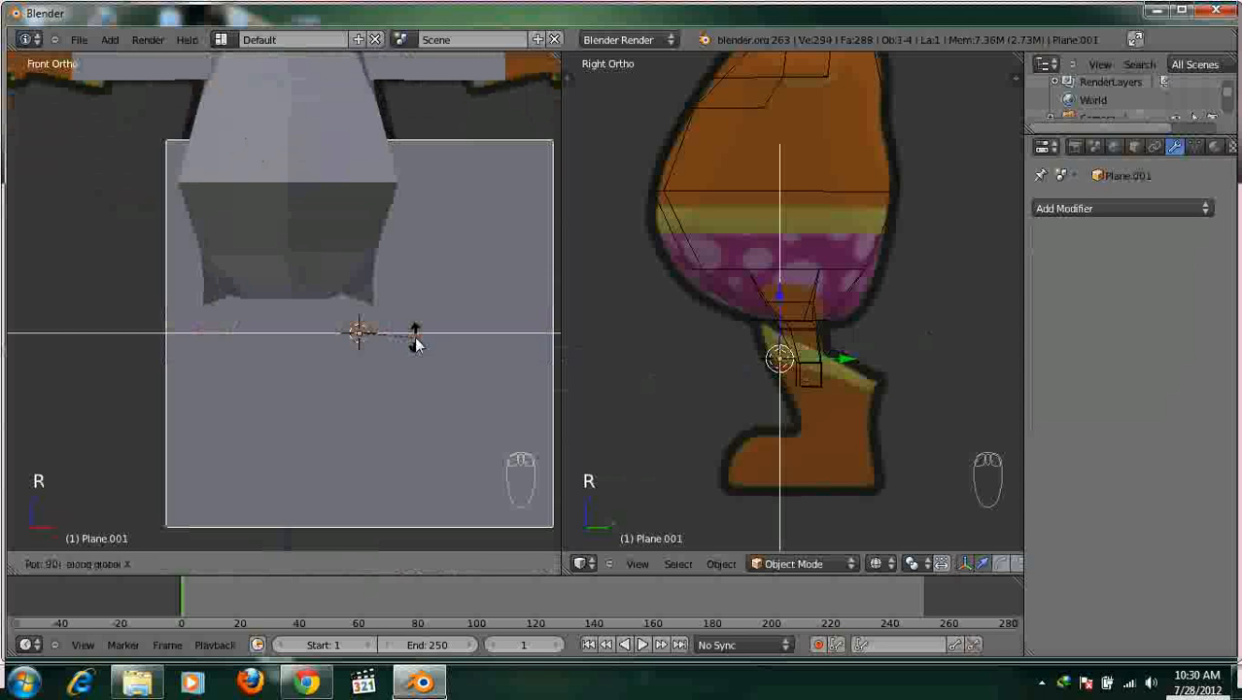
{"action": "key", "text": "Return"}
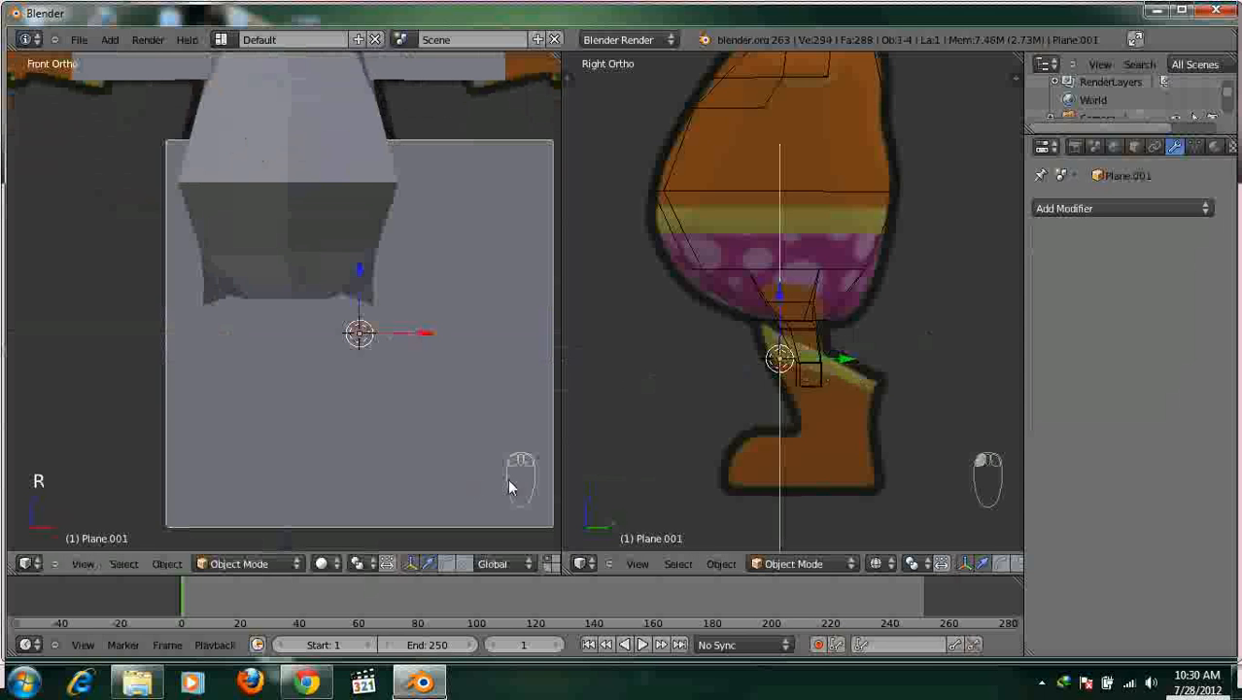
Scale the plane down to about 0.11 and shift it along Y to the front edge of the boot.
{"action": "key", "text": "s"}
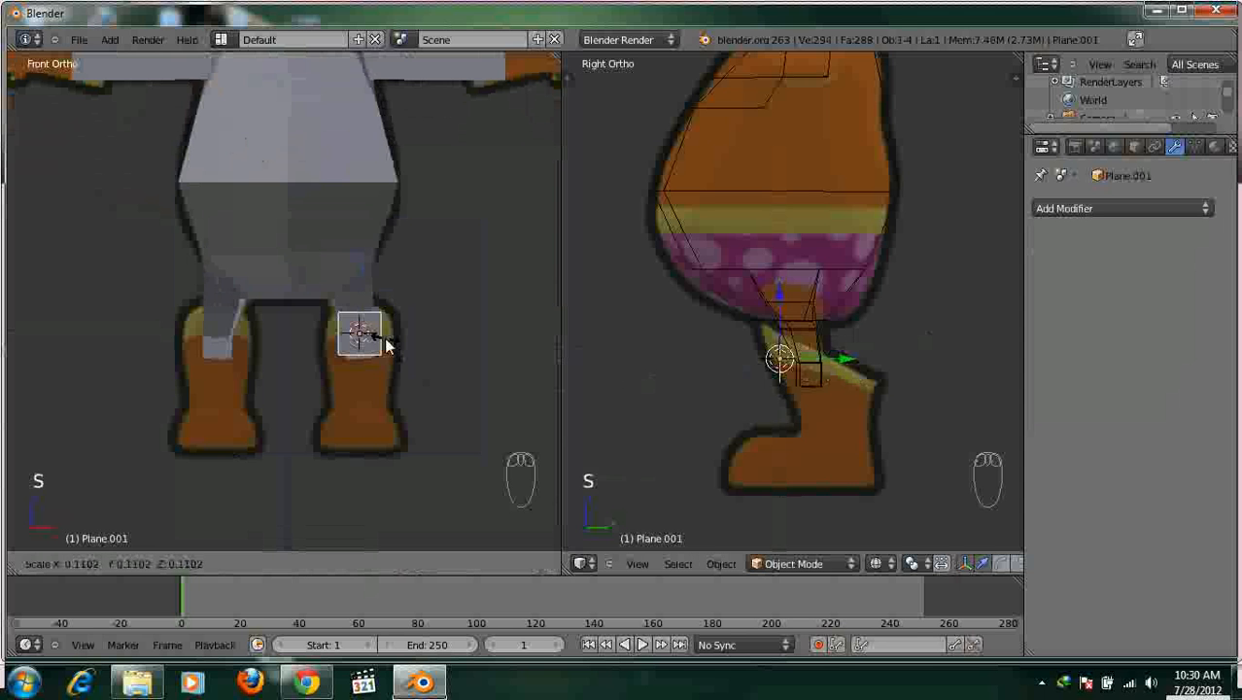
{"action": "left_click", "coordinate": [384, 337]}
{"action": "left_click_drag", "start_coordinate": [823, 353], "coordinate": [810, 368]}
{"action": "scroll", "coordinate": [465, 383], "scroll_direction": "up", "scroll_amount": 3}
{"action": "left_click", "coordinate": [828, 346]}
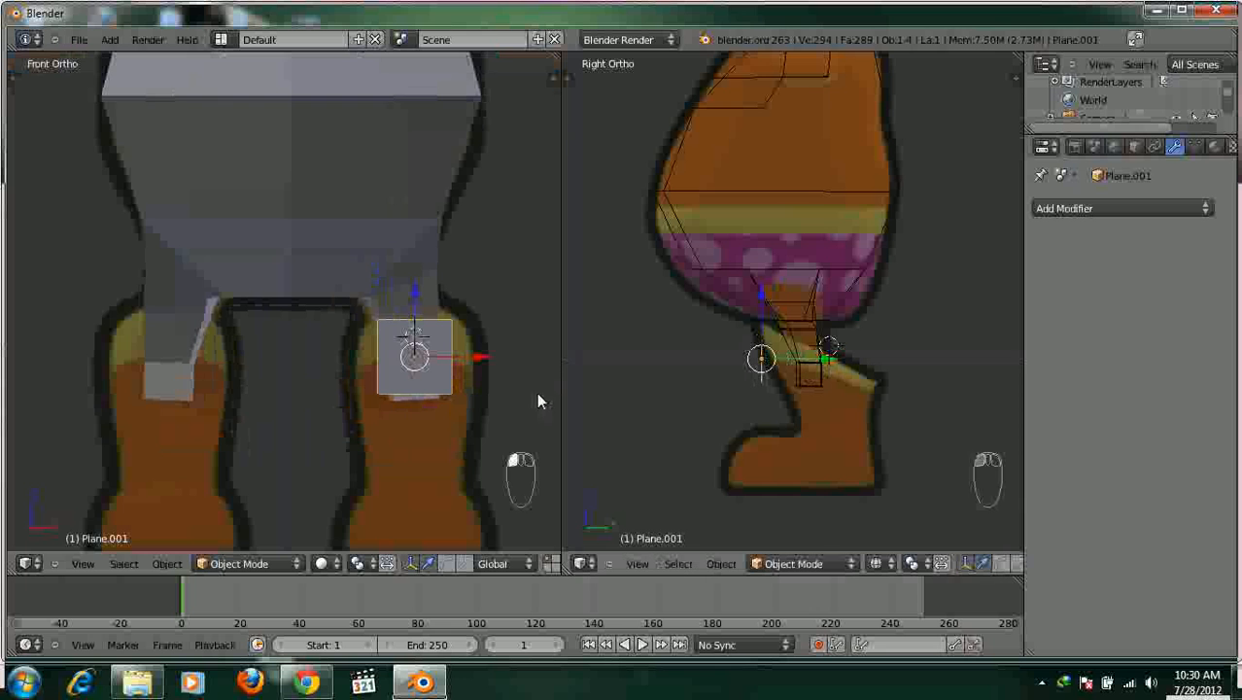
Cut a centred vertical edge loop into the small boot plane.
{"action": "scroll", "coordinate": [537, 394], "scroll_direction": "up", "scroll_amount": 1}
{"action": "middle_click_drag", "start_coordinate": [446, 389], "coordinate": [361, 357], "text": "shift"}
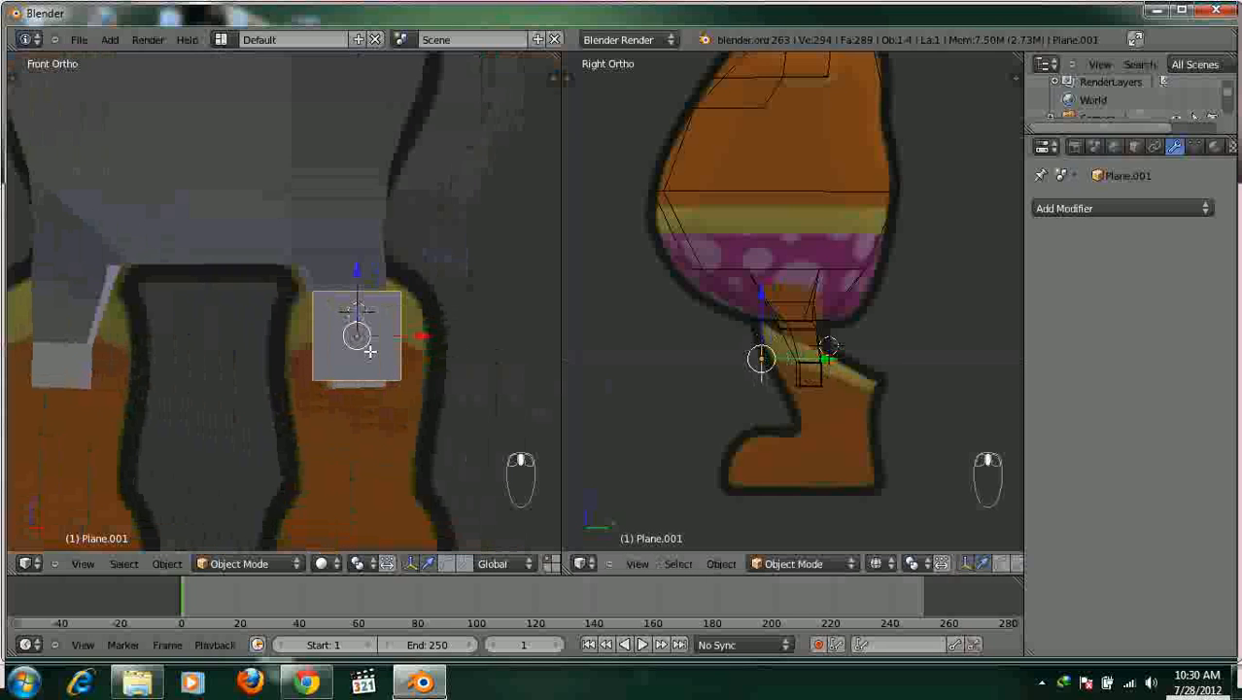
{"action": "key", "text": "Tab"}
{"action": "key", "text": "ctrl+r"}
{"action": "left_click", "coordinate": [372, 376]}
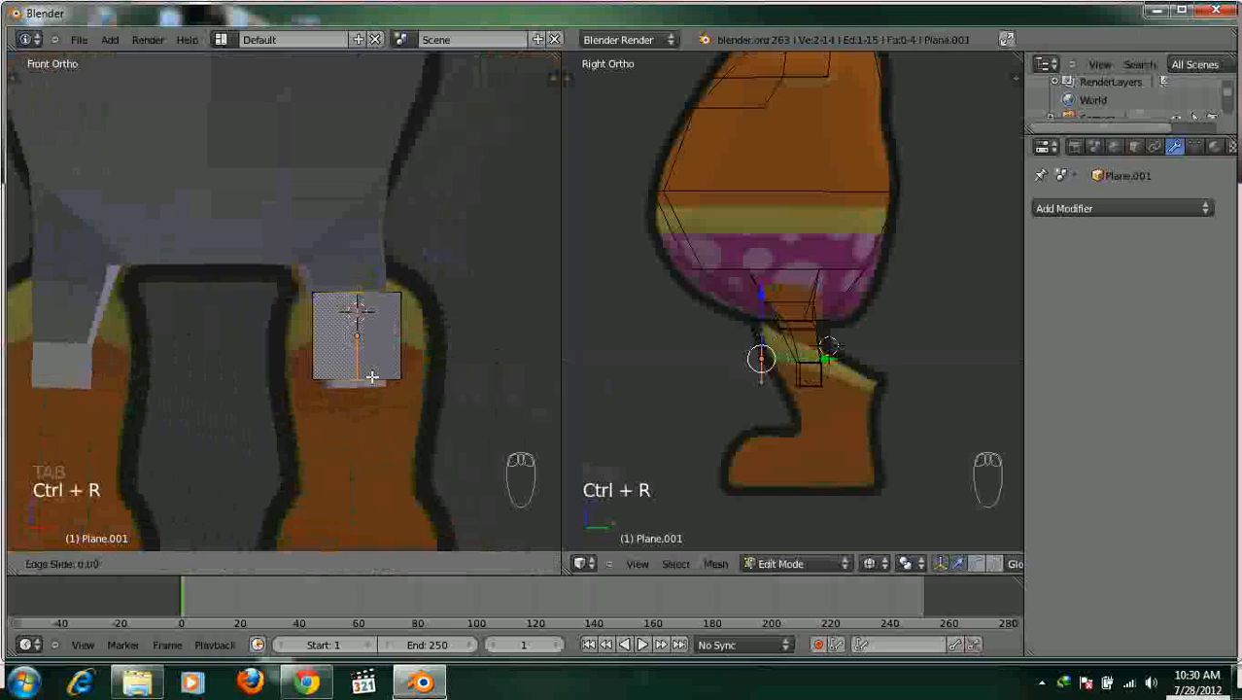
{"action": "left_click", "coordinate": [372, 376]}
Delete the two vertices on the inner side of the boot plane, leaving only its outer half.
{"action": "key", "text": "a"}
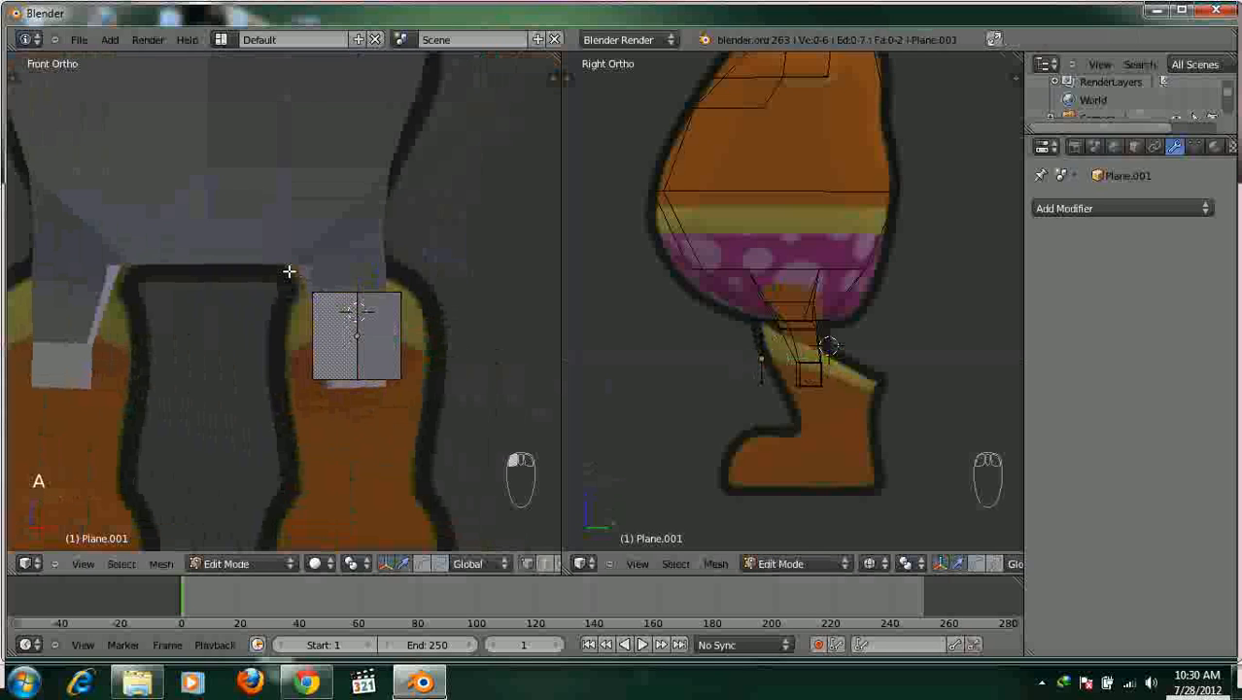
{"action": "key", "text": "b"}
{"action": "left_click_drag", "start_coordinate": [288, 269], "coordinate": [346, 432]}
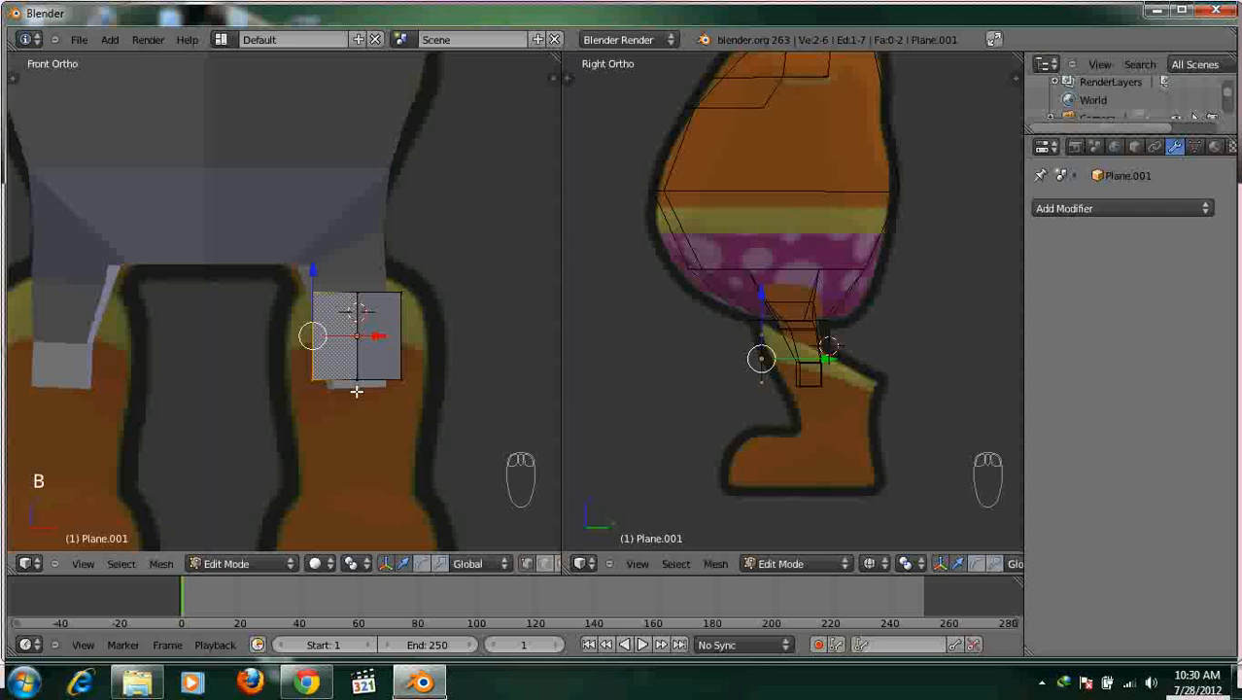
{"action": "key", "text": "x"}
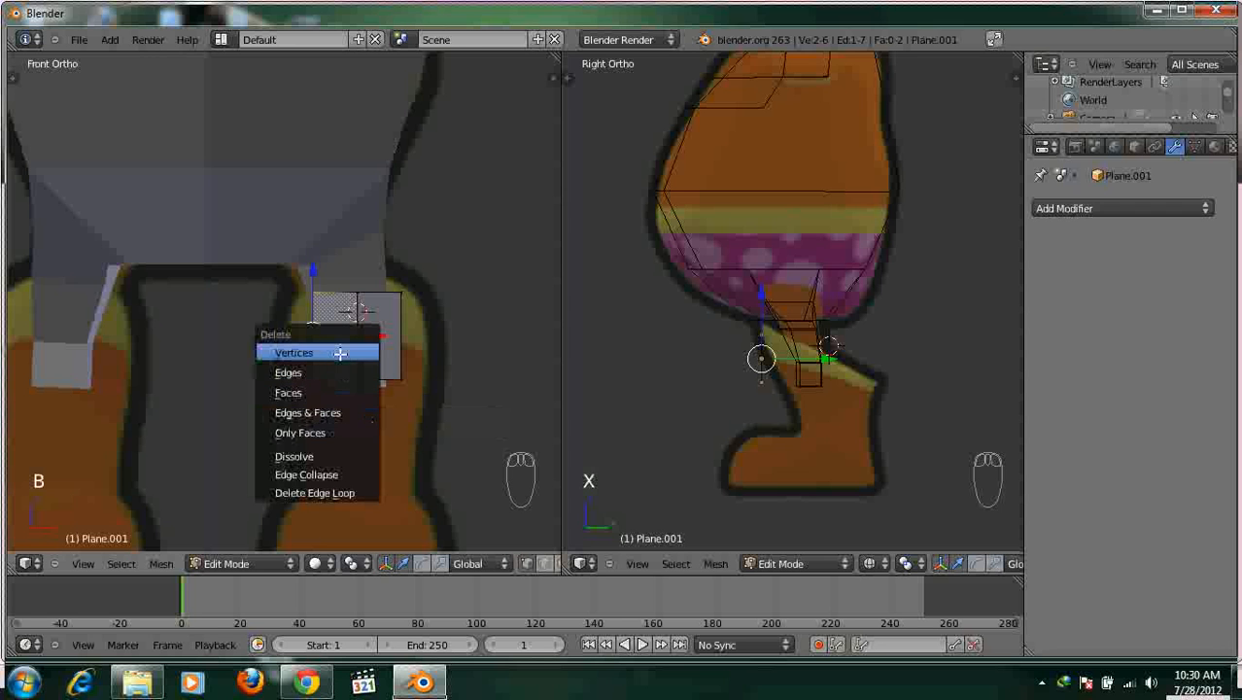
{"action": "left_click", "coordinate": [340, 354]}
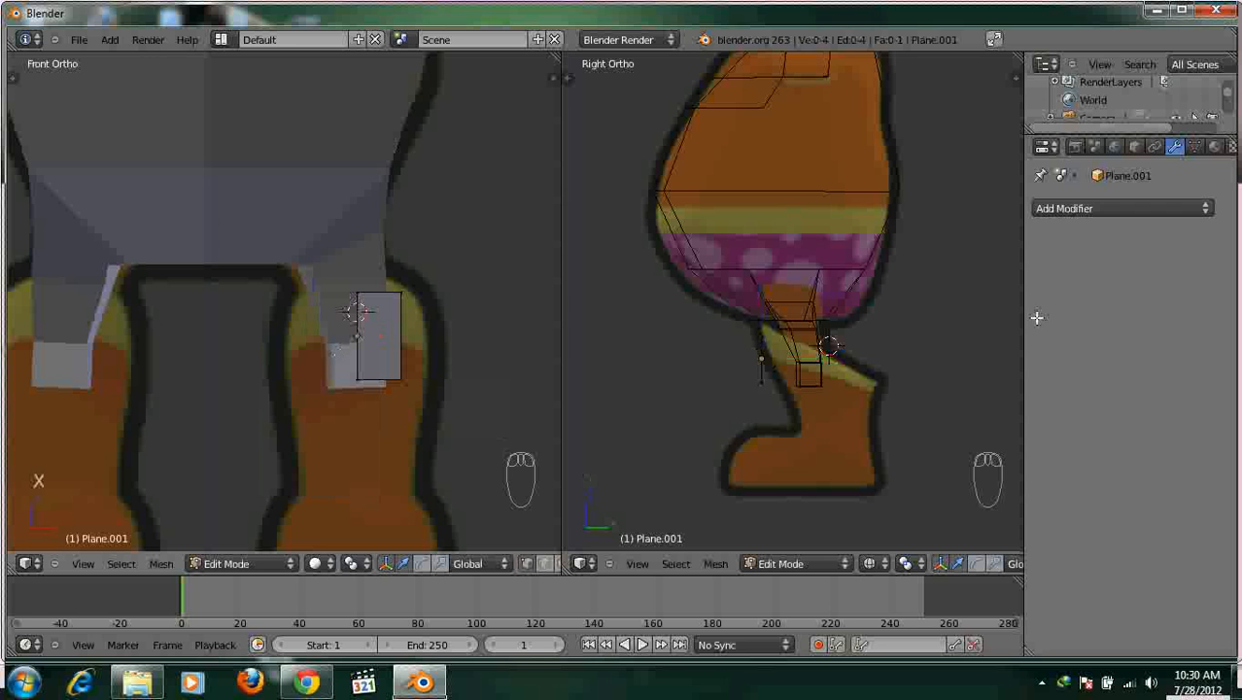
Add a Mirror modifier on the X axis to the half boot plane.
{"action": "left_click", "coordinate": [1155, 209]}
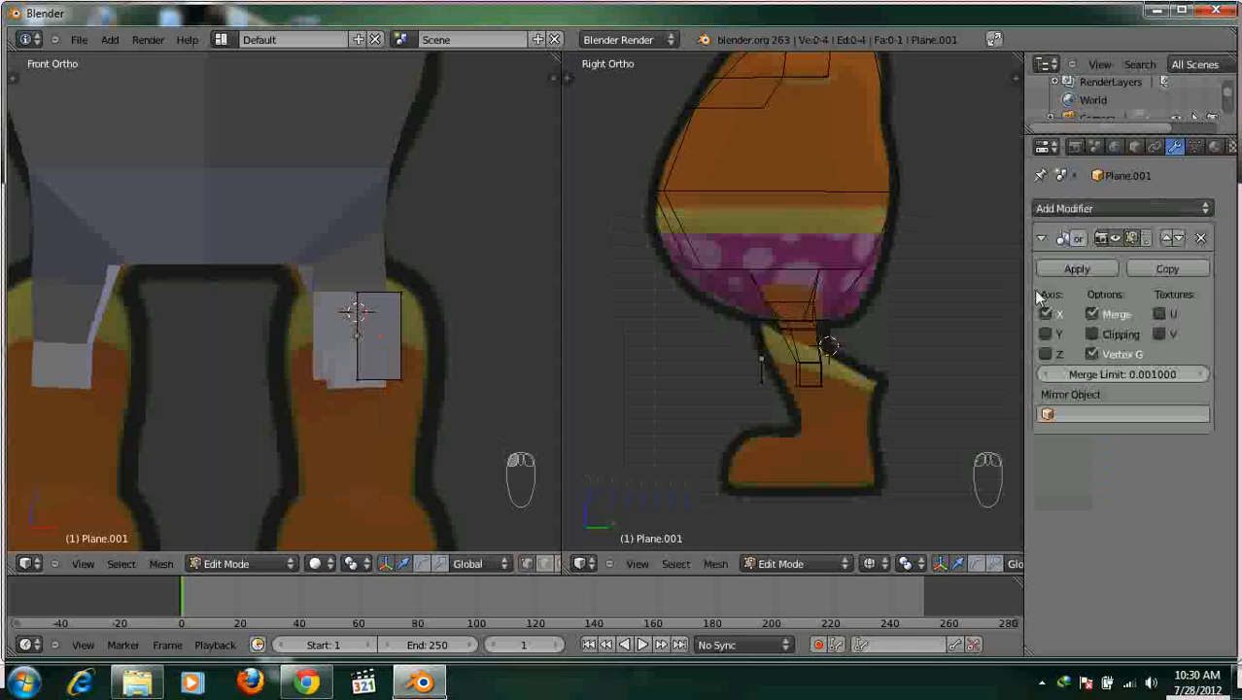
{"action": "scroll", "coordinate": [425, 270], "scroll_direction": "down", "scroll_amount": 4}
{"action": "middle_click_drag", "start_coordinate": [422, 272], "coordinate": [267, 230]}
{"action": "scroll", "coordinate": [267, 230], "scroll_direction": "down", "scroll_amount": 2}
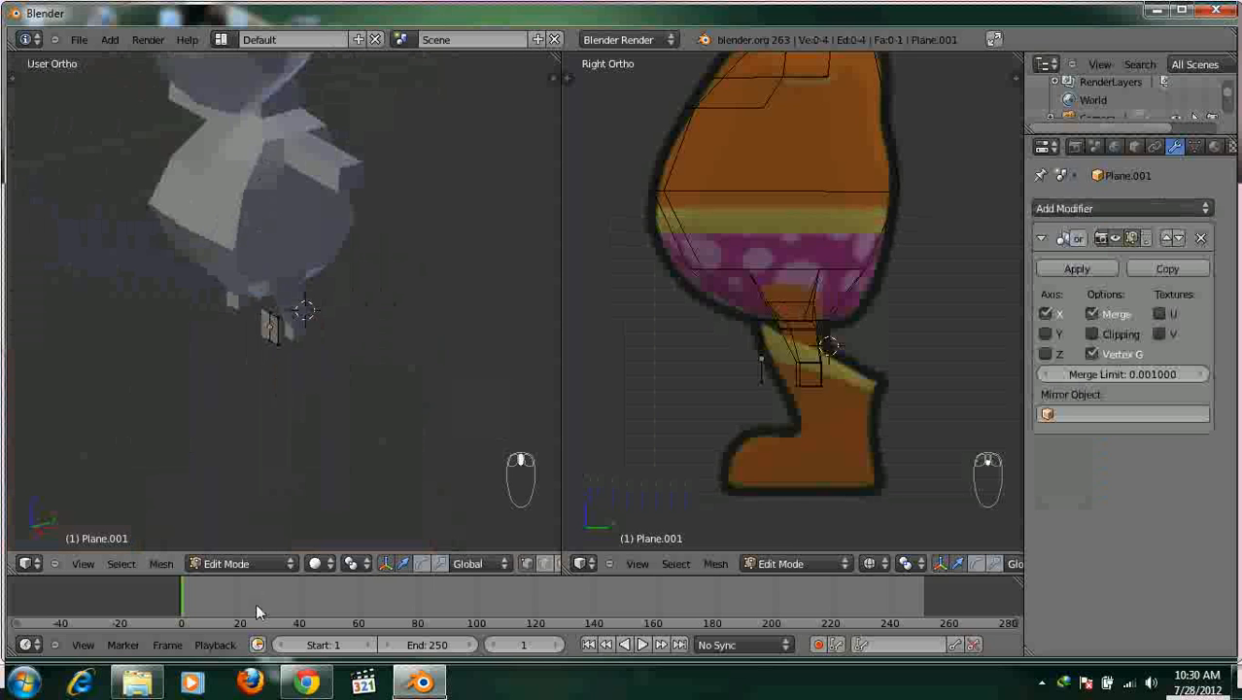
In Object Mode, select the body and the boot plane in turn to check that they are separate objects.
{"action": "left_click", "coordinate": [250, 563]}
{"action": "left_click", "coordinate": [246, 550]}
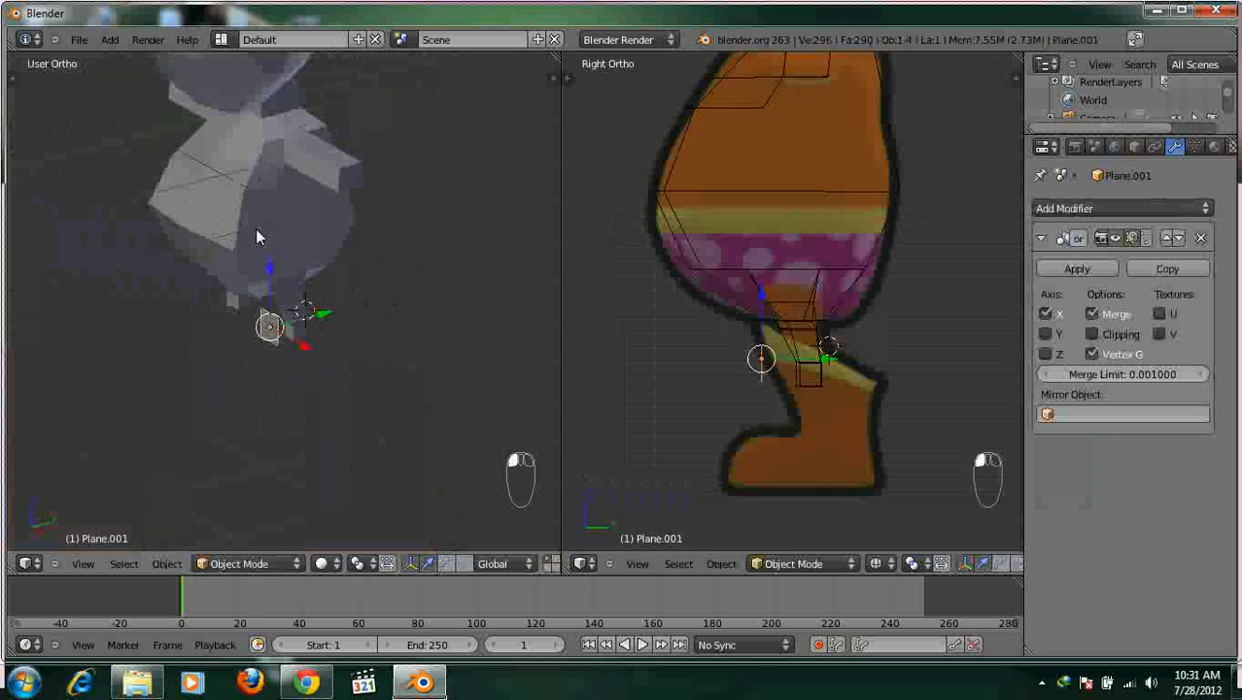
{"action": "right_click", "coordinate": [253, 215]}
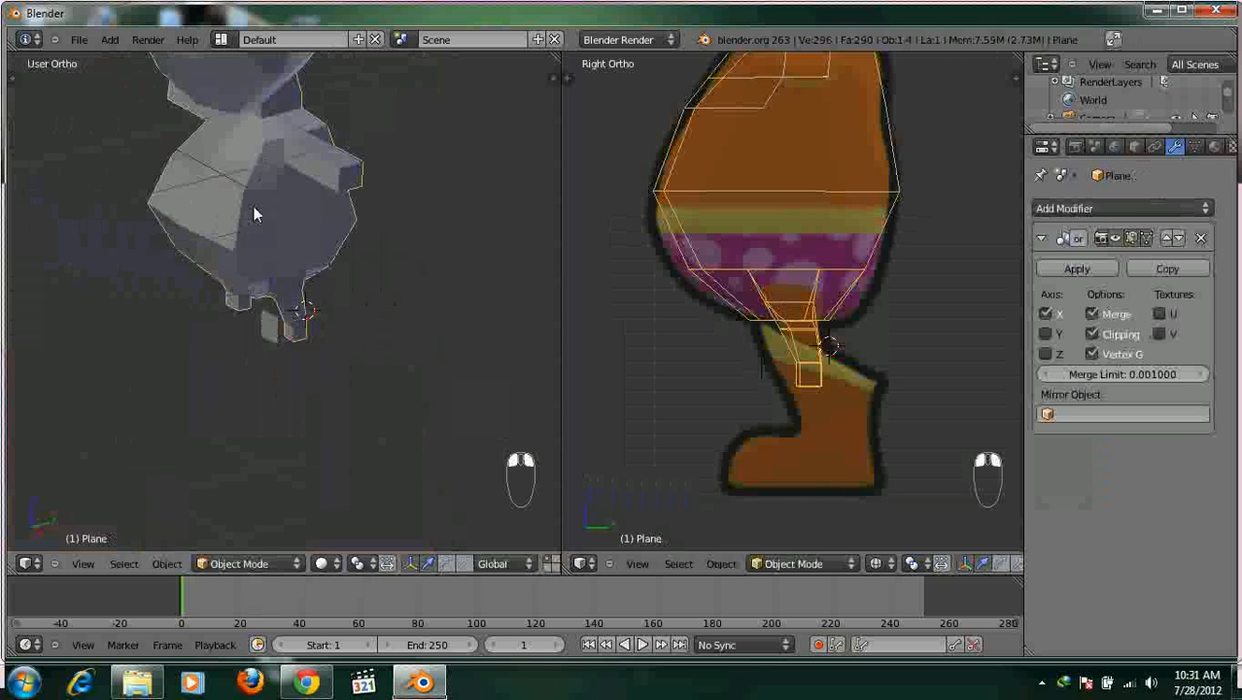
{"action": "right_click", "coordinate": [254, 327]}
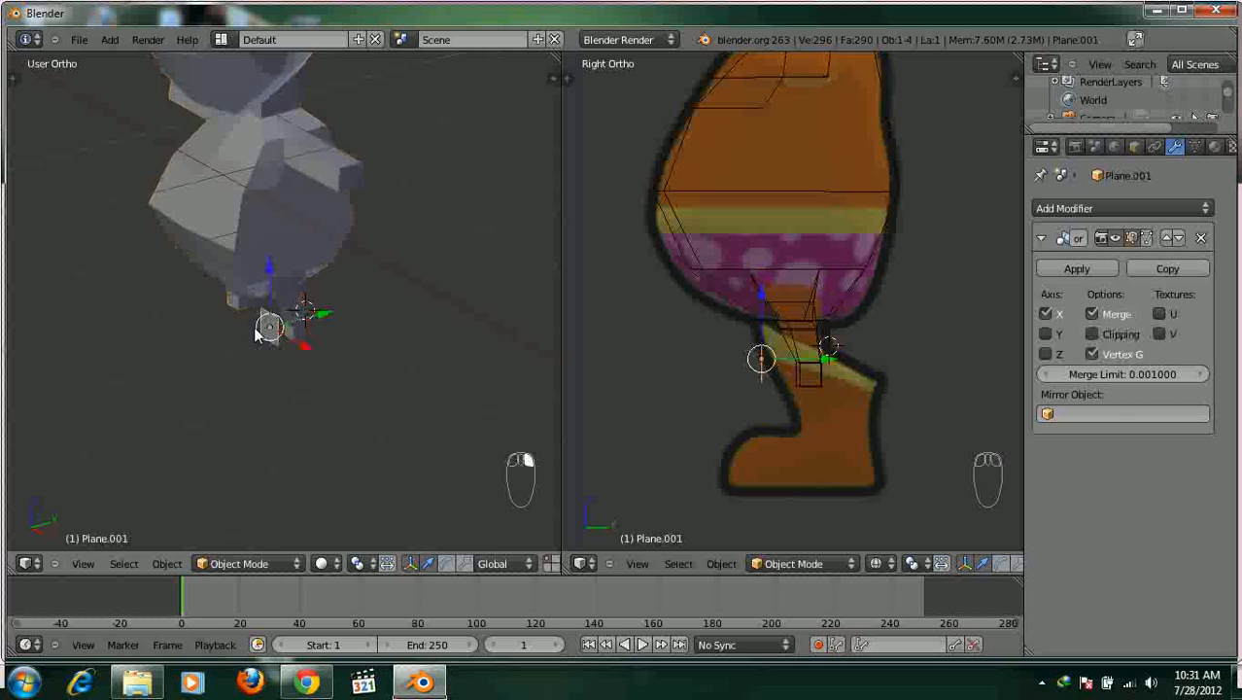
Resume editing the half boot plane's mesh in the front view.
{"action": "key", "text": "KP_1"}
{"action": "scroll", "coordinate": [269, 326], "scroll_direction": "up", "scroll_amount": 3}
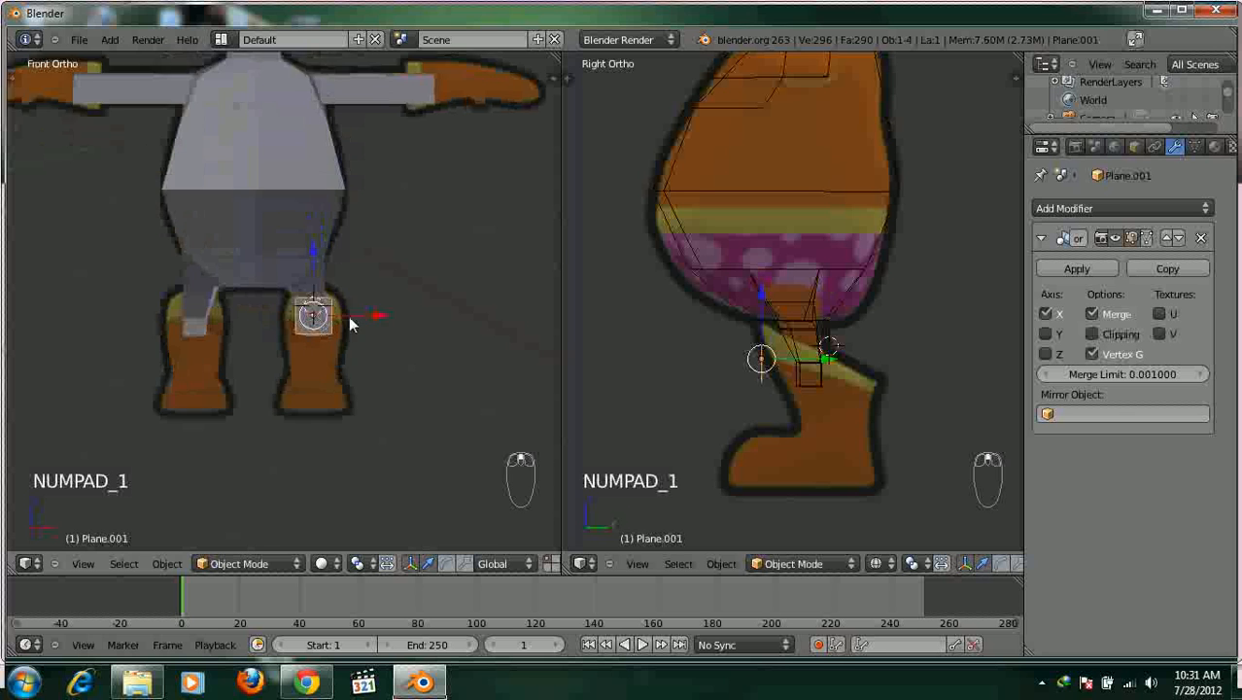
{"action": "left_click", "coordinate": [268, 561]}
{"action": "left_click", "coordinate": [263, 519]}
{"action": "scroll", "coordinate": [320, 321], "scroll_direction": "up", "scroll_amount": 5}
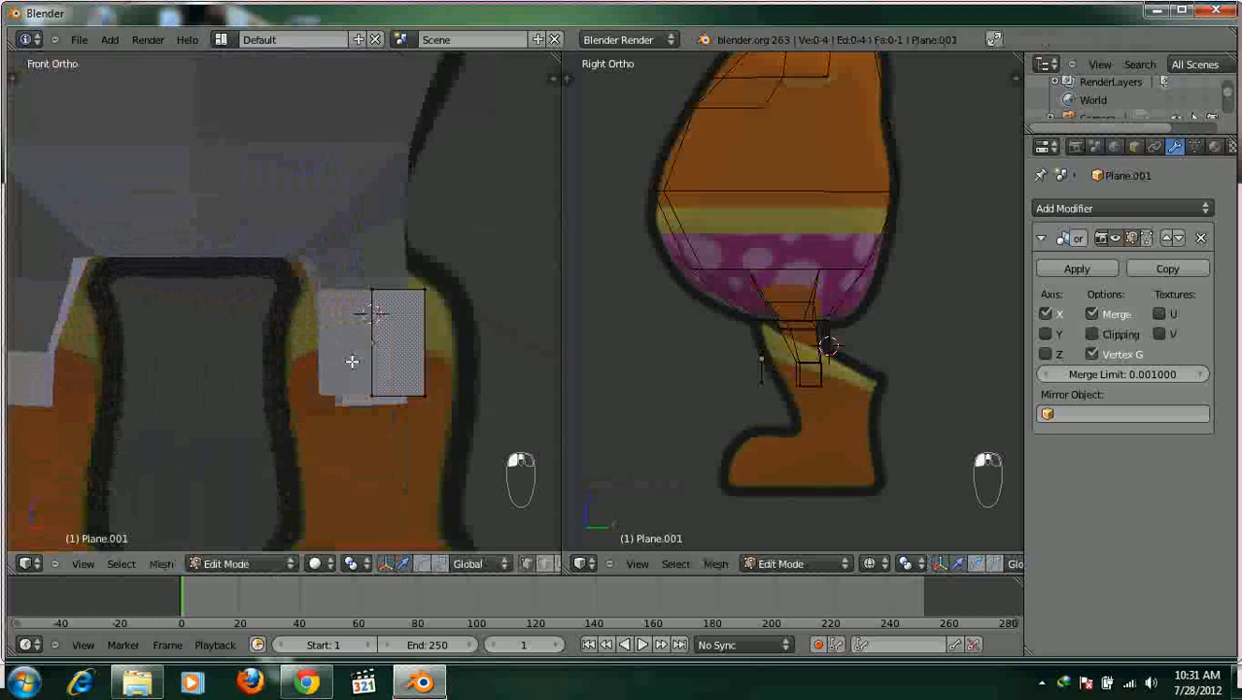
Enable Clipping on the Mirror modifier and raise the plane's top center-line vertex along Z.
{"action": "left_click", "coordinate": [1097, 331]}
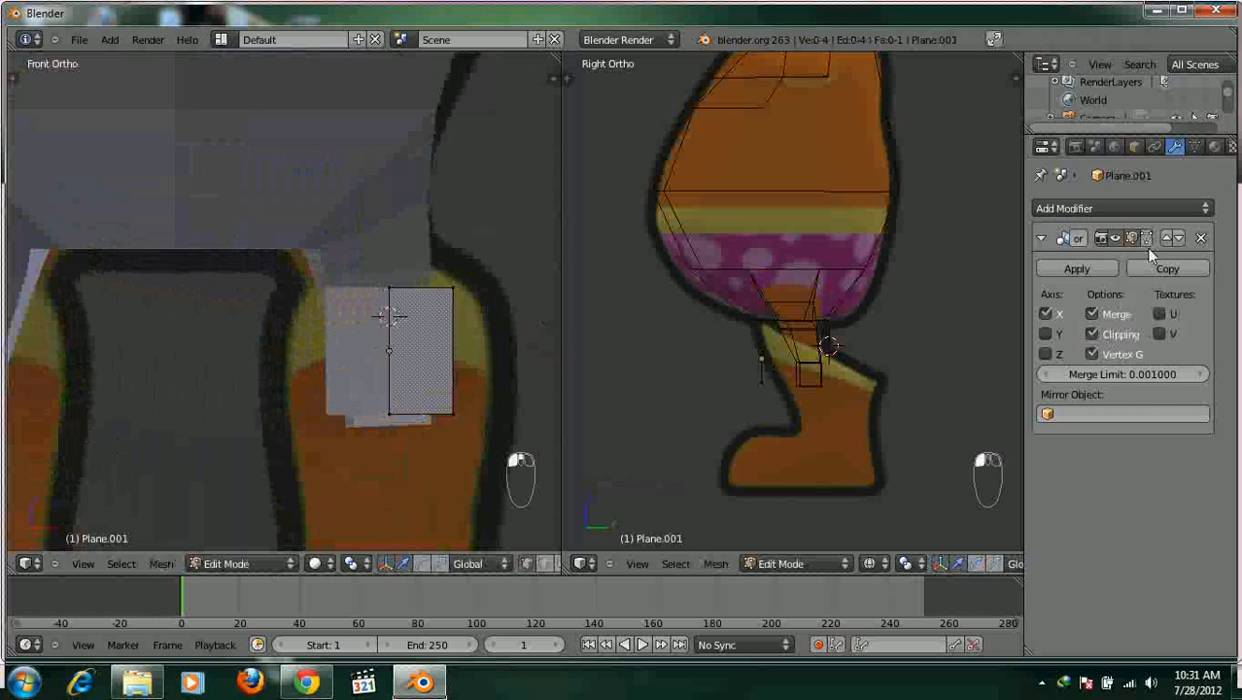
{"action": "middle_click_drag", "start_coordinate": [401, 361], "coordinate": [318, 243], "text": "shift"}
{"action": "right_click", "coordinate": [411, 179]}
{"action": "right_click", "coordinate": [351, 178]}
{"action": "left_click_drag", "start_coordinate": [350, 149], "coordinate": [350, 126]}
Move the plane's outer vertical edge slightly backward along Y in the side view.
{"action": "key", "text": "a"}
{"action": "right_click", "coordinate": [415, 173]}
{"action": "right_click", "coordinate": [413, 296], "text": "shift"}
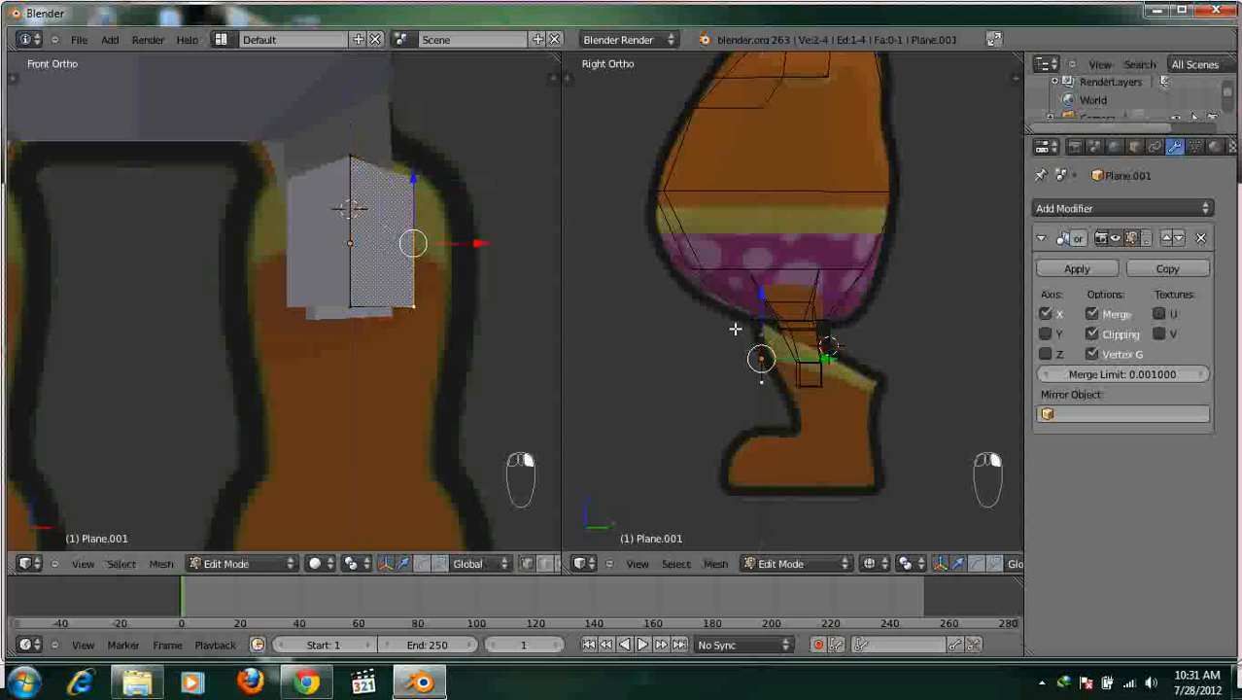
{"action": "left_click_drag", "start_coordinate": [814, 358], "coordinate": [822, 361]}
Rotate the whole plane in the side view to follow the slanted front of the leg and shift it along Y.
{"action": "key", "text": "a"}
{"action": "key", "text": "a"}
{"action": "key", "text": "r"}
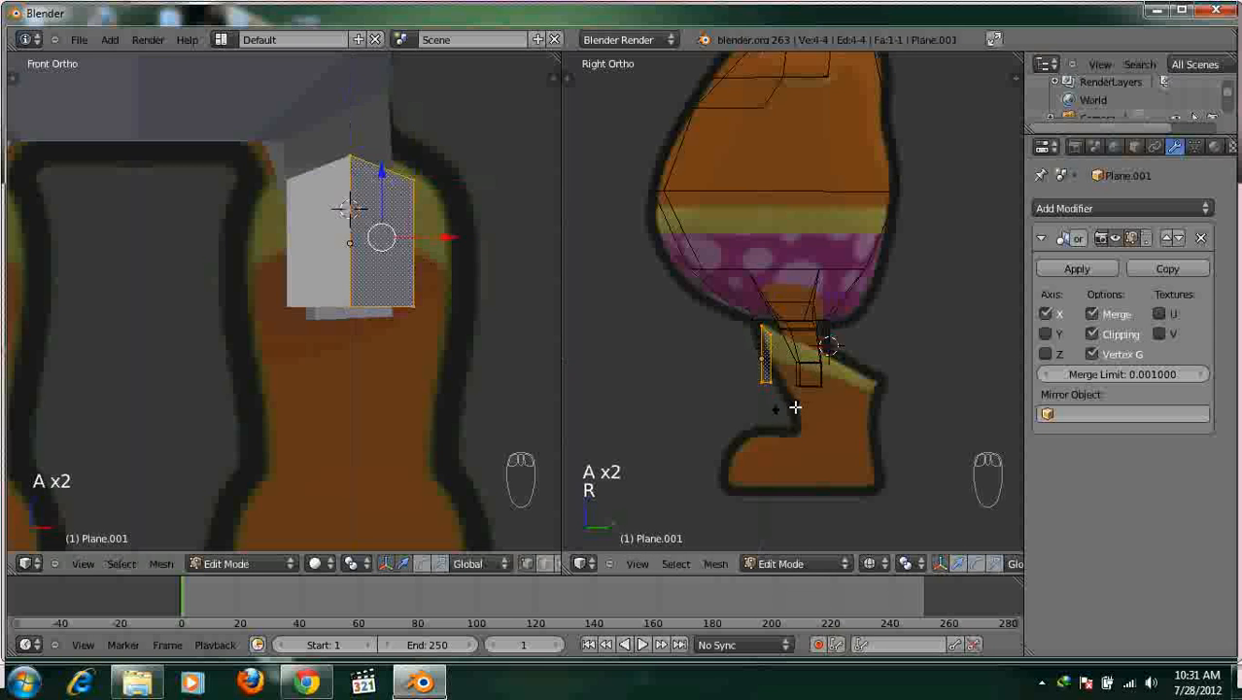
{"action": "left_click", "coordinate": [810, 358]}
{"action": "left_click_drag", "start_coordinate": [810, 357], "coordinate": [806, 362]}
Move the plane's outer edge farther backward along Y and slightly down along Z.
{"action": "scroll", "coordinate": [466, 325], "scroll_direction": "up", "scroll_amount": 2}
{"action": "middle_click_drag", "start_coordinate": [465, 324], "coordinate": [396, 348], "text": "shift"}
{"action": "right_click", "coordinate": [410, 162]}
{"action": "right_click", "coordinate": [409, 325], "text": "shift"}
{"action": "scroll", "coordinate": [408, 325], "scroll_direction": "down", "scroll_amount": 2}
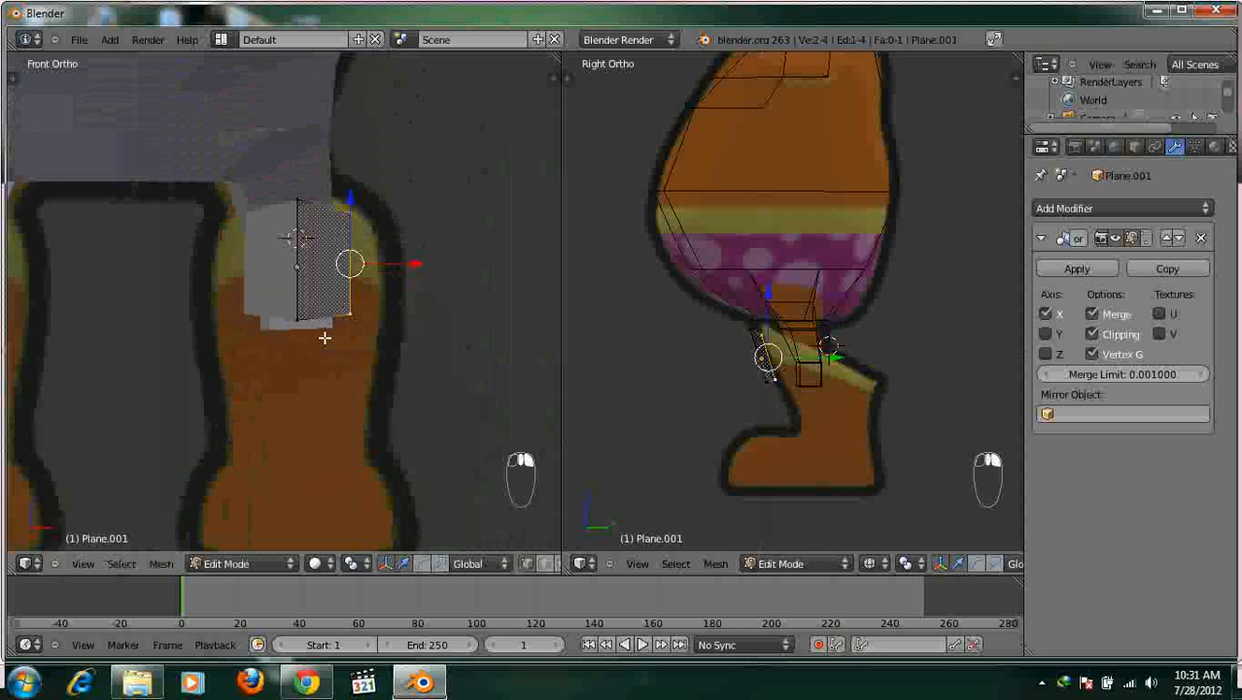
{"action": "scroll", "coordinate": [328, 335], "scroll_direction": "down", "scroll_amount": 1}
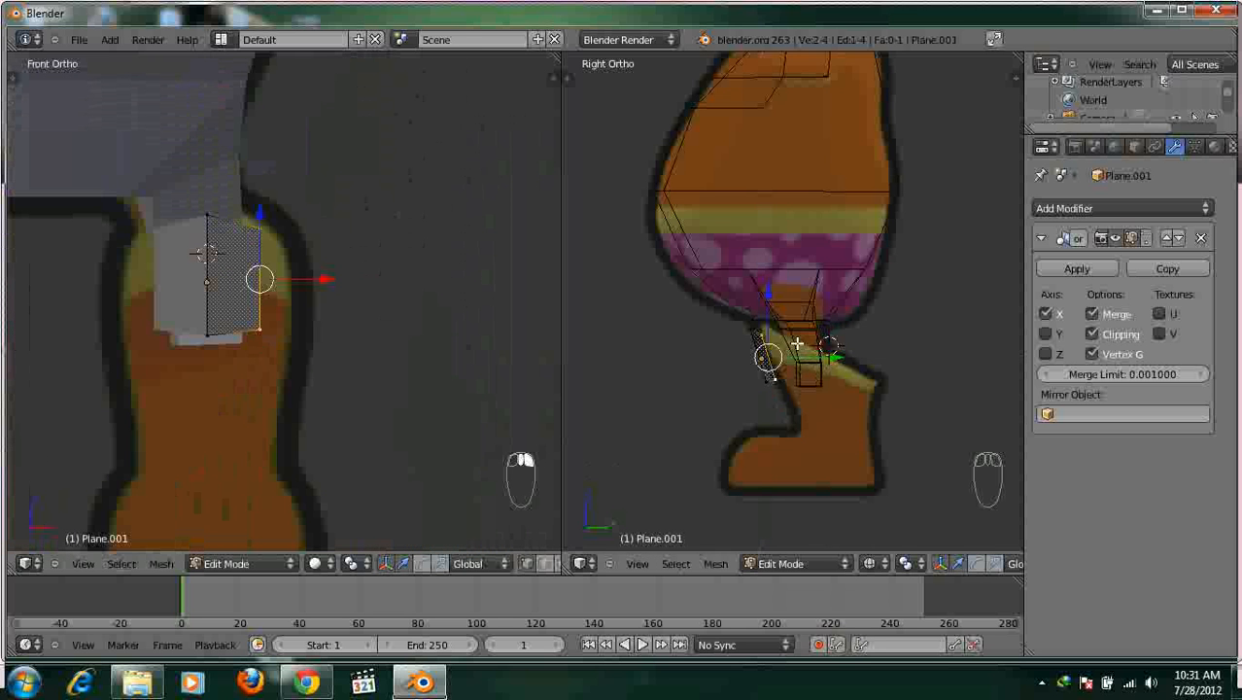
{"action": "left_click_drag", "start_coordinate": [811, 360], "coordinate": [834, 362]}
{"action": "left_click_drag", "start_coordinate": [796, 312], "coordinate": [796, 322]}
Extrude the outer edge backward along the side of the leg and lower the new edge's bottom vertex.
{"action": "key", "text": "e"}
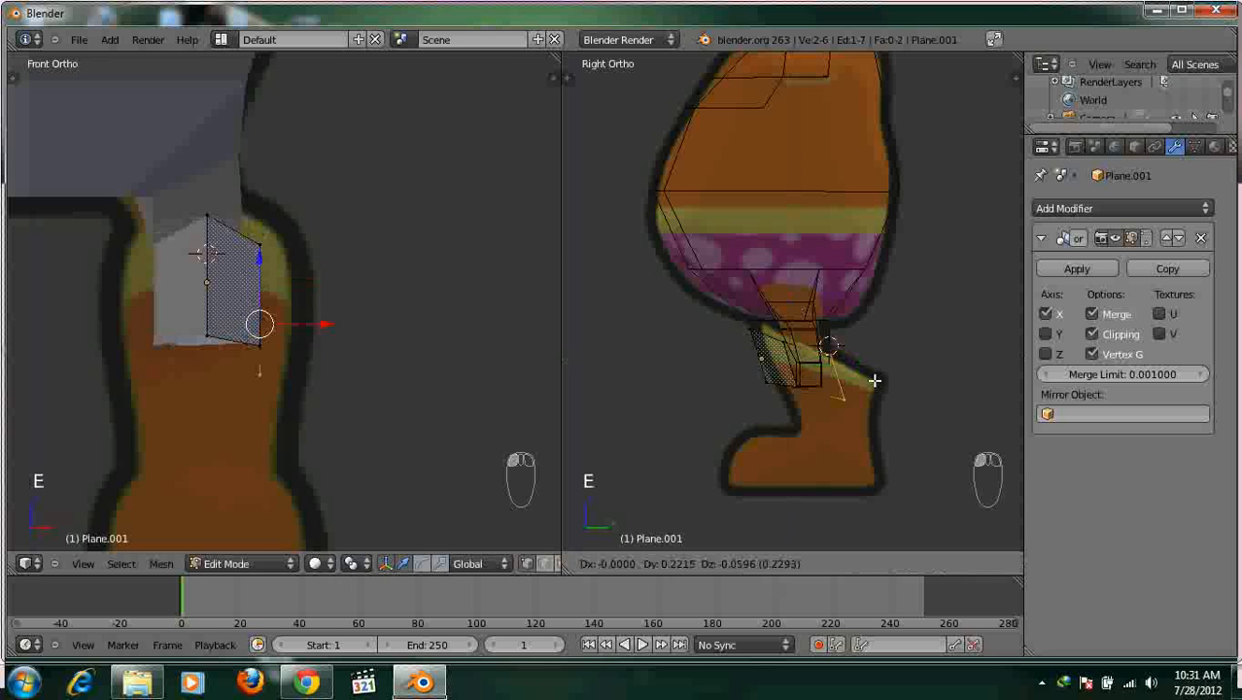
{"action": "left_click", "coordinate": [859, 390]}
{"action": "right_click", "coordinate": [856, 397]}
{"action": "mouse_move", "coordinate": [855, 369]}
{"action": "left_mouse_down"}
{"action": "mouse_move", "coordinate": [841, 348]}
{"action": "mouse_move", "coordinate": [856, 381]}
{"action": "left_mouse_up"}
Rotate the new side edge to match the leg reference and extrude it again to the leg's back outline.
{"action": "right_click", "coordinate": [828, 347], "text": "shift"}
{"action": "key", "text": "r"}
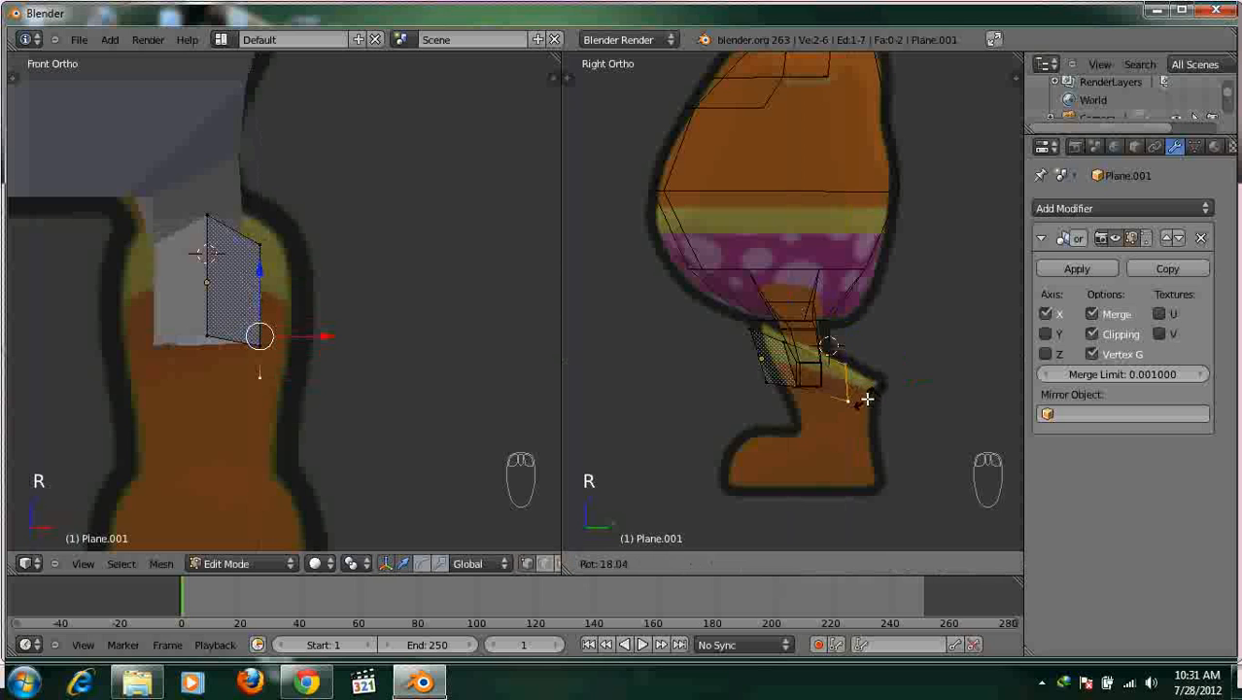
{"action": "left_click", "coordinate": [865, 396]}
{"action": "key", "text": "e"}
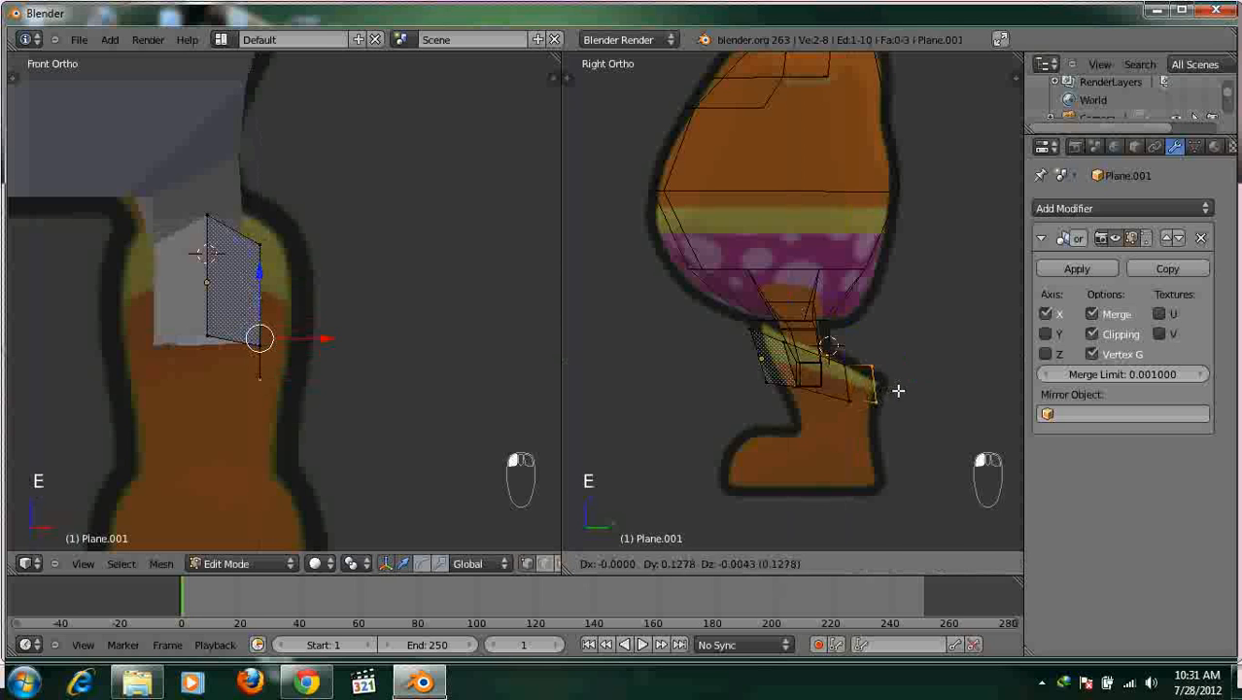
{"action": "left_click", "coordinate": [895, 388]}
Move the vertical edge between the two side faces outward along X.
{"action": "scroll", "coordinate": [322, 335], "scroll_direction": "up", "scroll_amount": 2}
{"action": "middle_click_drag", "start_coordinate": [321, 335], "coordinate": [210, 347]}
{"action": "scroll", "coordinate": [361, 325], "scroll_direction": "up", "scroll_amount": 1}
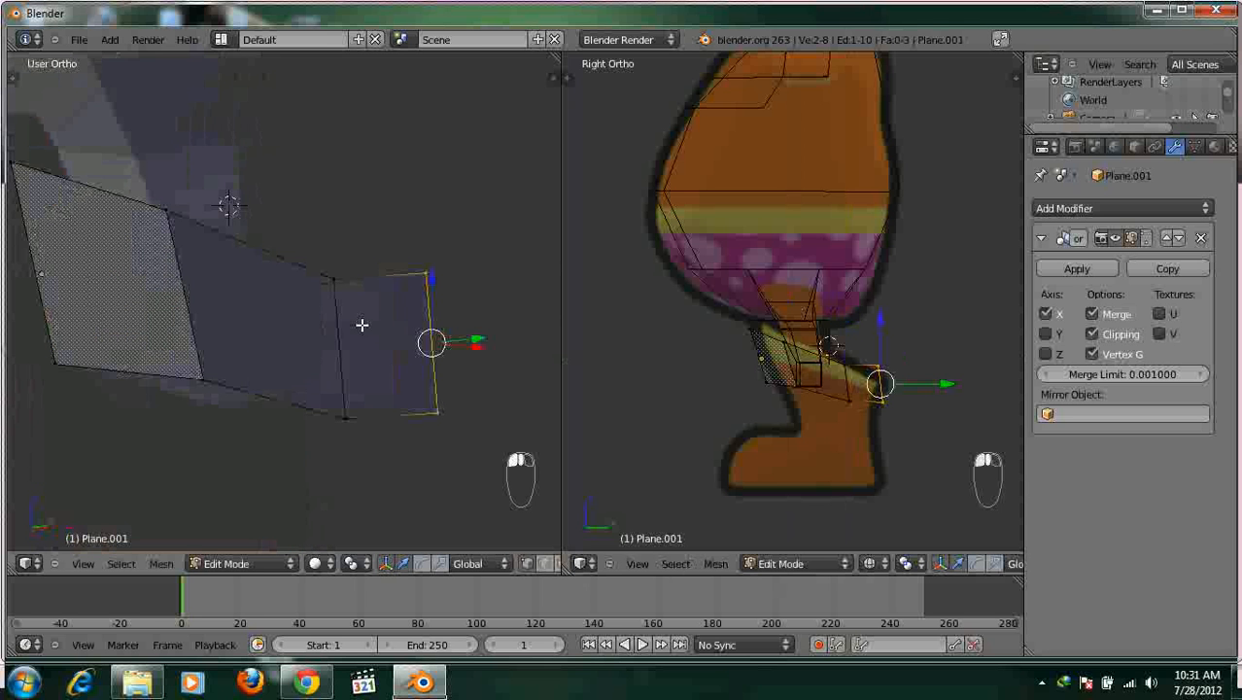
{"action": "right_click", "coordinate": [335, 332]}
{"action": "middle_click_drag", "start_coordinate": [429, 385], "coordinate": [316, 327]}
{"action": "left_click_drag", "start_coordinate": [345, 298], "coordinate": [374, 313]}
{"action": "left_click", "coordinate": [379, 311]}
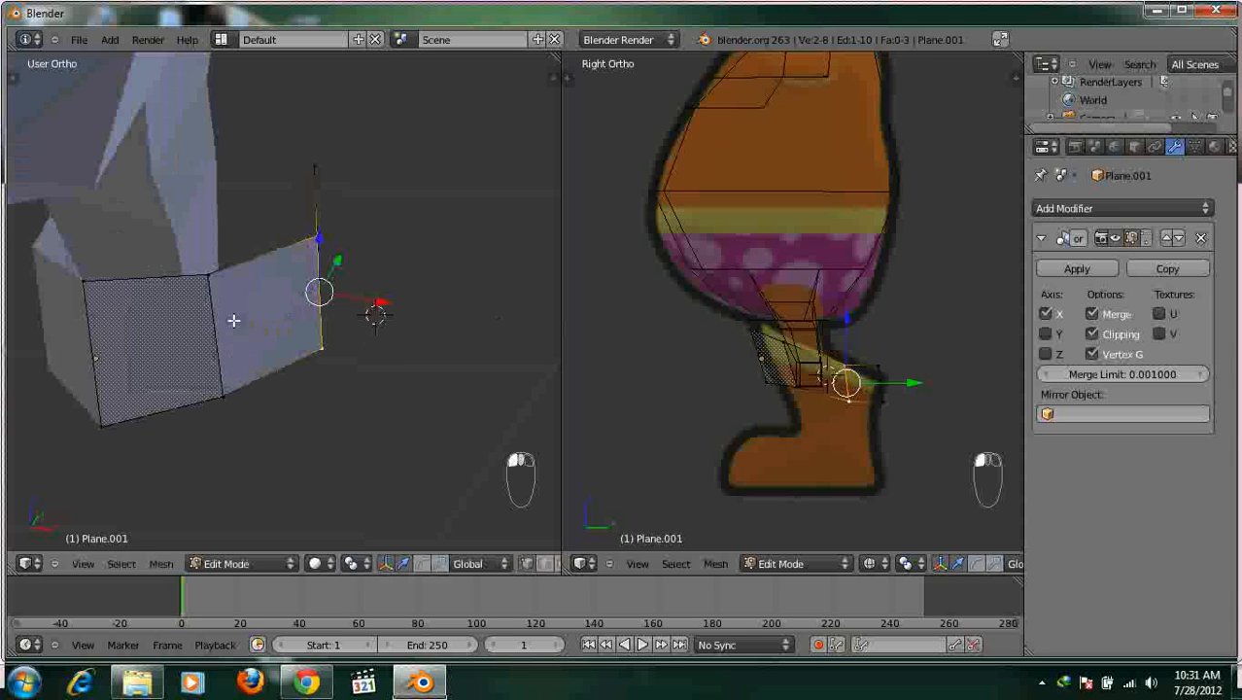
Move the front face's outer edge outward along X to widen the front of the leg.
{"action": "key", "text": "super"}
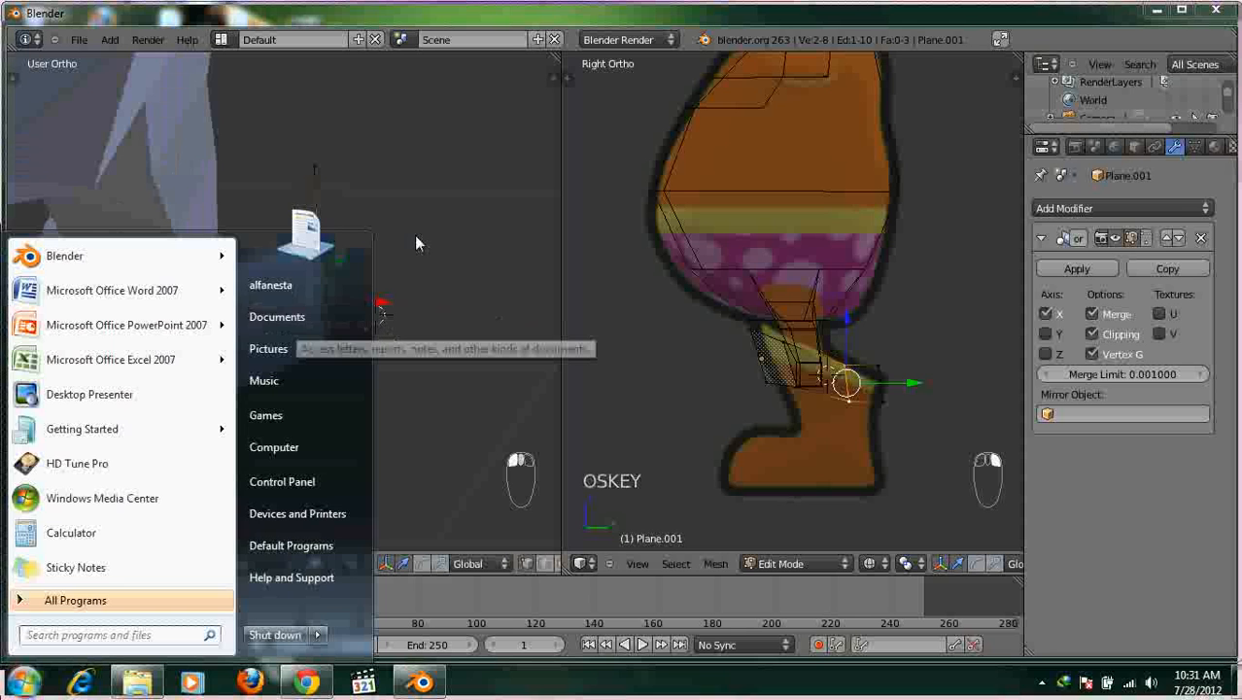
{"action": "type", "text": "1"}
{"action": "left_click", "coordinate": [414, 175]}
{"action": "key", "text": "KP_1"}
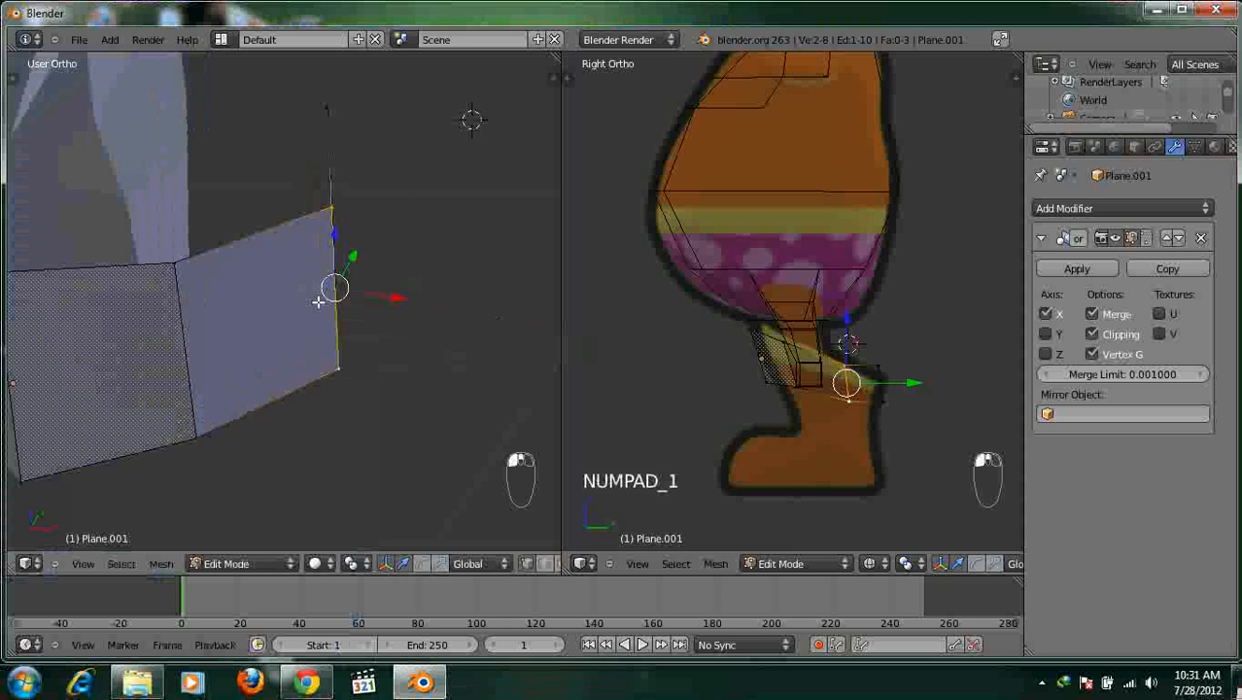
{"action": "scroll", "coordinate": [403, 253], "scroll_direction": "up", "scroll_amount": 2}
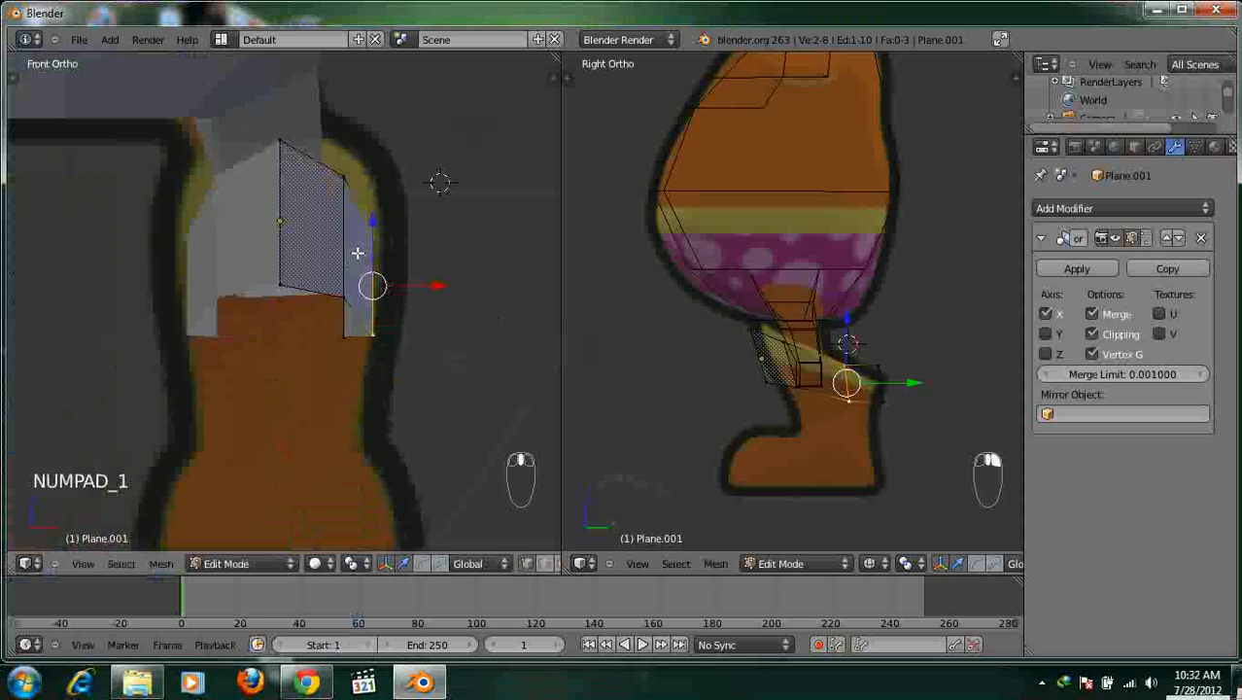
{"action": "key", "text": "g"}
{"action": "key", "text": "x"}
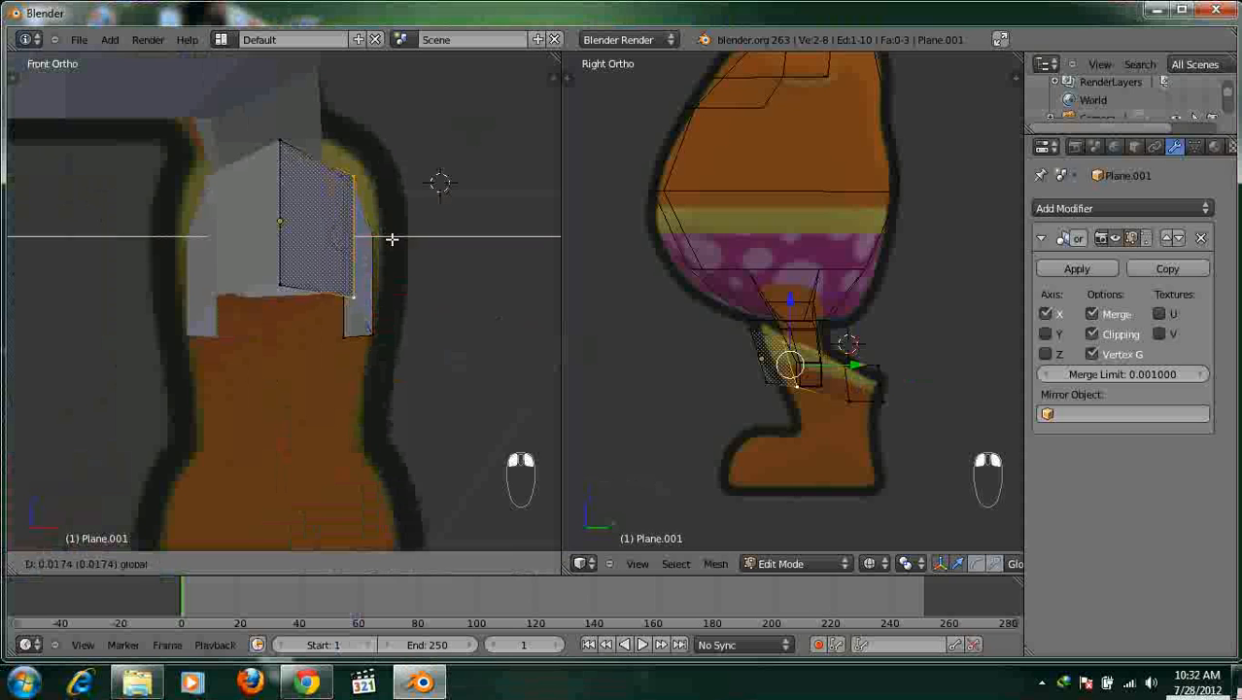
Raise the front top vertices along Z to follow the upper outline of the leg.
{"action": "key", "text": "z"}
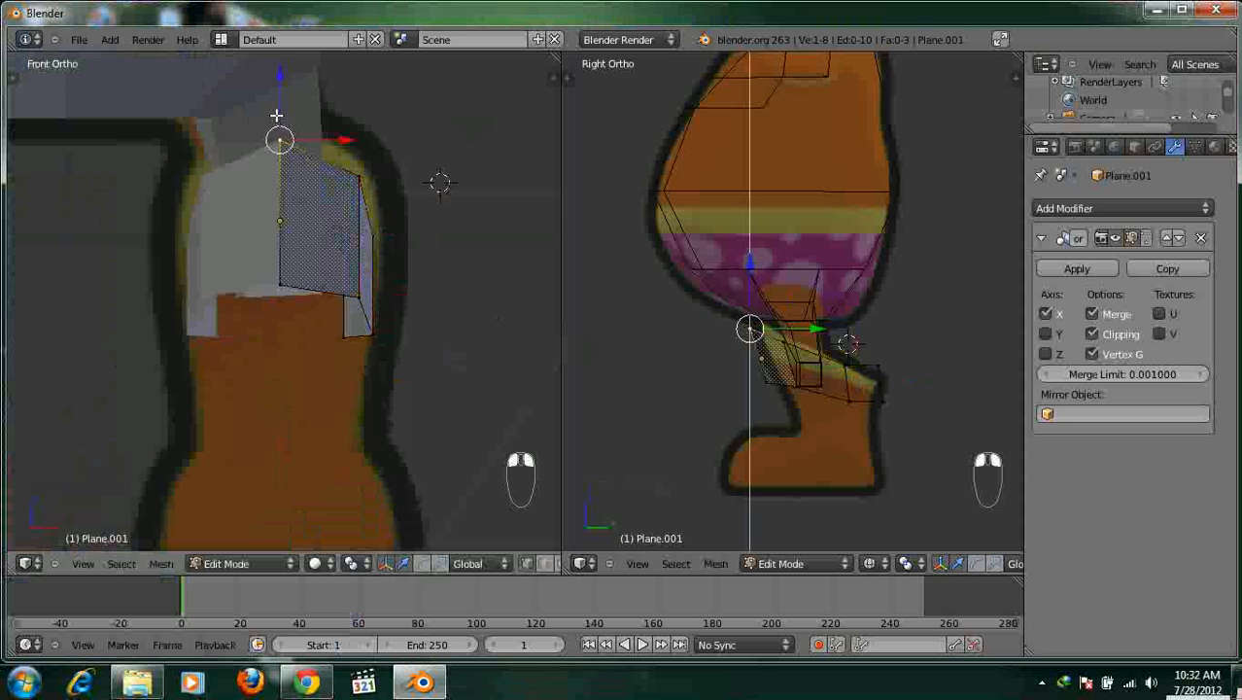
{"action": "left_click", "coordinate": [285, 97]}
{"action": "right_click_drag", "start_coordinate": [360, 178], "coordinate": [357, 121]}
{"action": "right_click", "coordinate": [380, 219]}
{"action": "key", "text": "g"}
{"action": "key", "text": "z"}
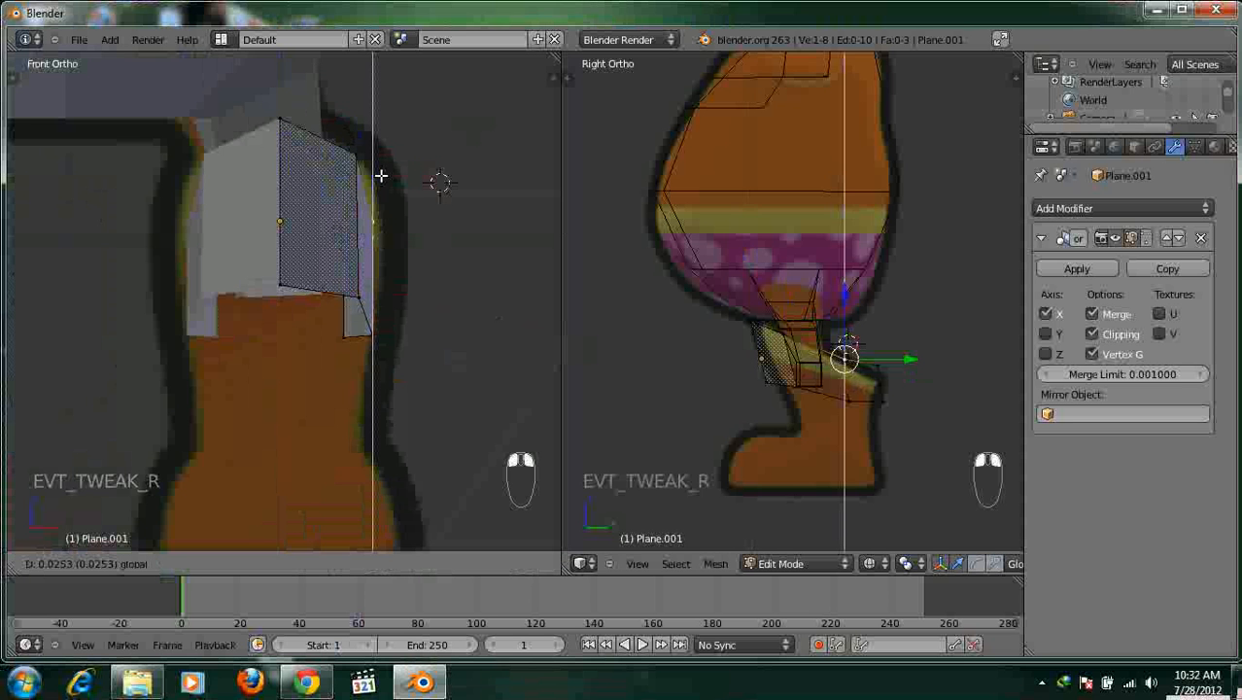
{"action": "key", "text": "Escape"}
Extrude the rearmost vertical edge inward to the mirror center line to form the back of the leg.
{"action": "scroll", "coordinate": [404, 284], "scroll_direction": "up", "scroll_amount": 1}
{"action": "middle_click_drag", "start_coordinate": [487, 338], "coordinate": [152, 313]}
{"action": "right_click", "coordinate": [331, 300]}
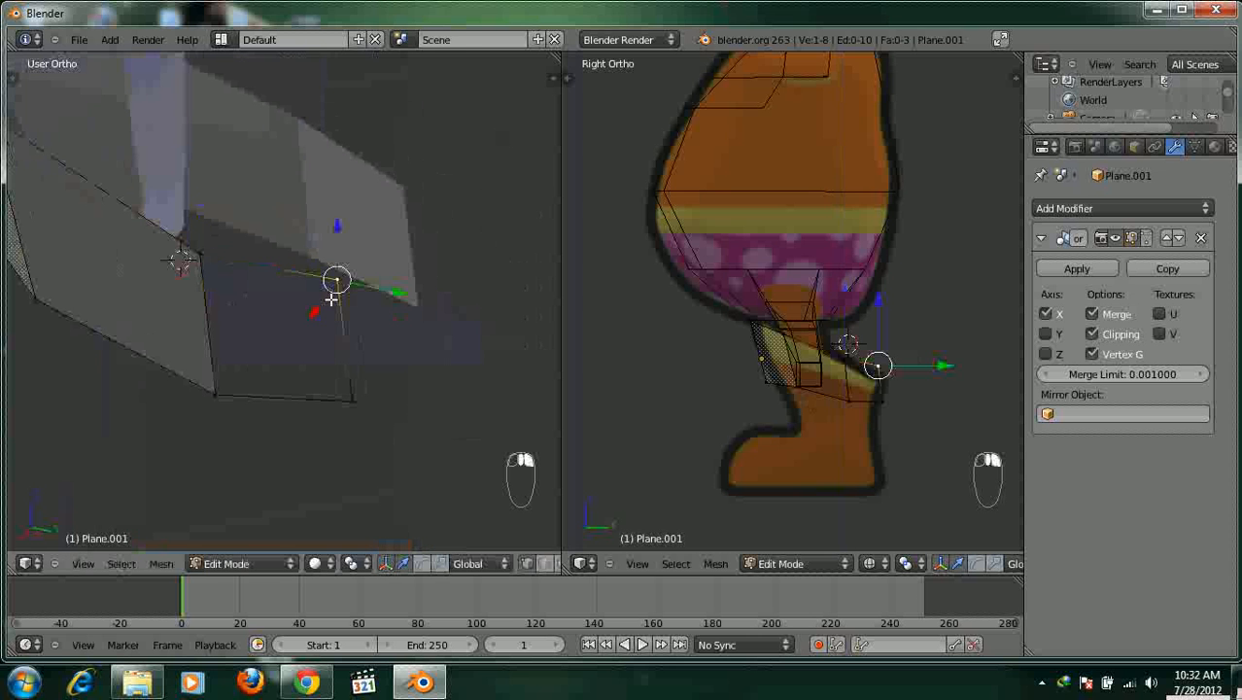
{"action": "right_click", "coordinate": [357, 412], "text": "alt"}
{"action": "key", "text": "a"}
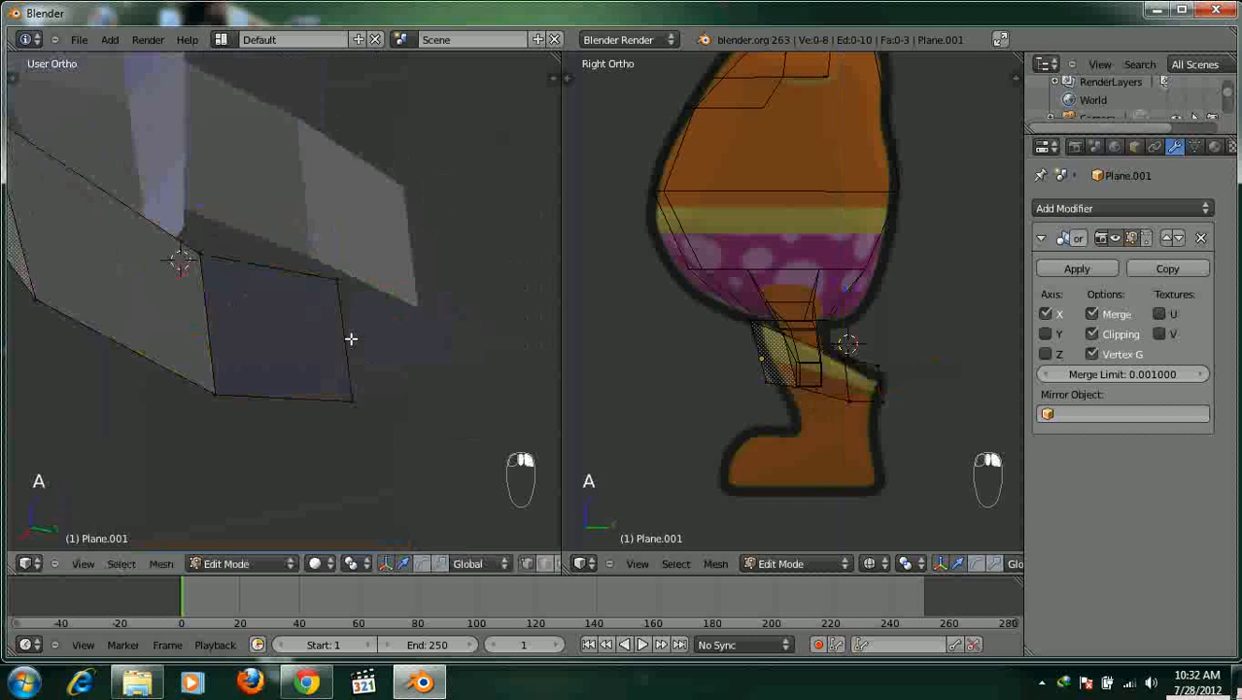
{"action": "right_click", "coordinate": [351, 339], "text": "alt"}
{"action": "middle_click_drag", "start_coordinate": [328, 405], "coordinate": [310, 344]}
{"action": "right_click", "coordinate": [289, 313]}
{"action": "right_click", "coordinate": [291, 408], "text": "shift"}
{"action": "middle_click_drag", "start_coordinate": [257, 433], "coordinate": [199, 400]}
{"action": "key", "text": "e"}
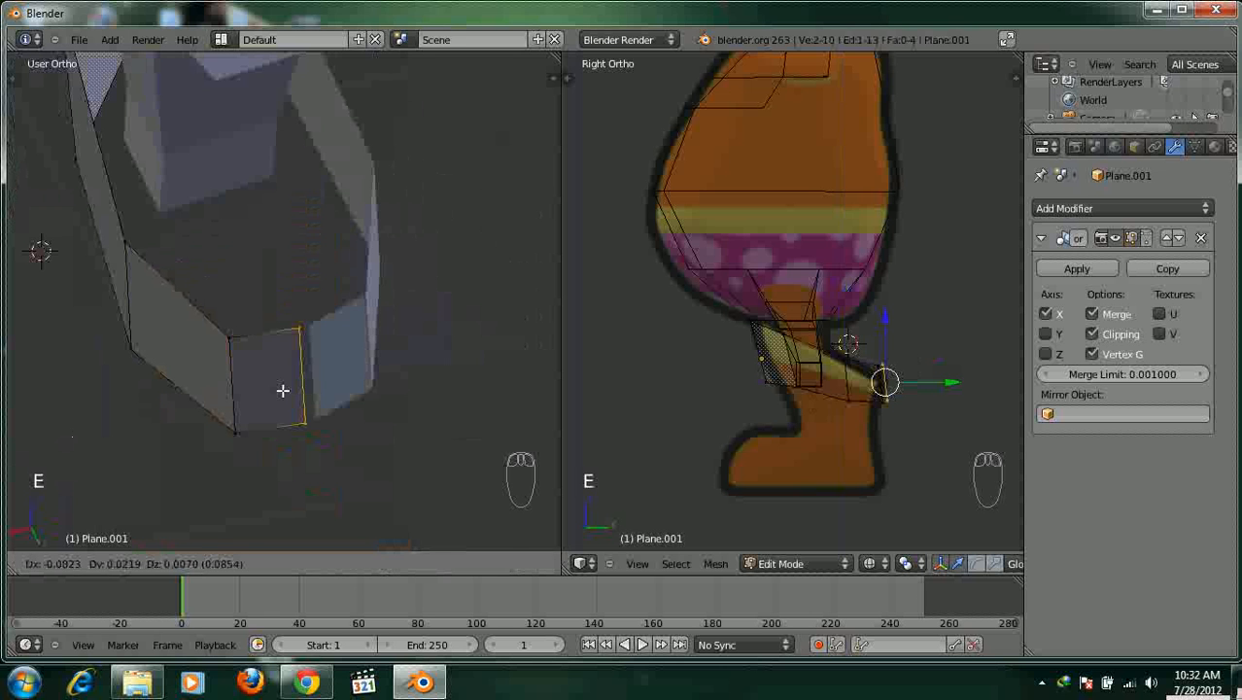
{"action": "left_click", "coordinate": [297, 397]}
Rotate the back face's vertices in the side view and move them onto the leg's rear outline.
{"action": "scroll", "coordinate": [849, 427], "scroll_direction": "up", "scroll_amount": 2}
{"action": "middle_click_drag", "start_coordinate": [838, 448], "coordinate": [787, 316], "text": "shift"}
{"action": "scroll", "coordinate": [401, 269], "scroll_direction": "down", "scroll_amount": 2}
{"action": "mouse_move", "coordinate": [399, 269]}
{"action": "middle_mouse_down"}
{"action": "mouse_move", "coordinate": [439, 269]}
{"action": "mouse_move", "coordinate": [403, 270]}
{"action": "middle_mouse_up"}
{"action": "scroll", "coordinate": [329, 293], "scroll_direction": "down", "scroll_amount": 3}
{"action": "middle_click_drag", "start_coordinate": [326, 294], "coordinate": [386, 268], "text": "shift"}
{"action": "scroll", "coordinate": [386, 268], "scroll_direction": "up", "scroll_amount": 3}
{"action": "mouse_move", "coordinate": [897, 276]}
{"action": "middle_mouse_down", "text": "shift"}
{"action": "mouse_move", "coordinate": [807, 305]}
{"action": "mouse_move", "coordinate": [905, 268]}
{"action": "middle_mouse_up", "text": "shift"}
{"action": "scroll", "coordinate": [807, 305], "scroll_direction": "up", "scroll_amount": 3}
{"action": "key", "text": "a"}
{"action": "key", "text": "b"}
{"action": "left_click_drag", "start_coordinate": [849, 187], "coordinate": [931, 346]}
{"action": "key", "text": "r"}
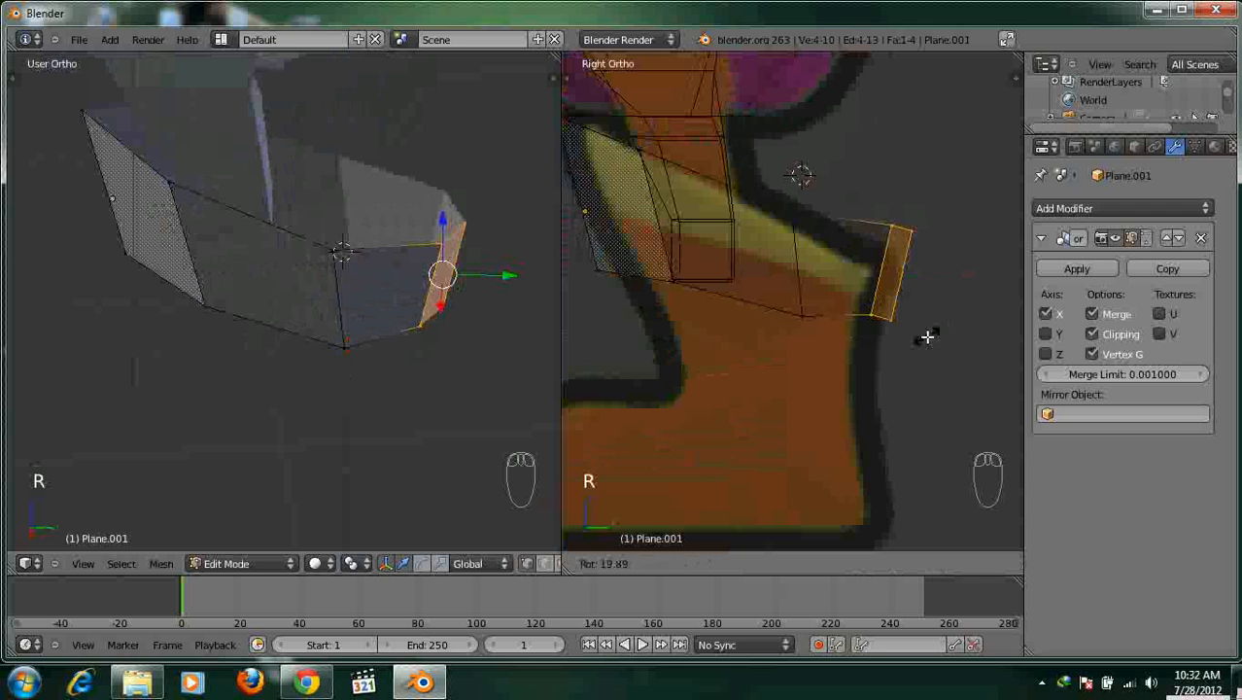
{"action": "left_click", "coordinate": [933, 330]}
{"action": "left_click_drag", "start_coordinate": [935, 273], "coordinate": [907, 278]}
{"action": "left_click_drag", "start_coordinate": [864, 233], "coordinate": [863, 244]}
Raise the bottom vertices at the rear of the leg in the side view.
{"action": "right_click", "coordinate": [804, 311]}
{"action": "left_click_drag", "start_coordinate": [802, 290], "coordinate": [873, 261]}
{"action": "right_click", "coordinate": [843, 324]}
{"action": "right_click", "coordinate": [866, 326]}
Reposition the front bottom vertices in the side view to fit the shin outline.
{"action": "right_click", "coordinate": [617, 273]}
{"action": "left_click_drag", "start_coordinate": [627, 273], "coordinate": [653, 271]}
{"action": "left_click_drag", "start_coordinate": [623, 222], "coordinate": [681, 259]}
{"action": "right_click", "coordinate": [671, 283]}
{"action": "left_click", "coordinate": [682, 256]}
Adjust the heights of the rear bottom vertices to even out the leg's lower edge.
{"action": "right_click", "coordinate": [801, 300]}
{"action": "left_click_drag", "start_coordinate": [802, 277], "coordinate": [867, 299]}
{"action": "right_click", "coordinate": [847, 307]}
{"action": "right_click", "coordinate": [869, 311]}
{"action": "right_click", "coordinate": [846, 305]}
Move the leg's side vertices outward along X to match the front-view outline.
{"action": "right_click", "coordinate": [763, 309], "text": "alt"}
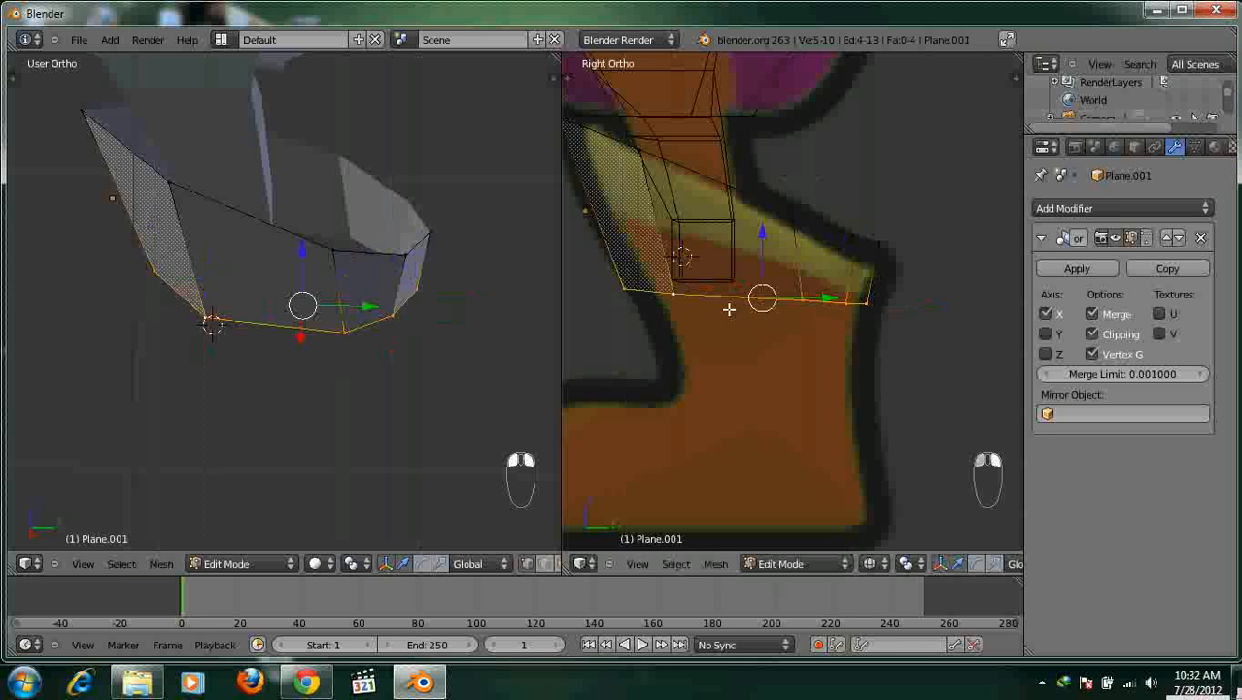
{"action": "middle_click_drag", "start_coordinate": [285, 332], "coordinate": [373, 317]}
{"action": "key", "text": "KP_1"}
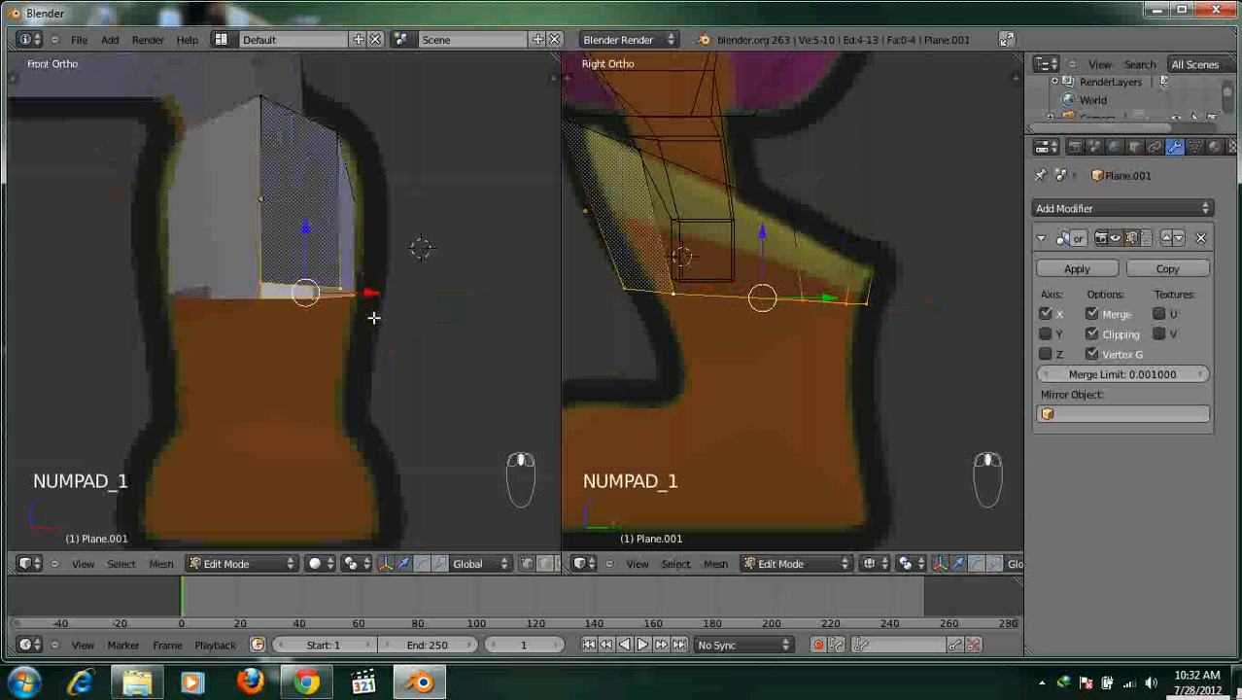
{"action": "scroll", "coordinate": [410, 269], "scroll_direction": "down", "scroll_amount": 3}
{"action": "scroll", "coordinate": [408, 269], "scroll_direction": "up", "scroll_amount": 3}
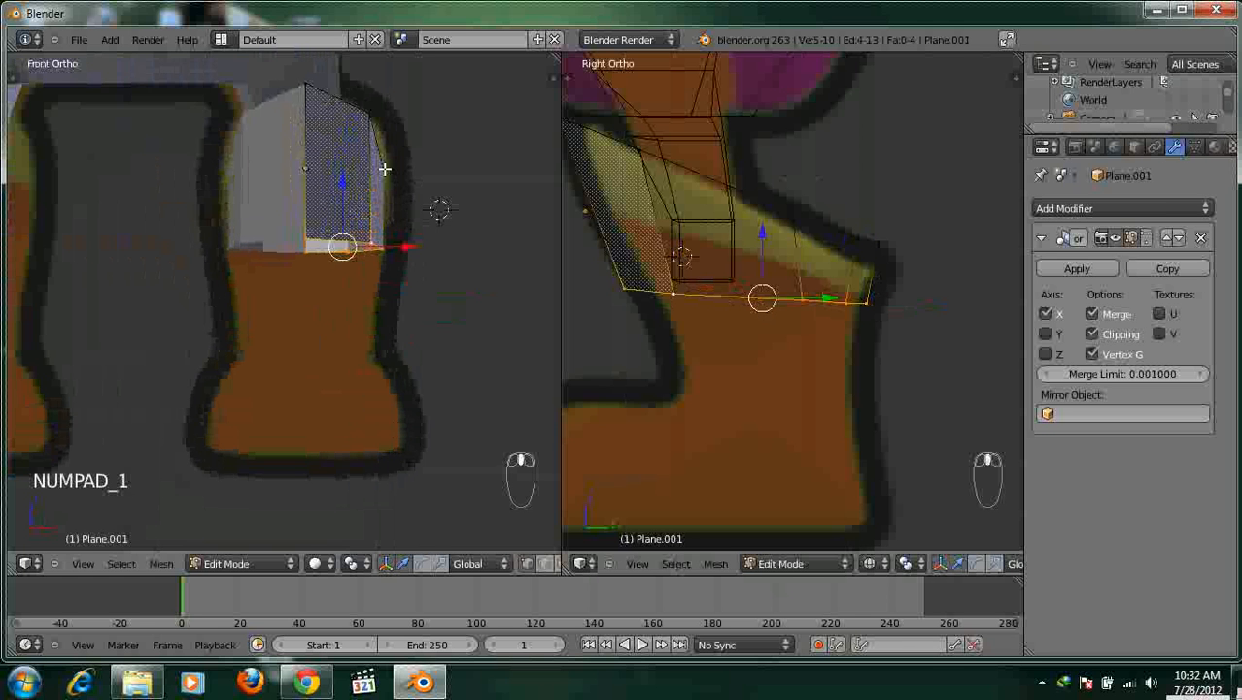
{"action": "middle_click_drag", "start_coordinate": [385, 180], "coordinate": [389, 218], "text": "shift"}
{"action": "right_click", "coordinate": [393, 212]}
{"action": "left_click_drag", "start_coordinate": [427, 206], "coordinate": [447, 207]}
{"action": "right_click", "coordinate": [381, 158]}
{"action": "left_click_drag", "start_coordinate": [400, 153], "coordinate": [408, 152]}
{"action": "right_click", "coordinate": [407, 207]}
{"action": "left_click_drag", "start_coordinate": [417, 207], "coordinate": [430, 205]}
Move the selected rear side vertex outward along X and clear the selection.
{"action": "middle_click_drag", "start_coordinate": [371, 250], "coordinate": [172, 285]}
{"action": "right_click", "coordinate": [356, 277]}
{"action": "left_click_drag", "start_coordinate": [338, 305], "coordinate": [331, 316]}
{"action": "key", "text": "a"}
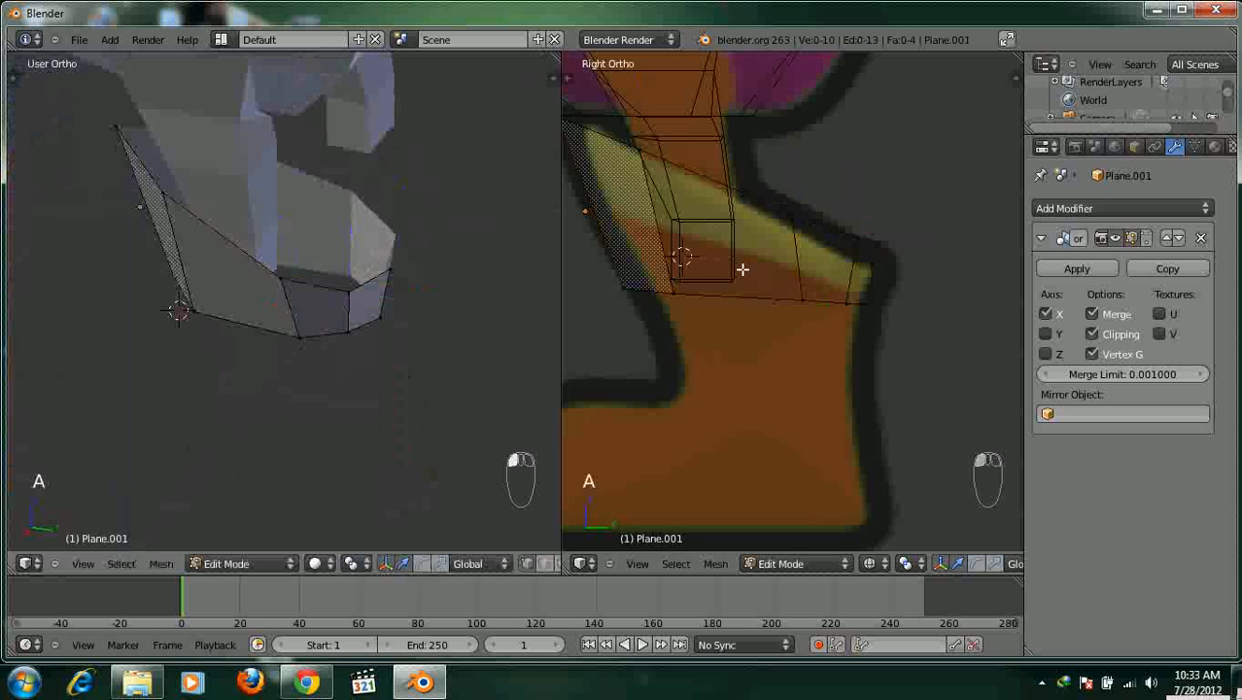
Add a vertical loop cut through the long side face and move its top vertex outward along X.
{"action": "key", "text": "ctrl+r"}
{"action": "left_click", "coordinate": [743, 290]}
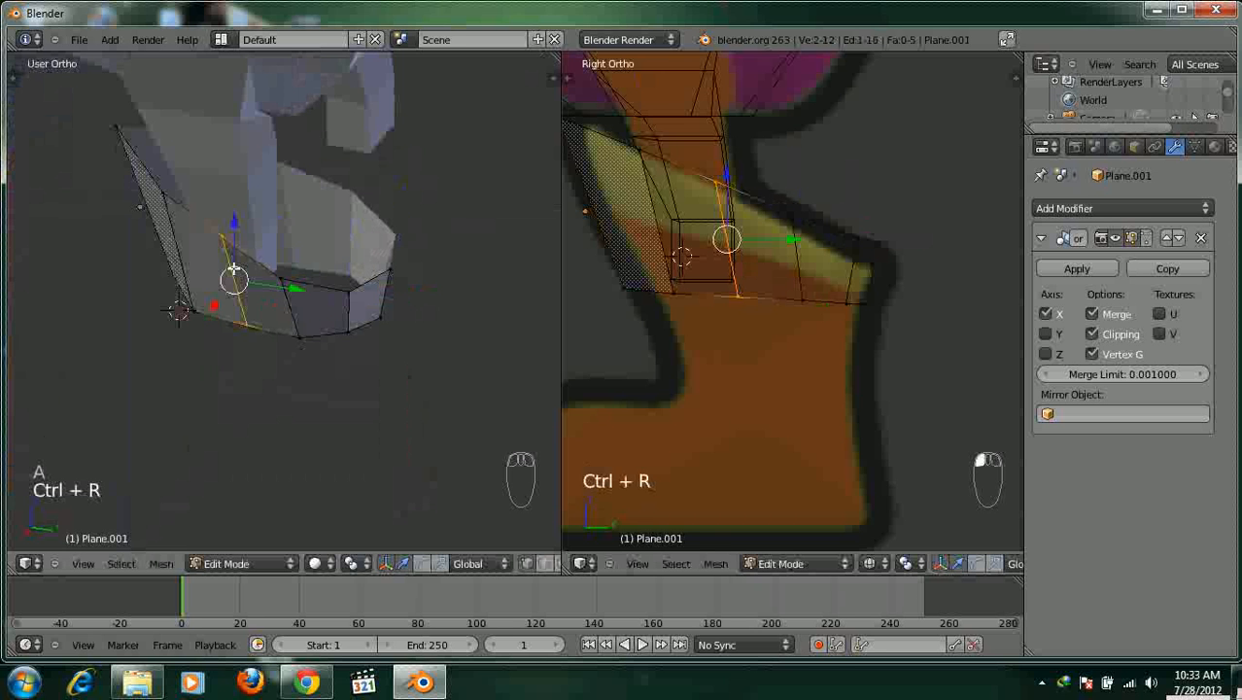
{"action": "right_click", "coordinate": [241, 242]}
{"action": "key", "text": "KP_1"}
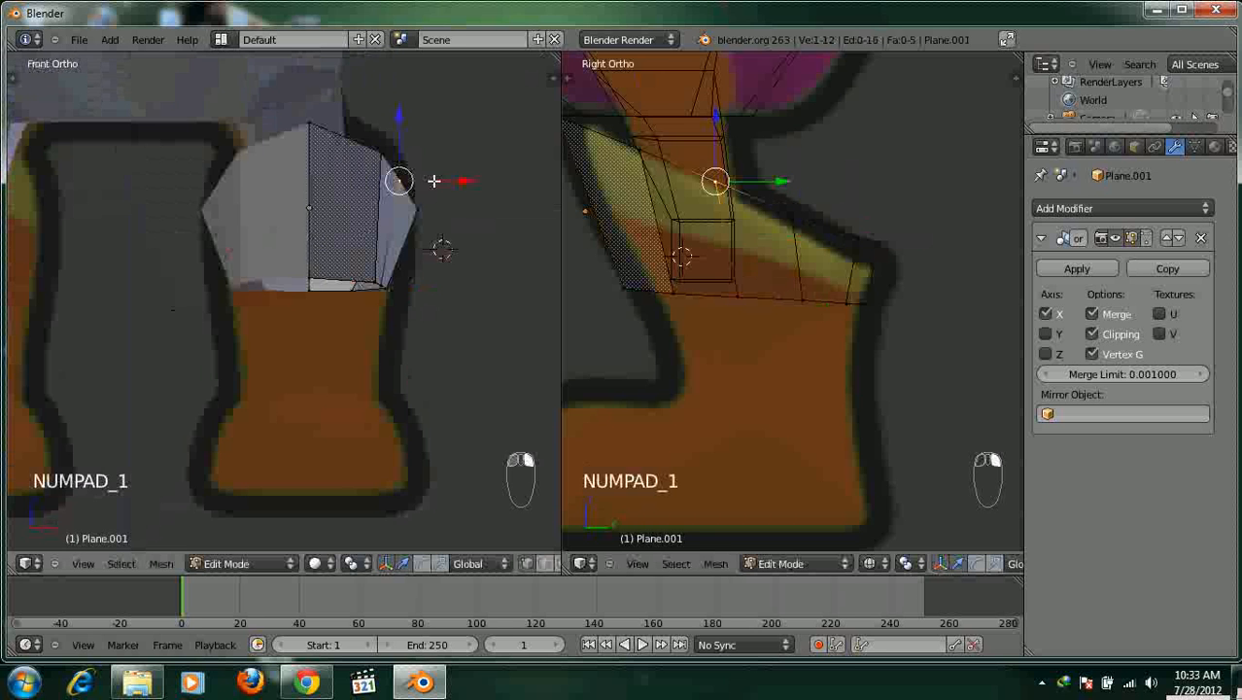
{"action": "left_click_drag", "start_coordinate": [448, 182], "coordinate": [438, 193]}
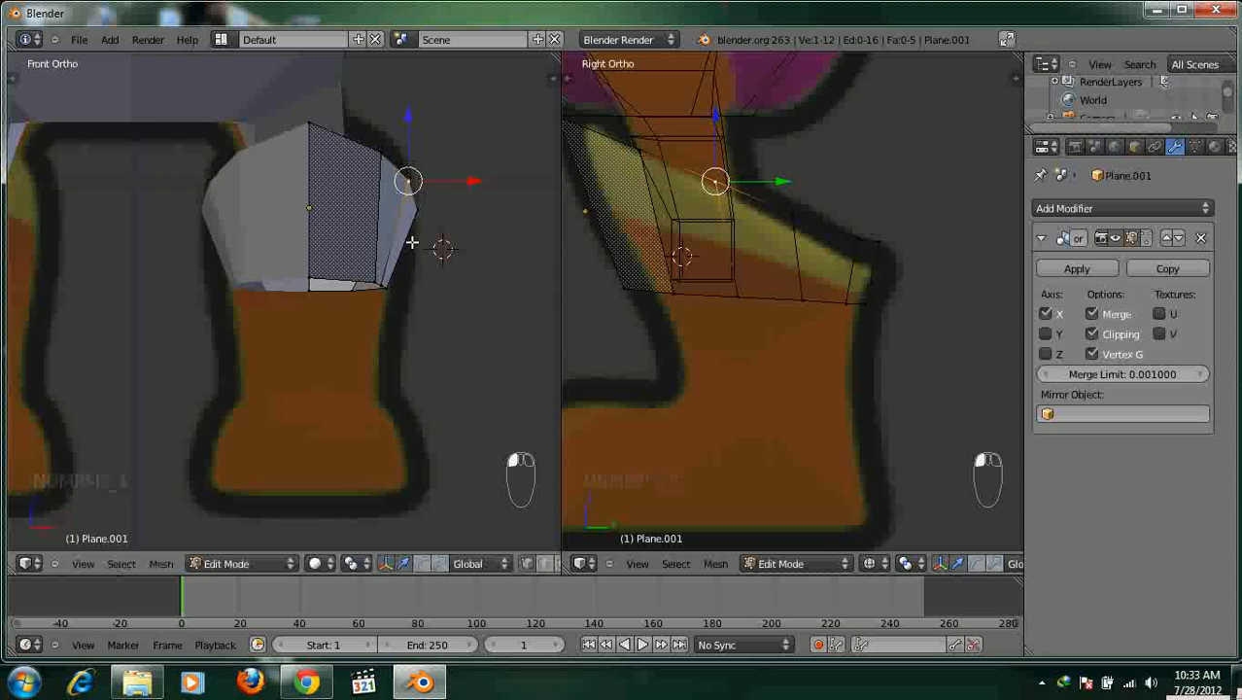
{"action": "middle_click_drag", "start_coordinate": [348, 280], "coordinate": [371, 243], "text": "shift"}
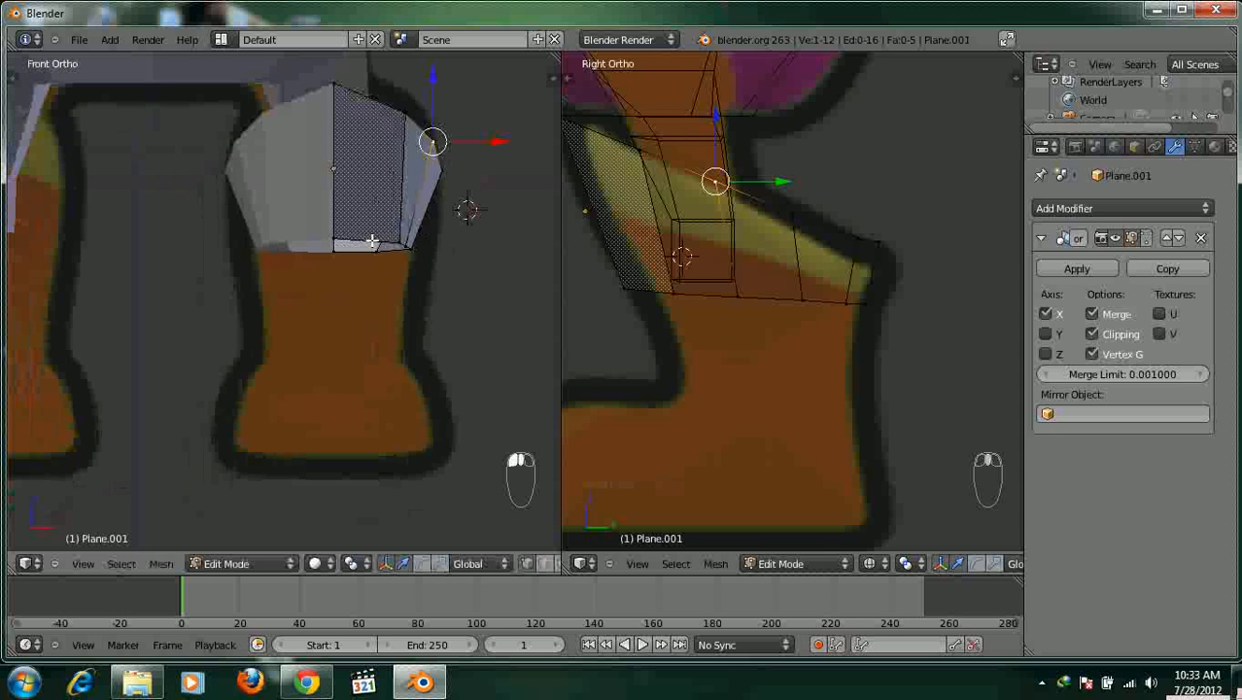
Select the bottom edge loop of the leg and extrude it down toward the ankle.
{"action": "right_click", "coordinate": [371, 241], "text": "alt"}
{"action": "middle_click_drag", "start_coordinate": [278, 247], "coordinate": [312, 151]}
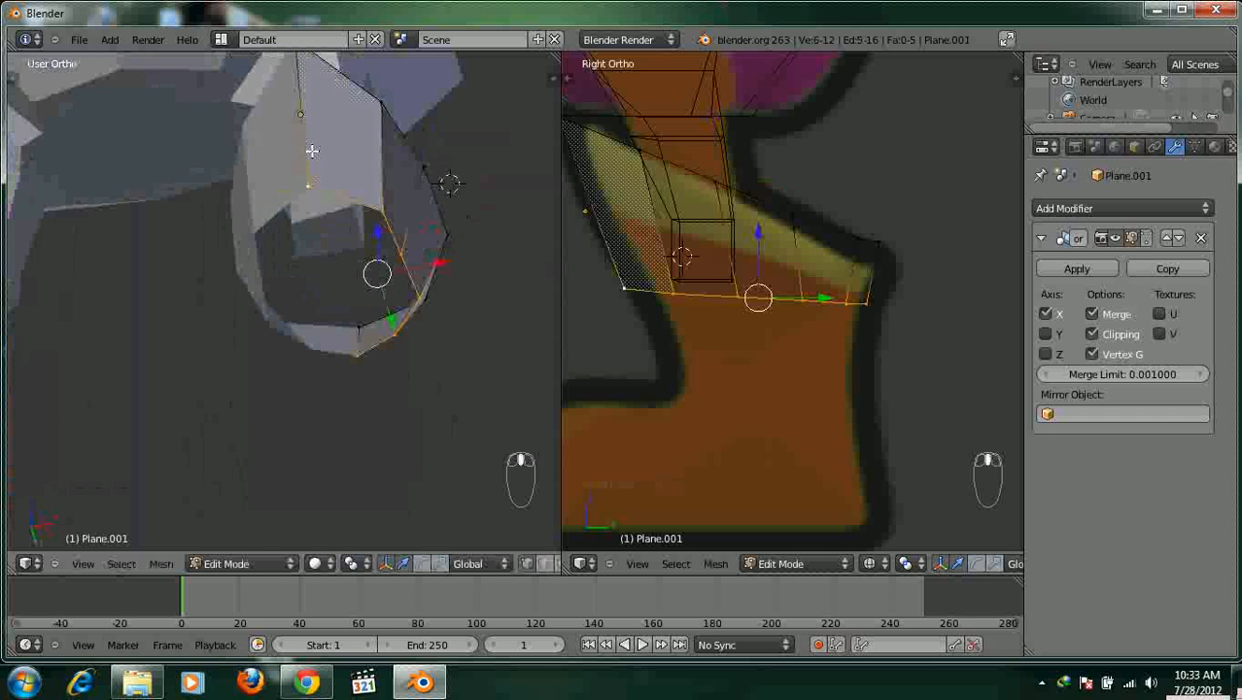
{"action": "key", "text": "KP_1"}
{"action": "key", "text": "e"}
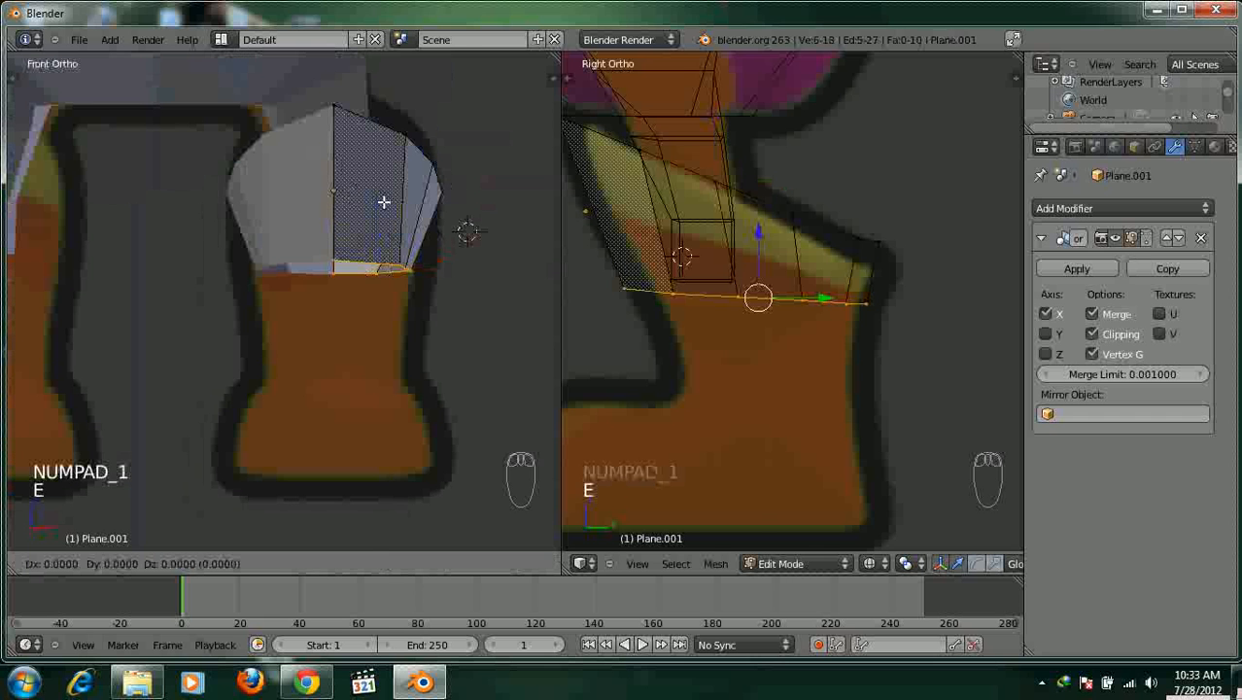
{"action": "left_click", "coordinate": [380, 301]}
Scale the extruded bottom loop down to ankle width and narrow it further along Y.
{"action": "key", "text": "s"}
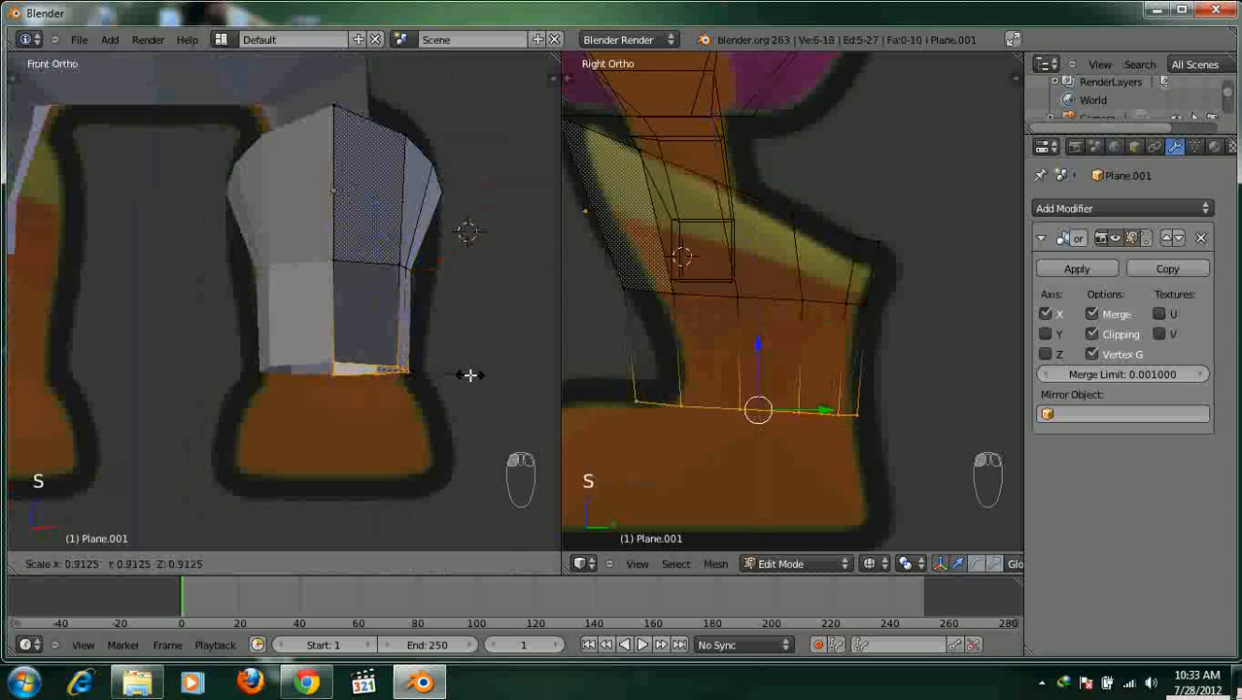
{"action": "left_click", "coordinate": [472, 373]}
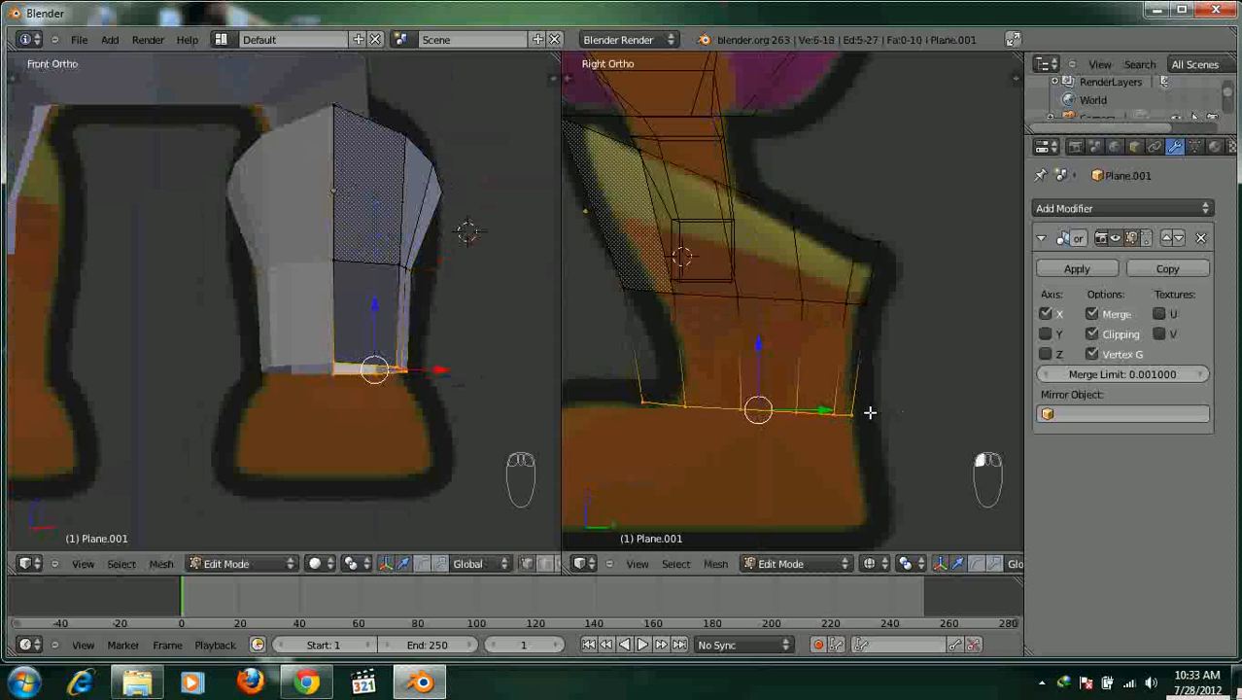
{"action": "key", "text": "s"}
{"action": "key", "text": "y"}
{"action": "left_click", "coordinate": [841, 408]}
Move the bottom loop onto the ankle in the side view and rotate it to level it.
{"action": "key", "text": "g"}
{"action": "left_click", "coordinate": [779, 355]}
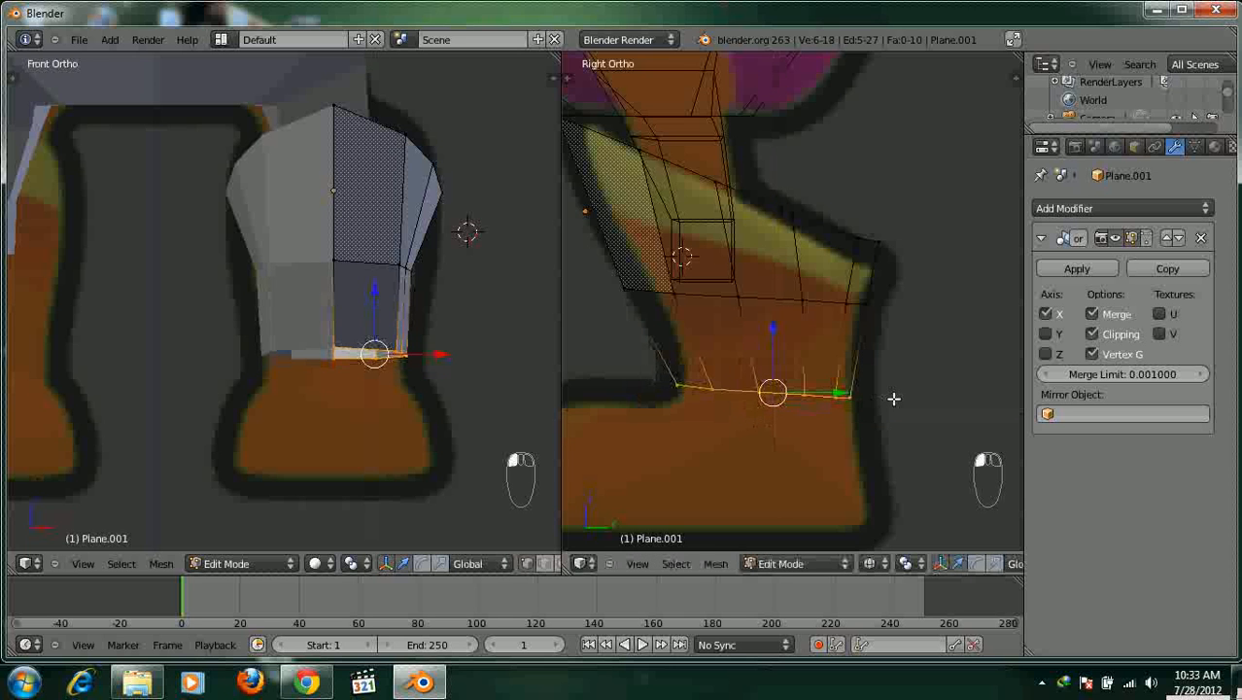
{"action": "key", "text": "r"}
Select two vertices on the side of the lower leg and move them outward along X.
{"action": "right_click", "coordinate": [375, 298]}
{"action": "middle_click_drag", "start_coordinate": [375, 299], "coordinate": [335, 298]}
{"action": "right_click", "coordinate": [333, 294]}
{"action": "right_click", "coordinate": [350, 362], "text": "shift"}
{"action": "middle_click_drag", "start_coordinate": [350, 363], "coordinate": [451, 312]}
{"action": "left_click_drag", "start_coordinate": [446, 326], "coordinate": [455, 331]}
Move the rear side vertex of the middle loop outward along X to round the calf.
{"action": "middle_click_drag", "start_coordinate": [455, 338], "coordinate": [194, 358]}
{"action": "right_click", "coordinate": [260, 337]}
{"action": "left_click_drag", "start_coordinate": [241, 350], "coordinate": [231, 358]}
{"action": "middle_click_drag", "start_coordinate": [231, 358], "coordinate": [441, 314]}
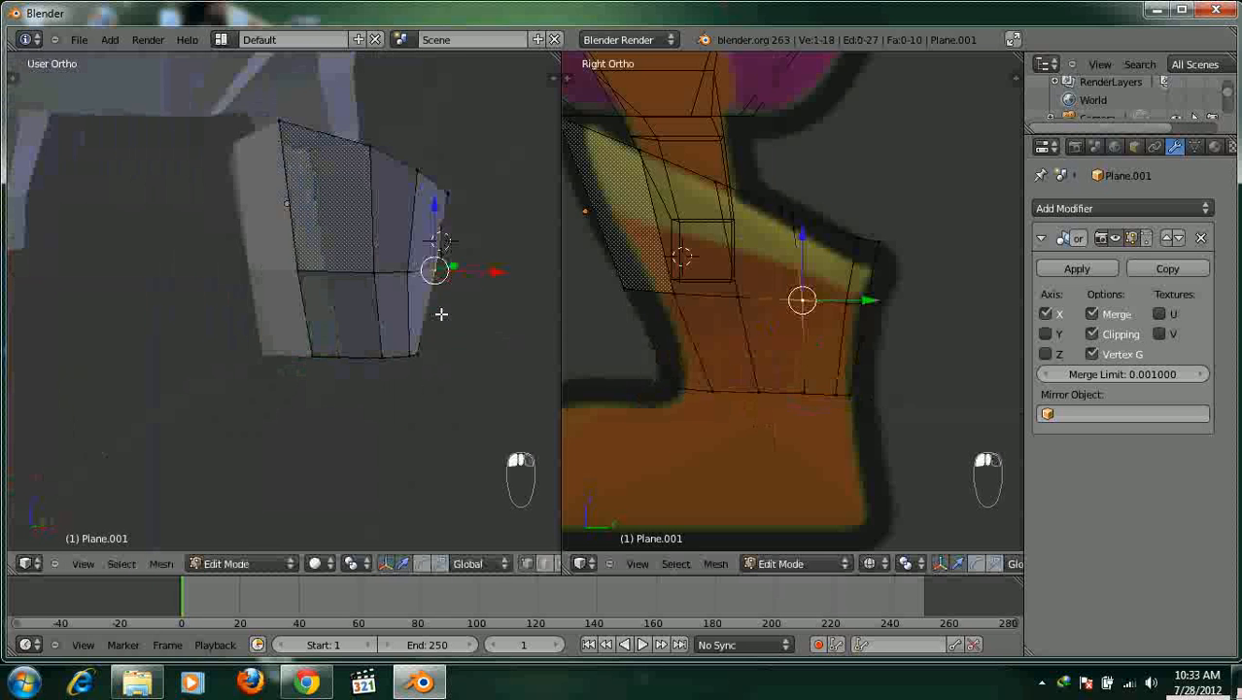
{"action": "key", "text": "KP_1"}
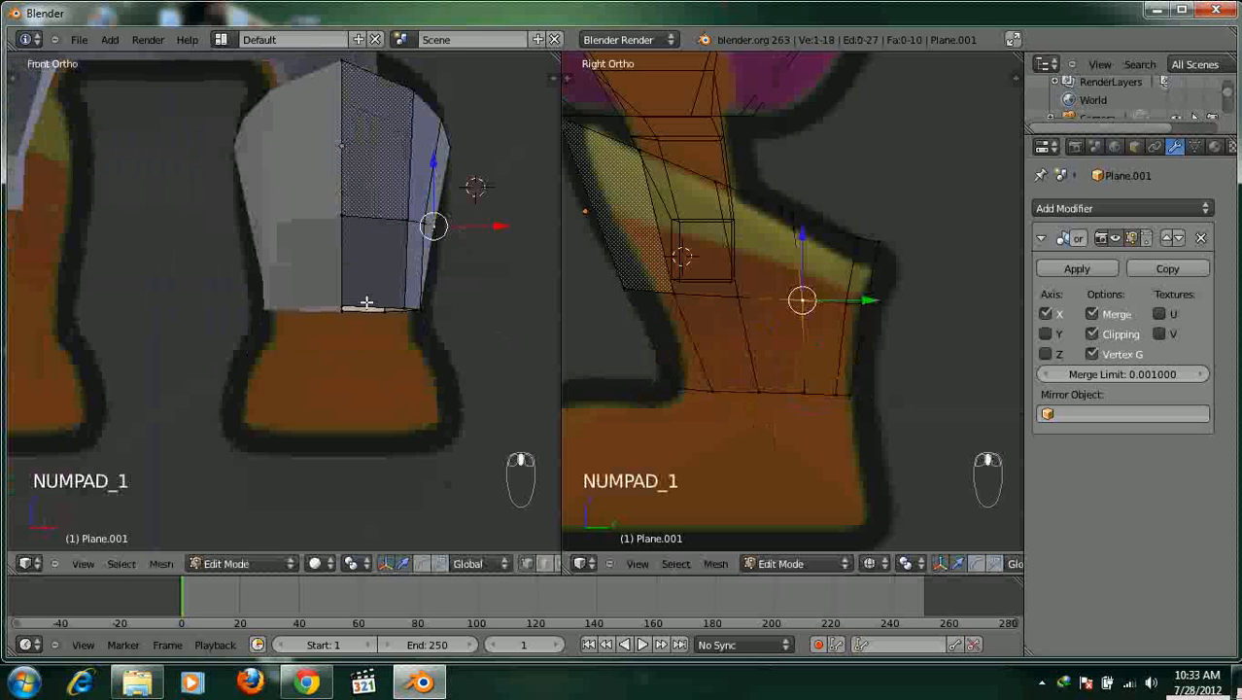
Select the bottom edge loop at the ankle and extrude it down along Z to the sole of the foot.
{"action": "right_click", "coordinate": [366, 303], "text": "alt"}
{"action": "middle_click_drag", "start_coordinate": [802, 376], "coordinate": [829, 252], "text": "shift"}
{"action": "key", "text": "e"}
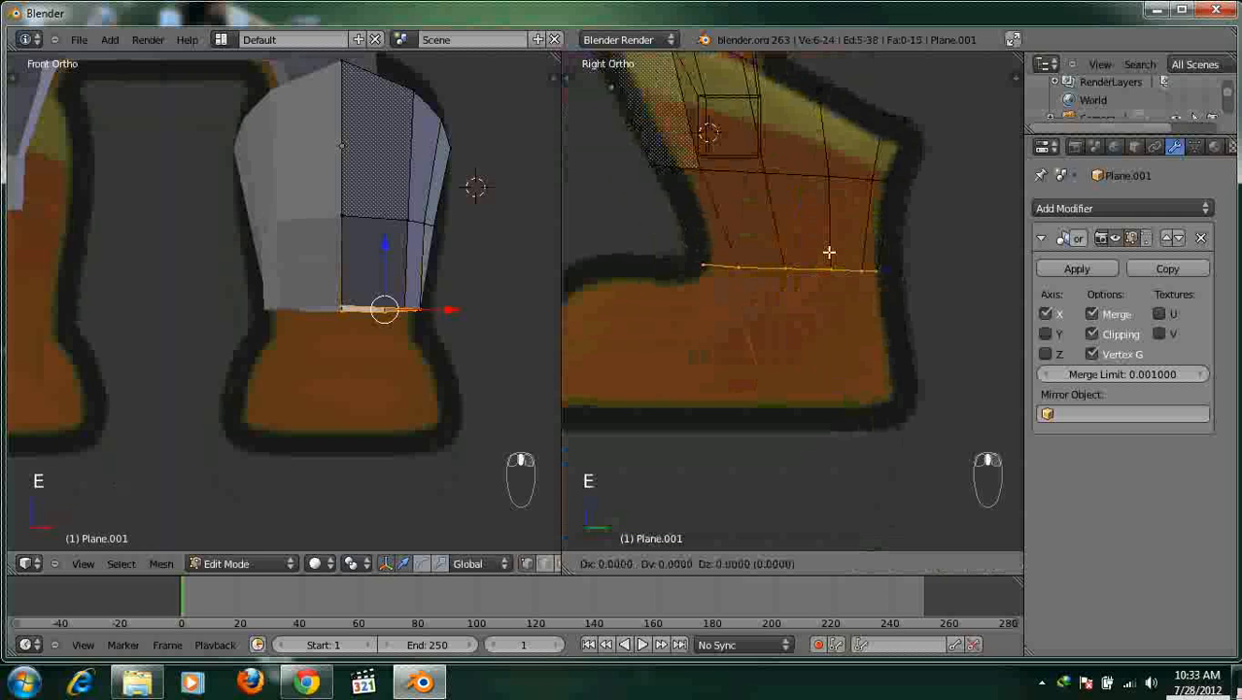
{"action": "key", "text": "z"}
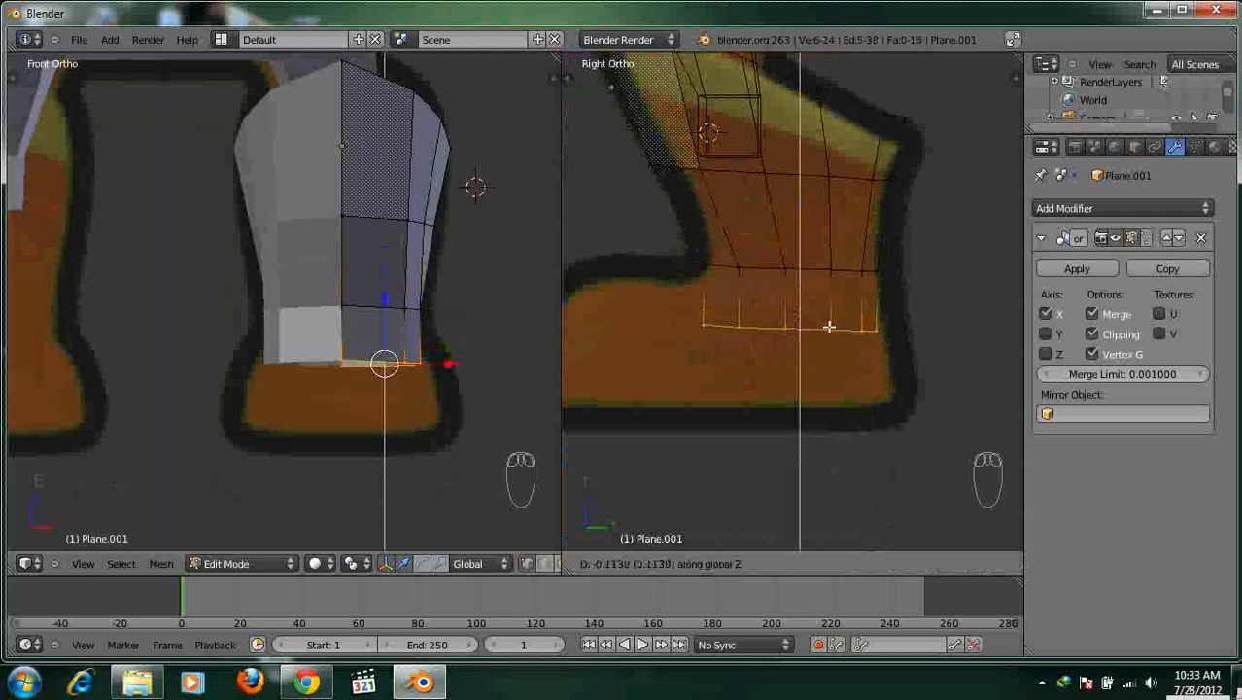
{"action": "left_click", "coordinate": [904, 402]}
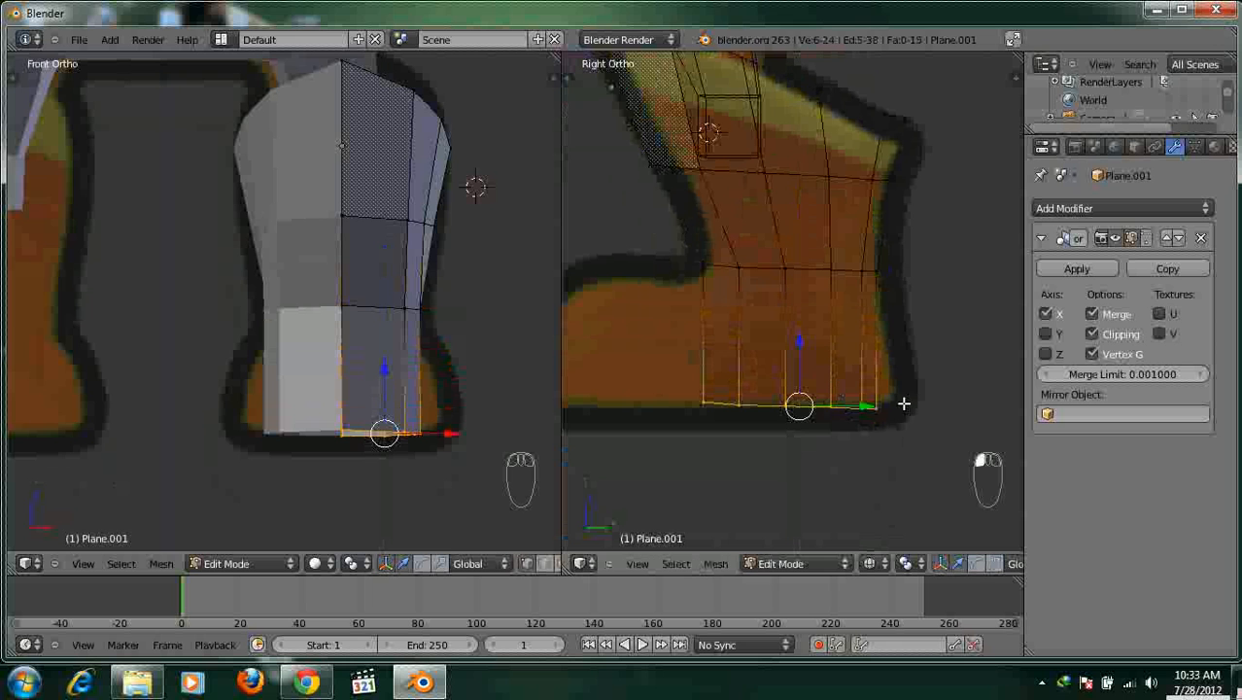
Select the two rearmost bottom vertices and move them back along Y to the heel outline in the side view.
{"action": "middle_click_drag", "start_coordinate": [868, 408], "coordinate": [900, 373], "text": "shift"}
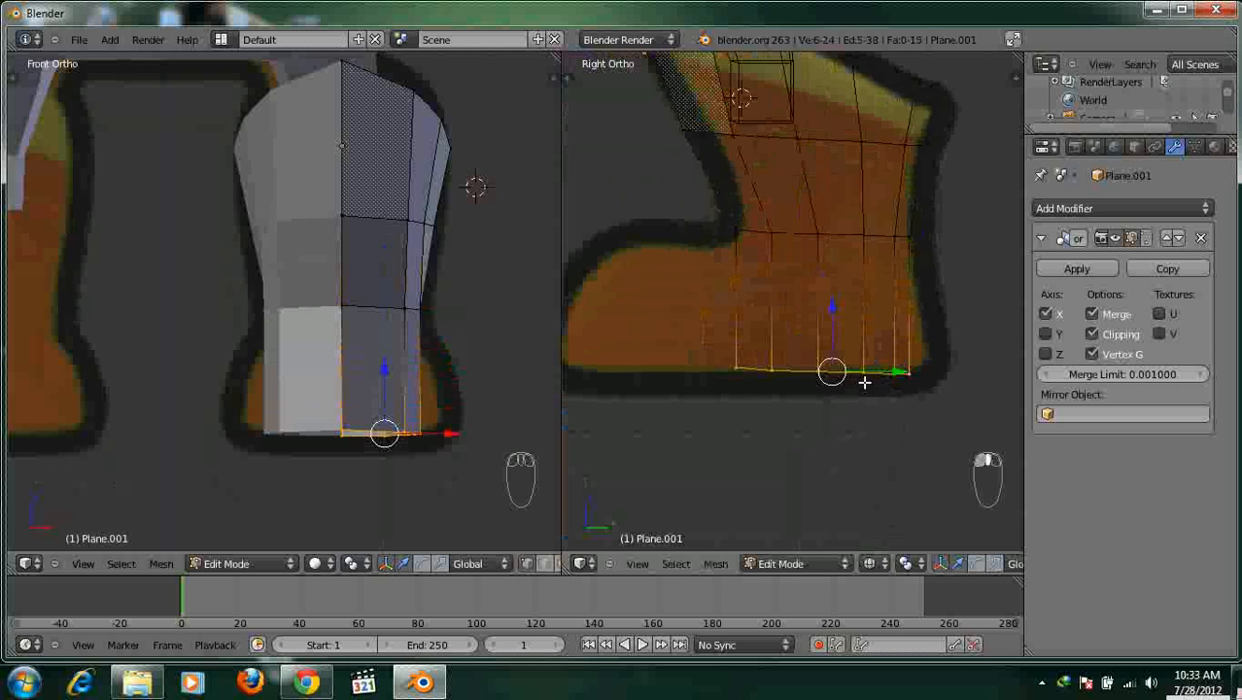
{"action": "right_click", "coordinate": [921, 371]}
{"action": "right_click", "coordinate": [903, 372], "text": "shift"}
{"action": "key", "text": "g"}
{"action": "key", "text": "y"}
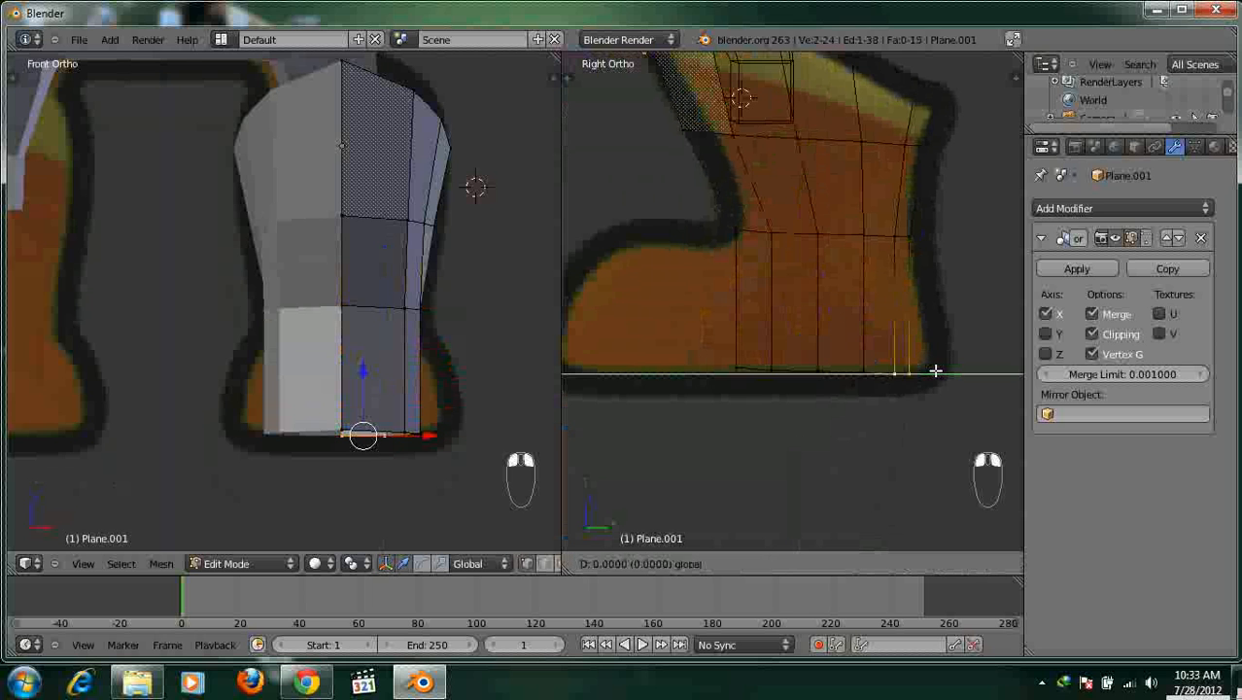
{"action": "left_click", "coordinate": [931, 372]}
{"action": "middle_click_drag", "start_coordinate": [423, 341], "coordinate": [277, 360]}
{"action": "key", "text": "z"}
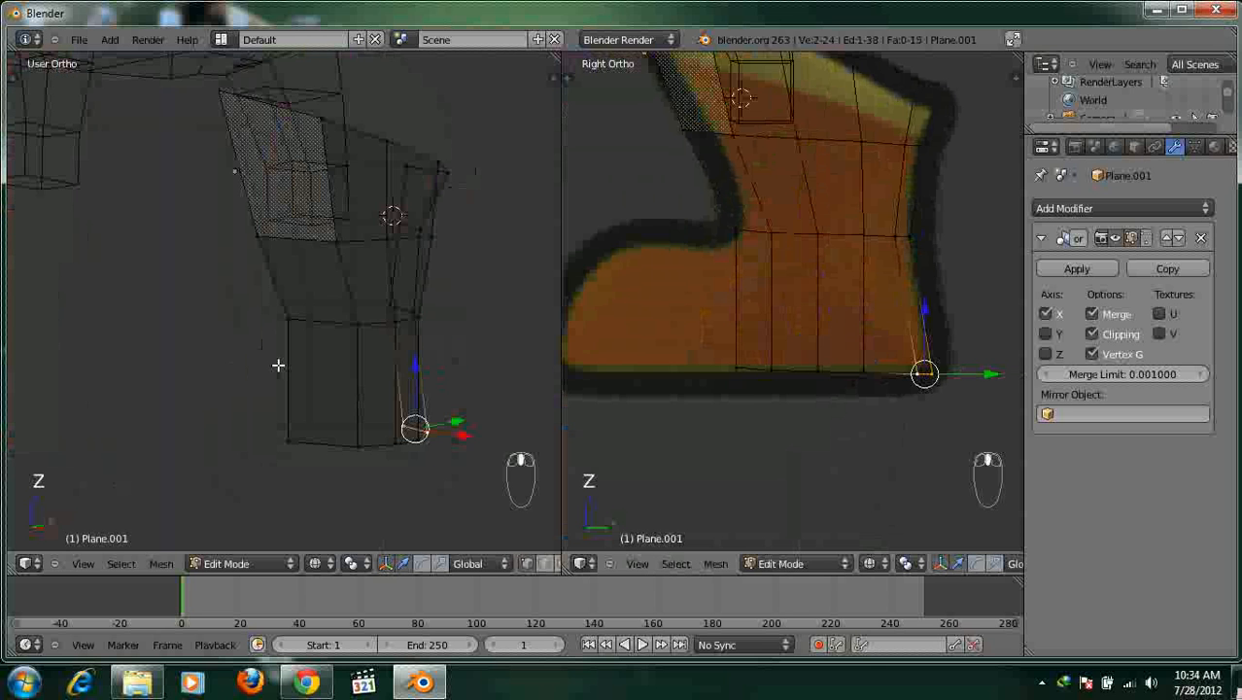
{"action": "key", "text": "z"}
{"action": "mouse_move", "coordinate": [361, 368]}
{"action": "middle_mouse_down"}
{"action": "mouse_move", "coordinate": [278, 399]}
{"action": "mouse_move", "coordinate": [105, 358]}
{"action": "mouse_move", "coordinate": [184, 427]}
{"action": "mouse_move", "coordinate": [248, 444]}
{"action": "middle_mouse_up"}
{"action": "right_click", "coordinate": [246, 445]}
{"action": "left_click", "coordinate": [223, 452]}
{"action": "right_click", "coordinate": [323, 439]}
{"action": "key", "text": "g"}
{"action": "key", "text": "y"}
{"action": "right_click", "coordinate": [346, 439]}
{"action": "middle_click_drag", "start_coordinate": [318, 439], "coordinate": [422, 352]}
In face select mode, select the lower front face of the ankle and extrude it forward in two segments to form the foot.
{"action": "key", "text": "KP_1"}
{"action": "key", "text": "ctrl+Tab"}
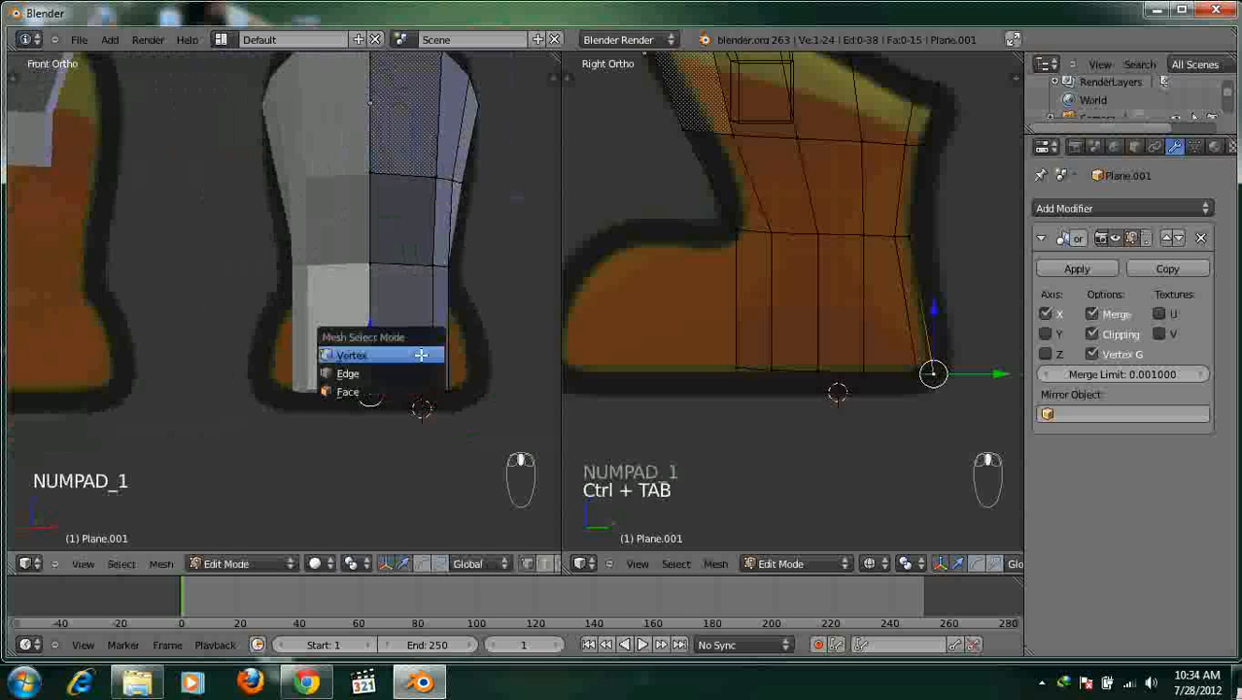
{"action": "left_click", "coordinate": [390, 391]}
{"action": "right_click", "coordinate": [416, 309]}
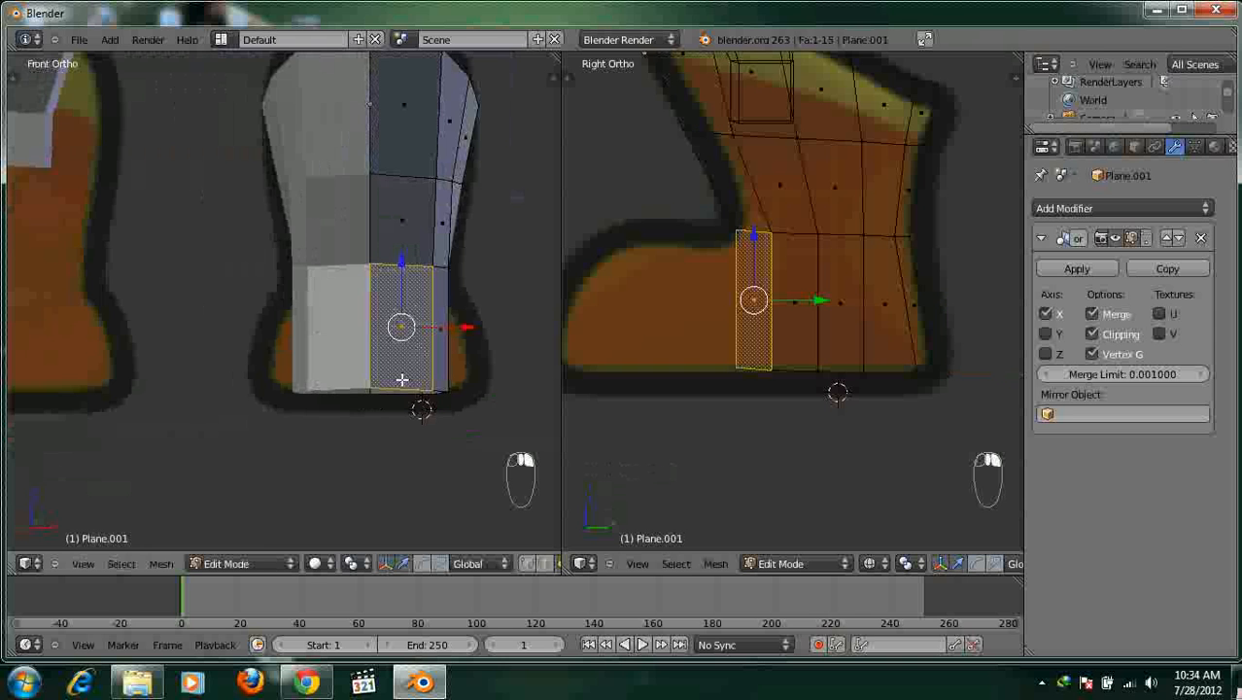
{"action": "middle_click_drag", "start_coordinate": [490, 309], "coordinate": [474, 333], "text": "shift"}
{"action": "middle_click_drag", "start_coordinate": [820, 342], "coordinate": [865, 313], "text": "shift"}
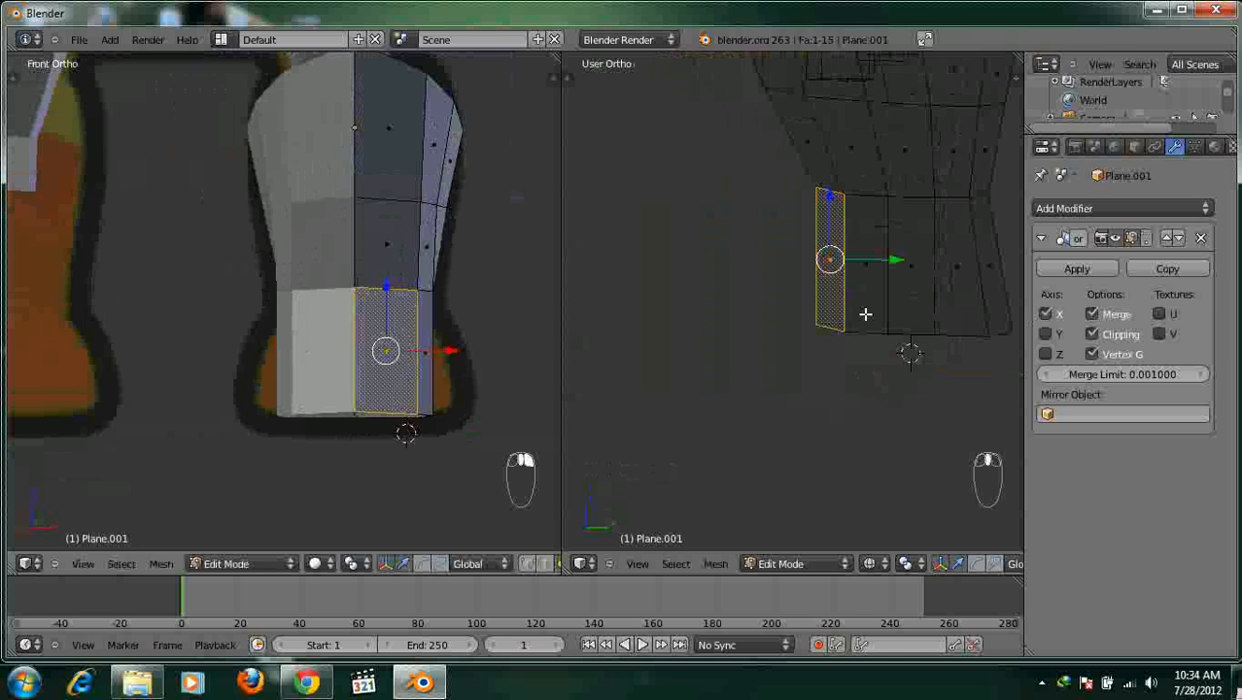
{"action": "key", "text": "KP_3"}
{"action": "scroll", "coordinate": [826, 371], "scroll_direction": "down", "scroll_amount": 2}
{"action": "middle_click_drag", "start_coordinate": [447, 292], "coordinate": [228, 390]}
{"action": "middle_click_drag", "start_coordinate": [228, 390], "coordinate": [279, 351], "text": "shift"}
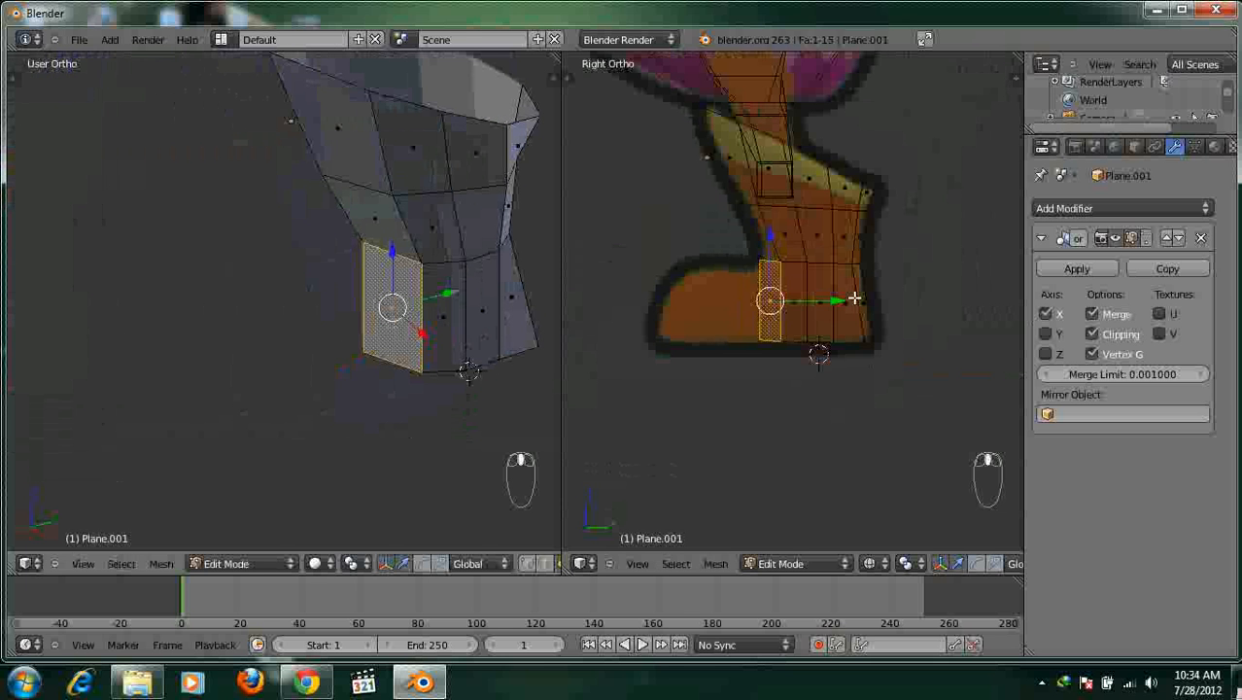
{"action": "key", "text": "e"}
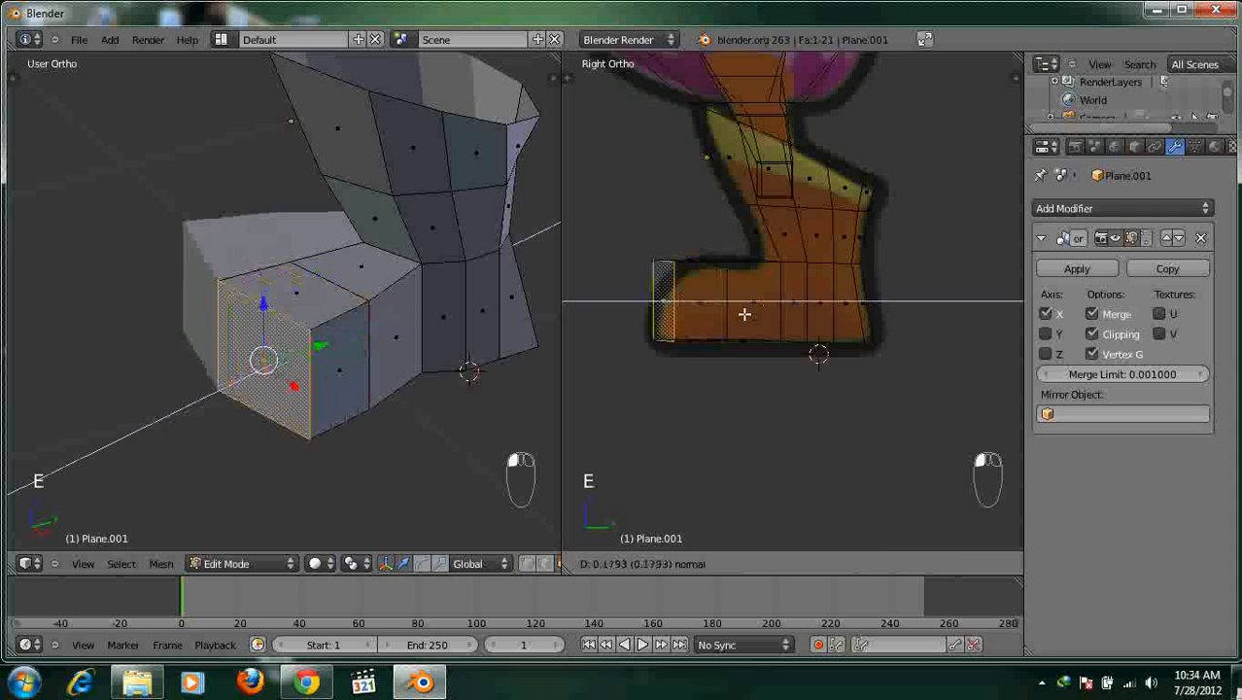
{"action": "left_click", "coordinate": [740, 320]}
Scale the toe's front face down slightly and adjust its height along Z.
{"action": "middle_click_drag", "start_coordinate": [699, 346], "coordinate": [796, 366], "text": "shift"}
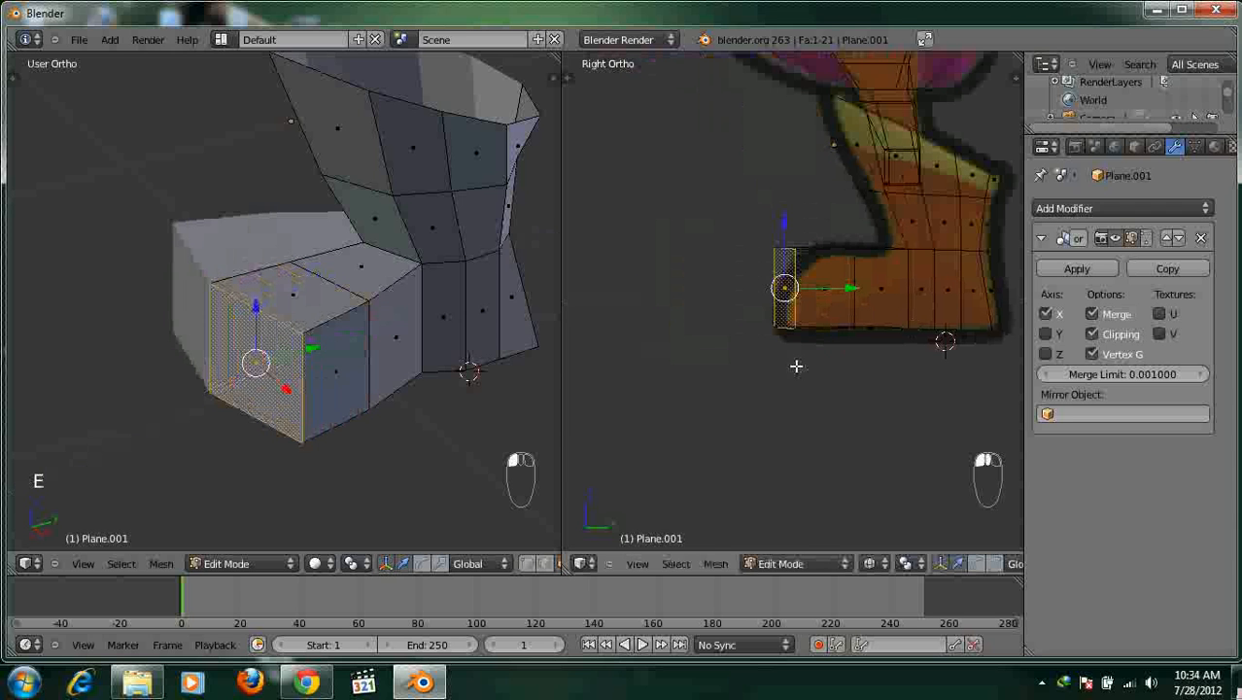
{"action": "key", "text": "s"}
{"action": "left_click", "coordinate": [797, 344]}
{"action": "mouse_move", "coordinate": [784, 239]}
{"action": "left_mouse_down"}
{"action": "mouse_move", "coordinate": [784, 250]}
{"action": "mouse_move", "coordinate": [790, 240]}
{"action": "left_mouse_up"}
Insert one vertical loop cut halfway along the front segment of the foot and clear the selection.
{"action": "key", "text": "ctrl+r"}
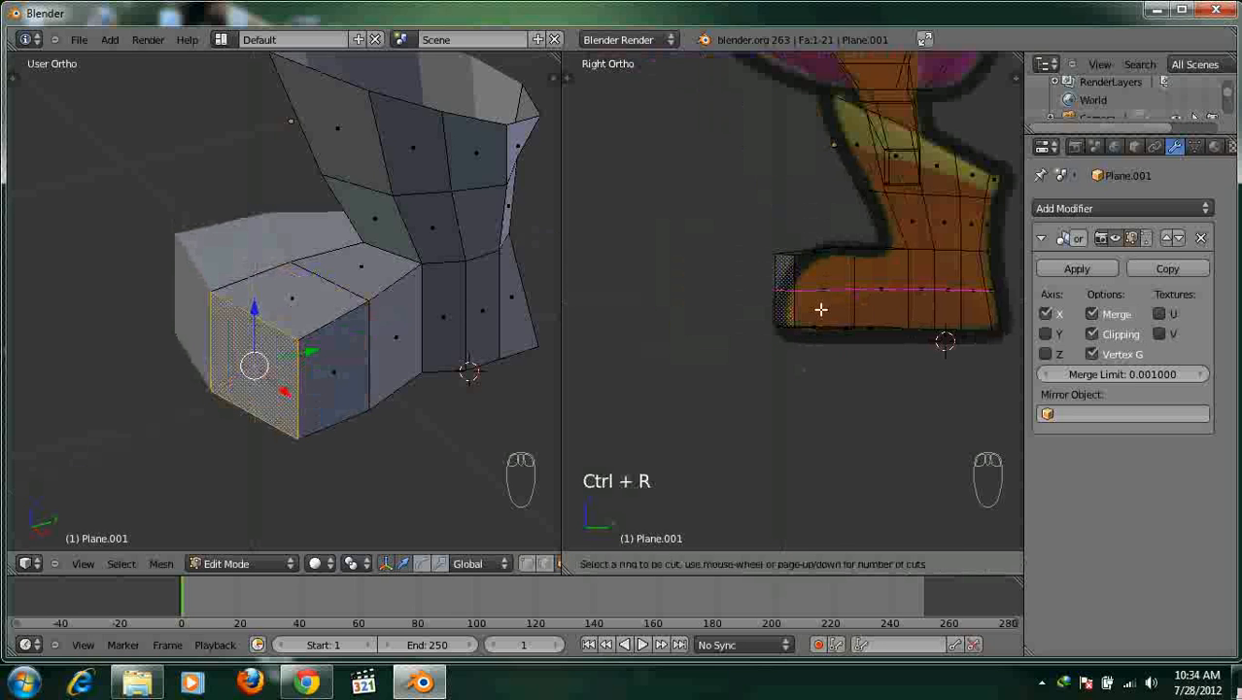
{"action": "left_click", "coordinate": [824, 309]}
{"action": "key", "text": "a"}
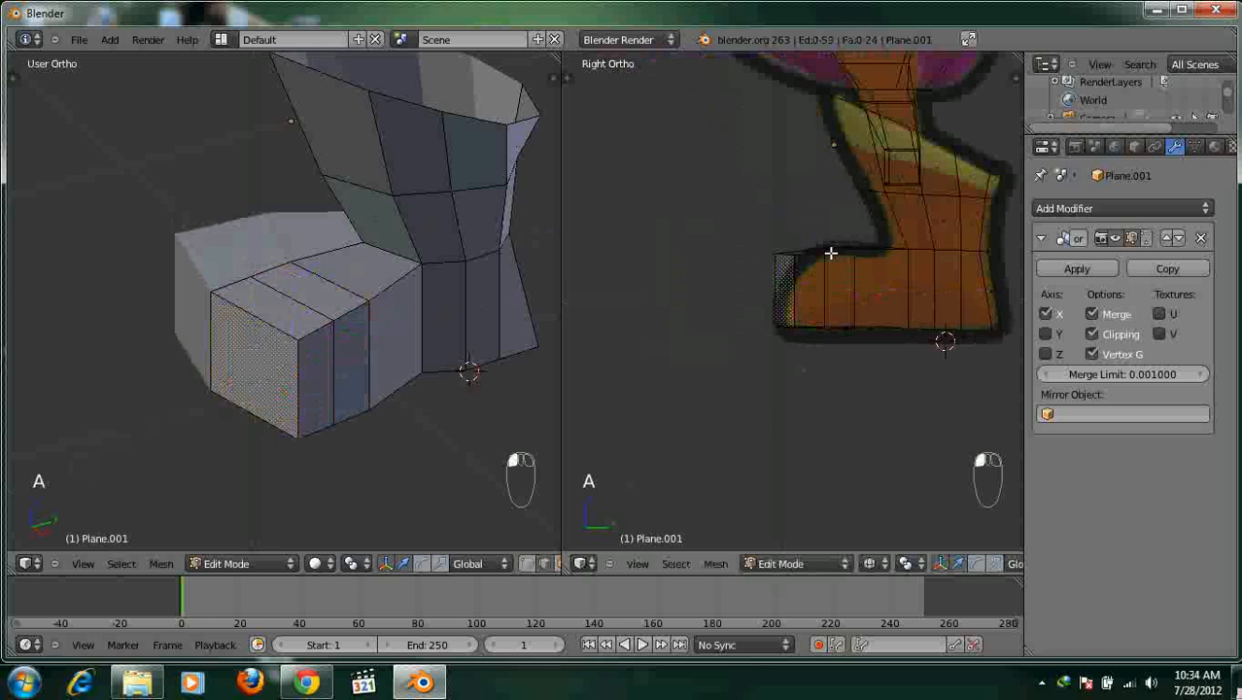
In vertex select mode, select the two top vertices of the new toe loop and raise them along Z.
{"action": "key", "text": "ctrl+Tab"}
{"action": "left_click", "coordinate": [798, 204]}
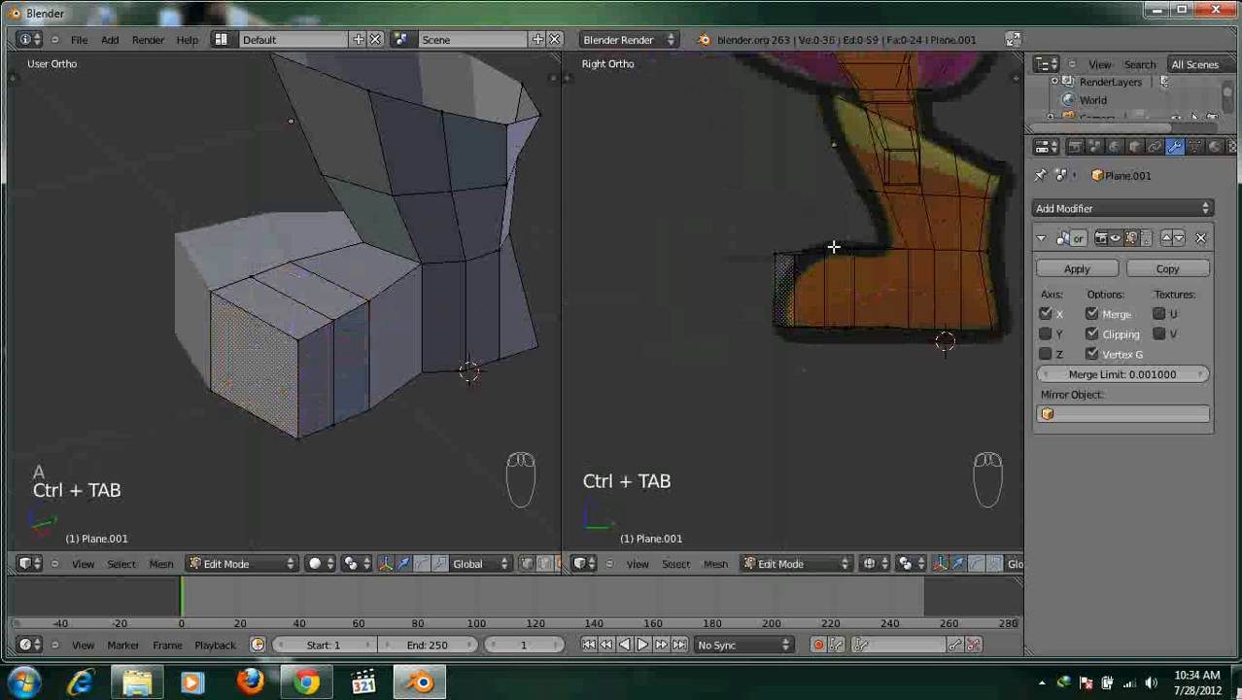
{"action": "key", "text": "a"}
{"action": "key", "text": "a"}
{"action": "key", "text": "b"}
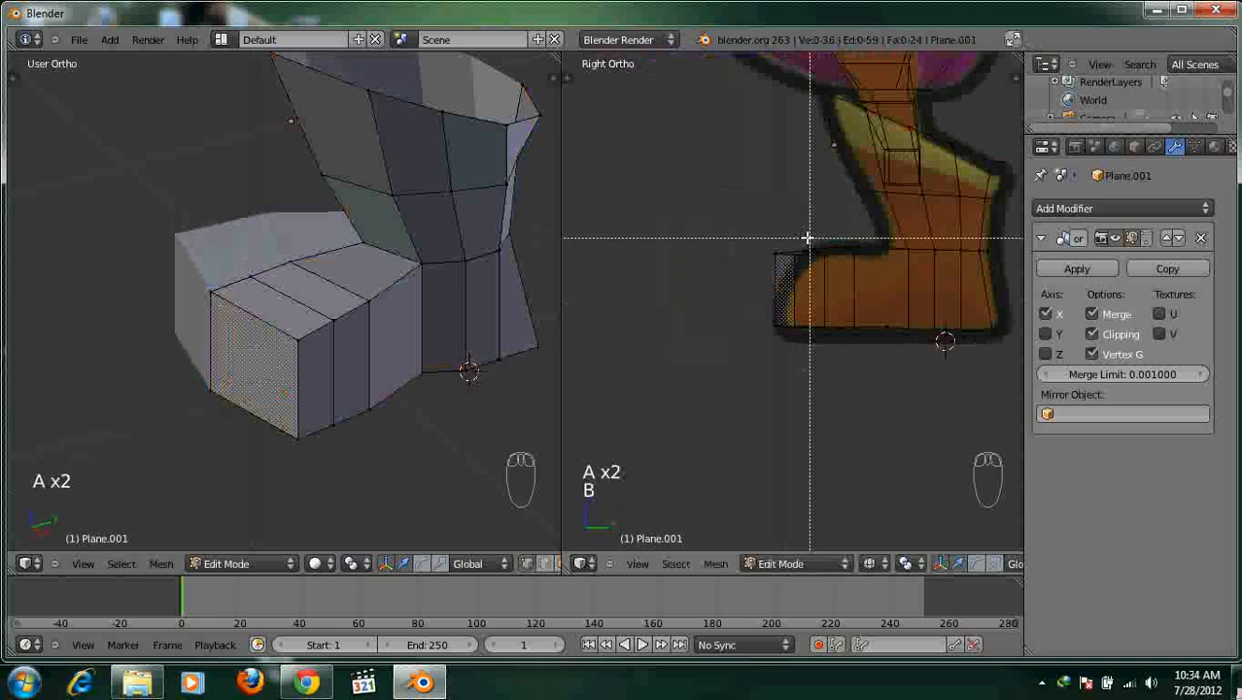
{"action": "left_click_drag", "start_coordinate": [792, 234], "coordinate": [823, 264]}
{"action": "scroll", "coordinate": [838, 264], "scroll_direction": "up", "scroll_amount": 3}
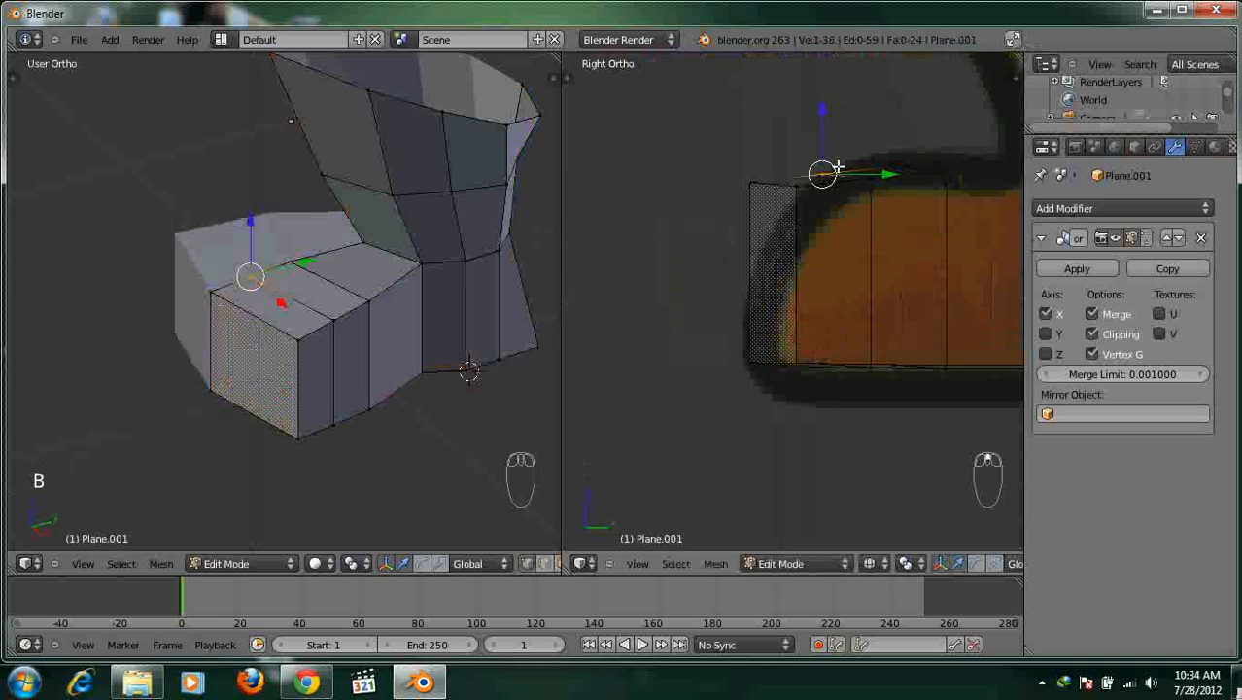
{"action": "right_click", "coordinate": [859, 179], "text": "shift"}
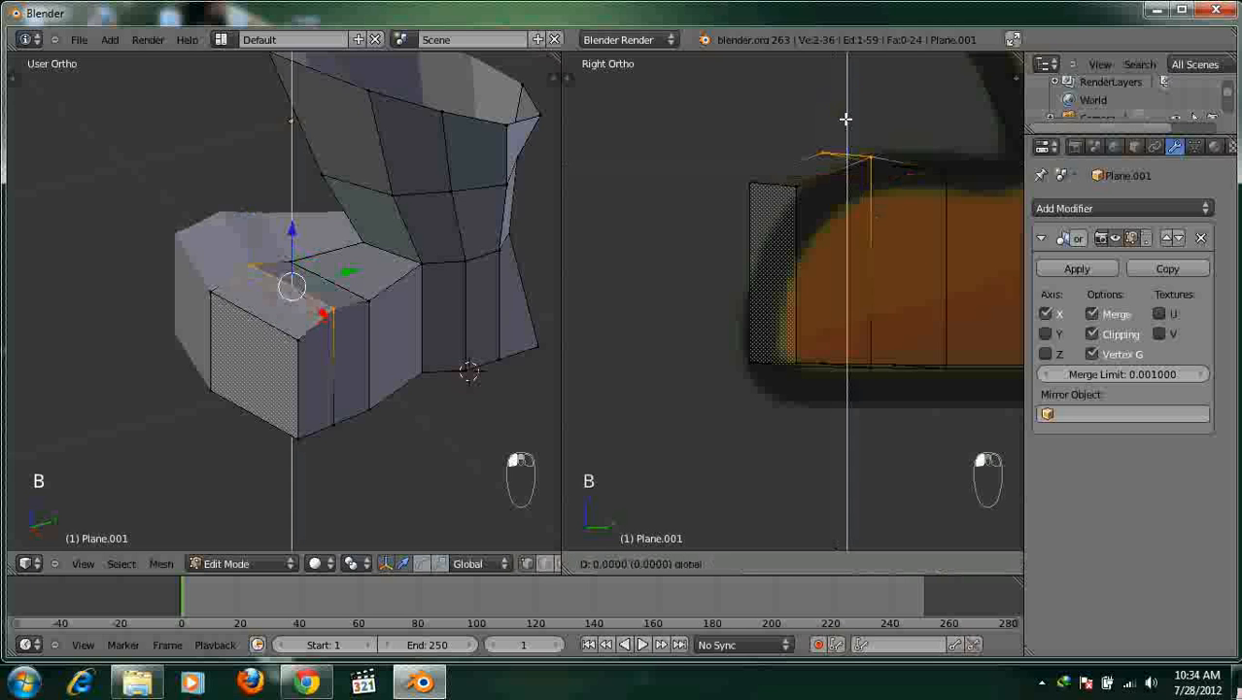
Box-select the two top vertices of the next loop towards the ankle and move them back and down to the instep outline.
{"action": "key", "text": "a"}
{"action": "key", "text": "b"}
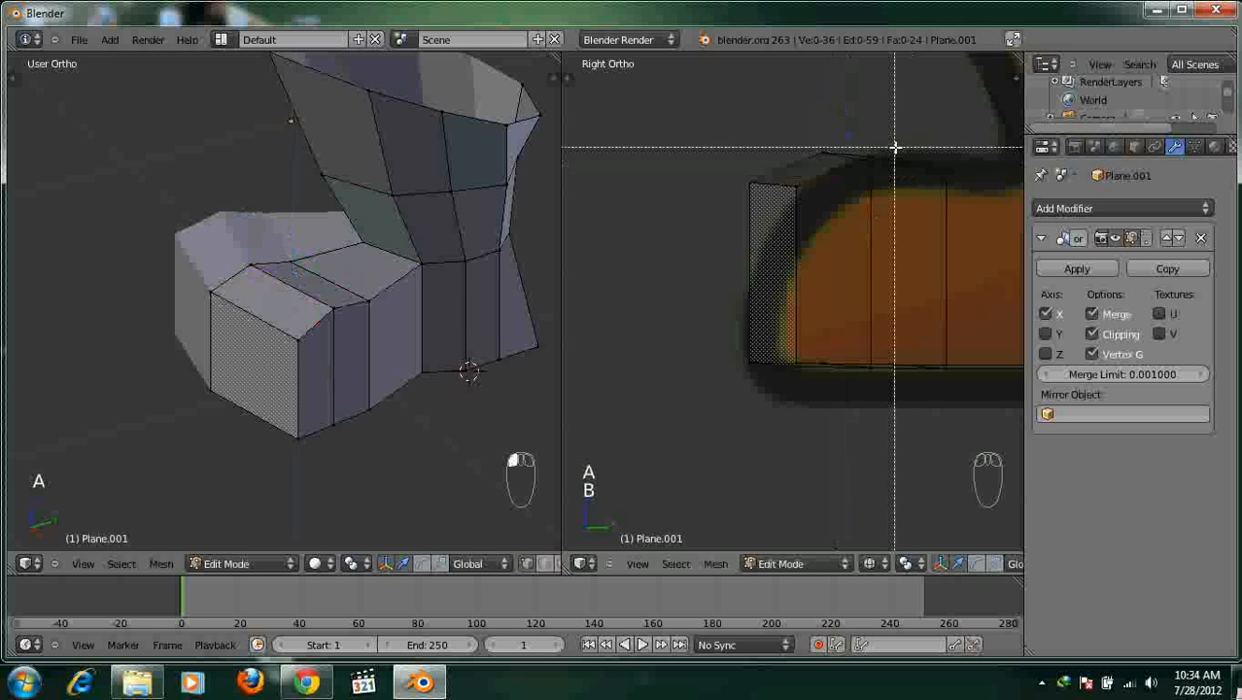
{"action": "left_click_drag", "start_coordinate": [895, 144], "coordinate": [962, 202]}
{"action": "key", "text": "b"}
{"action": "left_click_drag", "start_coordinate": [895, 156], "coordinate": [912, 189]}
{"action": "left_click", "coordinate": [913, 189]}
{"action": "key", "text": "a"}
{"action": "key", "text": "b"}
{"action": "left_click_drag", "start_coordinate": [875, 146], "coordinate": [952, 171]}
{"action": "key", "text": "a"}
{"action": "key", "text": "b"}
{"action": "left_click_drag", "start_coordinate": [899, 138], "coordinate": [990, 215]}
{"action": "left_click_drag", "start_coordinate": [935, 132], "coordinate": [937, 138]}
{"action": "left_click", "coordinate": [937, 138]}
In face select mode, select the toe's front face and narrow it along X in the front view.
{"action": "middle_click_drag", "start_coordinate": [330, 283], "coordinate": [415, 283]}
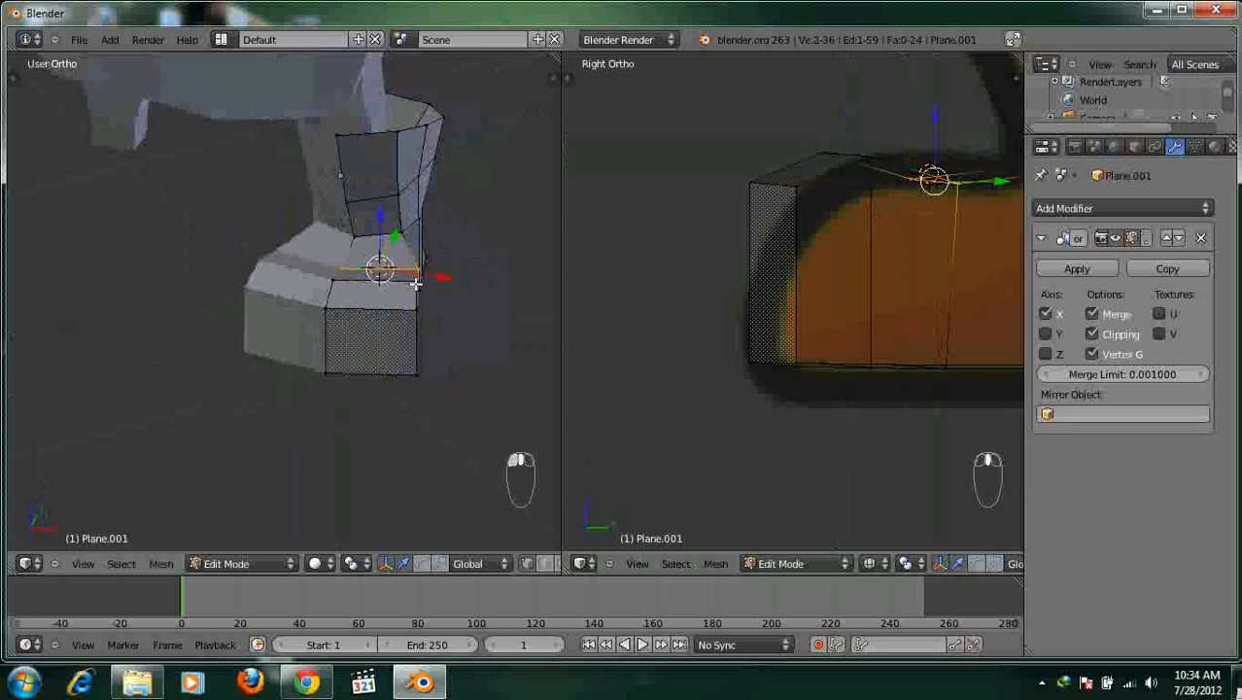
{"action": "key", "text": "KP_1"}
{"action": "key", "text": "ctrl+Tab"}
{"action": "left_click", "coordinate": [398, 333]}
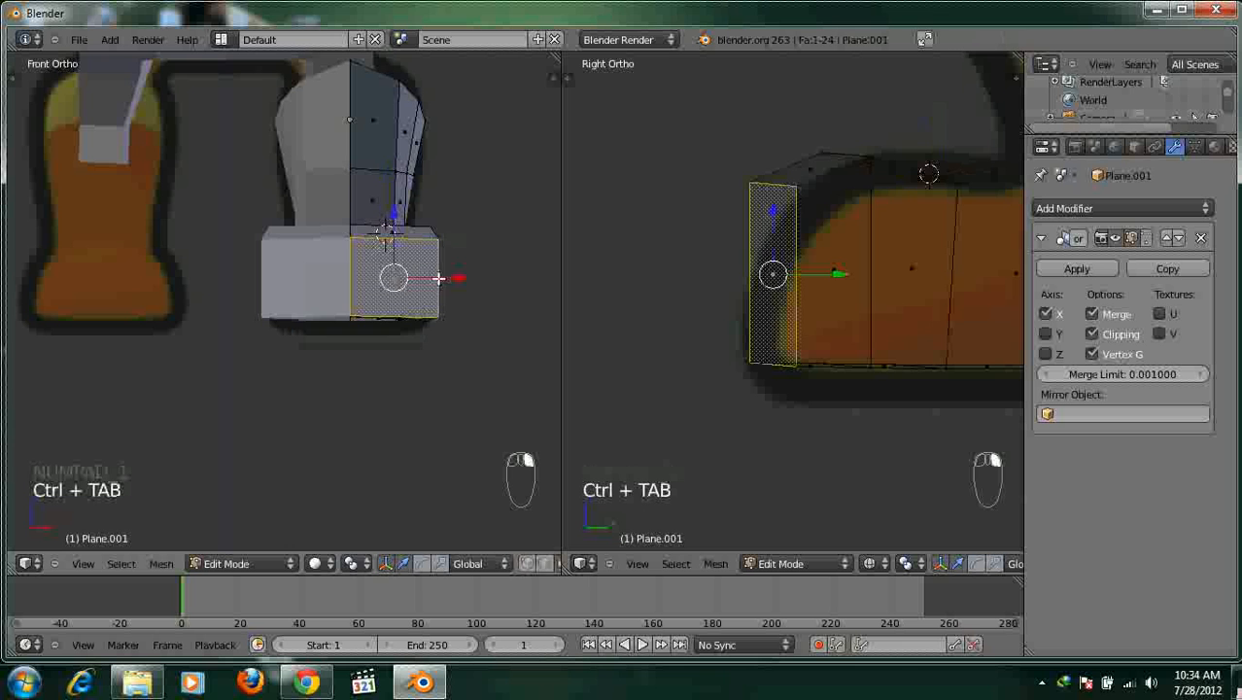
{"action": "key", "text": "s"}
{"action": "key", "text": "x"}
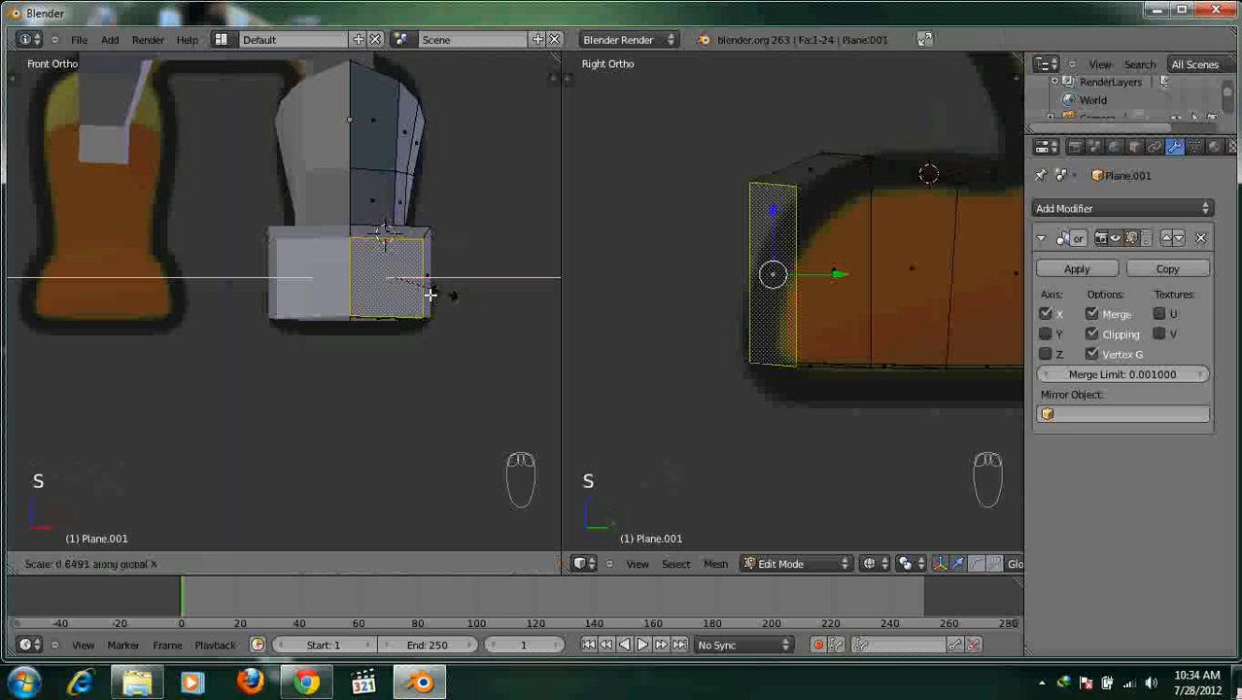
{"action": "left_click", "coordinate": [427, 293]}
Move the toe's front face slightly forward along Y.
{"action": "middle_click_drag", "start_coordinate": [416, 290], "coordinate": [294, 359]}
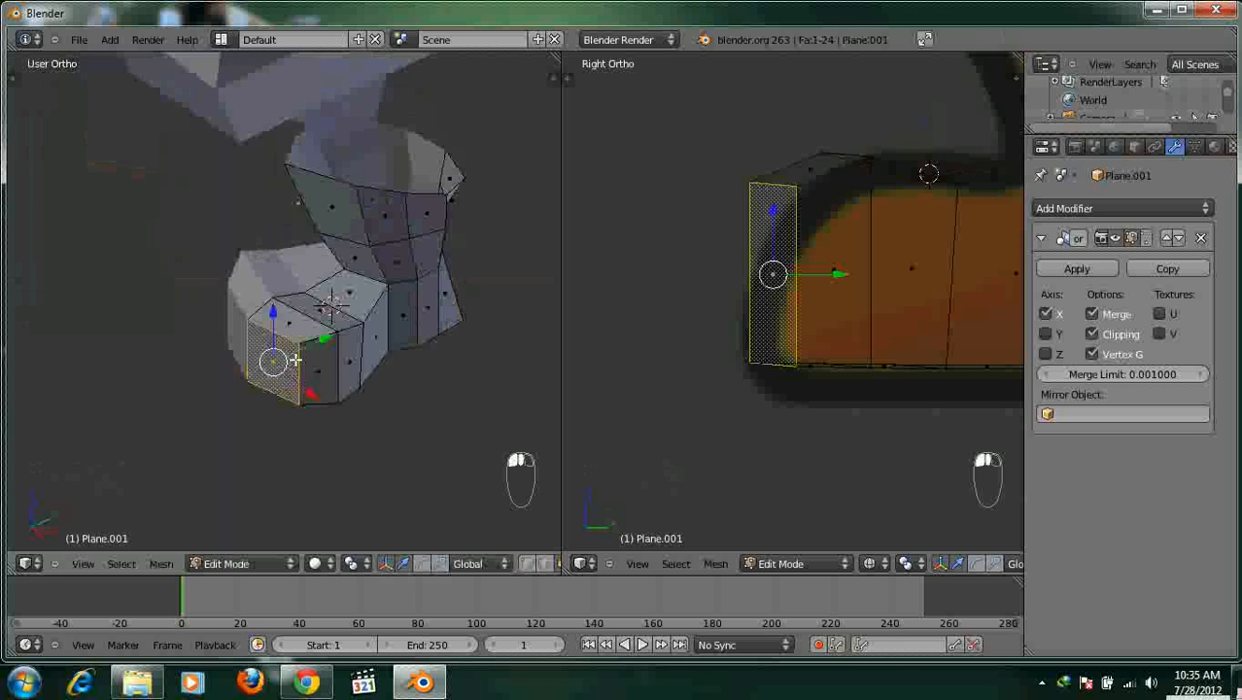
{"action": "key", "text": "g"}
{"action": "key", "text": "y"}
{"action": "left_click", "coordinate": [321, 342]}
In vertex select mode, raise the top centre vertex of the instep along Z.
{"action": "key", "text": "ctrl+Tab"}
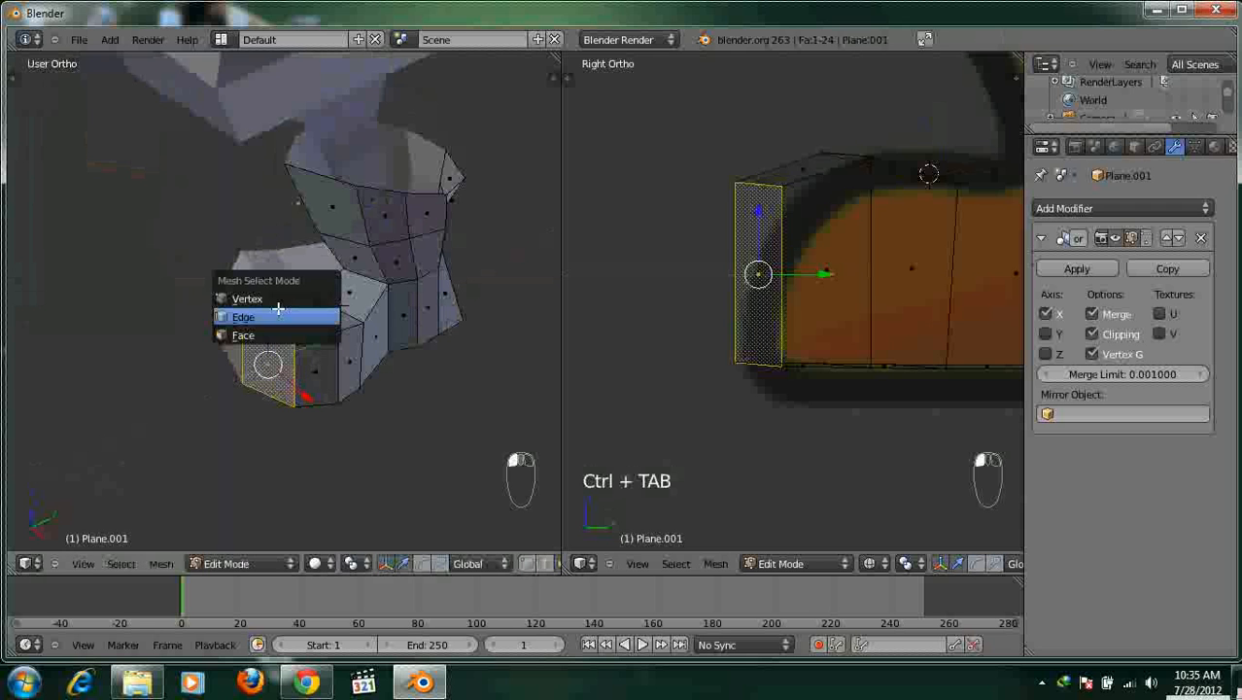
{"action": "left_click", "coordinate": [279, 299]}
{"action": "right_click", "coordinate": [305, 282]}
{"action": "left_click_drag", "start_coordinate": [305, 254], "coordinate": [311, 245]}
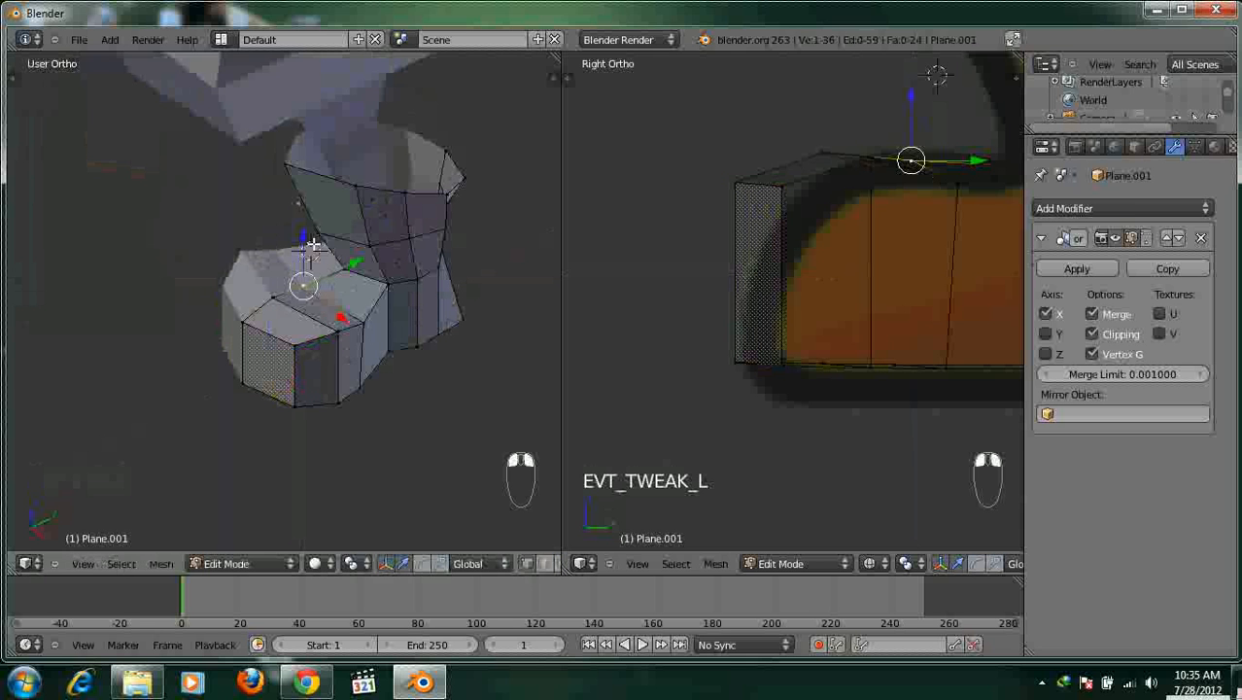
Select the two top side vertices of the foot's middle loops and lower them along Z in the front view.
{"action": "right_click", "coordinate": [339, 332]}
{"action": "right_click", "coordinate": [360, 362], "text": "shift"}
{"action": "key", "text": "KP_1"}
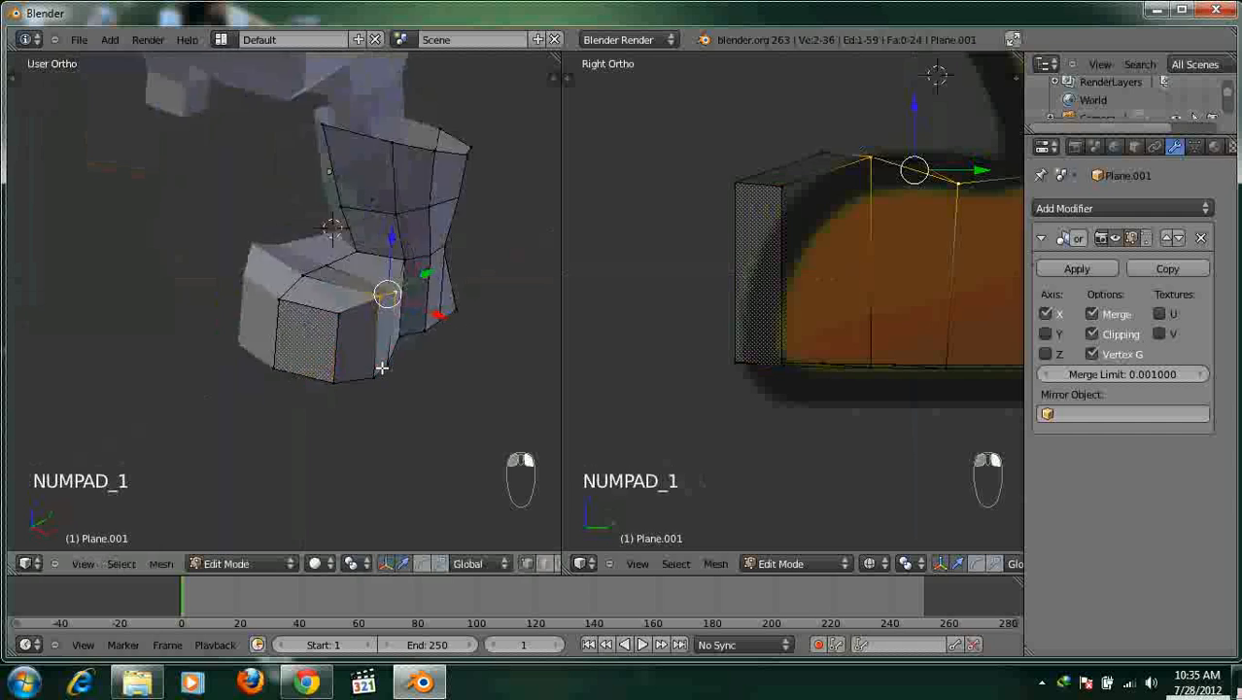
{"action": "mouse_move", "coordinate": [420, 258]}
{"action": "left_mouse_down"}
{"action": "mouse_move", "coordinate": [422, 284]}
{"action": "mouse_move", "coordinate": [458, 305]}
{"action": "mouse_move", "coordinate": [402, 294]}
{"action": "mouse_move", "coordinate": [417, 280]}
{"action": "left_mouse_up"}
{"action": "right_click", "coordinate": [405, 296]}
{"action": "right_click", "coordinate": [417, 280]}
{"action": "middle_click_drag", "start_coordinate": [416, 287], "coordinate": [367, 347]}
Lower the toe's outer top corner vertex along Z and move a bottom side vertex of the foot back along Y.
{"action": "right_click", "coordinate": [366, 339]}
{"action": "left_click_drag", "start_coordinate": [402, 348], "coordinate": [401, 352]}
{"action": "middle_click_drag", "start_coordinate": [418, 362], "coordinate": [311, 348]}
{"action": "right_click", "coordinate": [274, 396]}
{"action": "left_click_drag", "start_coordinate": [310, 403], "coordinate": [328, 404]}
{"action": "middle_click_drag", "start_coordinate": [327, 404], "coordinate": [231, 449]}
{"action": "scroll", "coordinate": [374, 397], "scroll_direction": "down", "scroll_amount": 2}
{"action": "scroll", "coordinate": [388, 397], "scroll_direction": "up", "scroll_amount": 4}
{"action": "key", "text": "ctrl+Tab"}
{"action": "left_click", "coordinate": [338, 435]}
{"action": "right_click", "coordinate": [436, 396]}
{"action": "middle_click_drag", "start_coordinate": [231, 449], "coordinate": [309, 355], "text": "shift"}
{"action": "left_click", "coordinate": [336, 359]}
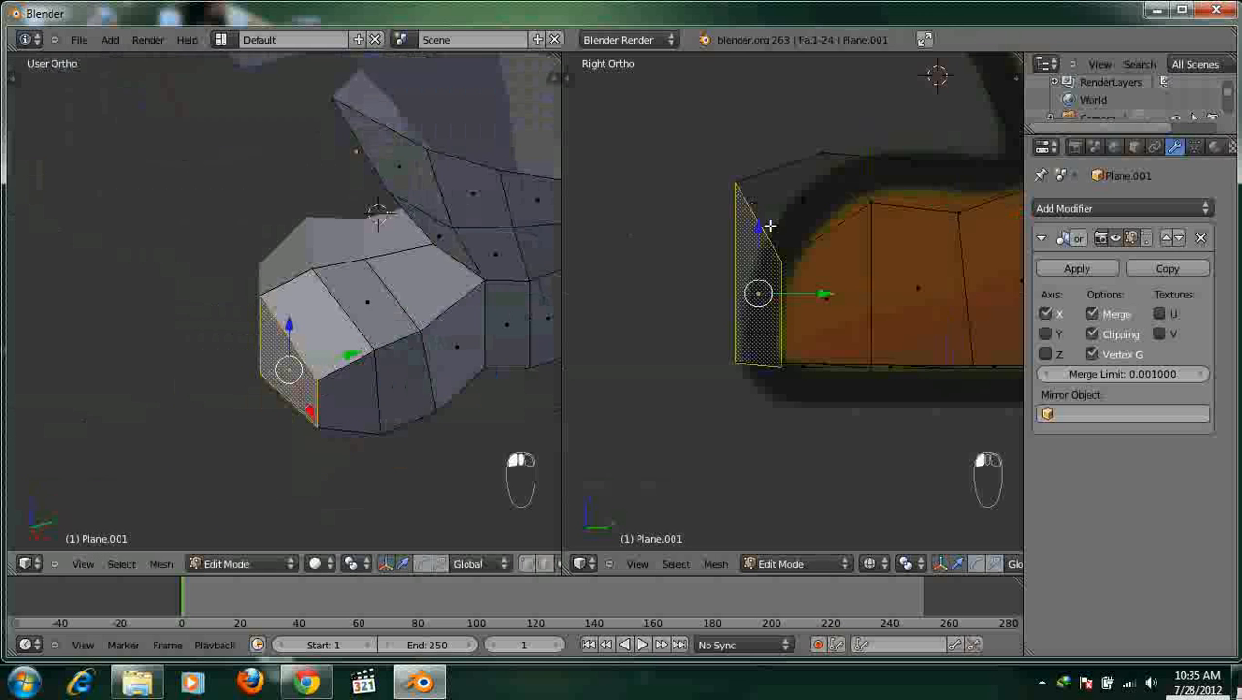
{"action": "key", "text": "a"}
In vertex select mode, move the toe tip's top centre vertex down along Z and back along Y to round the toe.
{"action": "key", "text": "ctrl+Tab"}
{"action": "left_click", "coordinate": [724, 145]}
{"action": "right_click", "coordinate": [724, 181]}
{"action": "left_click_drag", "start_coordinate": [736, 148], "coordinate": [740, 205]}
{"action": "left_click_drag", "start_coordinate": [788, 238], "coordinate": [811, 238]}
Lower the next two top centre vertices along the toe and instep to follow the side outline.
{"action": "right_click", "coordinate": [829, 133]}
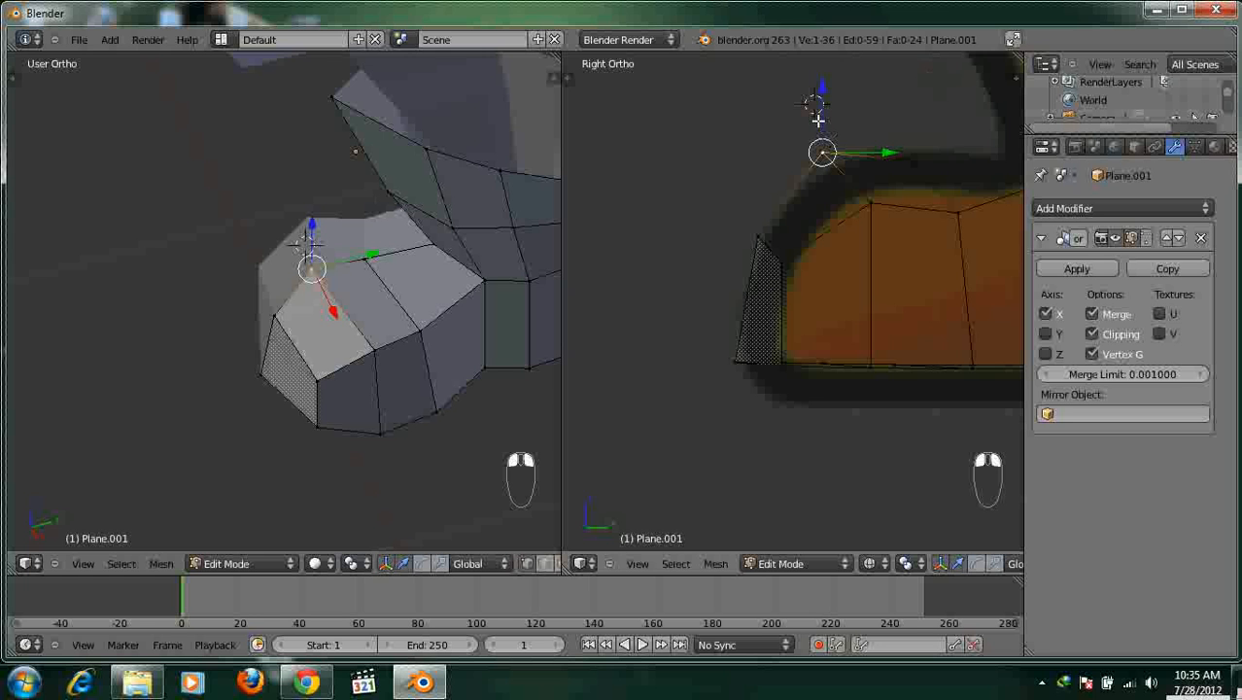
{"action": "left_click_drag", "start_coordinate": [822, 107], "coordinate": [823, 121]}
{"action": "middle_click_drag", "start_coordinate": [851, 139], "coordinate": [712, 183], "text": "shift"}
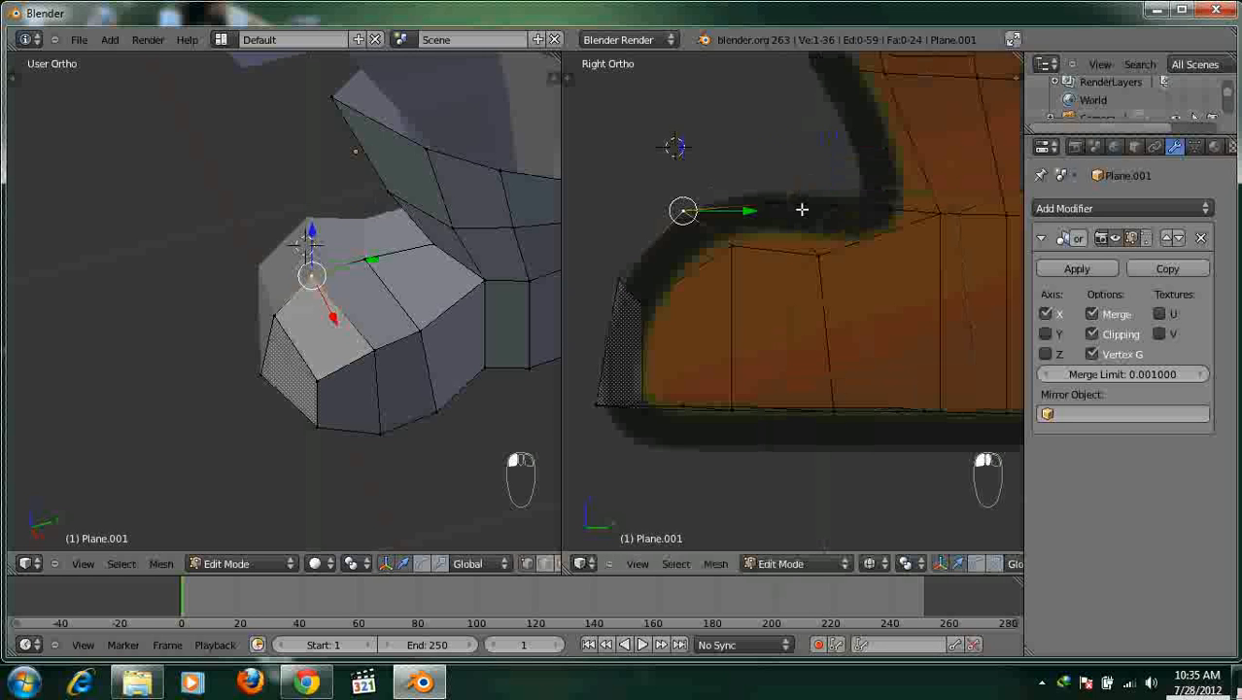
{"action": "right_click", "coordinate": [802, 207]}
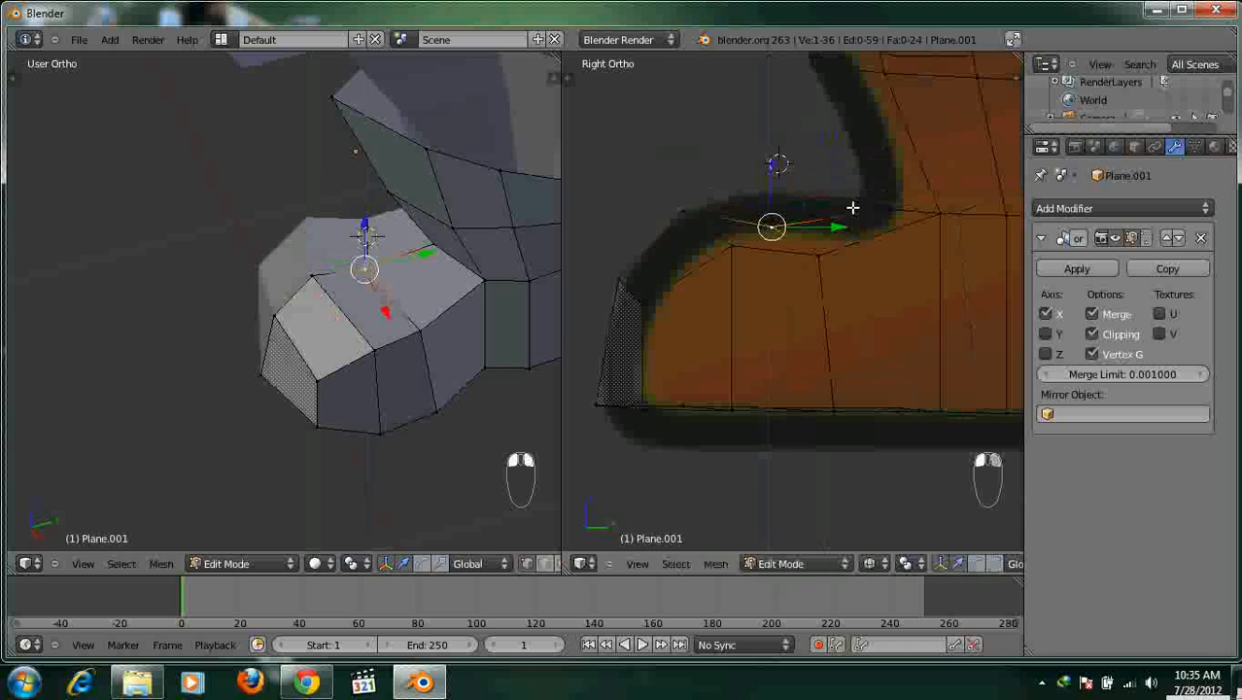
Lower the centre and side vertices where the instep meets the ankle along Z.
{"action": "right_click", "coordinate": [886, 190]}
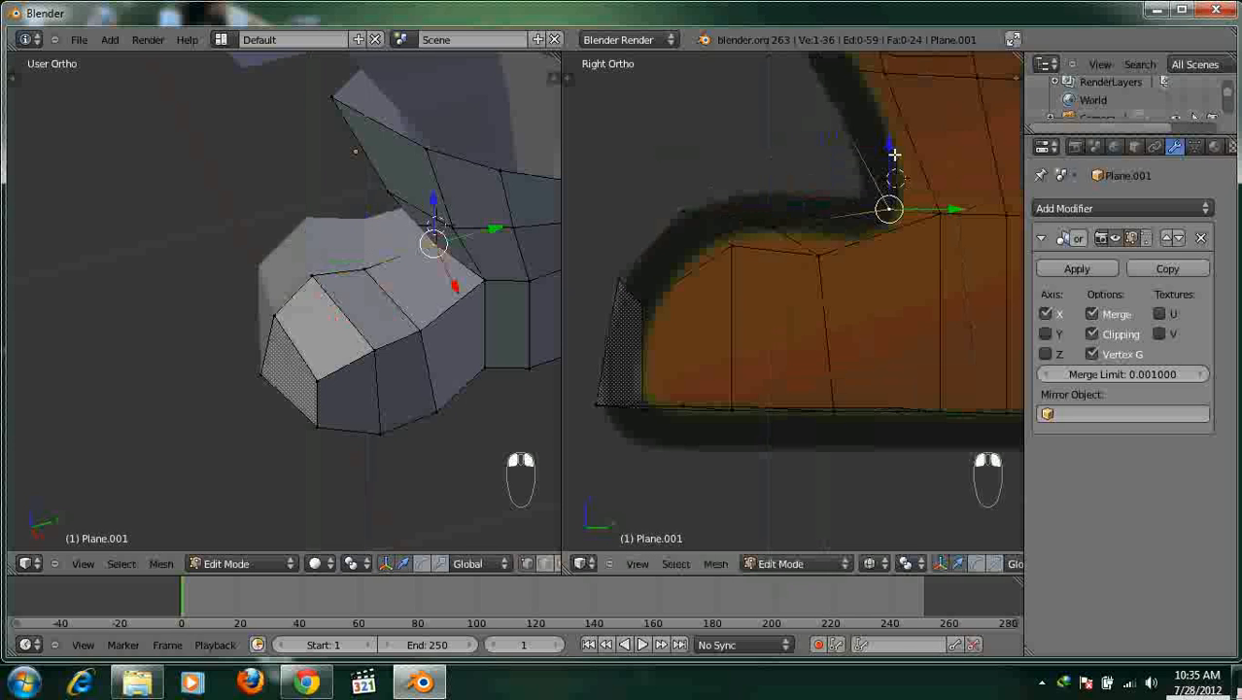
{"action": "key", "text": "g"}
{"action": "key", "text": "z"}
{"action": "left_click", "coordinate": [867, 170]}
{"action": "right_click", "coordinate": [943, 200]}
{"action": "left_click_drag", "start_coordinate": [942, 185], "coordinate": [943, 201]}
Lower the two upper side vertices of the foot's middle loops slightly in the side view.
{"action": "right_click", "coordinate": [827, 250]}
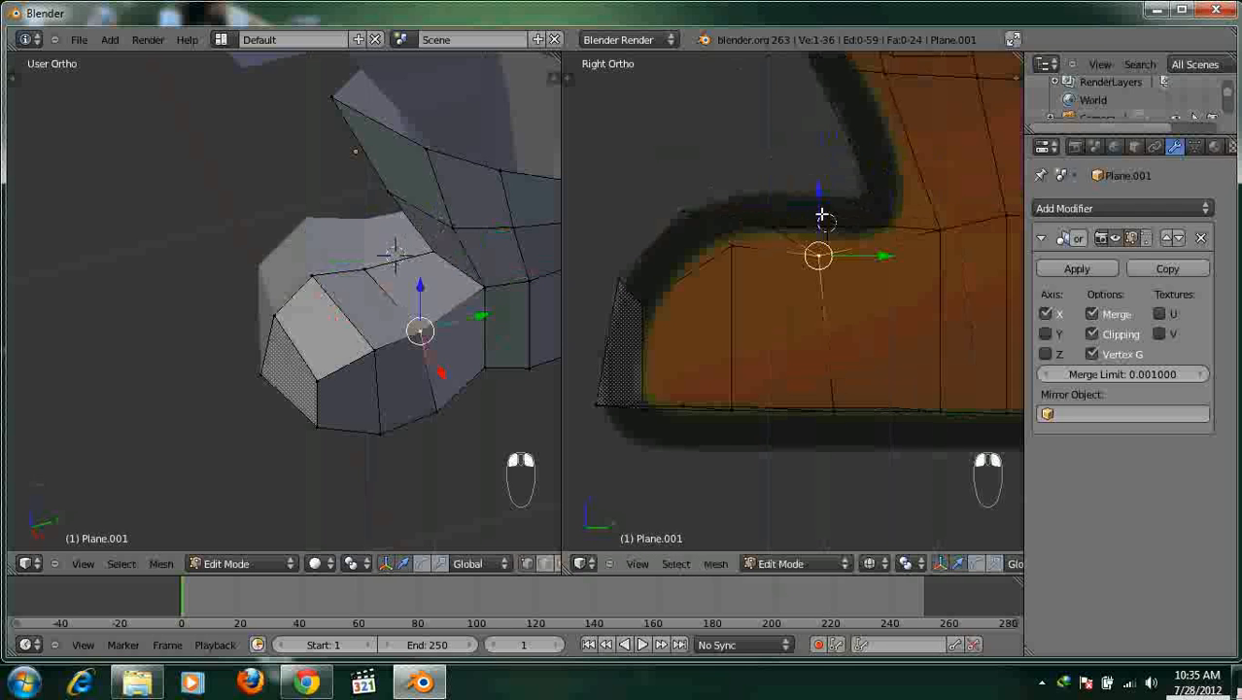
{"action": "left_click_drag", "start_coordinate": [821, 209], "coordinate": [779, 233]}
{"action": "right_click", "coordinate": [730, 245]}
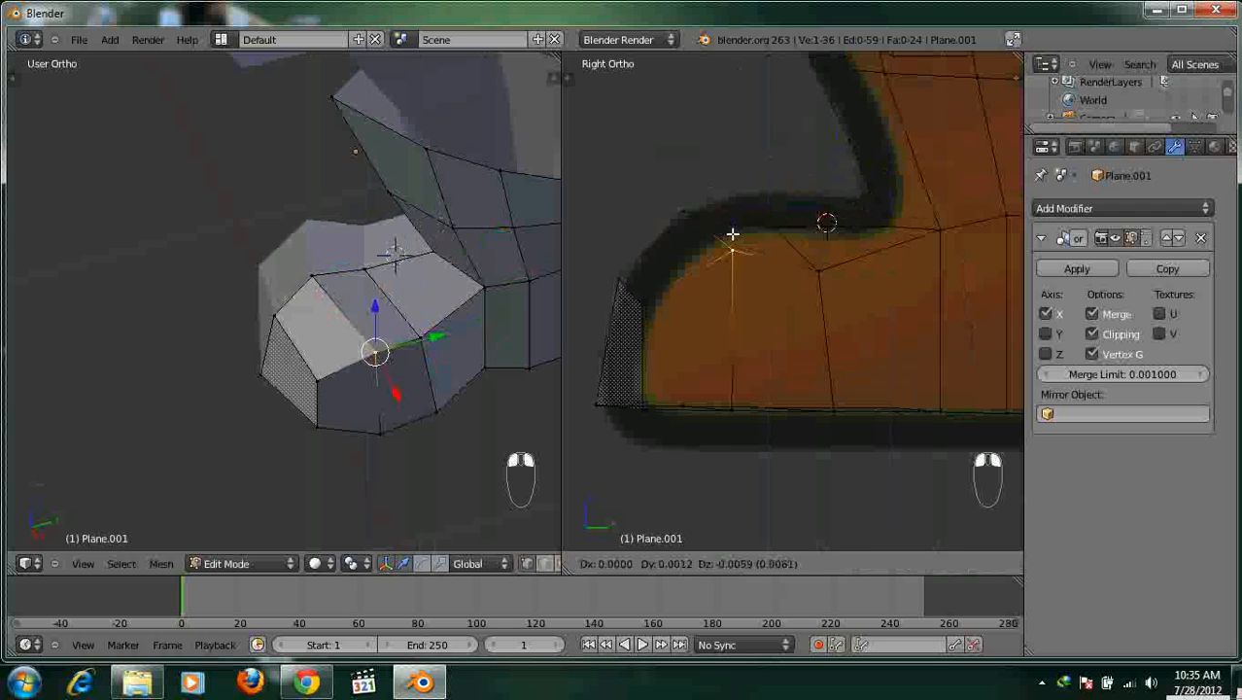
{"action": "right_click", "coordinate": [682, 311]}
{"action": "left_click", "coordinate": [681, 313]}
{"action": "middle_click_drag", "start_coordinate": [466, 330], "coordinate": [327, 272]}
{"action": "scroll", "coordinate": [211, 283], "scroll_direction": "up", "scroll_amount": 3}
{"action": "key", "text": "a"}
{"action": "middle_click_drag", "start_coordinate": [396, 321], "coordinate": [250, 325]}
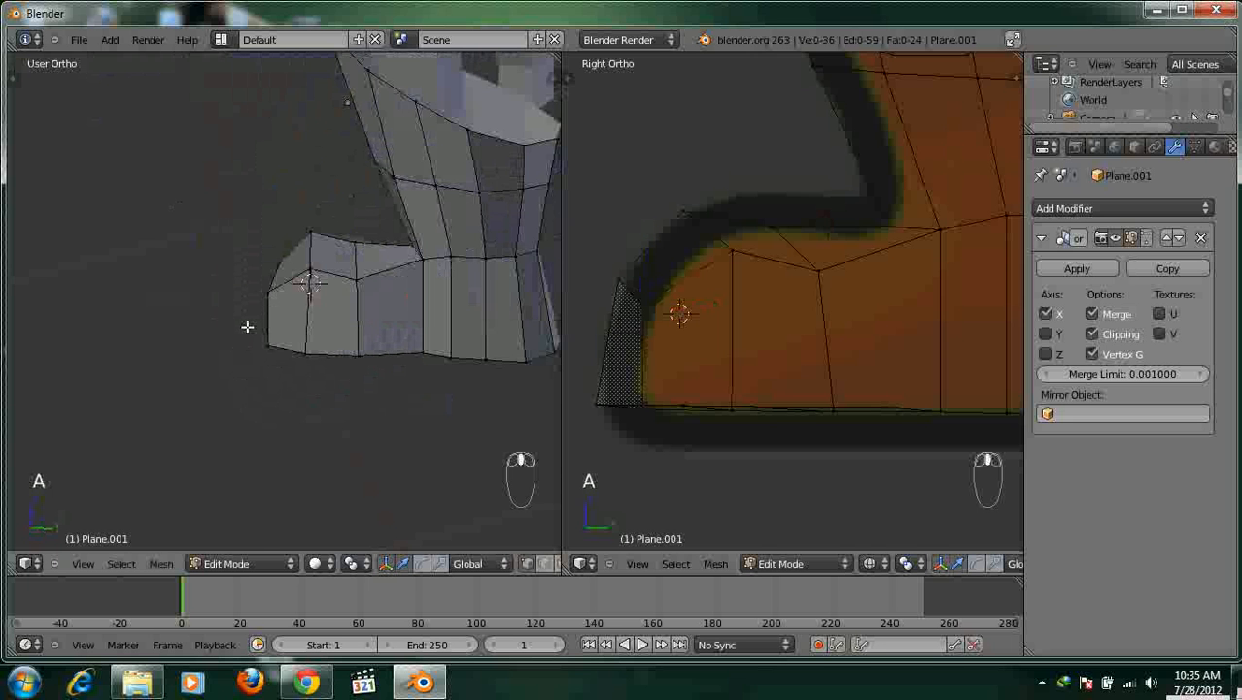
{"action": "key", "text": "KP_1"}
{"action": "scroll", "coordinate": [796, 358], "scroll_direction": "down", "scroll_amount": 5}
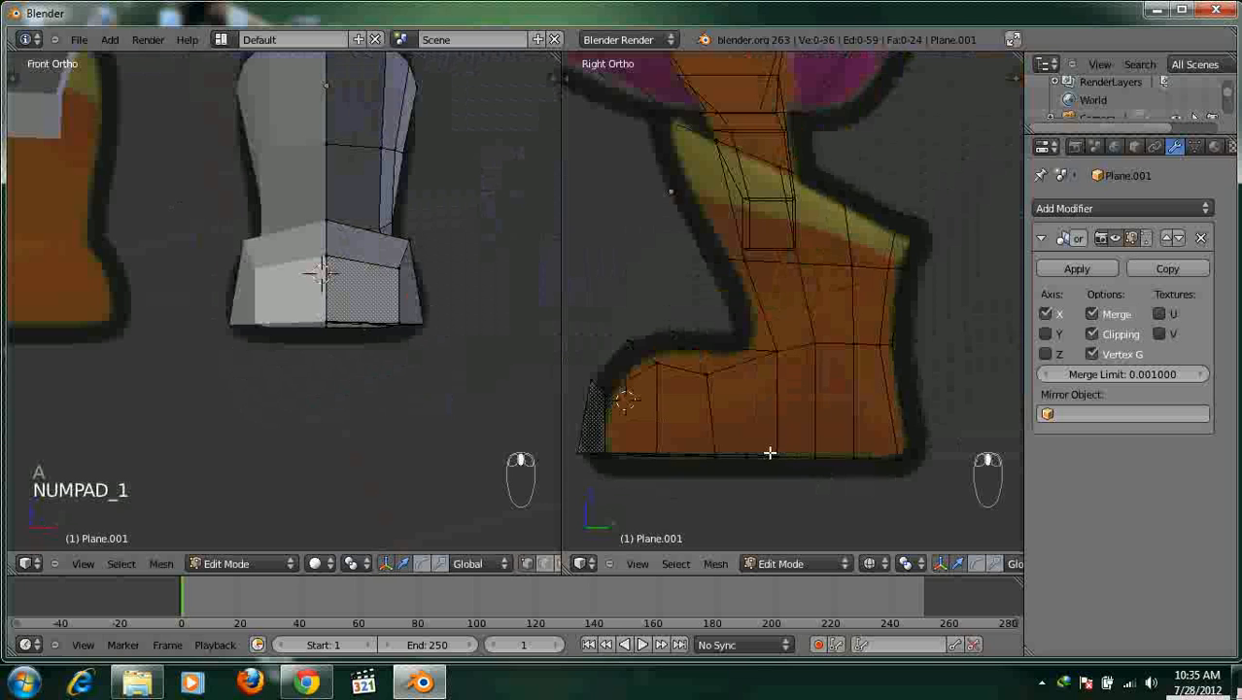
Add an edge loop around the foot's base, slide it down close to the sole, and leave edit mode.
{"action": "key", "text": "ctrl+r"}
{"action": "left_click", "coordinate": [642, 449]}
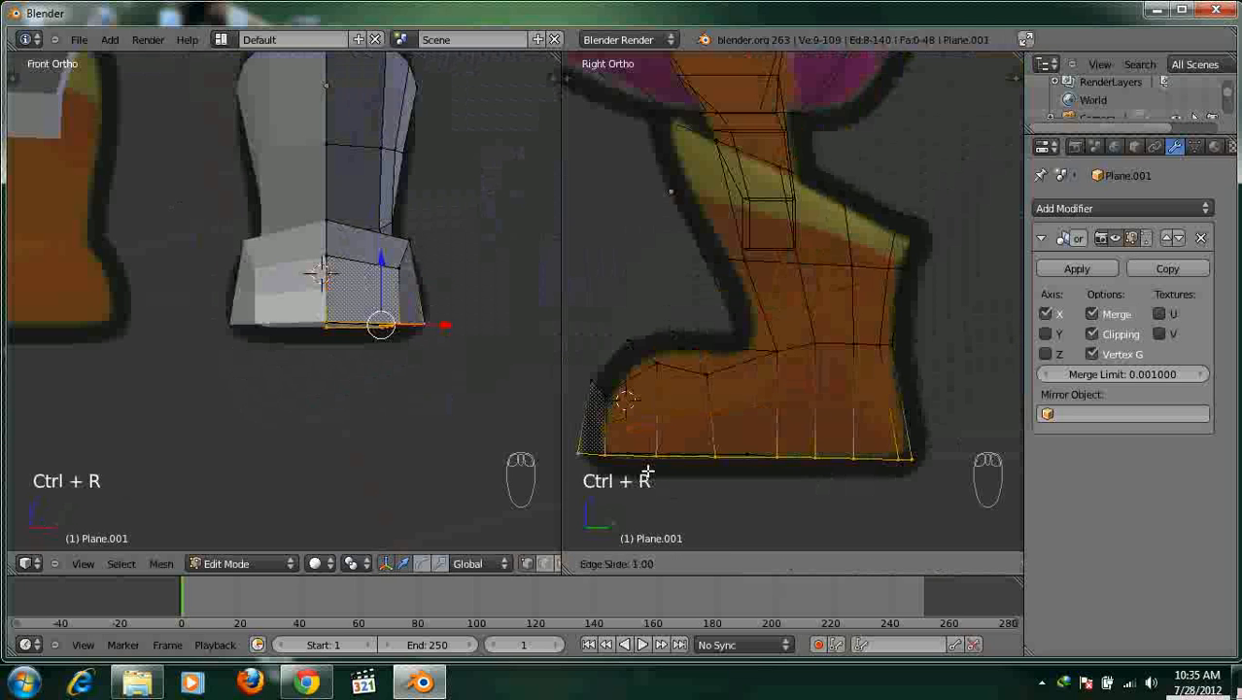
{"action": "left_click", "coordinate": [653, 455]}
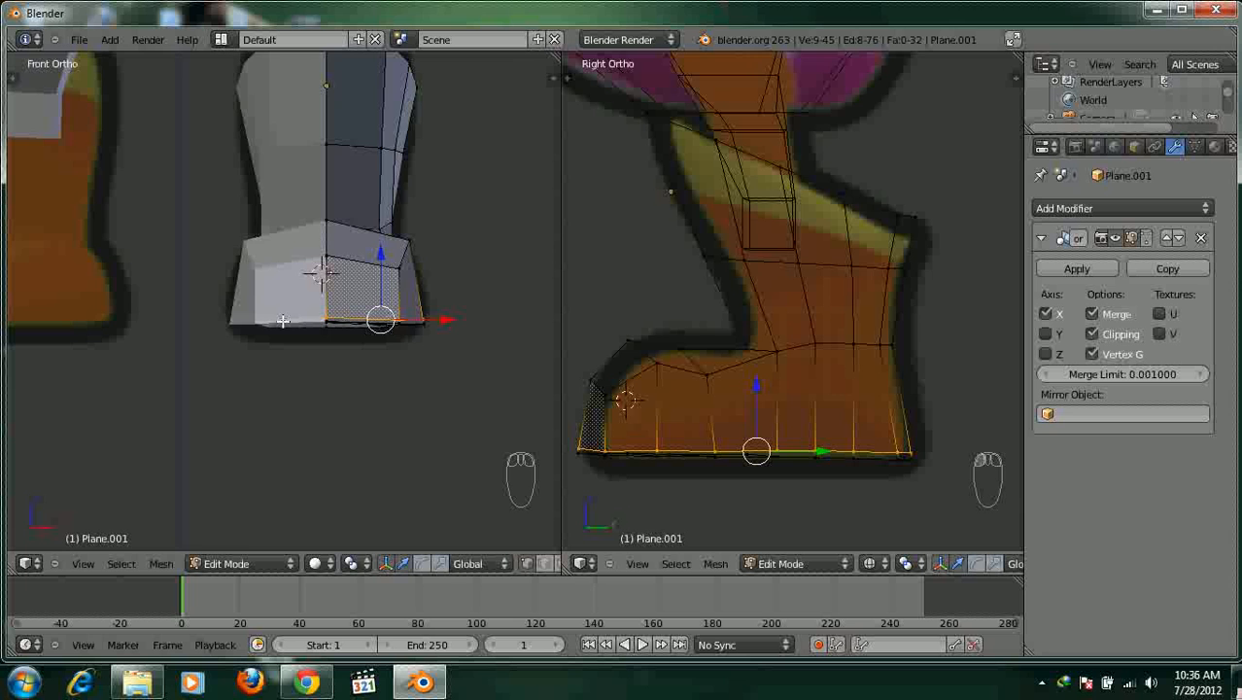
{"action": "middle_click_drag", "start_coordinate": [276, 309], "coordinate": [289, 361], "text": "shift"}
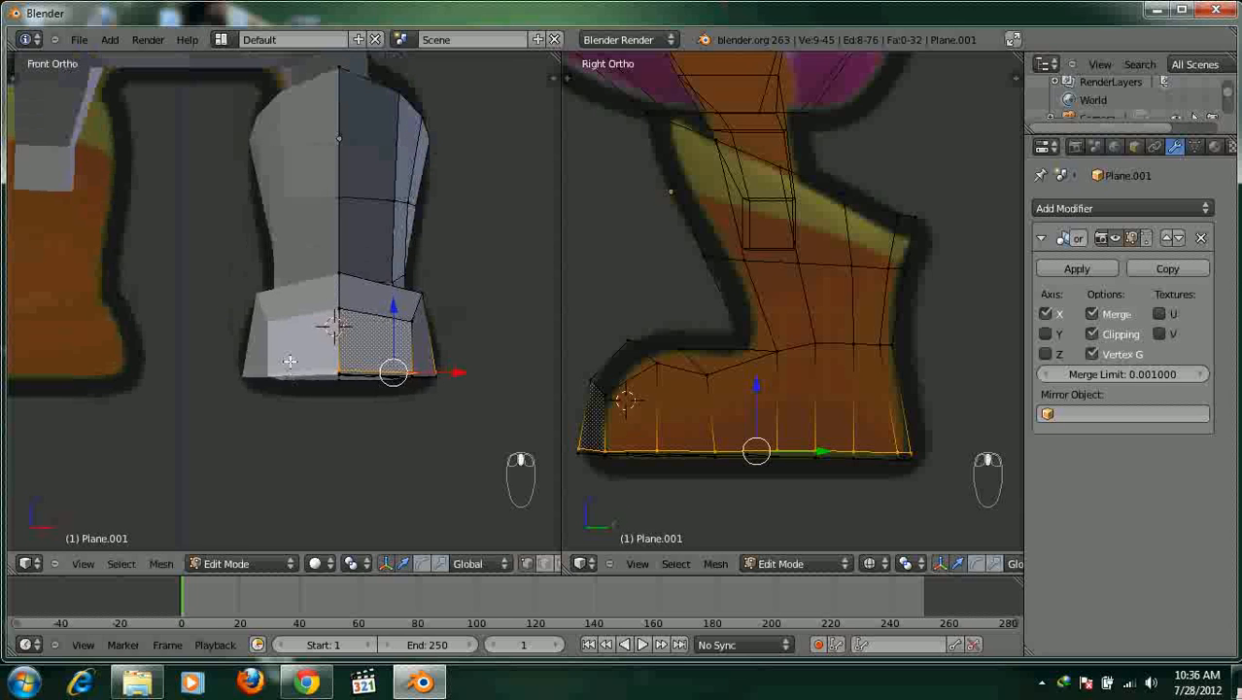
{"action": "key", "text": "a"}
{"action": "scroll", "coordinate": [390, 314], "scroll_direction": "down", "scroll_amount": 5}
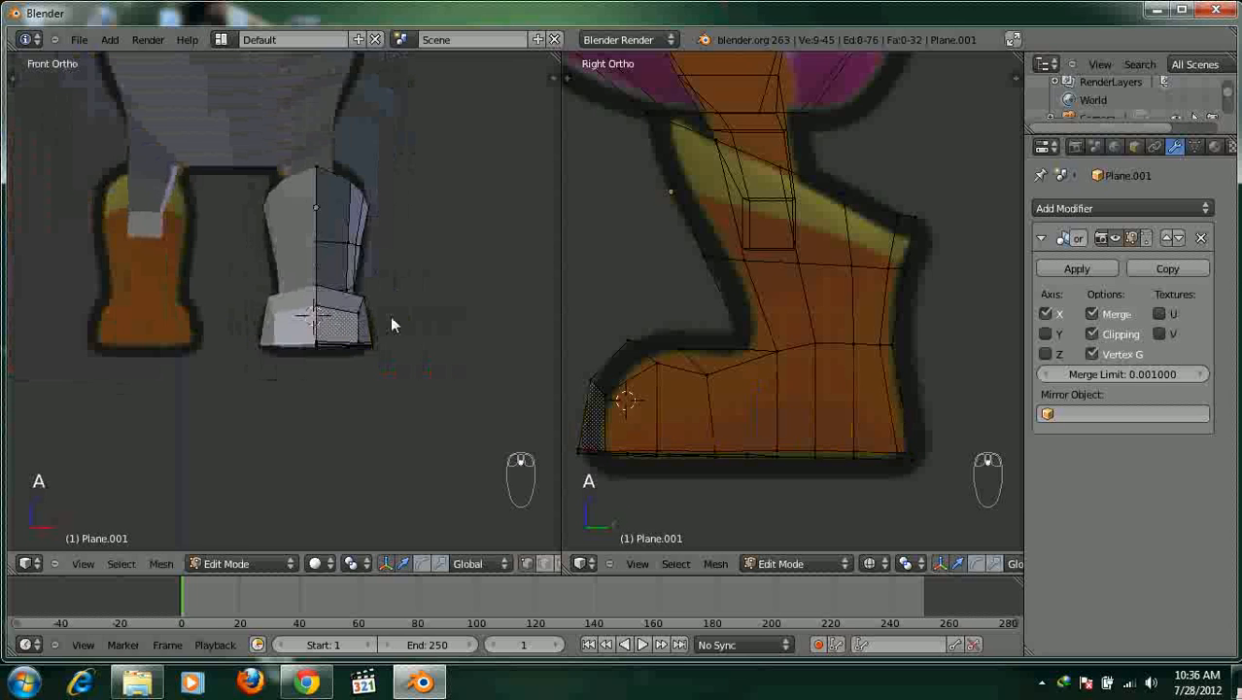
{"action": "key", "text": "Tab"}
{"action": "scroll", "coordinate": [350, 340], "scroll_direction": "down", "scroll_amount": 3}
{"action": "middle_click_drag", "start_coordinate": [321, 369], "coordinate": [172, 348]}
{"action": "scroll", "coordinate": [185, 346], "scroll_direction": "up", "scroll_amount": 4}
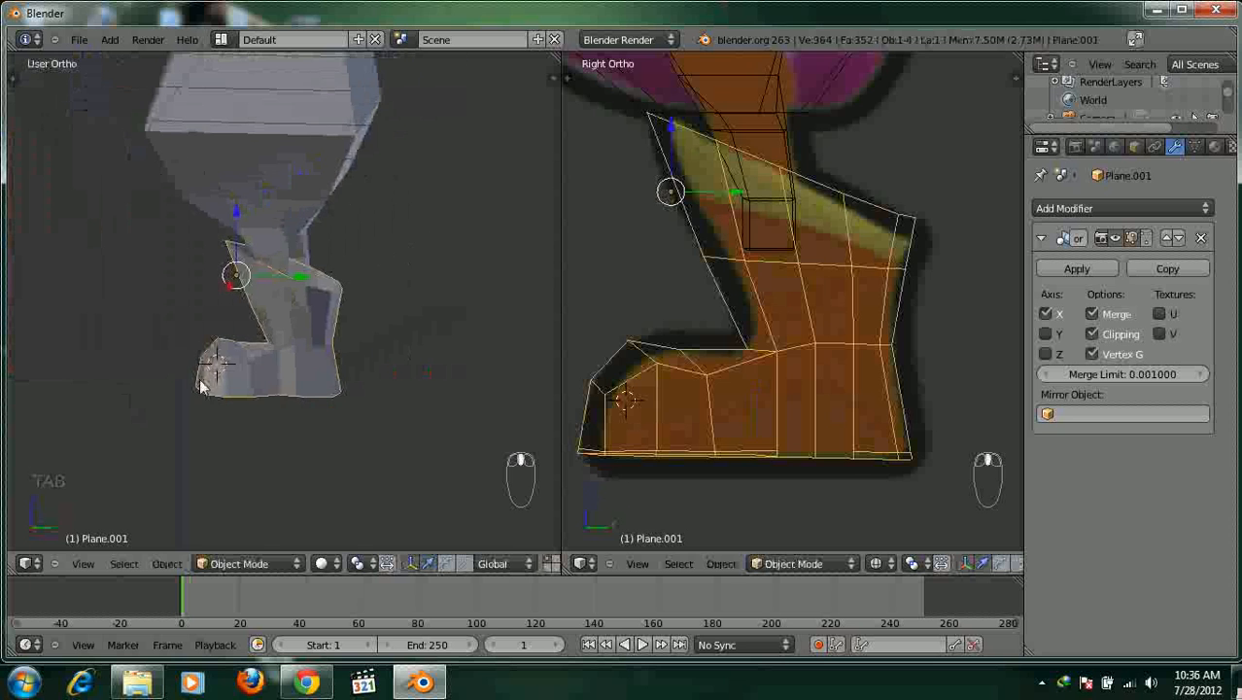
{"action": "key", "text": "a"}
{"action": "scroll", "coordinate": [281, 389], "scroll_direction": "up", "scroll_amount": 2}
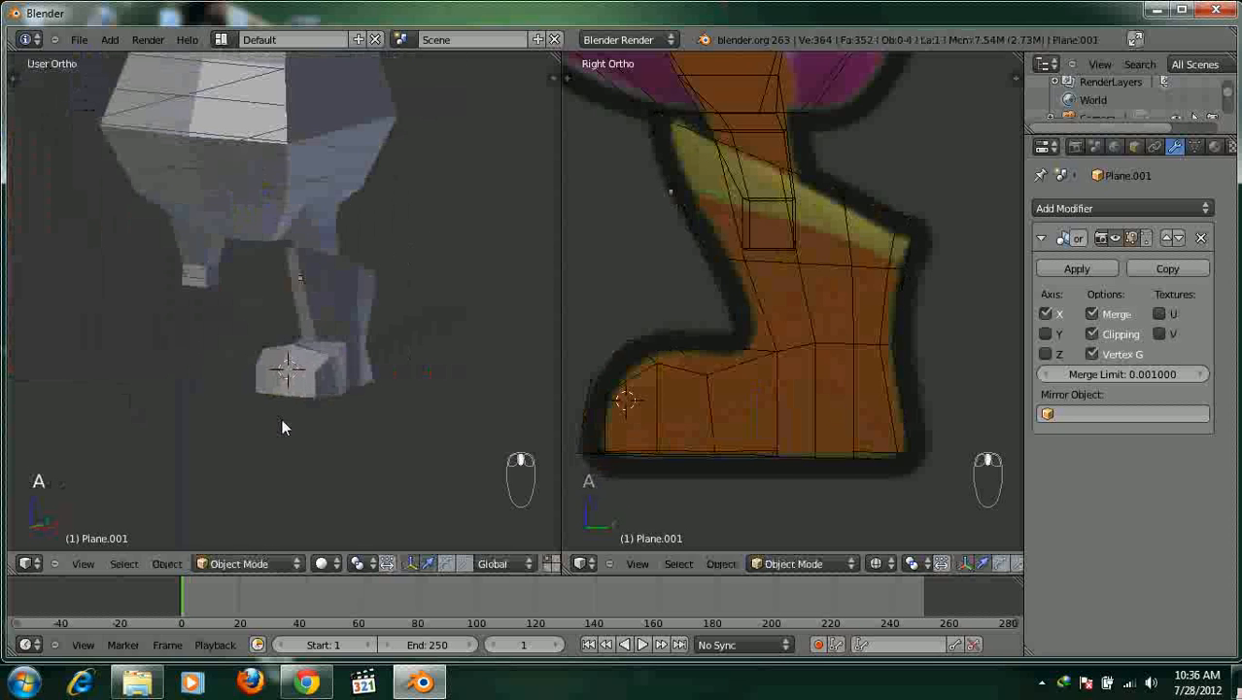
Duplicate the lower leg and foot along X and place the copy over the character's other leg in the front view.
{"action": "key", "text": "KP_1"}
{"action": "right_click", "coordinate": [250, 299]}
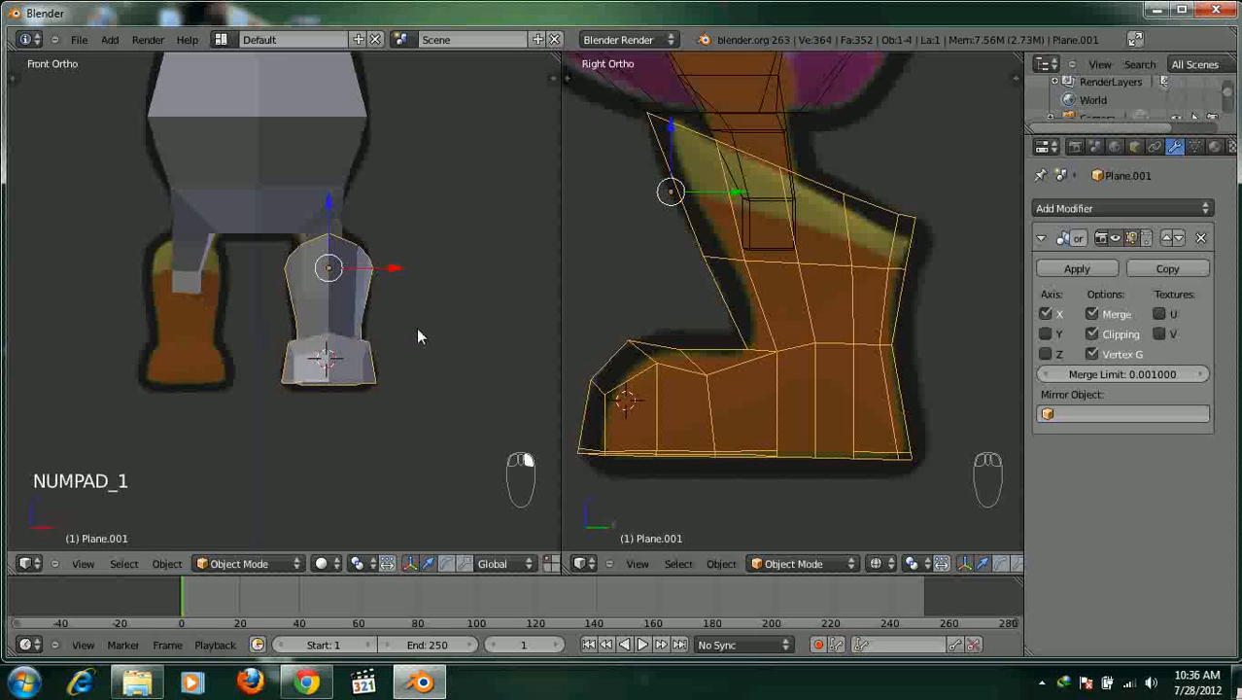
{"action": "key", "text": "shift+d"}
{"action": "key", "text": "x"}
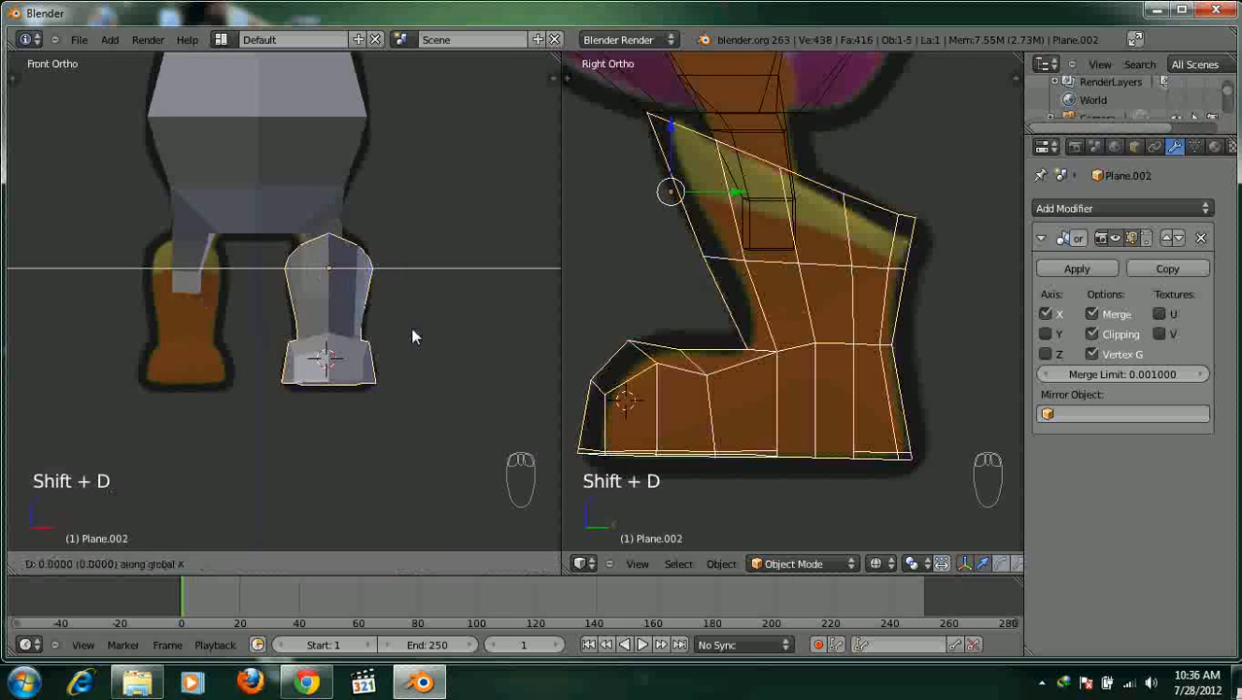
{"action": "left_click", "coordinate": [273, 326]}
{"action": "middle_click_drag", "start_coordinate": [298, 335], "coordinate": [392, 373], "text": "shift"}
{"action": "key", "text": "a"}
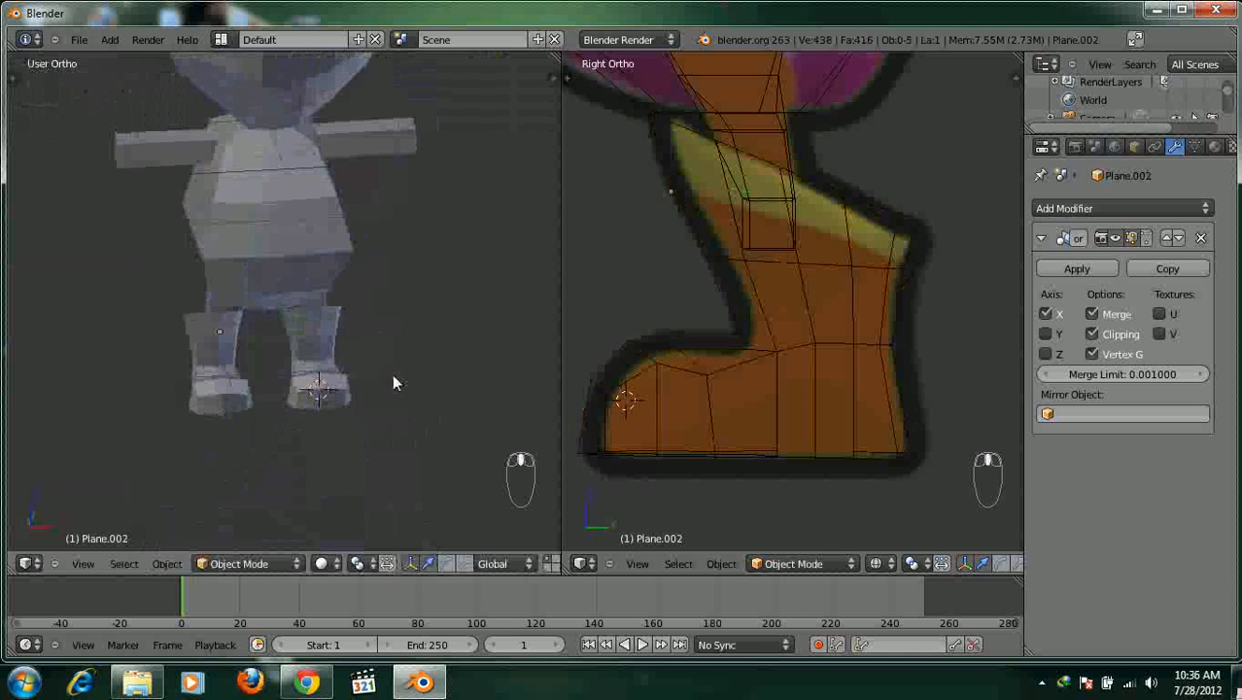
Place the 3D cursor at the wrist in the front view and at the base of the neck in the side view.
{"action": "key", "text": "KP_1"}
{"action": "scroll", "coordinate": [370, 379], "scroll_direction": "down", "scroll_amount": 4}
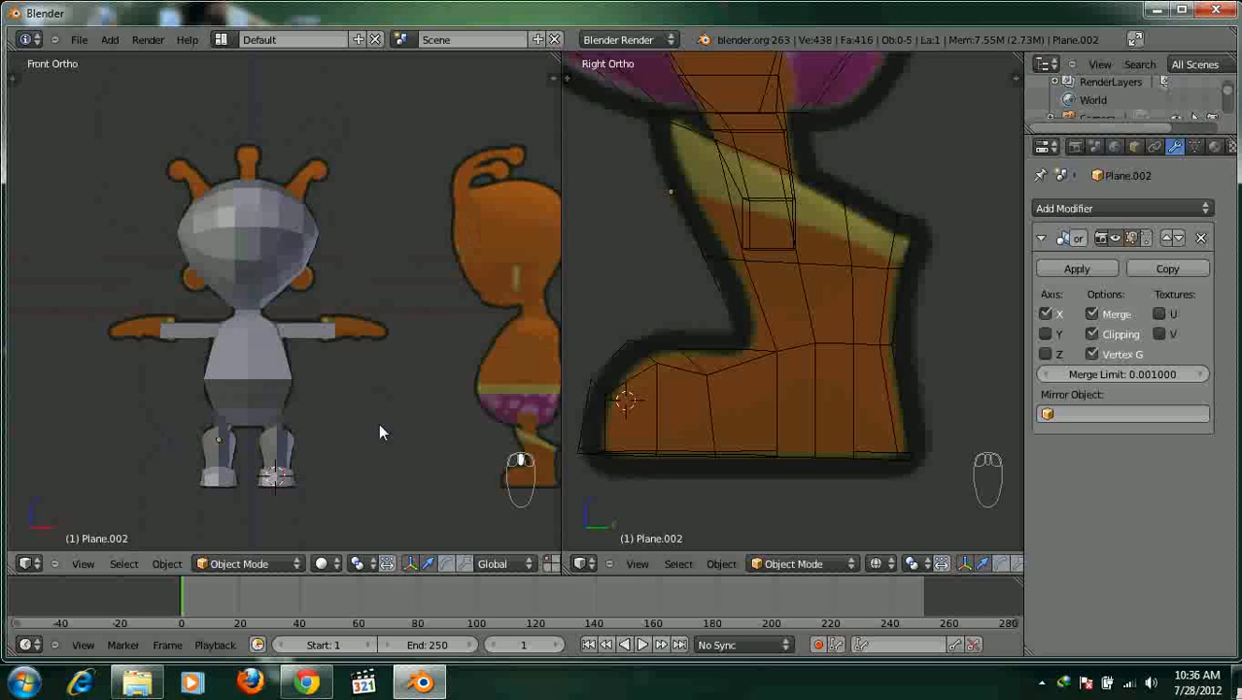
{"action": "left_click", "coordinate": [328, 322]}
{"action": "scroll", "coordinate": [811, 210], "scroll_direction": "down", "scroll_amount": 5}
{"action": "middle_click_drag", "start_coordinate": [810, 223], "coordinate": [811, 336], "text": "shift"}
{"action": "scroll", "coordinate": [817, 324], "scroll_direction": "up", "scroll_amount": 2}
{"action": "left_click", "coordinate": [782, 191]}
{"action": "scroll", "coordinate": [457, 290], "scroll_direction": "up", "scroll_amount": 2}
{"action": "scroll", "coordinate": [447, 309], "scroll_direction": "up", "scroll_amount": 3}
{"action": "scroll", "coordinate": [388, 322], "scroll_direction": "up", "scroll_amount": 1}
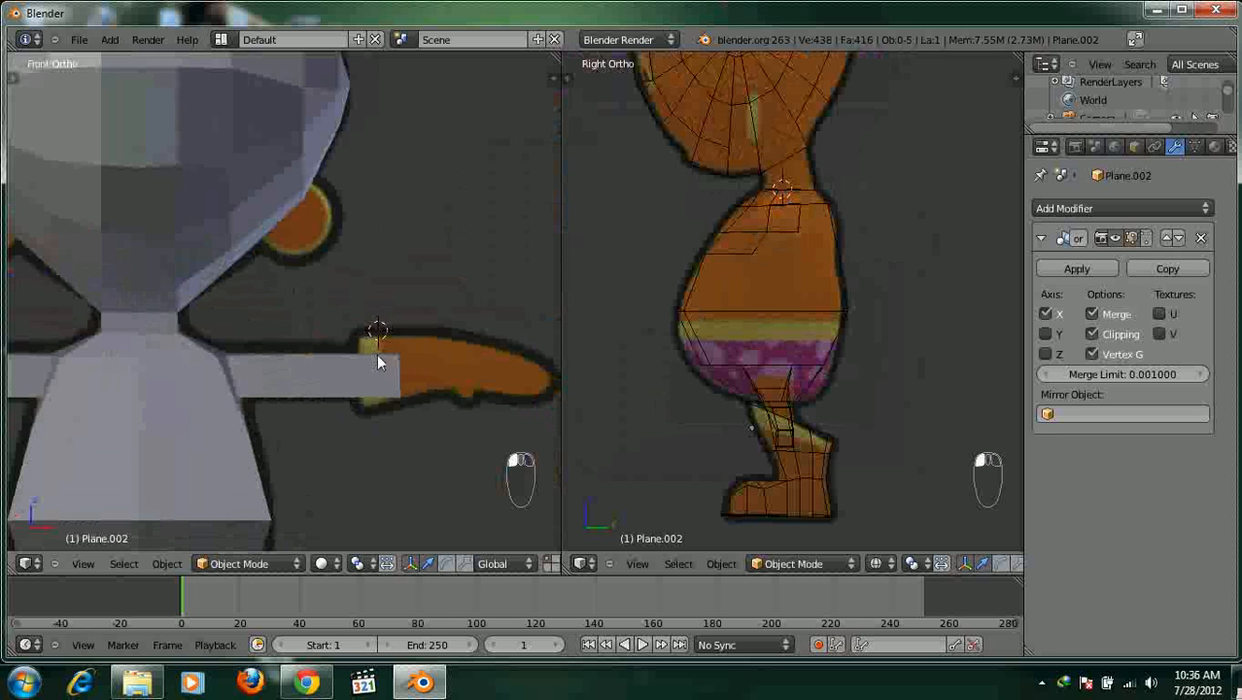
Add a cube mesh at the 3D cursor and scale it down to somewhat larger than the wrist.
{"action": "scroll", "coordinate": [388, 309], "scroll_direction": "down", "scroll_amount": 4, "text": "shift"}
{"action": "key", "text": "shift+a"}
{"action": "mouse_move", "coordinate": [393, 318]}
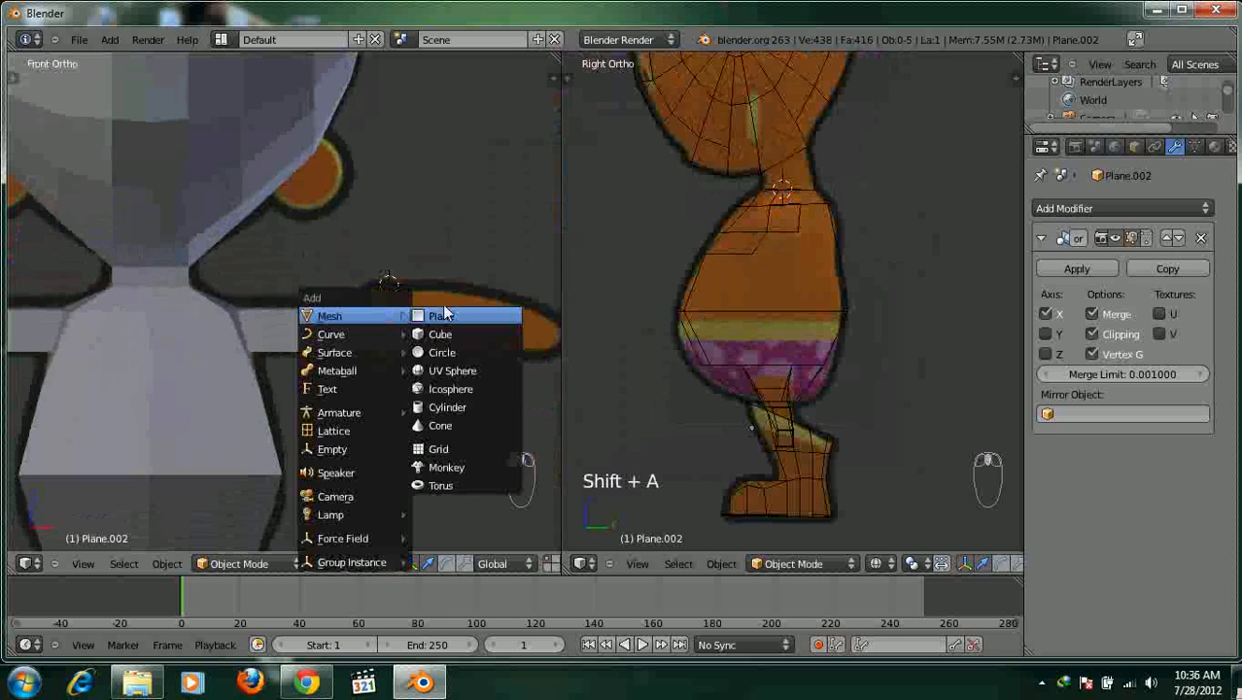
{"action": "left_click", "coordinate": [443, 338]}
{"action": "scroll", "coordinate": [448, 329], "scroll_direction": "down", "scroll_amount": 4}
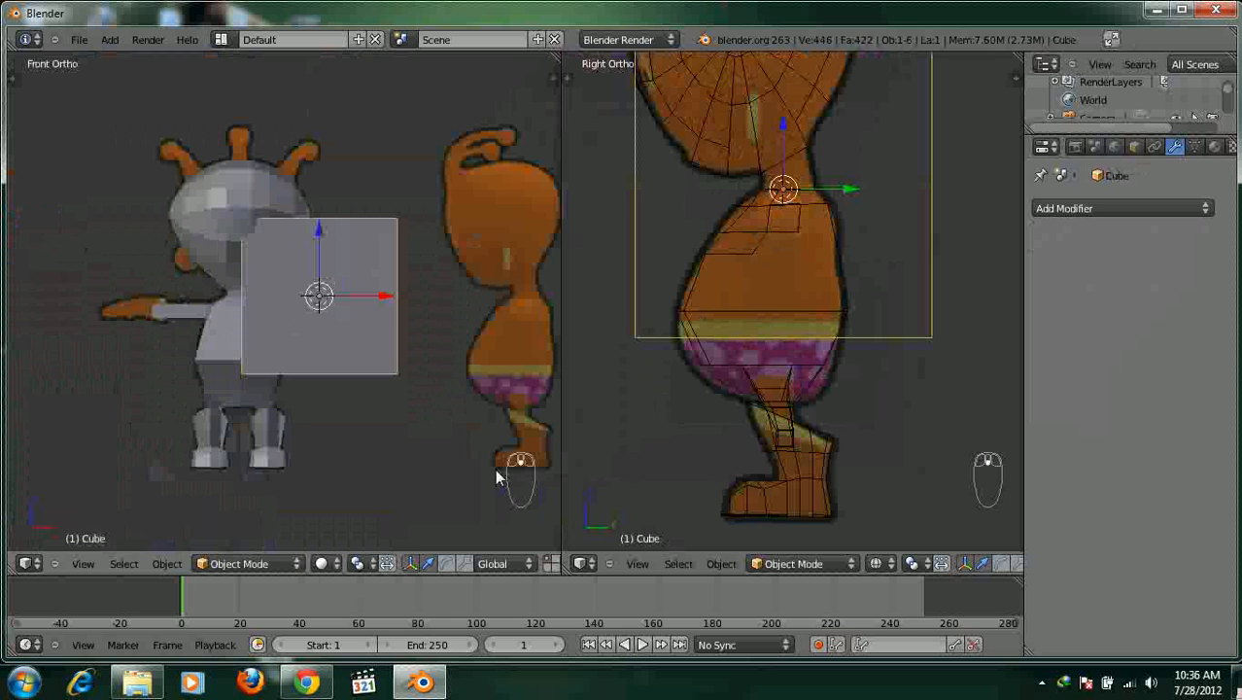
{"action": "key", "text": "s"}
{"action": "left_click", "coordinate": [358, 339]}
{"action": "scroll", "coordinate": [360, 338], "scroll_direction": "up", "scroll_amount": 5}
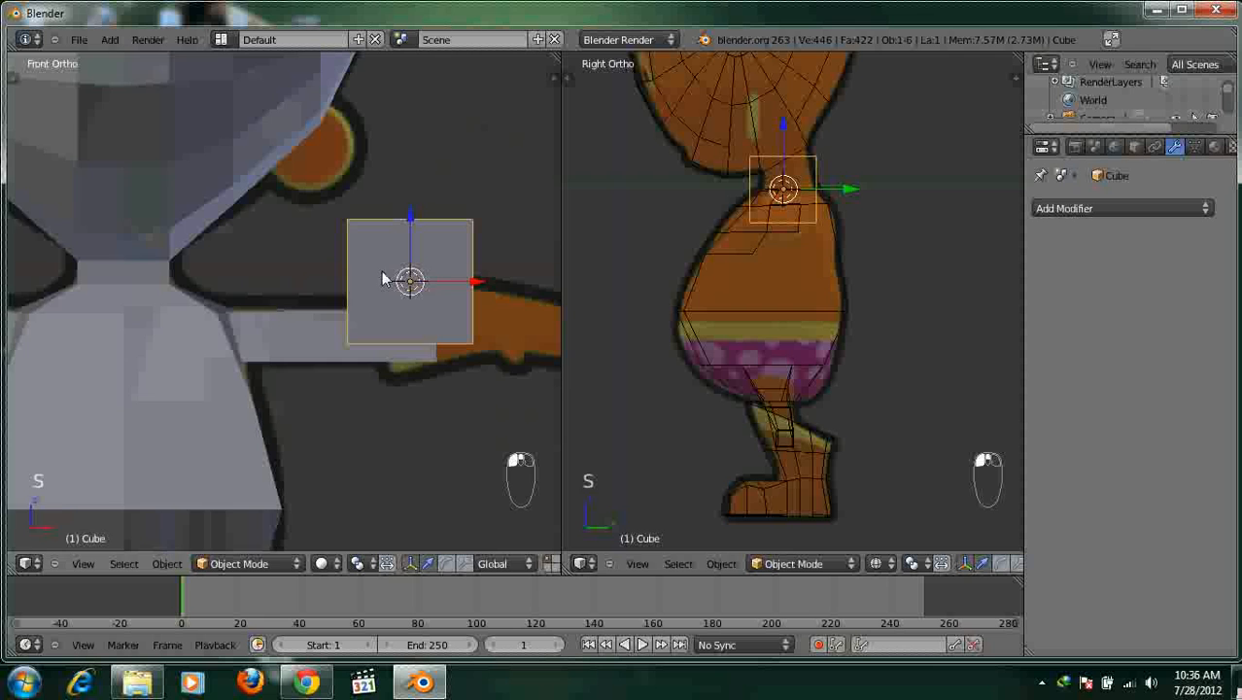
Lower the cube along Z, shrink it to the cuff's height and shift it to start at the cuff's inner edge in wireframe.
{"action": "key", "text": "g"}
{"action": "key", "text": "z"}
{"action": "left_click", "coordinate": [439, 281]}
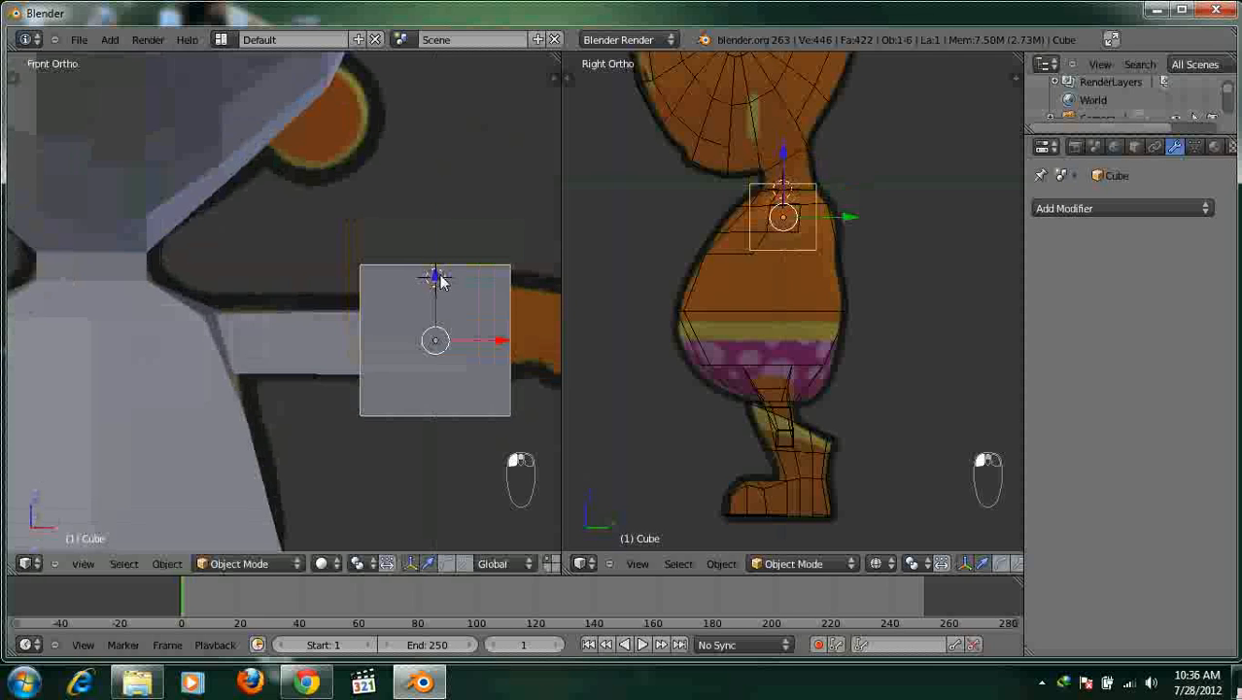
{"action": "key", "text": "z"}
{"action": "middle_click_drag", "start_coordinate": [390, 304], "coordinate": [301, 285], "text": "shift"}
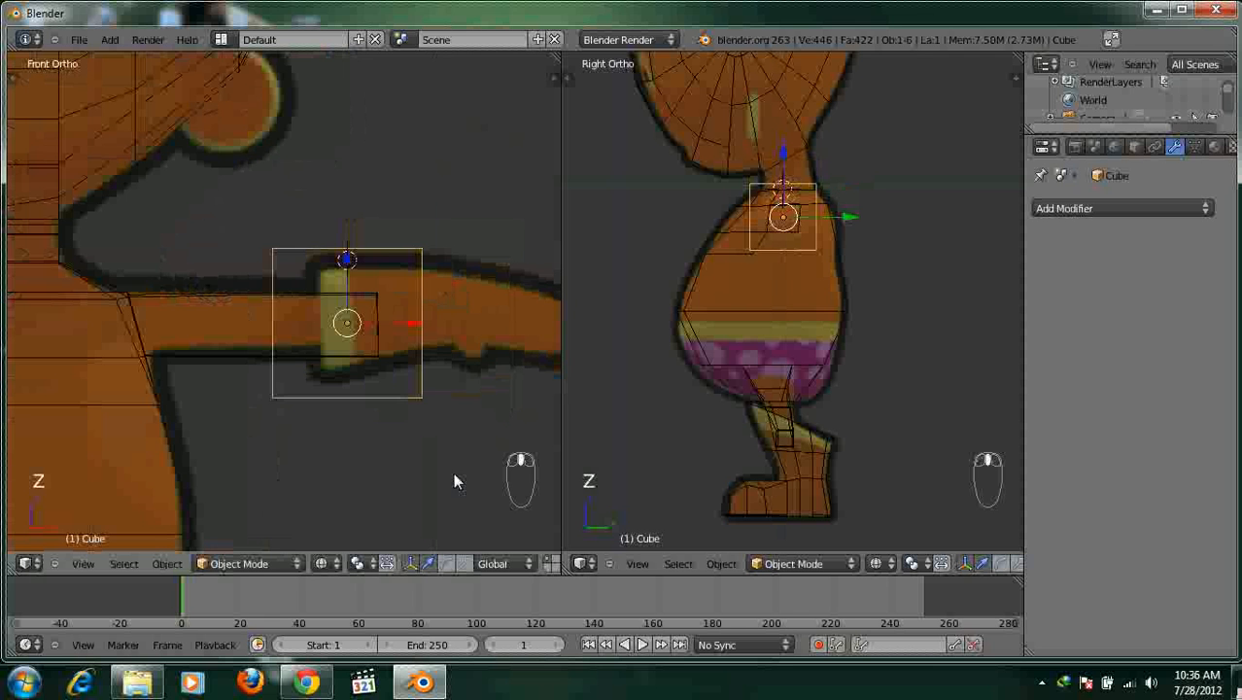
{"action": "key", "text": "s"}
{"action": "left_click", "coordinate": [406, 334]}
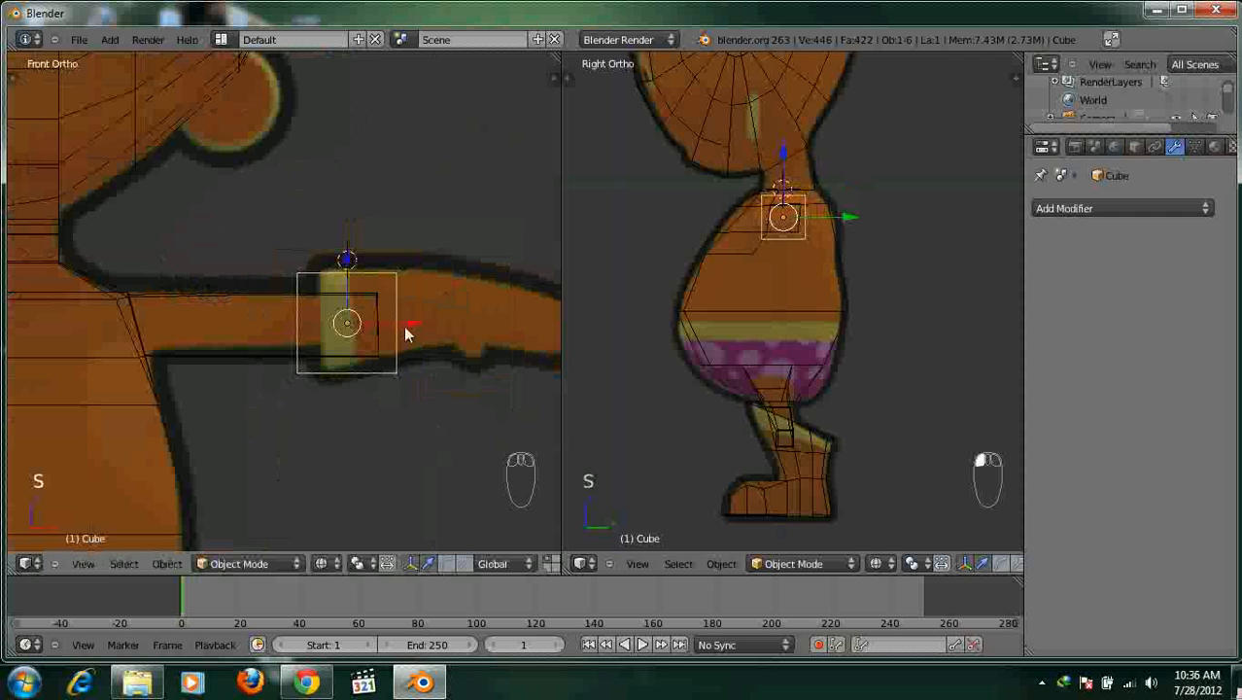
{"action": "key", "text": "g"}
{"action": "left_click", "coordinate": [424, 332]}
Subdivide the whole cube once in edit mode.
{"action": "key", "text": "Tab"}
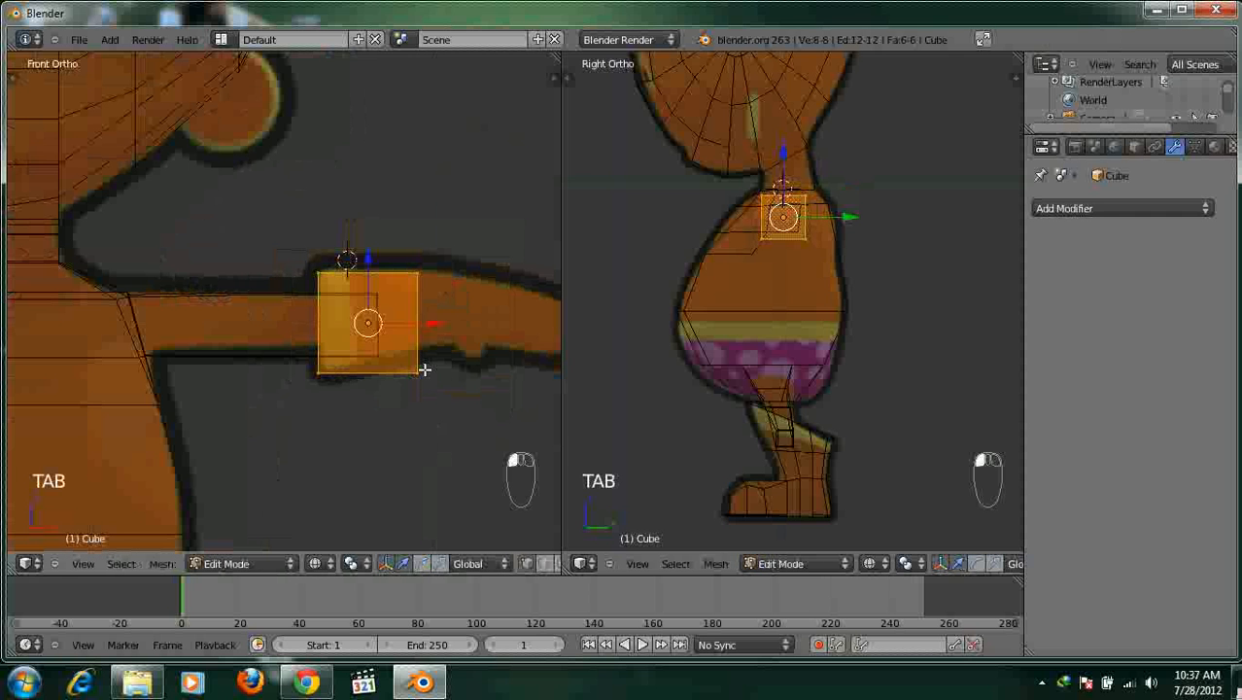
{"action": "key", "text": "w"}
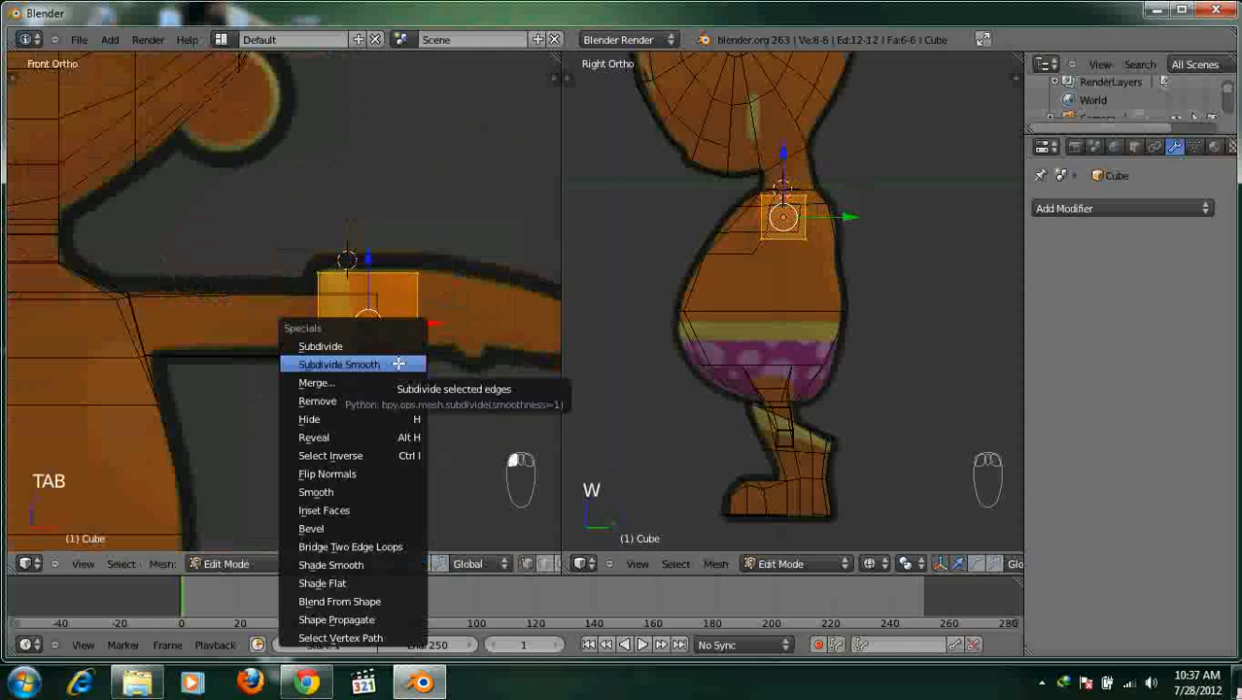
{"action": "key", "text": "a"}
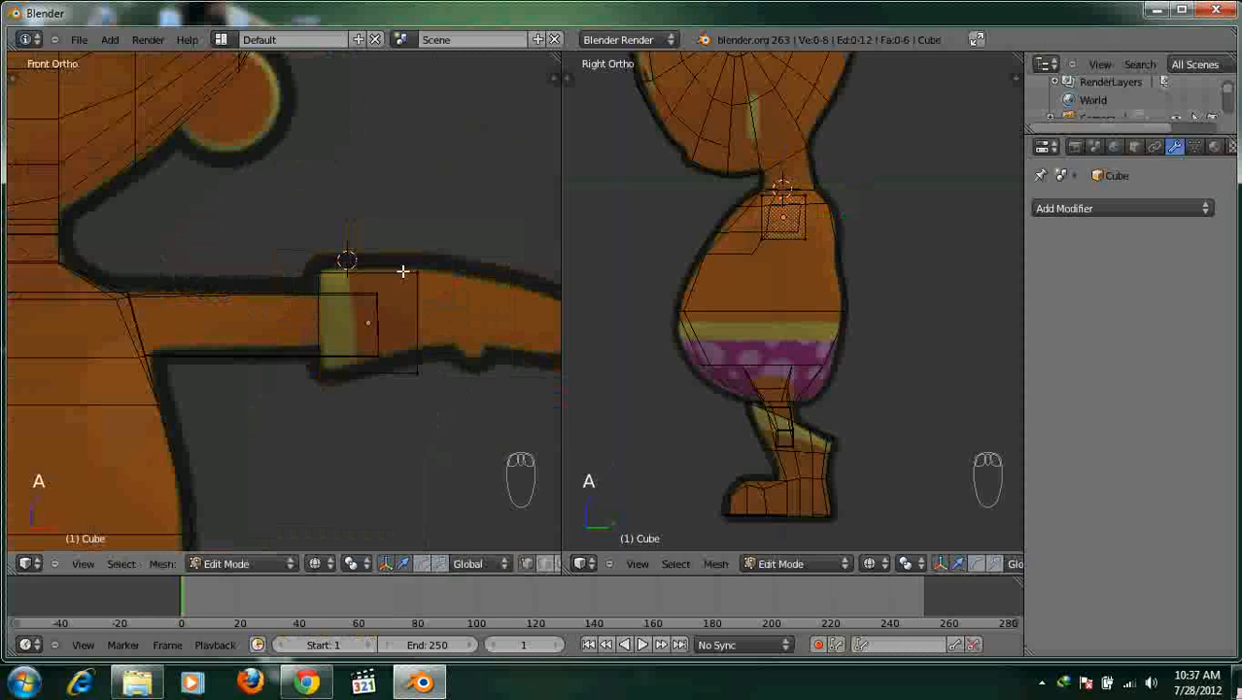
{"action": "key", "text": "a"}
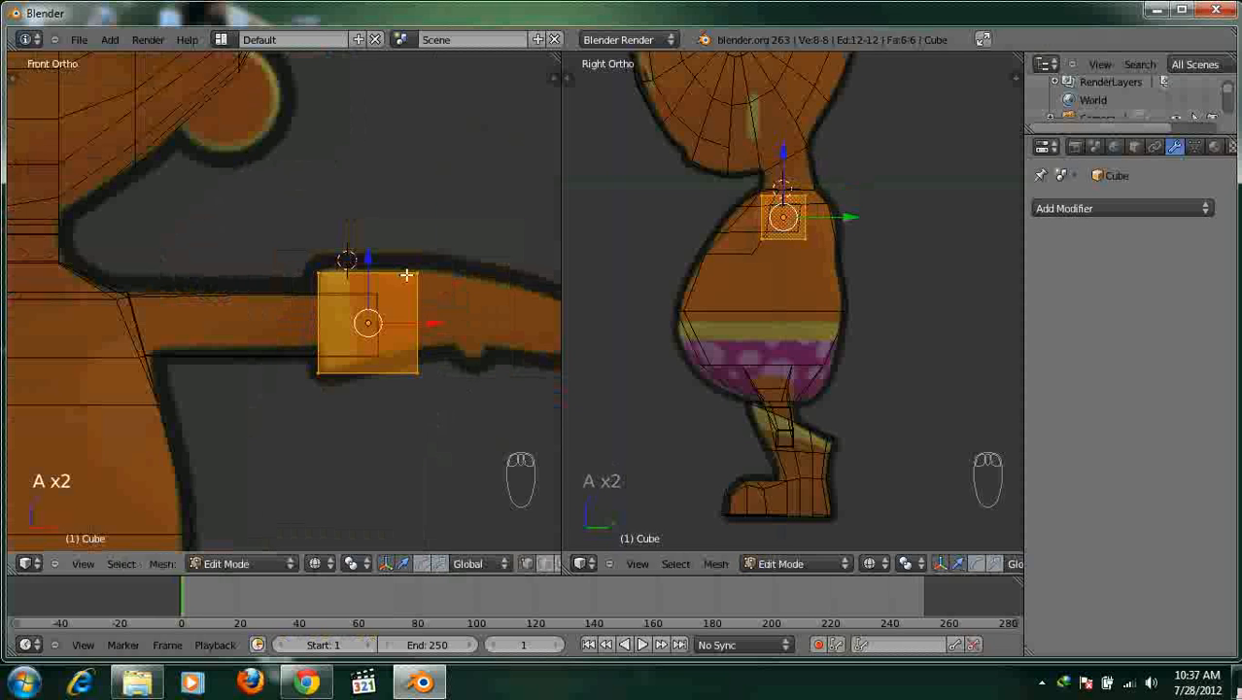
{"action": "key", "text": "w"}
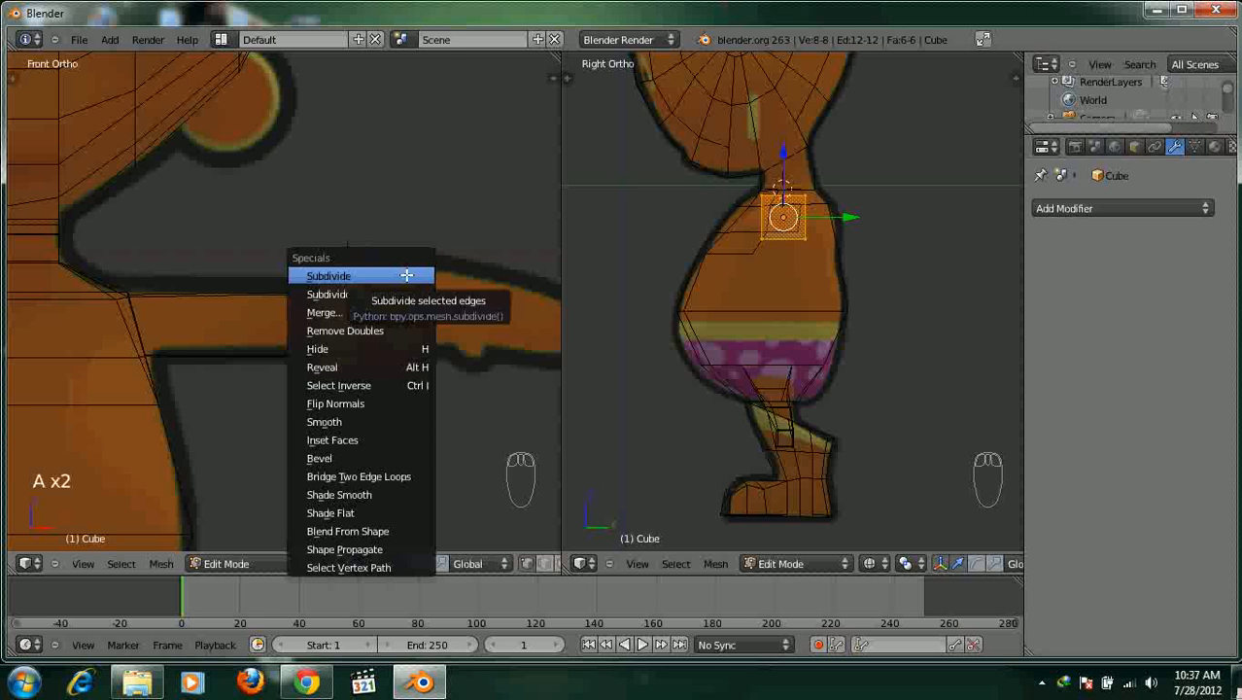
{"action": "left_click", "coordinate": [406, 276]}
{"action": "key", "text": "z"}
{"action": "mouse_move", "coordinate": [410, 316]}
{"action": "middle_mouse_down"}
{"action": "mouse_move", "coordinate": [356, 381]}
{"action": "mouse_move", "coordinate": [337, 211]}
{"action": "middle_mouse_up"}
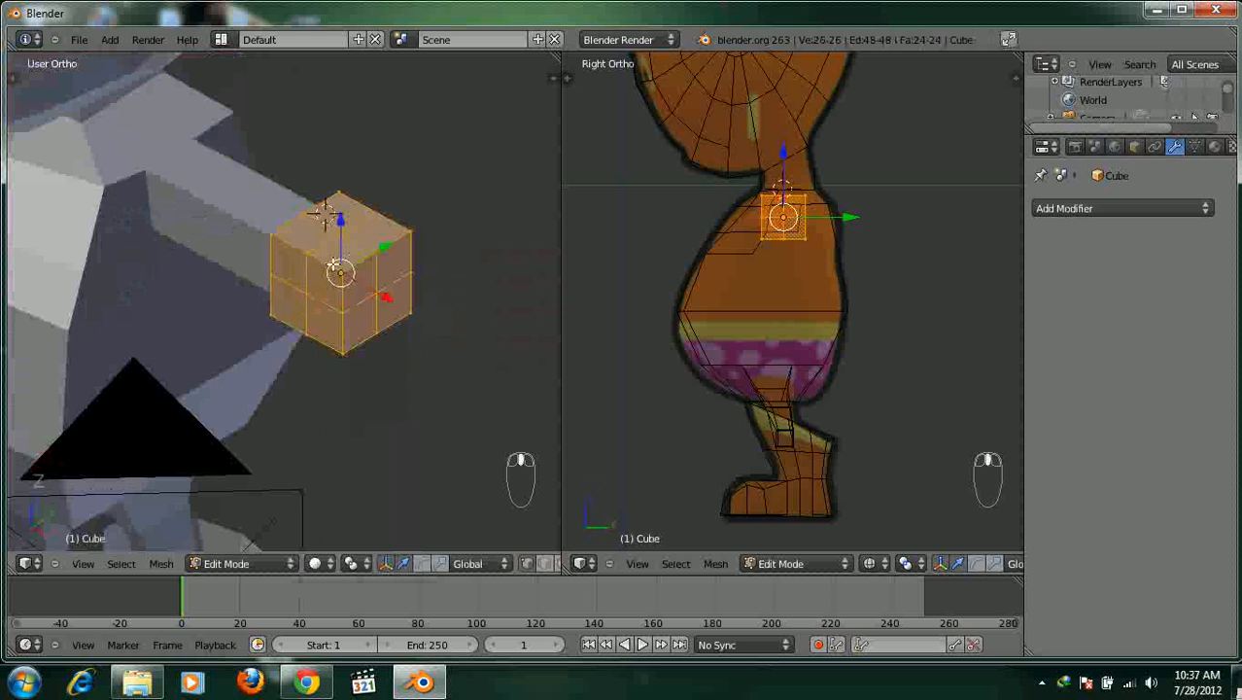
{"action": "mouse_move", "coordinate": [384, 255]}
{"action": "middle_mouse_down"}
{"action": "mouse_move", "coordinate": [371, 293]}
{"action": "mouse_move", "coordinate": [398, 257]}
{"action": "middle_mouse_up"}
{"action": "key", "text": "KP_1"}
{"action": "scroll", "coordinate": [400, 256], "scroll_direction": "up", "scroll_amount": 3}
{"action": "key", "text": "z"}
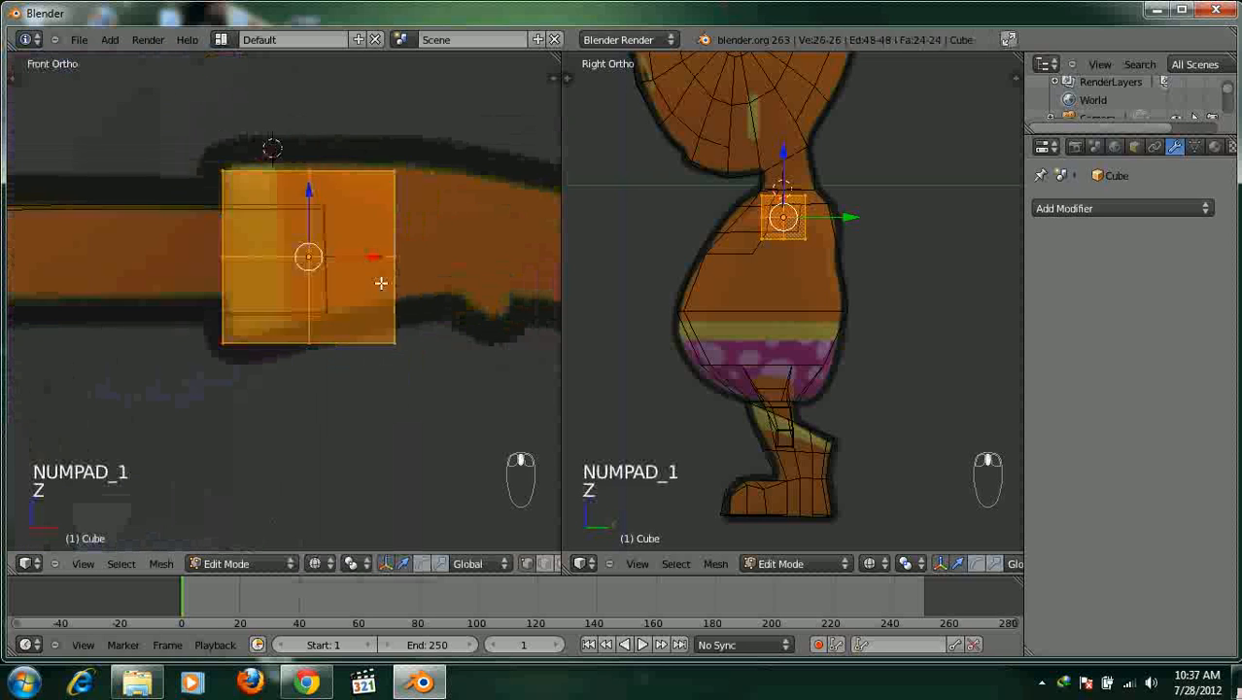
{"action": "key", "text": "a"}
{"action": "scroll", "coordinate": [419, 344], "scroll_direction": "down", "scroll_amount": 2}
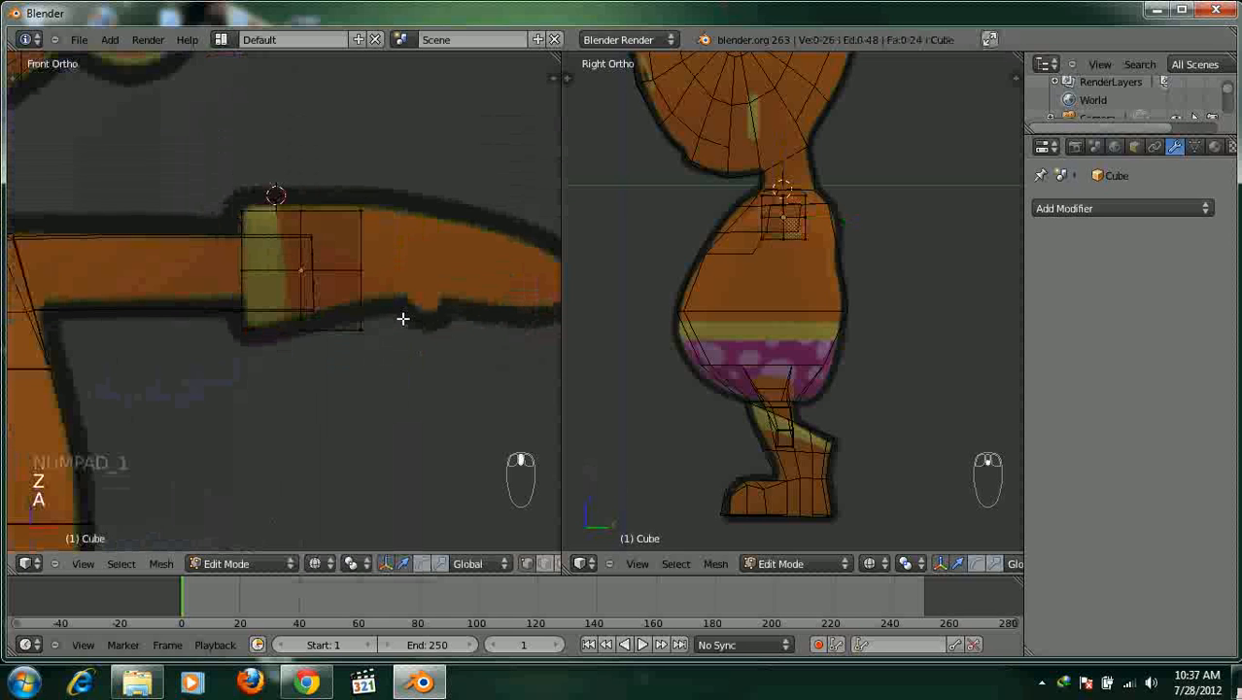
{"action": "key", "text": "b"}
{"action": "left_click_drag", "start_coordinate": [405, 347], "coordinate": [309, 213]}
{"action": "key", "text": "Tab"}
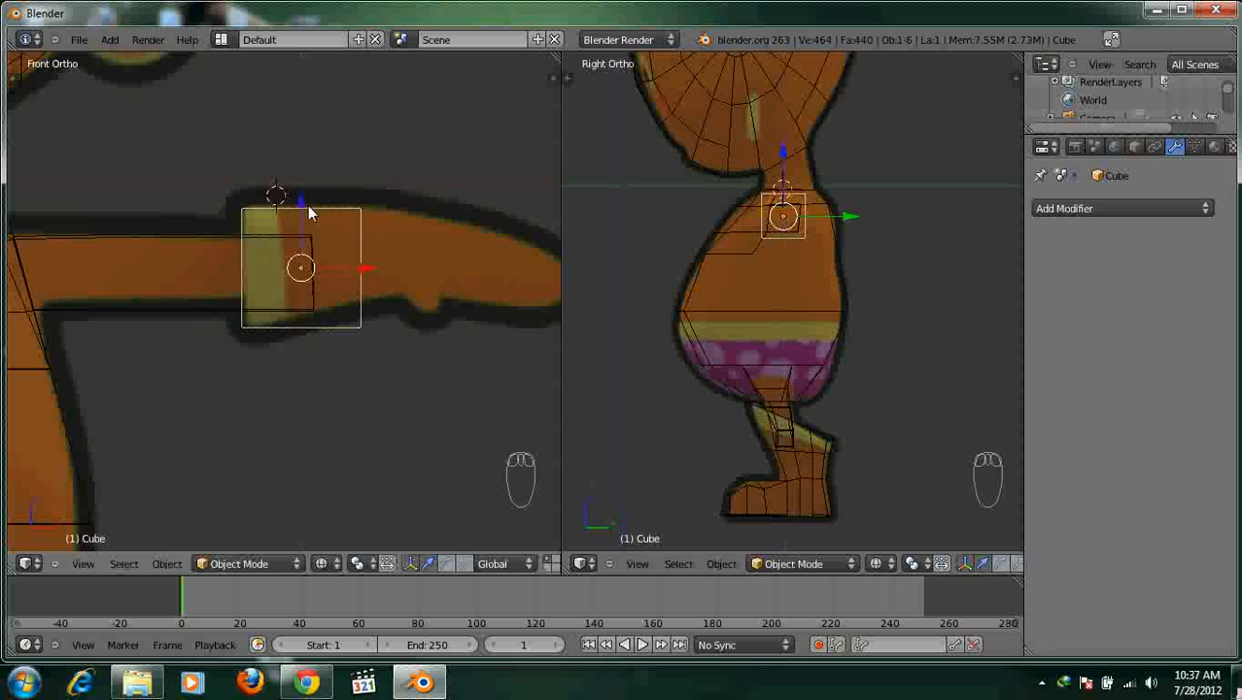
{"action": "key", "text": "Tab"}
{"action": "key", "text": "a"}
{"action": "key", "text": "a"}
In face select mode, select the four faces on the cube's hand end and scale them down in the front view.
{"action": "middle_click_drag", "start_coordinate": [416, 309], "coordinate": [323, 331]}
{"action": "key", "text": "z"}
{"action": "key", "text": "ctrl+Tab"}
{"action": "left_click", "coordinate": [346, 341]}
{"action": "right_click", "coordinate": [381, 246]}
{"action": "right_click", "coordinate": [381, 247], "text": "shift"}
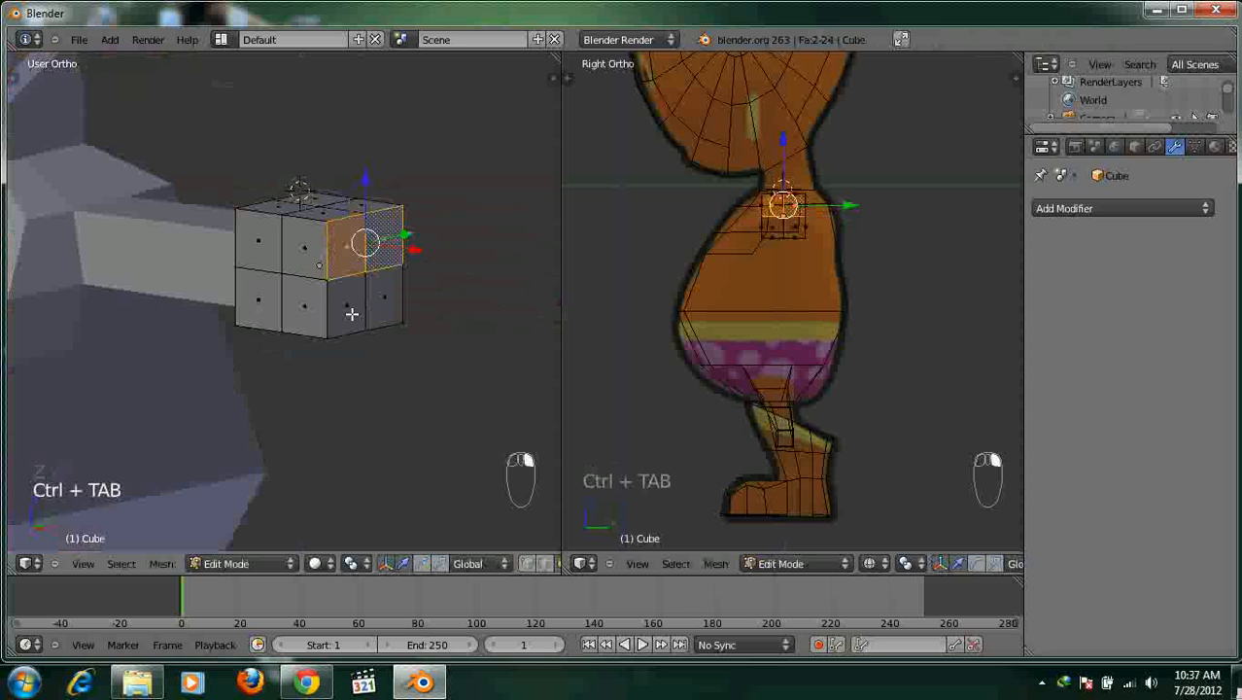
{"action": "right_click", "coordinate": [350, 309], "text": "shift"}
{"action": "right_click", "coordinate": [381, 300], "text": "shift"}
{"action": "key", "text": "KP_1"}
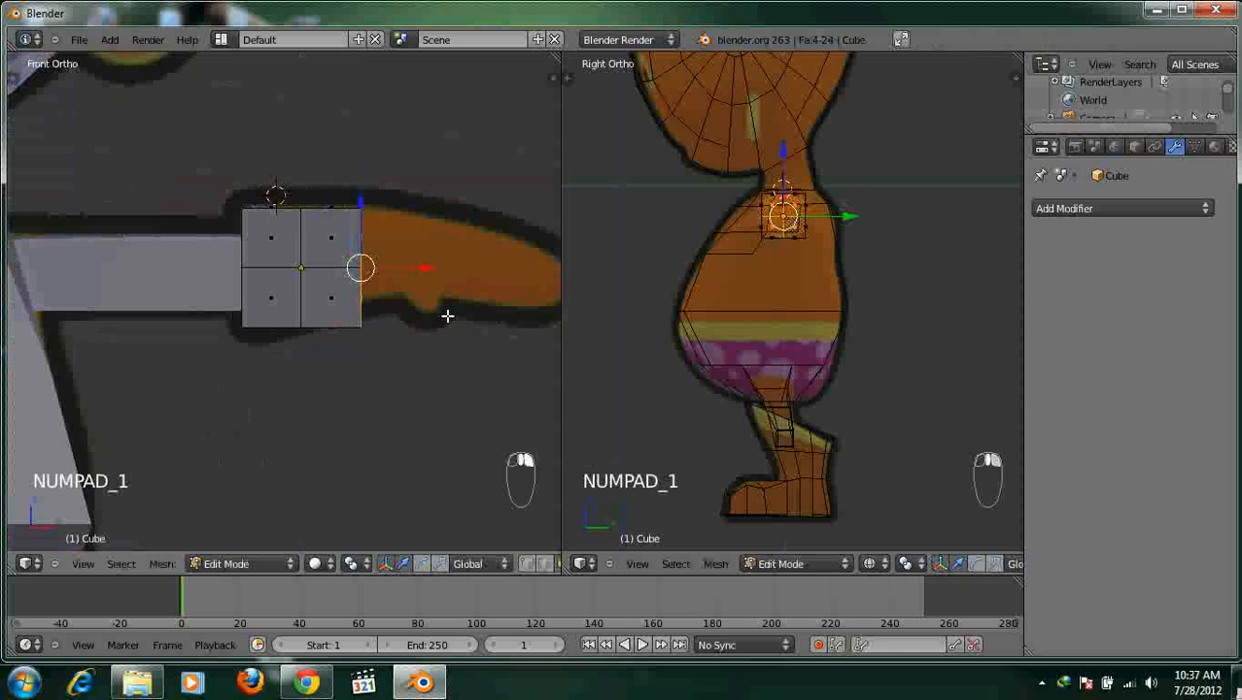
{"action": "scroll", "coordinate": [437, 331], "scroll_direction": "up", "scroll_amount": 3}
{"action": "middle_click_drag", "start_coordinate": [420, 362], "coordinate": [416, 410], "text": "shift"}
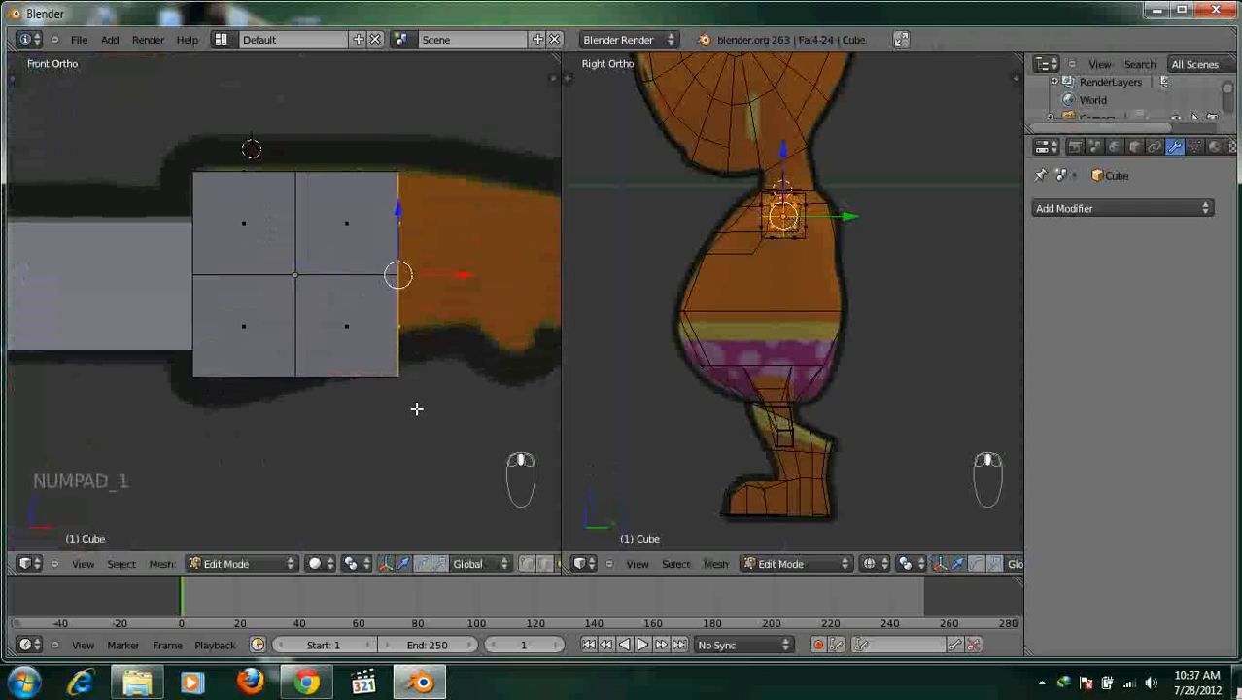
{"action": "key", "text": "s"}
{"action": "left_click", "coordinate": [397, 233]}
Raise the four end faces along Z to fit the hand's outline, checking against the reference in wireframe.
{"action": "key", "text": "g"}
{"action": "key", "text": "z"}
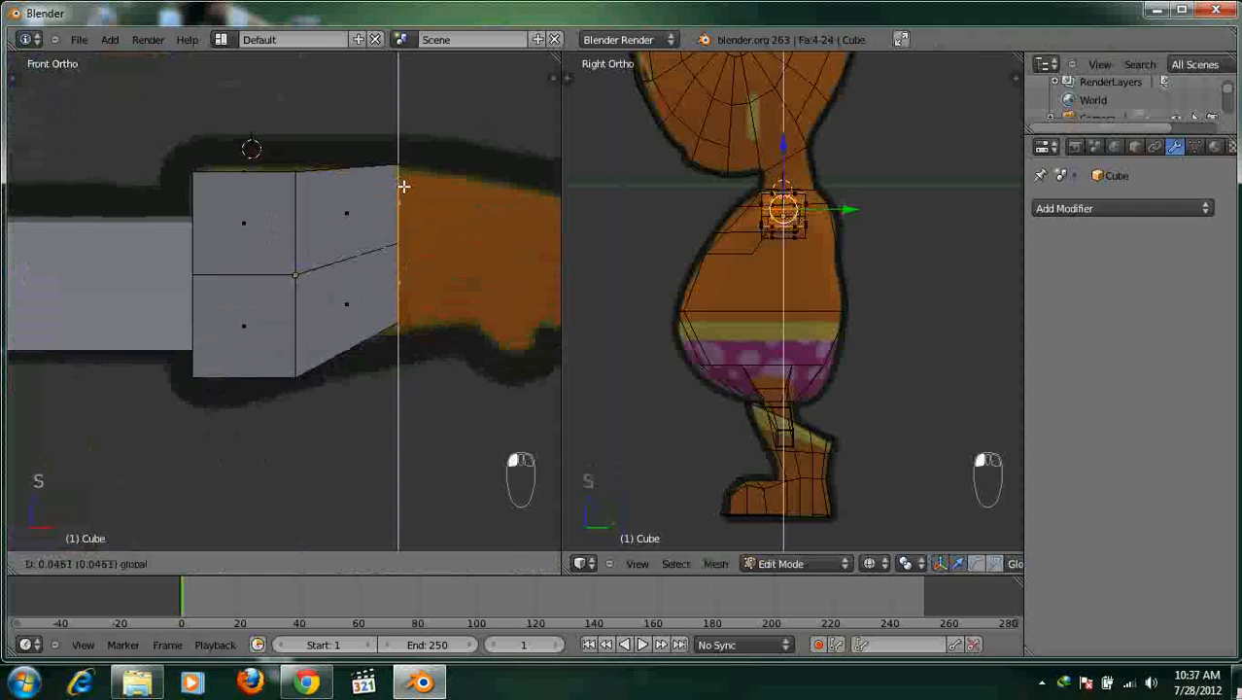
{"action": "left_click_drag", "start_coordinate": [404, 185], "coordinate": [407, 201]}
{"action": "key", "text": "z"}
{"action": "middle_click_drag", "start_coordinate": [409, 221], "coordinate": [401, 181], "text": "shift"}
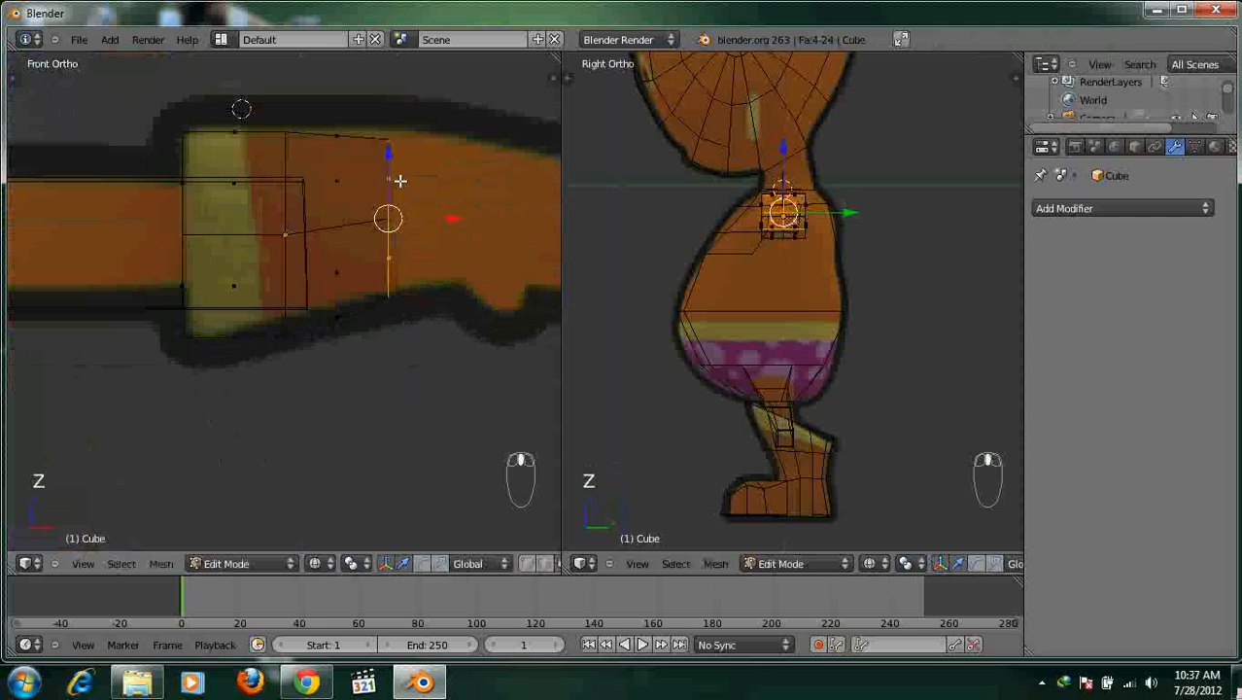
{"action": "left_click_drag", "start_coordinate": [390, 164], "coordinate": [393, 163]}
Extrude the four end faces outward along the hand to just past the thumb bump in the front view.
{"action": "middle_click_drag", "start_coordinate": [438, 248], "coordinate": [318, 262], "text": "shift"}
{"action": "key", "text": "ctrl+Tab"}
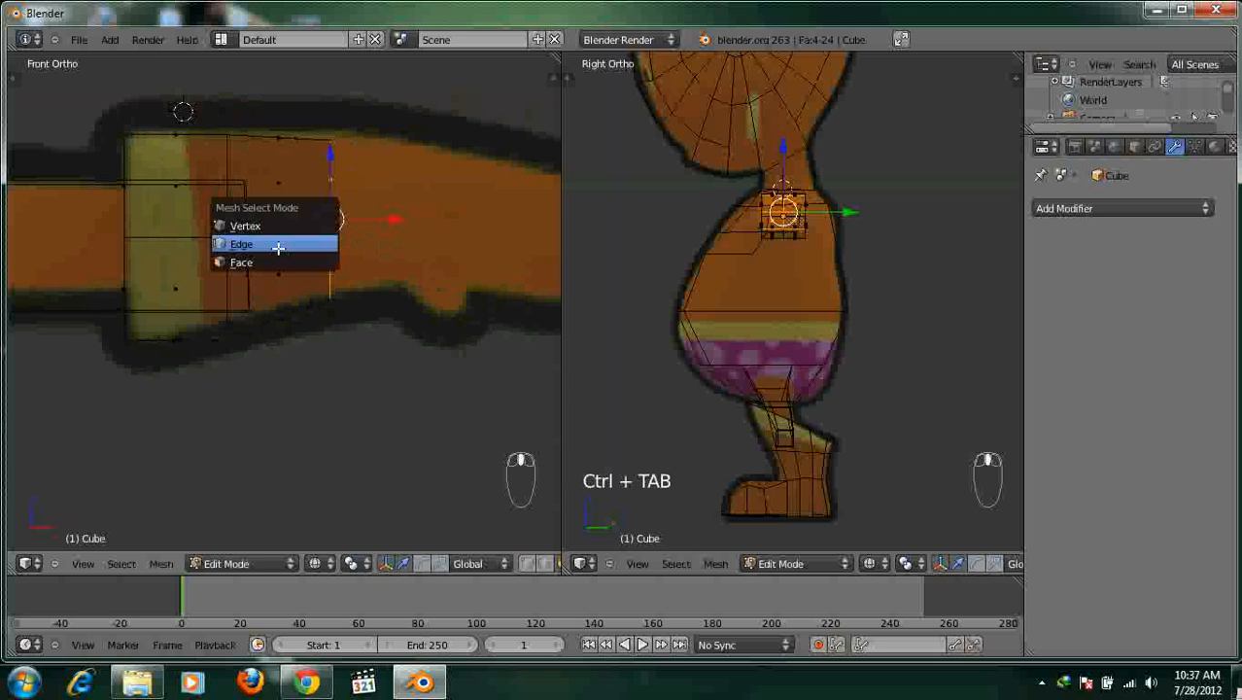
{"action": "left_click", "coordinate": [276, 243]}
{"action": "middle_click_drag", "start_coordinate": [430, 311], "coordinate": [339, 230], "text": "shift"}
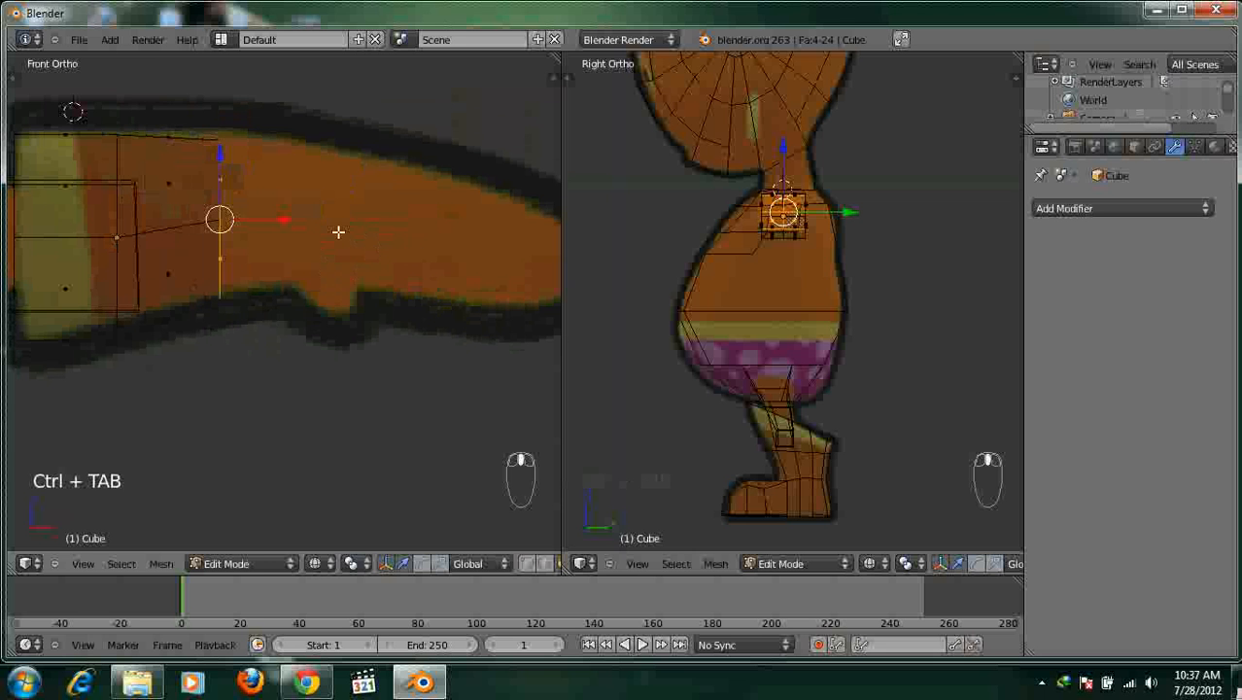
{"action": "key", "text": "e"}
{"action": "left_click", "coordinate": [484, 240]}
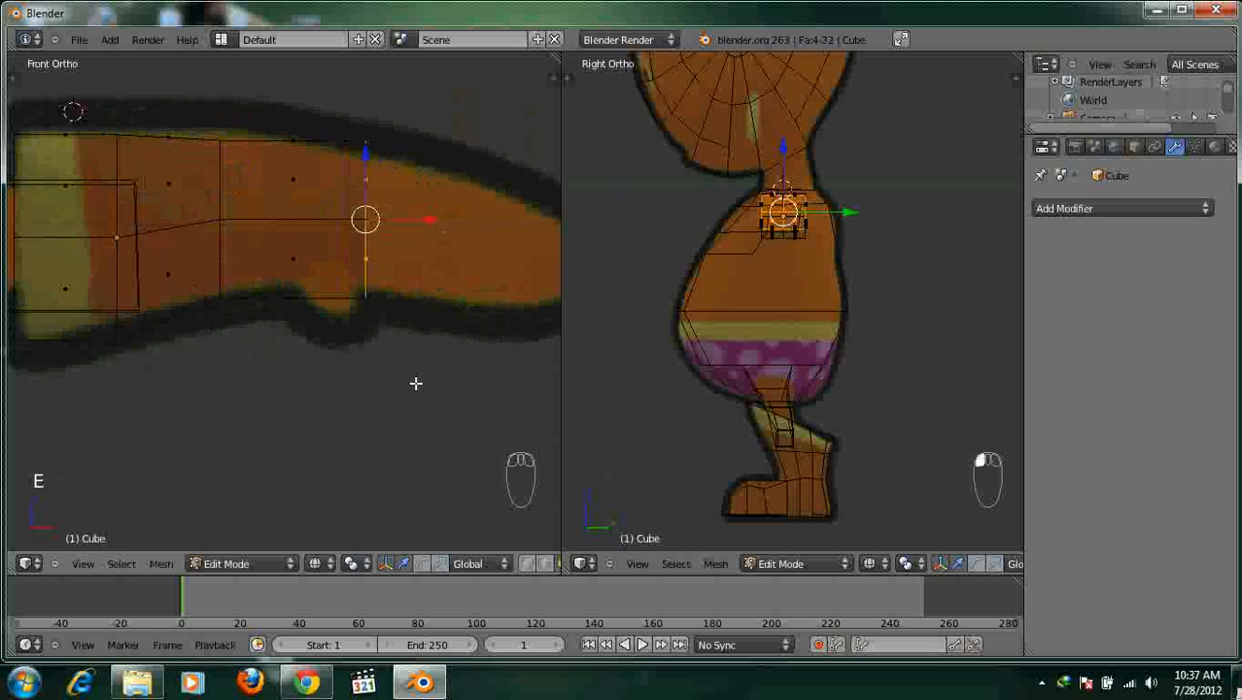
Scale the extruded end along Z, move it farther out along X and lower it along Z to match the hand's outline.
{"action": "key", "text": "s"}
{"action": "key", "text": "z"}
{"action": "left_click", "coordinate": [415, 343]}
{"action": "left_click_drag", "start_coordinate": [432, 223], "coordinate": [467, 224]}
{"action": "left_click_drag", "start_coordinate": [397, 153], "coordinate": [397, 165]}
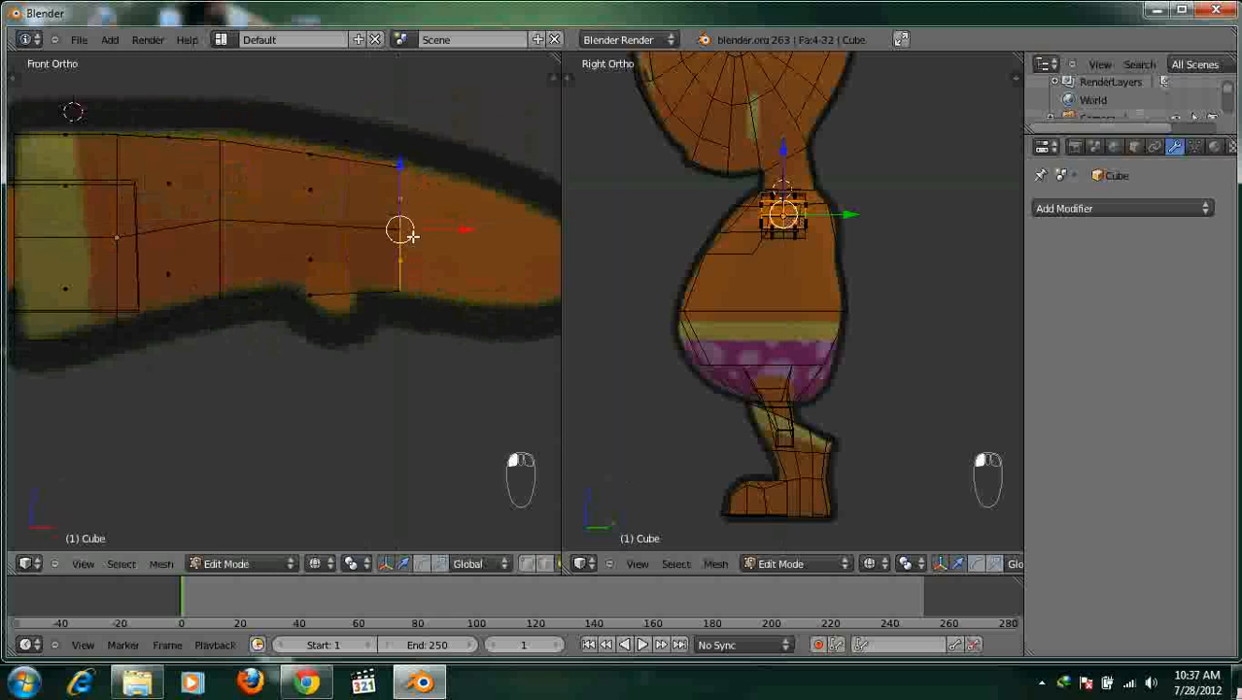
Extrude the hand's four end faces outward to near the fingertip in the front view and lower them along Z.
{"action": "middle_click_drag", "start_coordinate": [474, 239], "coordinate": [402, 227], "text": "shift"}
{"action": "scroll", "coordinate": [367, 217], "scroll_direction": "down", "scroll_amount": 3}
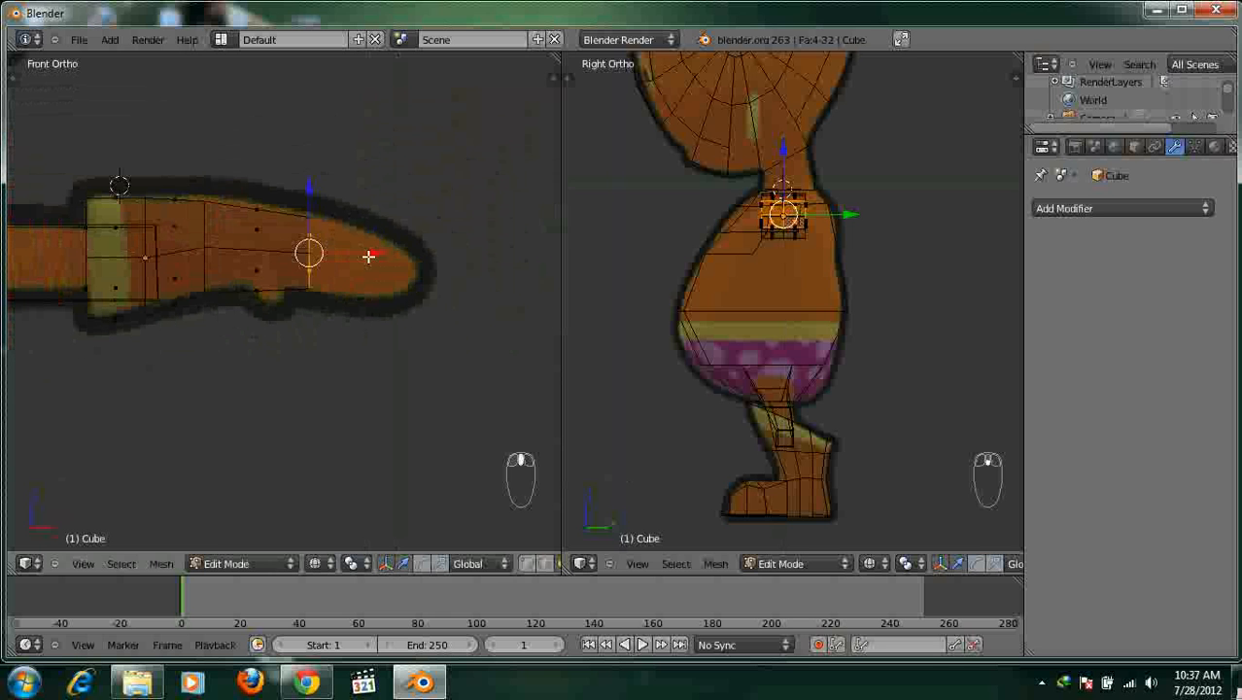
{"action": "key", "text": "e"}
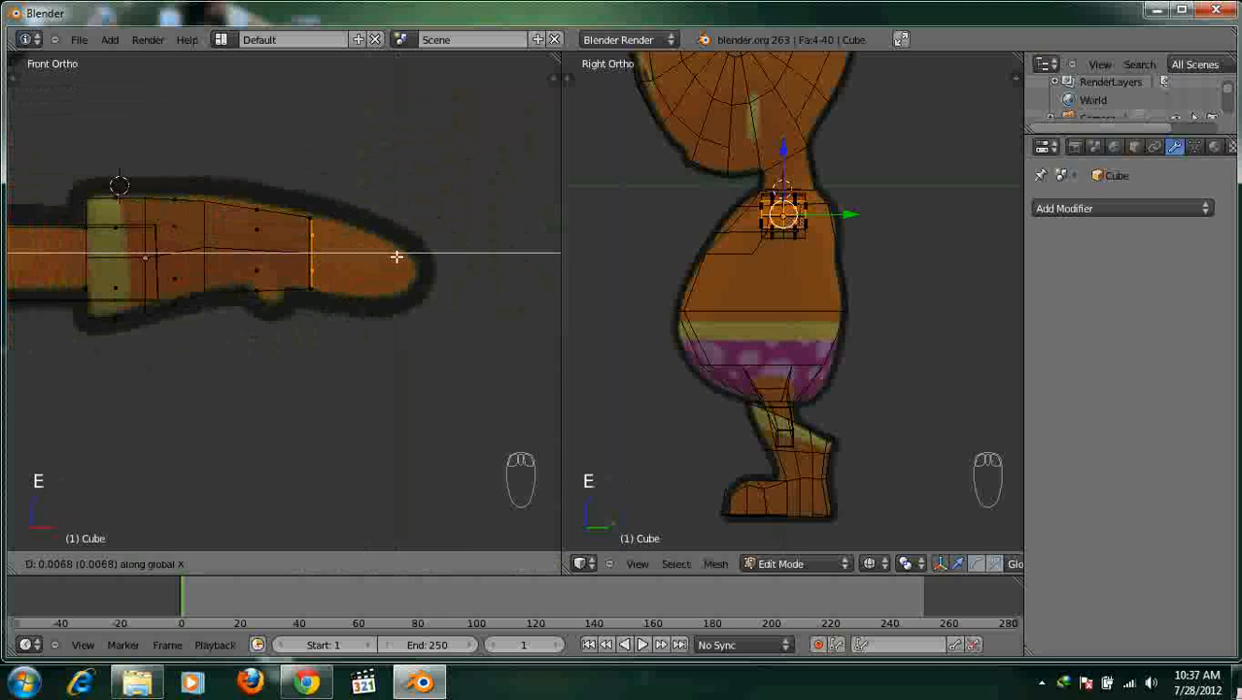
{"action": "left_click", "coordinate": [404, 238]}
{"action": "left_click_drag", "start_coordinate": [395, 201], "coordinate": [396, 242]}
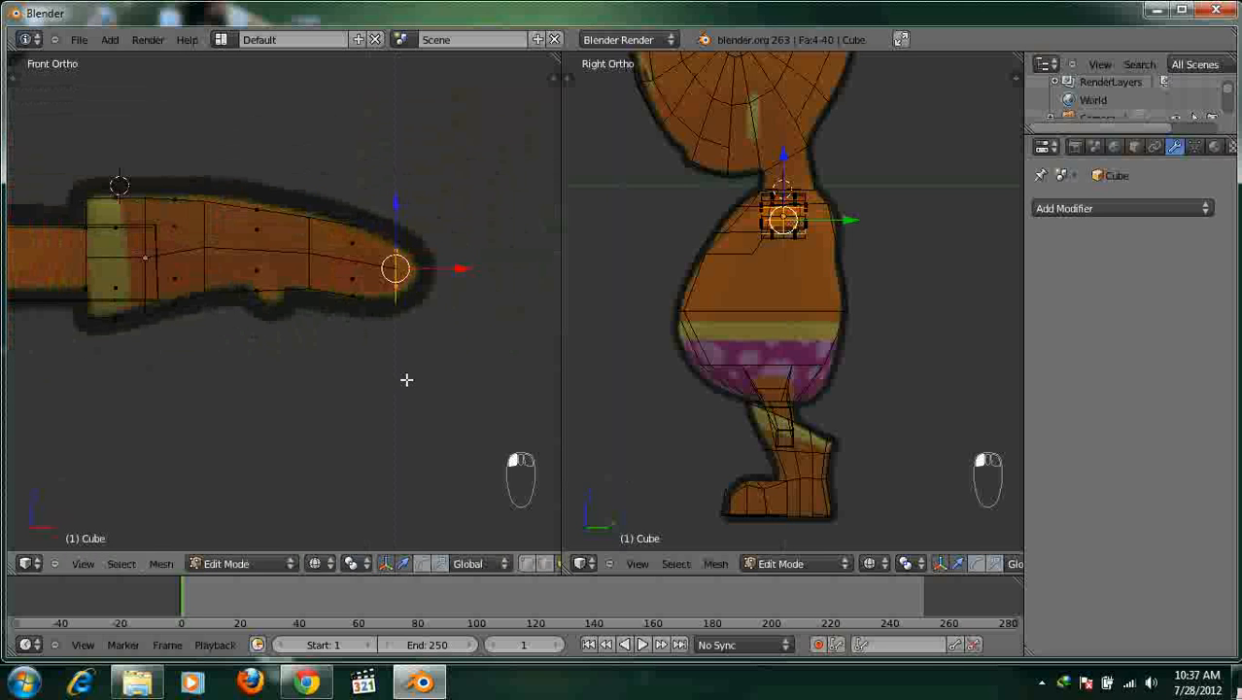
Scale the fingertip end faces down along Z to fit the reference outline.
{"action": "key", "text": "s"}
{"action": "key", "text": "z"}
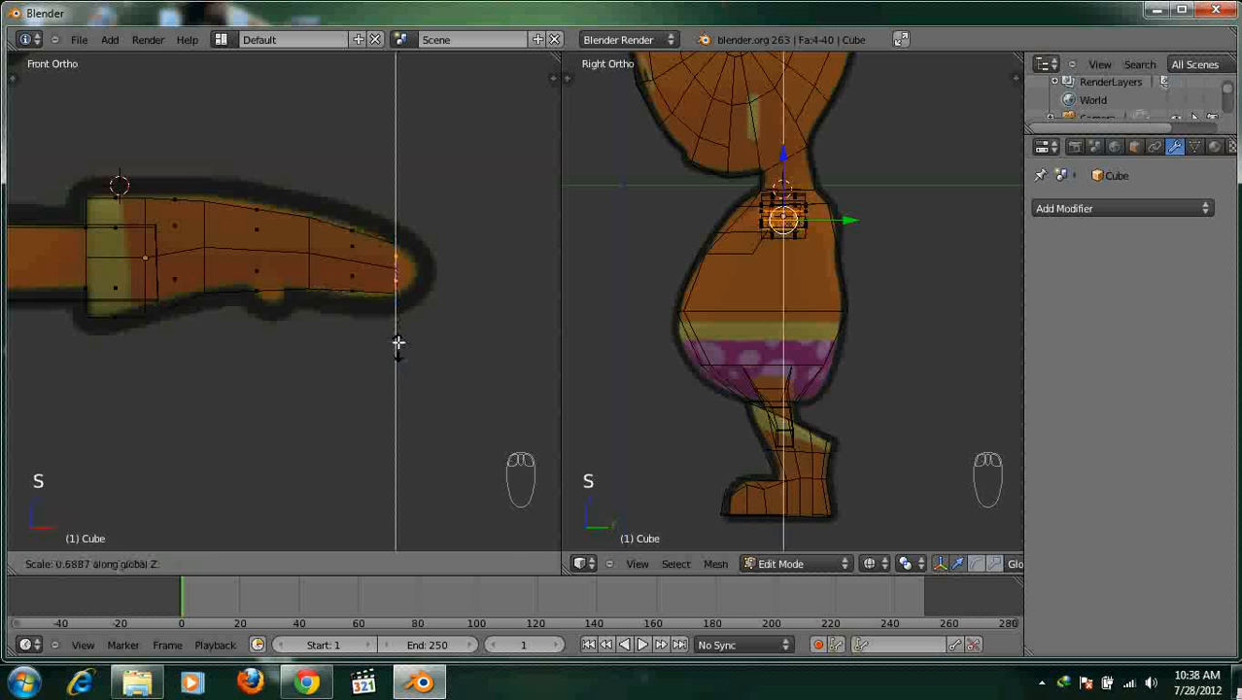
{"action": "left_click", "coordinate": [399, 342]}
{"action": "scroll", "coordinate": [402, 337], "scroll_direction": "up", "scroll_amount": 4}
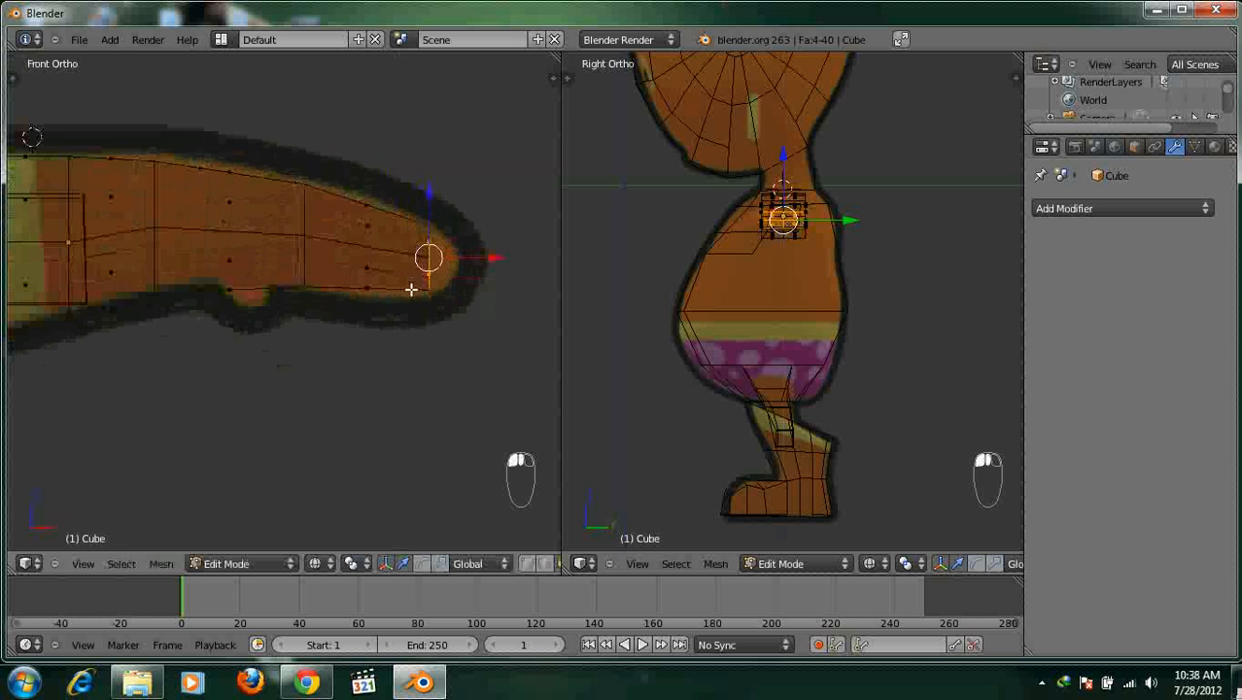
In vertex select mode with solid shading, pull the fingertip's centre vertex outward along X.
{"action": "key", "text": "z"}
{"action": "middle_click_drag", "start_coordinate": [382, 322], "coordinate": [331, 322]}
{"action": "key", "text": "ctrl+Tab"}
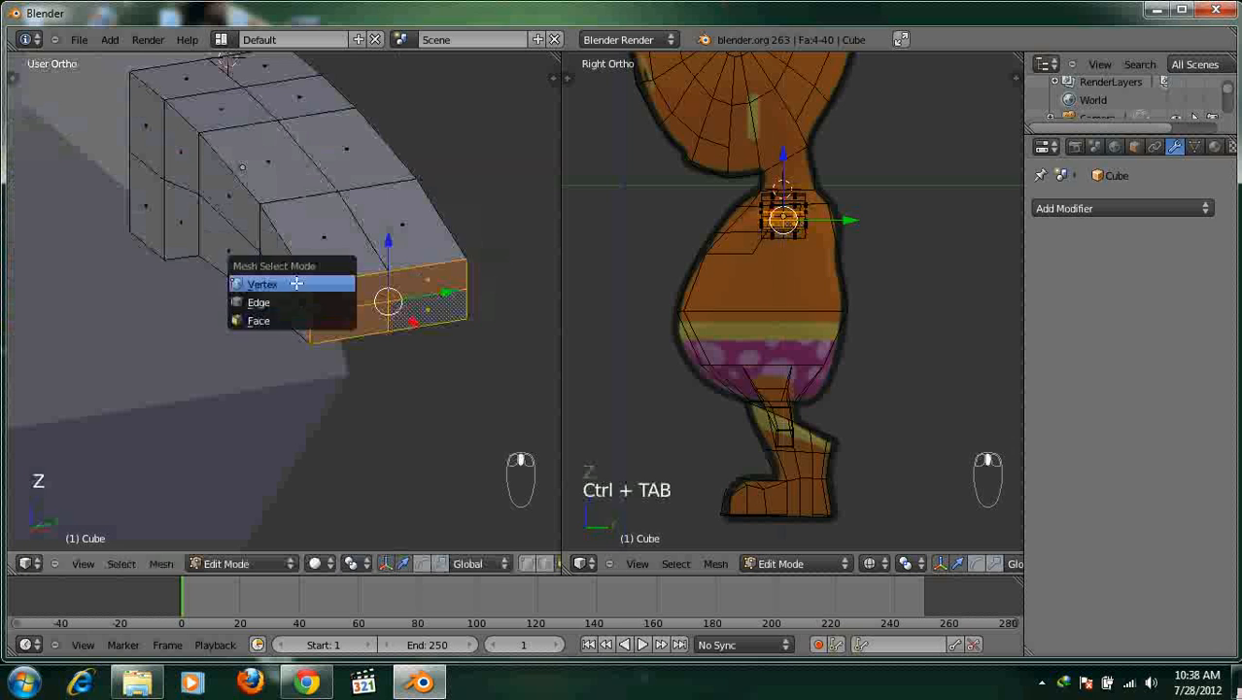
{"action": "left_click", "coordinate": [352, 301]}
{"action": "right_click", "coordinate": [390, 302]}
{"action": "left_click_drag", "start_coordinate": [416, 322], "coordinate": [443, 337]}
{"action": "middle_click_drag", "start_coordinate": [443, 337], "coordinate": [556, 375]}
{"action": "middle_click_drag", "start_coordinate": [292, 320], "coordinate": [228, 293]}
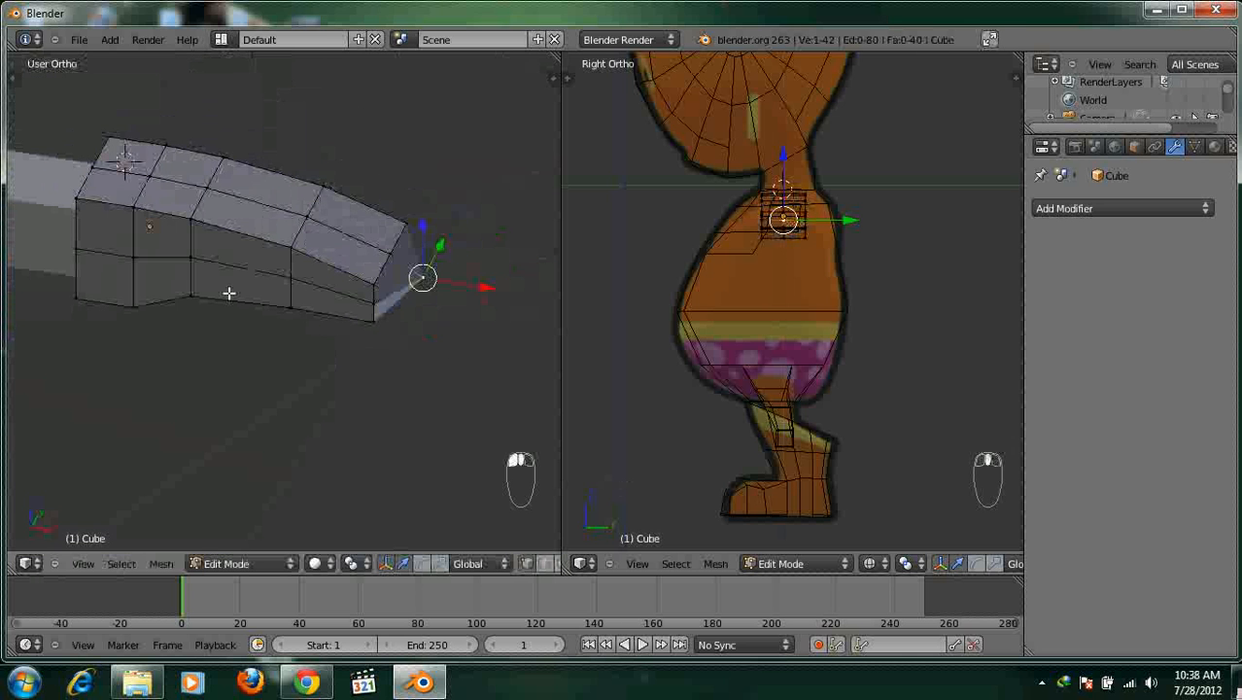
Add a loop cut around the third section of the hand from the wrist.
{"action": "key", "text": "ctrl+r"}
{"action": "left_click", "coordinate": [228, 292]}
{"action": "left_click", "coordinate": [233, 288]}
{"action": "middle_click_drag", "start_coordinate": [233, 289], "coordinate": [271, 296]}
{"action": "right_click", "coordinate": [308, 333]}
{"action": "left_click_drag", "start_coordinate": [360, 324], "coordinate": [428, 312]}
{"action": "key", "text": "ctrl+z"}
{"action": "key", "text": "ctrl+z"}
{"action": "key", "text": "ctrl+z"}
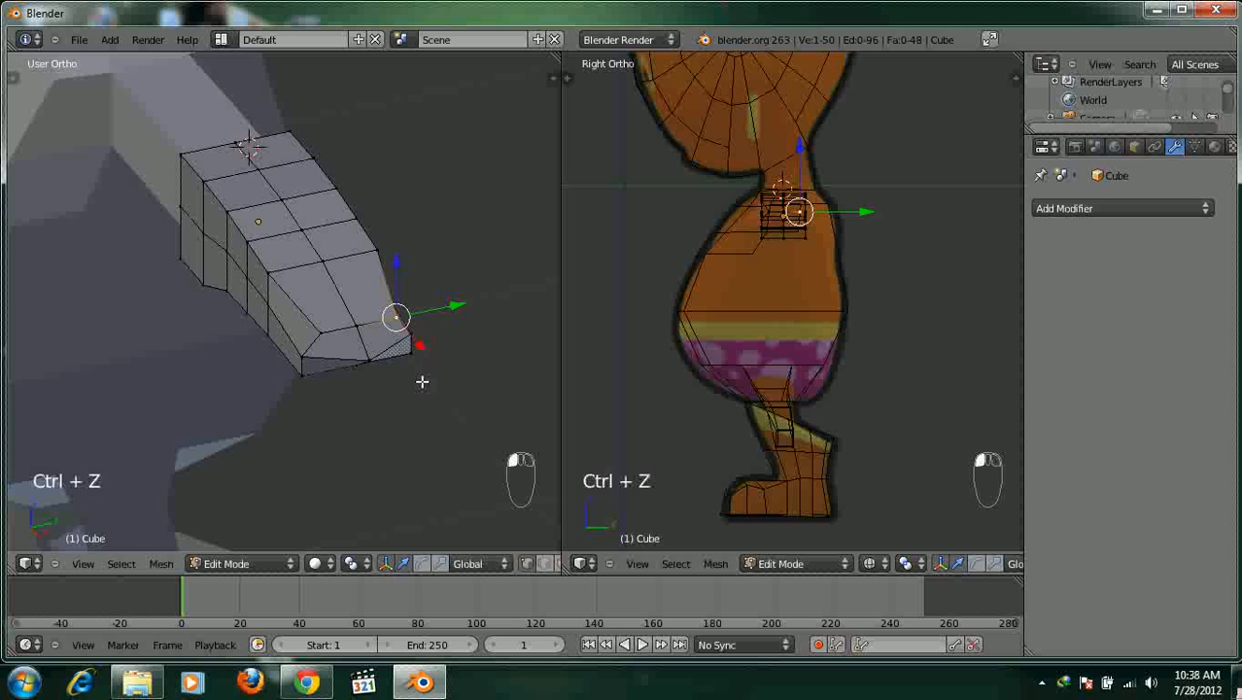
Adjust the upper and lower corner vertices on one side of the fingertip along Y to round off the end.
{"action": "scroll", "coordinate": [385, 358], "scroll_direction": "up", "scroll_amount": 3}
{"action": "middle_click_drag", "start_coordinate": [328, 336], "coordinate": [257, 303]}
{"action": "right_click", "coordinate": [239, 368]}
{"action": "right_click", "coordinate": [264, 298]}
{"action": "left_click_drag", "start_coordinate": [320, 300], "coordinate": [305, 308]}
{"action": "left_click", "coordinate": [304, 311]}
{"action": "right_click", "coordinate": [226, 380]}
{"action": "key", "text": "g"}
{"action": "key", "text": "y"}
{"action": "left_click", "coordinate": [324, 355]}
Move the upper and lower corner vertices on the opposite side of the fingertip along Y to round that side.
{"action": "right_click", "coordinate": [449, 301]}
{"action": "key", "text": "g"}
{"action": "key", "text": "y"}
{"action": "left_click", "coordinate": [442, 360]}
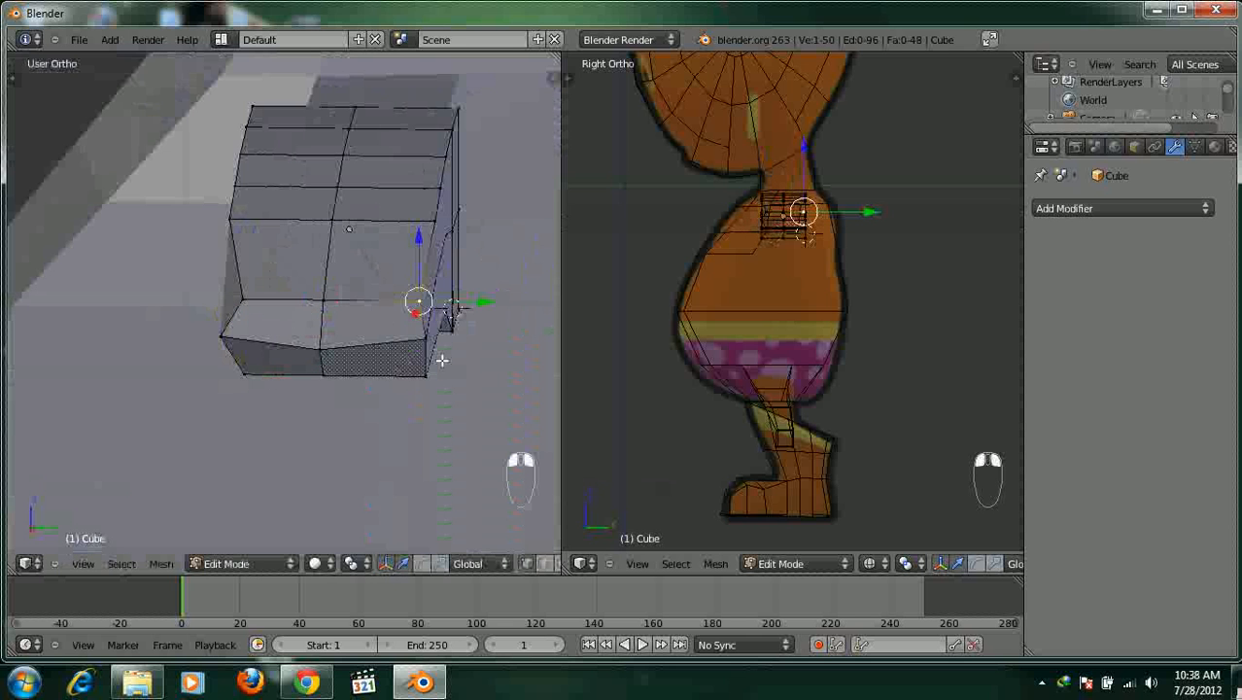
{"action": "right_click", "coordinate": [424, 374]}
{"action": "key", "text": "g"}
{"action": "key", "text": "y"}
{"action": "left_click", "coordinate": [446, 383]}
Select the five middle vertices along one side of the hand and move them outward along Y.
{"action": "middle_click_drag", "start_coordinate": [446, 383], "coordinate": [327, 328]}
{"action": "right_click", "coordinate": [361, 313]}
{"action": "right_click", "coordinate": [433, 291], "text": "shift"}
{"action": "right_click", "coordinate": [477, 274], "text": "shift"}
{"action": "middle_click_drag", "start_coordinate": [477, 274], "coordinate": [482, 338]}
{"action": "middle_click_drag", "start_coordinate": [387, 338], "coordinate": [291, 337], "text": "shift"}
{"action": "right_click", "coordinate": [415, 201], "text": "shift"}
{"action": "right_click", "coordinate": [453, 163], "text": "shift"}
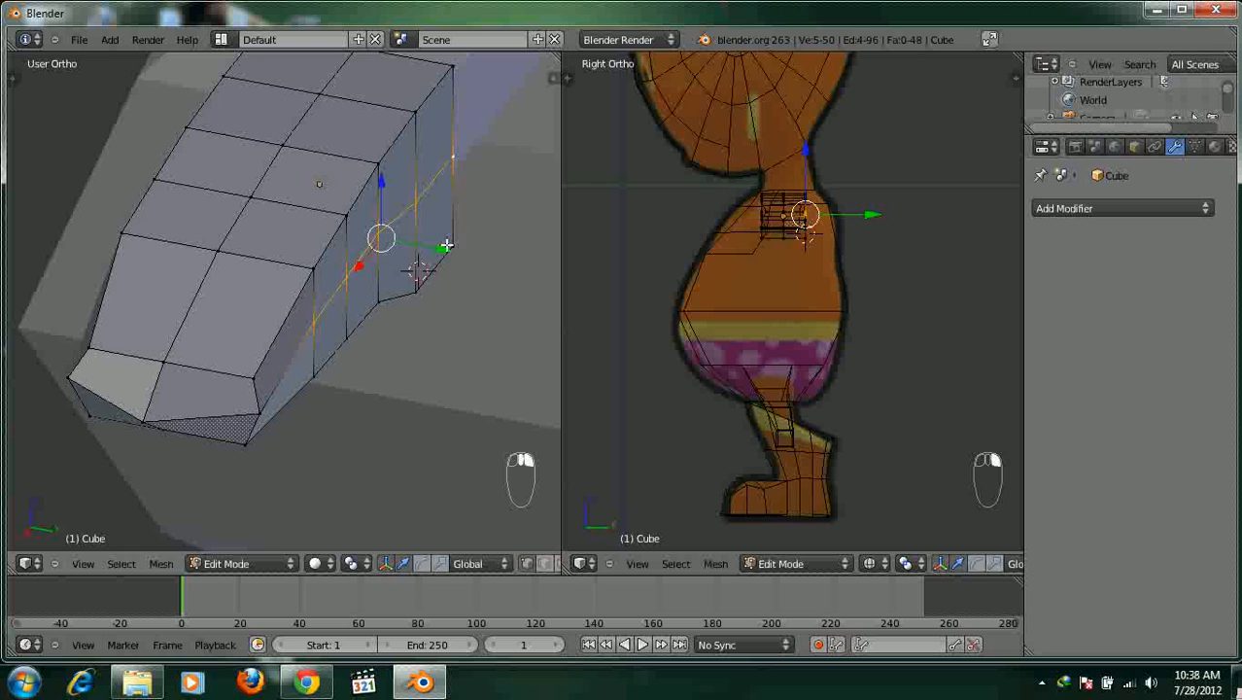
{"action": "key", "text": "KP_7"}
{"action": "scroll", "coordinate": [329, 207], "scroll_direction": "down", "scroll_amount": 3}
{"action": "left_click_drag", "start_coordinate": [223, 202], "coordinate": [231, 191]}
Select the five middle vertices along the opposite side of the hand and move them outward in the top view.
{"action": "middle_click_drag", "start_coordinate": [217, 351], "coordinate": [207, 313]}
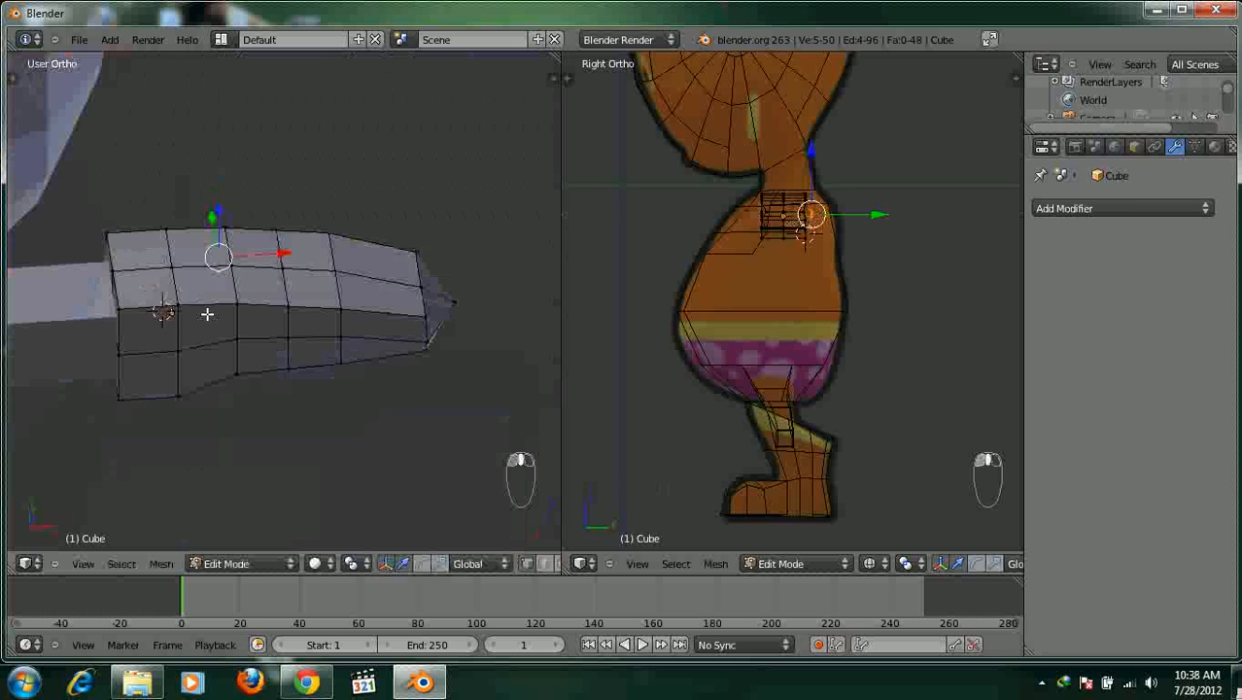
{"action": "right_click", "coordinate": [119, 353]}
{"action": "right_click", "coordinate": [178, 351], "text": "shift"}
{"action": "right_click", "coordinate": [236, 345], "text": "shift"}
{"action": "right_click", "coordinate": [287, 339], "text": "shift"}
{"action": "right_click", "coordinate": [340, 337], "text": "shift"}
{"action": "middle_click_drag", "start_coordinate": [316, 372], "coordinate": [341, 447]}
{"action": "key", "text": "KP_7"}
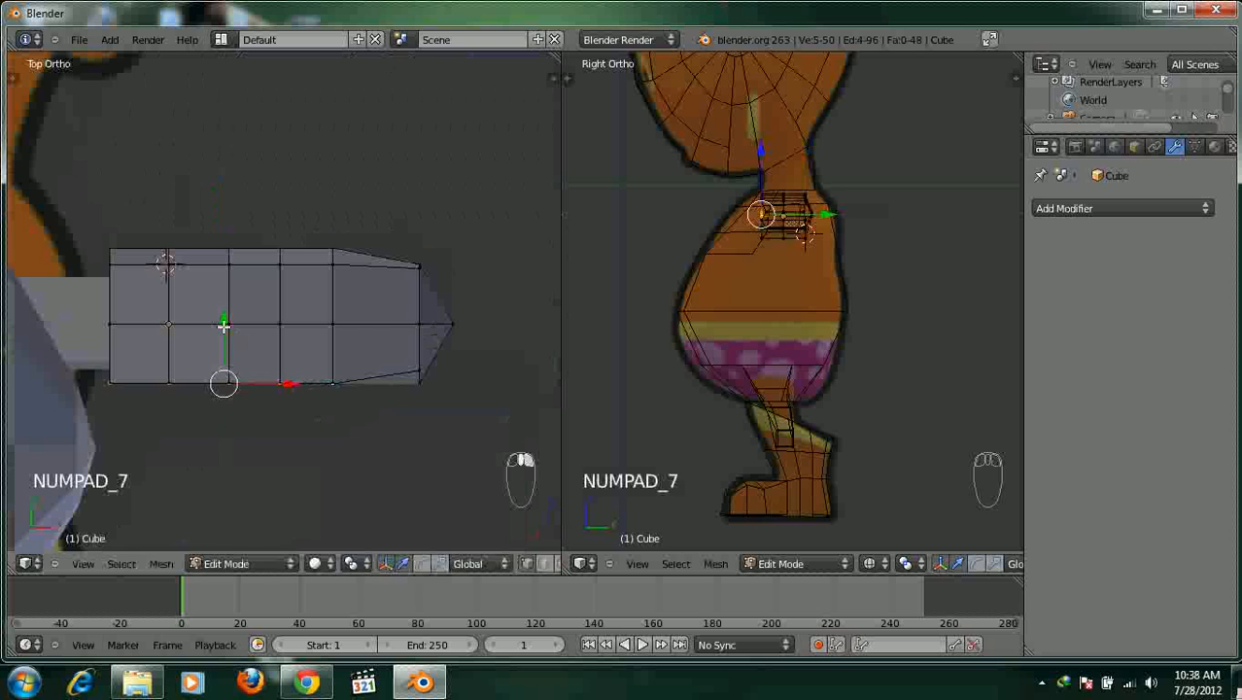
{"action": "key", "text": "g"}
{"action": "left_click", "coordinate": [225, 341]}
Pull the fingertip's centre vertex back slightly along X, and shift the two upper corner vertices back along X.
{"action": "middle_click_drag", "start_coordinate": [332, 388], "coordinate": [424, 395]}
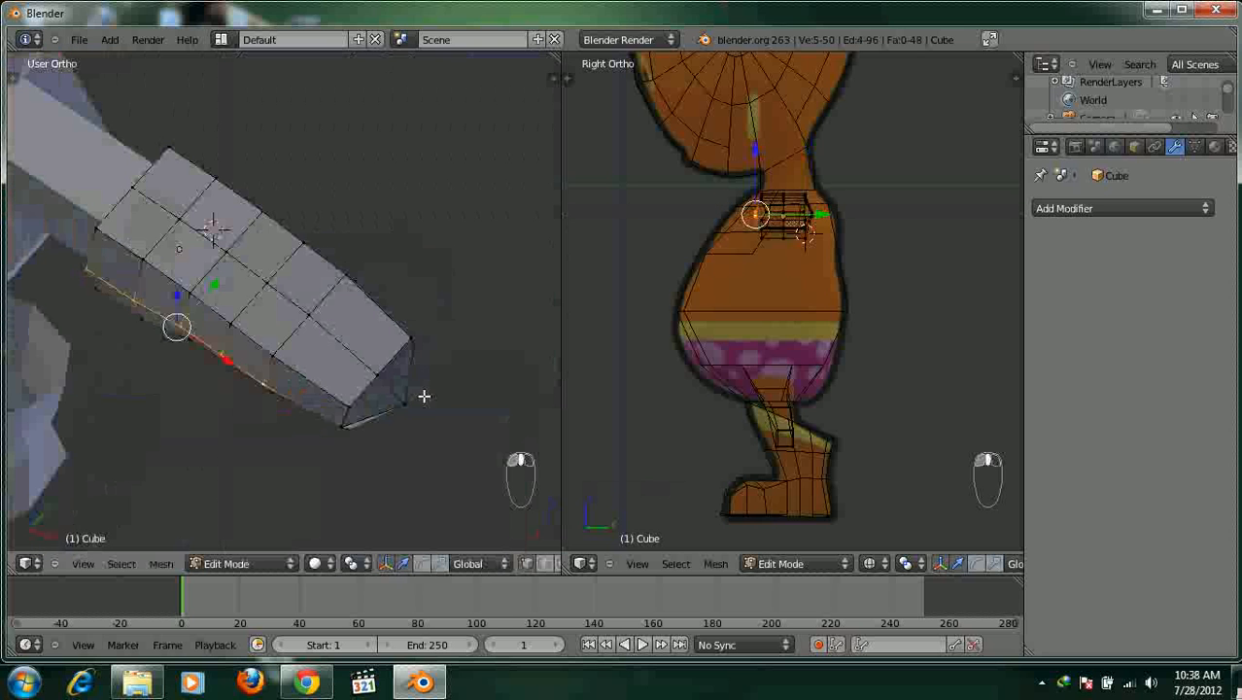
{"action": "right_click", "coordinate": [402, 401]}
{"action": "key", "text": "g"}
{"action": "key", "text": "x"}
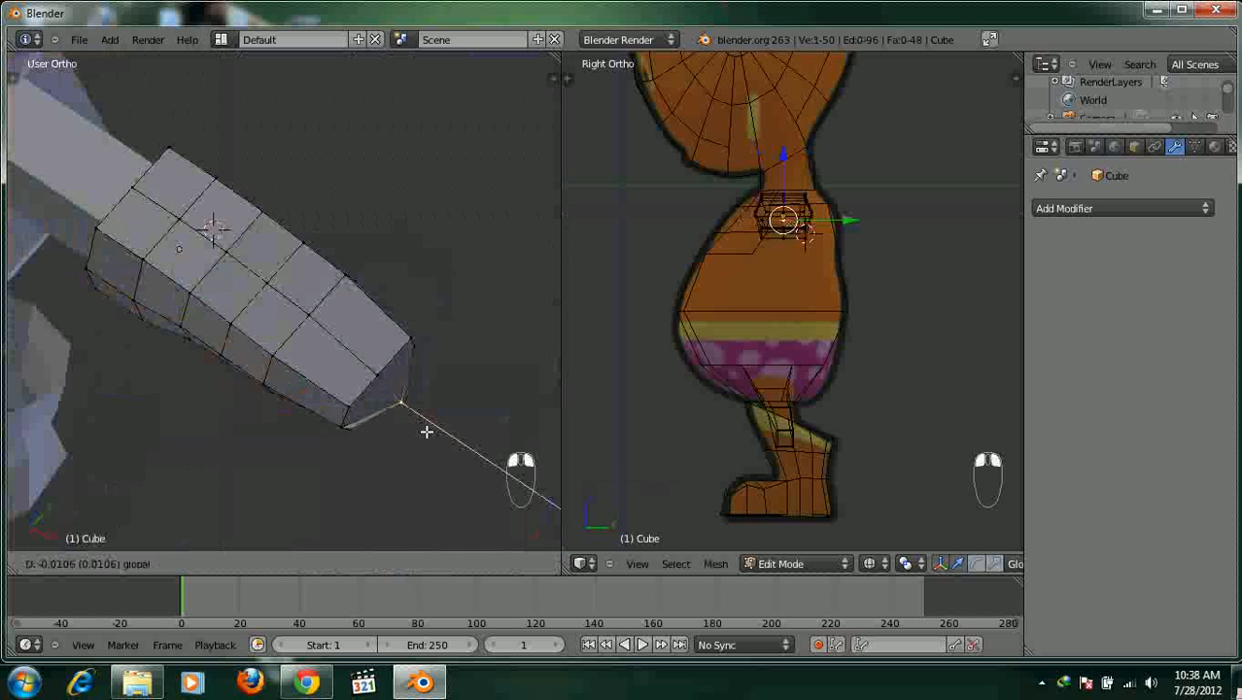
{"action": "left_click", "coordinate": [393, 413]}
{"action": "right_click", "coordinate": [351, 402]}
{"action": "right_click", "coordinate": [415, 338], "text": "shift"}
{"action": "left_click_drag", "start_coordinate": [424, 401], "coordinate": [407, 396]}
Select the fingertip's two lower corner vertices and move them back slightly along X.
{"action": "middle_click_drag", "start_coordinate": [405, 394], "coordinate": [380, 245]}
{"action": "right_click", "coordinate": [347, 260]}
{"action": "right_click_drag", "start_coordinate": [405, 297], "coordinate": [401, 285]}
{"action": "left_click", "coordinate": [399, 289]}
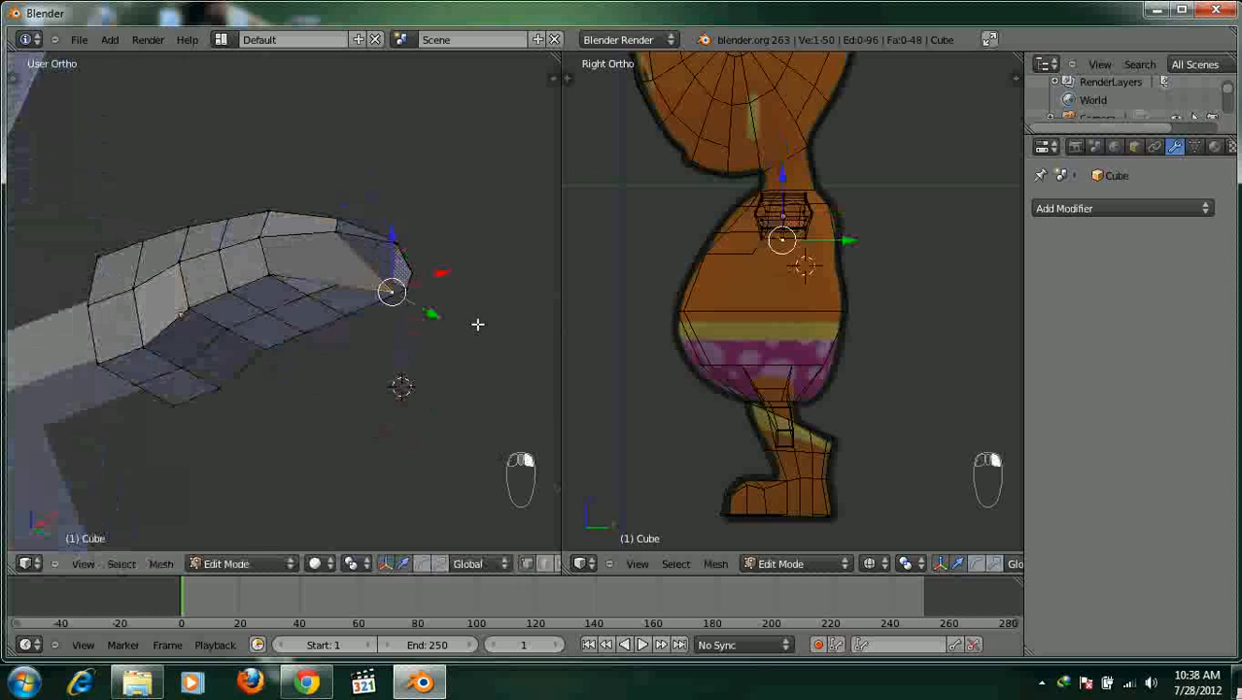
{"action": "key", "text": "ctrl+z"}
{"action": "right_click", "coordinate": [406, 291], "text": "shift"}
{"action": "middle_click_drag", "start_coordinate": [407, 291], "coordinate": [433, 285]}
{"action": "left_click_drag", "start_coordinate": [438, 268], "coordinate": [425, 277]}
In the wireframe front view, select the hand's two middle edge loops and raise them slightly along Z.
{"action": "middle_click_drag", "start_coordinate": [445, 290], "coordinate": [271, 404]}
{"action": "right_click", "coordinate": [253, 339]}
{"action": "middle_click_drag", "start_coordinate": [254, 344], "coordinate": [297, 352]}
{"action": "right_click", "coordinate": [406, 379]}
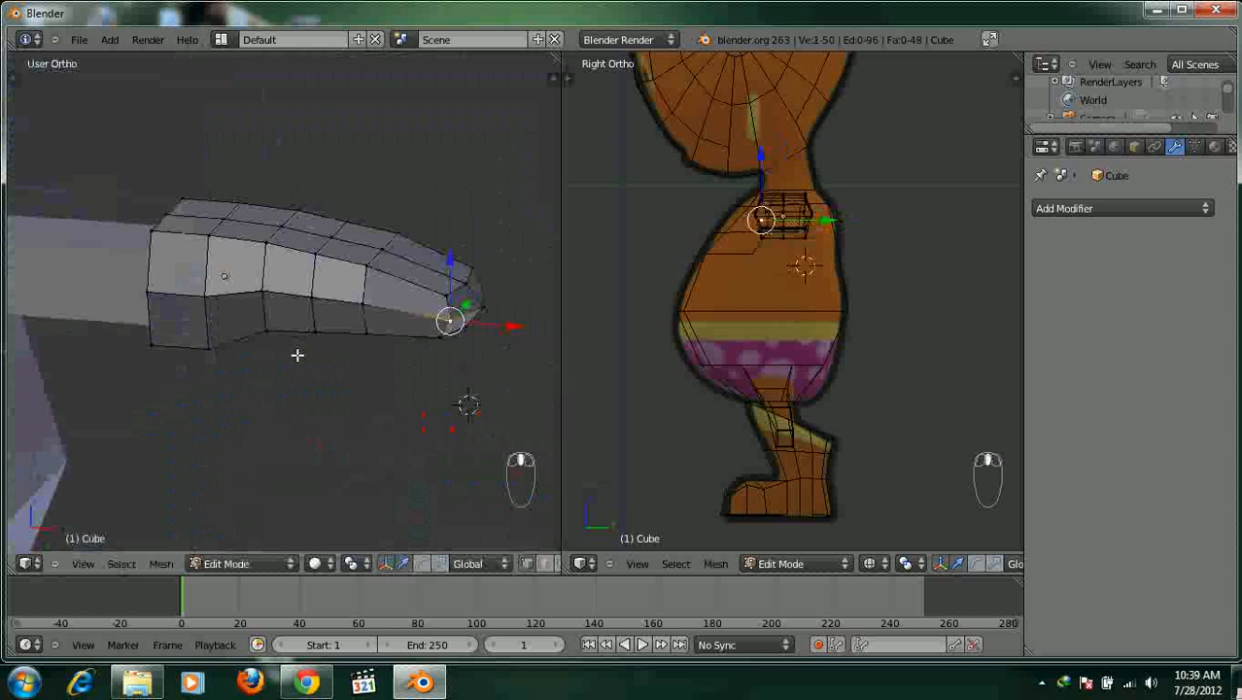
{"action": "key", "text": "KP_1"}
{"action": "key", "text": "z"}
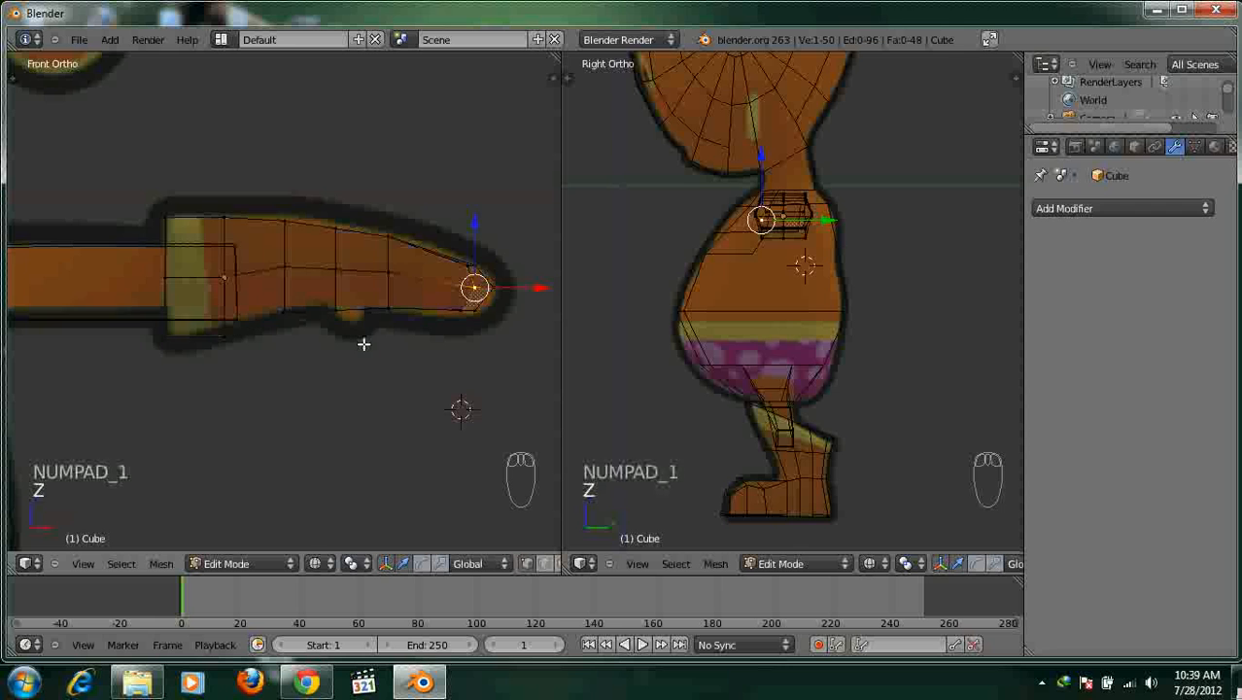
{"action": "middle_click_drag", "start_coordinate": [383, 350], "coordinate": [397, 373], "text": "shift"}
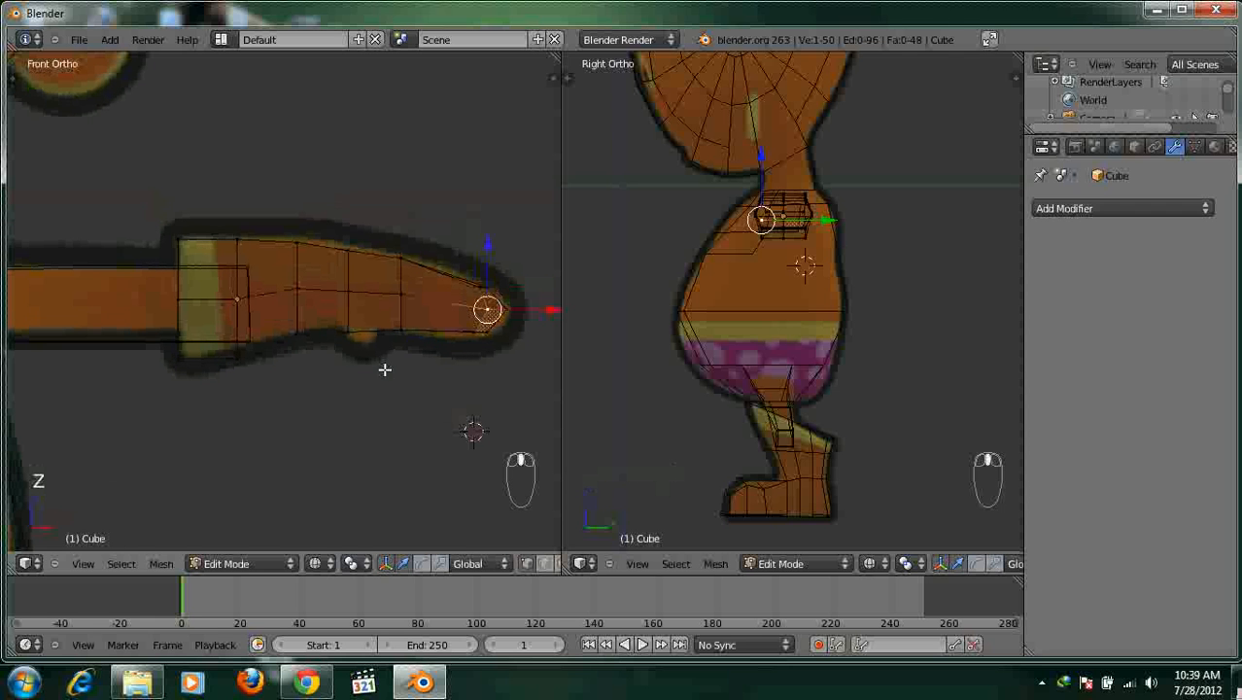
{"action": "right_click", "coordinate": [348, 314], "text": "alt"}
{"action": "right_click", "coordinate": [294, 302], "text": "alt+shift"}
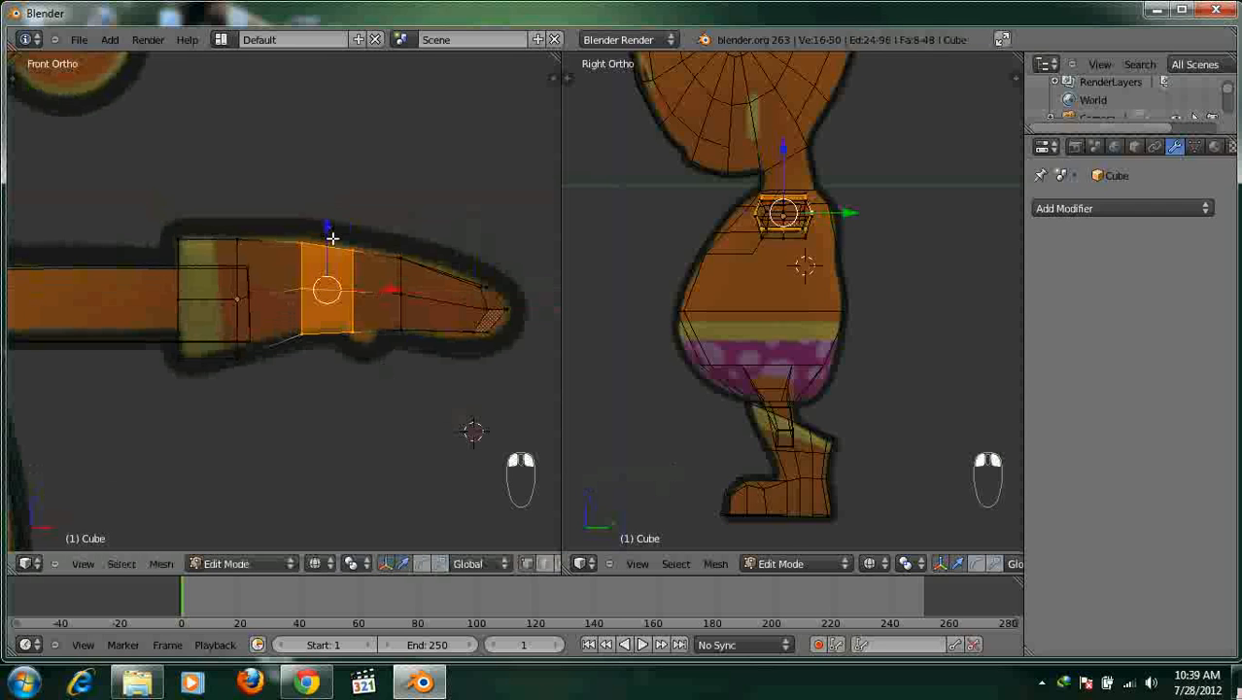
{"action": "key", "text": "g"}
{"action": "key", "text": "z"}
{"action": "key", "text": "Escape"}
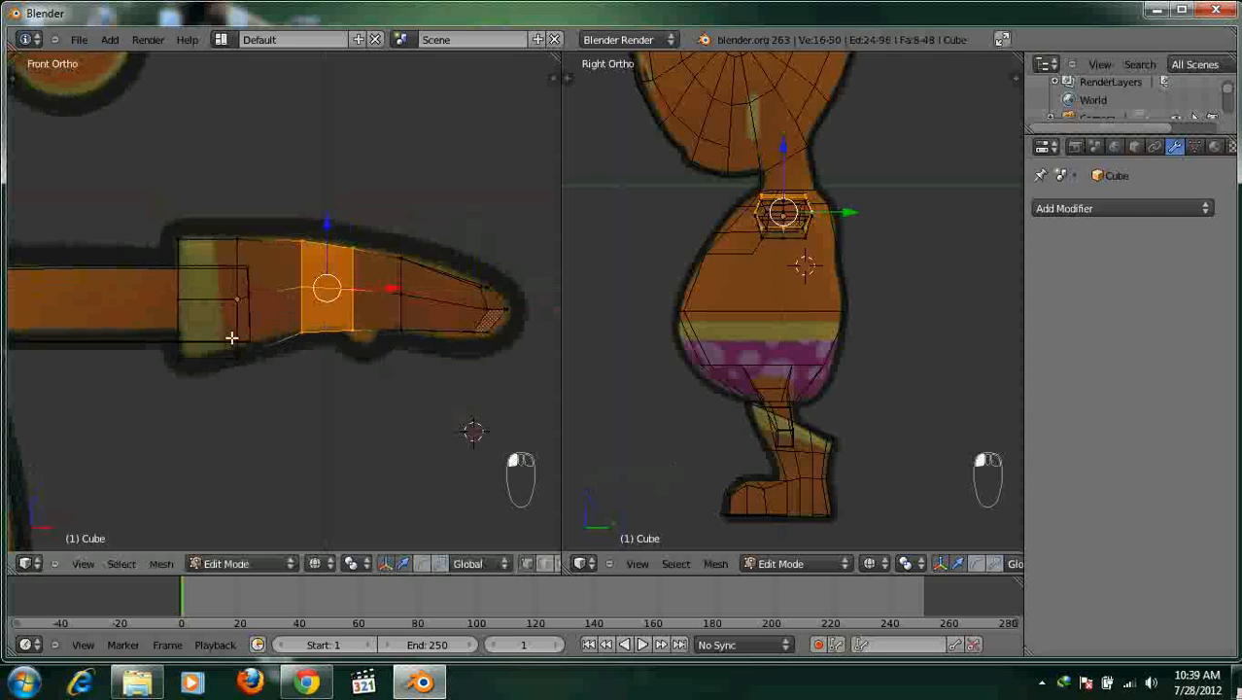
Select the edge loop just past the wrist cuff, scale it down slightly along Z and raise it to match the outline.
{"action": "right_click", "coordinate": [238, 296], "text": "alt"}
{"action": "key", "text": "g"}
{"action": "key", "text": "z"}
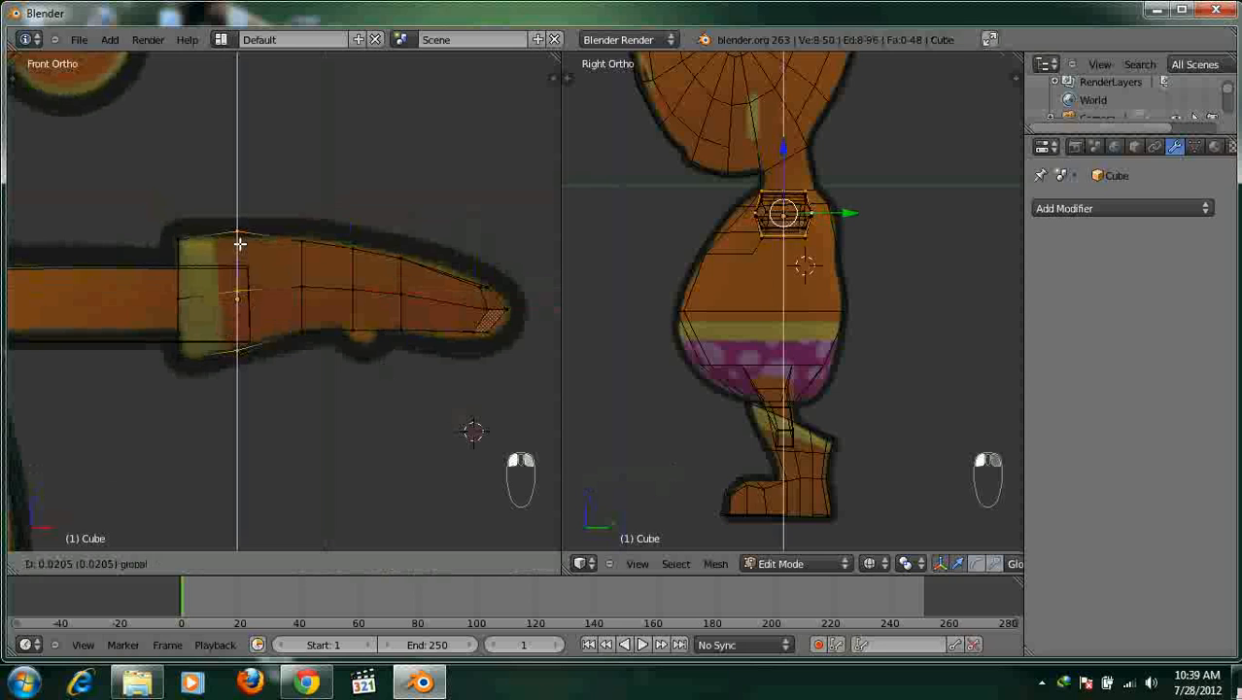
{"action": "key", "text": "Escape"}
{"action": "key", "text": "s"}
{"action": "key", "text": "z"}
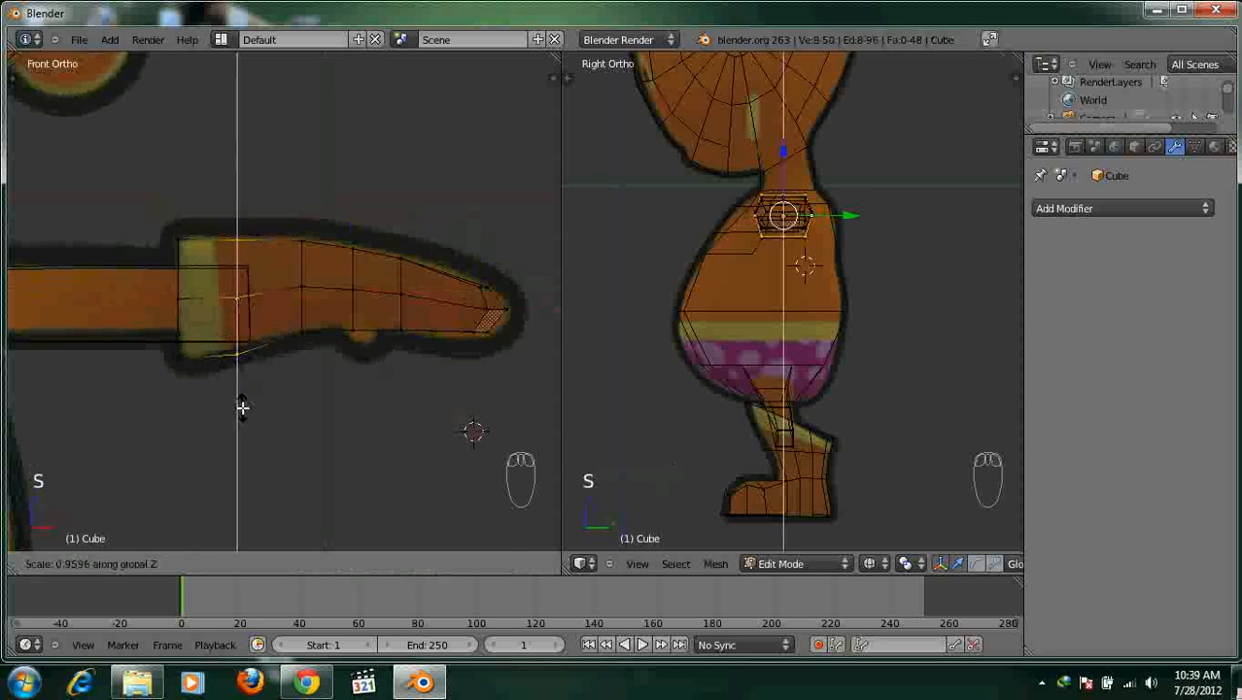
{"action": "left_click", "coordinate": [243, 406]}
{"action": "key", "text": "g"}
{"action": "key", "text": "z"}
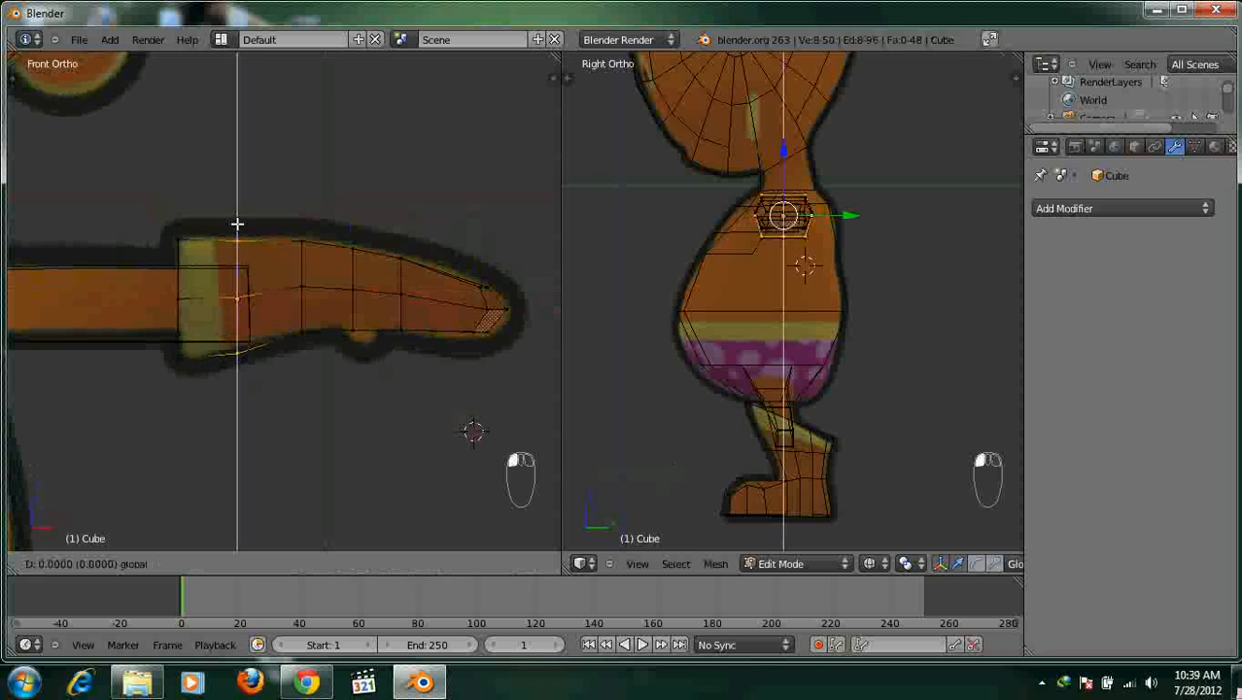
{"action": "left_click", "coordinate": [237, 224]}
In face select mode, extrude the lower side face at the thumb position outward and scale it down.
{"action": "middle_click_drag", "start_coordinate": [321, 262], "coordinate": [435, 325], "text": "shift"}
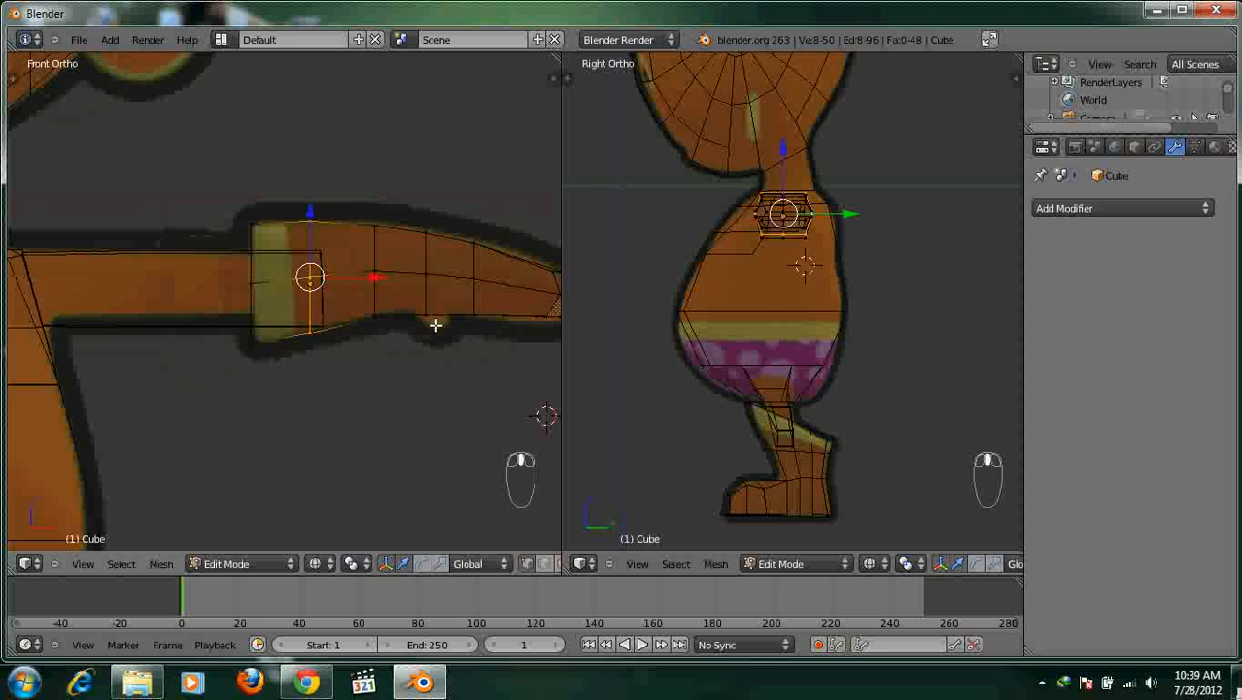
{"action": "key", "text": "a"}
{"action": "key", "text": "ctrl+Tab"}
{"action": "left_click", "coordinate": [405, 363]}
{"action": "key", "text": "z"}
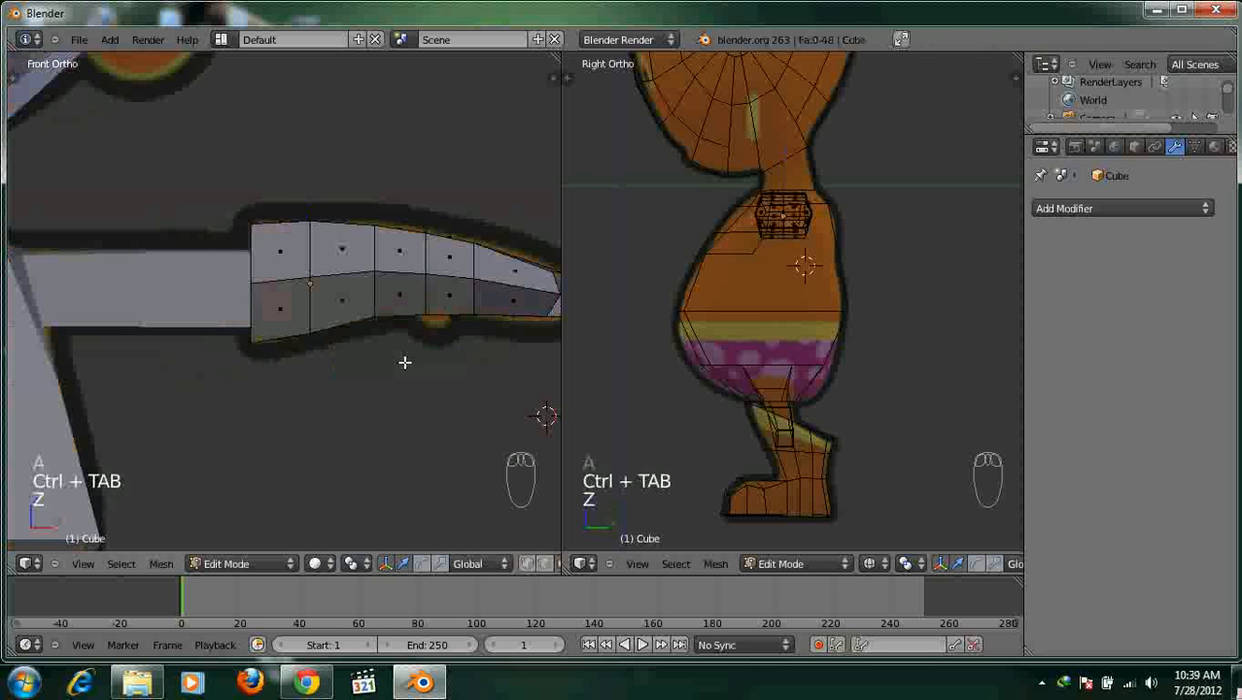
{"action": "right_click", "coordinate": [393, 313]}
{"action": "middle_click_drag", "start_coordinate": [435, 347], "coordinate": [394, 280]}
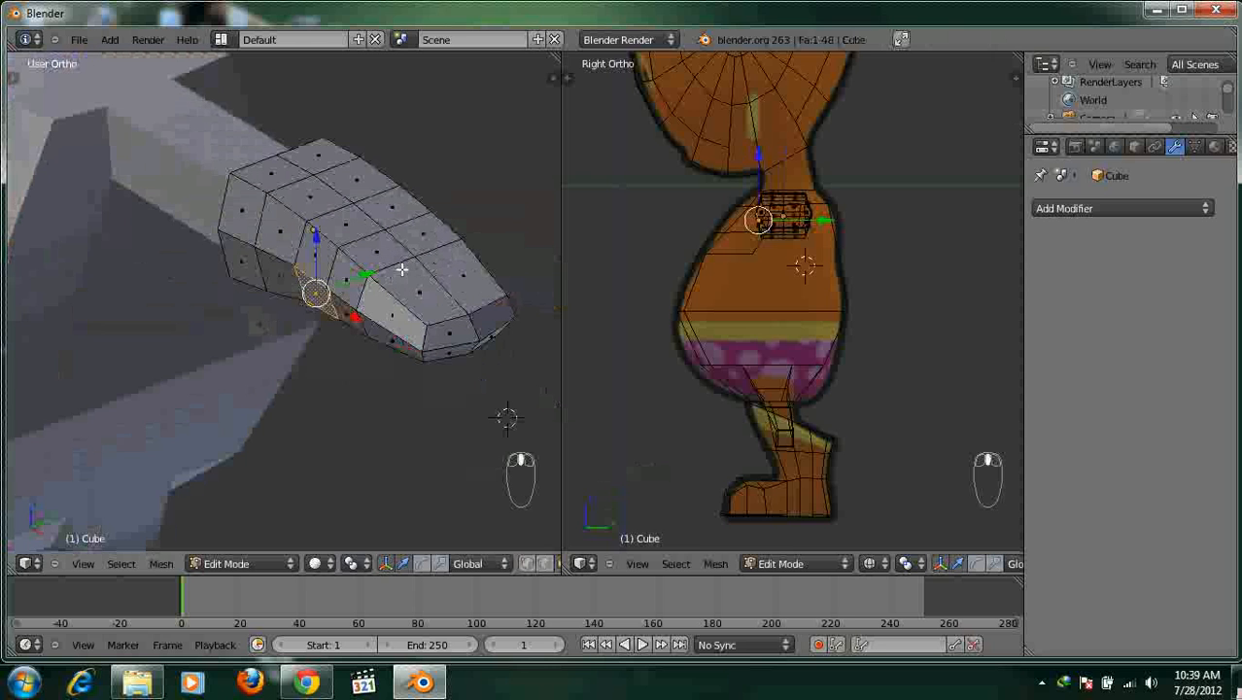
{"action": "key", "text": "e"}
{"action": "left_click", "coordinate": [388, 394]}
{"action": "key", "text": "s"}
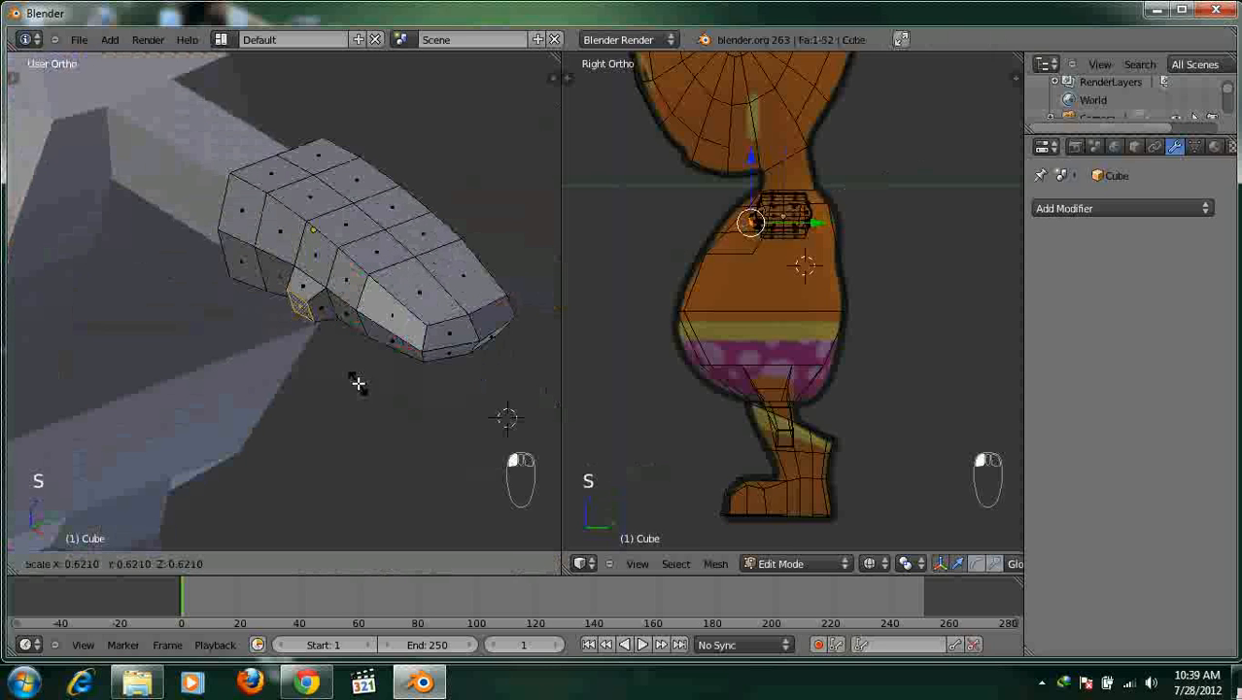
{"action": "left_click", "coordinate": [357, 383]}
Rotate the extruded thumb face toward the fingertips in the top view and shift it slightly along X and Y.
{"action": "key", "text": "KP_7"}
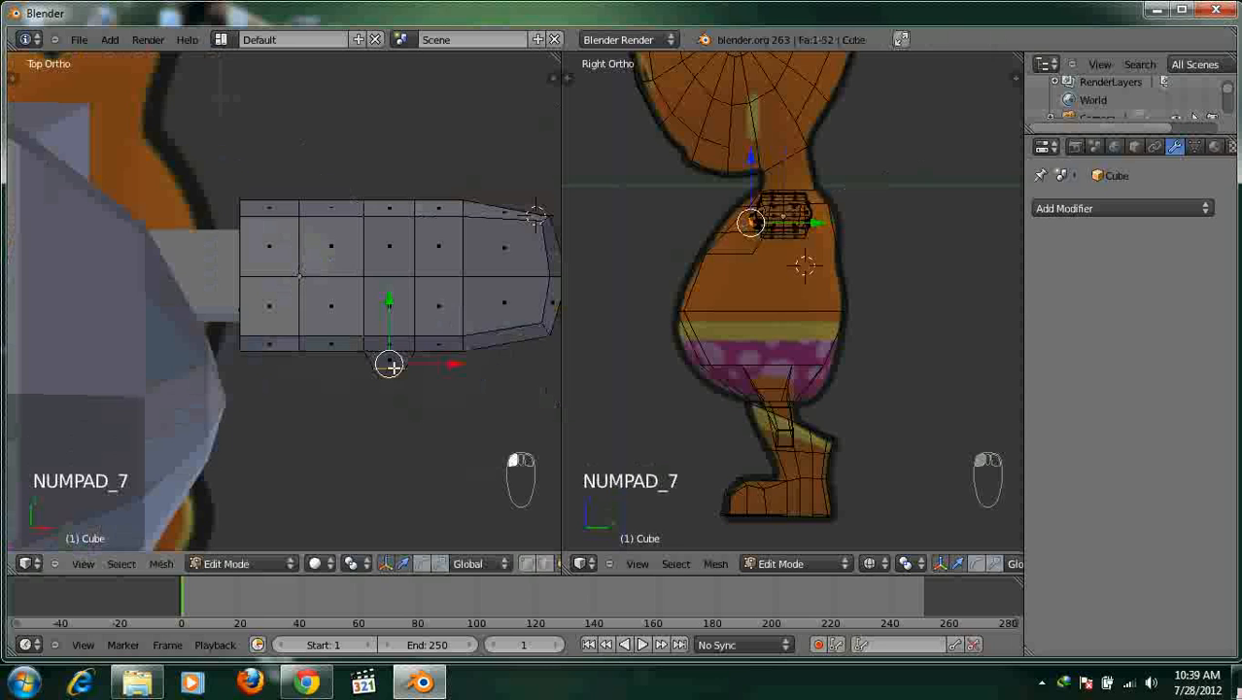
{"action": "scroll", "coordinate": [430, 347], "scroll_direction": "up", "scroll_amount": 3}
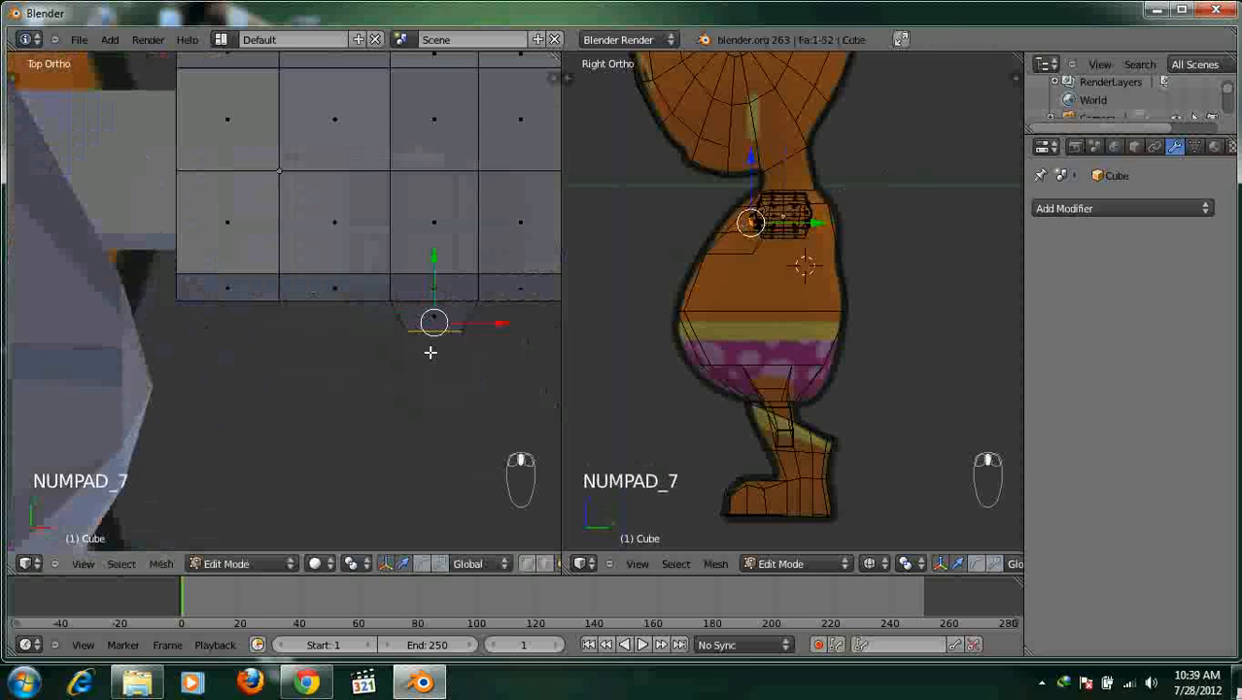
{"action": "key", "text": "r"}
{"action": "left_click", "coordinate": [474, 383]}
{"action": "left_click_drag", "start_coordinate": [475, 328], "coordinate": [482, 329]}
{"action": "left_click_drag", "start_coordinate": [442, 307], "coordinate": [441, 311]}
Extrude the thumb face again to lengthen the thumb, move it toward the fingertips along X and scale it down.
{"action": "middle_click_drag", "start_coordinate": [491, 358], "coordinate": [357, 313], "text": "shift"}
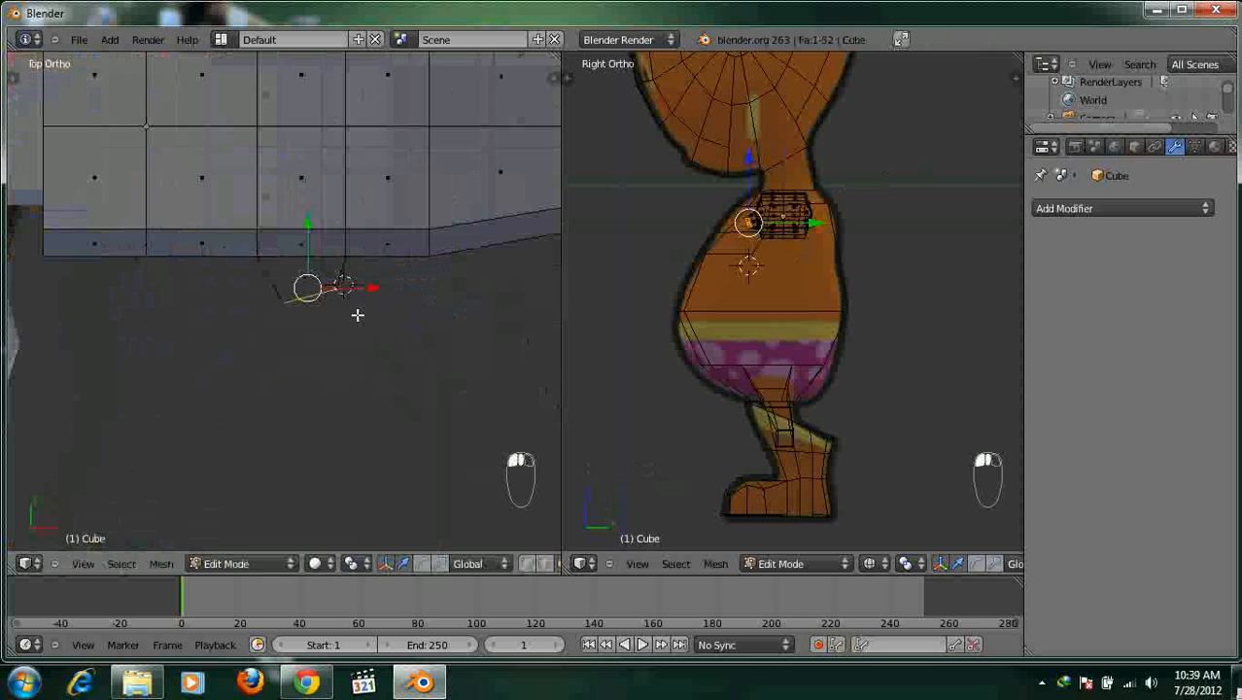
{"action": "key", "text": "e"}
{"action": "left_click", "coordinate": [402, 367]}
{"action": "left_click_drag", "start_coordinate": [360, 345], "coordinate": [384, 349]}
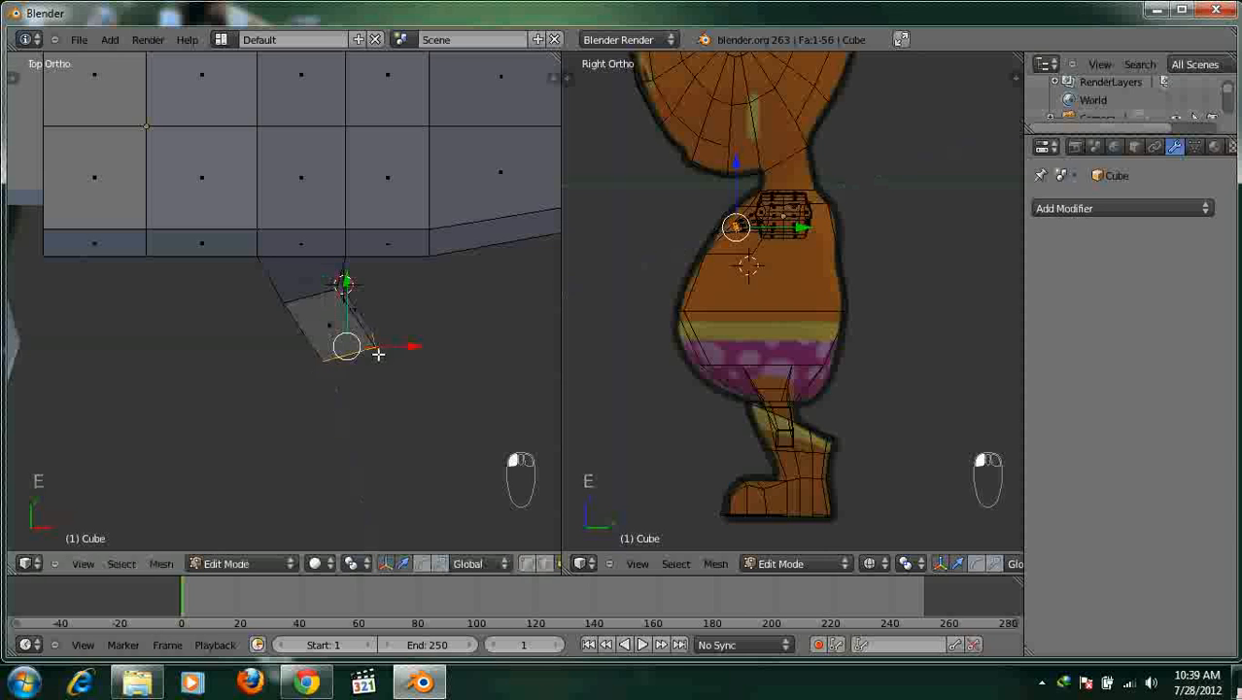
{"action": "key", "text": "s"}
{"action": "left_click", "coordinate": [328, 383]}
{"action": "middle_click_drag", "start_coordinate": [328, 383], "coordinate": [334, 253]}
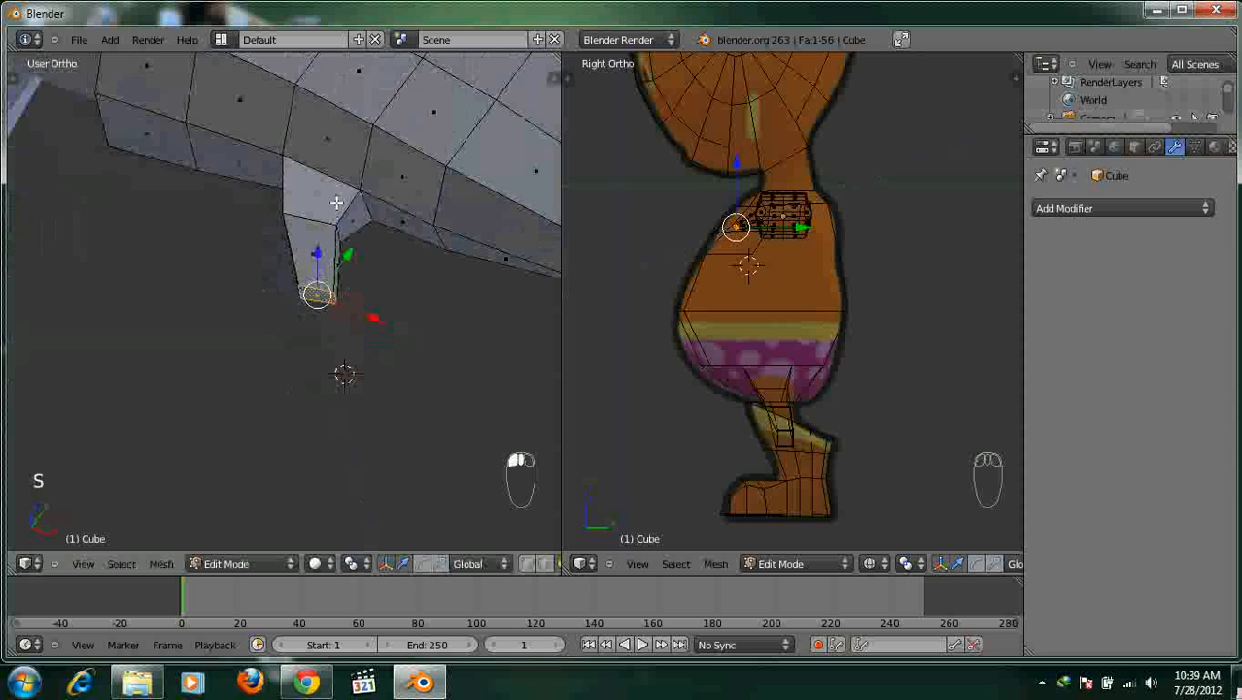
Move the thumb's end face slightly outward along Y and toward the fingertips along X in the top view.
{"action": "scroll", "coordinate": [375, 300], "scroll_direction": "down", "scroll_amount": 3}
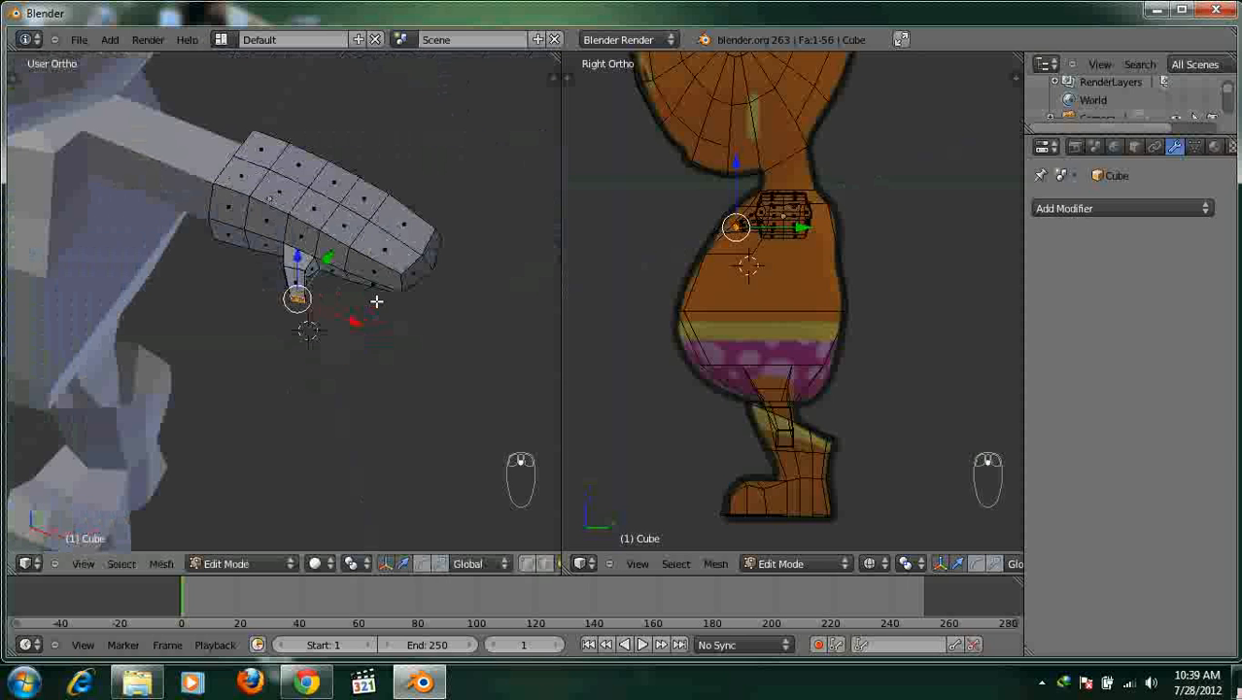
{"action": "key", "text": "KP_7"}
{"action": "scroll", "coordinate": [377, 300], "scroll_direction": "up", "scroll_amount": 3}
{"action": "left_click", "coordinate": [388, 340]}
{"action": "left_click_drag", "start_coordinate": [328, 289], "coordinate": [328, 299]}
{"action": "left_click_drag", "start_coordinate": [352, 342], "coordinate": [369, 344]}
In edge select mode, select the edge loop at the thumb's middle joint, shift it slightly along Y and scale it.
{"action": "key", "text": "ctrl+Tab"}
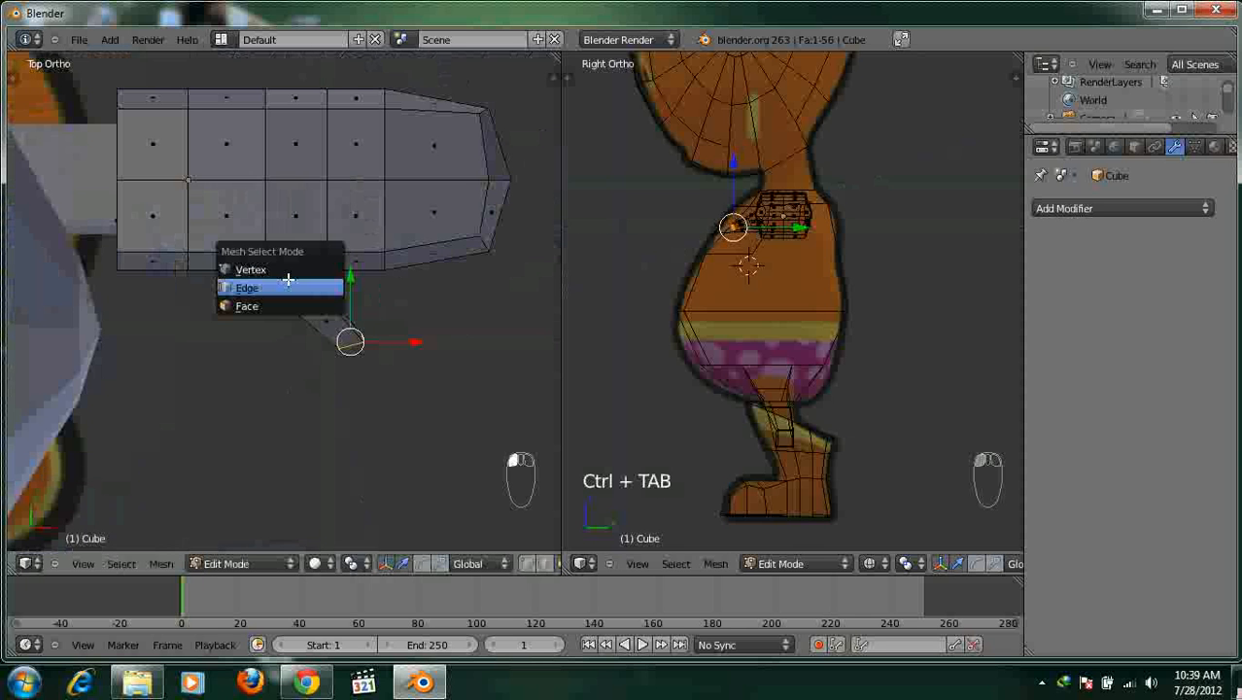
{"action": "left_click", "coordinate": [303, 288]}
{"action": "right_click", "coordinate": [306, 299]}
{"action": "key", "text": "s"}
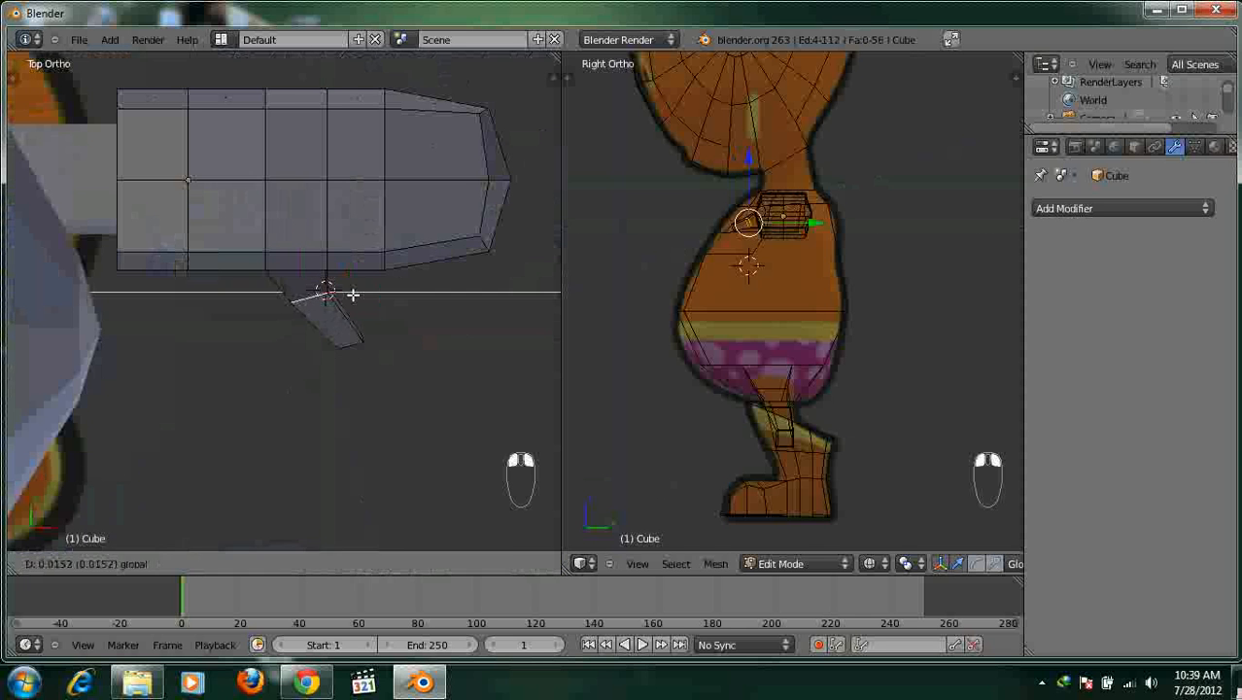
{"action": "left_click", "coordinate": [368, 292]}
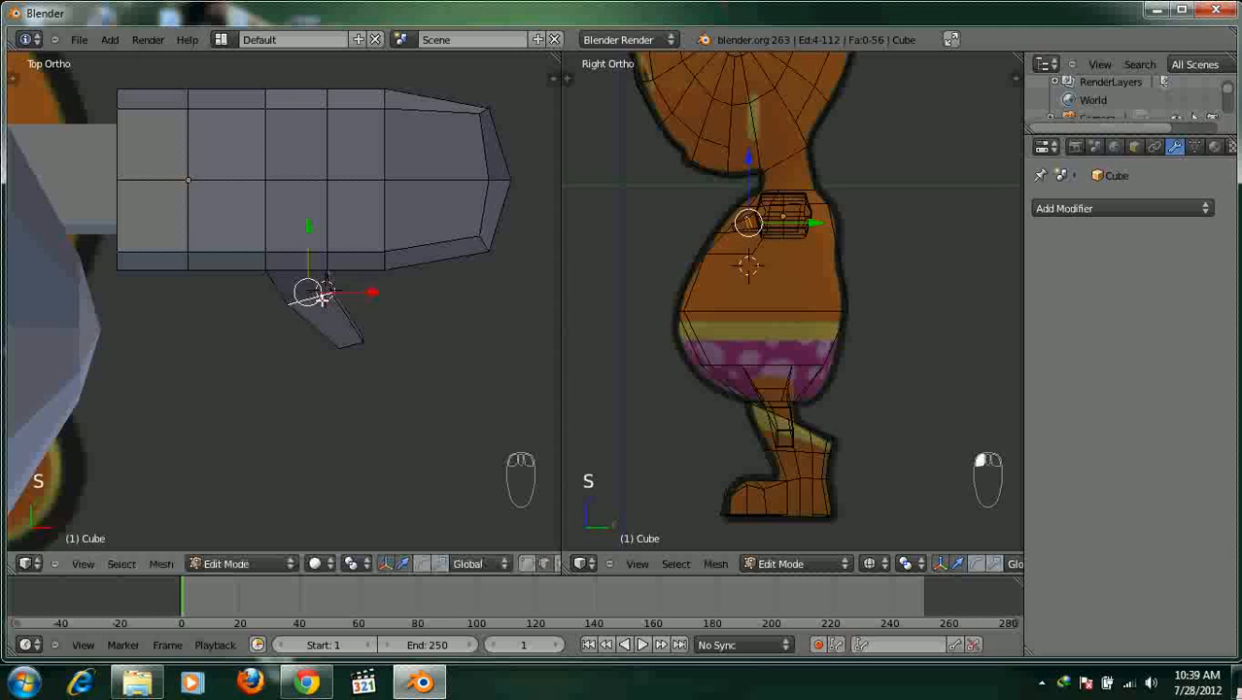
Add a loop cut around the thumb's outer segment and slide it close to the middle joint.
{"action": "scroll", "coordinate": [301, 311], "scroll_direction": "up", "scroll_amount": 3}
{"action": "middle_click_drag", "start_coordinate": [297, 328], "coordinate": [340, 234]}
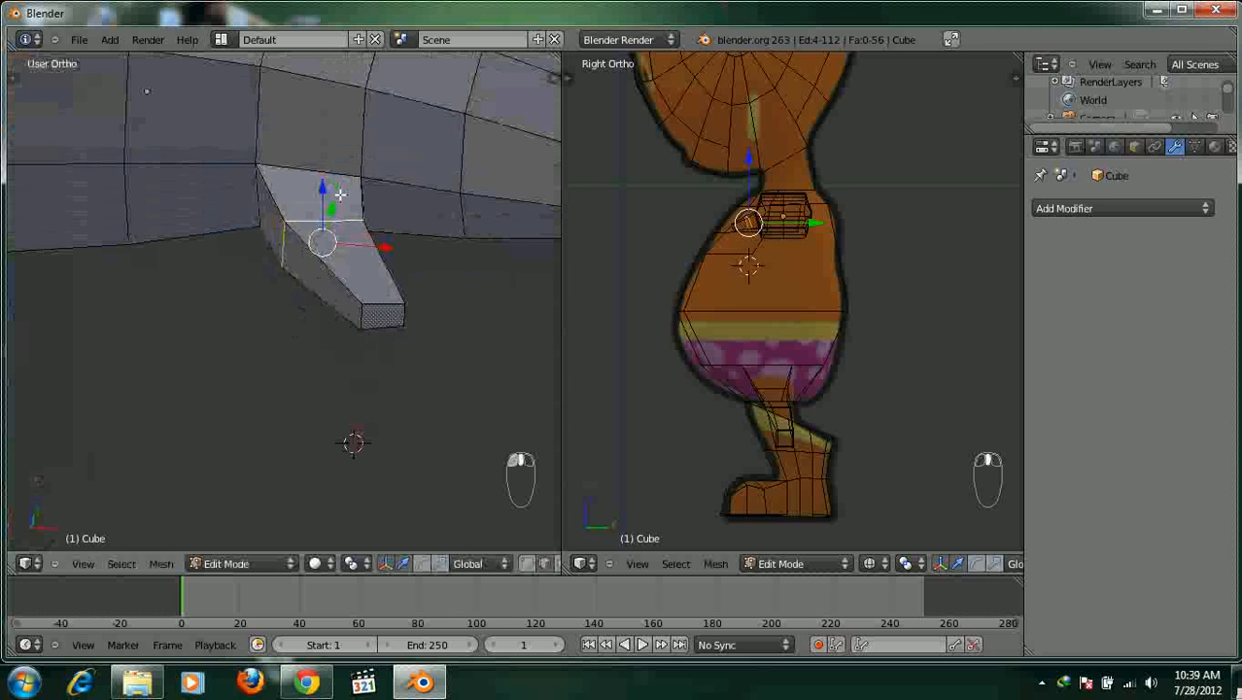
{"action": "key", "text": "ctrl+r"}
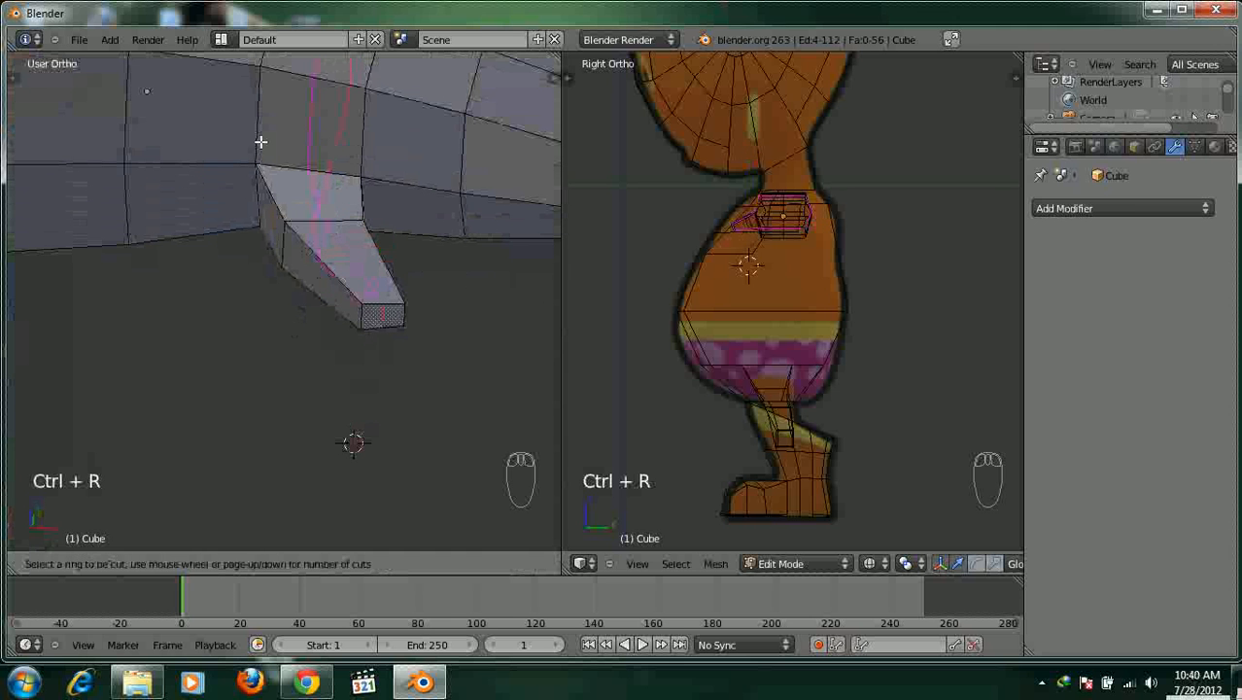
{"action": "left_click", "coordinate": [300, 248]}
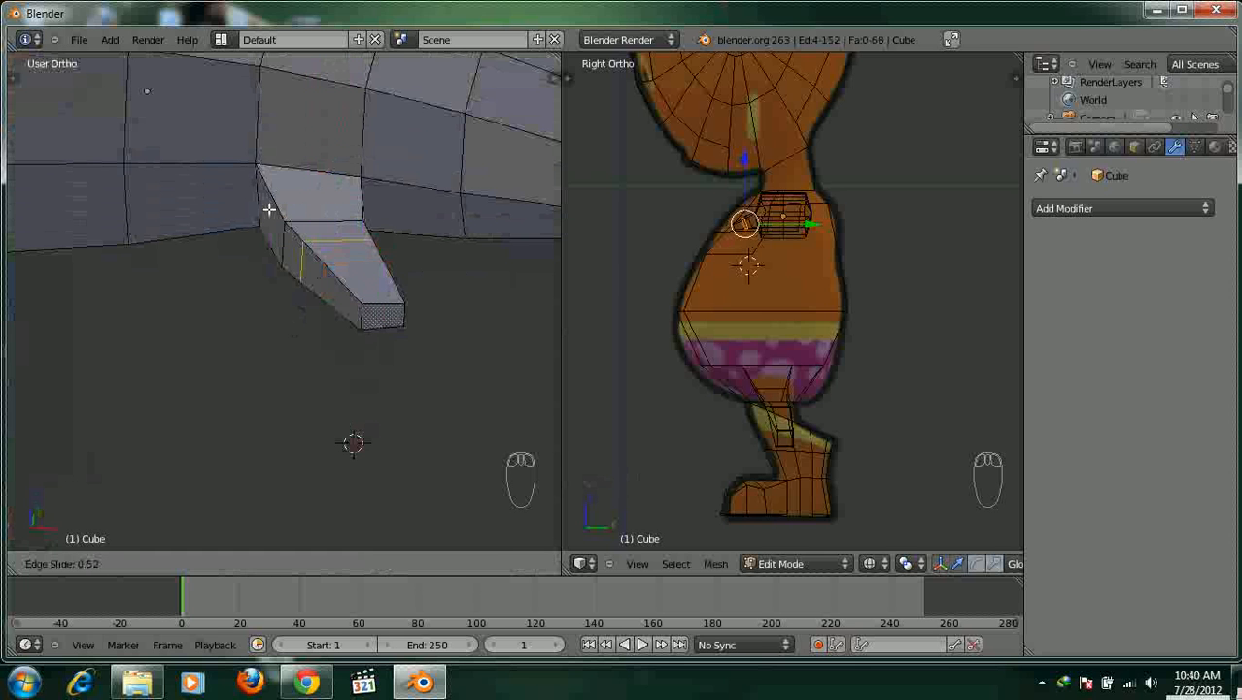
{"action": "left_click", "coordinate": [271, 209]}
Add a centred loop cut around the finger section just before the fingertip and deselect everything.
{"action": "scroll", "coordinate": [405, 296], "scroll_direction": "down", "scroll_amount": 3}
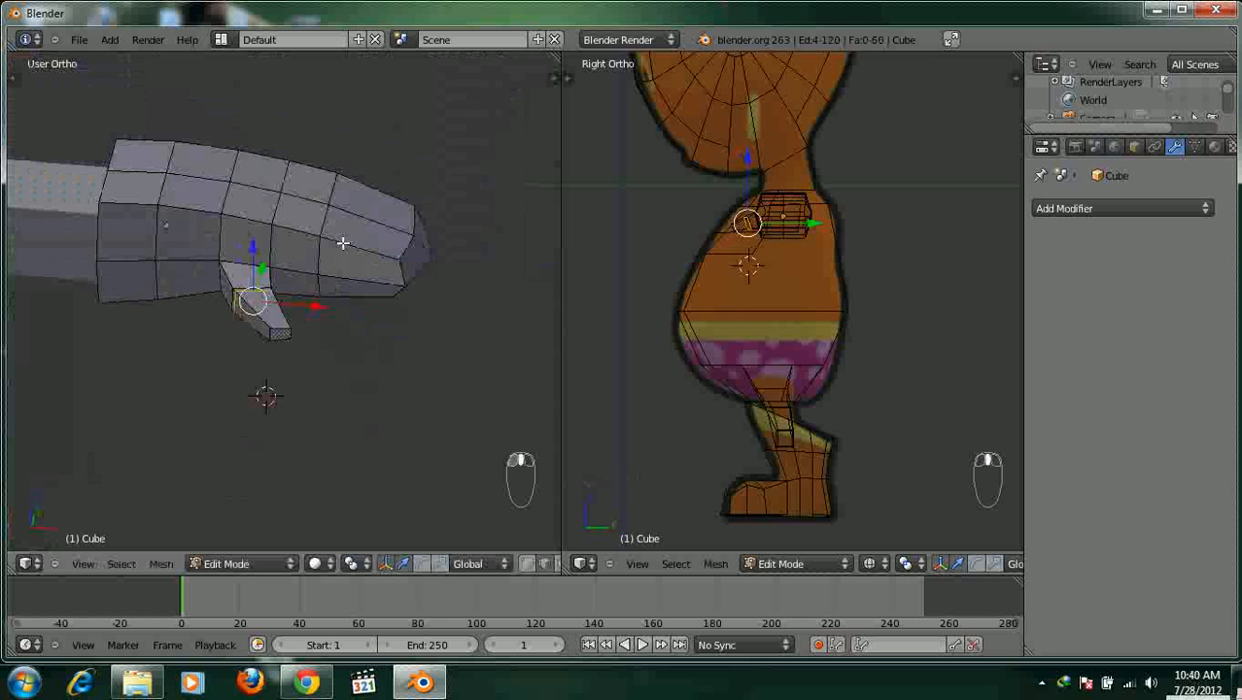
{"action": "middle_click_drag", "start_coordinate": [349, 264], "coordinate": [378, 279]}
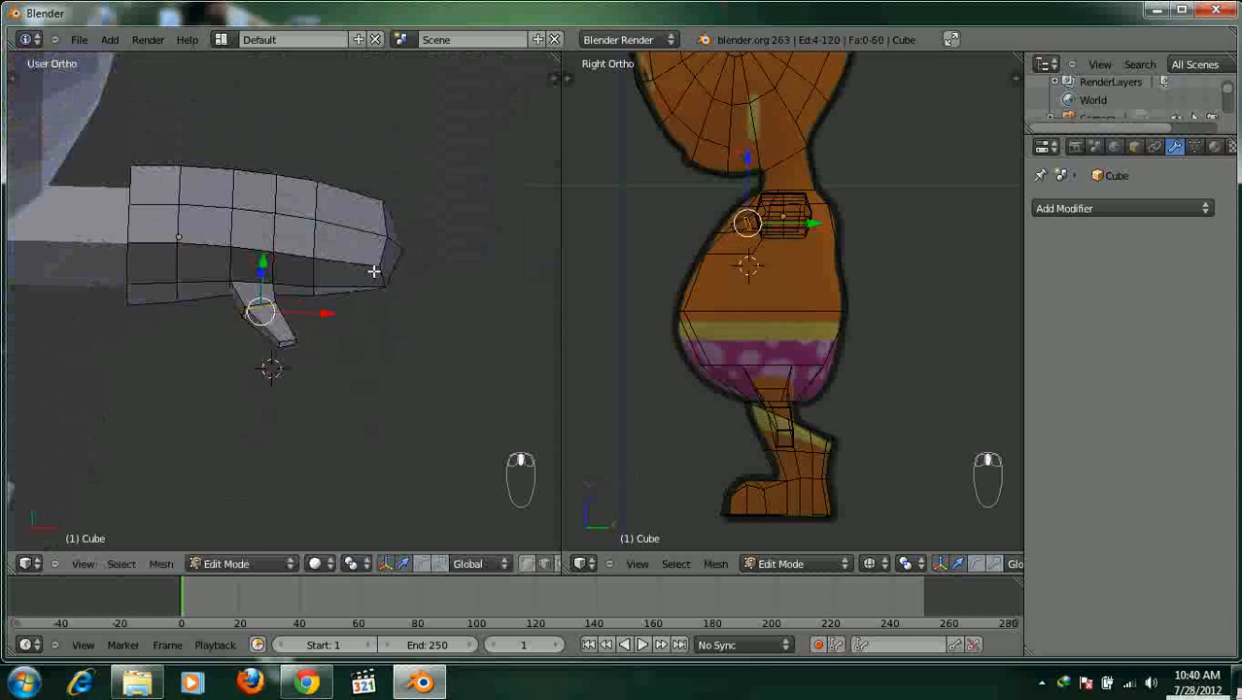
{"action": "key", "text": "ctrl+r"}
{"action": "left_click", "coordinate": [361, 266]}
{"action": "right_click", "coordinate": [356, 330]}
{"action": "key", "text": "a"}
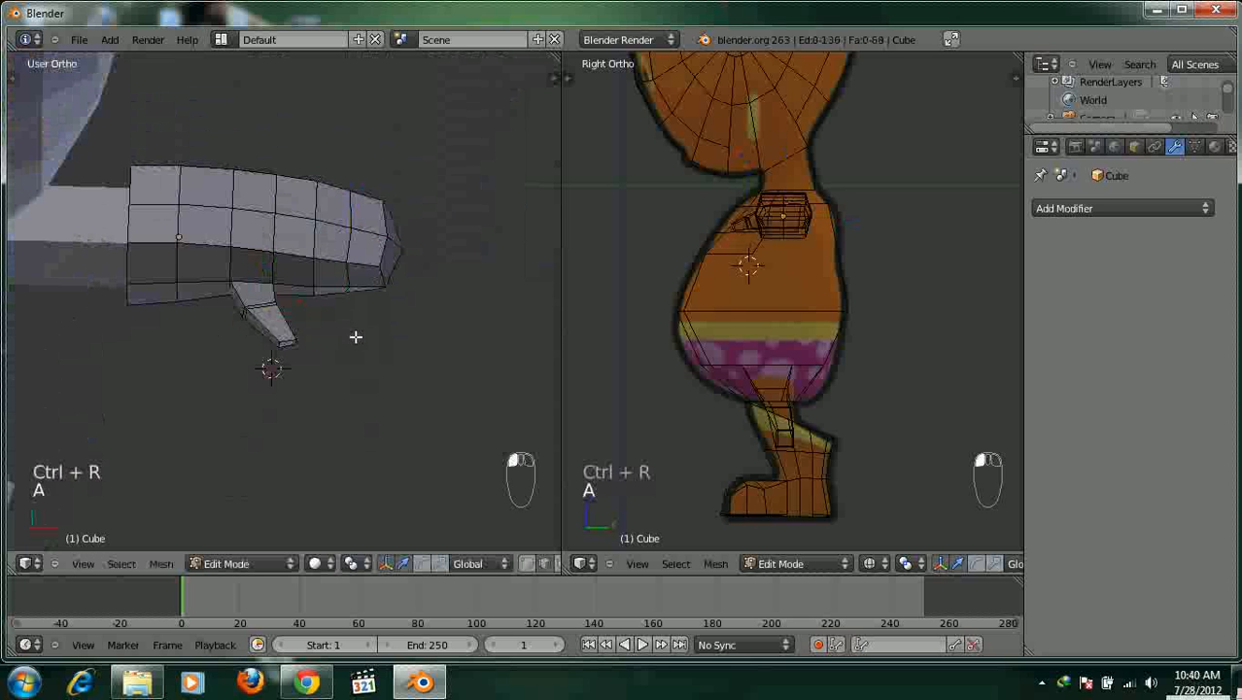
Leave edit mode and examine the hand's shape, comparing it with the body and the reference in the front view.
{"action": "middle_click_drag", "start_coordinate": [356, 337], "coordinate": [251, 293]}
{"action": "scroll", "coordinate": [275, 292], "scroll_direction": "up", "scroll_amount": 4}
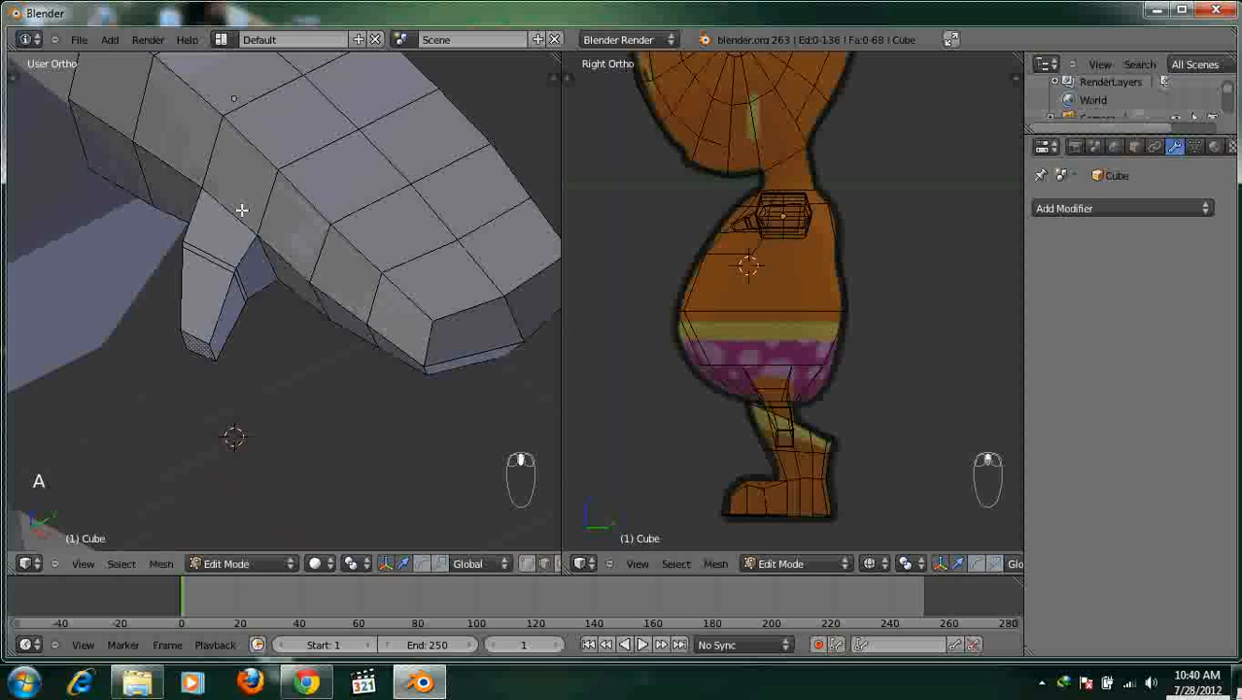
{"action": "middle_click_drag", "start_coordinate": [244, 208], "coordinate": [344, 208]}
{"action": "key", "text": "Tab"}
{"action": "scroll", "coordinate": [349, 291], "scroll_direction": "down", "scroll_amount": 2}
{"action": "middle_click_drag", "start_coordinate": [360, 304], "coordinate": [527, 296]}
{"action": "key", "text": "KP_1"}
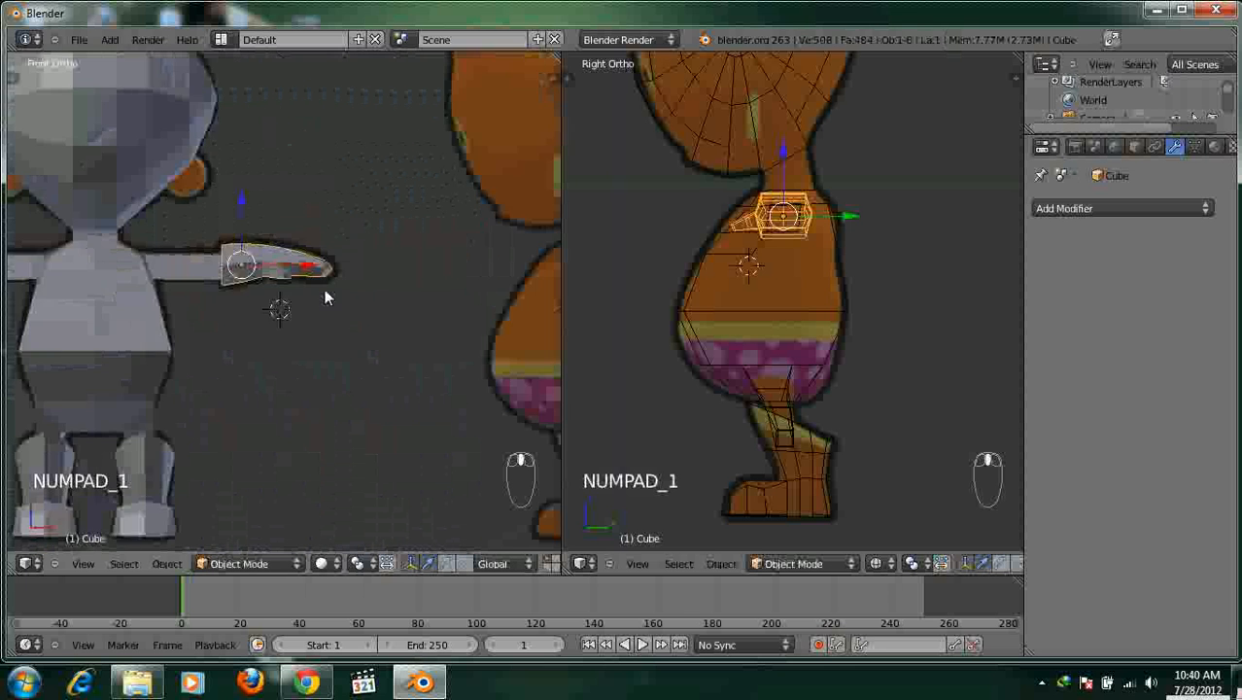
{"action": "middle_click_drag", "start_coordinate": [364, 317], "coordinate": [320, 363]}
{"action": "key", "text": "KP_1"}
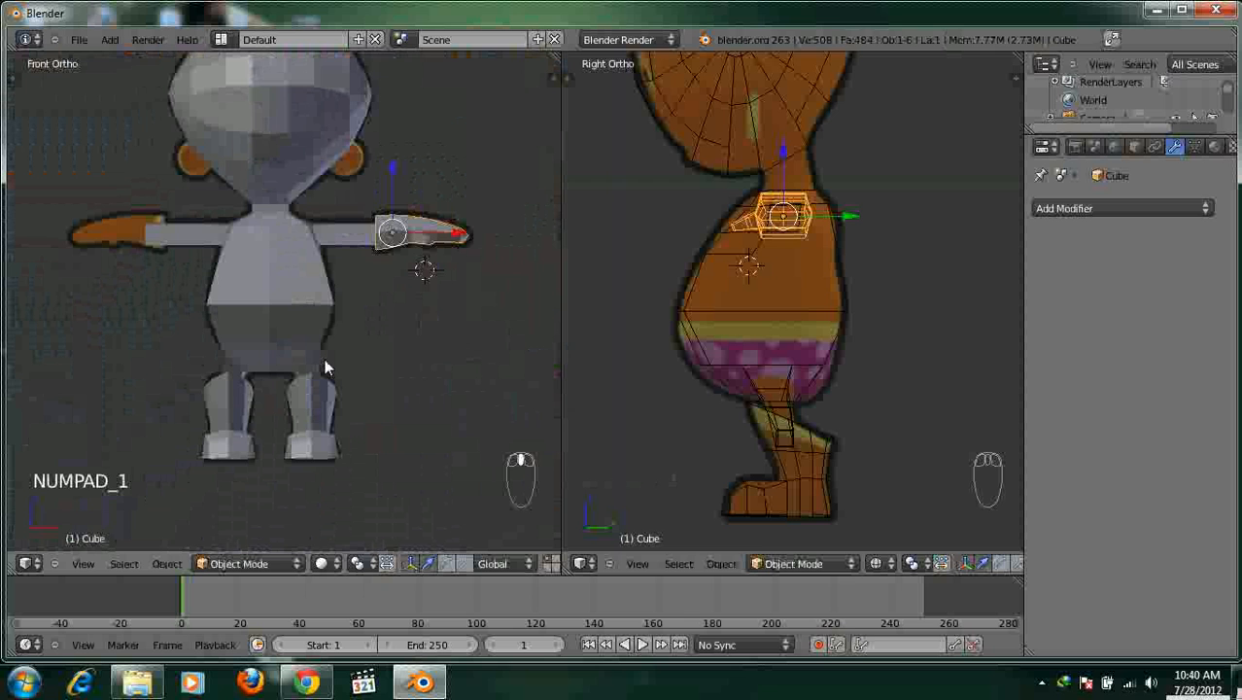
{"action": "scroll", "coordinate": [290, 229], "scroll_direction": "down", "scroll_amount": 2}
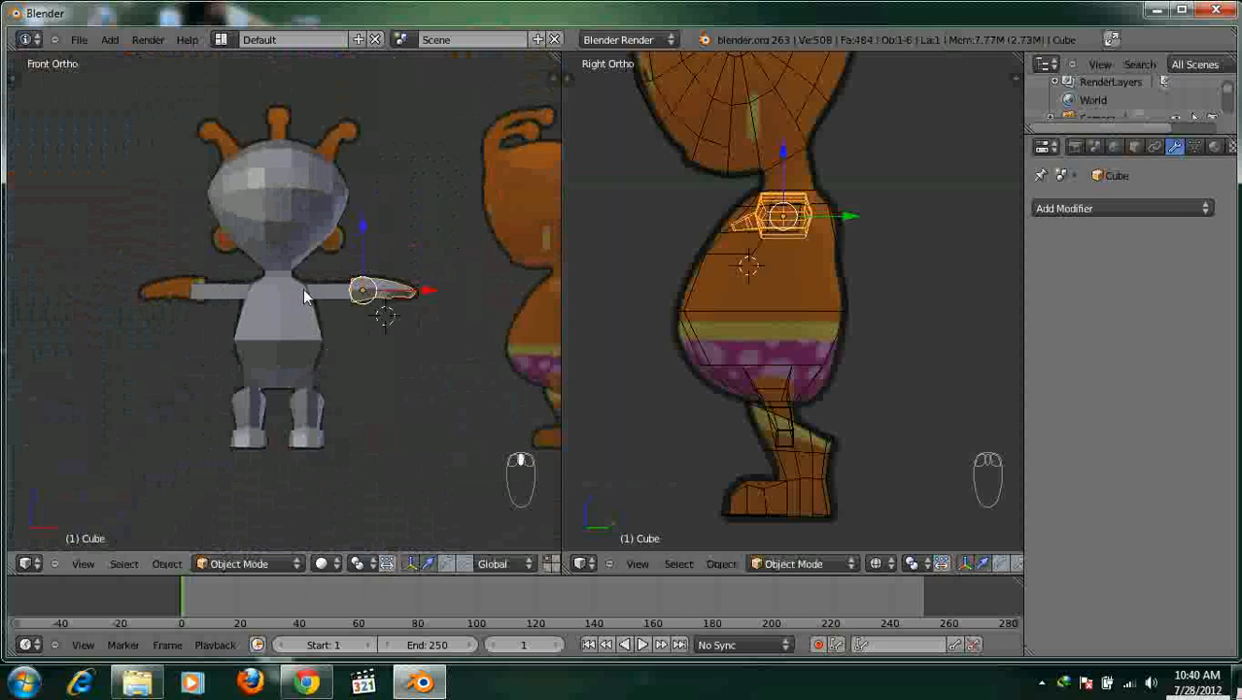
{"action": "scroll", "coordinate": [422, 313], "scroll_direction": "up", "scroll_amount": 2}
{"action": "middle_click_drag", "start_coordinate": [351, 273], "coordinate": [289, 226], "text": "shift"}
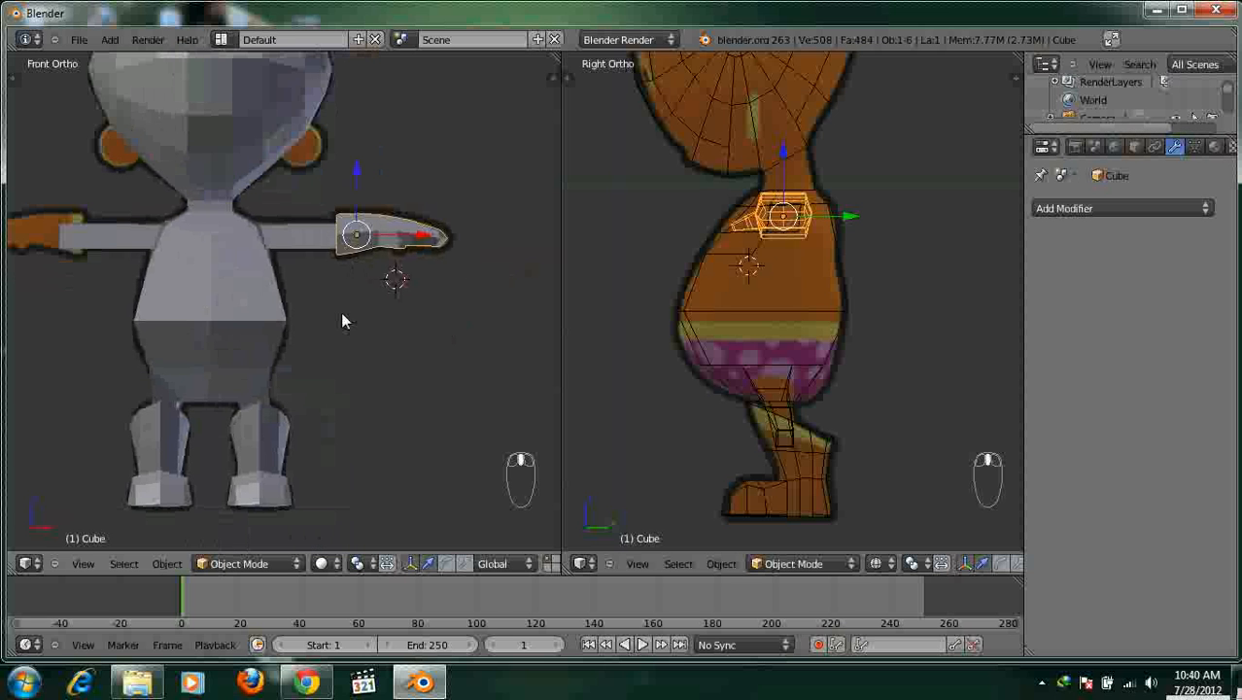
In face select mode, delete the hand's four wrist-end faces facing the arm and return to object mode.
{"action": "key", "text": "grave"}
{"action": "key", "text": "Tab"}
{"action": "middle_click_drag", "start_coordinate": [352, 317], "coordinate": [293, 402]}
{"action": "scroll", "coordinate": [294, 402], "scroll_direction": "up", "scroll_amount": 3}
{"action": "key", "text": "ctrl+Tab"}
{"action": "left_click", "coordinate": [278, 418]}
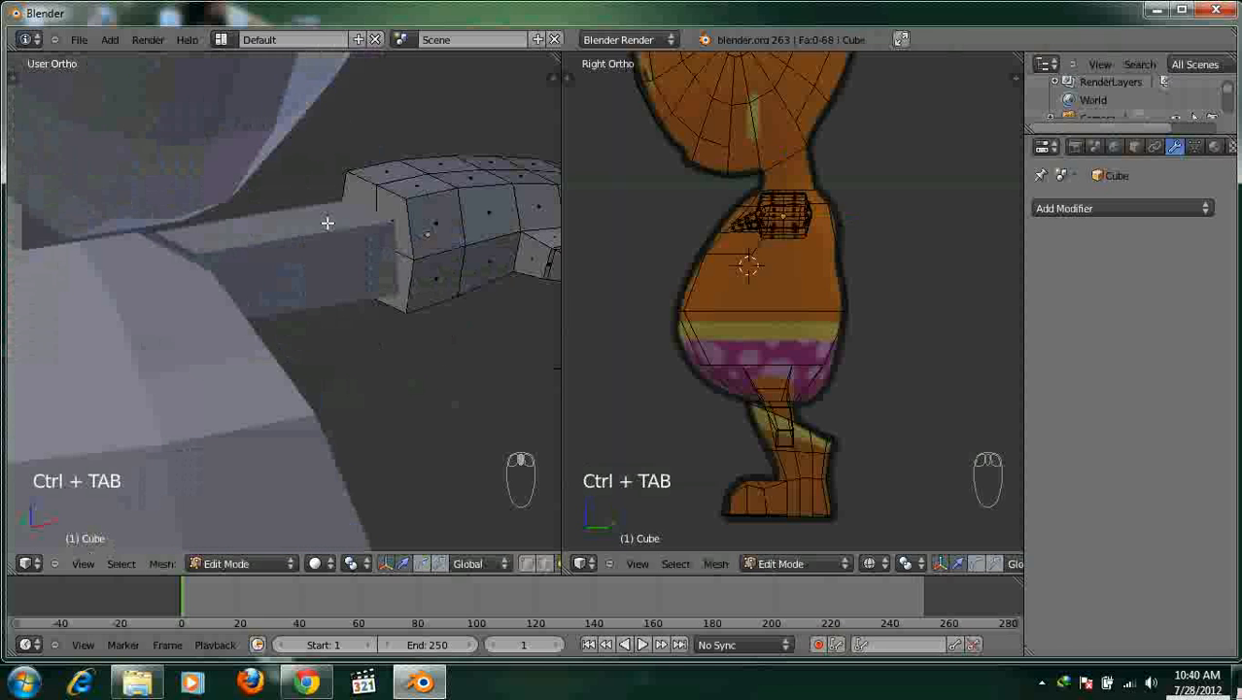
{"action": "right_click", "coordinate": [370, 196]}
{"action": "right_click", "coordinate": [391, 250], "text": "shift"}
{"action": "right_click", "coordinate": [391, 265], "text": "shift"}
{"action": "right_click", "coordinate": [360, 252], "text": "shift"}
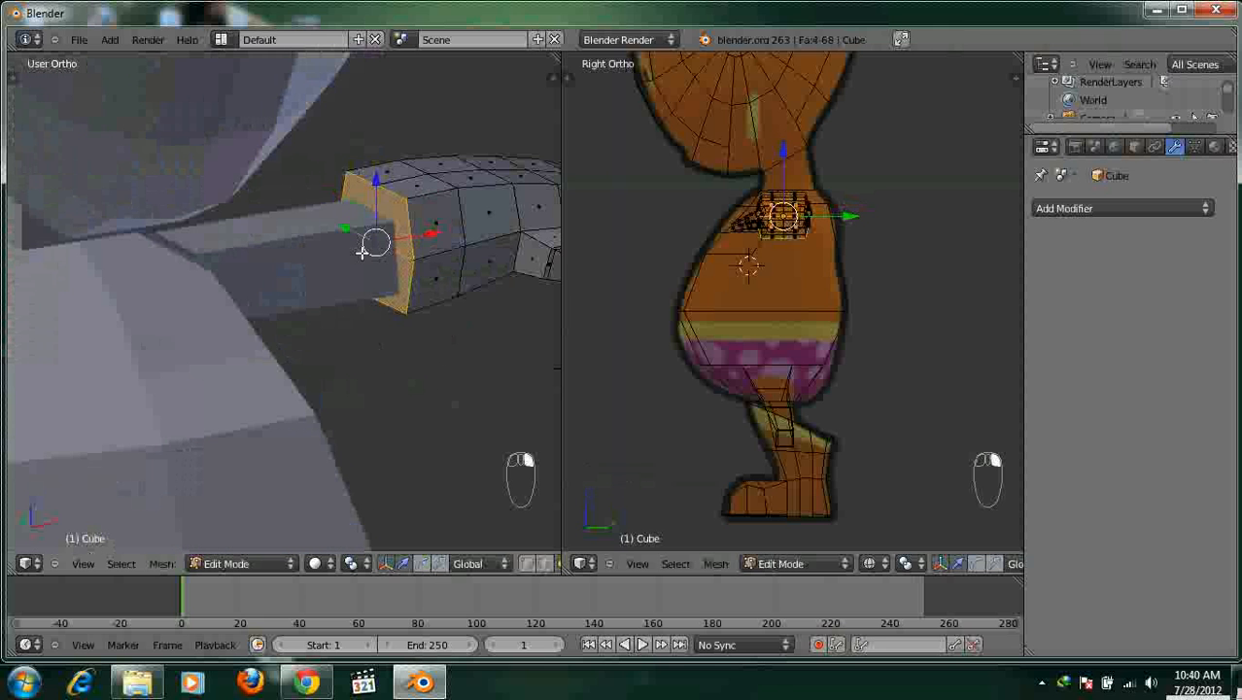
{"action": "key", "text": "x"}
{"action": "left_click", "coordinate": [373, 296]}
{"action": "middle_click_drag", "start_coordinate": [375, 300], "coordinate": [331, 329]}
{"action": "key", "text": "Tab"}
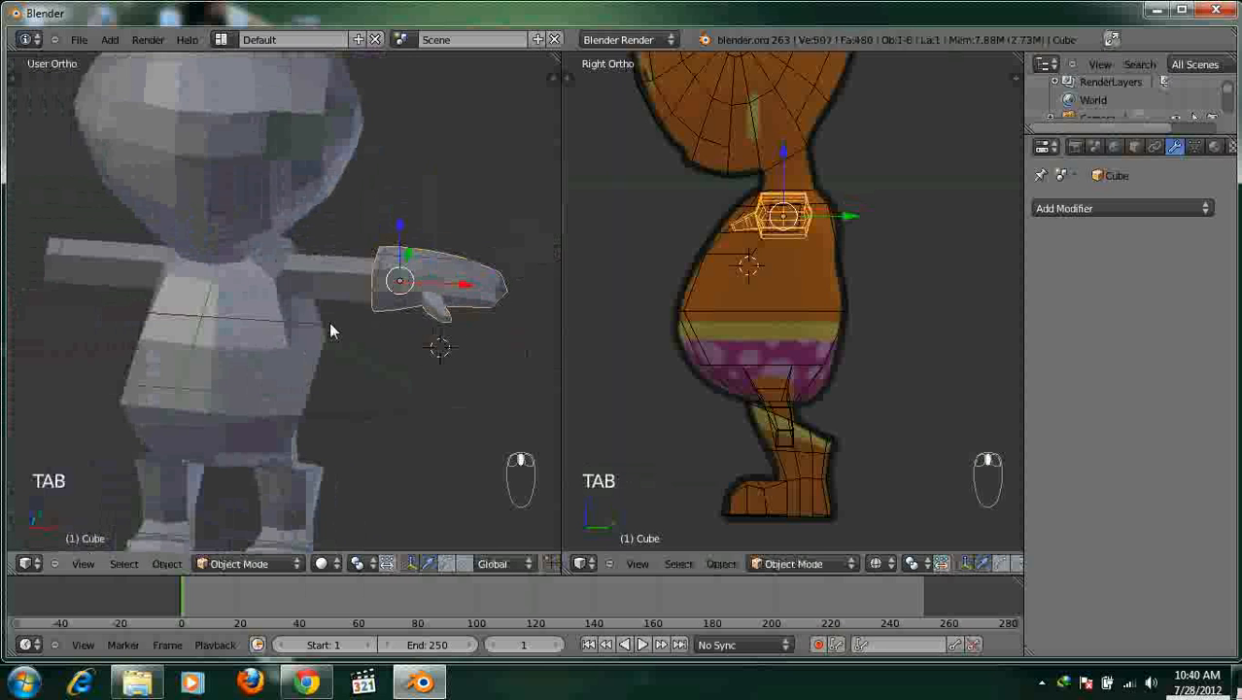
Duplicate the hand in the front view and move the copy along X to the opposite arm.
{"action": "key", "text": "KP_1"}
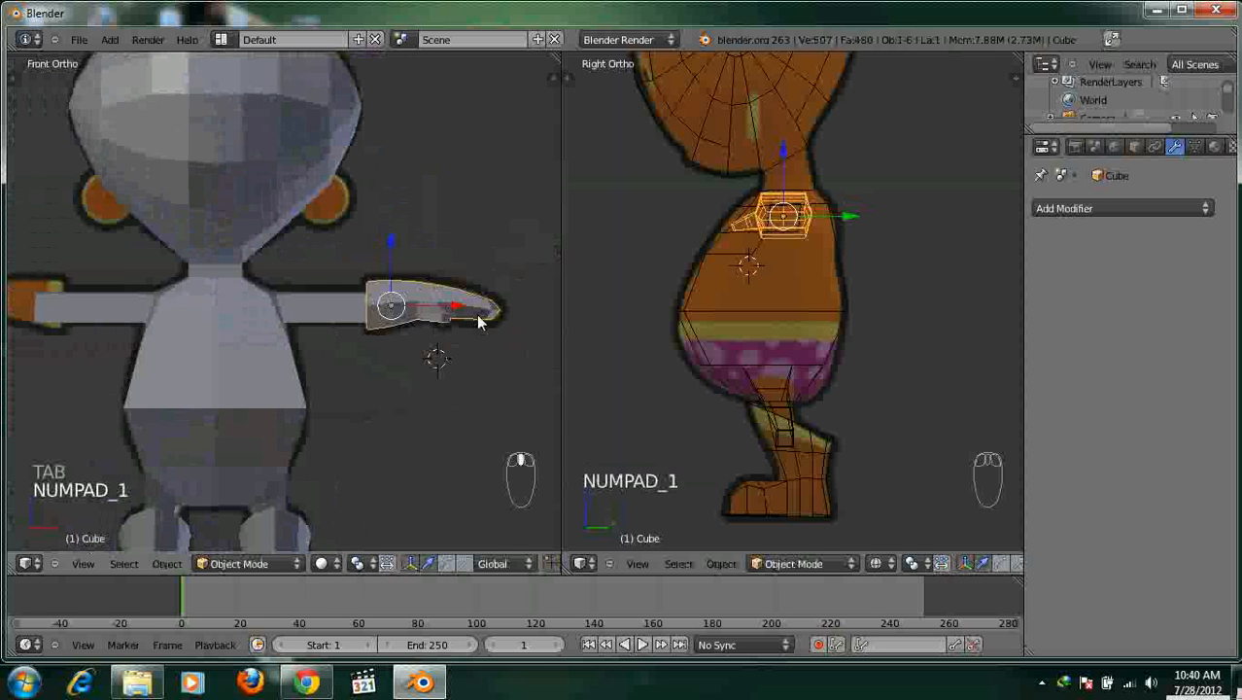
{"action": "scroll", "coordinate": [475, 315], "scroll_direction": "down", "scroll_amount": 2}
{"action": "key", "text": "shift+d"}
{"action": "key", "text": "x"}
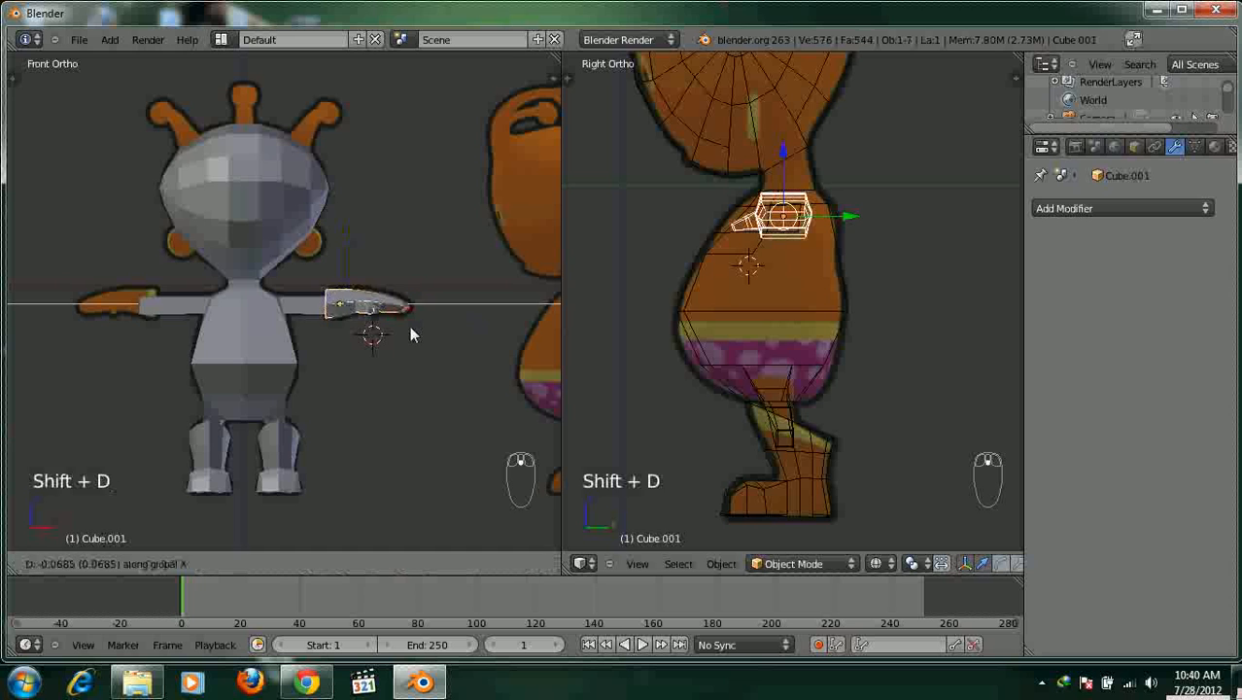
{"action": "left_click", "coordinate": [238, 333]}
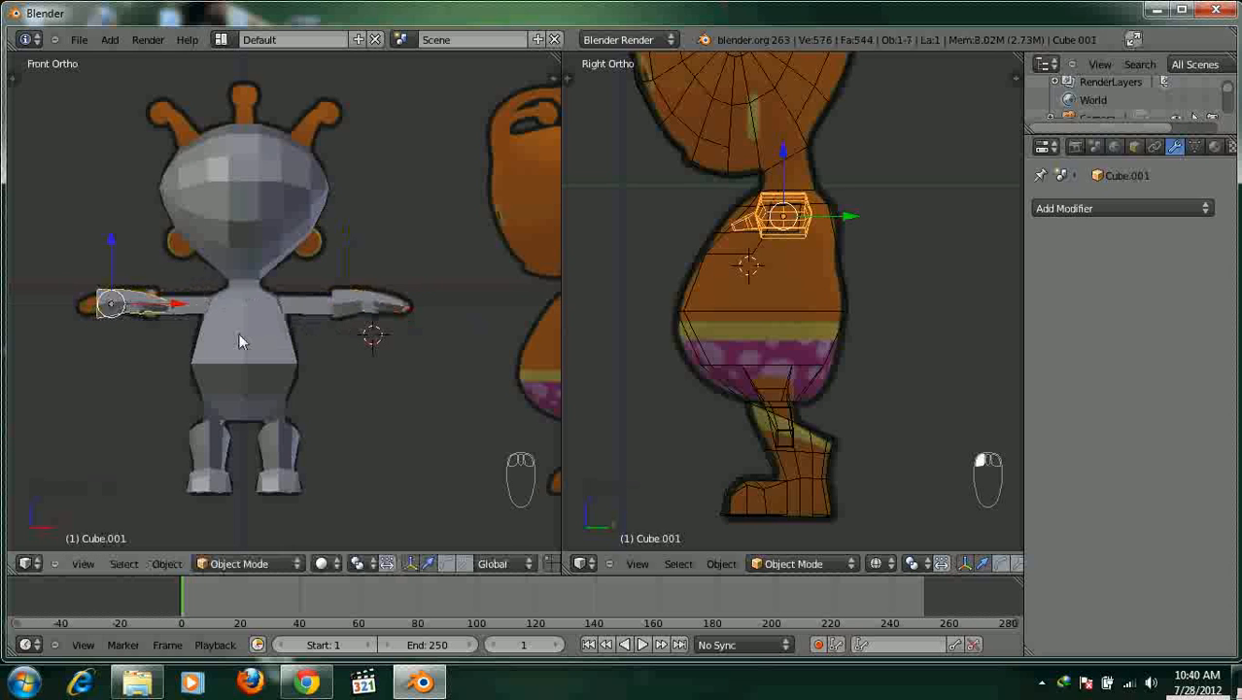
Mirror the duplicated hand along global X and shift it along X until it meets the end of the arm.
{"action": "middle_click_drag", "start_coordinate": [282, 338], "coordinate": [347, 338], "text": "shift"}
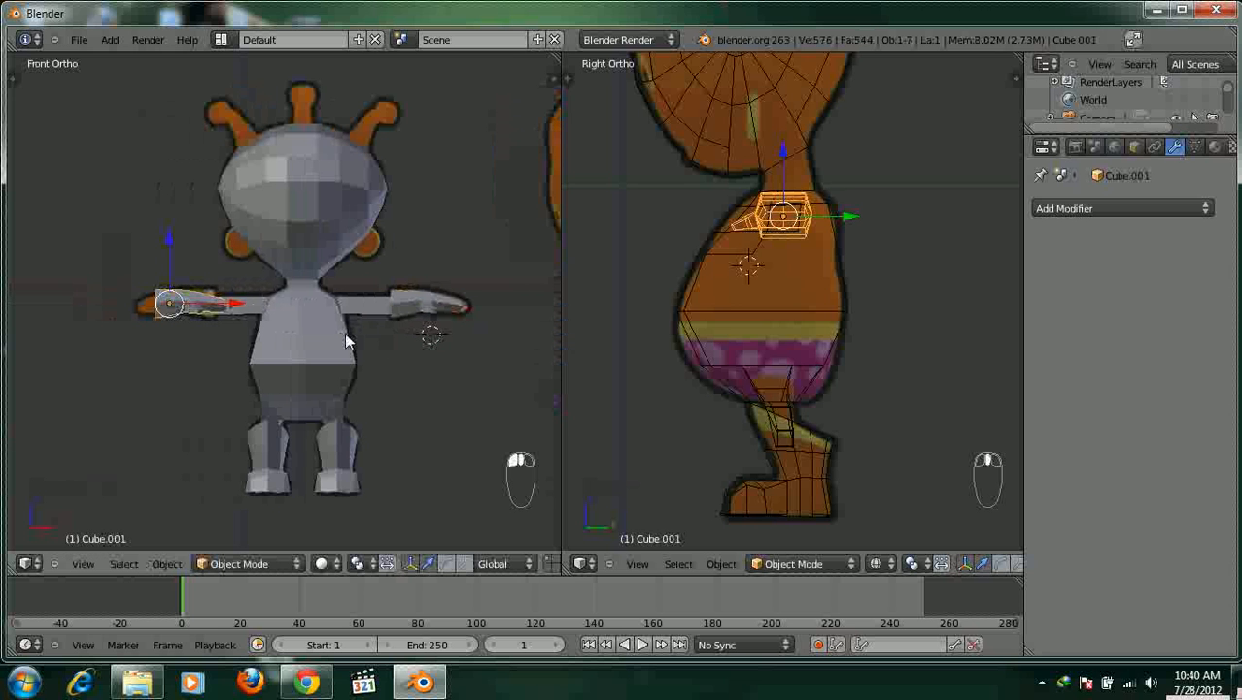
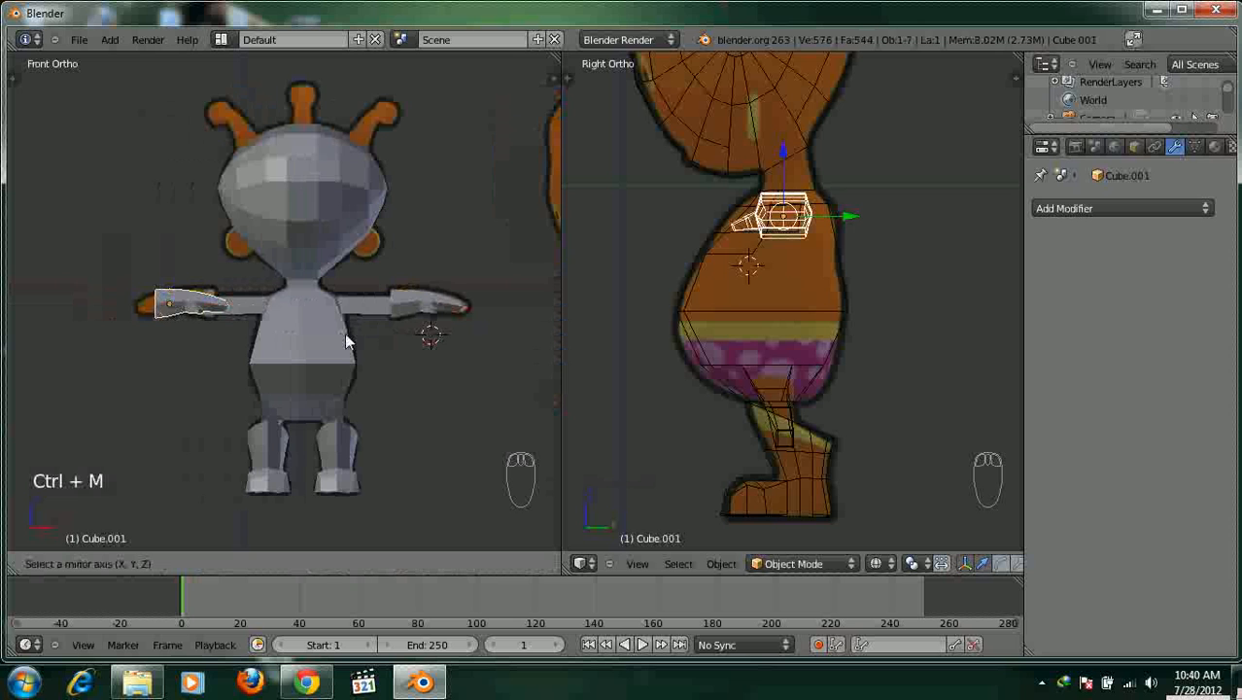
{"action": "key", "text": "x"}
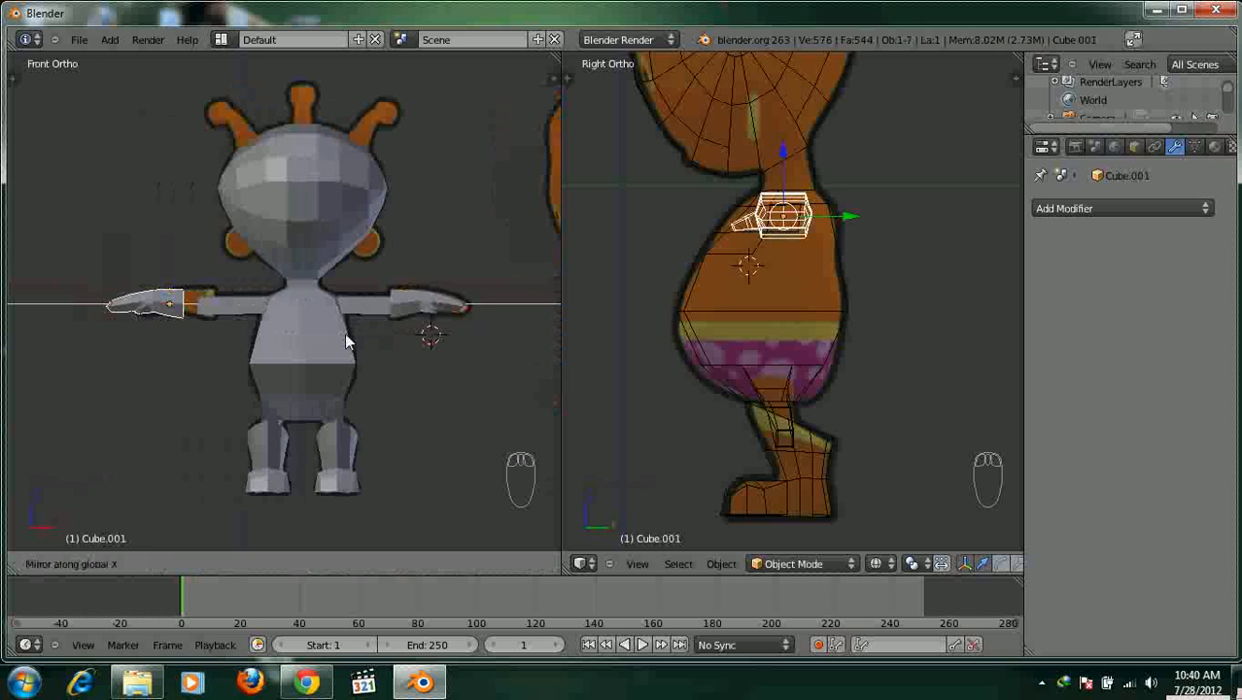
{"action": "left_click", "coordinate": [344, 332]}
{"action": "left_click_drag", "start_coordinate": [237, 307], "coordinate": [253, 304]}
Check the mirrored hand's fit against the arm and the front reference, and deselect everything.
{"action": "scroll", "coordinate": [252, 323], "scroll_direction": "up", "scroll_amount": 2}
{"action": "middle_click_drag", "start_coordinate": [253, 325], "coordinate": [258, 289], "text": "shift"}
{"action": "scroll", "coordinate": [257, 290], "scroll_direction": "down", "scroll_amount": 3}
{"action": "key", "text": "a"}
{"action": "right_click", "coordinate": [202, 262]}
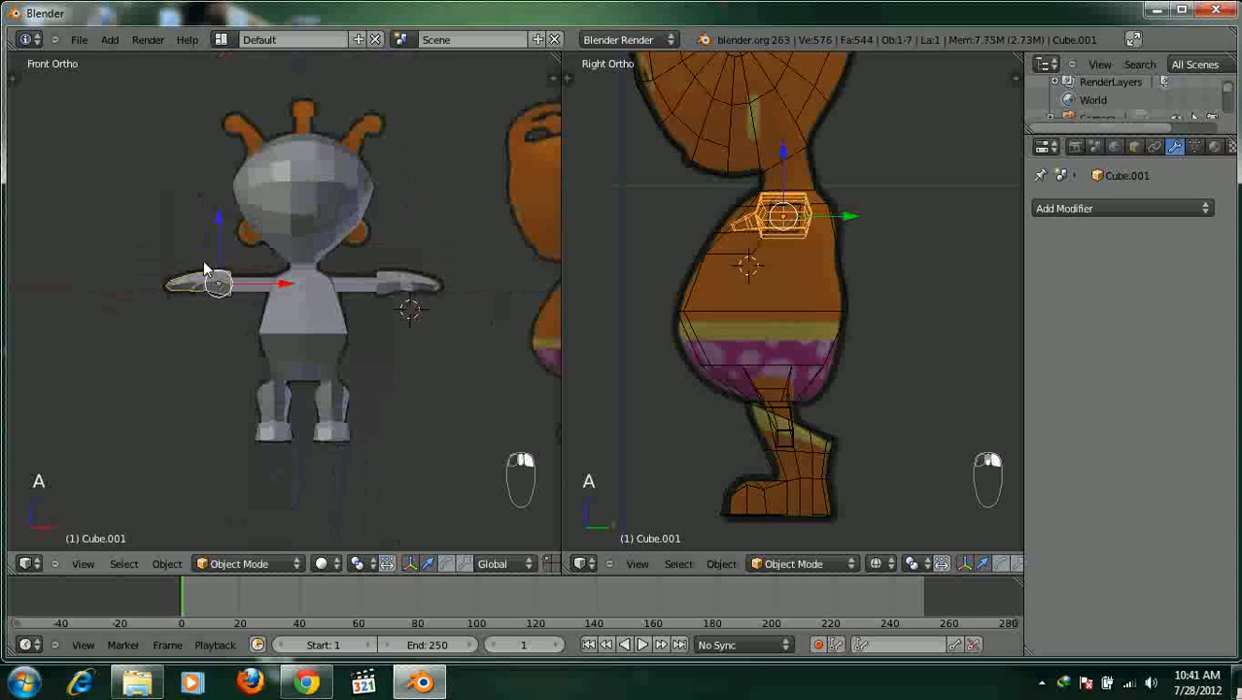
{"action": "scroll", "coordinate": [294, 299], "scroll_direction": "up", "scroll_amount": 3}
{"action": "key", "text": "a"}
{"action": "scroll", "coordinate": [312, 321], "scroll_direction": "down", "scroll_amount": 3}
{"action": "middle_click_drag", "start_coordinate": [299, 364], "coordinate": [304, 334]}
{"action": "scroll", "coordinate": [323, 345], "scroll_direction": "up", "scroll_amount": 2}
{"action": "scroll", "coordinate": [270, 336], "scroll_direction": "up", "scroll_amount": 2}
{"action": "scroll", "coordinate": [270, 340], "scroll_direction": "down", "scroll_amount": 4}
{"action": "key", "text": "KP_1"}
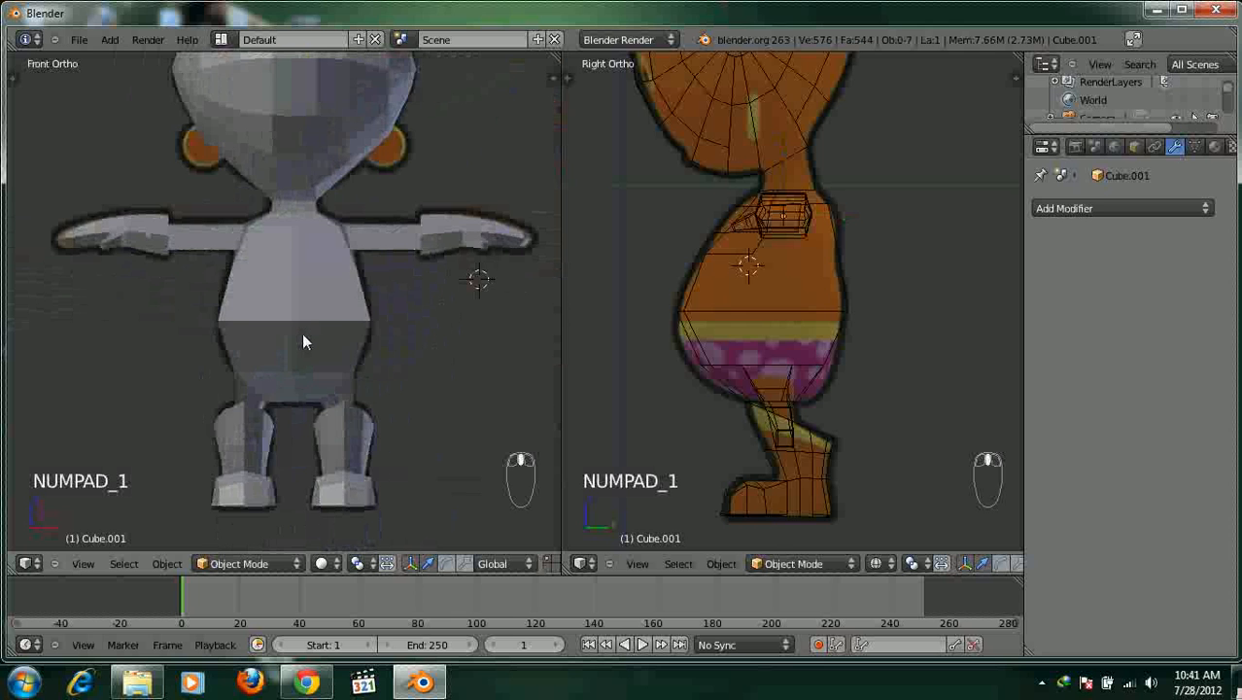
{"action": "scroll", "coordinate": [306, 331], "scroll_direction": "down", "scroll_amount": 2}
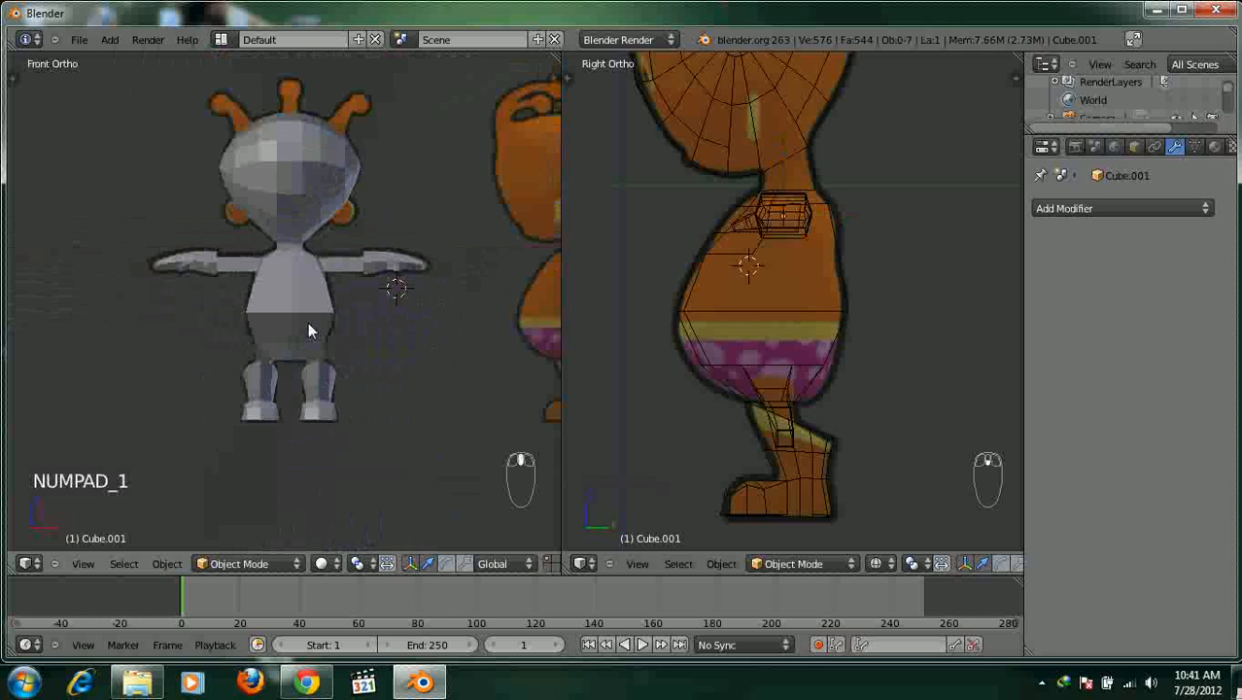
Show the object tools and apply smooth shading to the head and body mesh.
{"action": "left_click", "coordinate": [97, 197]}
{"action": "left_click", "coordinate": [72, 146]}
{"action": "left_click", "coordinate": [18, 83]}
{"action": "left_click_drag", "start_coordinate": [207, 157], "coordinate": [252, 190]}
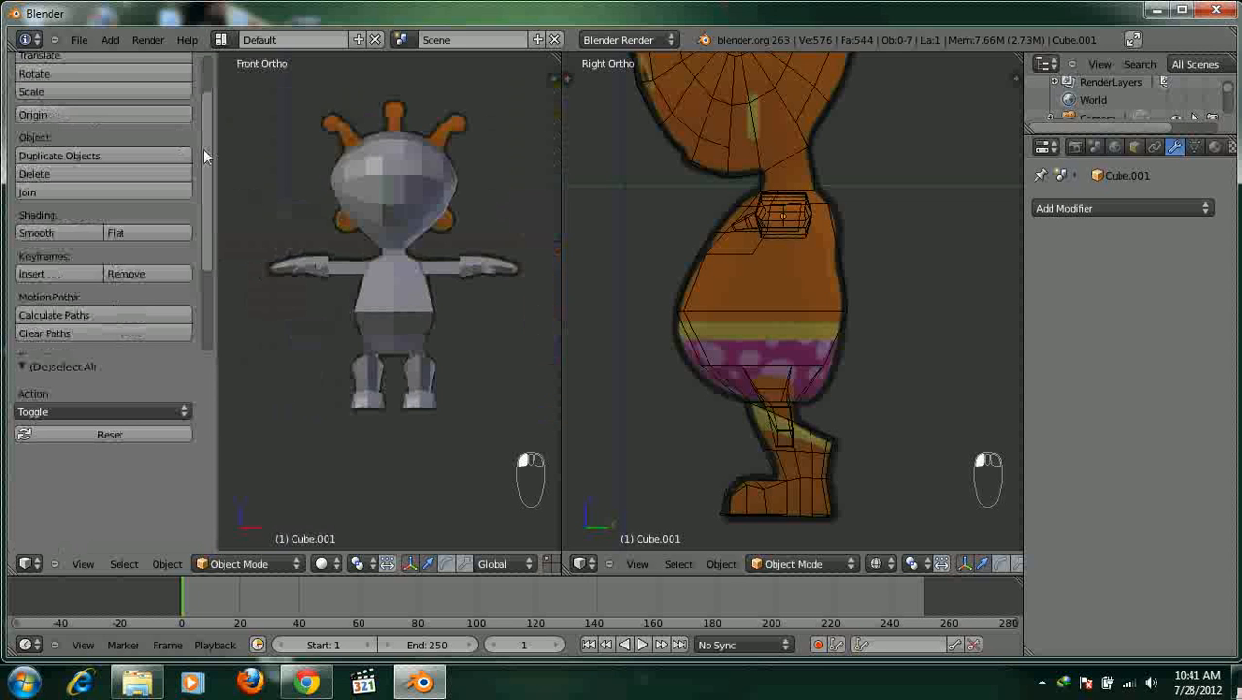
{"action": "left_click_drag", "start_coordinate": [207, 95], "coordinate": [210, 62]}
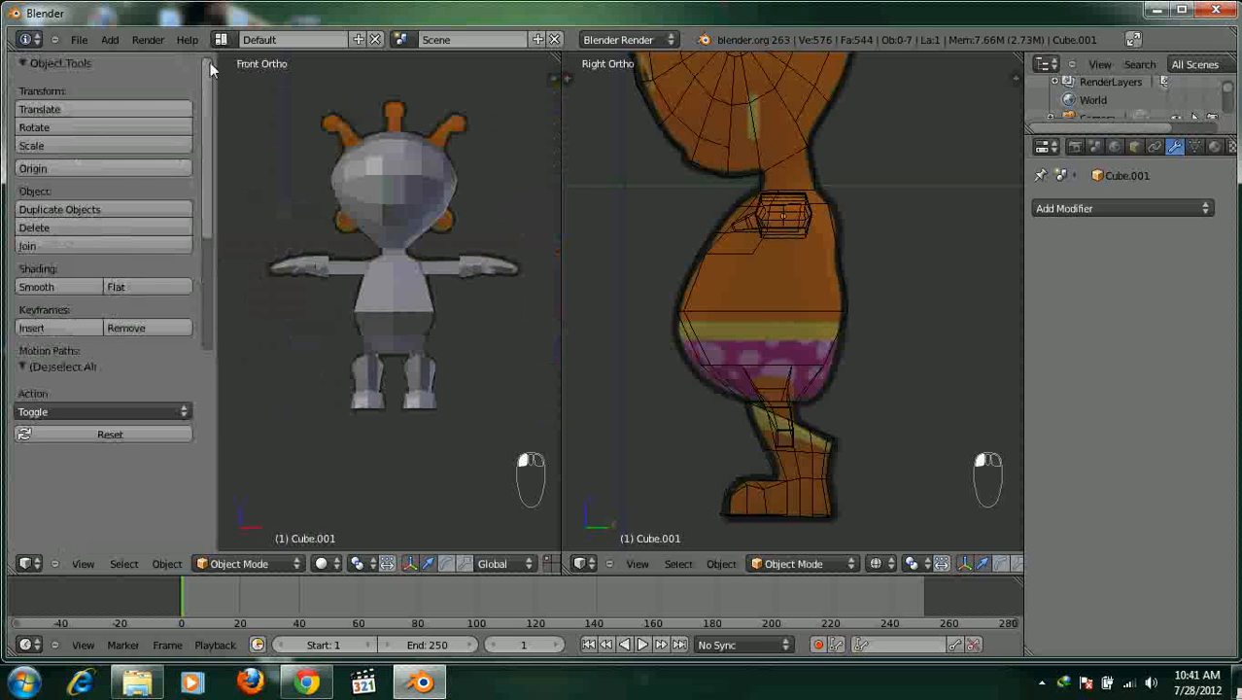
{"action": "right_click", "coordinate": [380, 188]}
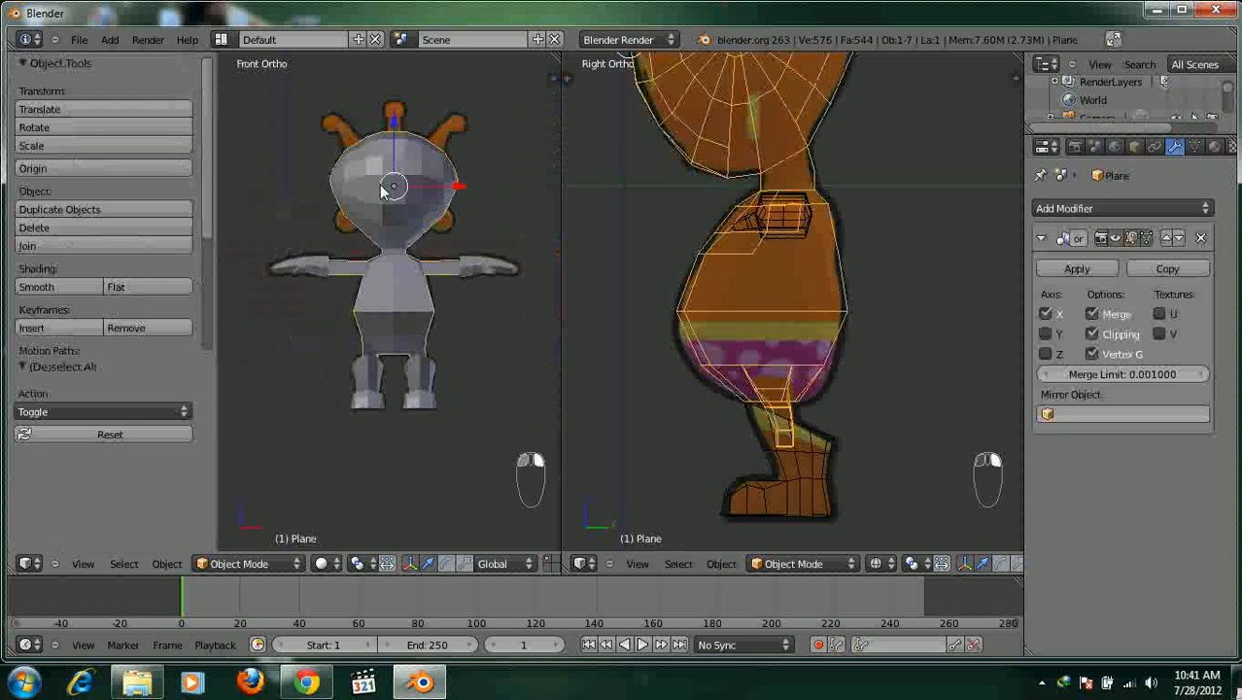
{"action": "left_click", "coordinate": [49, 283]}
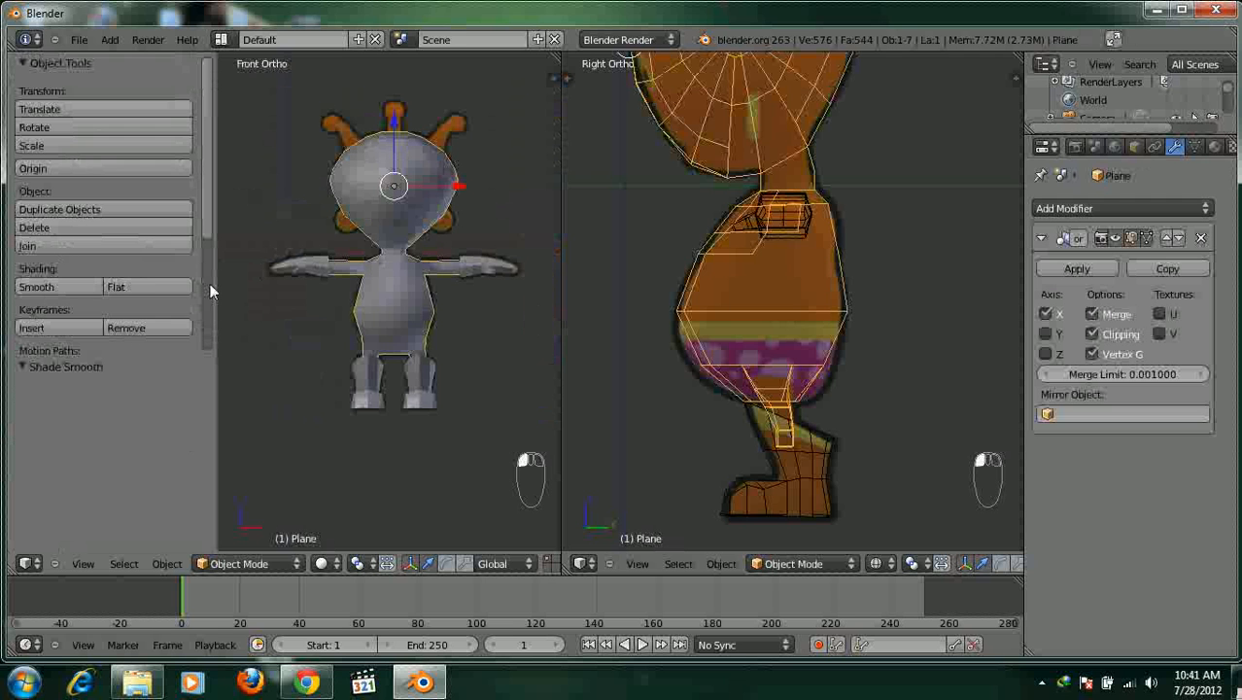
Apply smooth shading to both hands.
{"action": "right_click", "coordinate": [288, 269]}
{"action": "left_click", "coordinate": [55, 289]}
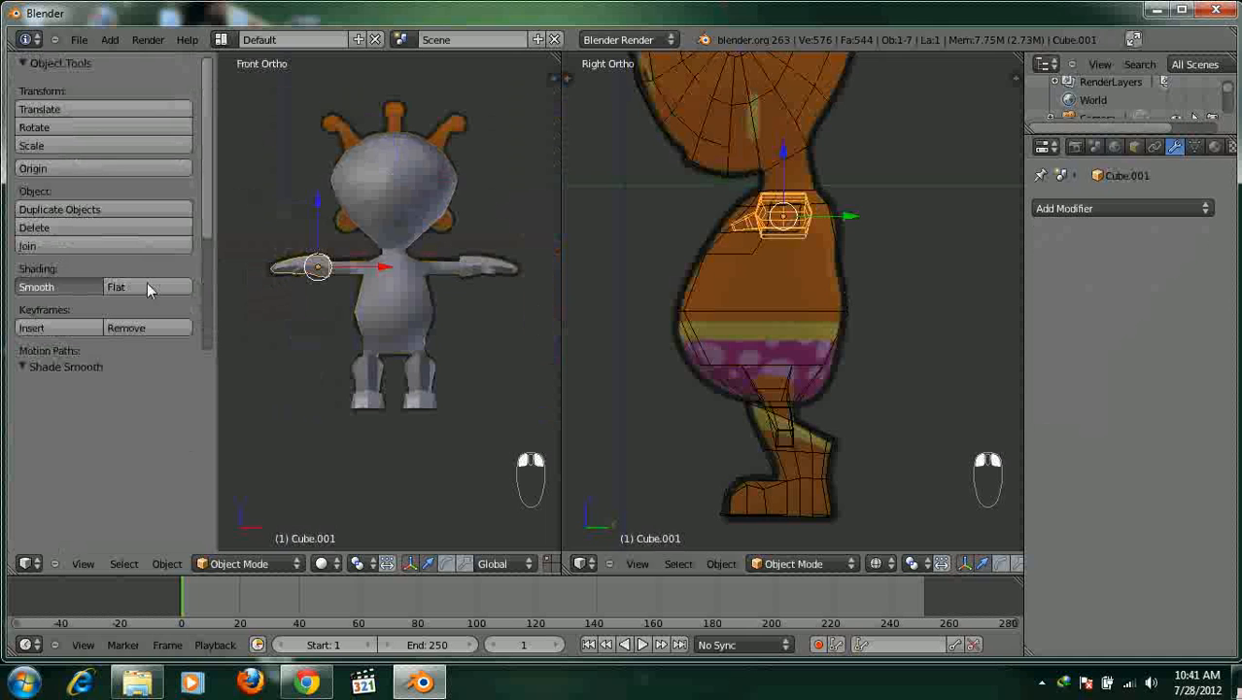
{"action": "right_click", "coordinate": [486, 272]}
{"action": "left_click", "coordinate": [50, 285]}
Select both lower leg meshes, apply smooth shading to them and hide the object tools.
{"action": "right_click", "coordinate": [361, 397]}
{"action": "right_click", "coordinate": [361, 396], "text": "shift"}
{"action": "left_click", "coordinate": [44, 287]}
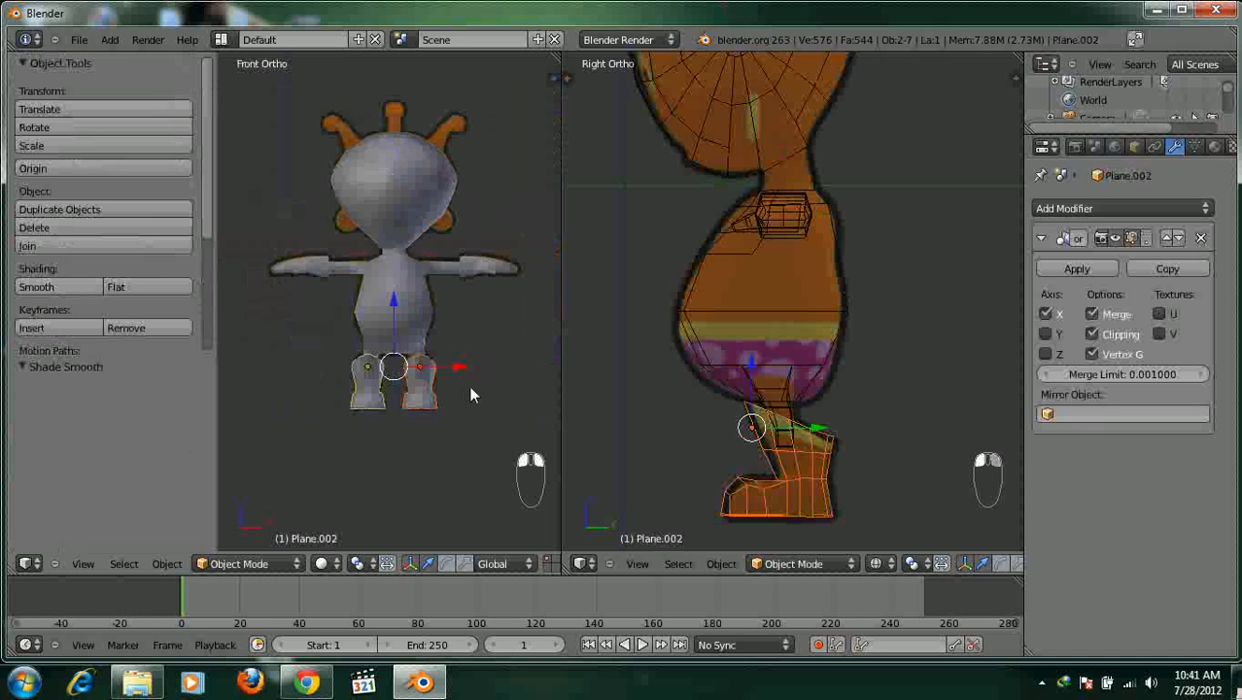
{"action": "key", "text": "t"}
Deselect everything and inspect the smooth-shaded character in a maximized view, including from an angle.
{"action": "scroll", "coordinate": [405, 365], "scroll_direction": "up", "scroll_amount": 4}
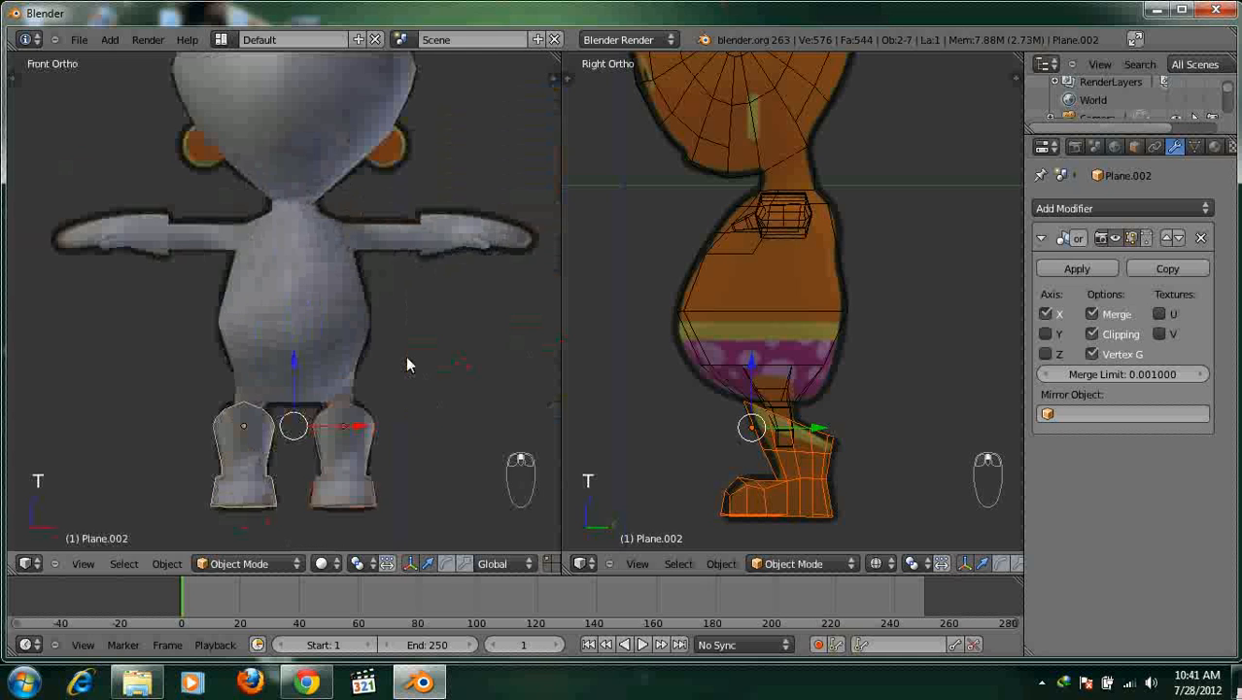
{"action": "key", "text": "a"}
{"action": "key", "text": "ctrl+Up"}
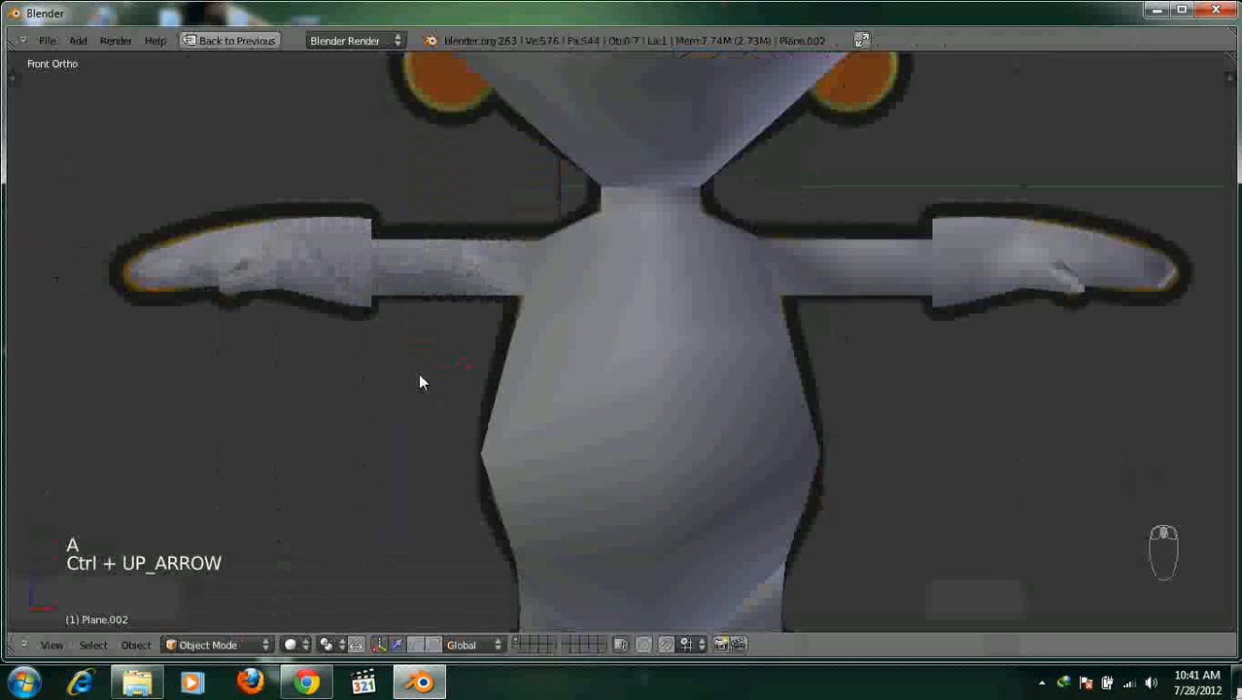
{"action": "scroll", "coordinate": [420, 381], "scroll_direction": "down", "scroll_amount": 5}
{"action": "middle_click_drag", "start_coordinate": [502, 338], "coordinate": [601, 307]}
{"action": "key", "text": "ctrl+Up"}
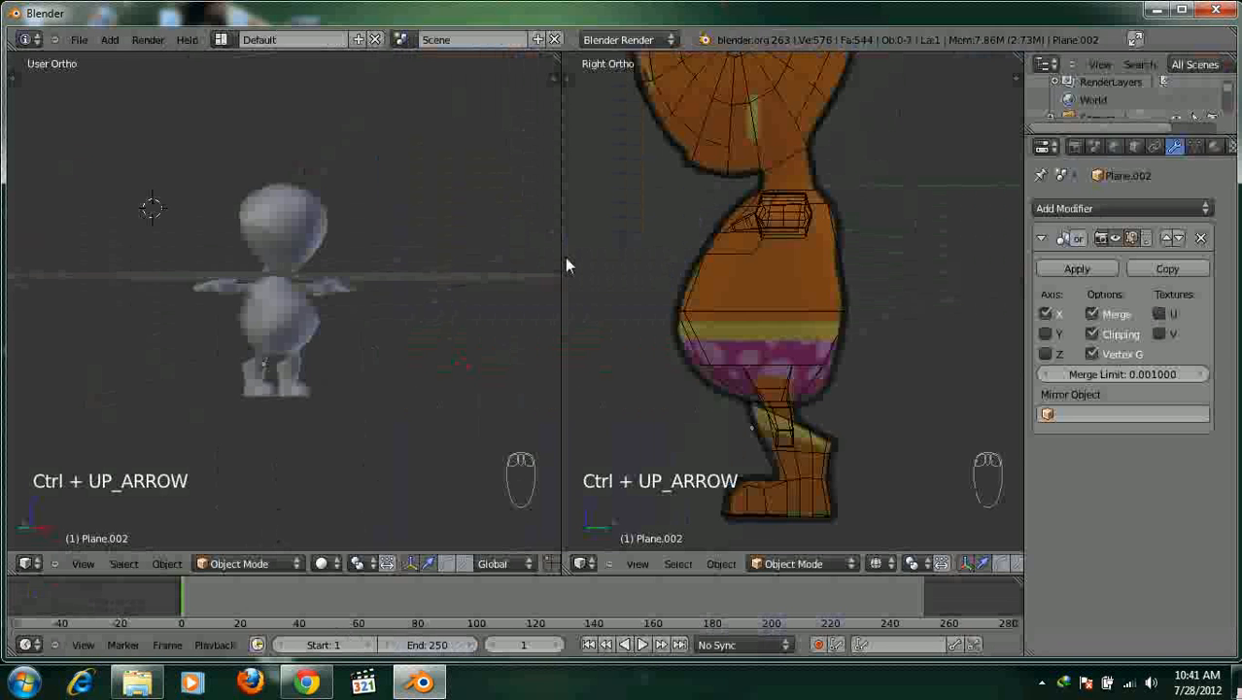
Deselect everything and place the 3D cursor at the ear position in both the front and side views.
{"action": "key", "text": "KP_1"}
{"action": "scroll", "coordinate": [349, 292], "scroll_direction": "up", "scroll_amount": 6}
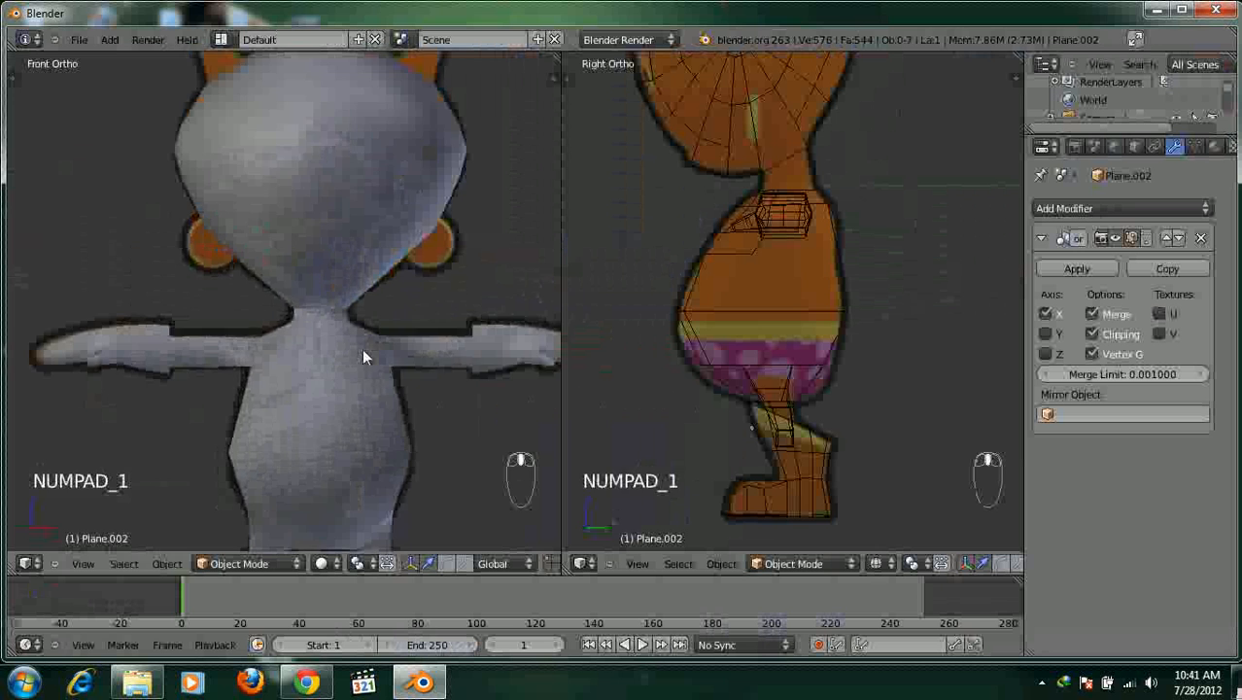
{"action": "right_click", "coordinate": [361, 348]}
{"action": "scroll", "coordinate": [354, 268], "scroll_direction": "up", "scroll_amount": 2}
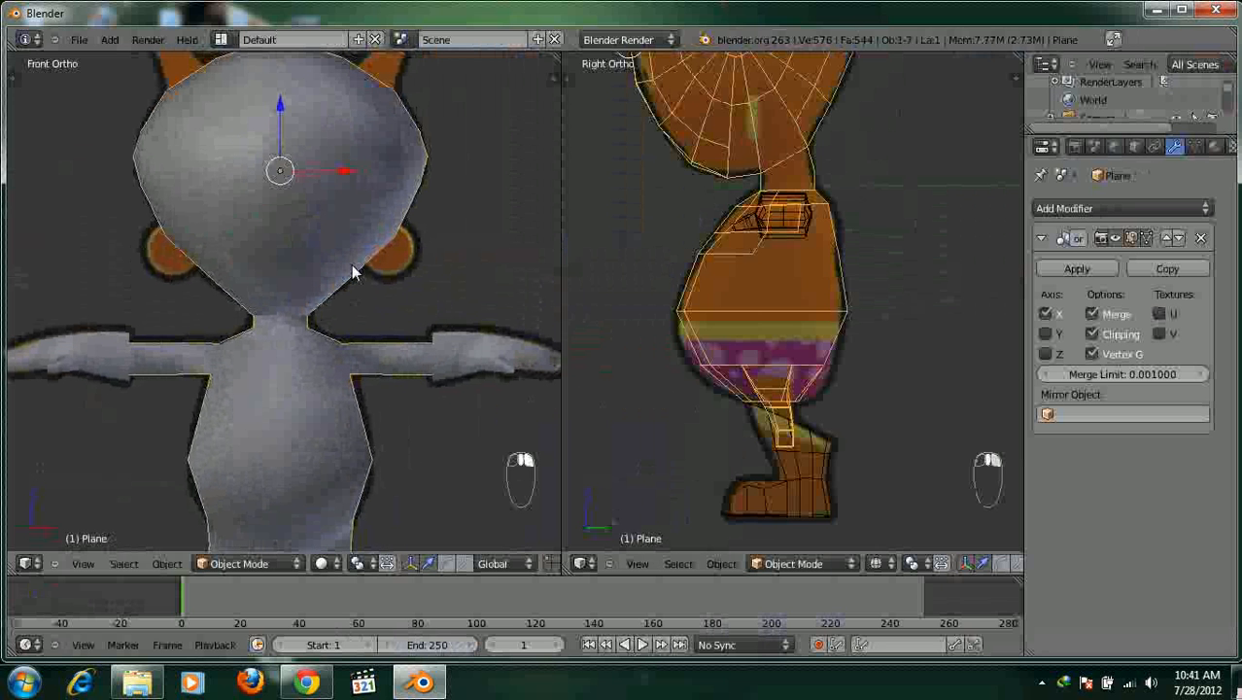
{"action": "scroll", "coordinate": [333, 297], "scroll_direction": "down", "scroll_amount": 3}
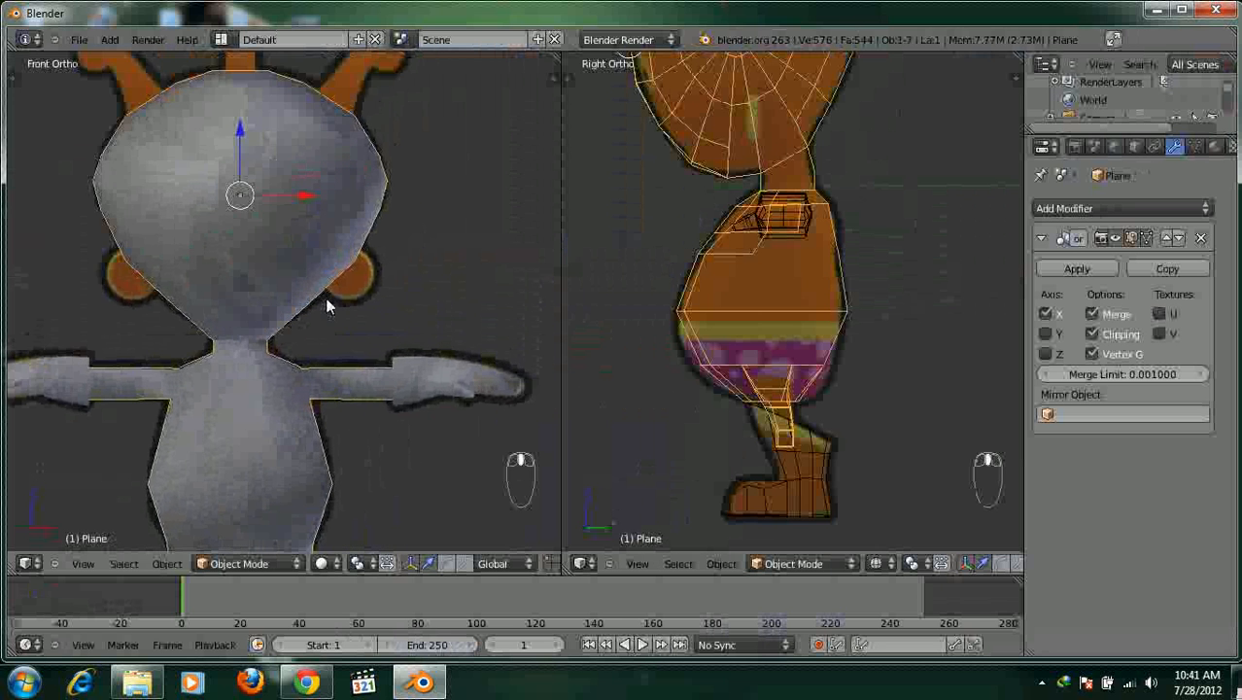
{"action": "left_click", "coordinate": [318, 281]}
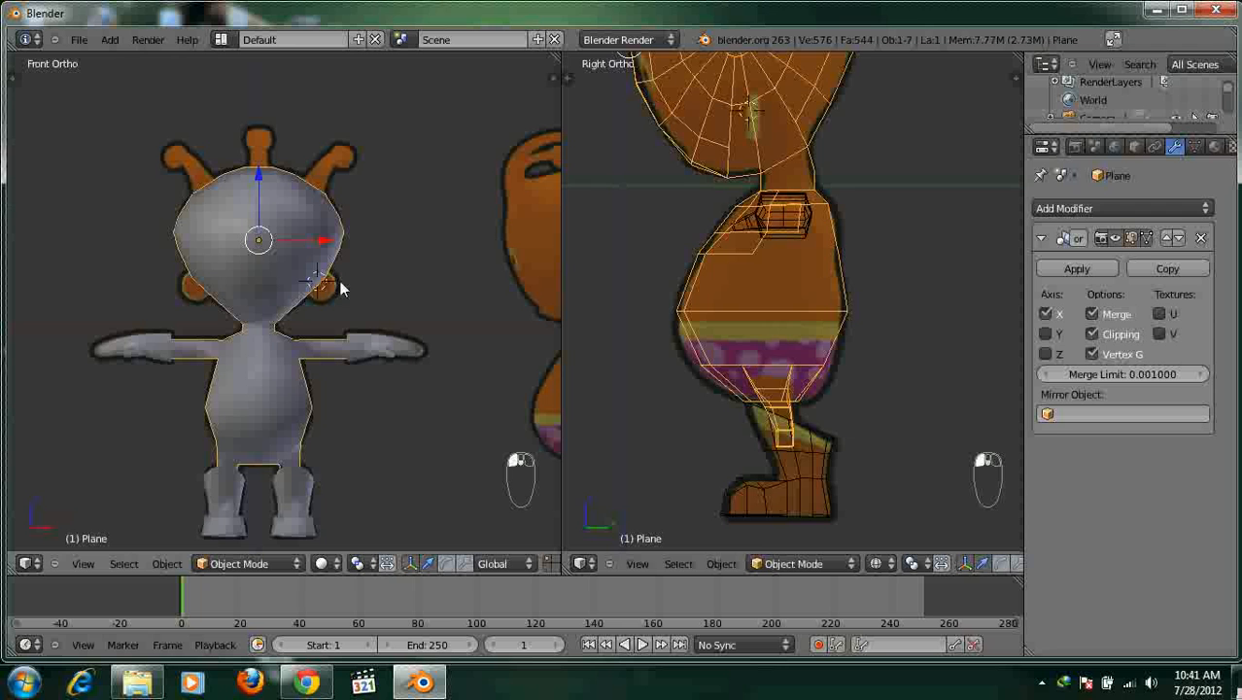
{"action": "key", "text": "a"}
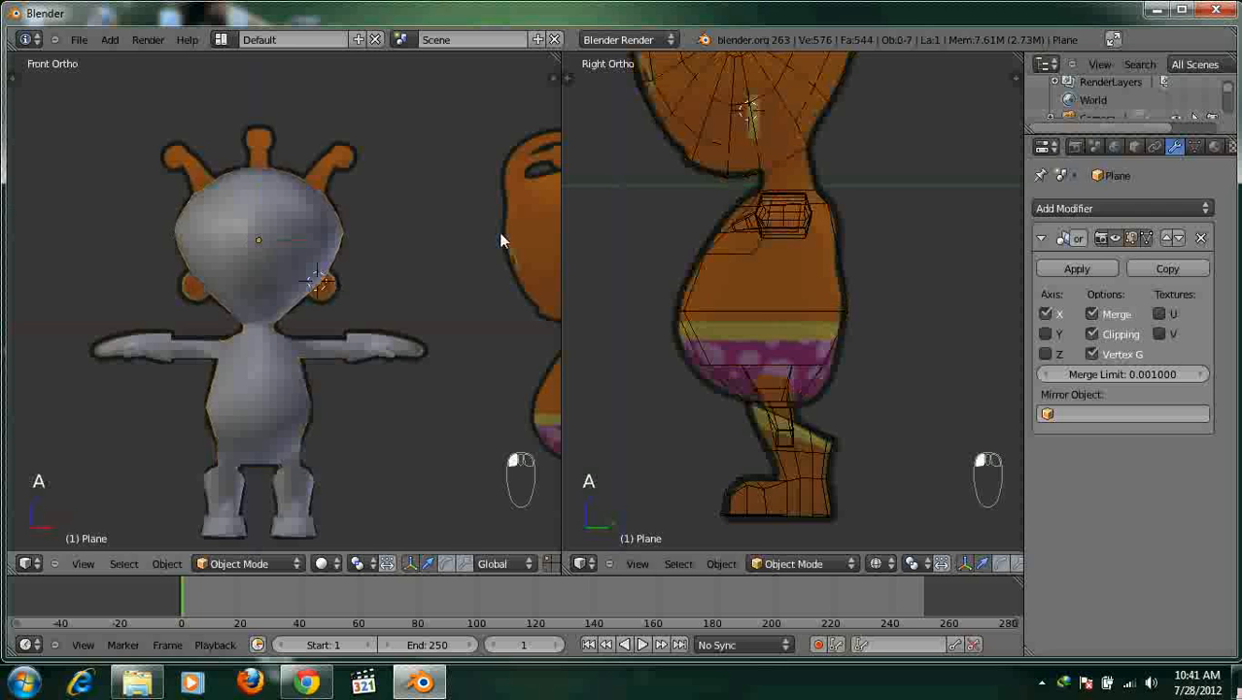
{"action": "left_click", "coordinate": [748, 114]}
{"action": "left_click", "coordinate": [752, 117]}
Show the object tools, widen the front viewport and add a mesh cylinder with 12 vertices at the 3D cursor.
{"action": "key", "text": "shift+a"}
{"action": "mouse_move", "coordinate": [333, 302]}
{"action": "key", "text": "t"}
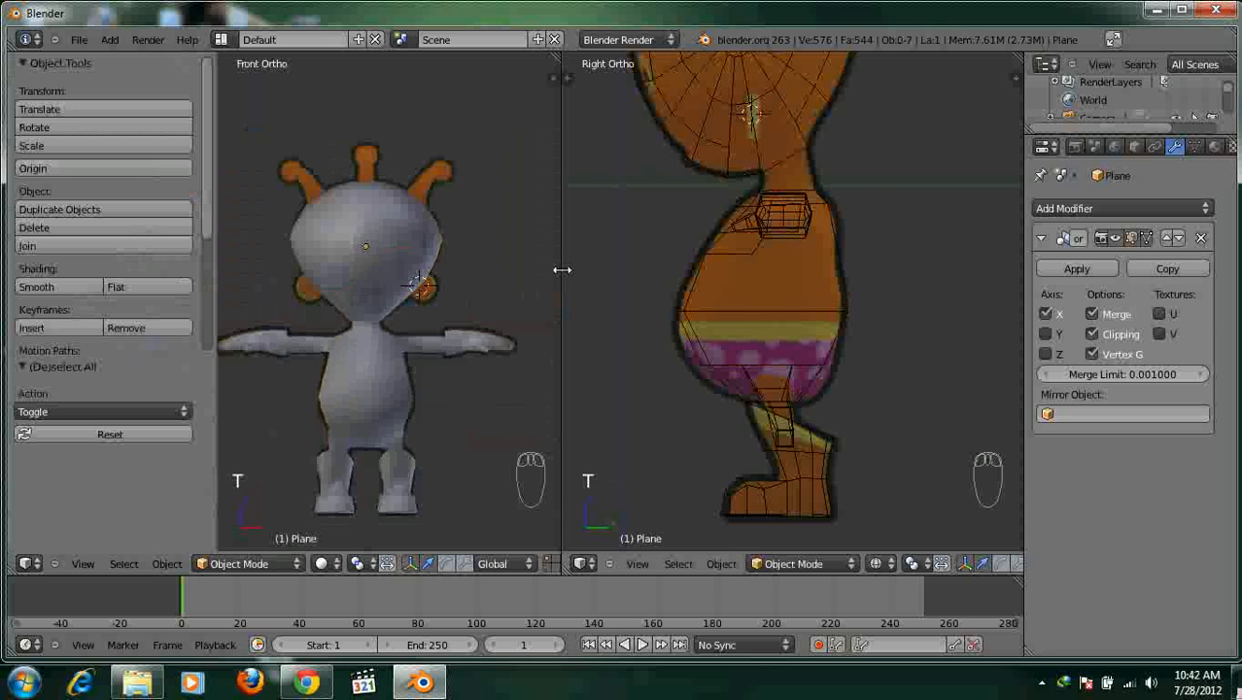
{"action": "left_click_drag", "start_coordinate": [632, 273], "coordinate": [682, 273]}
{"action": "key", "text": "shift+a"}
{"action": "mouse_move", "coordinate": [544, 277]}
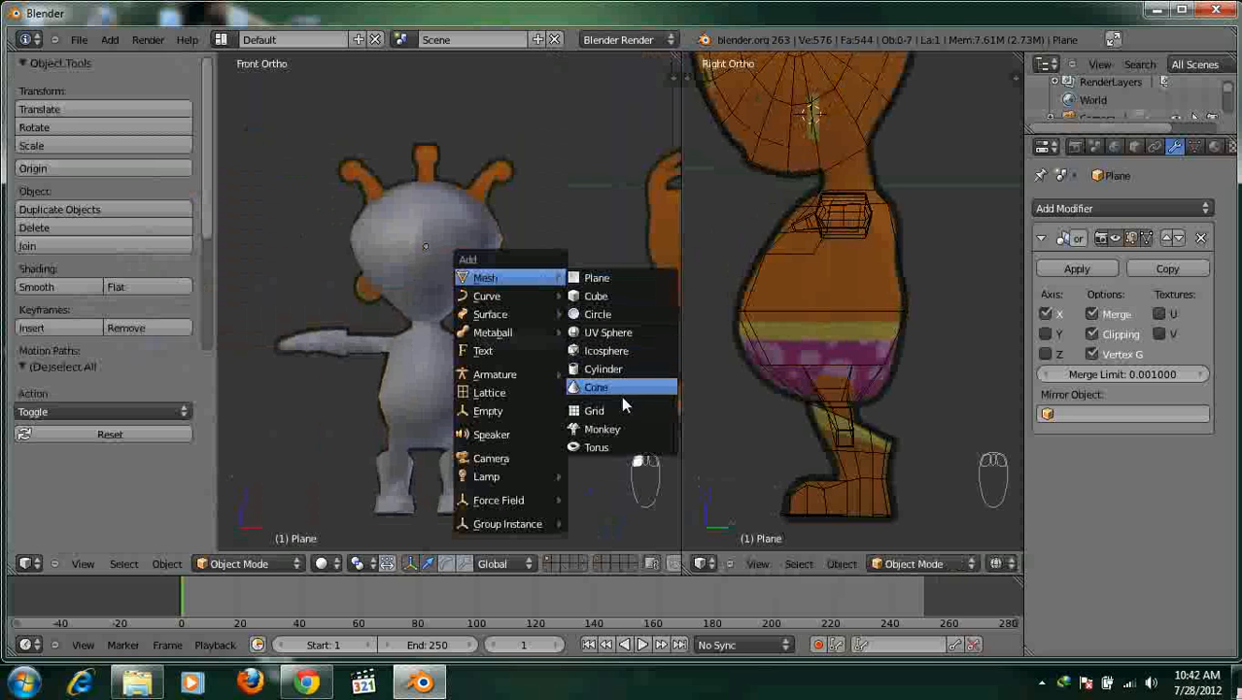
{"action": "left_click", "coordinate": [618, 368]}
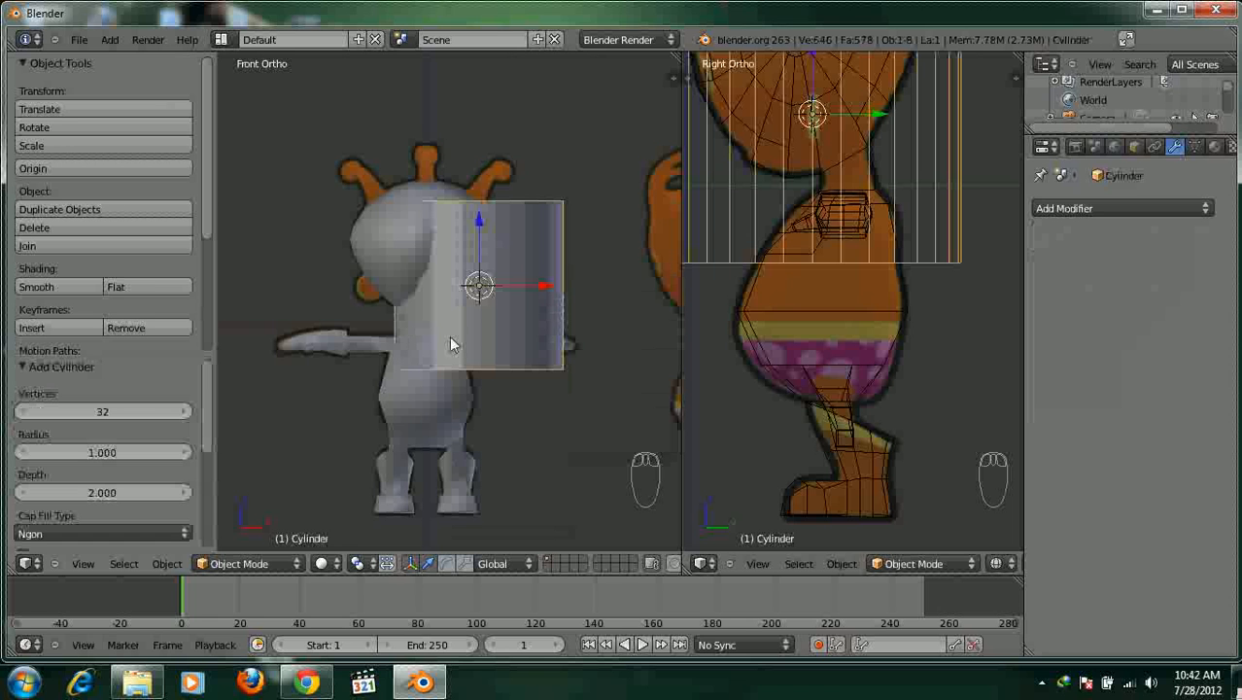
{"action": "left_click", "coordinate": [99, 414]}
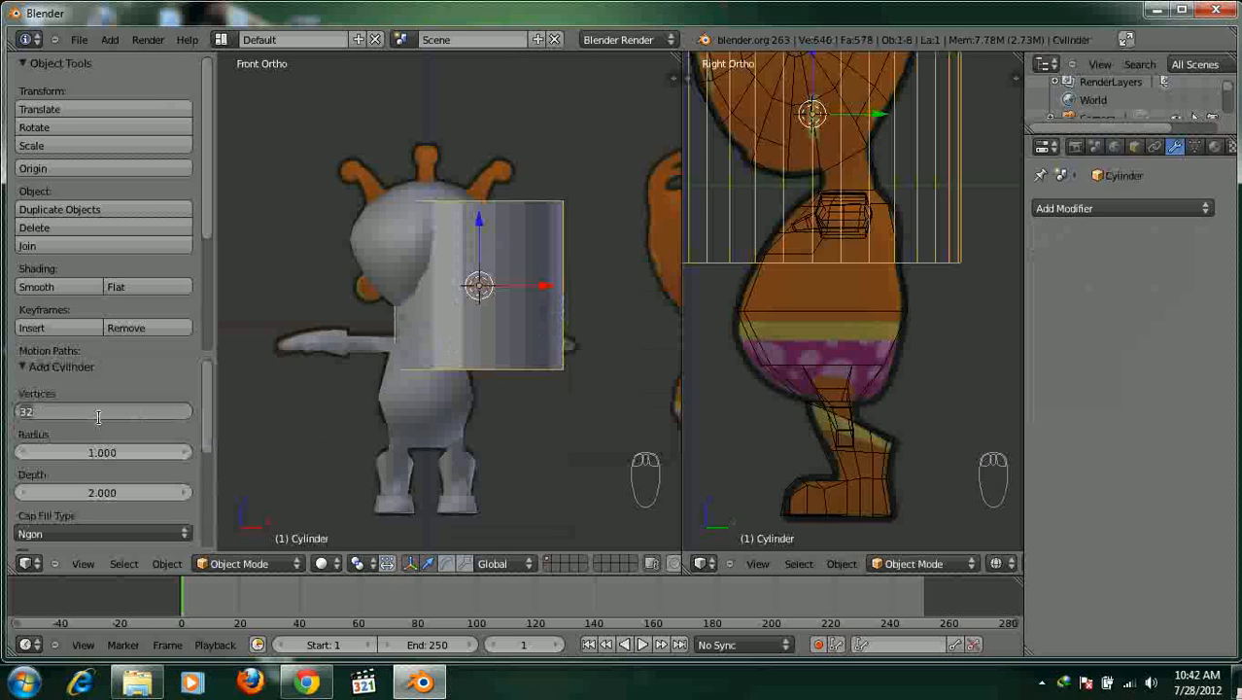
{"action": "type", "text": "12"}
{"action": "key", "text": "Return"}
Flatten the cylinder along Z to about 0.2 and rotate it 90 degrees around X to face the front.
{"action": "scroll", "coordinate": [446, 345], "scroll_direction": "down", "scroll_amount": 2}
{"action": "key", "text": "s"}
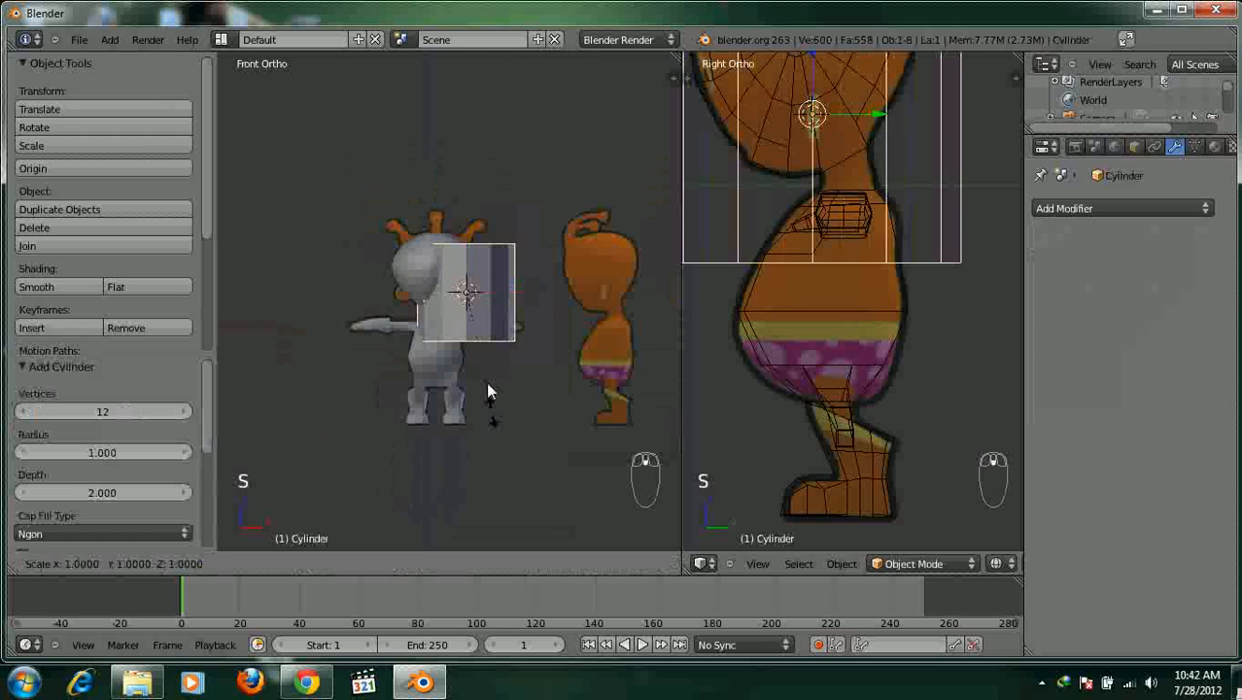
{"action": "key", "text": "z"}
{"action": "left_click", "coordinate": [486, 318]}
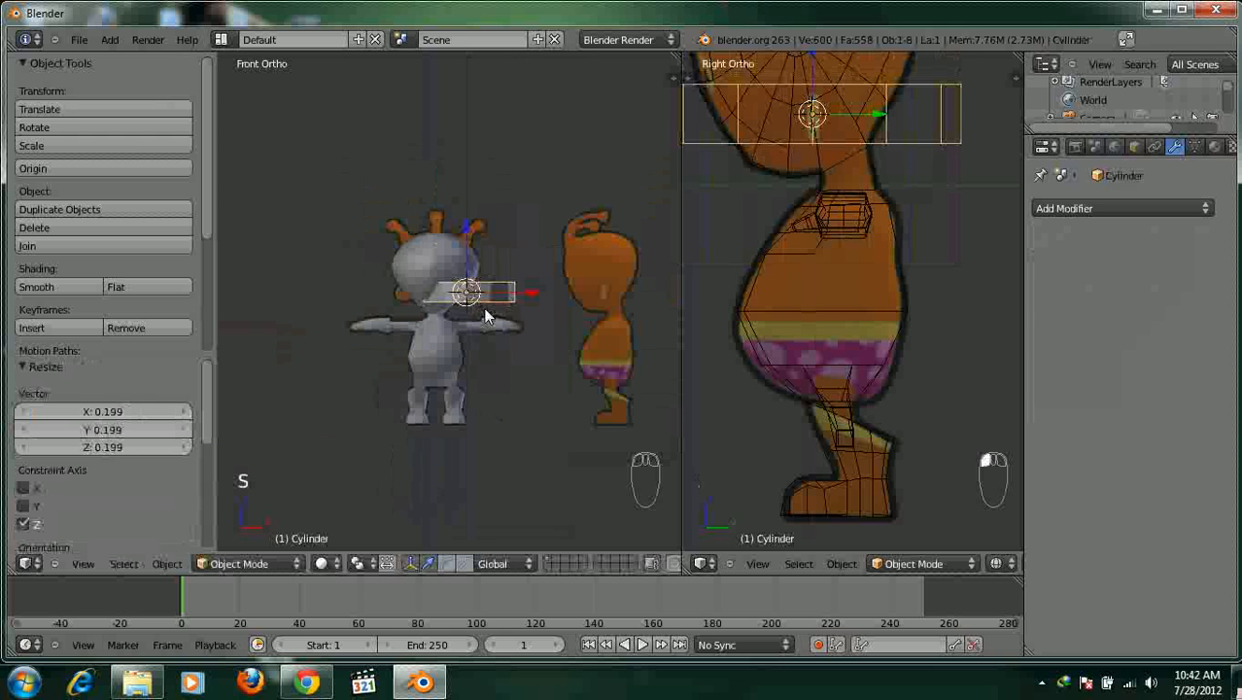
{"action": "type", "text": "rx90"}
{"action": "key", "text": "Return"}
Scale the flat cylinder down to the size of the reference ear and move it onto the ear beside the head.
{"action": "key", "text": "s"}
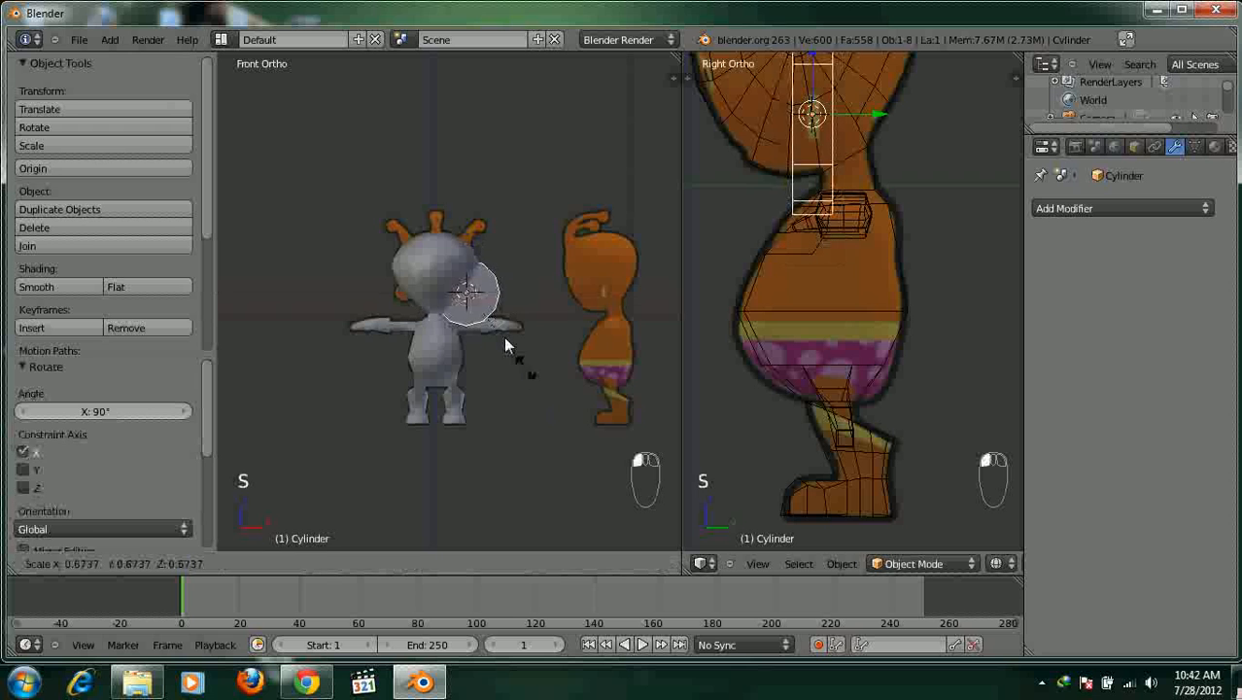
{"action": "left_click", "coordinate": [494, 324]}
{"action": "scroll", "coordinate": [494, 322], "scroll_direction": "up", "scroll_amount": 5}
{"action": "key", "text": "z"}
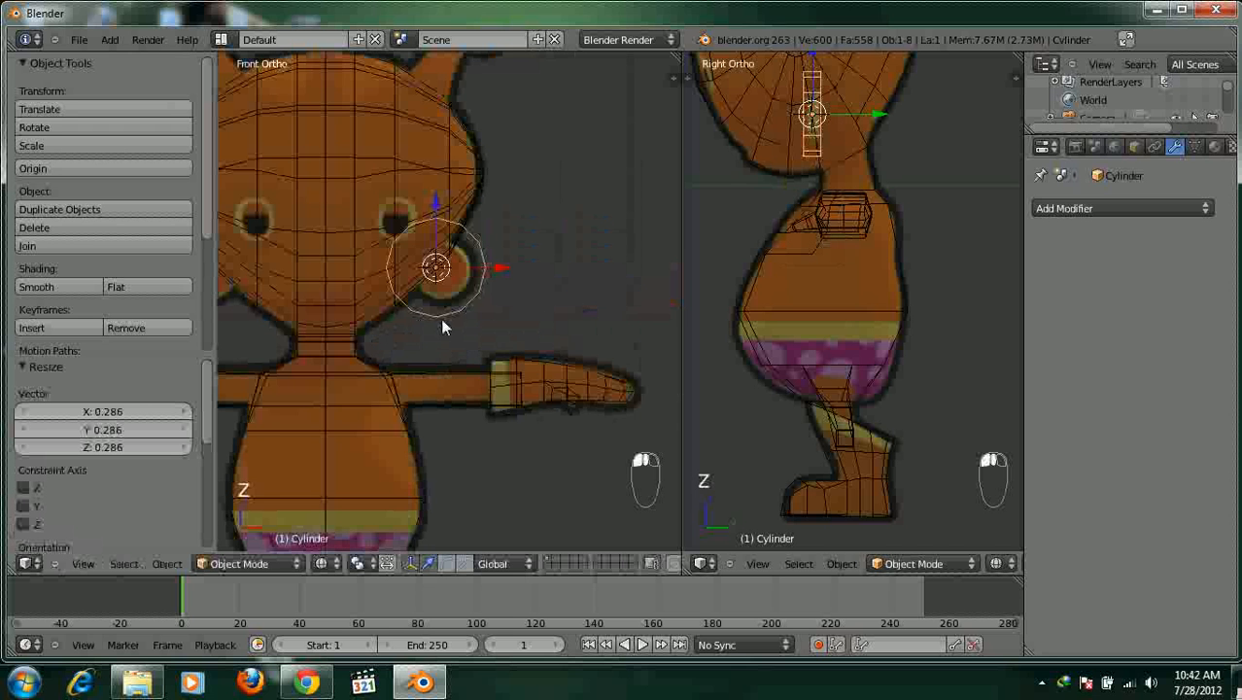
{"action": "middle_click_drag", "start_coordinate": [573, 397], "coordinate": [601, 384], "text": "shift"}
{"action": "key", "text": "s"}
{"action": "left_click", "coordinate": [532, 317]}
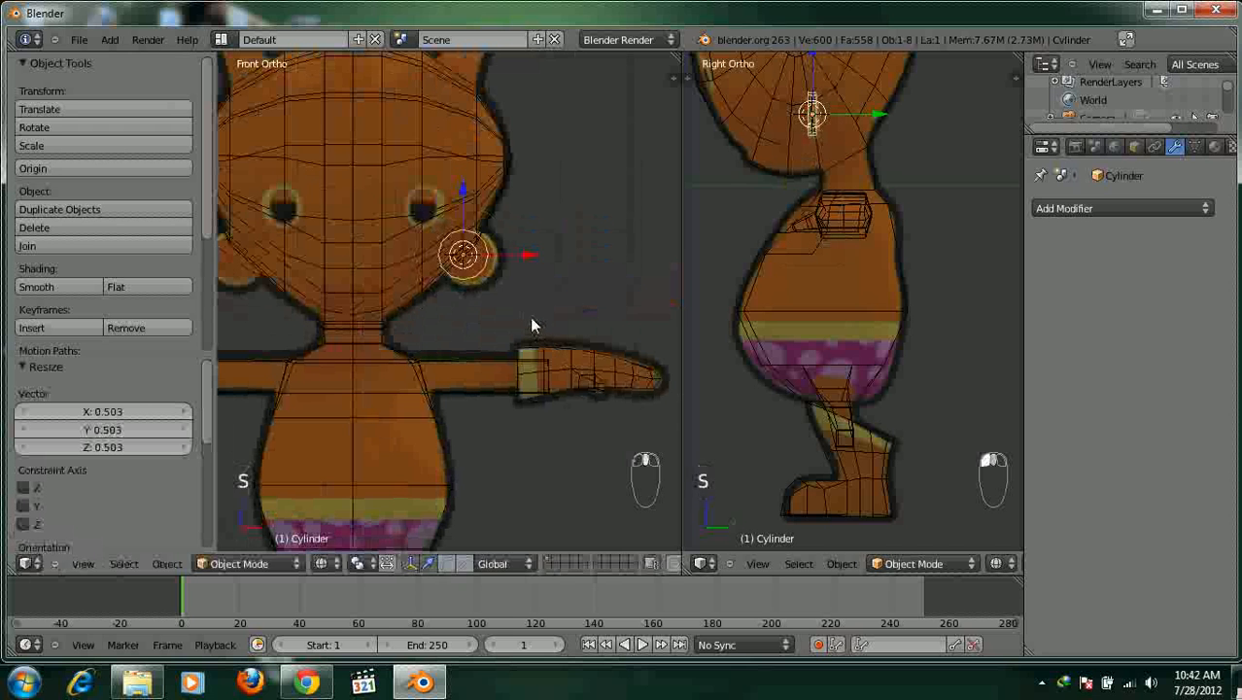
{"action": "left_click_drag", "start_coordinate": [515, 261], "coordinate": [470, 236]}
{"action": "key", "text": "z"}
{"action": "middle_click_drag", "start_coordinate": [495, 266], "coordinate": [540, 276], "text": "shift"}
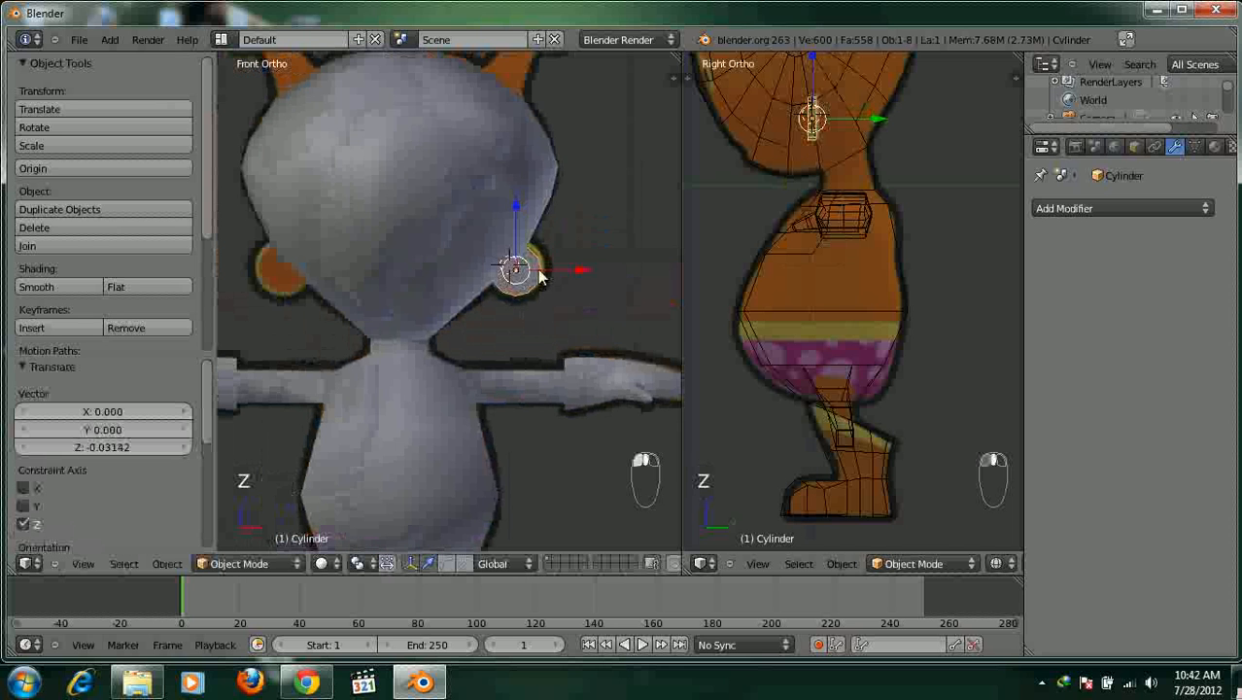
Duplicate the ear disc along X by about -1.362 onto the opposite ear, hide the object tools and deselect everything.
{"action": "key", "text": "shift+d"}
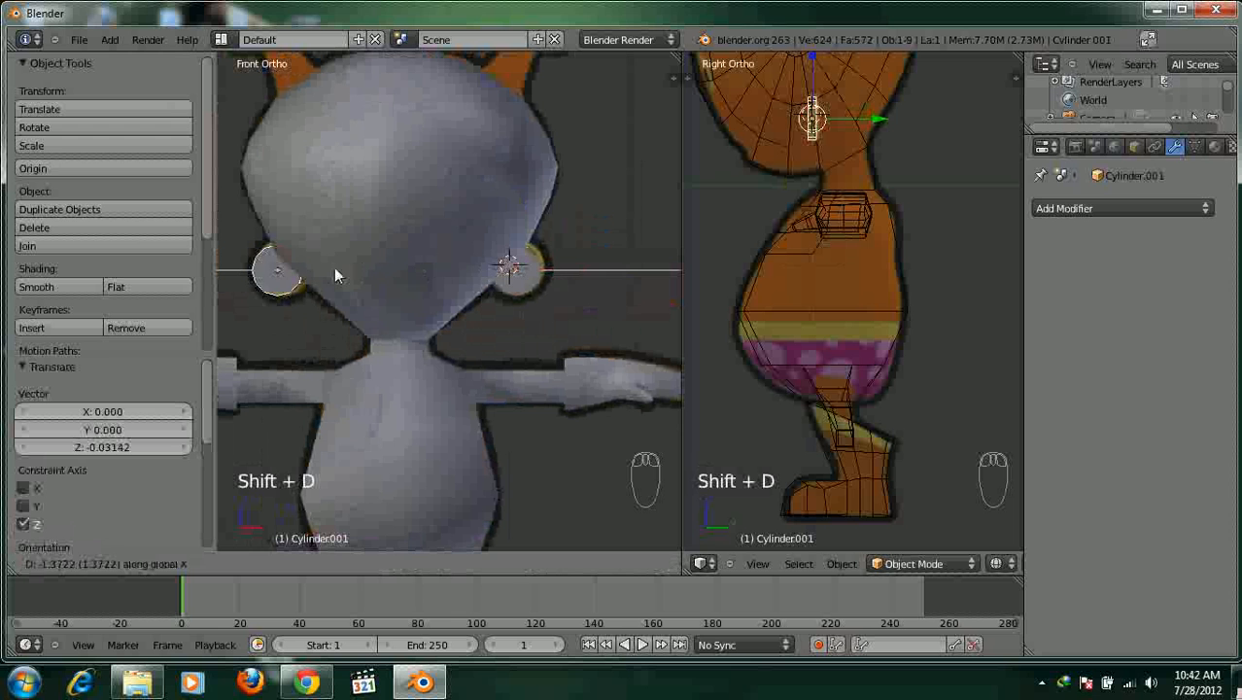
{"action": "left_click", "coordinate": [339, 268]}
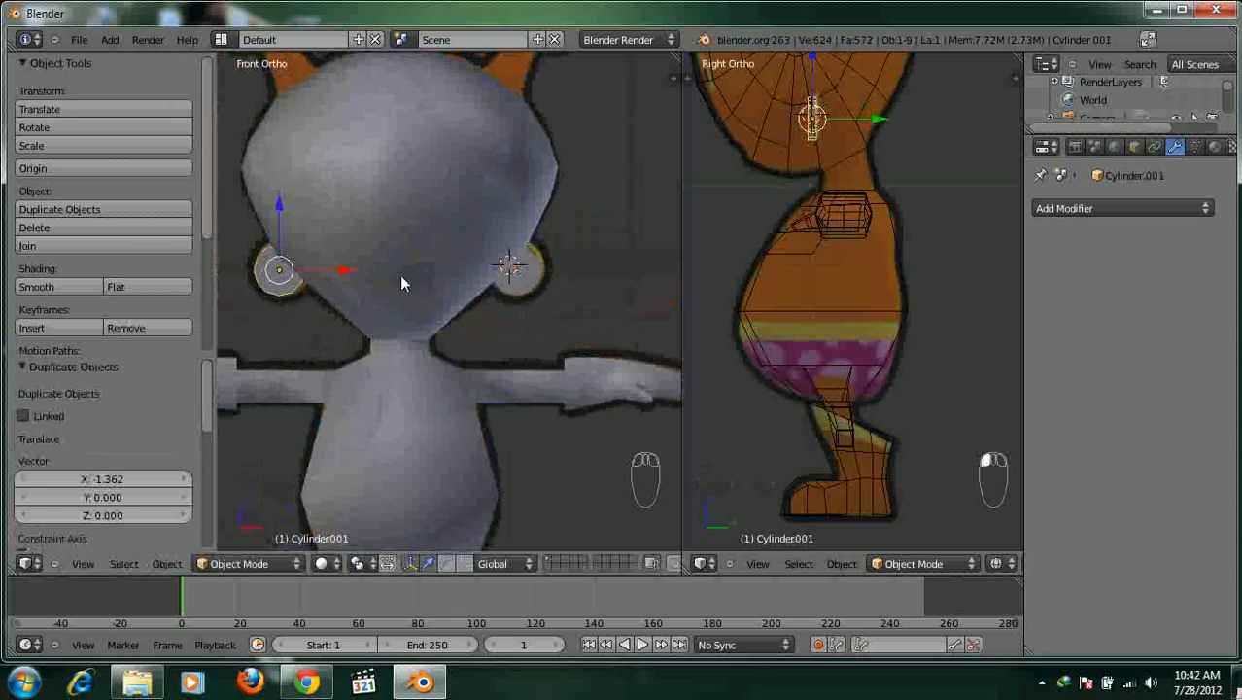
{"action": "key", "text": "t"}
{"action": "scroll", "coordinate": [401, 278], "scroll_direction": "down", "scroll_amount": 3}
{"action": "key", "text": "a"}
{"action": "middle_click_drag", "start_coordinate": [402, 277], "coordinate": [359, 333]}
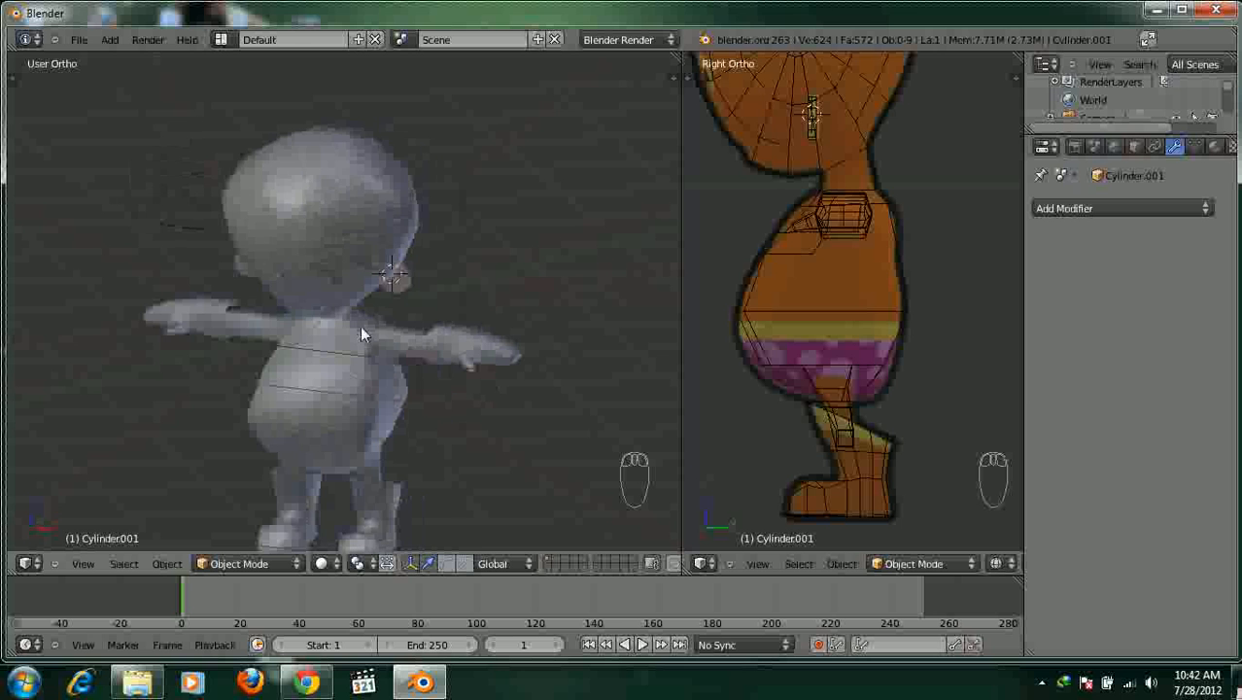
Enter Edit Mode on the head and body mesh and compare its facial faces with the reference eyes in front view.
{"action": "right_click", "coordinate": [303, 225]}
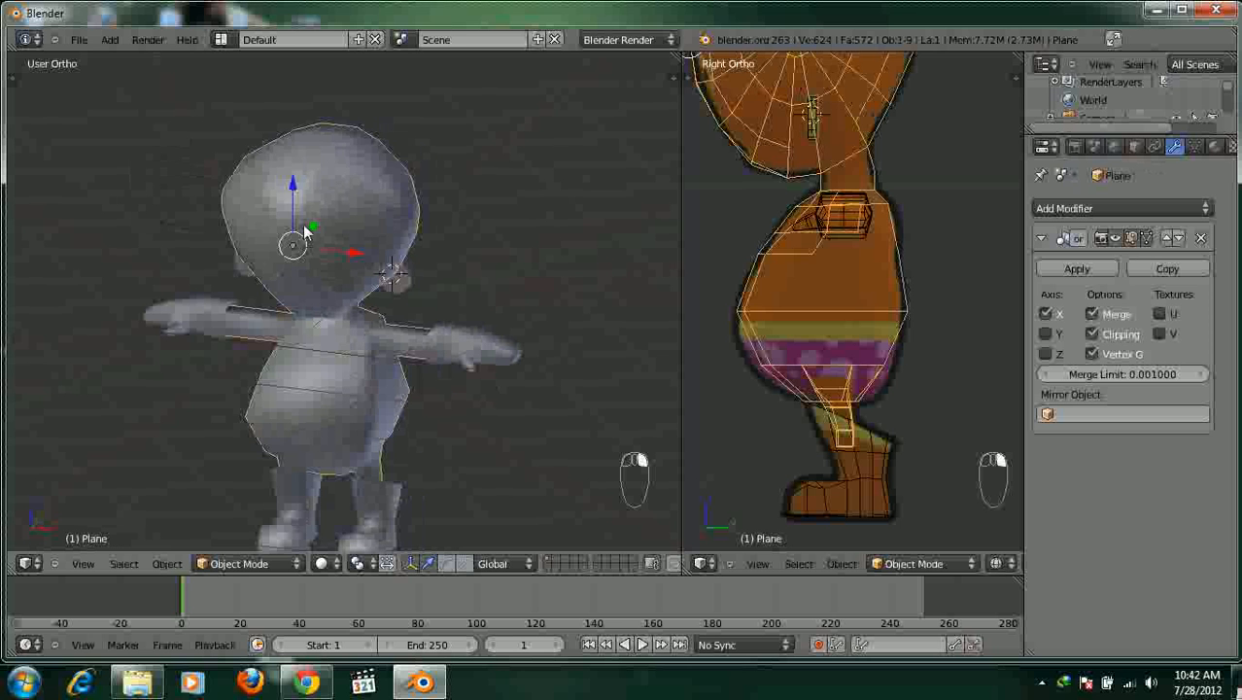
{"action": "key", "text": "Tab"}
{"action": "scroll", "coordinate": [313, 263], "scroll_direction": "up", "scroll_amount": 4}
{"action": "key", "text": "KP_1"}
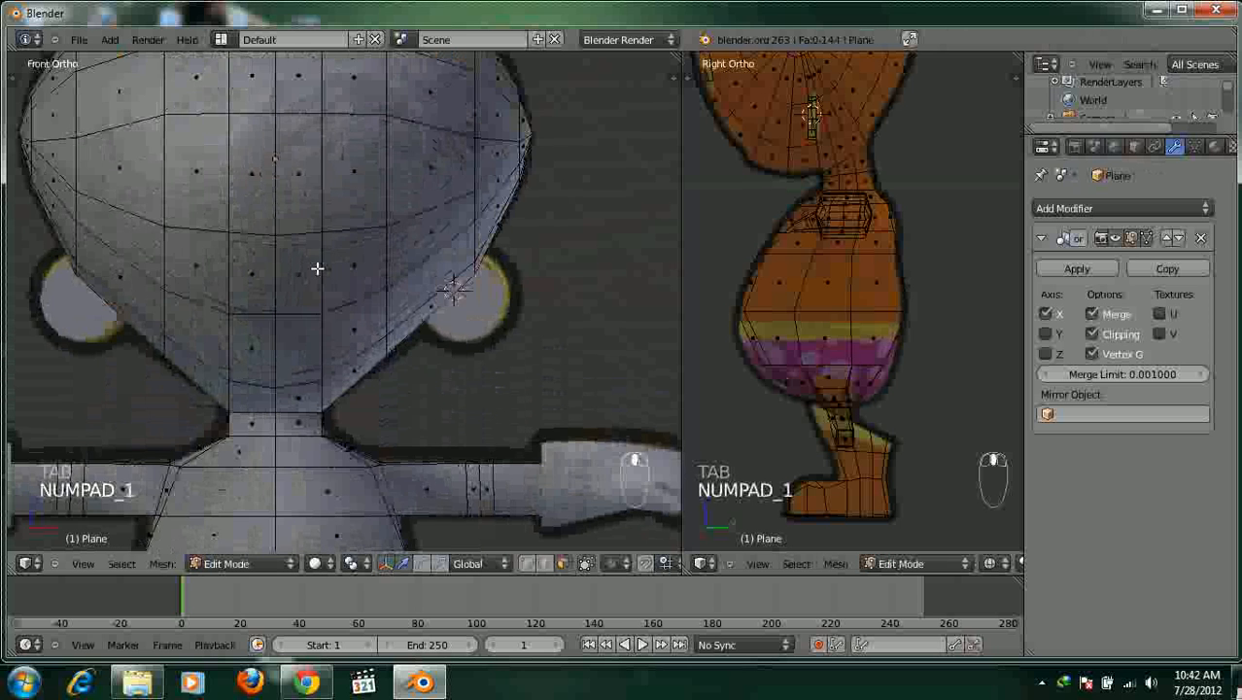
{"action": "scroll", "coordinate": [316, 269], "scroll_direction": "up", "scroll_amount": 1}
{"action": "key", "text": "z"}
{"action": "scroll", "coordinate": [328, 280], "scroll_direction": "up", "scroll_amount": 3}
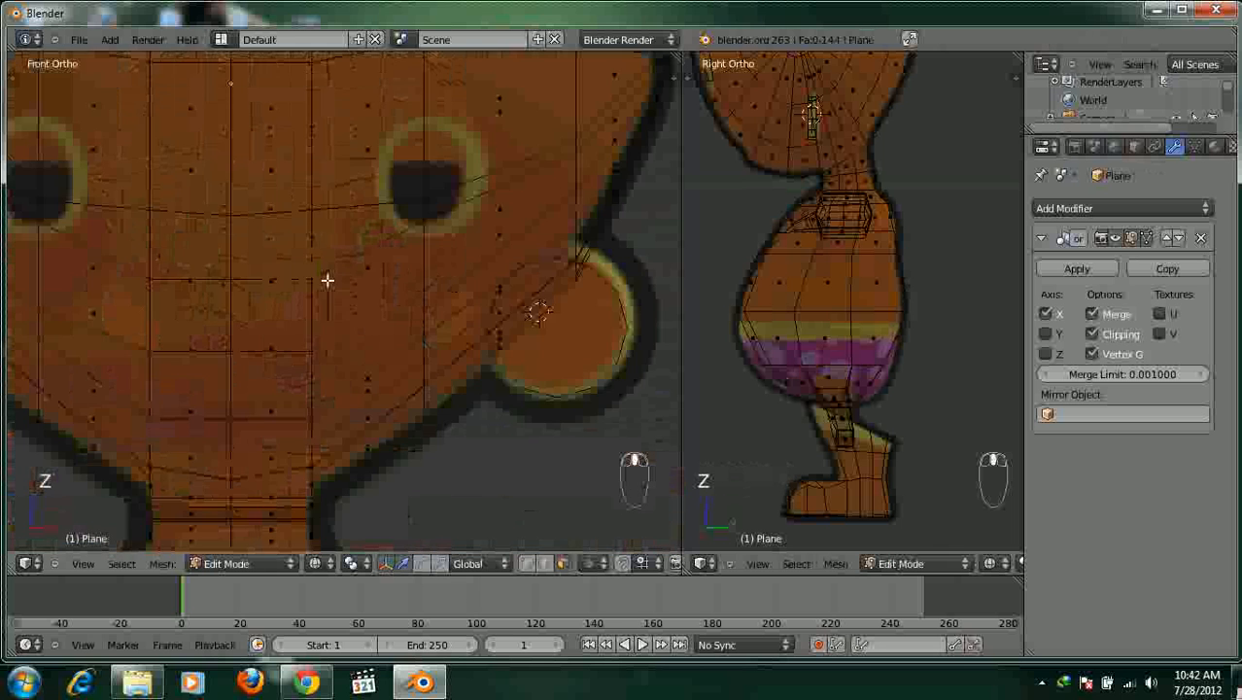
{"action": "key", "text": "z"}
{"action": "scroll", "coordinate": [389, 262], "scroll_direction": "down", "scroll_amount": 3}
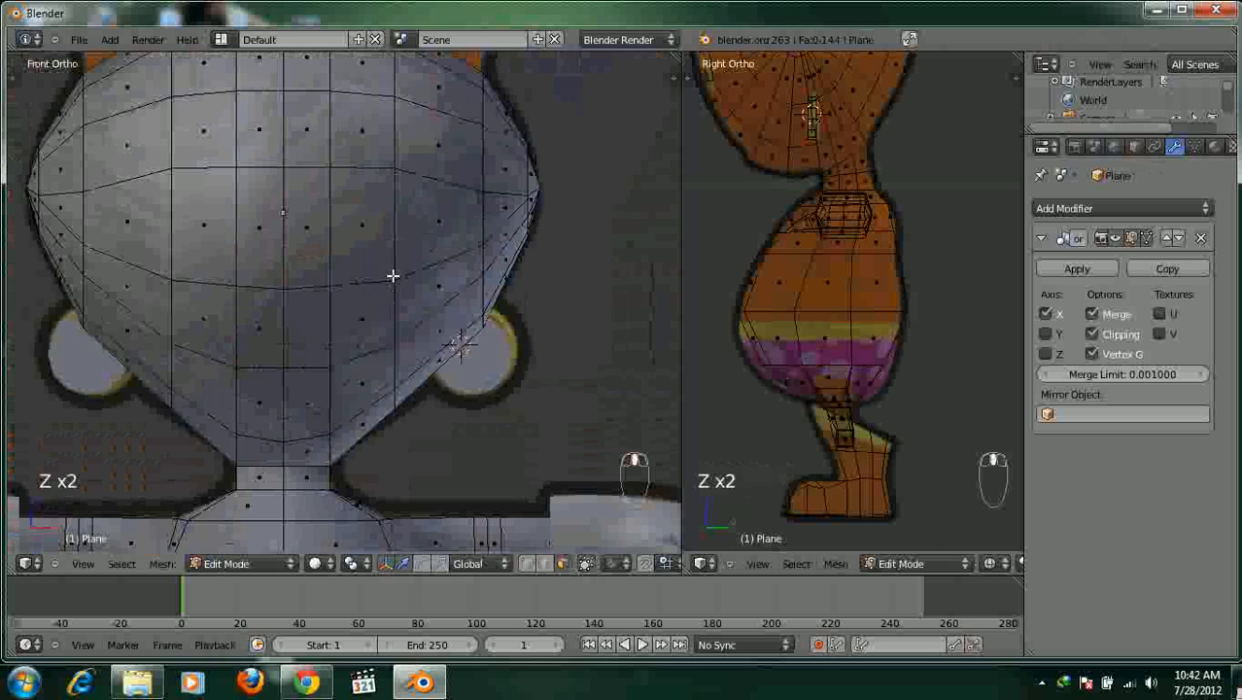
{"action": "scroll", "coordinate": [388, 301], "scroll_direction": "up", "scroll_amount": 3}
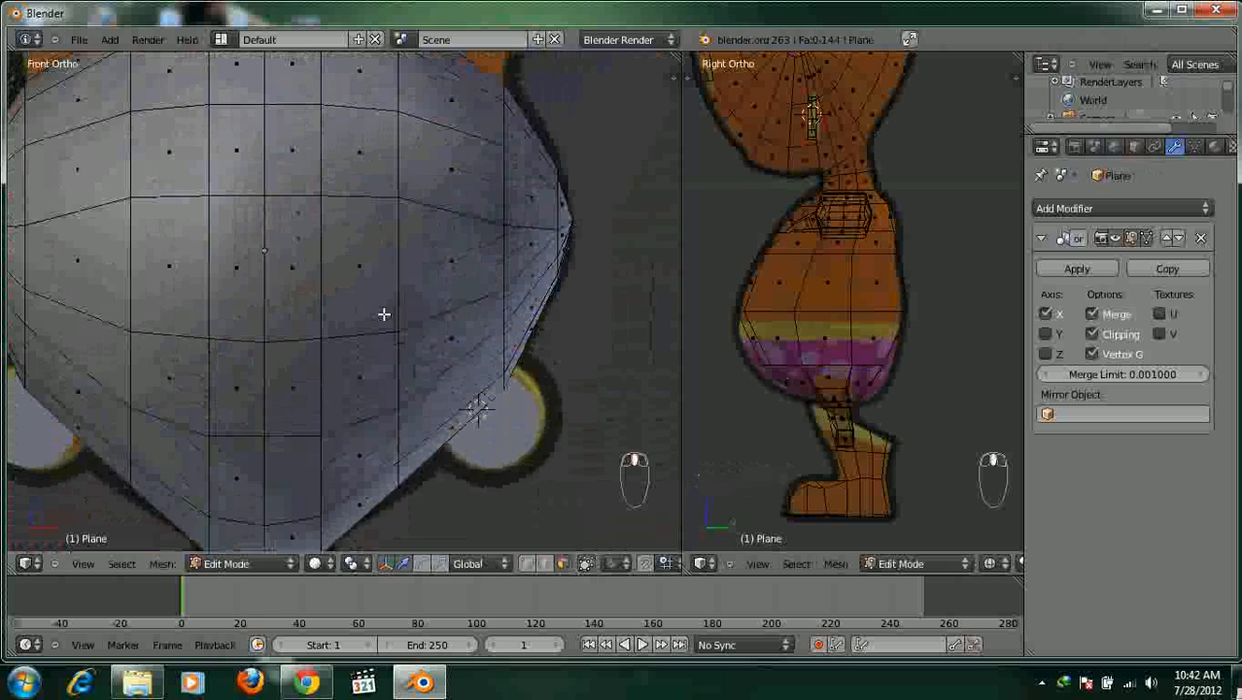
Use face selection to select the four faces around one eye and check them against the reference image.
{"action": "key", "text": "ctrl+Tab"}
{"action": "left_click", "coordinate": [381, 311]}
{"action": "right_click", "coordinate": [375, 297]}
{"action": "right_click", "coordinate": [420, 285], "text": "shift"}
{"action": "right_click", "coordinate": [380, 348], "text": "shift"}
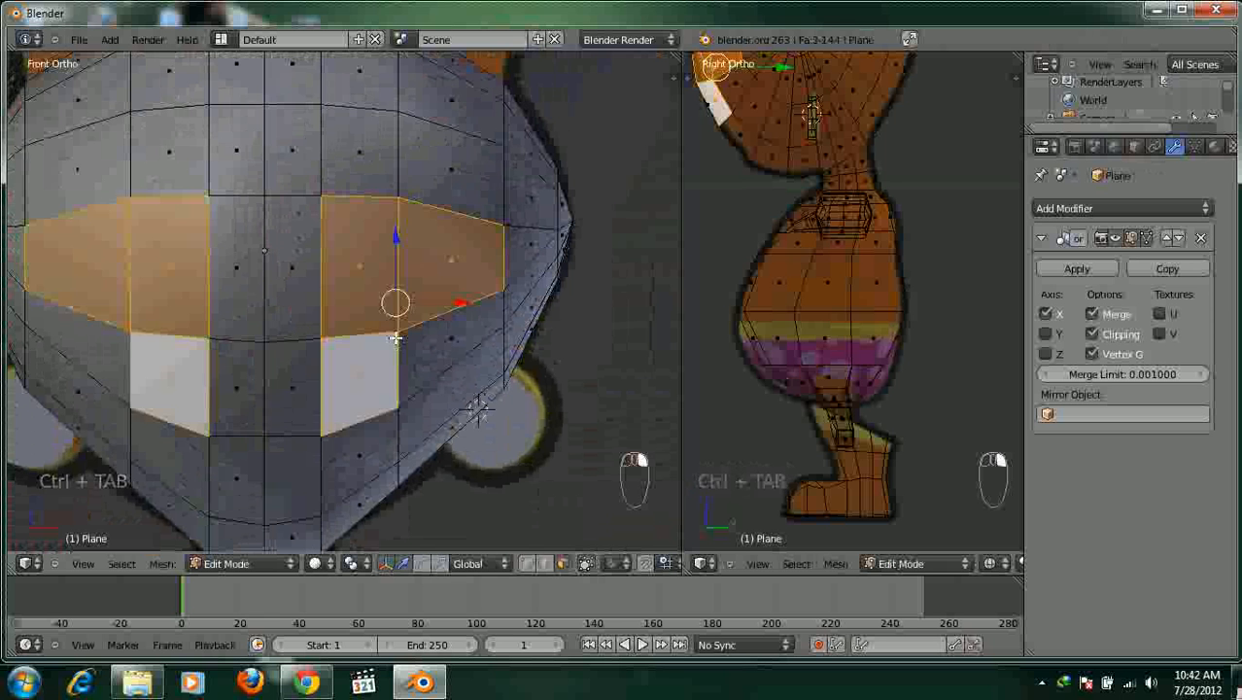
{"action": "right_click", "coordinate": [428, 334], "text": "shift"}
{"action": "scroll", "coordinate": [409, 321], "scroll_direction": "down", "scroll_amount": 4}
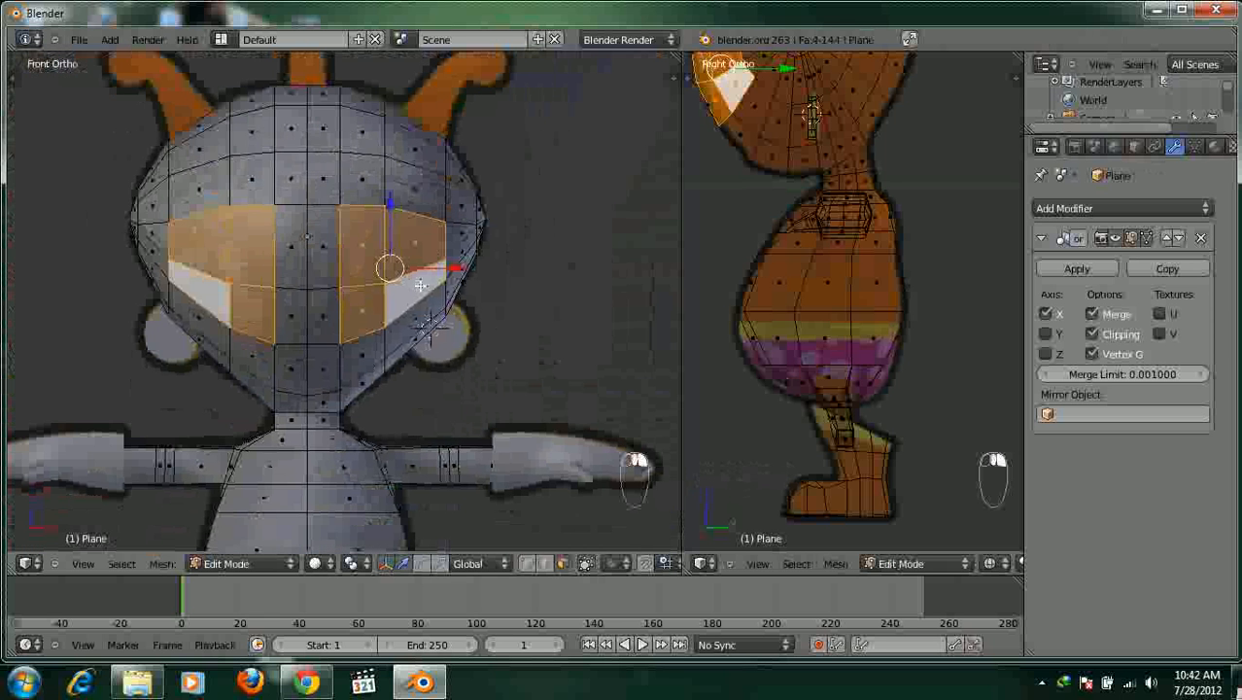
{"action": "key", "text": "z"}
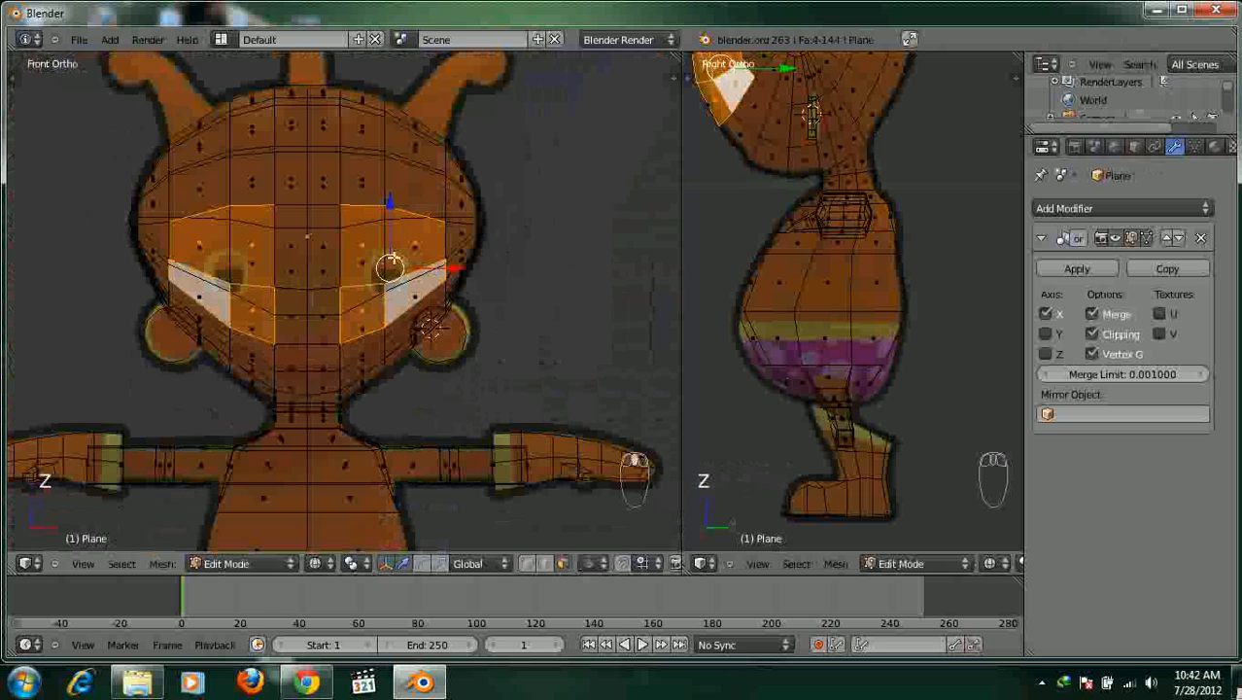
{"action": "scroll", "coordinate": [397, 266], "scroll_direction": "up", "scroll_amount": 2}
{"action": "key", "text": "z"}
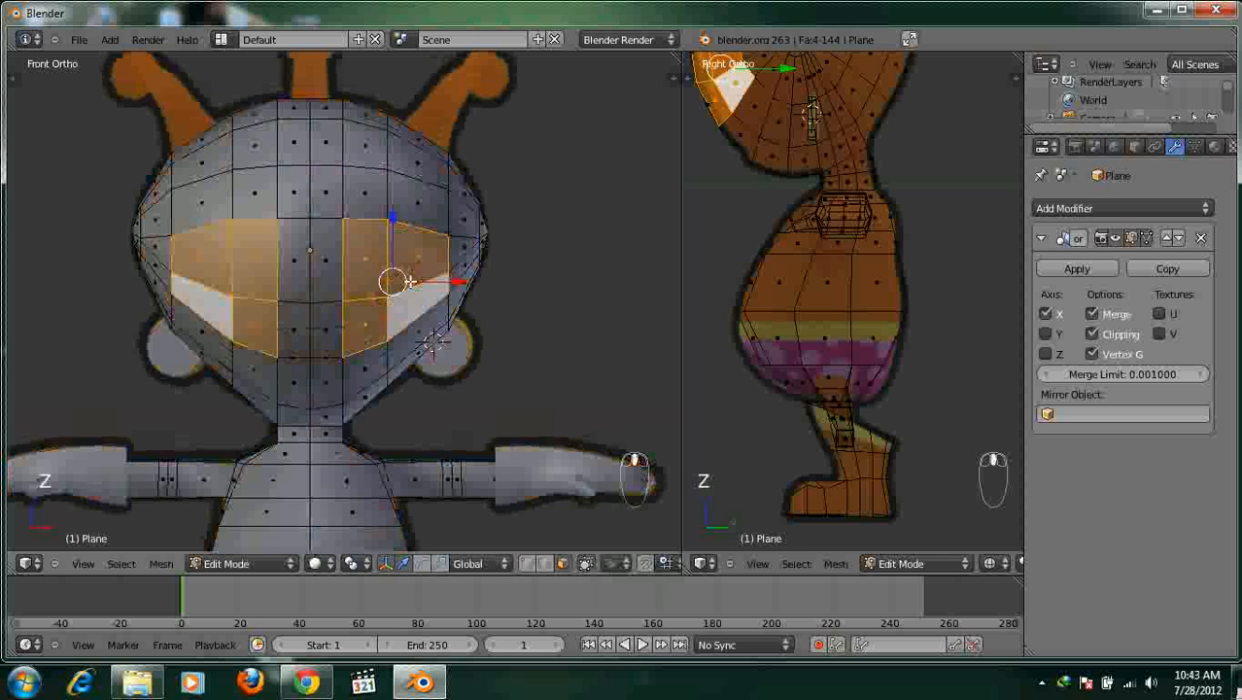
Try extruding the four eye faces in place and scaling them to about 0.3, and undo both operations.
{"action": "scroll", "coordinate": [399, 277], "scroll_direction": "up", "scroll_amount": 2}
{"action": "key", "text": "e"}
{"action": "right_click", "coordinate": [505, 349]}
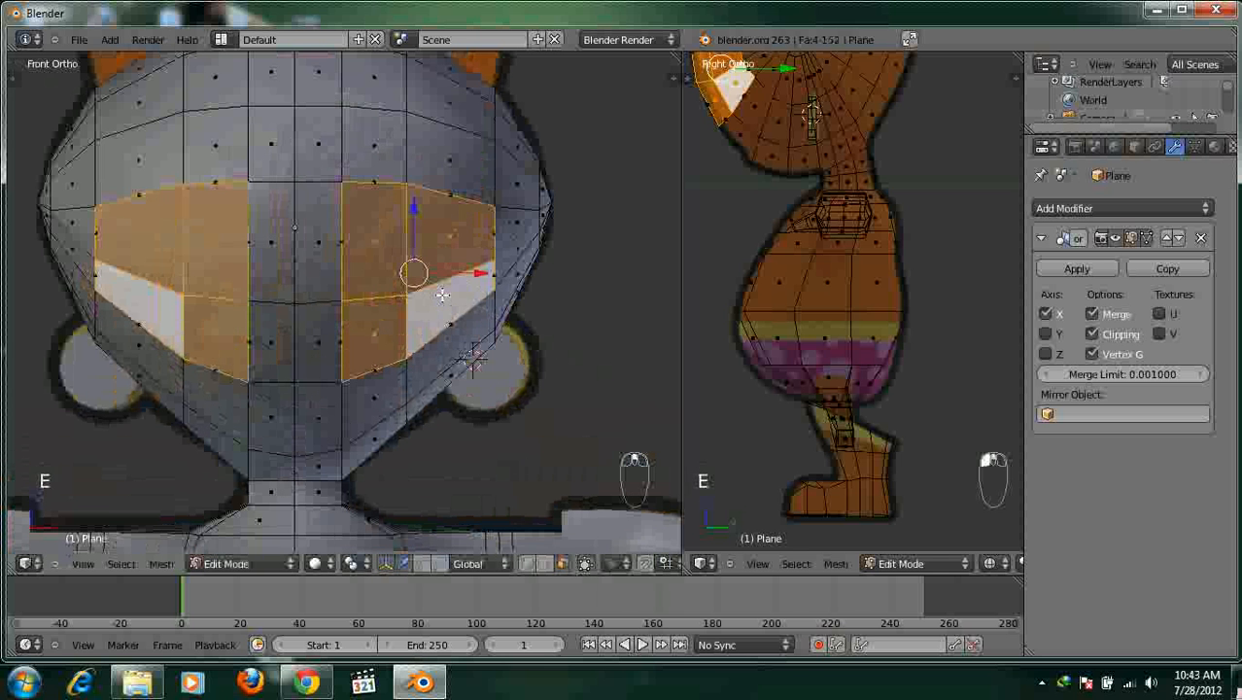
{"action": "key", "text": "s"}
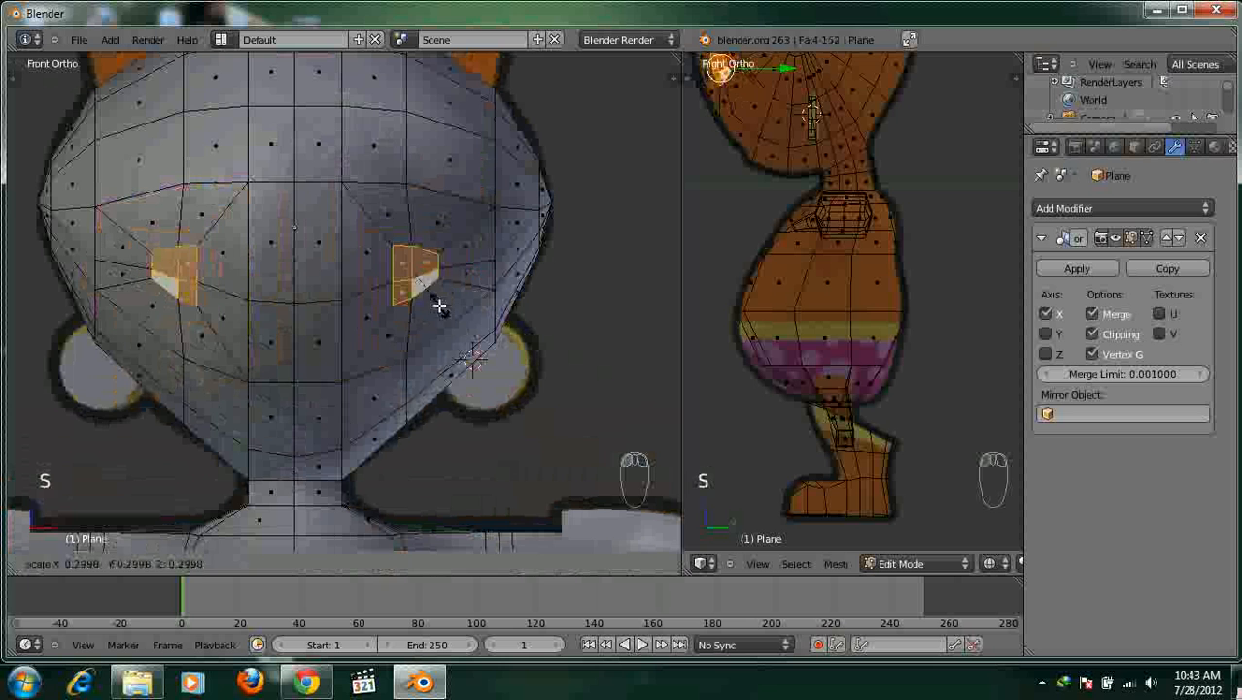
{"action": "left_click", "coordinate": [442, 307]}
{"action": "key", "text": "ctrl+z"}
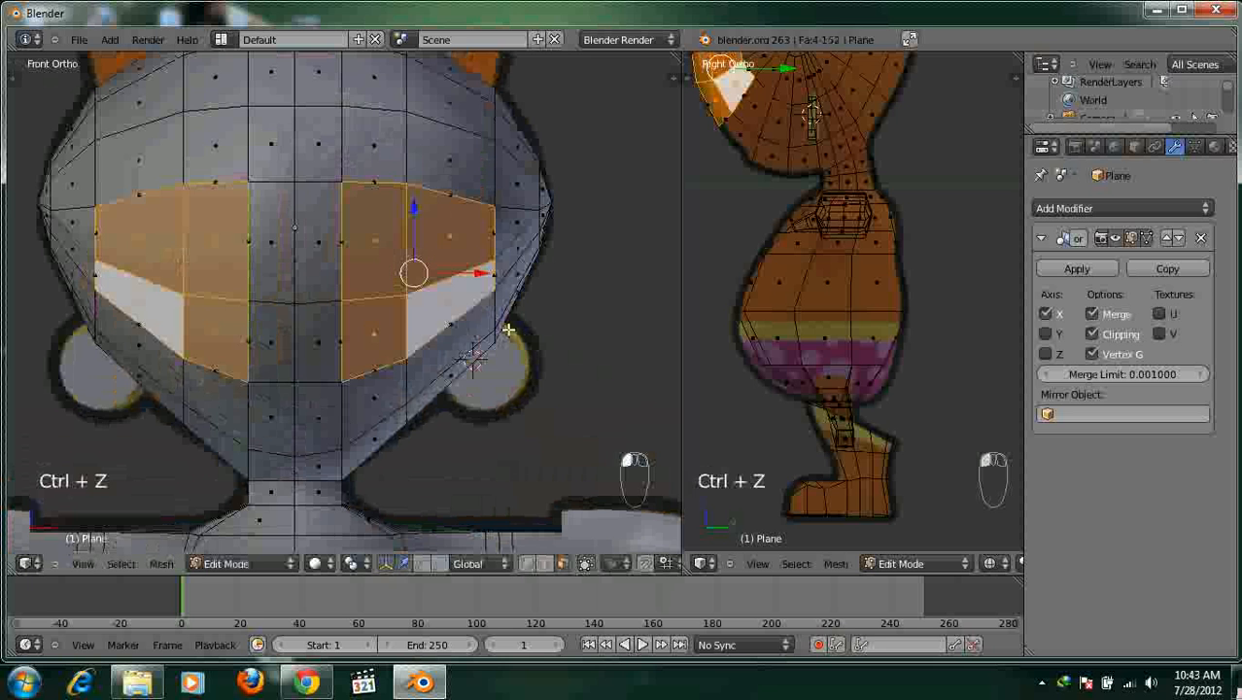
{"action": "key", "text": "ctrl+z"}
Reselect the four faces around the eye, extrude them in place and scale the new faces down to a small patch.
{"action": "key", "text": "a"}
{"action": "key", "text": "ctrl+z"}
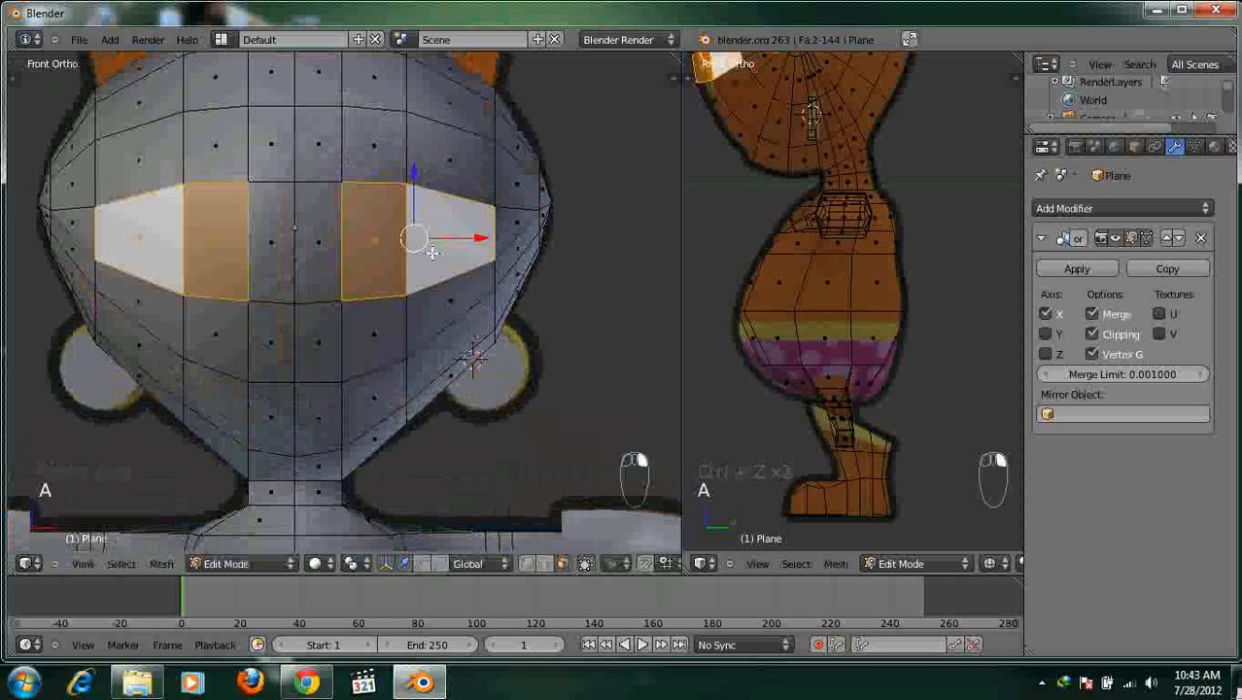
{"action": "right_click", "coordinate": [409, 312], "text": "shift"}
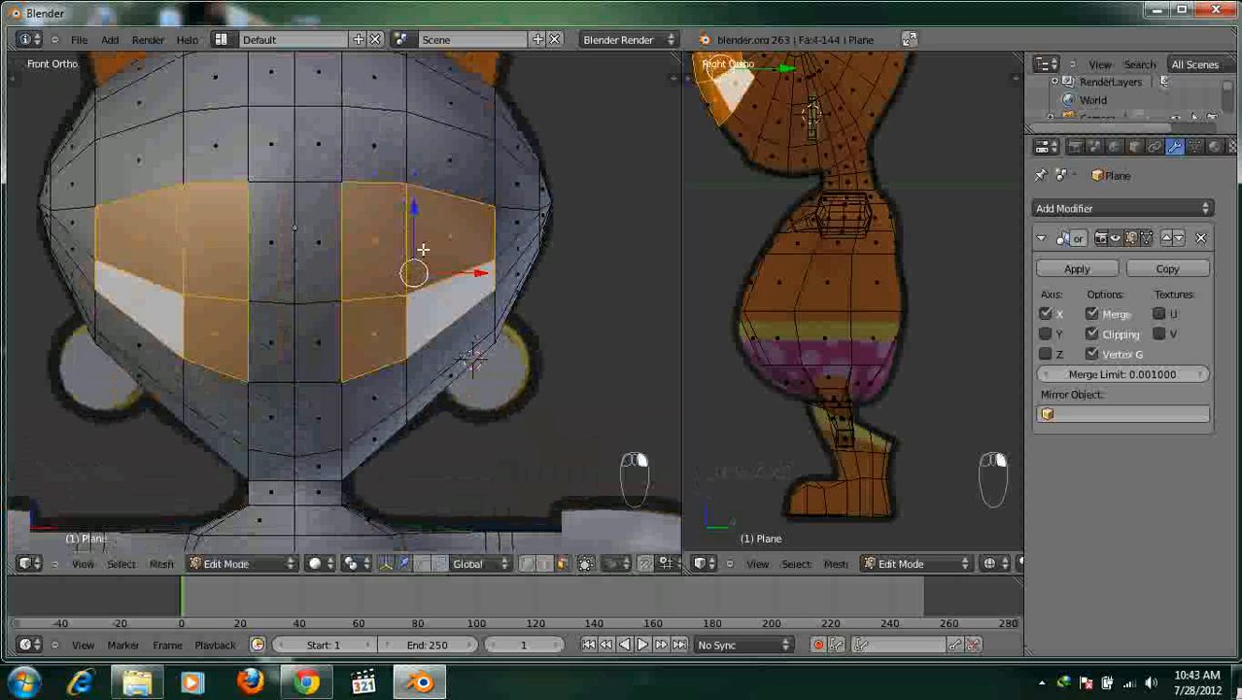
{"action": "key", "text": "e"}
{"action": "key", "text": "s"}
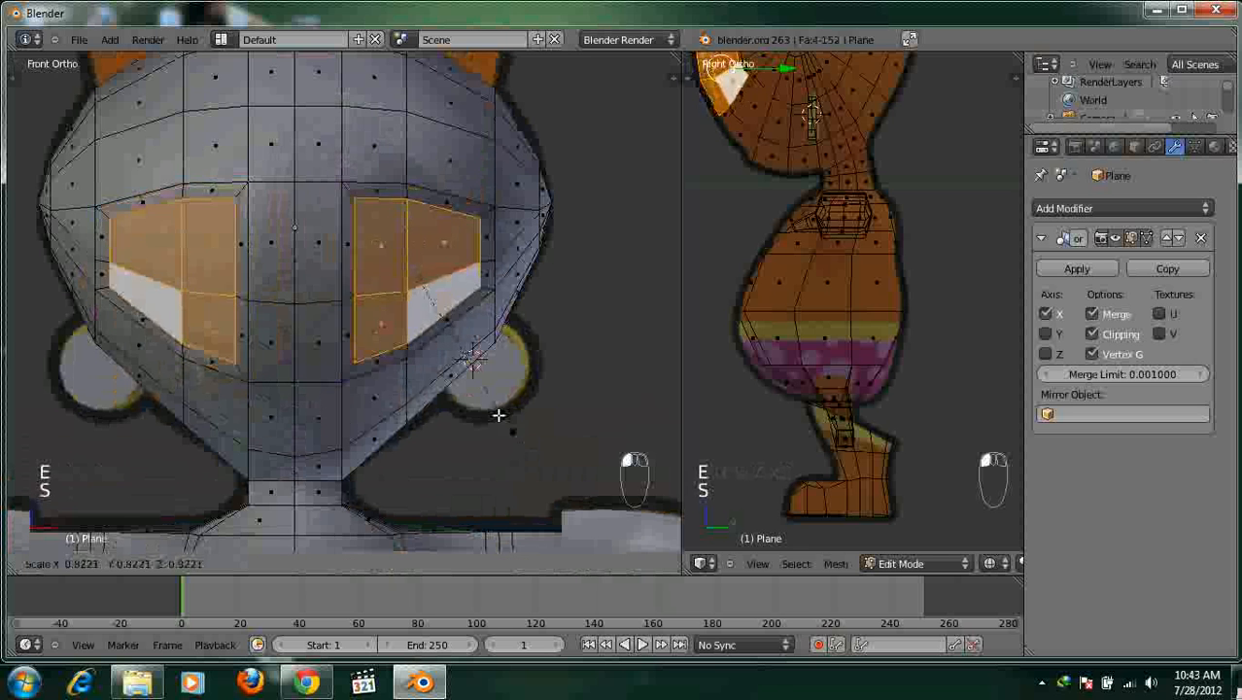
{"action": "left_click", "coordinate": [426, 335]}
{"action": "scroll", "coordinate": [429, 322], "scroll_direction": "up", "scroll_amount": 3}
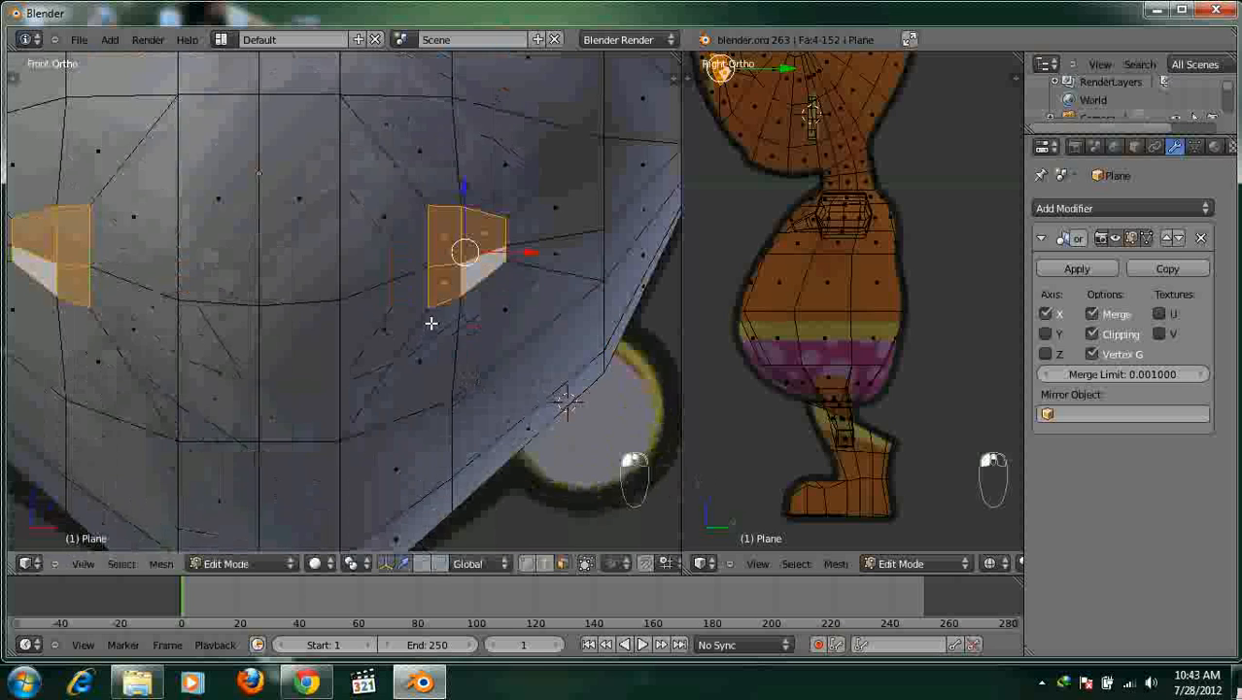
{"action": "scroll", "coordinate": [416, 347], "scroll_direction": "up", "scroll_amount": 3}
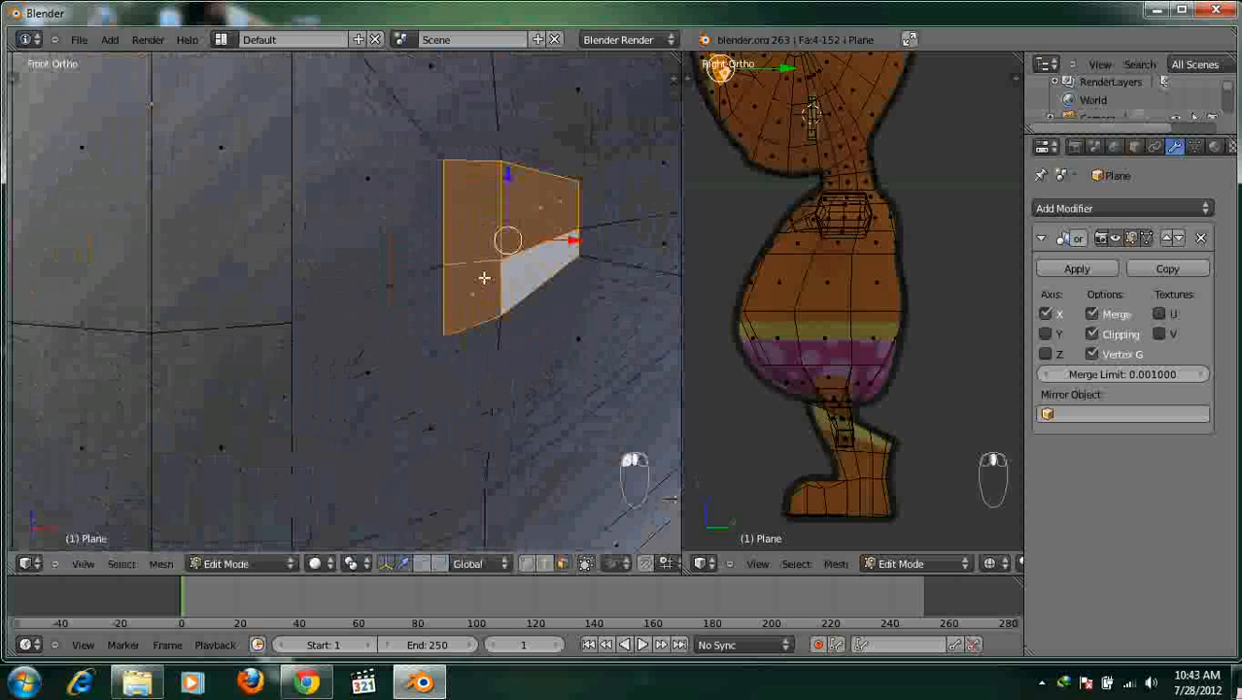
Switch to vertex selection and reposition the vertices along the inner side of the small eye patch to round its outline.
{"action": "key", "text": "ctrl+Tab"}
{"action": "left_click", "coordinate": [448, 237]}
{"action": "scroll", "coordinate": [457, 228], "scroll_direction": "down", "scroll_amount": 2}
{"action": "right_click", "coordinate": [416, 317]}
{"action": "left_click_drag", "start_coordinate": [415, 275], "coordinate": [413, 254]}
{"action": "right_click", "coordinate": [415, 204]}
{"action": "left_click_drag", "start_coordinate": [413, 170], "coordinate": [412, 186]}
{"action": "right_click", "coordinate": [421, 274]}
{"action": "left_click_drag", "start_coordinate": [429, 272], "coordinate": [422, 279]}
Adjust the vertices along the upper edge of the eye patch, using wireframe display to reach them.
{"action": "right_click", "coordinate": [510, 259]}
{"action": "left_click_drag", "start_coordinate": [507, 188], "coordinate": [507, 215]}
{"action": "right_click", "coordinate": [503, 197]}
{"action": "key", "text": "z"}
{"action": "right_click", "coordinate": [452, 206]}
{"action": "left_click_drag", "start_coordinate": [455, 185], "coordinate": [457, 191]}
{"action": "key", "text": "z"}
Shift the inner edge vertex of the eye patch and move its centre vertex along Z to even out the four faces.
{"action": "right_click", "coordinate": [455, 275]}
{"action": "right_click", "coordinate": [406, 281]}
{"action": "left_click_drag", "start_coordinate": [409, 243], "coordinate": [407, 240]}
{"action": "left_click", "coordinate": [406, 240]}
{"action": "right_click", "coordinate": [452, 243]}
{"action": "key", "text": "g"}
{"action": "key", "text": "z"}
{"action": "left_click", "coordinate": [452, 241]}
{"action": "scroll", "coordinate": [457, 250], "scroll_direction": "down", "scroll_amount": 3}
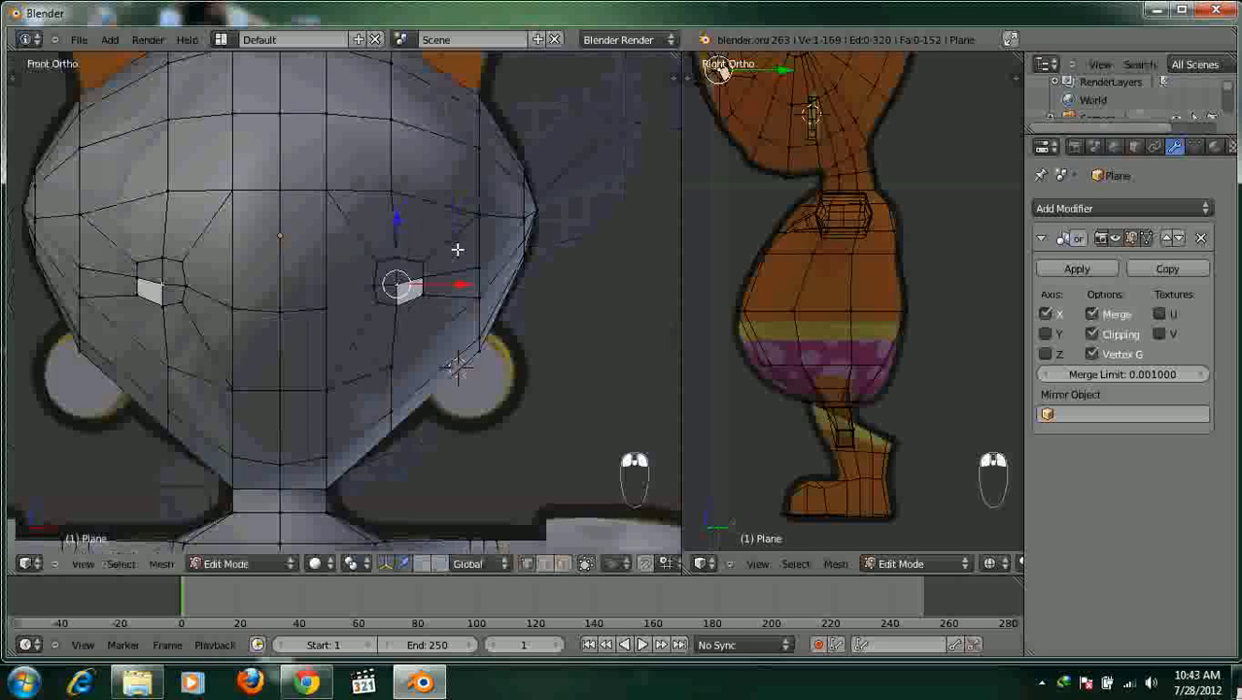
Use face selection to select the four eye patch faces and extrude them about 0.13 along global Y into the head.
{"action": "key", "text": "ctrl+Tab"}
{"action": "left_click", "coordinate": [413, 286]}
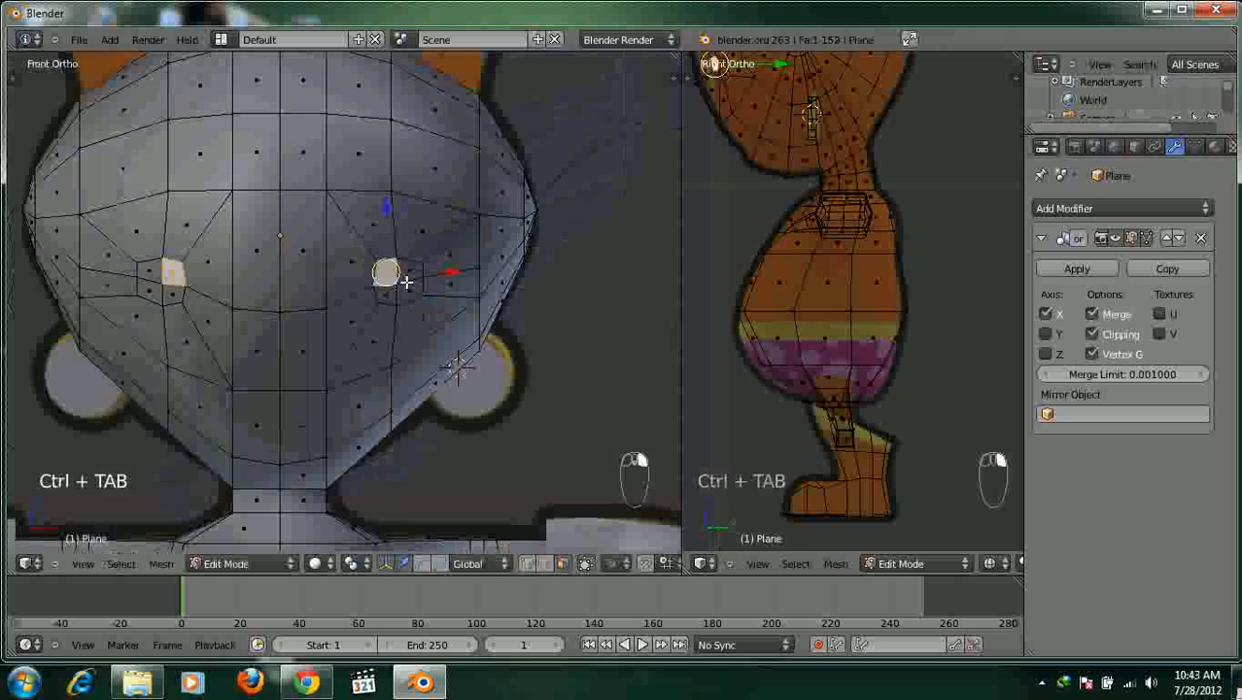
{"action": "right_click", "coordinate": [405, 281]}
{"action": "middle_click_drag", "start_coordinate": [405, 281], "coordinate": [261, 329]}
{"action": "scroll", "coordinate": [721, 402], "scroll_direction": "up", "scroll_amount": 6}
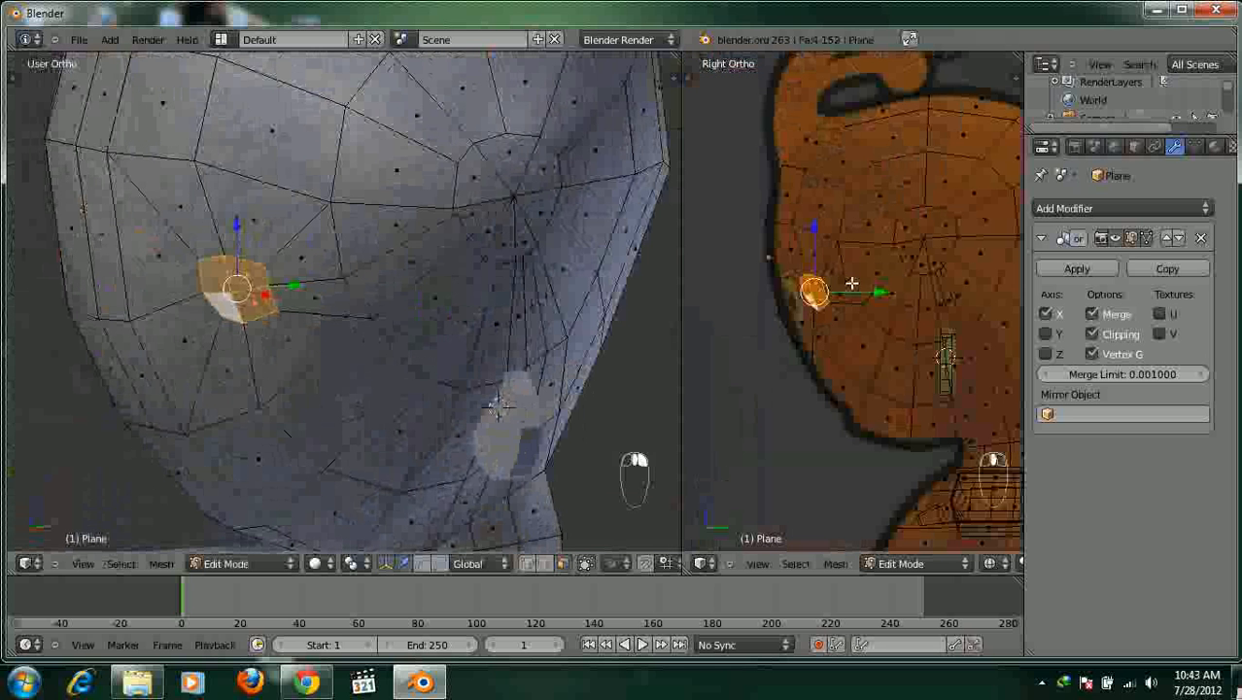
{"action": "key", "text": "e"}
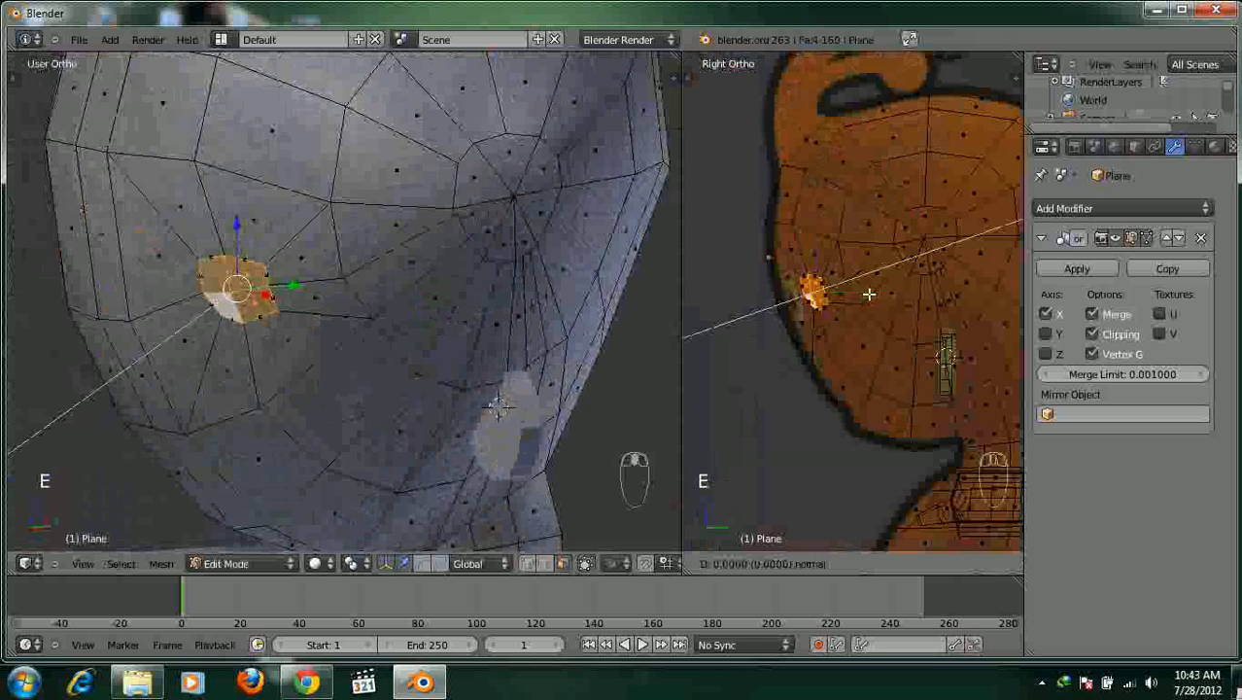
{"action": "key", "text": "y"}
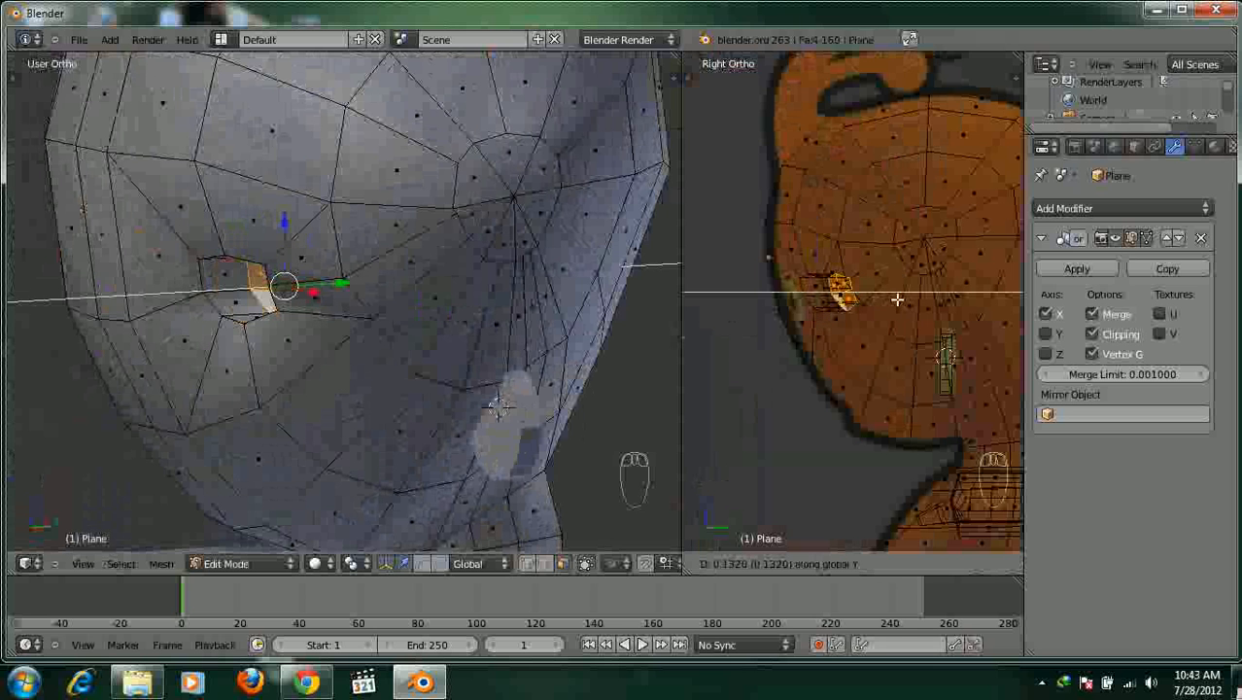
{"action": "left_click", "coordinate": [901, 295]}
Examine the recessed eye socket's shading in Object Mode, and return to Edit Mode with nothing selected.
{"action": "key", "text": "Tab"}
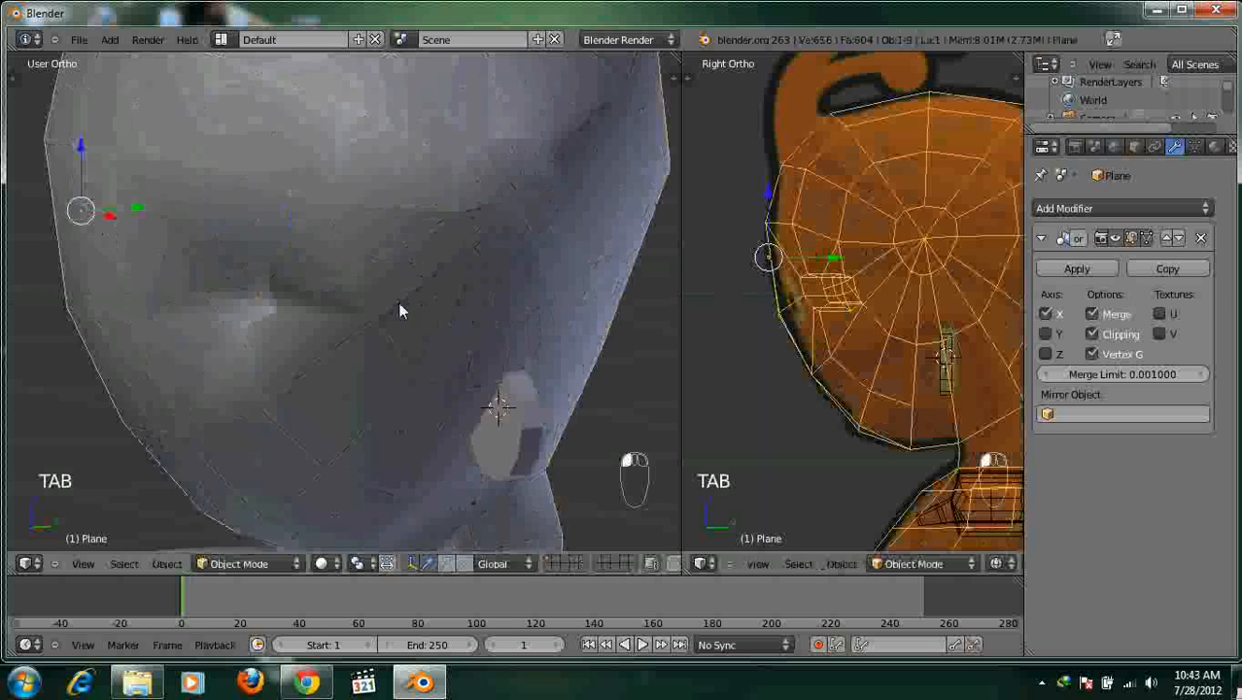
{"action": "scroll", "coordinate": [408, 301], "scroll_direction": "down", "scroll_amount": 3}
{"action": "middle_click_drag", "start_coordinate": [455, 290], "coordinate": [377, 298]}
{"action": "key", "text": "Tab"}
{"action": "key", "text": "Tab"}
{"action": "key", "text": "Tab"}
{"action": "key", "text": "a"}
{"action": "key", "text": "a"}
{"action": "key", "text": "a"}
{"action": "key", "text": "a"}
Add an edge loop around the eye socket and scale it down closer to the opening.
{"action": "key", "text": "ctrl+r"}
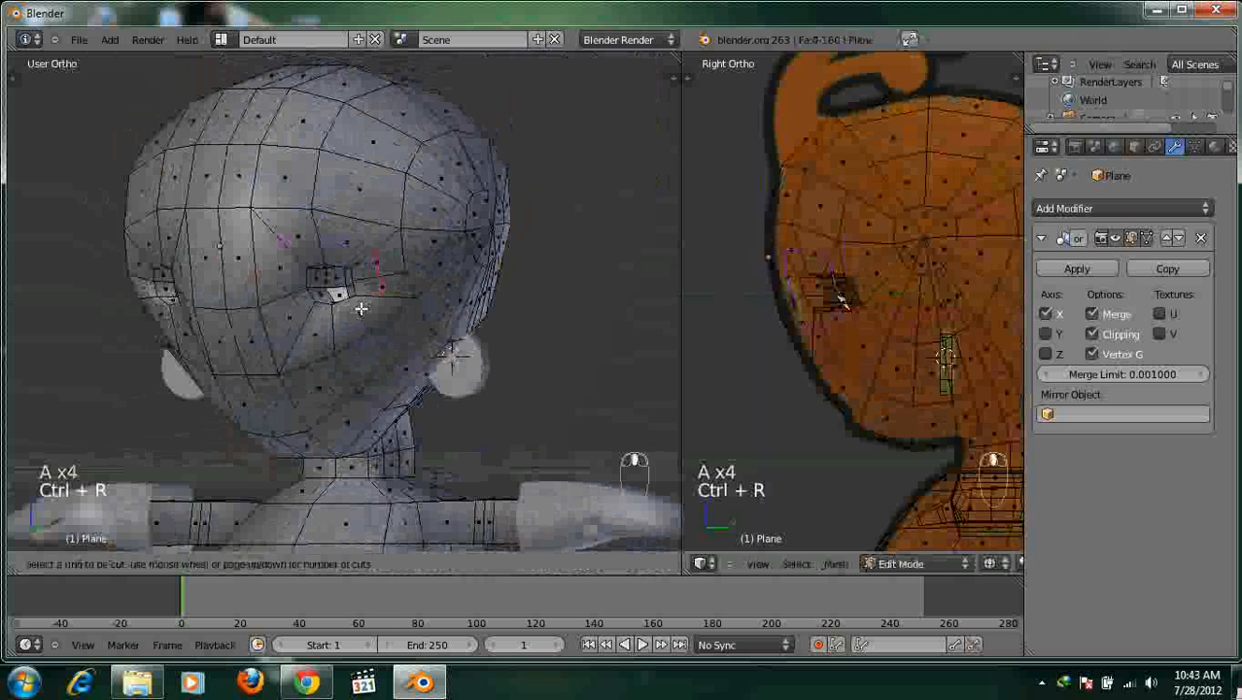
{"action": "left_click", "coordinate": [376, 295]}
{"action": "left_click", "coordinate": [377, 295]}
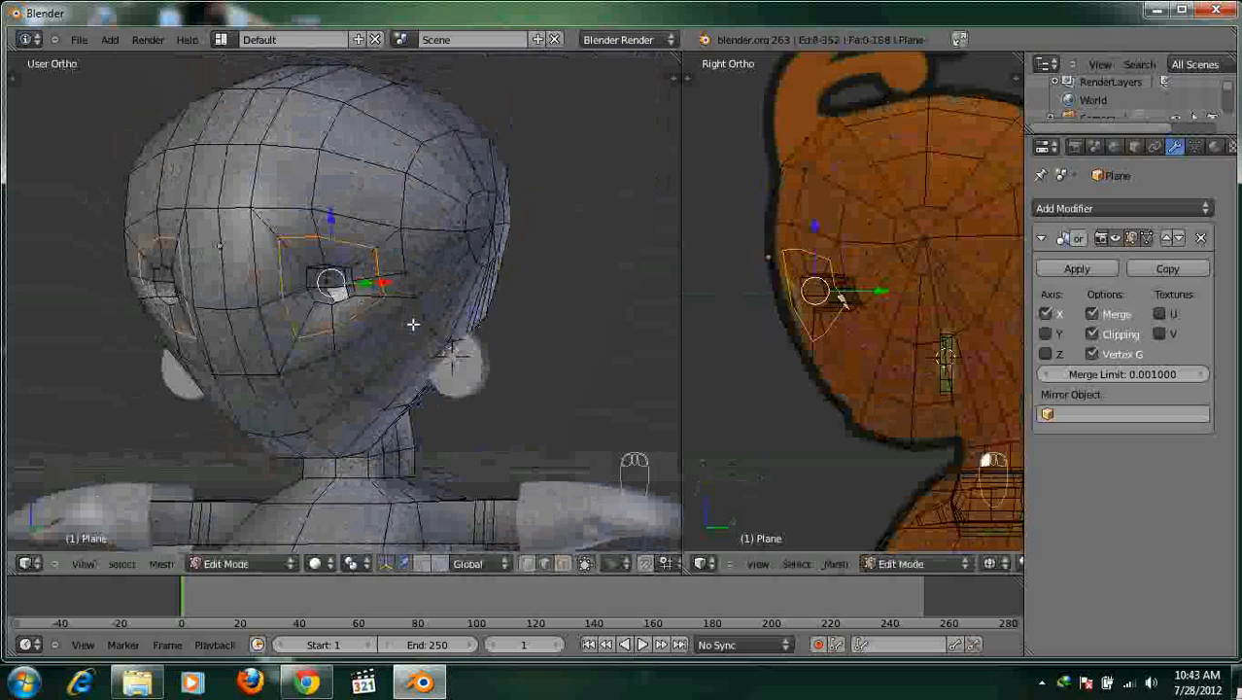
{"action": "key", "text": "s"}
{"action": "left_click", "coordinate": [390, 321]}
Examine the eye sockets on the whole character in Object Mode from an angle and from the front.
{"action": "middle_click_drag", "start_coordinate": [390, 322], "coordinate": [487, 316]}
{"action": "key", "text": "Tab"}
{"action": "scroll", "coordinate": [299, 349], "scroll_direction": "down", "scroll_amount": 3}
{"action": "middle_click_drag", "start_coordinate": [299, 349], "coordinate": [384, 325]}
{"action": "key", "text": "KP_1"}
{"action": "scroll", "coordinate": [400, 315], "scroll_direction": "up", "scroll_amount": 2}
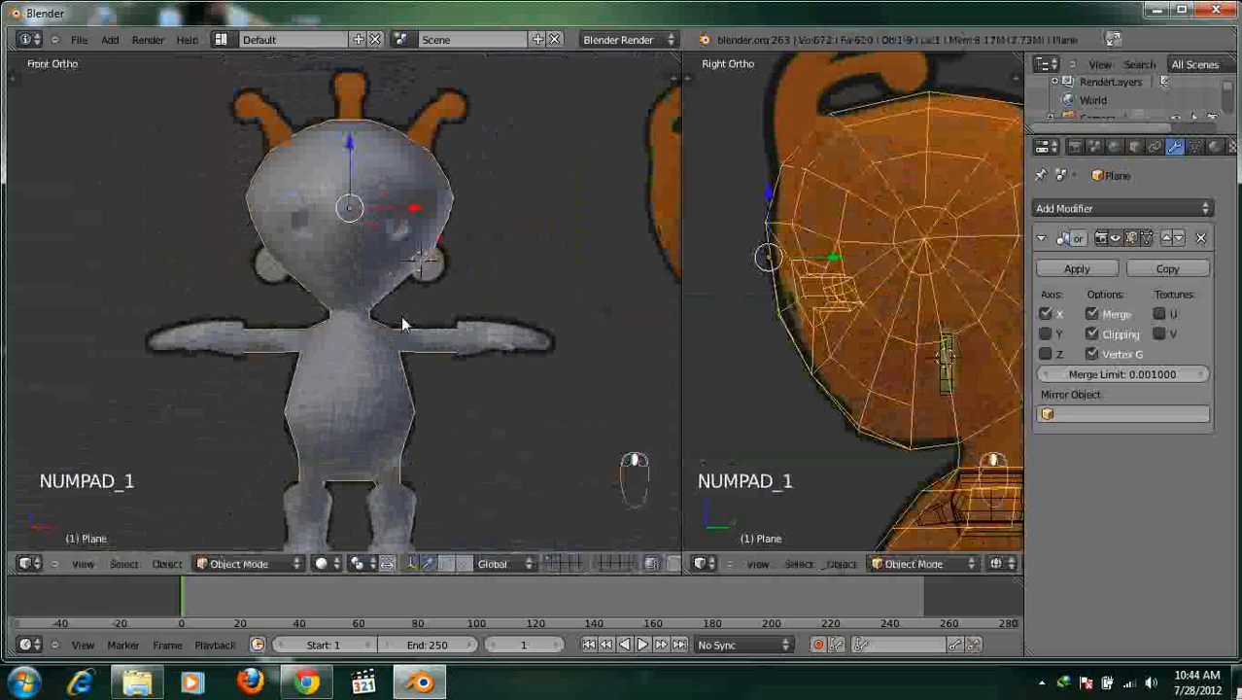
{"action": "scroll", "coordinate": [394, 340], "scroll_direction": "down", "scroll_amount": 2}
{"action": "scroll", "coordinate": [406, 324], "scroll_direction": "up", "scroll_amount": 2}
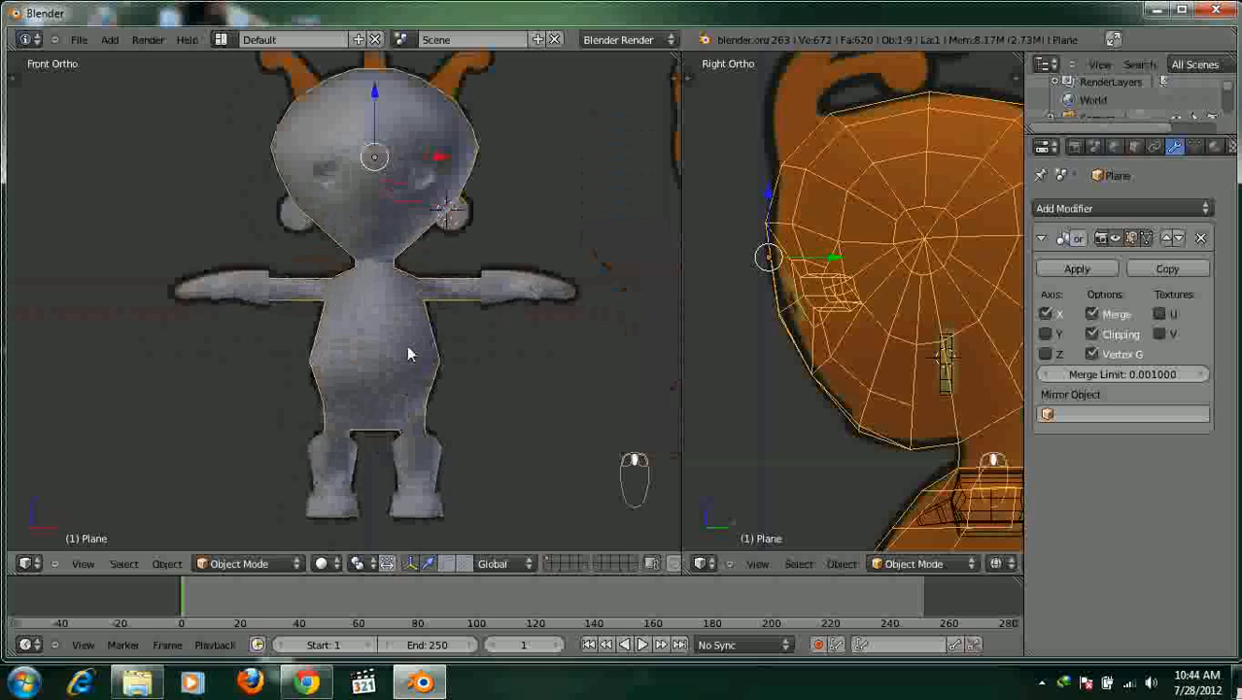
{"action": "key", "text": "a"}
{"action": "middle_click_drag", "start_coordinate": [418, 318], "coordinate": [413, 343], "text": "shift"}
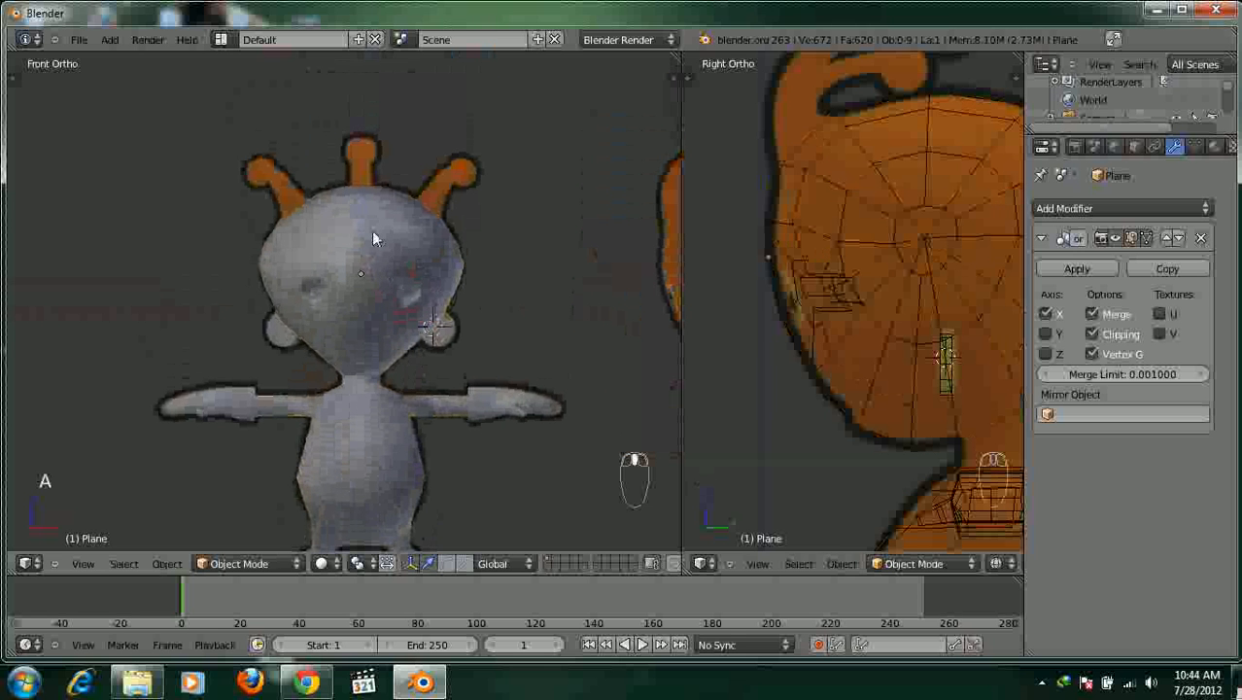
Enter Edit Mode with face selection and select the face at the upper front of the head, where the middle horn starts.
{"action": "key", "text": "Tab"}
{"action": "middle_click_drag", "start_coordinate": [381, 226], "coordinate": [389, 302], "text": "shift"}
{"action": "middle_click_drag", "start_coordinate": [463, 227], "coordinate": [357, 304]}
{"action": "key", "text": "ctrl+Tab"}
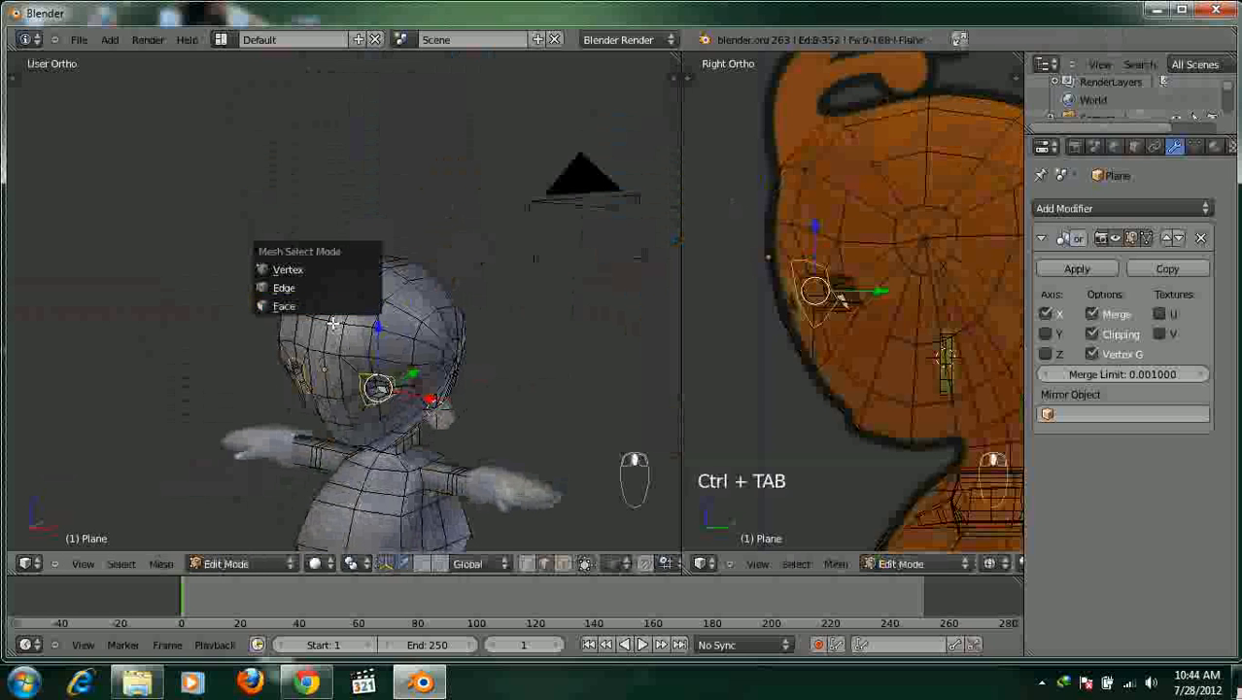
{"action": "left_click", "coordinate": [314, 303]}
{"action": "right_click", "coordinate": [327, 304]}
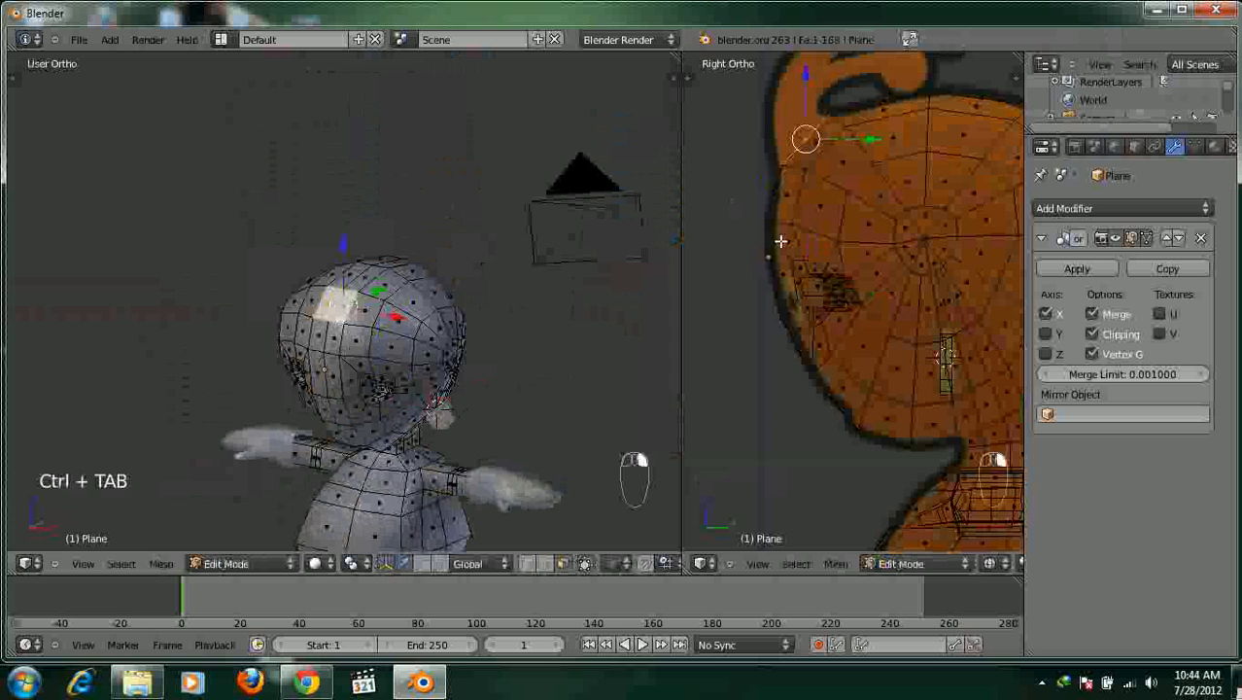
Extrude the forehead face outward, scale it down, and rotate and move it to match the base of the reference horn.
{"action": "middle_click_drag", "start_coordinate": [799, 220], "coordinate": [781, 303], "text": "shift"}
{"action": "middle_click_drag", "start_coordinate": [371, 342], "coordinate": [331, 336]}
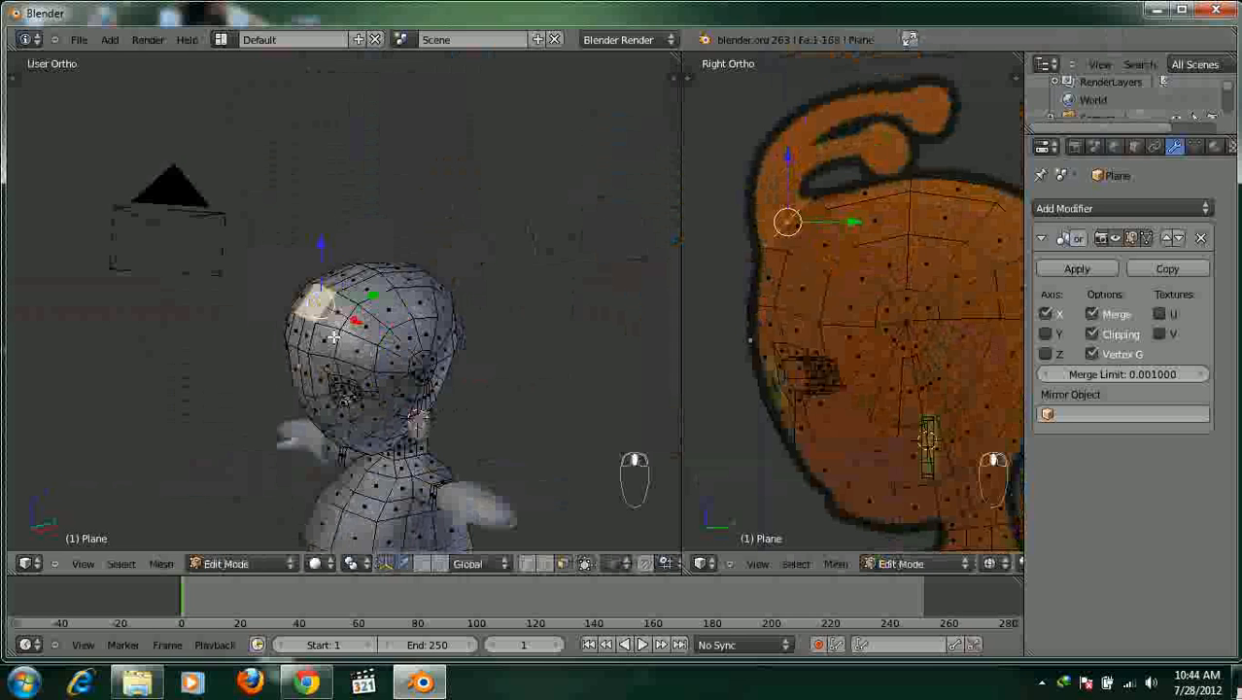
{"action": "key", "text": "e"}
{"action": "left_click", "coordinate": [853, 185]}
{"action": "key", "text": "s"}
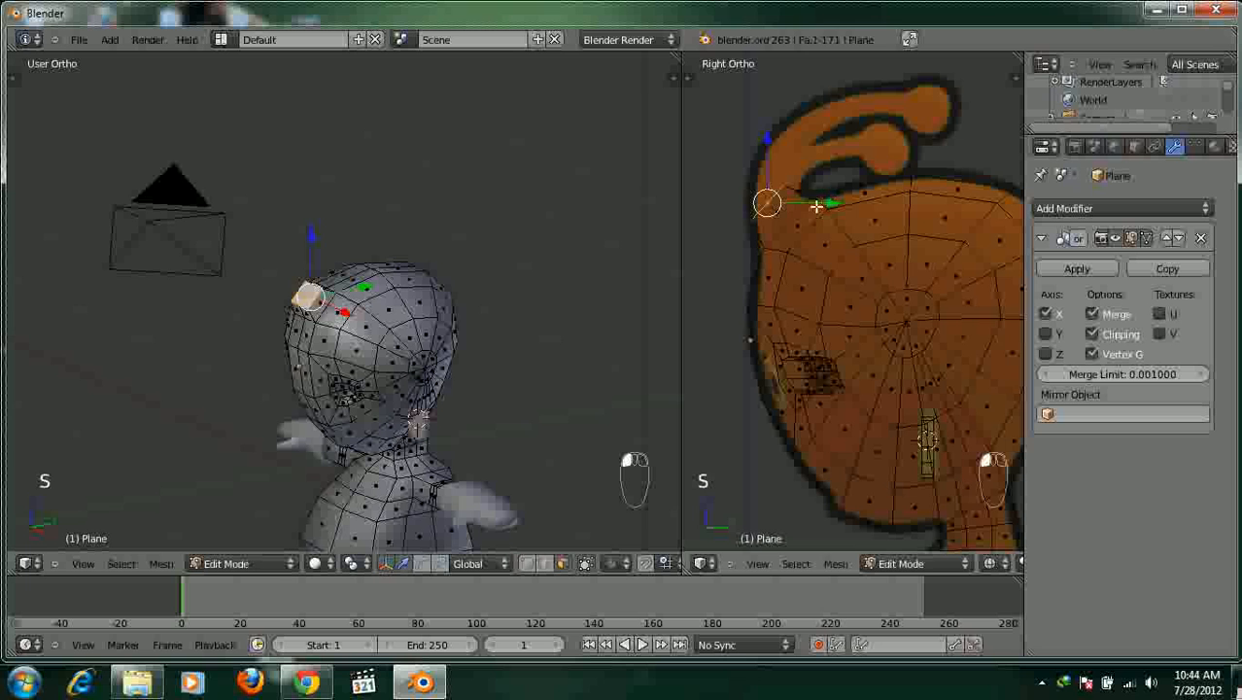
{"action": "key", "text": "r"}
{"action": "left_click", "coordinate": [830, 220]}
{"action": "left_click_drag", "start_coordinate": [824, 203], "coordinate": [829, 200]}
Extrude a second horn segment upward, then rotate and scale its end face to follow the reference curve.
{"action": "key", "text": "e"}
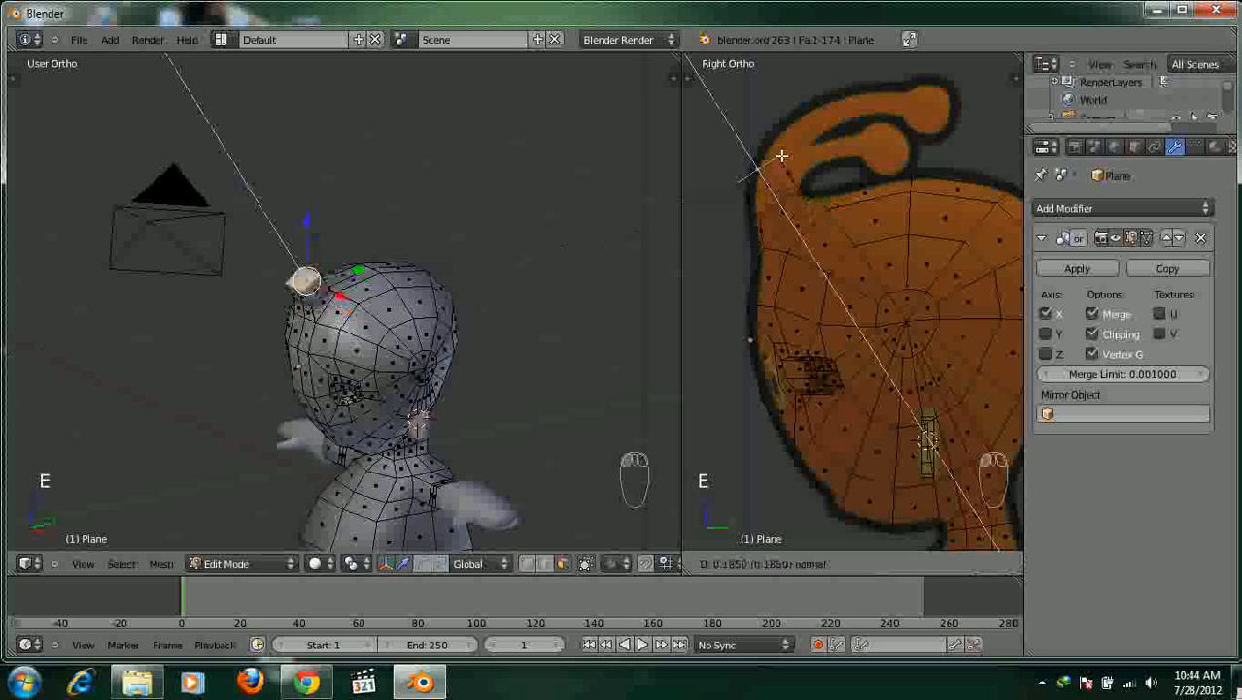
{"action": "left_click", "coordinate": [834, 164]}
{"action": "key", "text": "r"}
{"action": "left_click", "coordinate": [881, 184]}
{"action": "key", "text": "s"}
{"action": "left_click", "coordinate": [848, 170]}
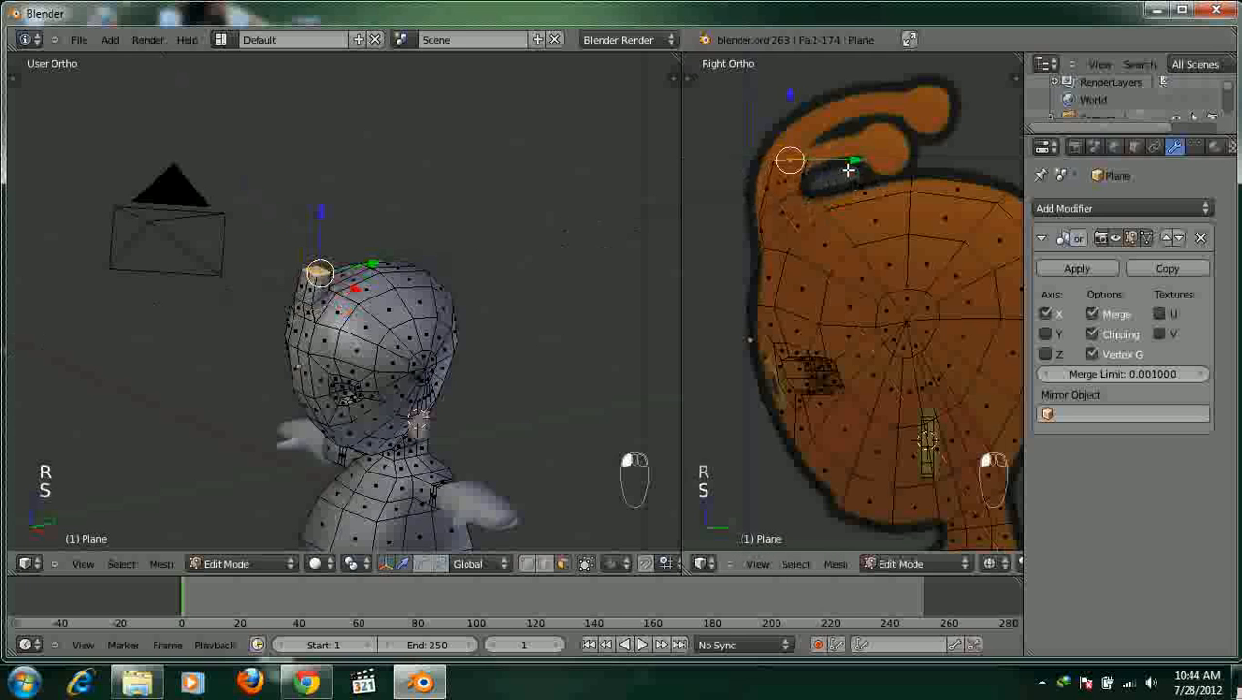
{"action": "key", "text": "s"}
{"action": "left_click", "coordinate": [843, 166]}
{"action": "scroll", "coordinate": [847, 175], "scroll_direction": "up", "scroll_amount": 1}
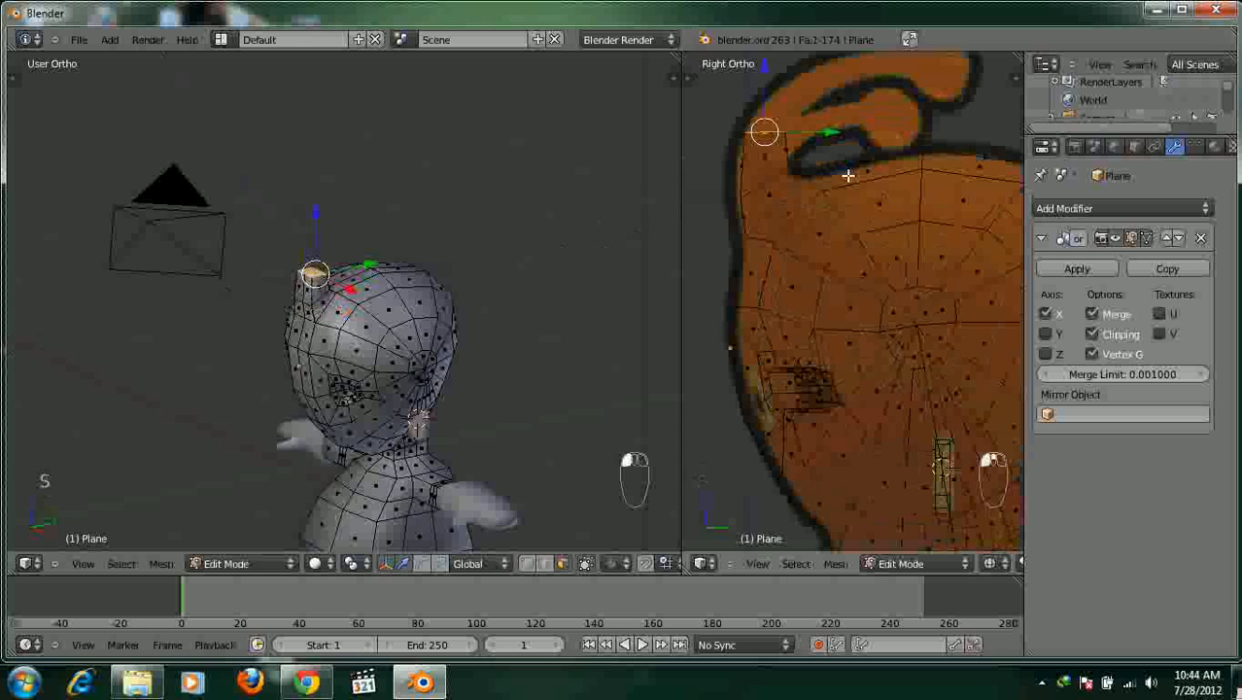
{"action": "middle_click_drag", "start_coordinate": [841, 180], "coordinate": [848, 246], "text": "shift"}
{"action": "key", "text": "r"}
{"action": "left_click", "coordinate": [829, 210]}
Extrude a third horn segment, shift it backward along Y, and rotate and scale down its end face to fit the bend.
{"action": "key", "text": "e"}
{"action": "left_click", "coordinate": [827, 148]}
{"action": "left_click_drag", "start_coordinate": [841, 149], "coordinate": [879, 160]}
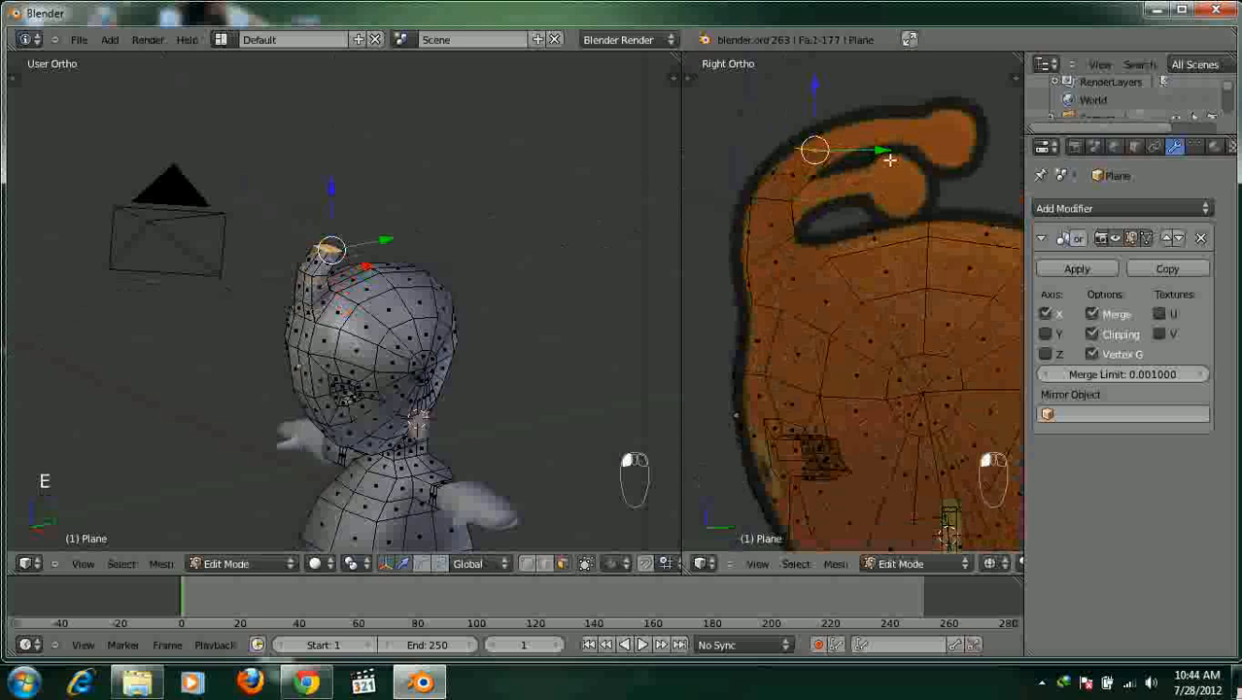
{"action": "key", "text": "r"}
{"action": "left_click", "coordinate": [880, 195]}
{"action": "key", "text": "s"}
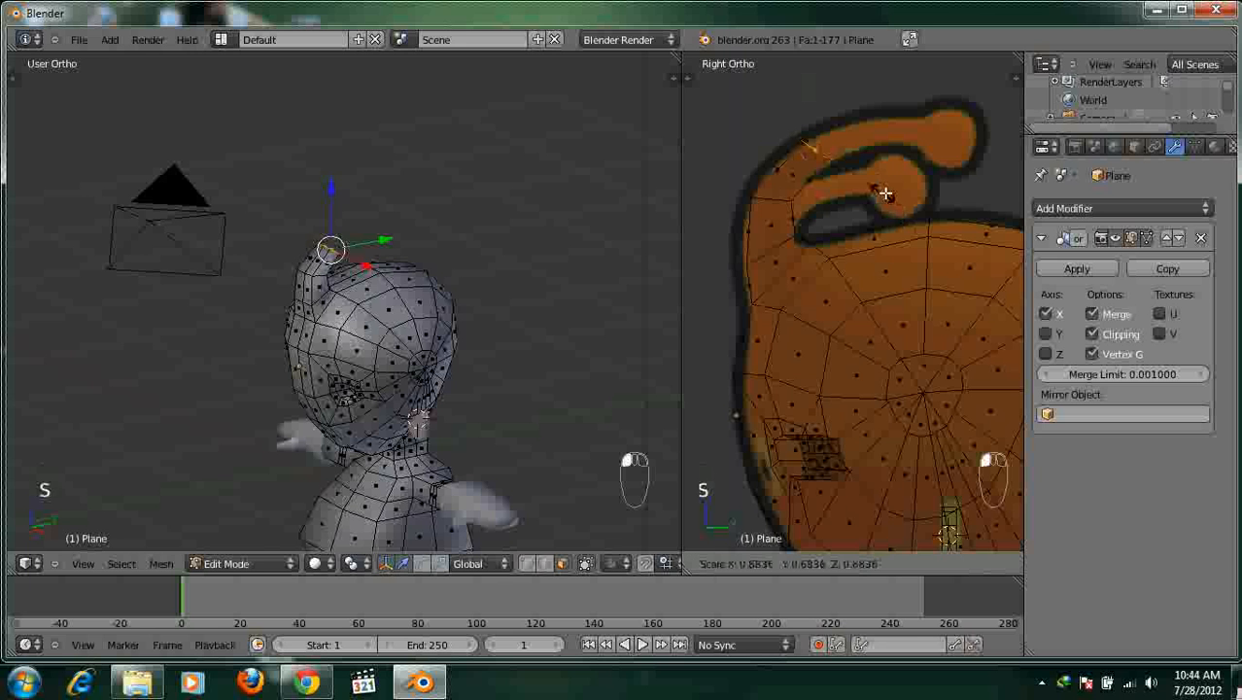
{"action": "left_click", "coordinate": [881, 188]}
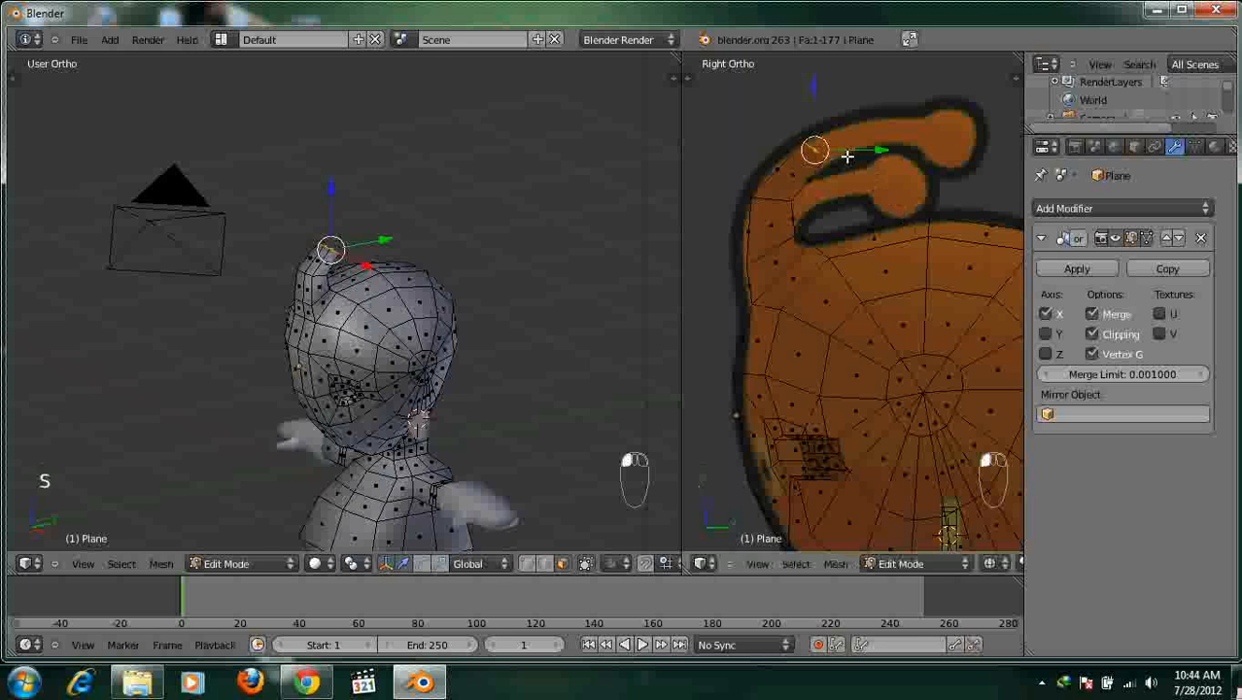
Extrude a fourth horn segment, lower its end face along Z onto the reference and rotate it toward the tip.
{"action": "key", "text": "e"}
{"action": "left_click", "coordinate": [950, 185]}
{"action": "scroll", "coordinate": [902, 108], "scroll_direction": "down", "scroll_amount": 3}
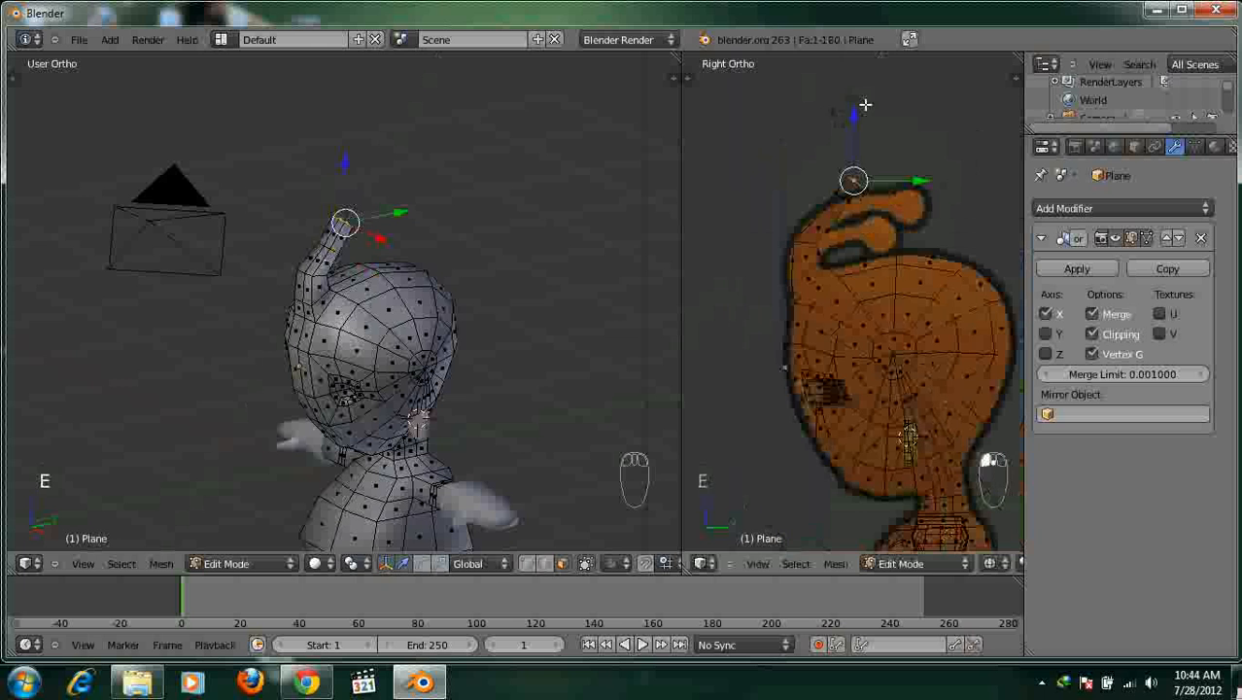
{"action": "key", "text": "g"}
{"action": "key", "text": "z"}
{"action": "left_click", "coordinate": [909, 185]}
{"action": "key", "text": "r"}
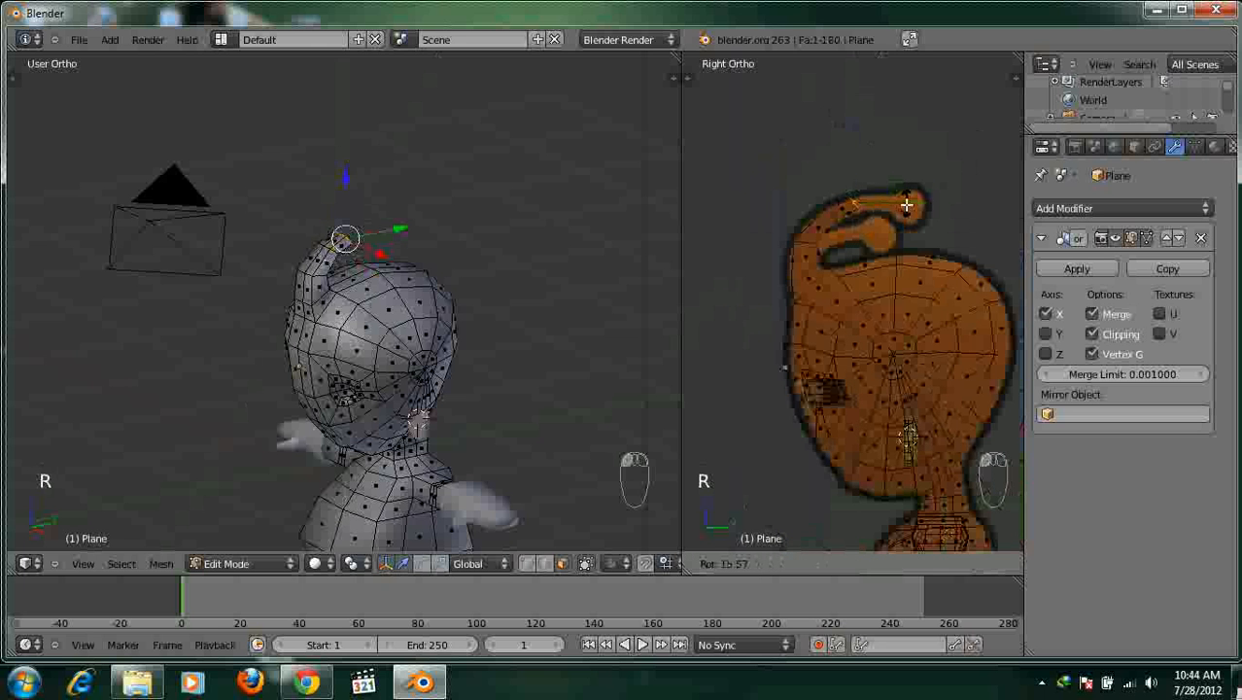
{"action": "left_click", "coordinate": [904, 208]}
Move the fourth segment's end face along Y, then scale and rotate it to match the horn's thickness.
{"action": "scroll", "coordinate": [910, 140], "scroll_direction": "up", "scroll_amount": 3}
{"action": "left_click_drag", "start_coordinate": [914, 128], "coordinate": [925, 130]}
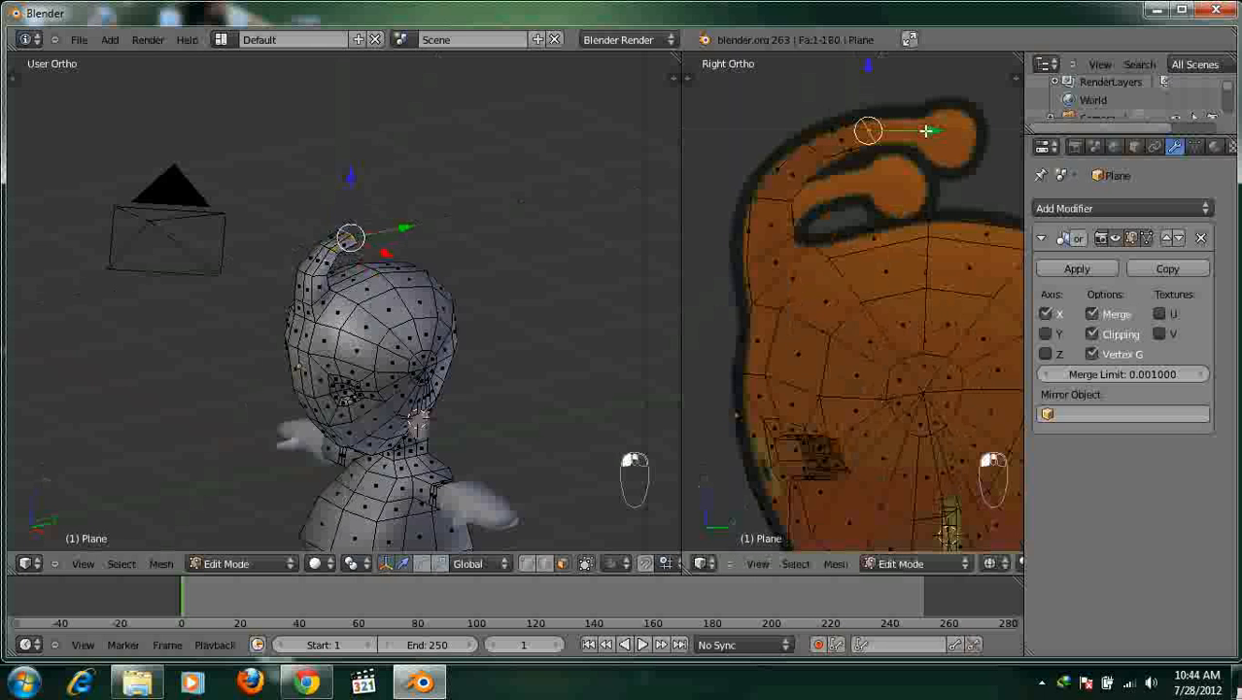
{"action": "key", "text": "s"}
{"action": "left_click", "coordinate": [919, 161]}
{"action": "key", "text": "r"}
{"action": "left_click", "coordinate": [916, 141]}
Extrude a fifth horn segment up to the reference bulb, then rotate and shift its end face into line.
{"action": "key", "text": "e"}
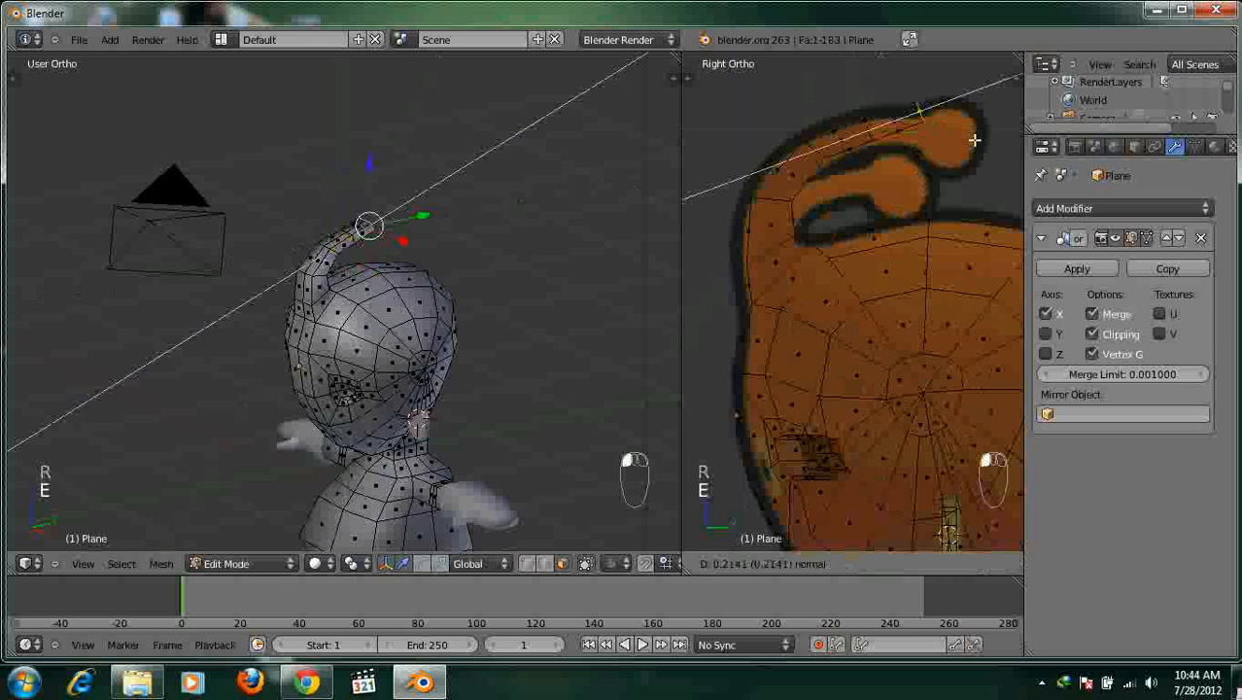
{"action": "left_click", "coordinate": [937, 141]}
{"action": "key", "text": "r"}
{"action": "left_click", "coordinate": [940, 147]}
{"action": "left_click_drag", "start_coordinate": [955, 134], "coordinate": [948, 138]}
Extrude a short segment at the horn's end, then extrude again and scale the face up to the bulb's full width.
{"action": "middle_click_drag", "start_coordinate": [440, 202], "coordinate": [490, 155], "text": "shift"}
{"action": "scroll", "coordinate": [926, 186], "scroll_direction": "up", "scroll_amount": 2}
{"action": "middle_click_drag", "start_coordinate": [910, 180], "coordinate": [754, 277], "text": "shift"}
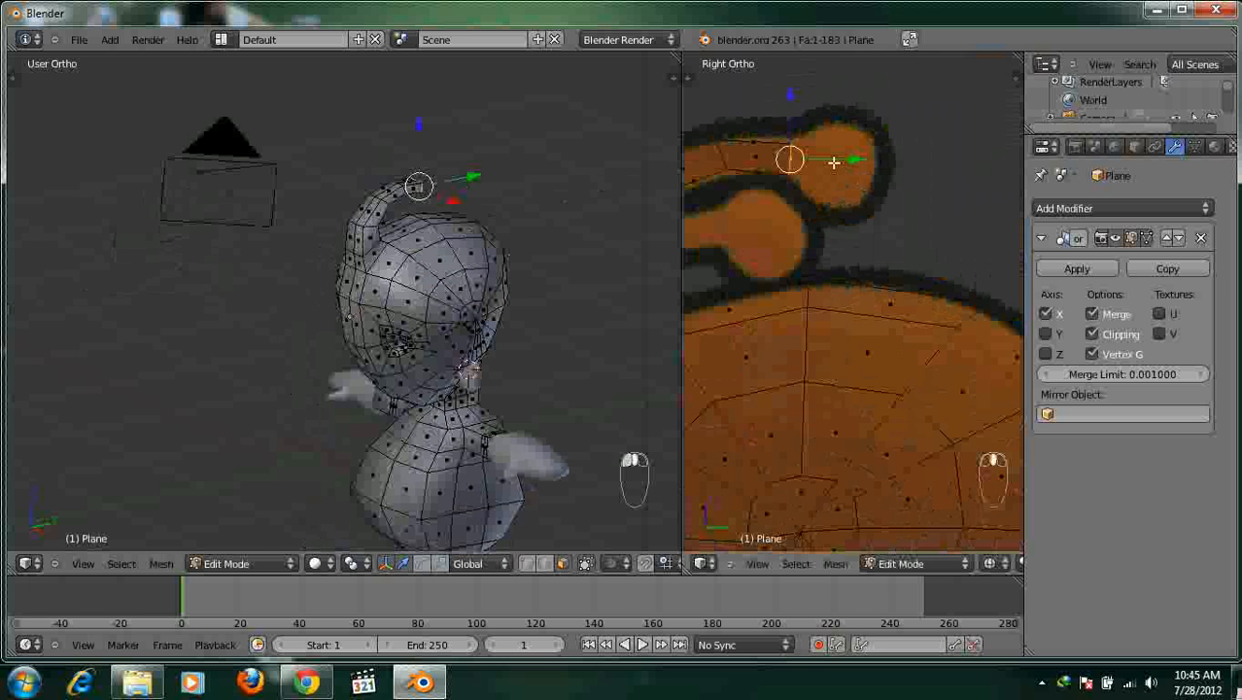
{"action": "key", "text": "e"}
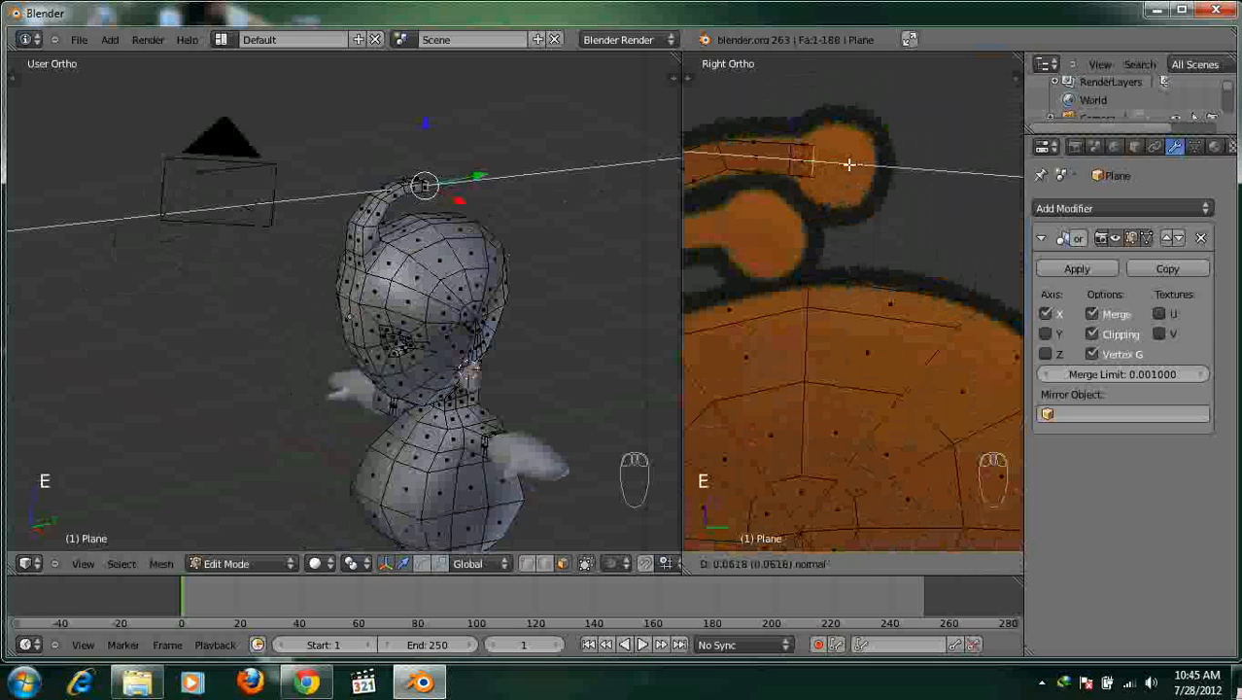
{"action": "left_click", "coordinate": [847, 164]}
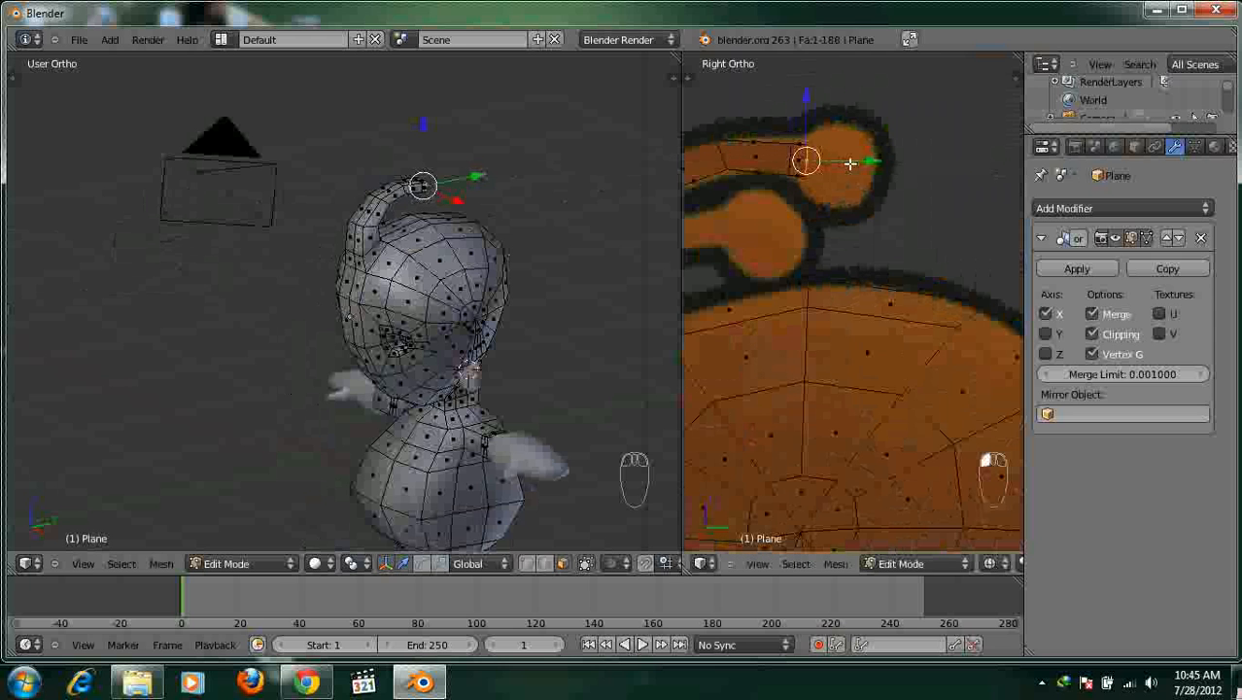
{"action": "key", "text": "e"}
{"action": "left_click", "coordinate": [859, 194]}
{"action": "key", "text": "s"}
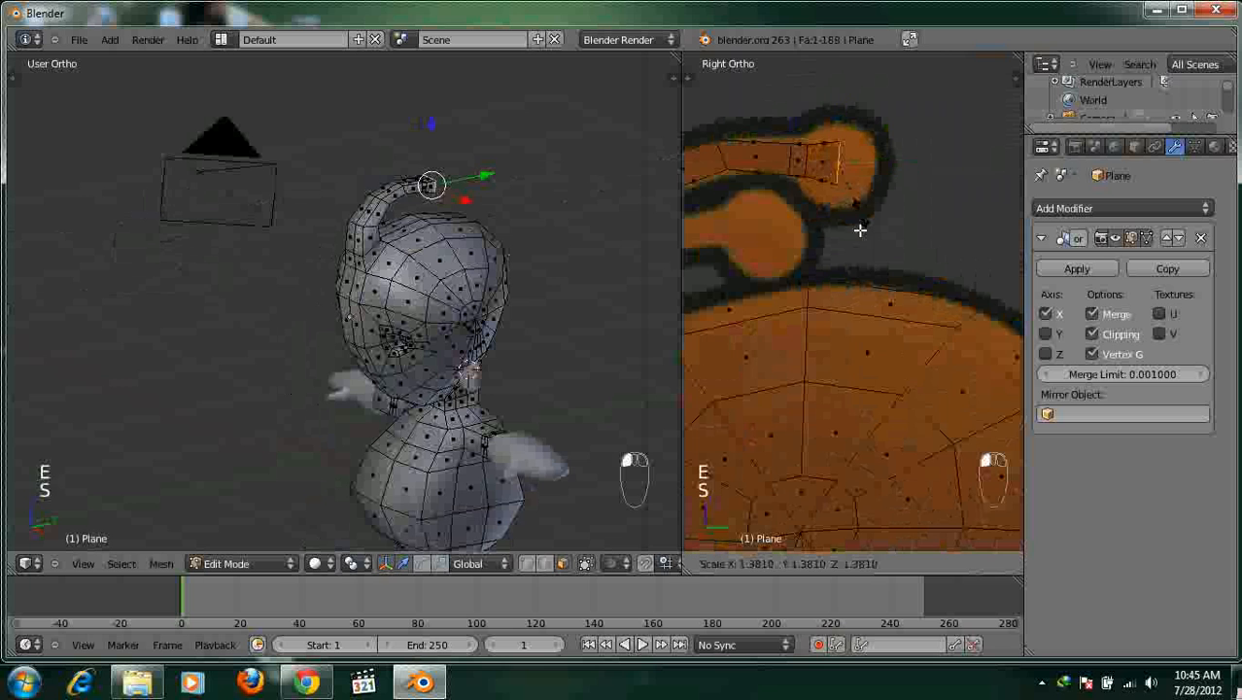
{"action": "left_click", "coordinate": [858, 268]}
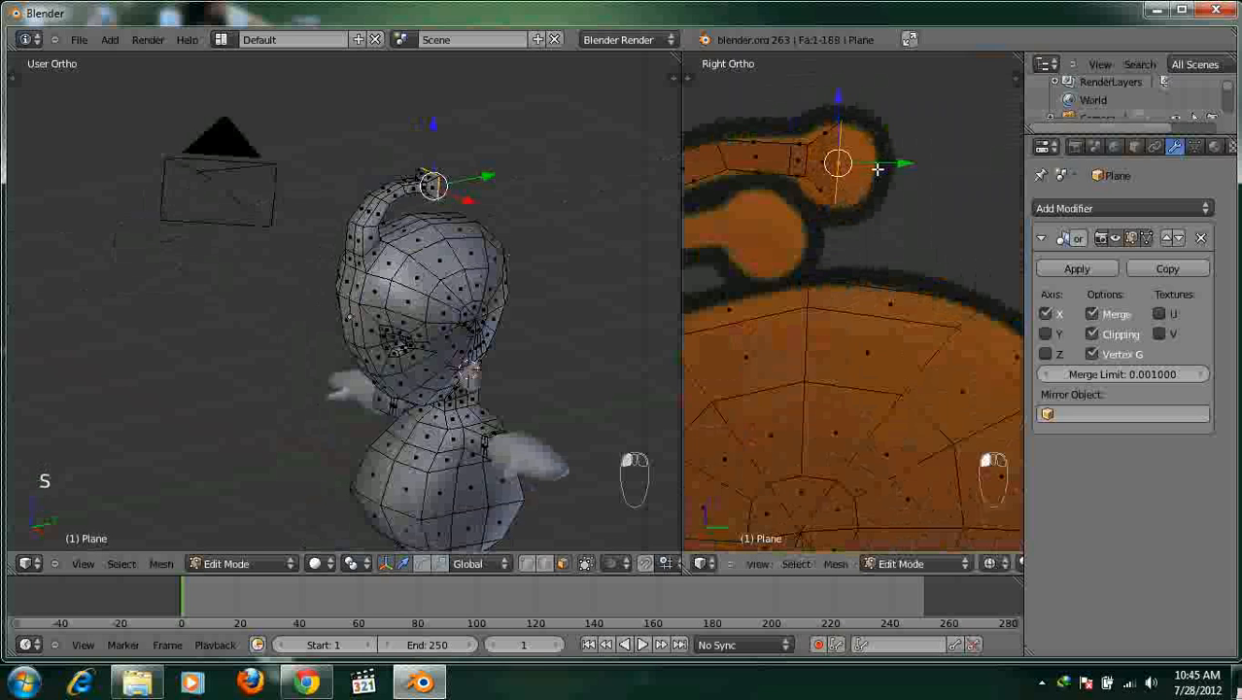
Extrude the bulb's end face to the back edge of the reference and scale it down to close the rounded tip.
{"action": "key", "text": "e"}
{"action": "left_click", "coordinate": [920, 175]}
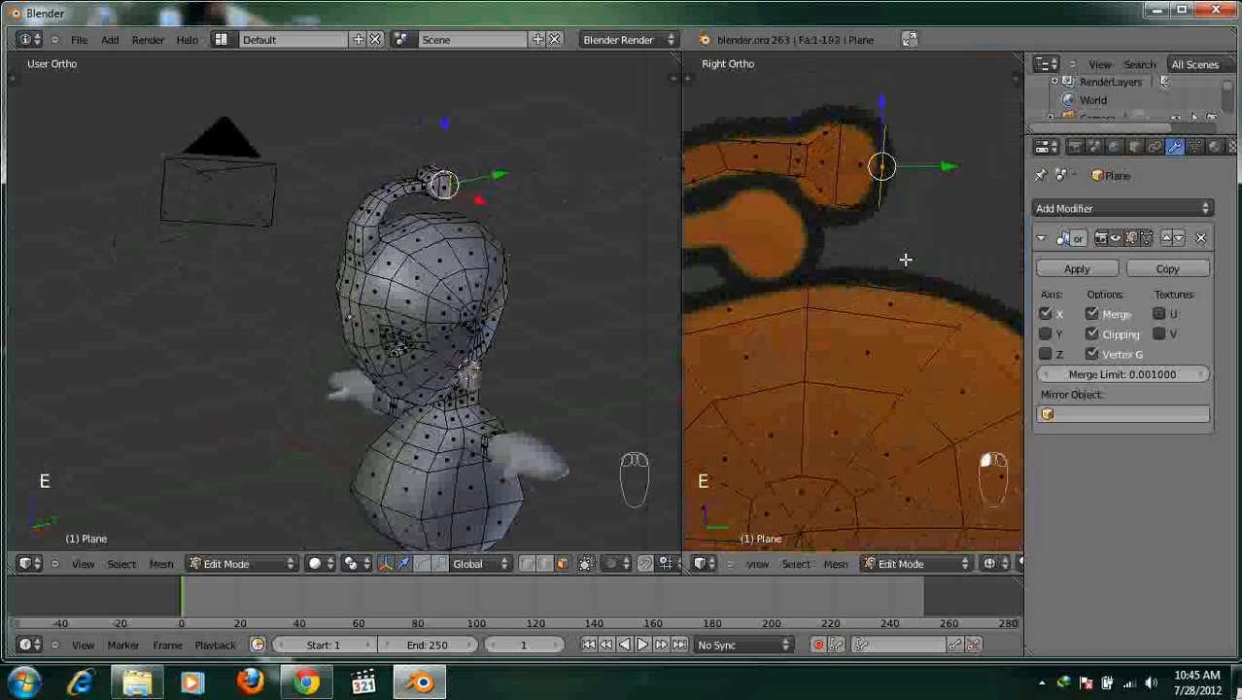
{"action": "key", "text": "s"}
{"action": "left_click", "coordinate": [918, 194]}
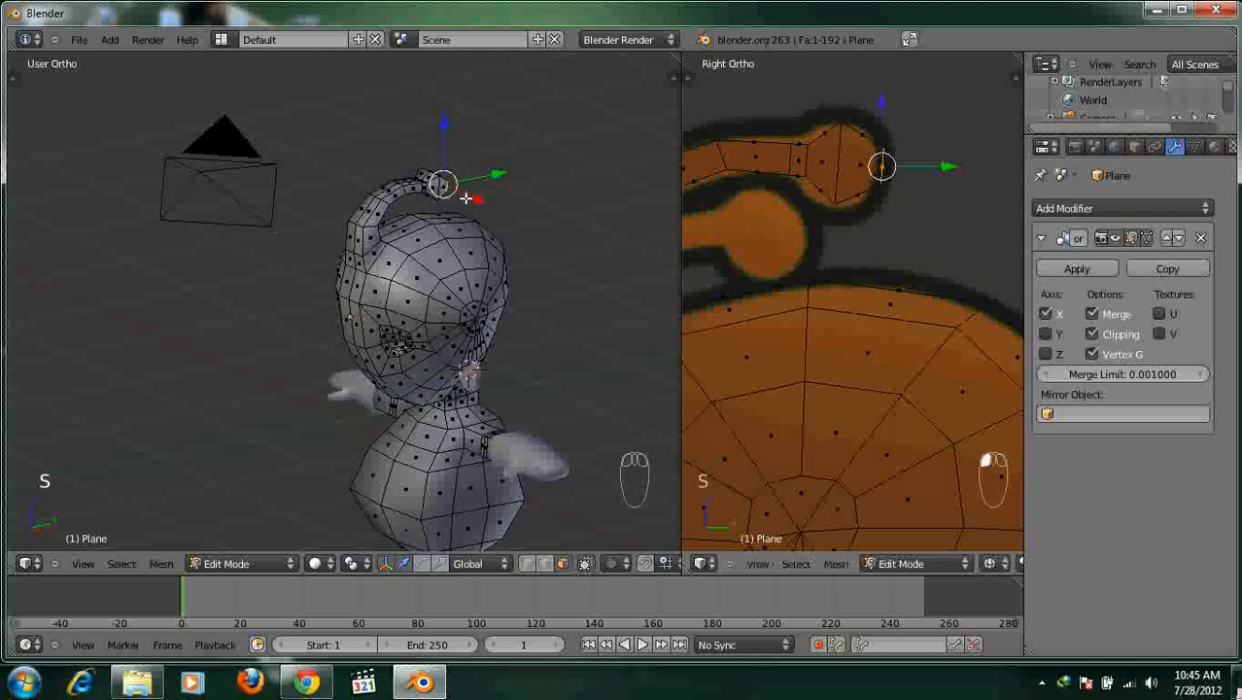
Switch to vertex selection, select vertices on the bulb at the horn's tip and move them to round its shape.
{"action": "scroll", "coordinate": [466, 198], "scroll_direction": "up", "scroll_amount": 3}
{"action": "middle_click_drag", "start_coordinate": [467, 198], "coordinate": [486, 230]}
{"action": "scroll", "coordinate": [322, 268], "scroll_direction": "up", "scroll_amount": 4}
{"action": "key", "text": "ctrl+Tab"}
{"action": "left_click", "coordinate": [296, 279]}
{"action": "right_click", "coordinate": [483, 274]}
{"action": "right_click", "coordinate": [457, 254]}
{"action": "right_click", "coordinate": [471, 186]}
{"action": "right_click", "coordinate": [445, 147], "text": "shift"}
{"action": "middle_click_drag", "start_coordinate": [497, 273], "coordinate": [391, 241]}
{"action": "right_click", "coordinate": [494, 182], "text": "shift"}
{"action": "right_click", "coordinate": [494, 182], "text": "shift"}
{"action": "left_click_drag", "start_coordinate": [412, 162], "coordinate": [416, 151]}
Reposition individual vertices around the horn's bulb from several angles to refine its rounded shape.
{"action": "right_click", "coordinate": [309, 344]}
{"action": "left_click_drag", "start_coordinate": [338, 347], "coordinate": [325, 355]}
{"action": "middle_click_drag", "start_coordinate": [495, 205], "coordinate": [363, 214]}
{"action": "right_click", "coordinate": [359, 243]}
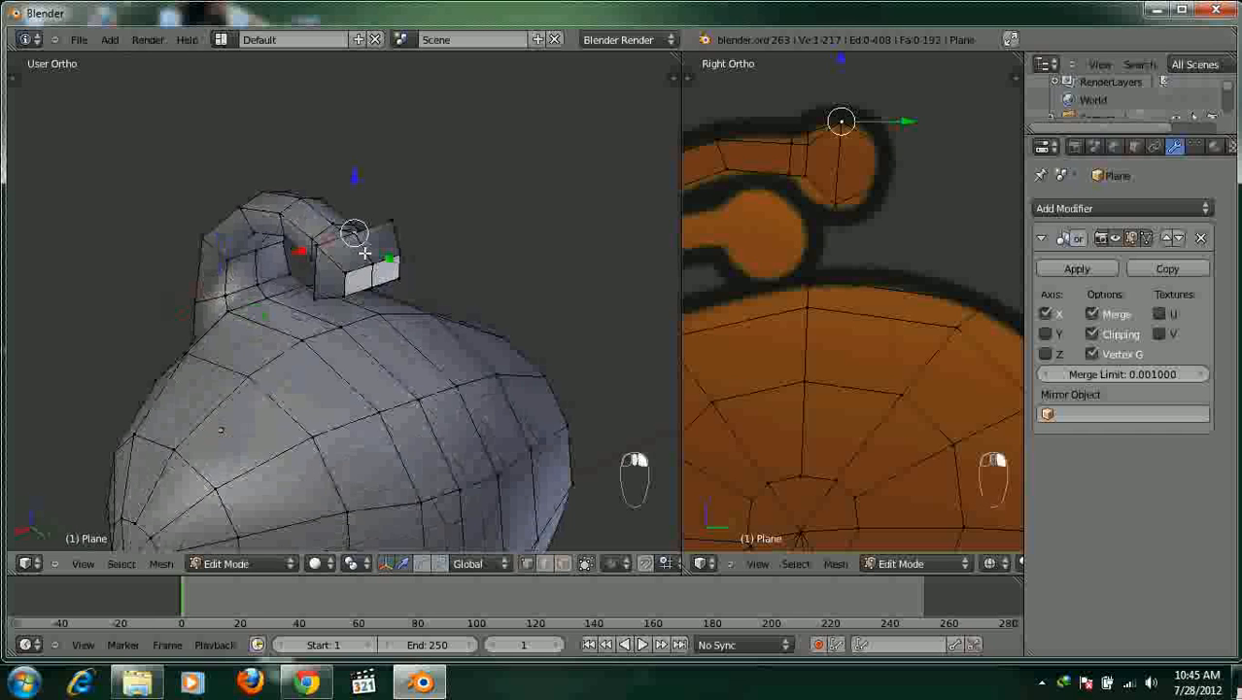
{"action": "left_click_drag", "start_coordinate": [356, 196], "coordinate": [361, 186]}
{"action": "middle_click_drag", "start_coordinate": [416, 192], "coordinate": [411, 163]}
{"action": "right_click", "coordinate": [414, 148]}
{"action": "left_click_drag", "start_coordinate": [411, 111], "coordinate": [408, 125]}
Examine the finished middle horn in Object Mode and Edit Mode, with all vertices deselected.
{"action": "key", "text": "Tab"}
{"action": "key", "text": "Tab"}
{"action": "middle_click_drag", "start_coordinate": [395, 173], "coordinate": [401, 356]}
{"action": "key", "text": "a"}
{"action": "key", "text": "a"}
{"action": "key", "text": "a"}
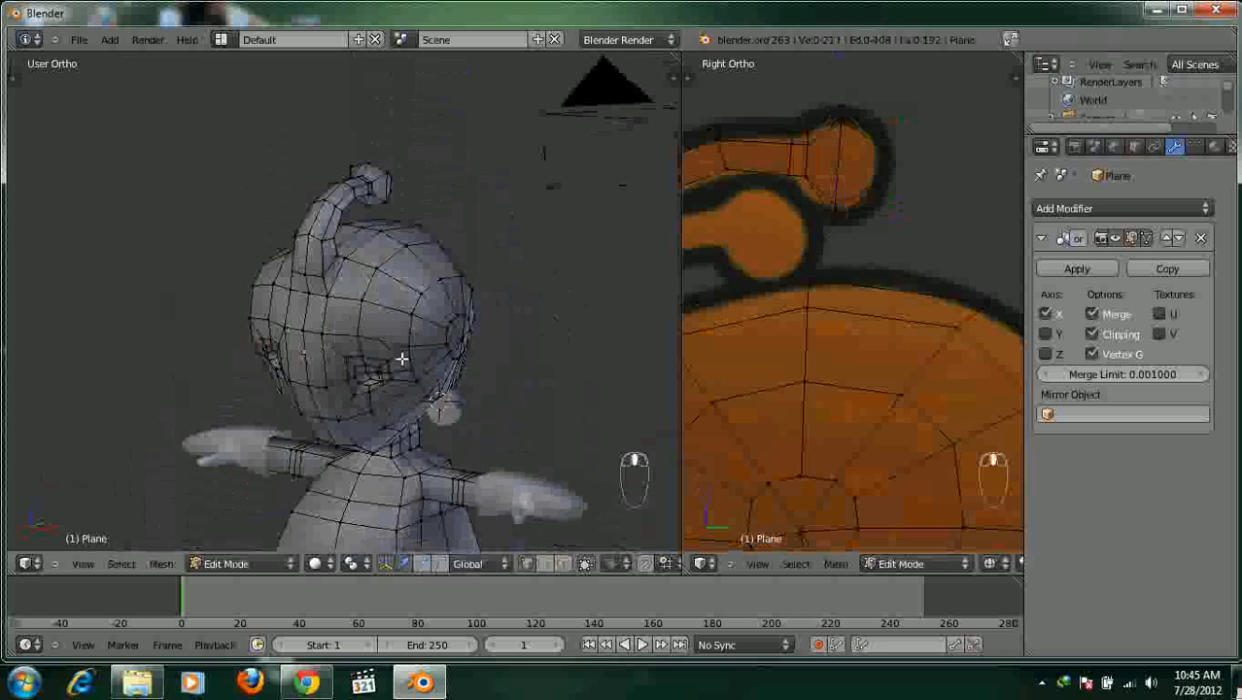
{"action": "scroll", "coordinate": [403, 361], "scroll_direction": "up", "scroll_amount": 2}
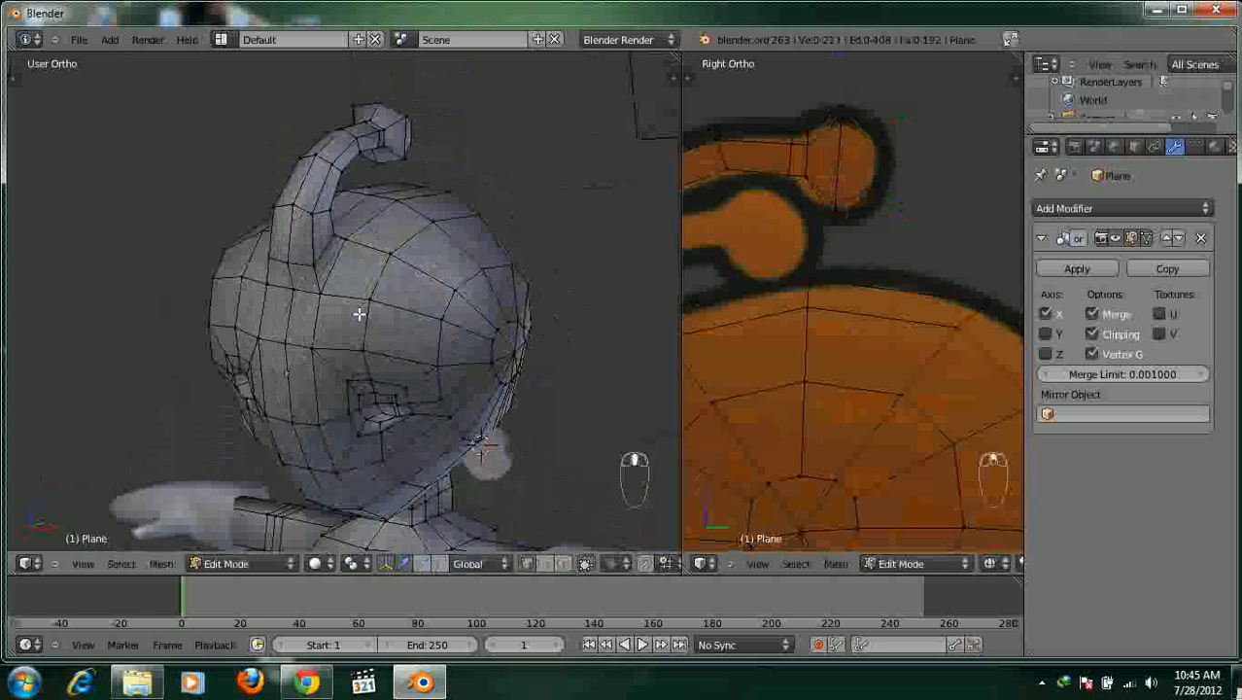
Examine the whole character from several angles in Object Mode and Edit Mode, then from the front against the reference.
{"action": "scroll", "coordinate": [358, 313], "scroll_direction": "down", "scroll_amount": 3}
{"action": "scroll", "coordinate": [720, 270], "scroll_direction": "down", "scroll_amount": 3}
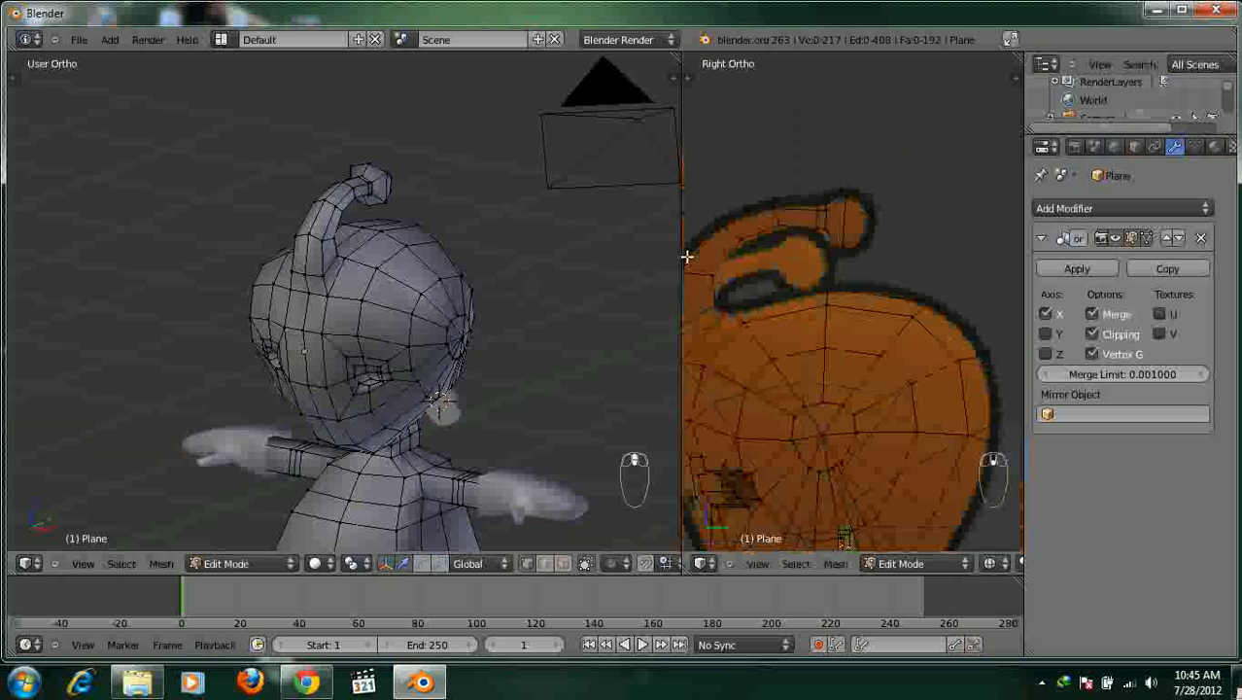
{"action": "middle_click_drag", "start_coordinate": [333, 298], "coordinate": [452, 293]}
{"action": "key", "text": "Tab"}
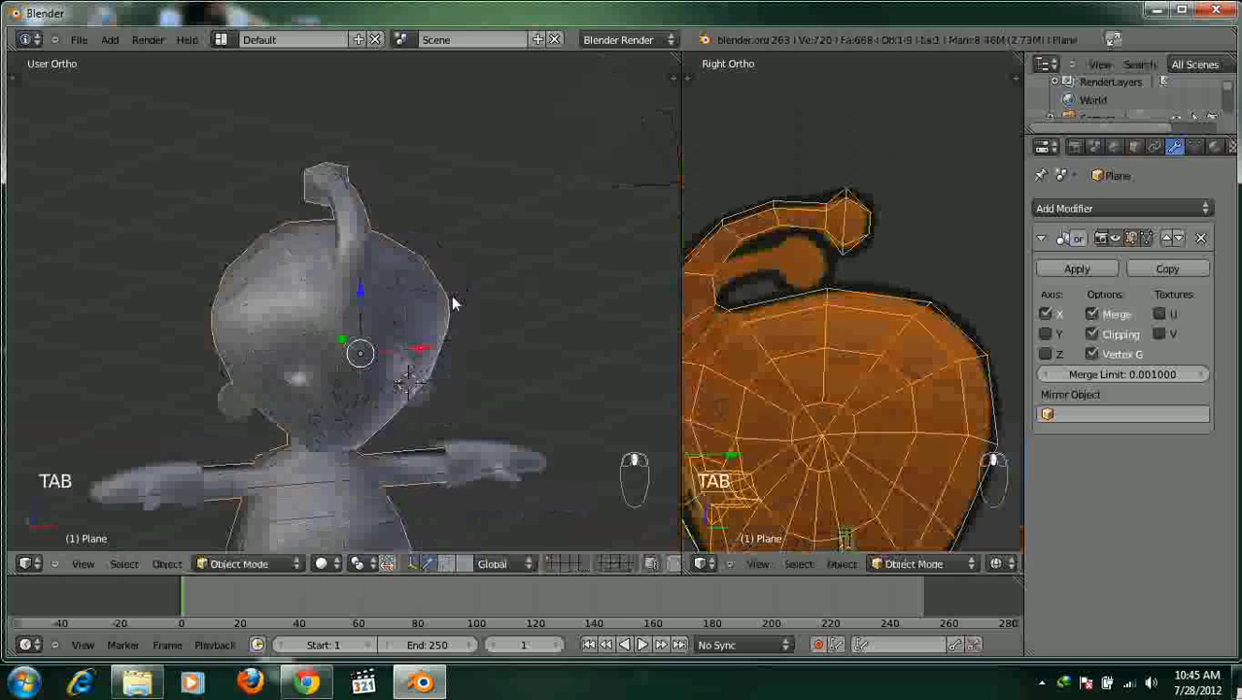
{"action": "key", "text": "Tab"}
{"action": "middle_click_drag", "start_coordinate": [297, 333], "coordinate": [307, 231]}
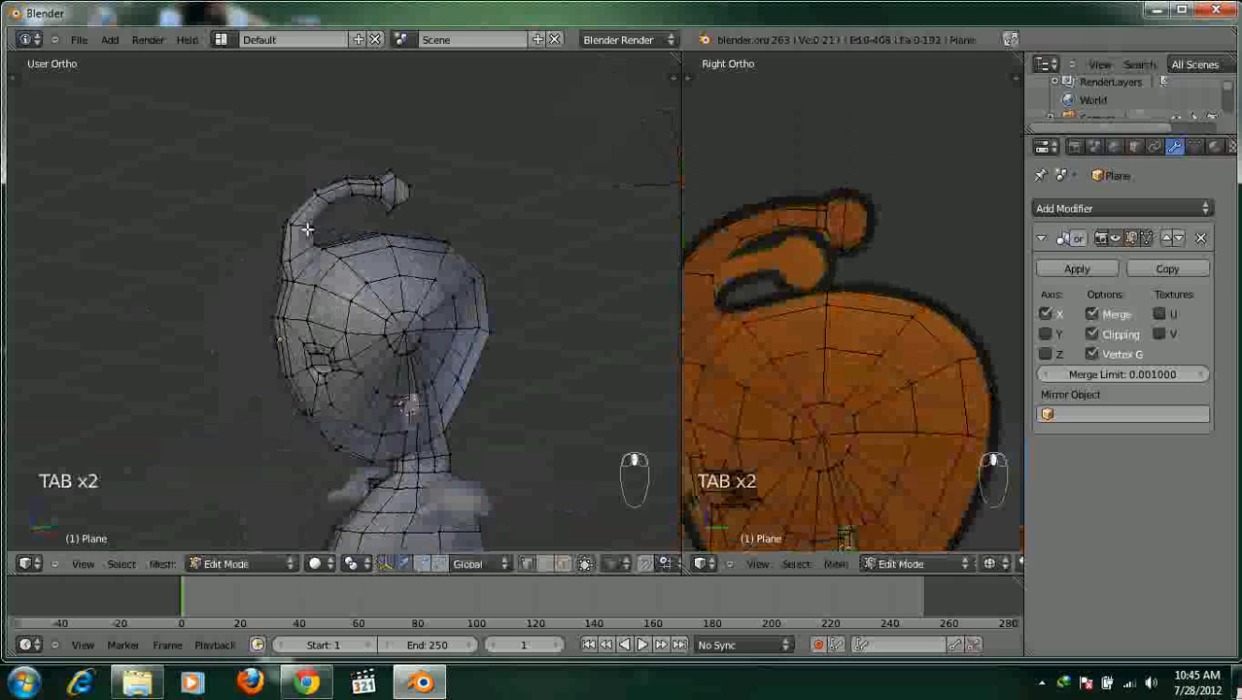
{"action": "key", "text": "Tab"}
{"action": "scroll", "coordinate": [455, 296], "scroll_direction": "up", "scroll_amount": 3}
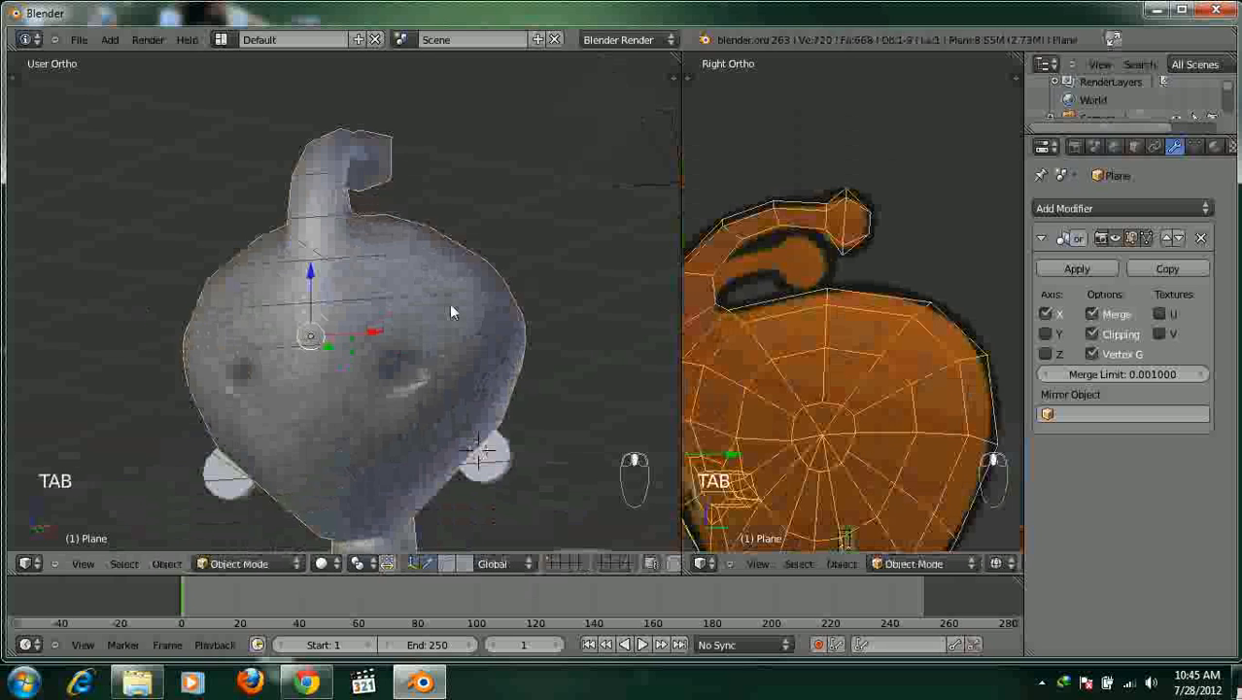
{"action": "middle_click_drag", "start_coordinate": [354, 339], "coordinate": [377, 271], "text": "shift"}
{"action": "scroll", "coordinate": [377, 271], "scroll_direction": "down", "scroll_amount": 2}
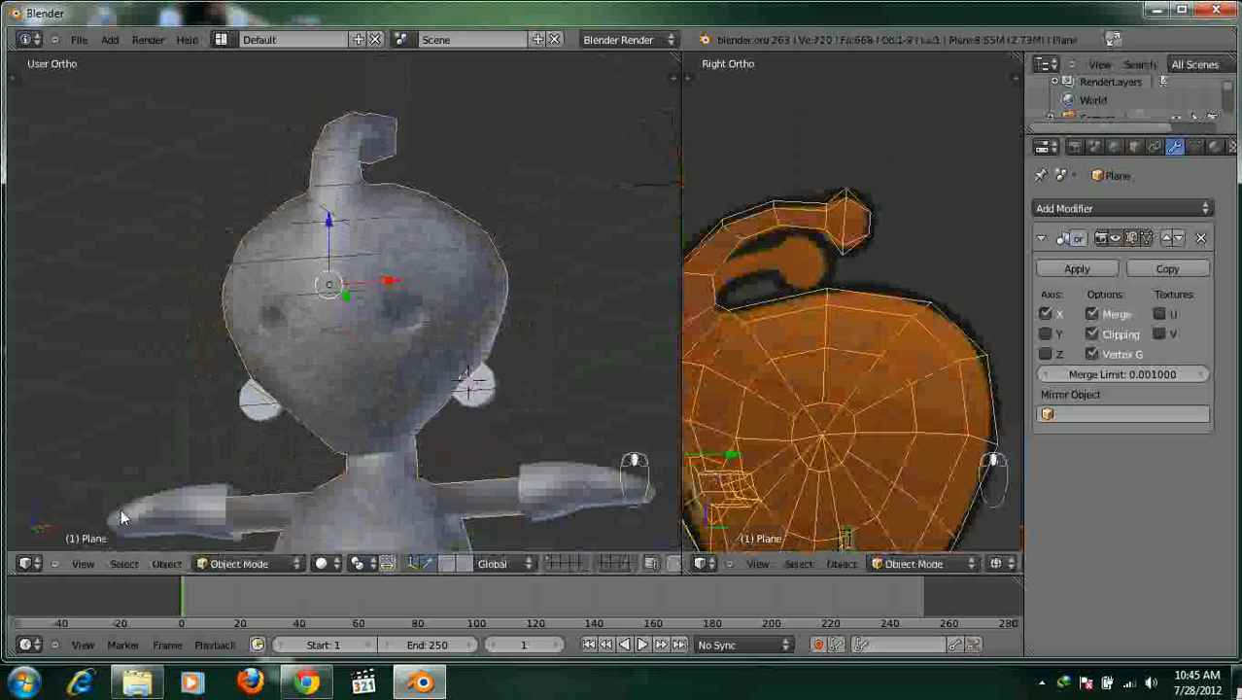
{"action": "left_click", "coordinate": [82, 563]}
{"action": "key", "text": "KP_1"}
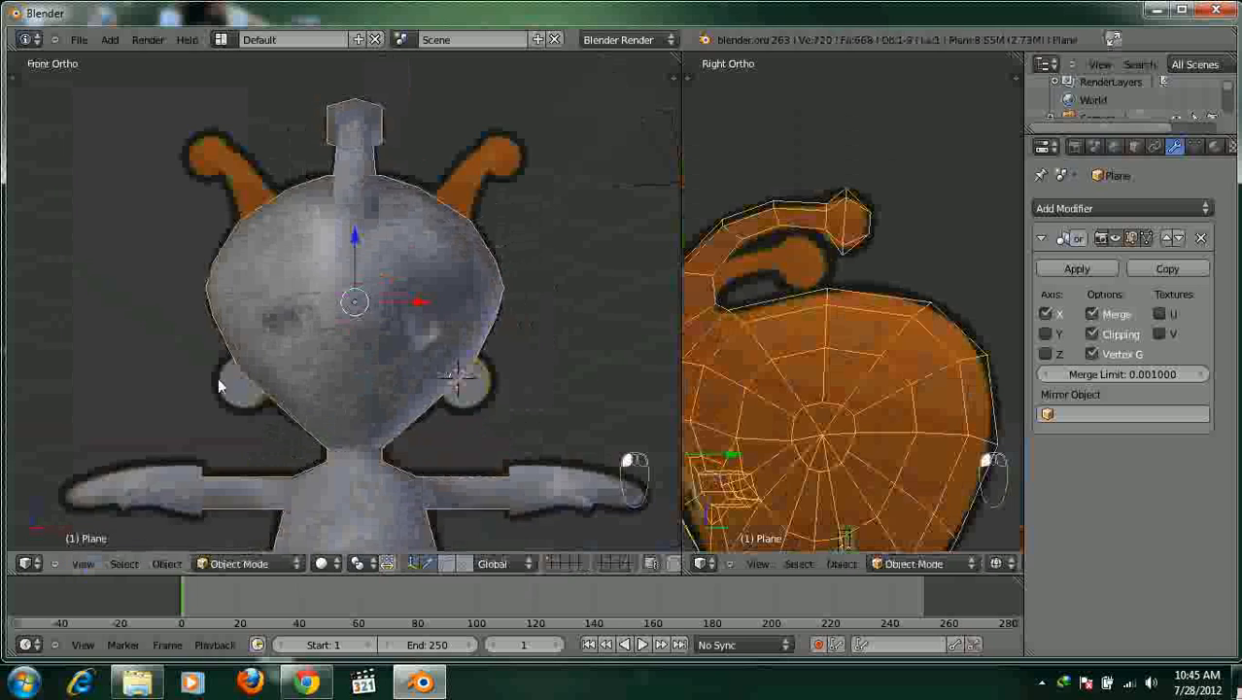
{"action": "middle_click_drag", "start_coordinate": [243, 395], "coordinate": [296, 230], "text": "shift"}
{"action": "scroll", "coordinate": [318, 255], "scroll_direction": "down", "scroll_amount": 2}
{"action": "middle_click_drag", "start_coordinate": [331, 272], "coordinate": [320, 245], "text": "shift"}
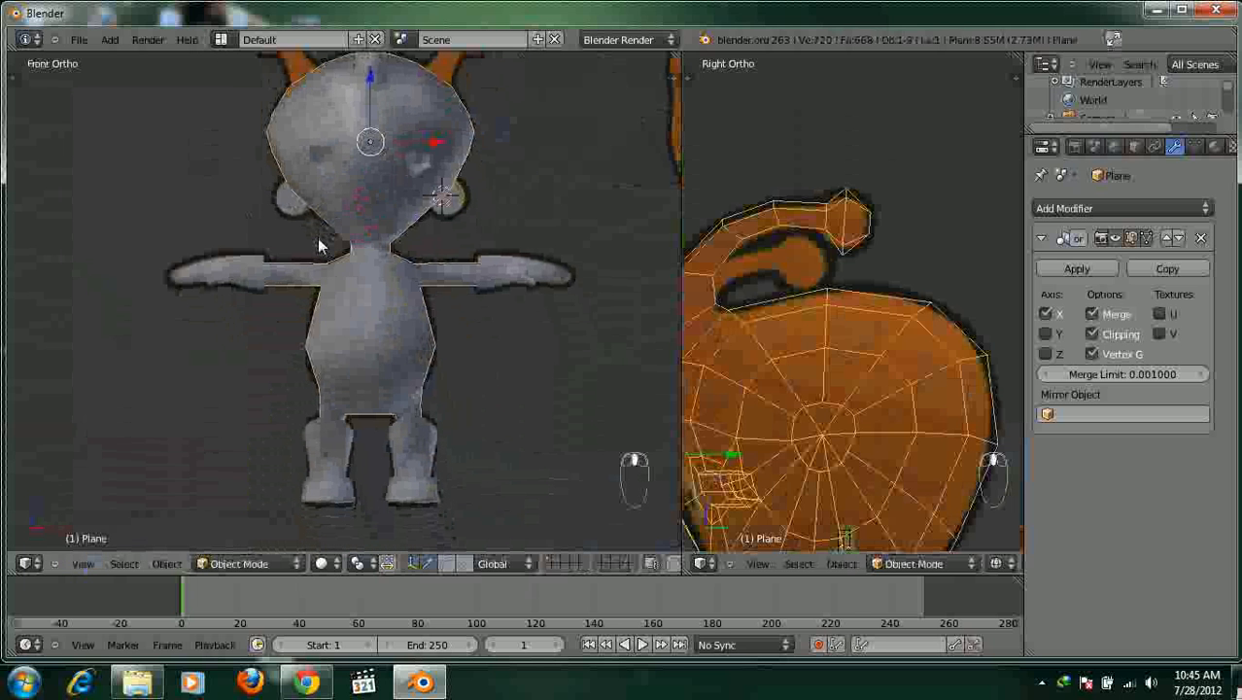
Collapse the body's Mirror modifier settings and add a Subdivision Surface modifier to the body mesh.
{"action": "left_click", "coordinate": [1052, 269]}
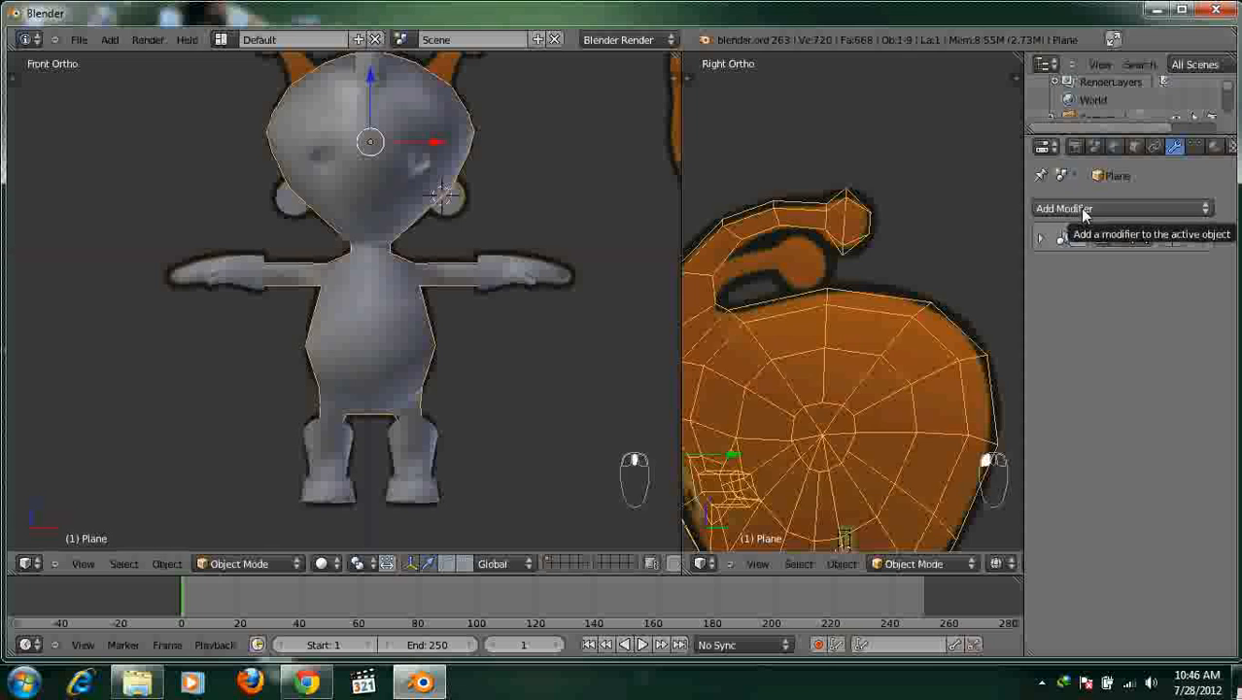
{"action": "left_click", "coordinate": [1083, 210]}
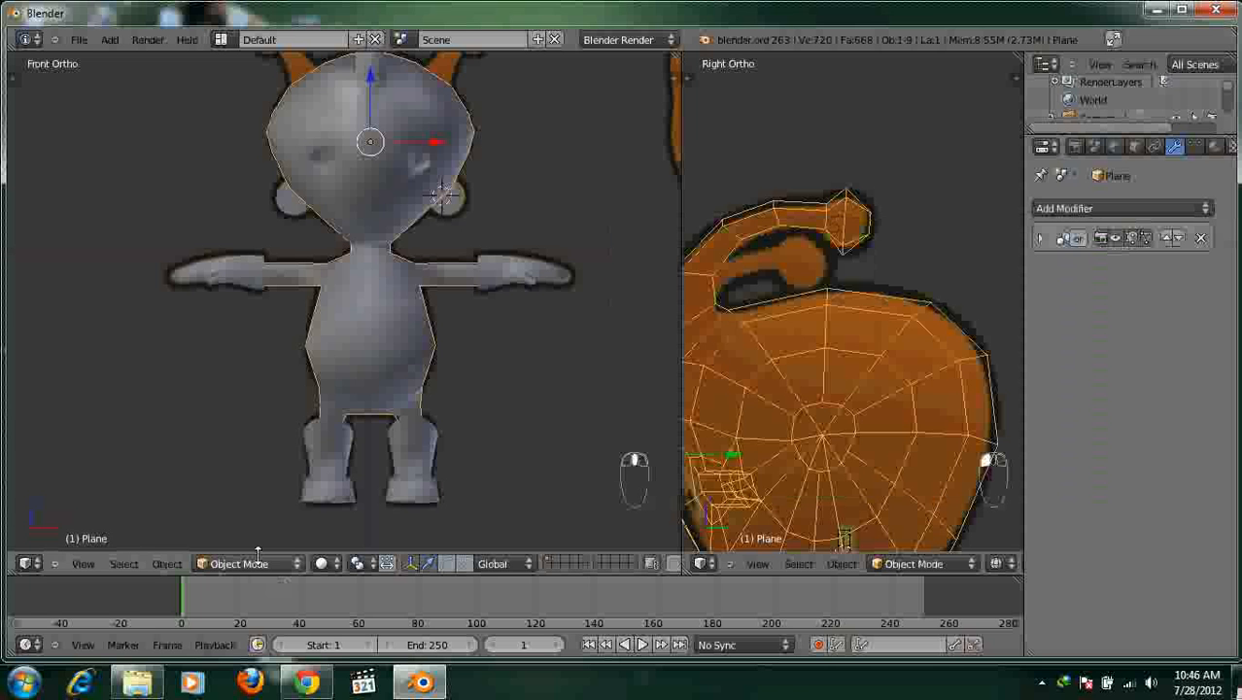
{"action": "left_click", "coordinate": [247, 563]}
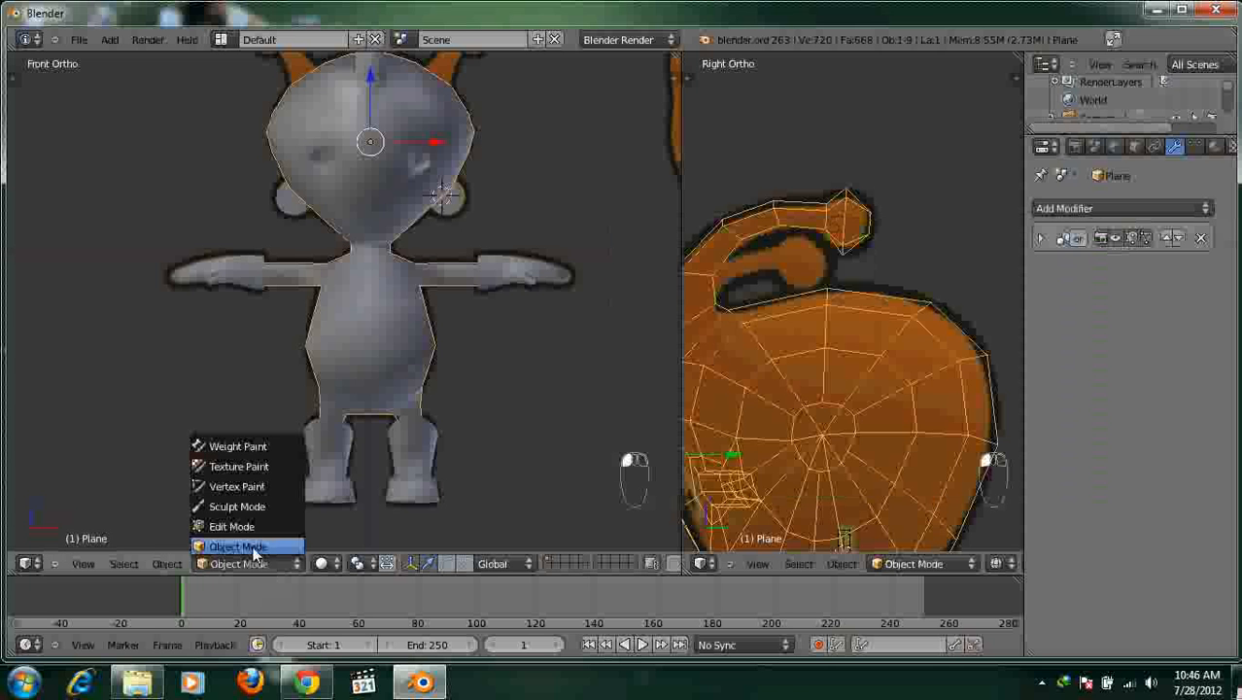
{"action": "left_click", "coordinate": [1095, 211]}
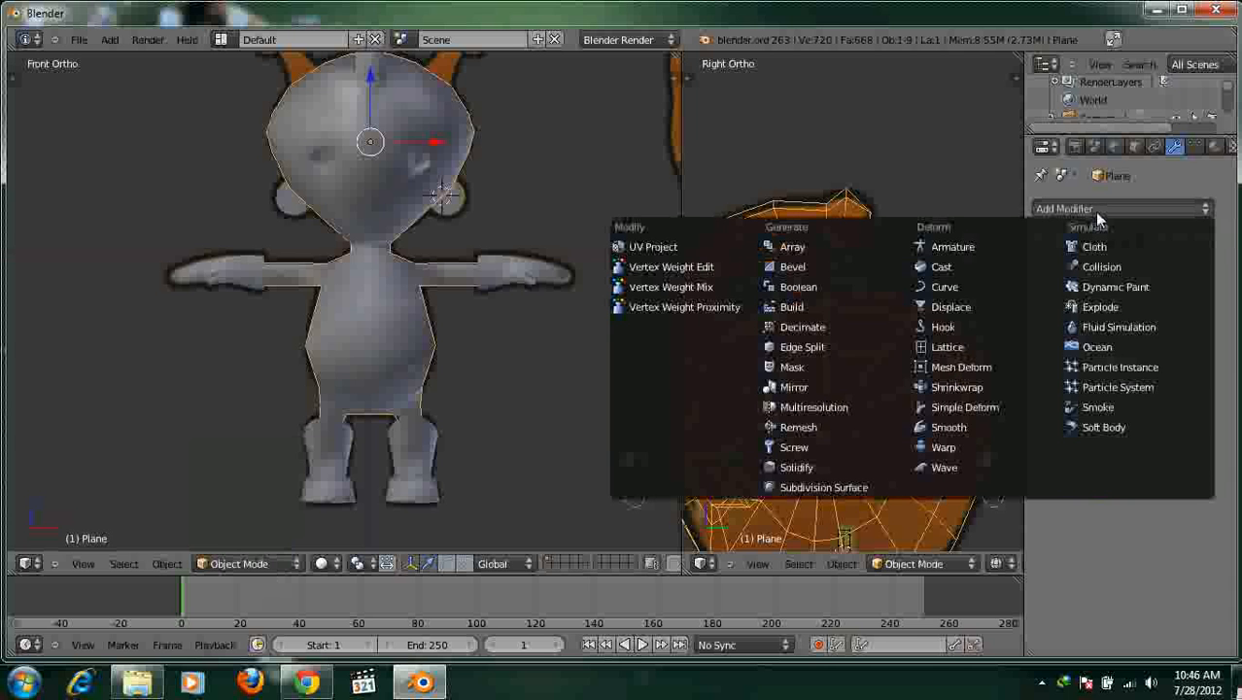
{"action": "left_click", "coordinate": [824, 486]}
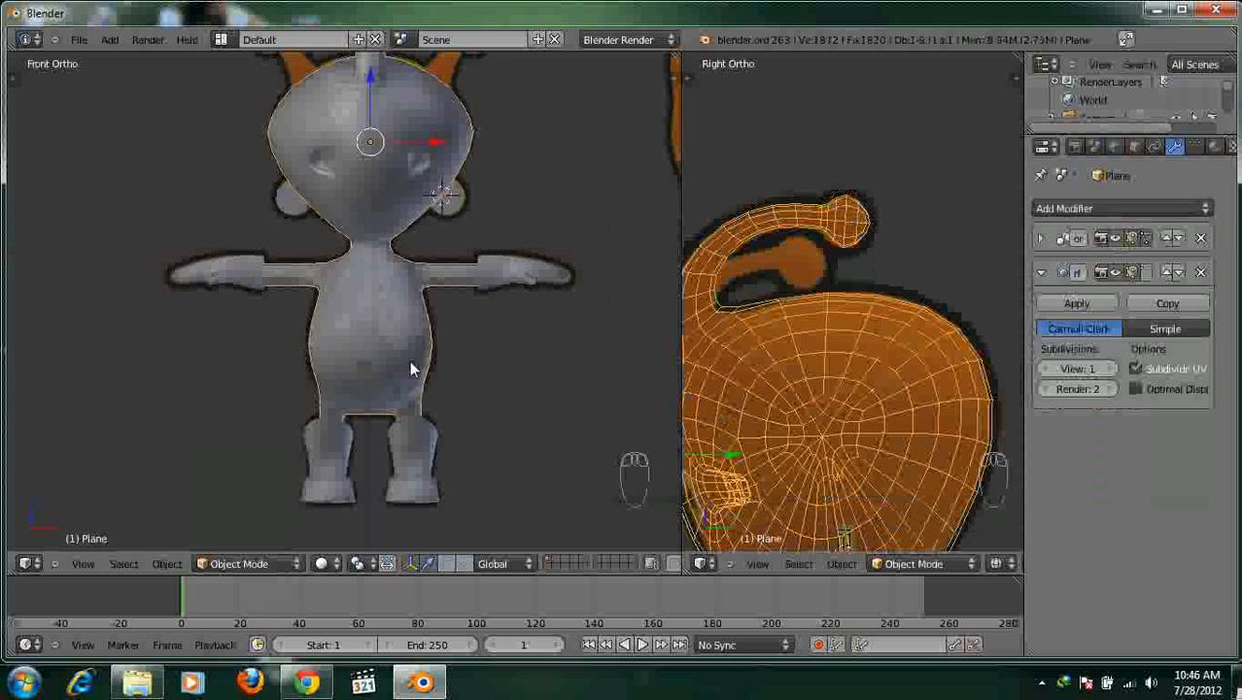
Add a Subdivision Surface modifier to each of the character's two hands.
{"action": "right_click", "coordinate": [531, 275]}
{"action": "left_click", "coordinate": [1076, 216]}
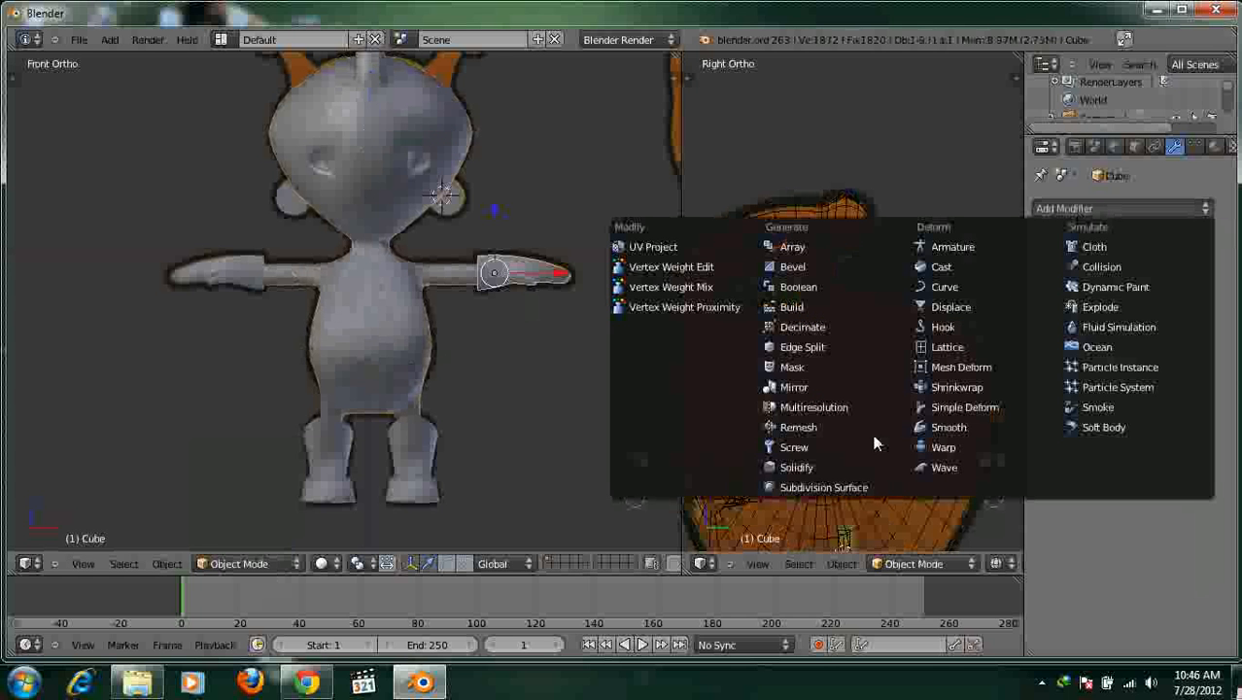
{"action": "left_click", "coordinate": [841, 487]}
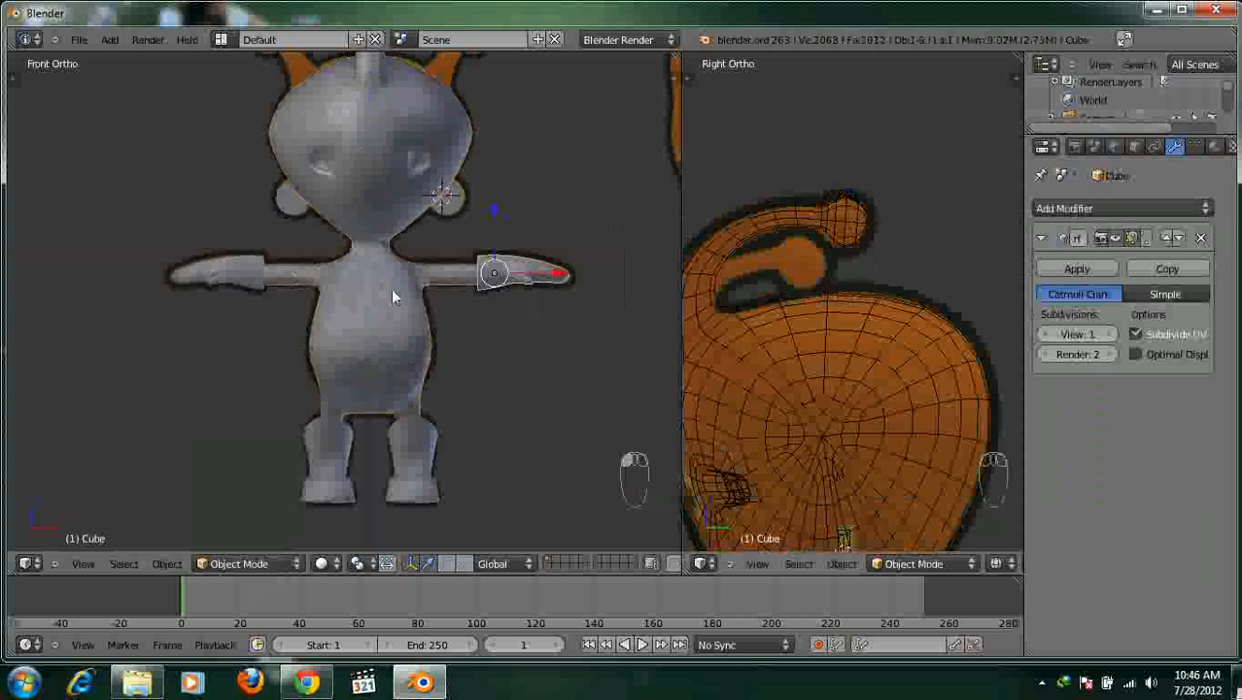
{"action": "right_click", "coordinate": [228, 263]}
{"action": "left_click", "coordinate": [1086, 208]}
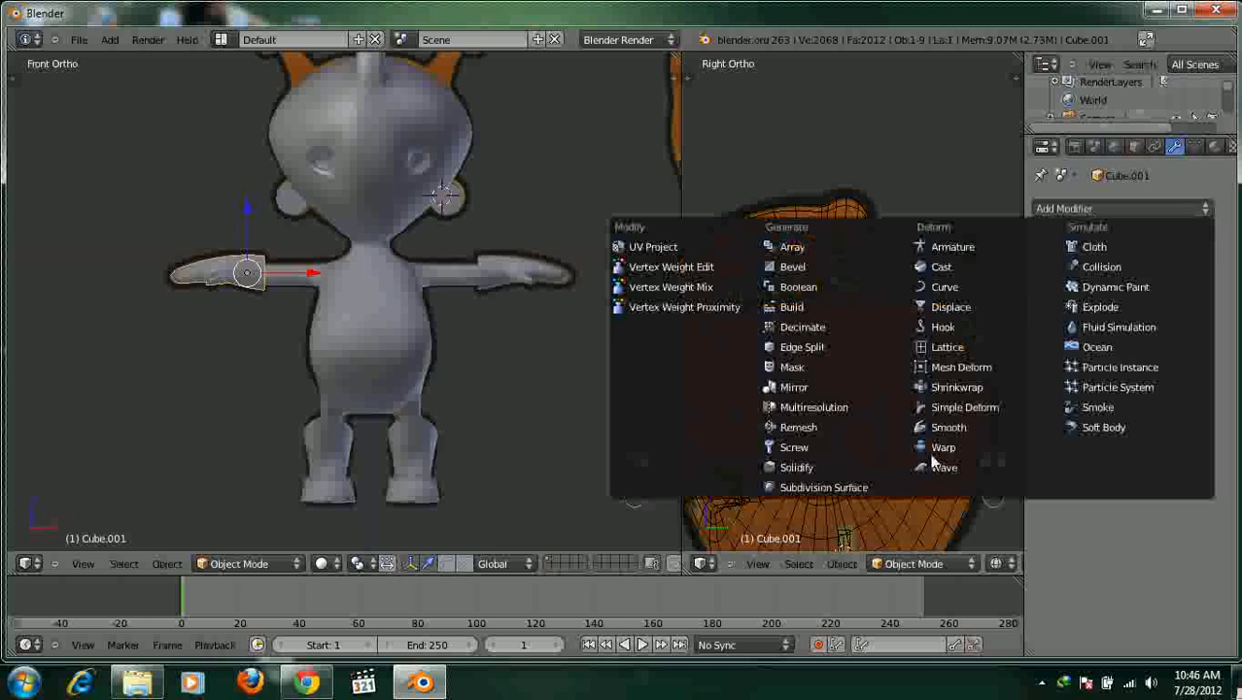
{"action": "left_click", "coordinate": [821, 487]}
Add a Subdivision Surface modifier to each of the character's two boots.
{"action": "right_click", "coordinate": [417, 466]}
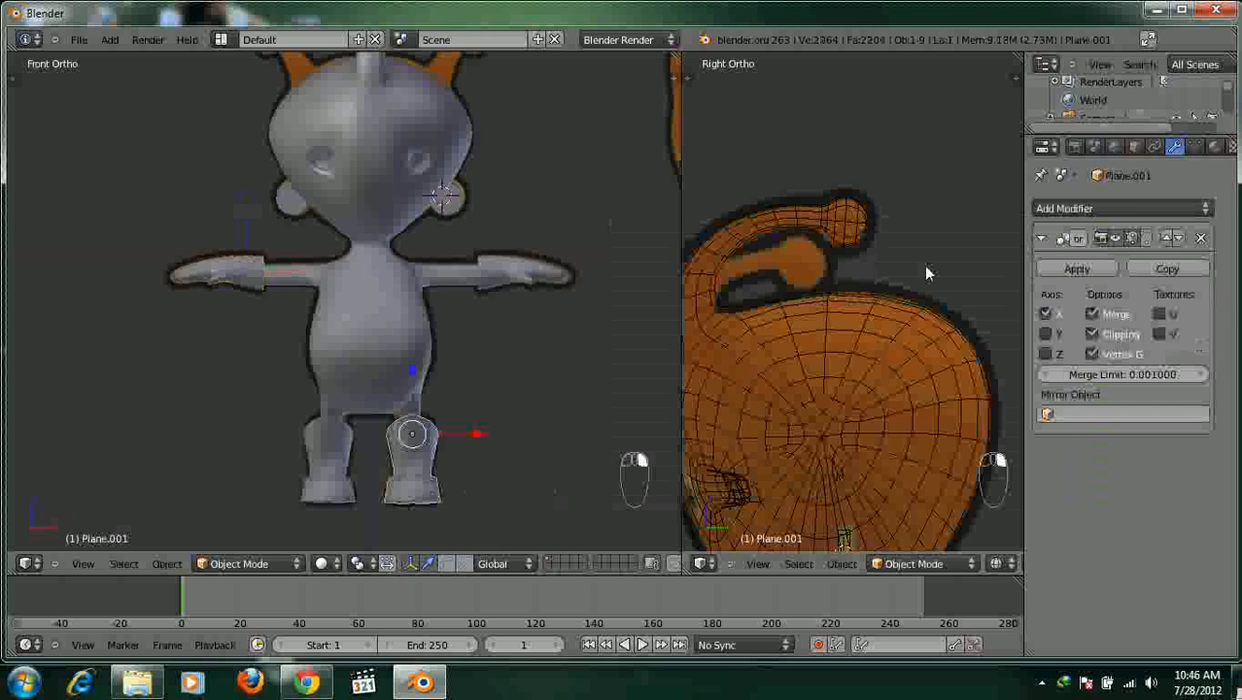
{"action": "left_click", "coordinate": [1101, 208]}
{"action": "left_click", "coordinate": [826, 486]}
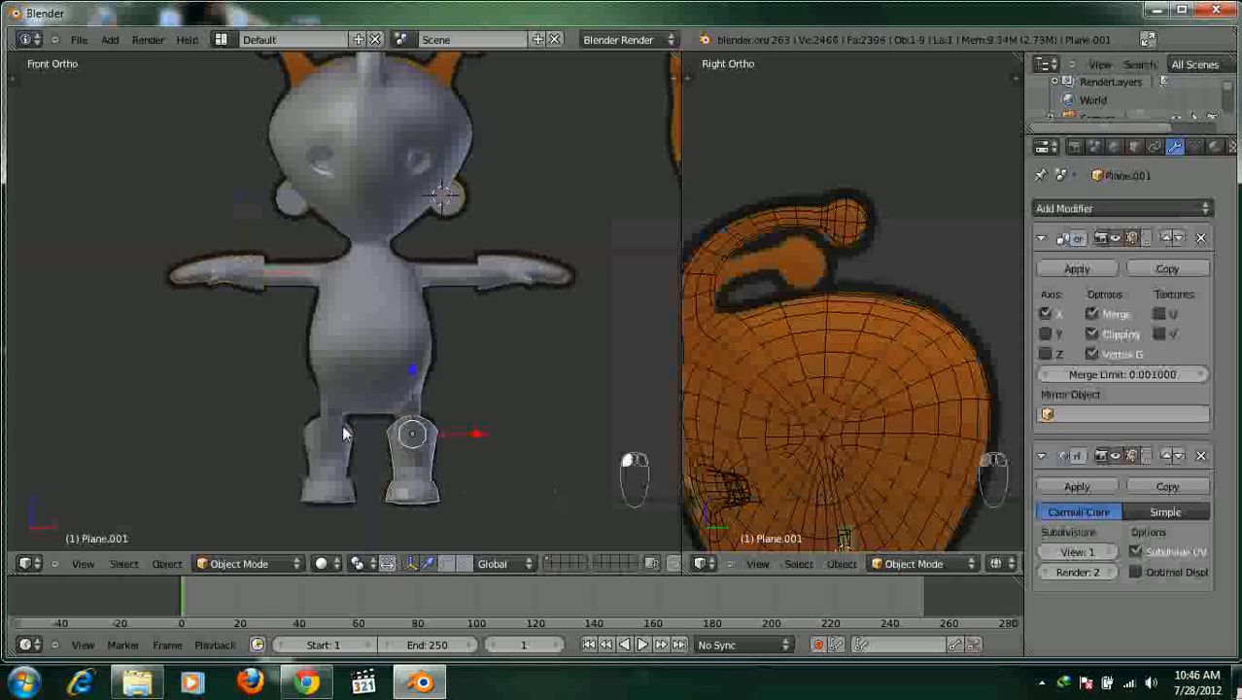
{"action": "right_click", "coordinate": [331, 448]}
{"action": "left_click", "coordinate": [1076, 206]}
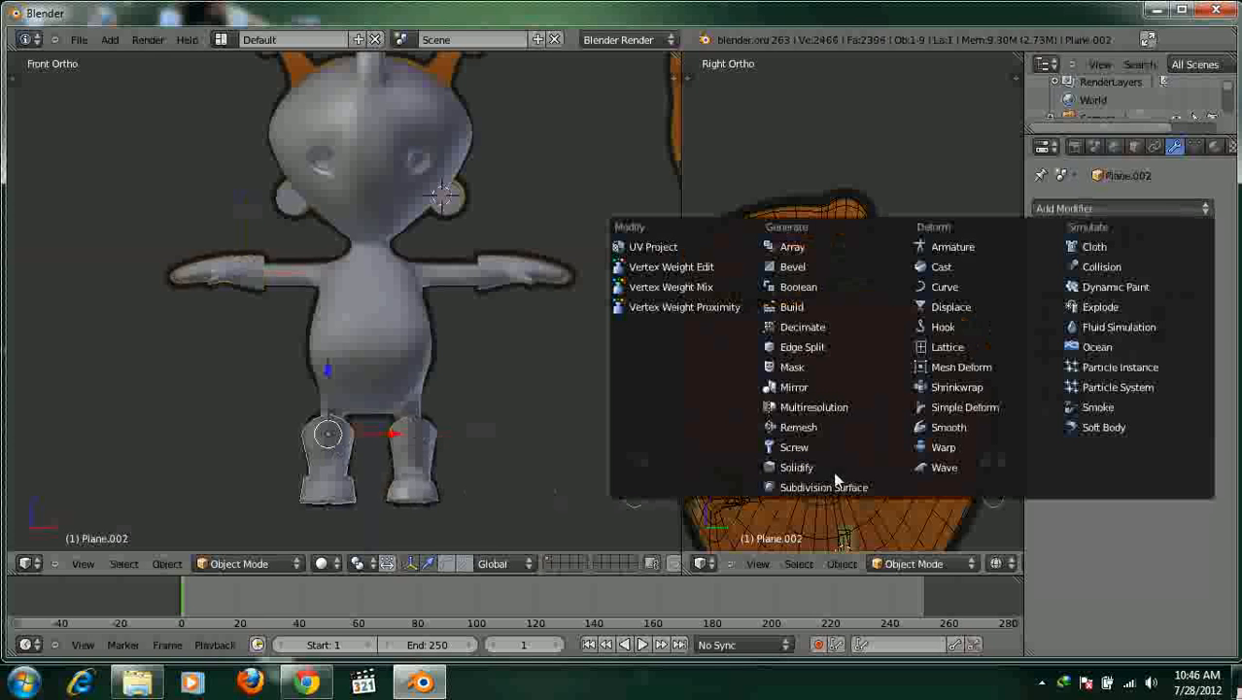
{"action": "left_click", "coordinate": [822, 487]}
Examine the smoothed character from an angled view and from the front against the reference image.
{"action": "scroll", "coordinate": [462, 300], "scroll_direction": "up", "scroll_amount": 2}
{"action": "scroll", "coordinate": [378, 318], "scroll_direction": "down", "scroll_amount": 4}
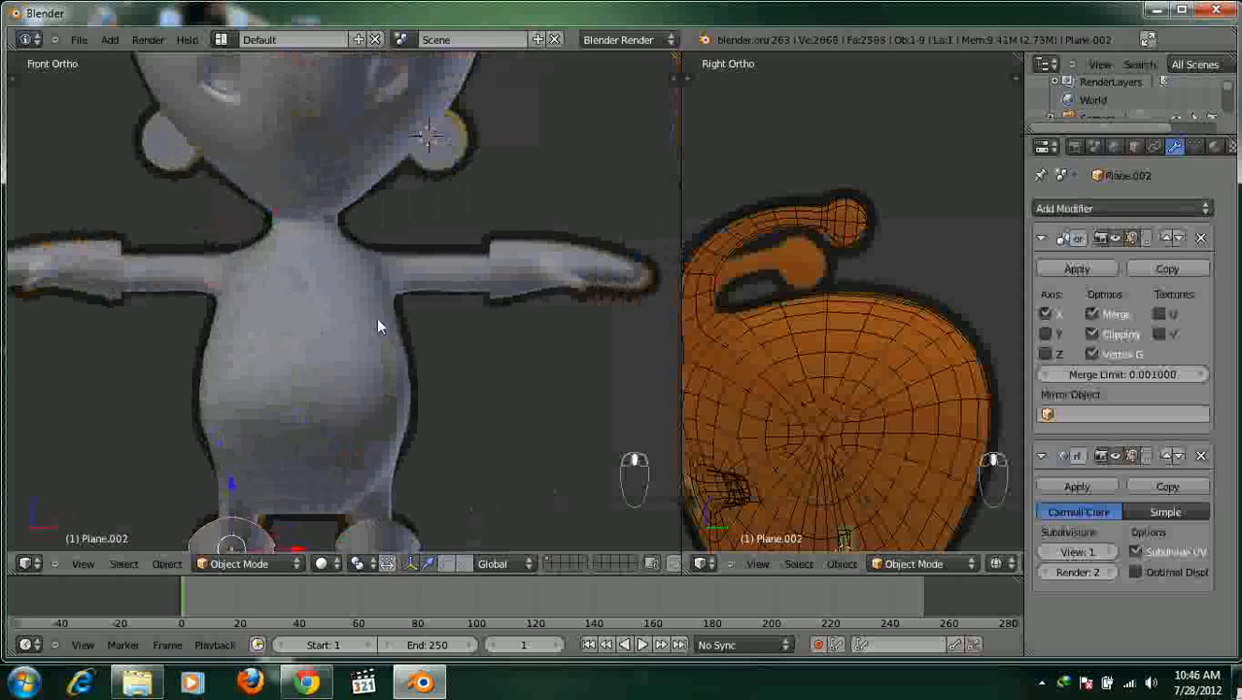
{"action": "middle_click_drag", "start_coordinate": [406, 326], "coordinate": [524, 355]}
{"action": "scroll", "coordinate": [239, 361], "scroll_direction": "up", "scroll_amount": 2}
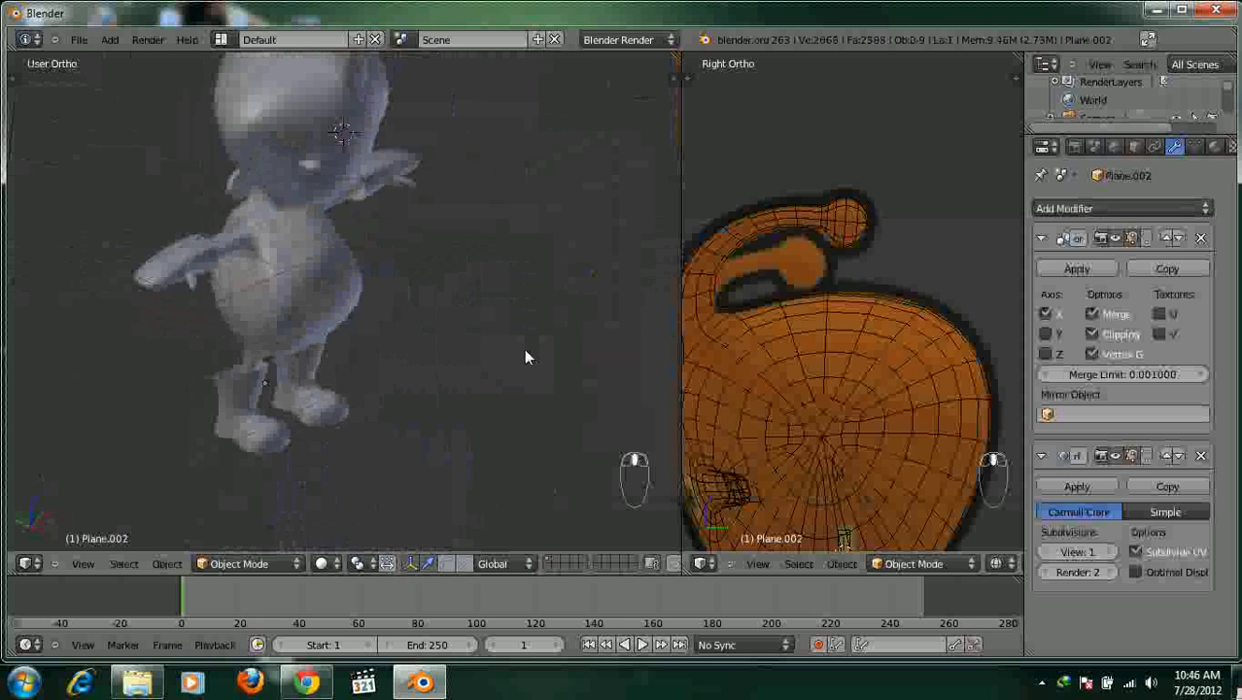
{"action": "key", "text": "KP_1"}
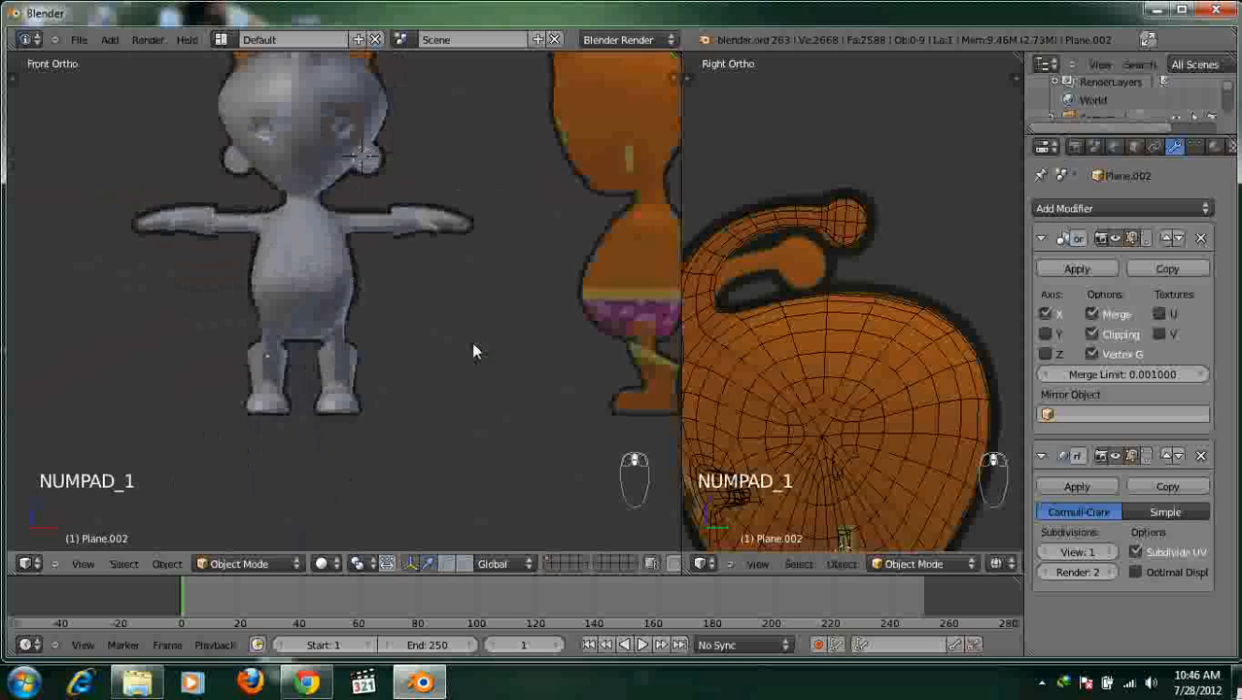
{"action": "middle_click_drag", "start_coordinate": [472, 342], "coordinate": [471, 396], "text": "shift"}
{"action": "scroll", "coordinate": [424, 300], "scroll_direction": "up", "scroll_amount": 3}
{"action": "middle_click_drag", "start_coordinate": [424, 300], "coordinate": [446, 430], "text": "shift"}
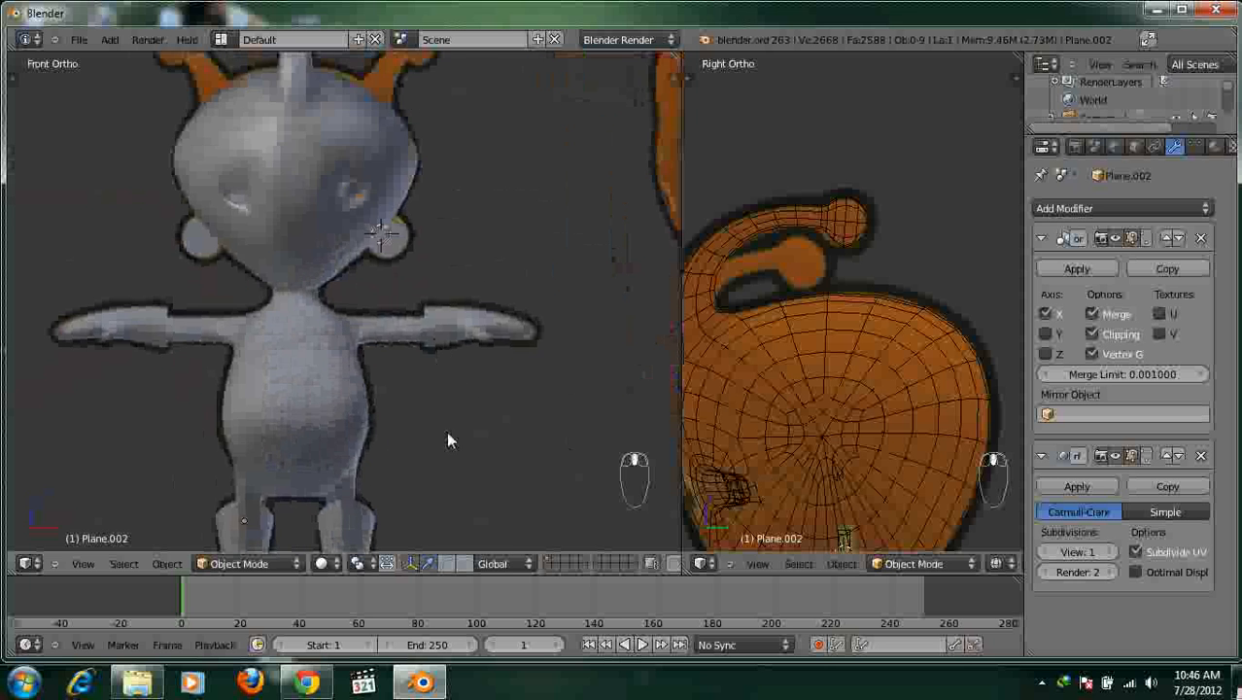
Place the 3D cursor in the character's left eye socket using the front and side views and add a UV sphere there.
{"action": "left_click", "coordinate": [362, 272]}
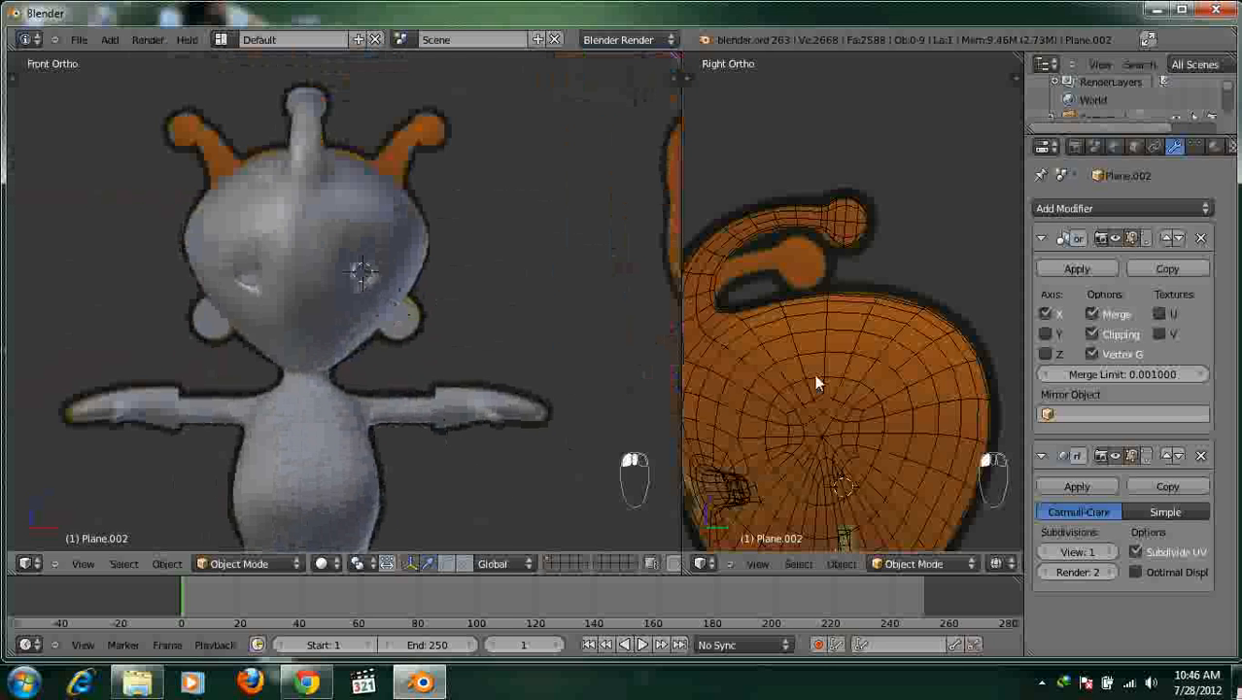
{"action": "middle_click_drag", "start_coordinate": [816, 384], "coordinate": [910, 384], "text": "shift"}
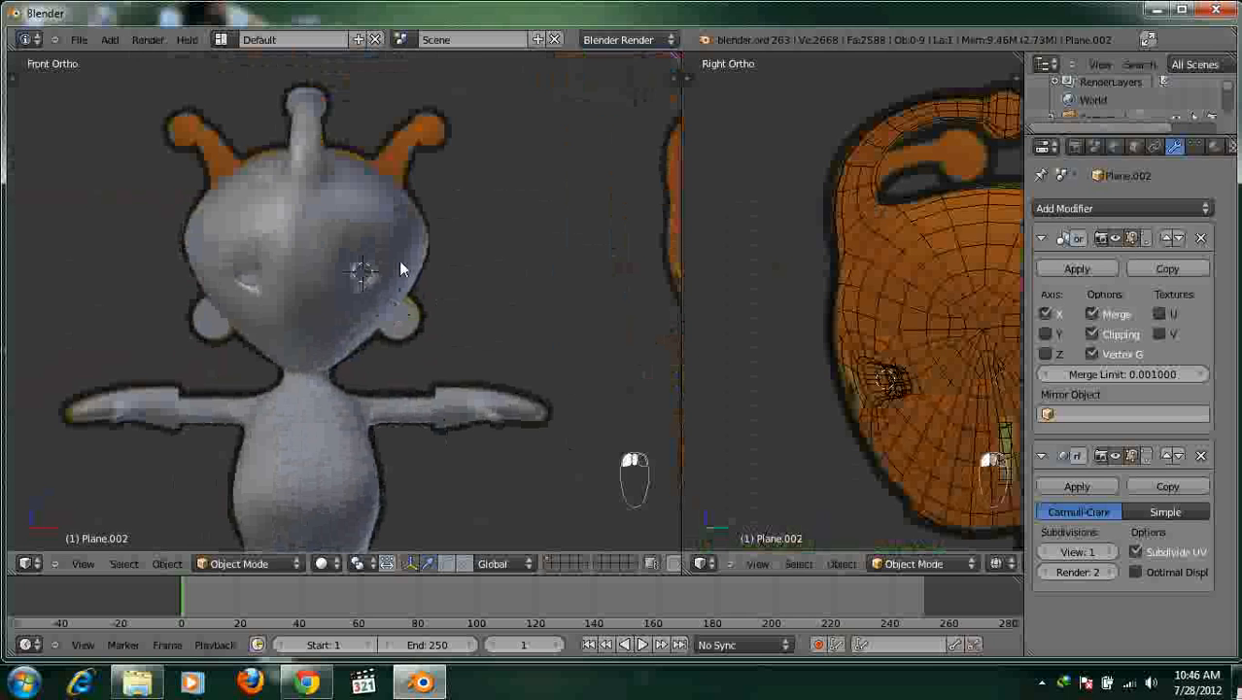
{"action": "scroll", "coordinate": [418, 268], "scroll_direction": "up", "scroll_amount": 2}
{"action": "key", "text": "shift+a"}
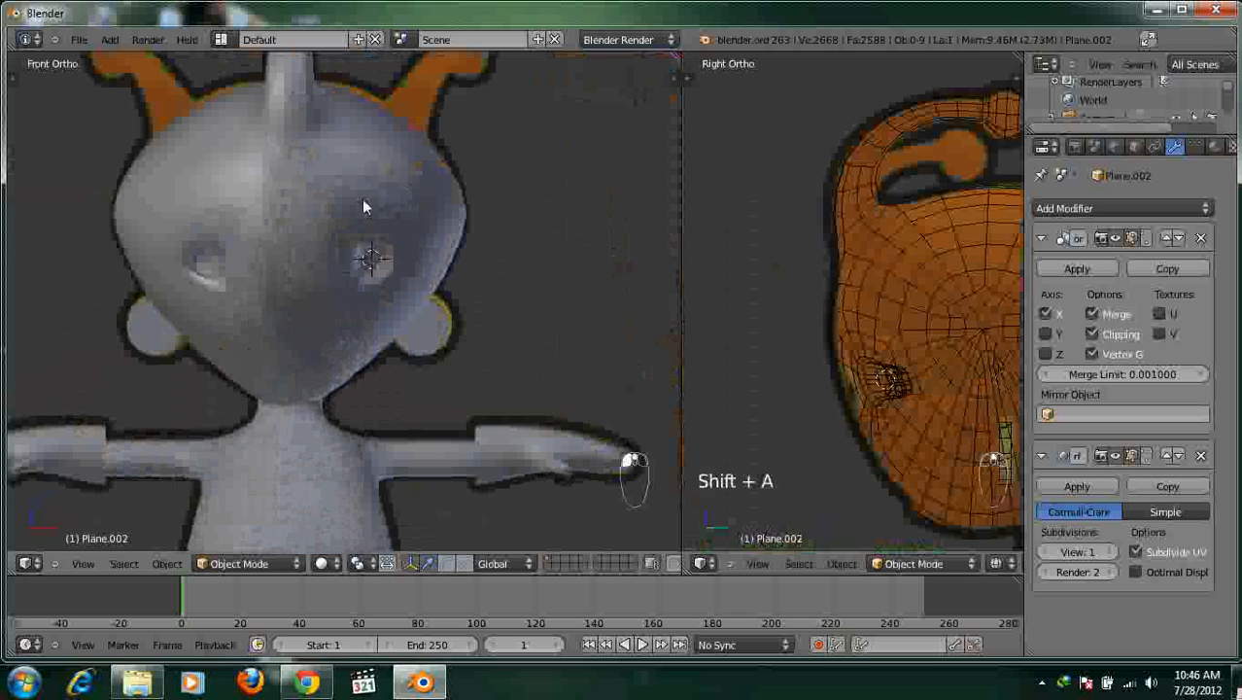
{"action": "key", "text": "t"}
{"action": "key", "text": "ctrl+a"}
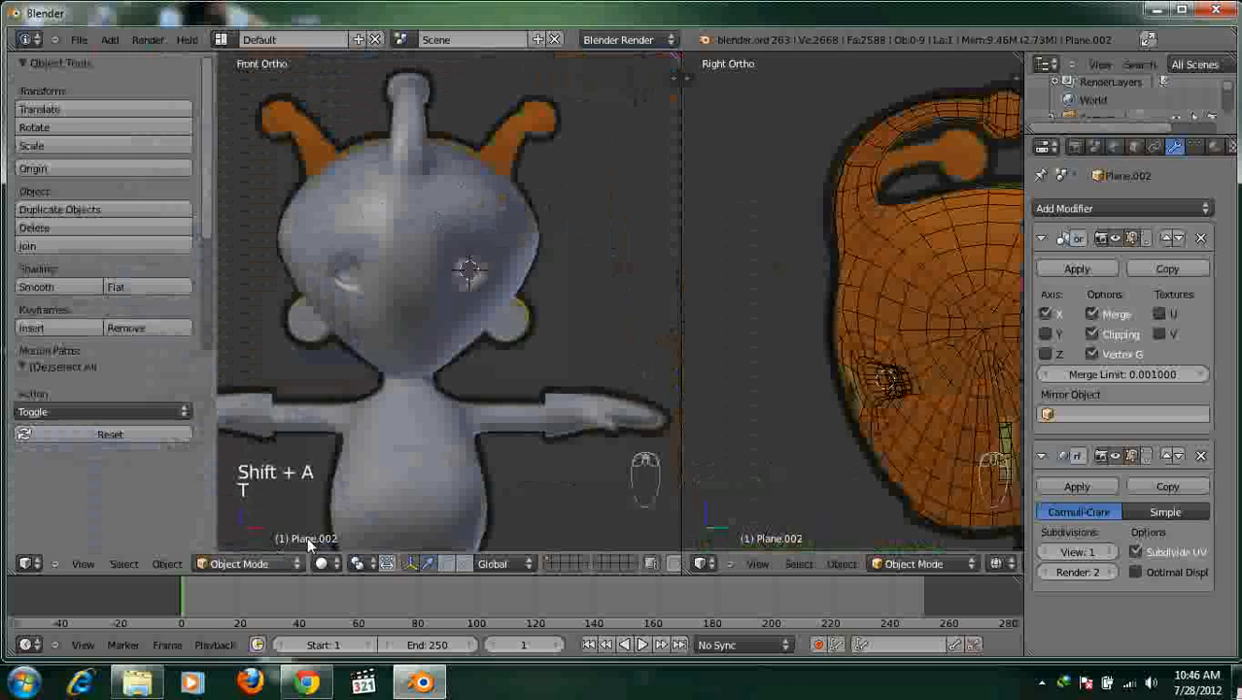
{"action": "key", "text": "shift+a"}
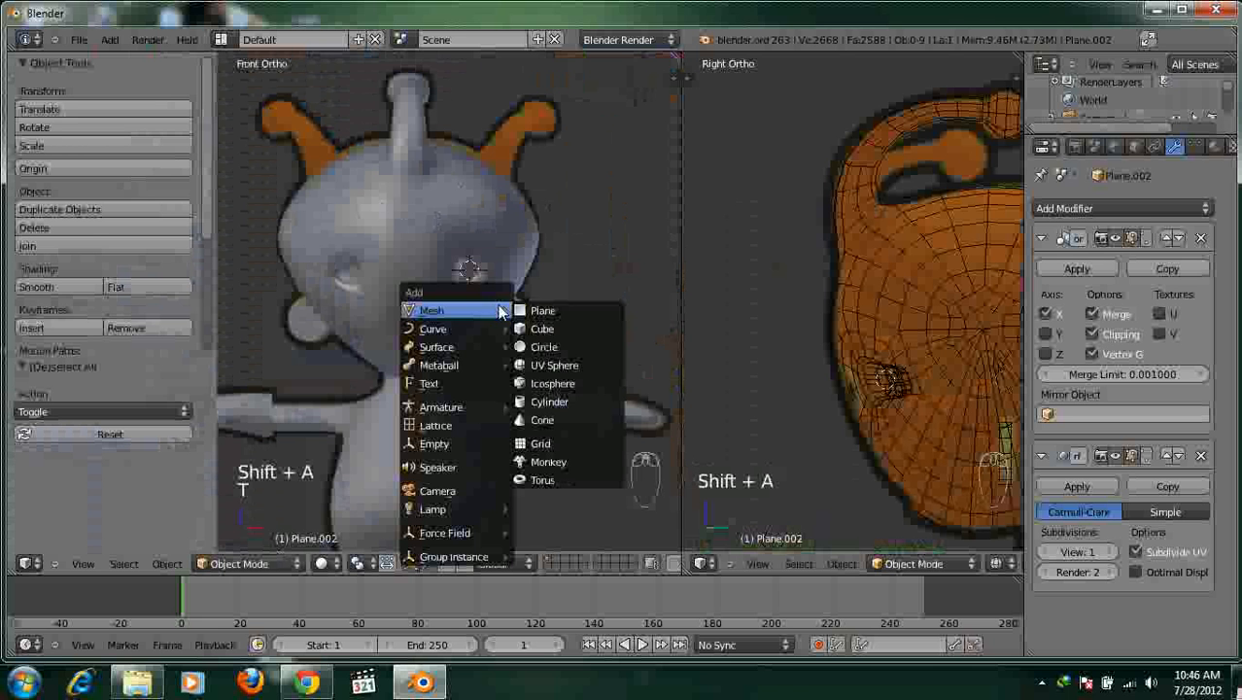
{"action": "left_click", "coordinate": [572, 364]}
Set the UV sphere to 15 segments and 10 rings and scale it down by a factor of about 0.24.
{"action": "left_click", "coordinate": [176, 414]}
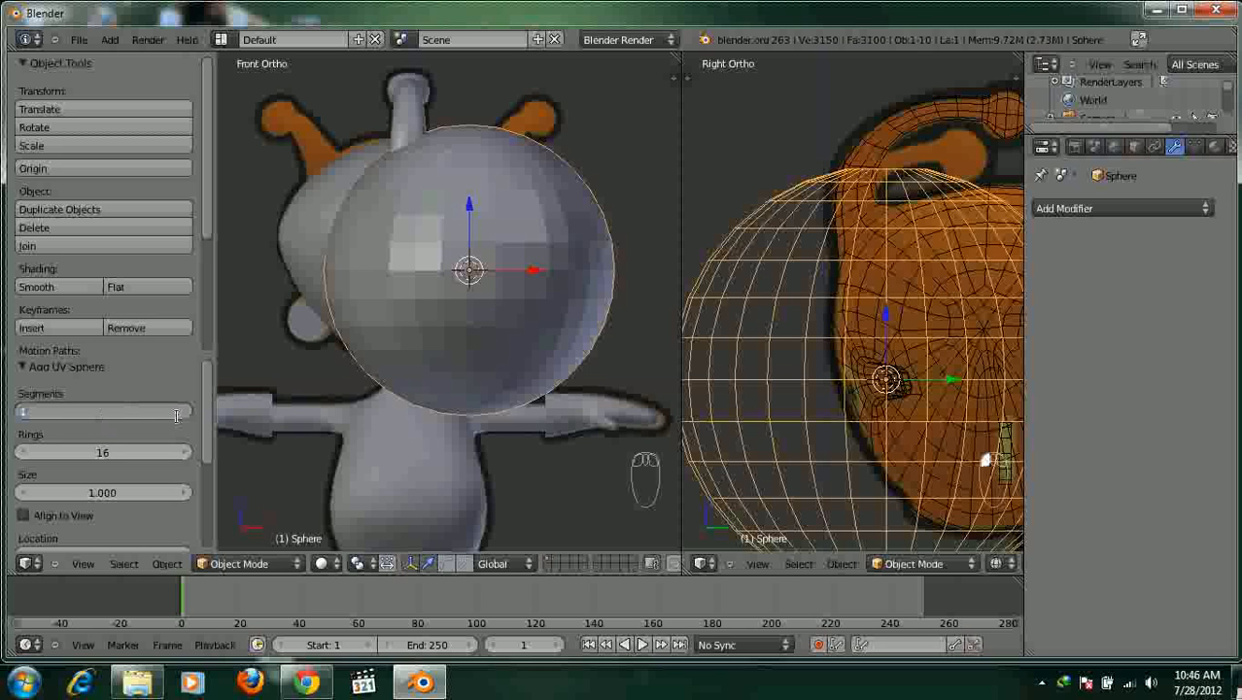
{"action": "left_click", "coordinate": [101, 453]}
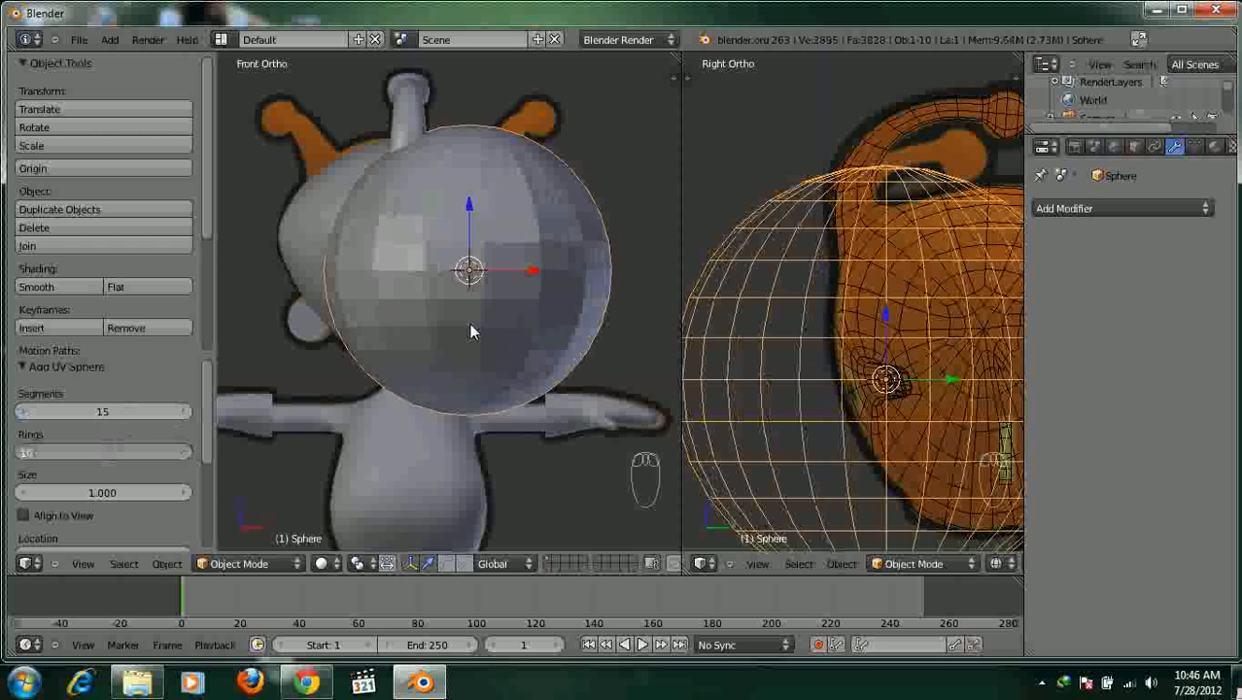
{"action": "type", "text": "10"}
{"action": "key", "text": "Return"}
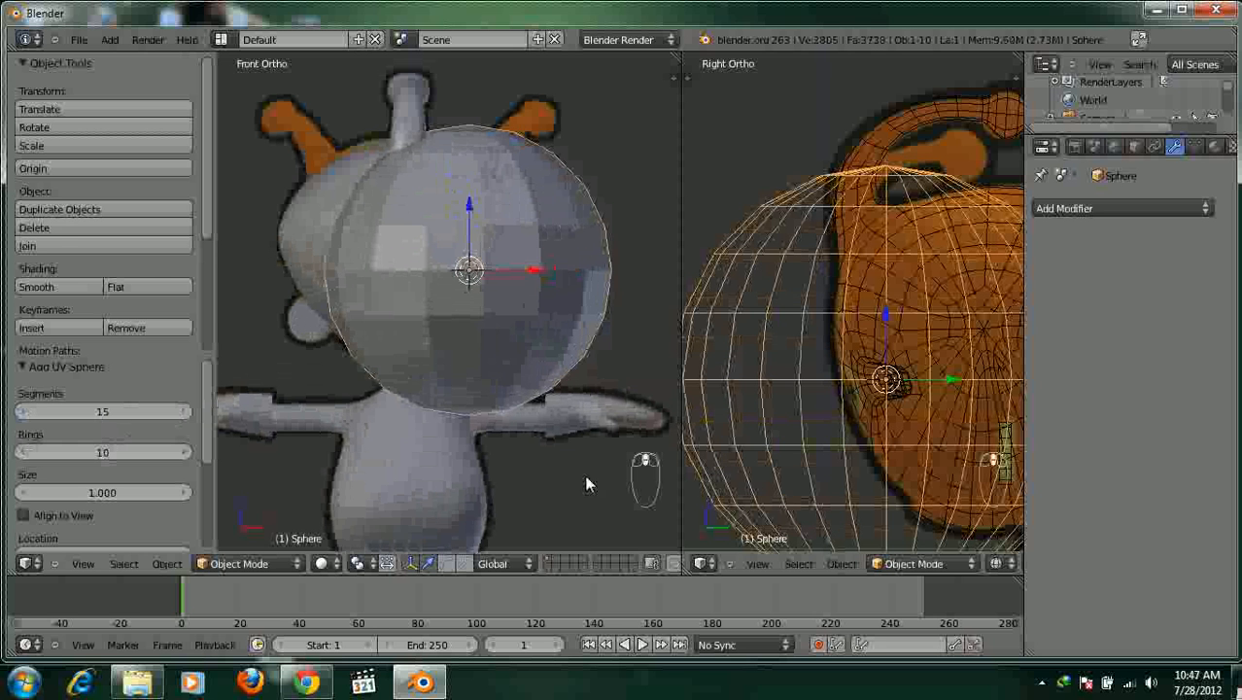
{"action": "key", "text": "s"}
{"action": "left_click", "coordinate": [922, 325]}
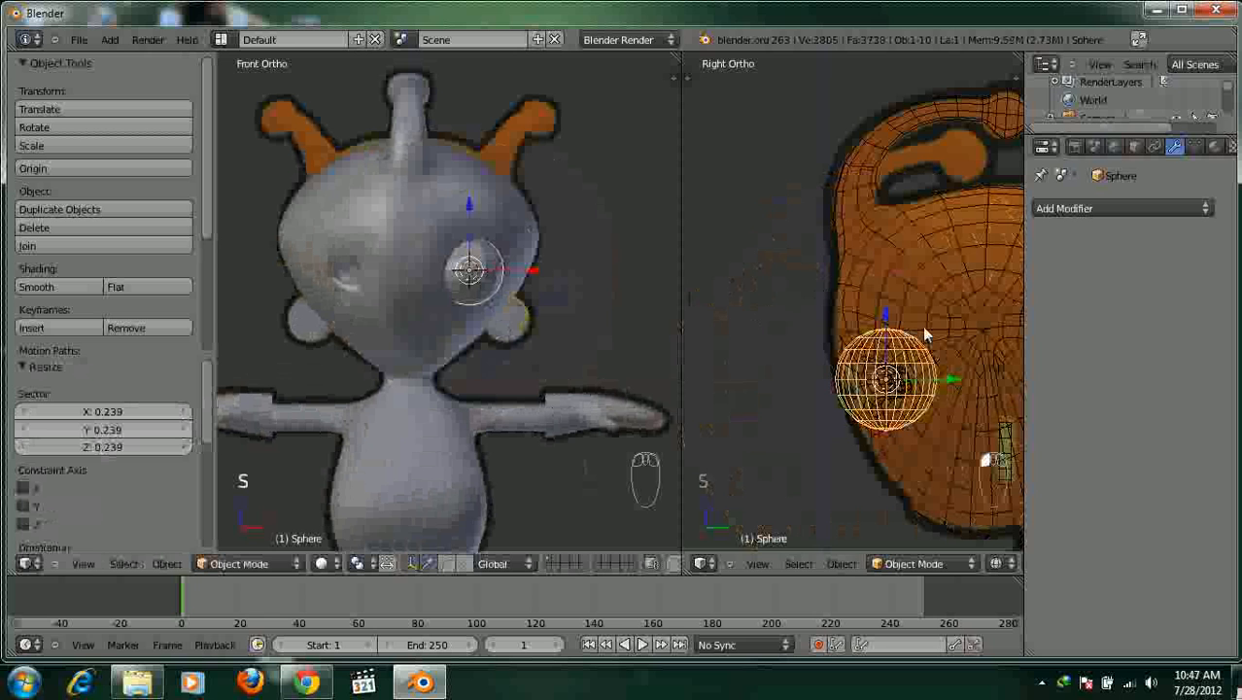
Rotate the eye sphere 90° about the X axis and scale it by about 0.45 to fit the socket.
{"action": "type", "text": "rx90"}
{"action": "key", "text": "Return"}
{"action": "scroll", "coordinate": [579, 303], "scroll_direction": "up", "scroll_amount": 3}
{"action": "key", "text": "s"}
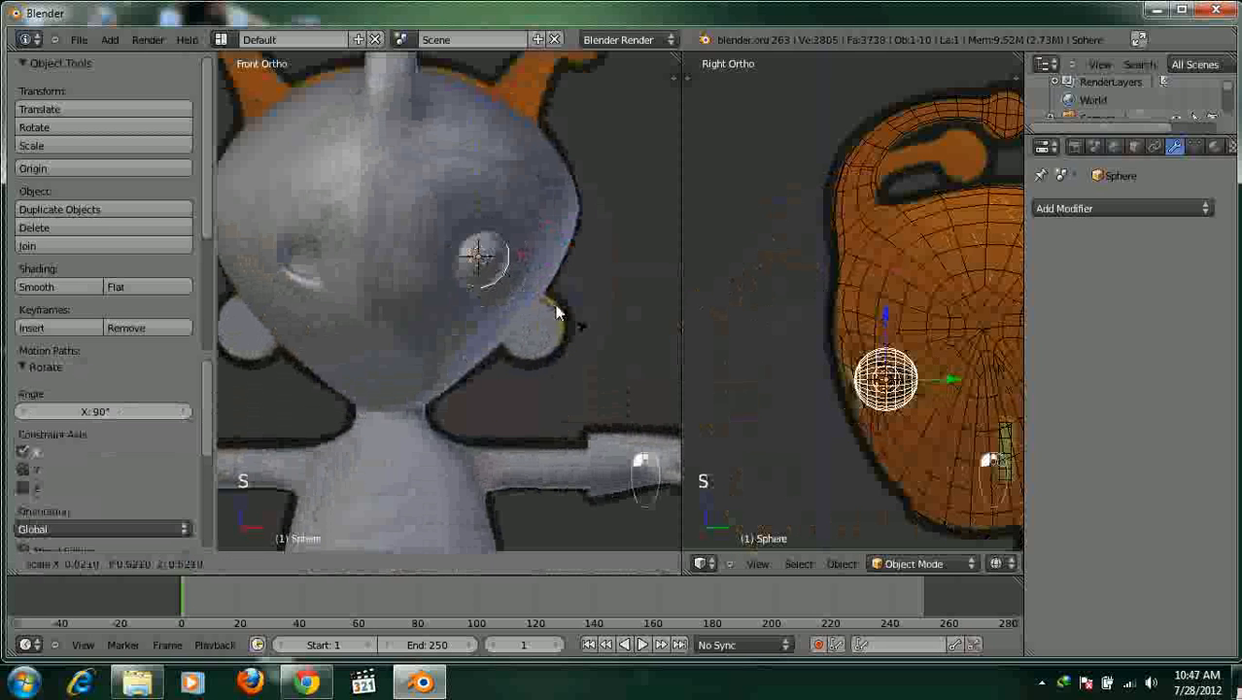
{"action": "left_click", "coordinate": [609, 326]}
Move the eye sphere down about 0.009 along the Z axis to center it in the socket.
{"action": "scroll", "coordinate": [904, 389], "scroll_direction": "up", "scroll_amount": 2}
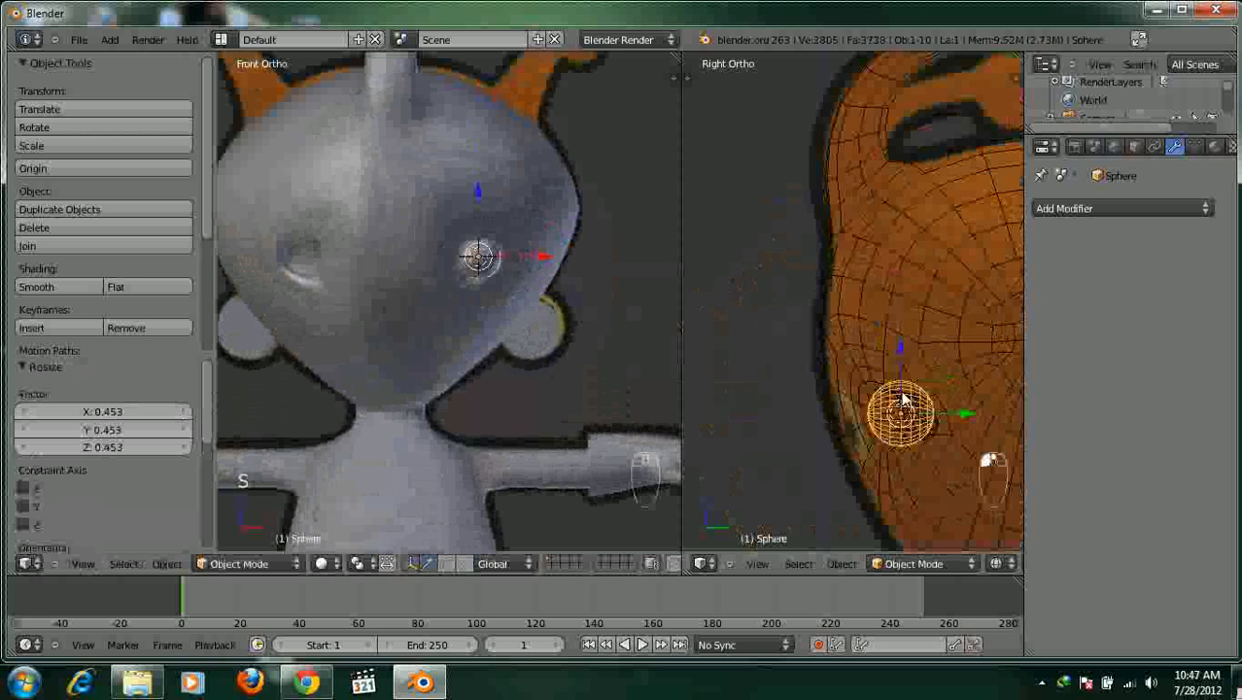
{"action": "key", "text": "g"}
{"action": "key", "text": "z"}
{"action": "left_click", "coordinate": [908, 381]}
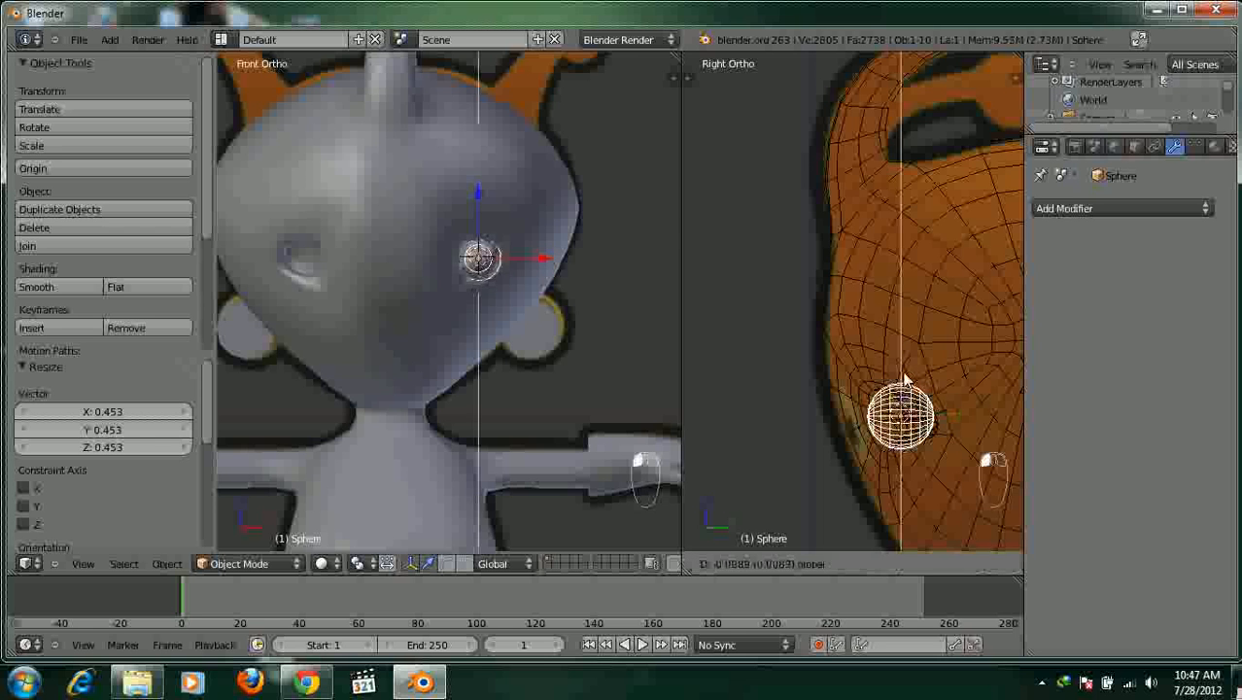
{"action": "scroll", "coordinate": [554, 282], "scroll_direction": "up", "scroll_amount": 2}
{"action": "scroll", "coordinate": [554, 280], "scroll_direction": "up", "scroll_amount": 1}
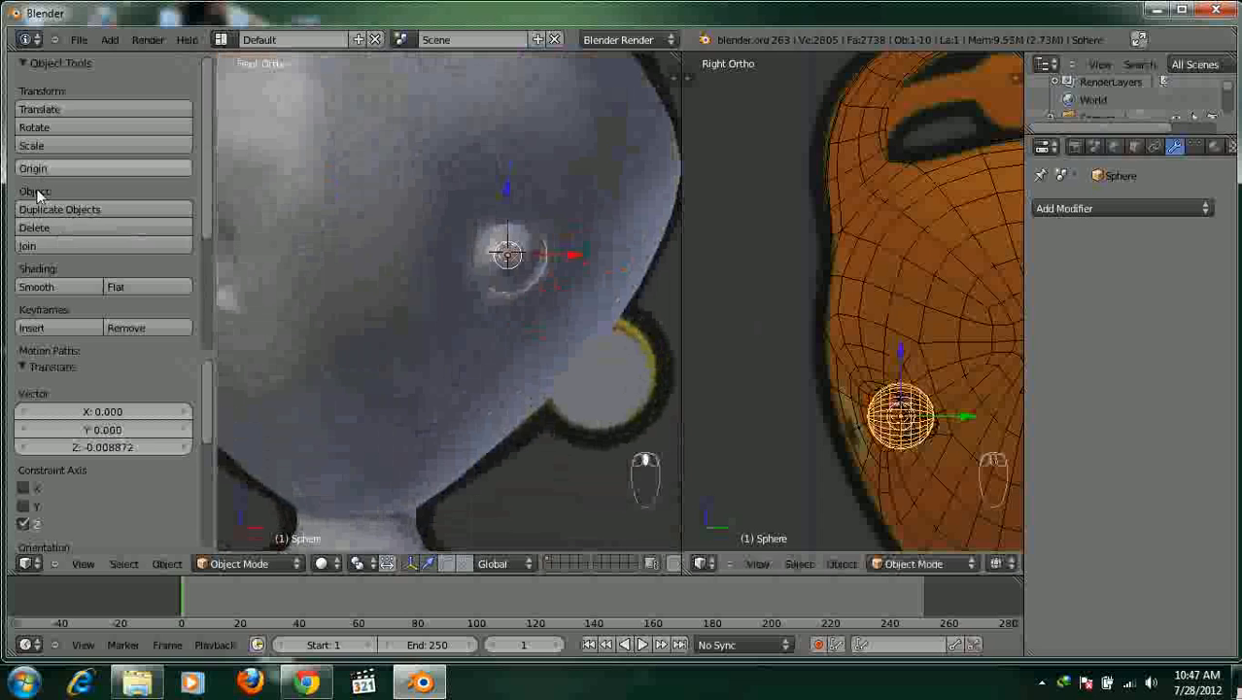
Shade the eye sphere smooth and place a duplicate about -0.833 along the X axis in the opposite socket.
{"action": "left_click", "coordinate": [36, 287]}
{"action": "middle_click_drag", "start_coordinate": [556, 275], "coordinate": [630, 275], "text": "shift"}
{"action": "scroll", "coordinate": [629, 274], "scroll_direction": "down", "scroll_amount": 3}
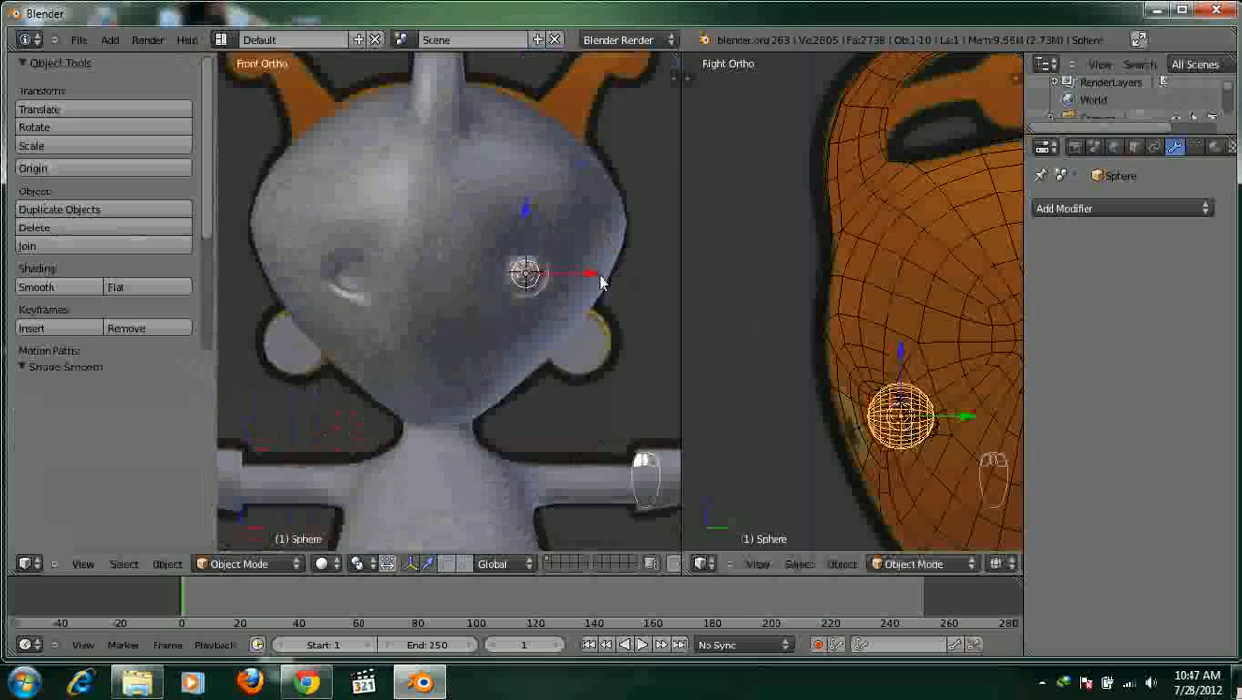
{"action": "key", "text": "shift+d"}
{"action": "key", "text": "x"}
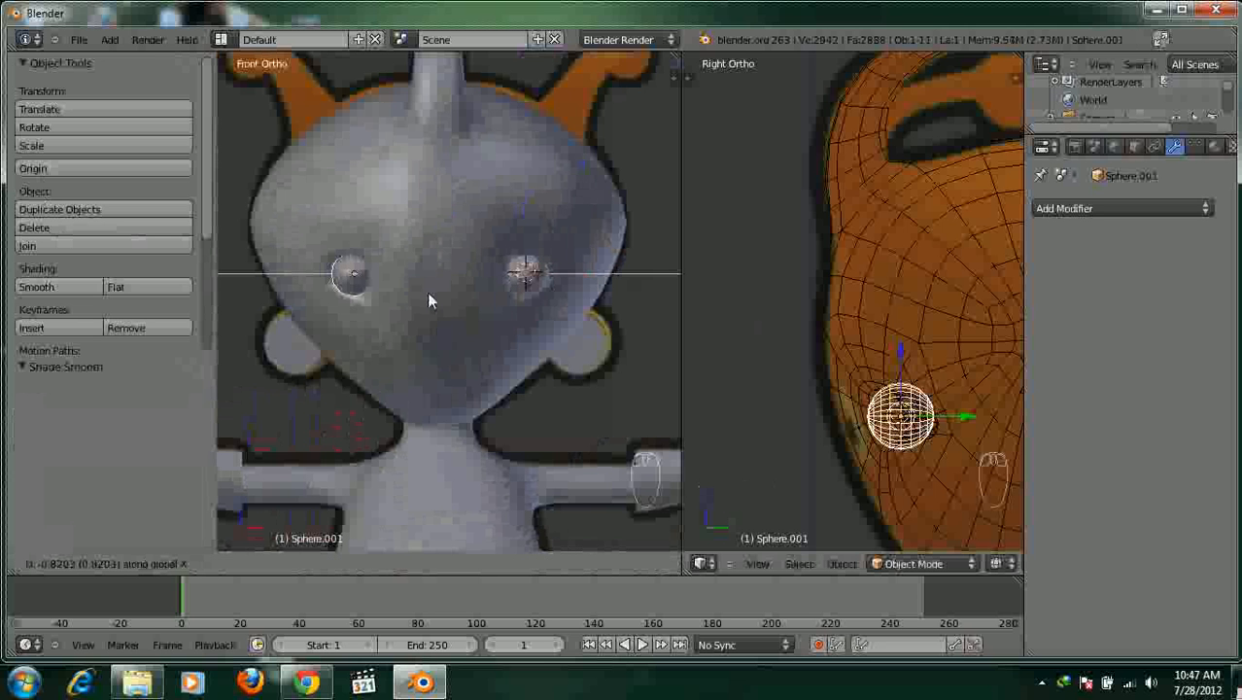
{"action": "left_click", "coordinate": [425, 295]}
{"action": "middle_click_drag", "start_coordinate": [426, 293], "coordinate": [420, 312]}
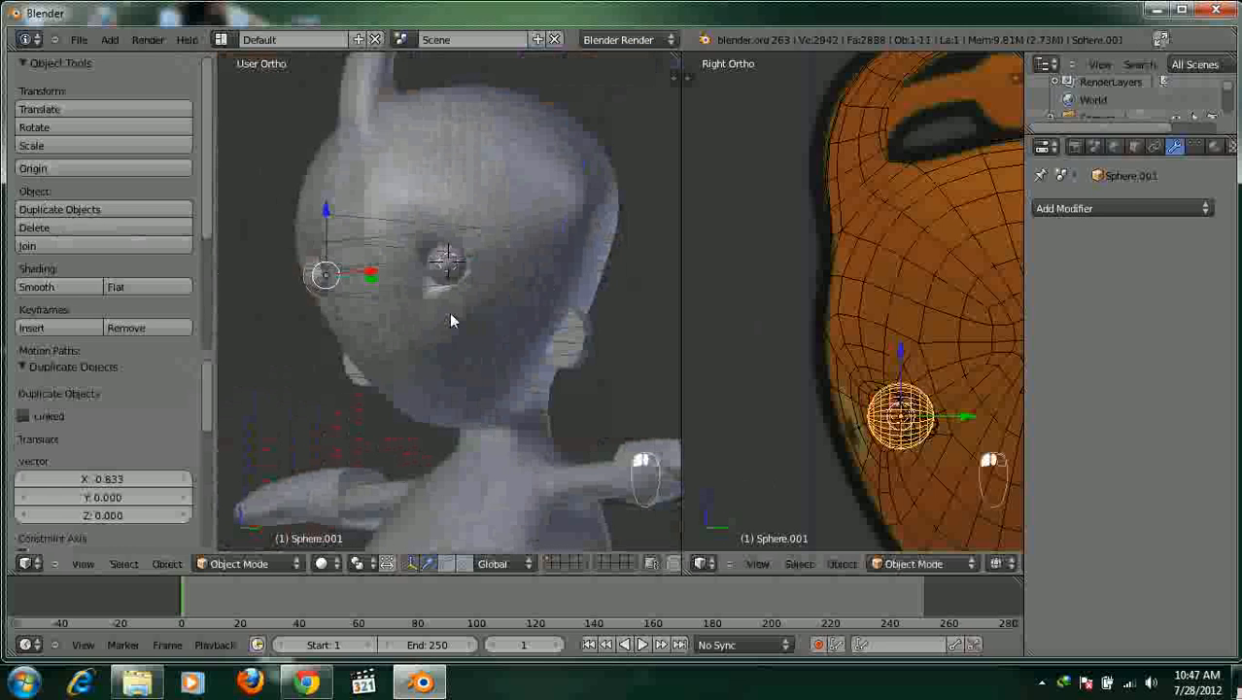
Examine the head mesh around the eye socket and its fit to the eyeball in Edit Mode.
{"action": "right_click", "coordinate": [449, 316]}
{"action": "key", "text": "Tab"}
{"action": "scroll", "coordinate": [477, 291], "scroll_direction": "up", "scroll_amount": 4}
{"action": "right_click", "coordinate": [496, 251]}
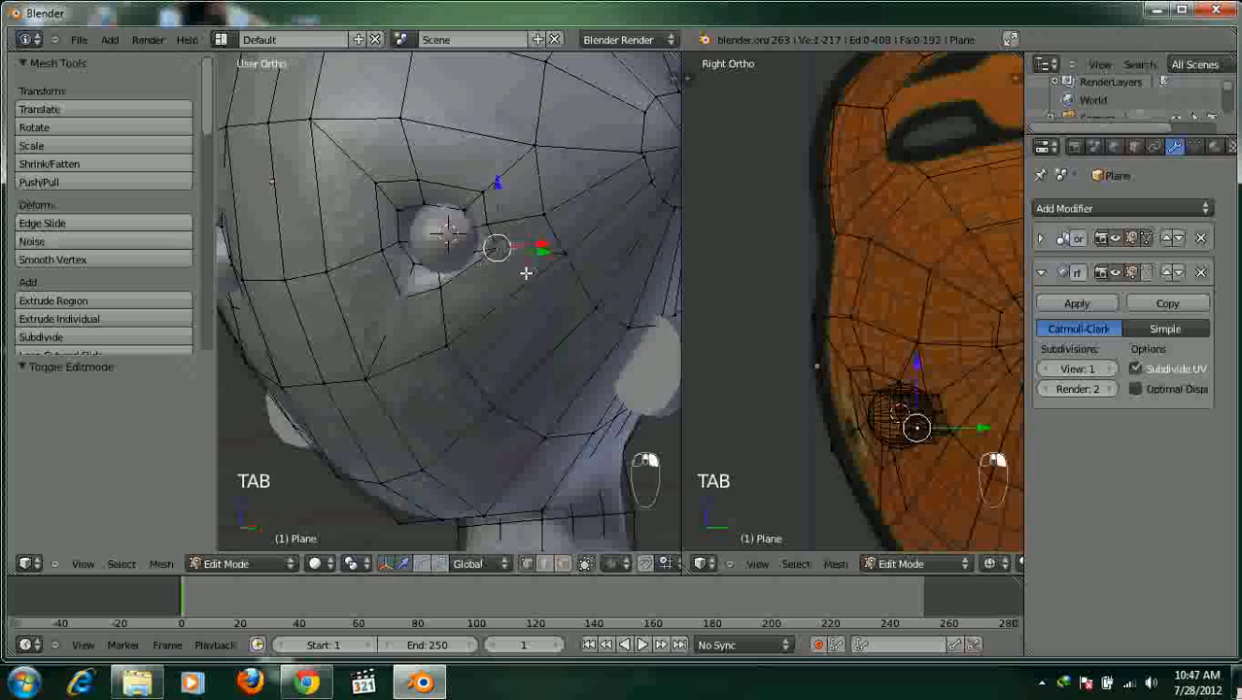
{"action": "middle_click_drag", "start_coordinate": [527, 272], "coordinate": [430, 328]}
{"action": "left_click_drag", "start_coordinate": [429, 327], "coordinate": [372, 349]}
{"action": "right_click", "coordinate": [322, 356]}
{"action": "right_click", "coordinate": [344, 352]}
{"action": "key", "text": "Tab"}
{"action": "scroll", "coordinate": [547, 325], "scroll_direction": "down", "scroll_amount": 6}
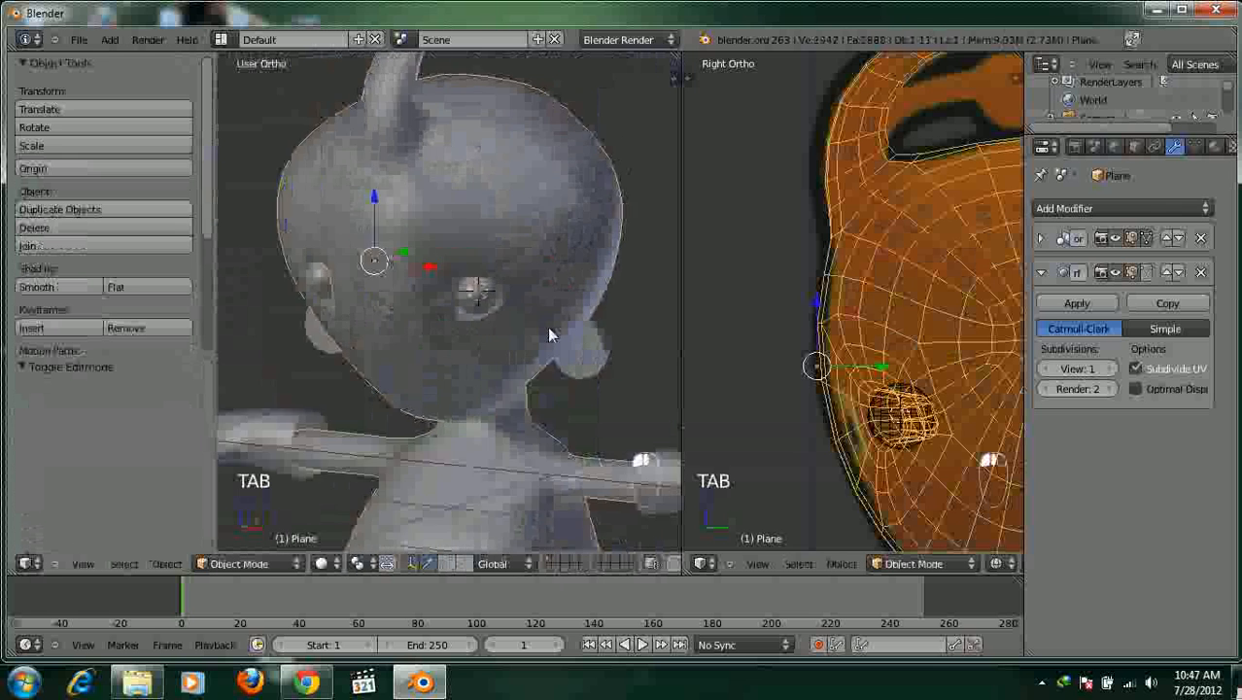
In the front view, select the two adjacent mouth faces on the mirrored head mesh using face selection in Edit Mode.
{"action": "key", "text": "KP_1"}
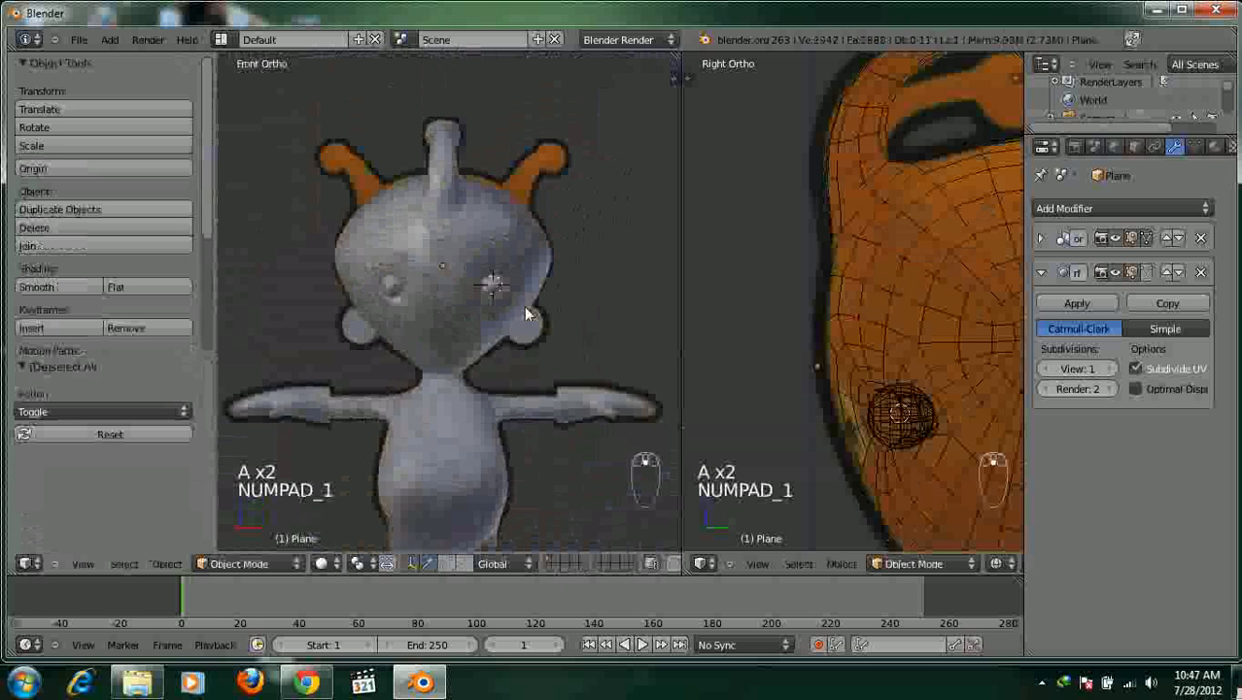
{"action": "scroll", "coordinate": [527, 311], "scroll_direction": "up", "scroll_amount": 5}
{"action": "key", "text": "z"}
{"action": "key", "text": "z"}
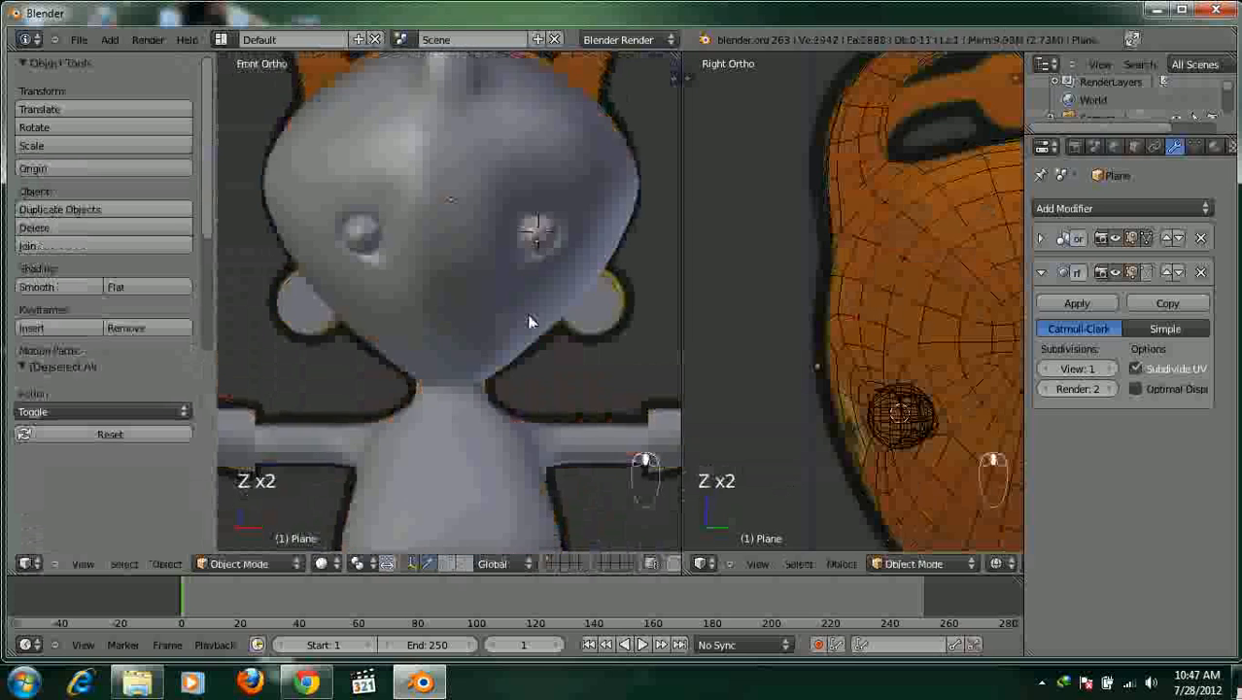
{"action": "scroll", "coordinate": [524, 317], "scroll_direction": "up", "scroll_amount": 3}
{"action": "key", "text": "Tab"}
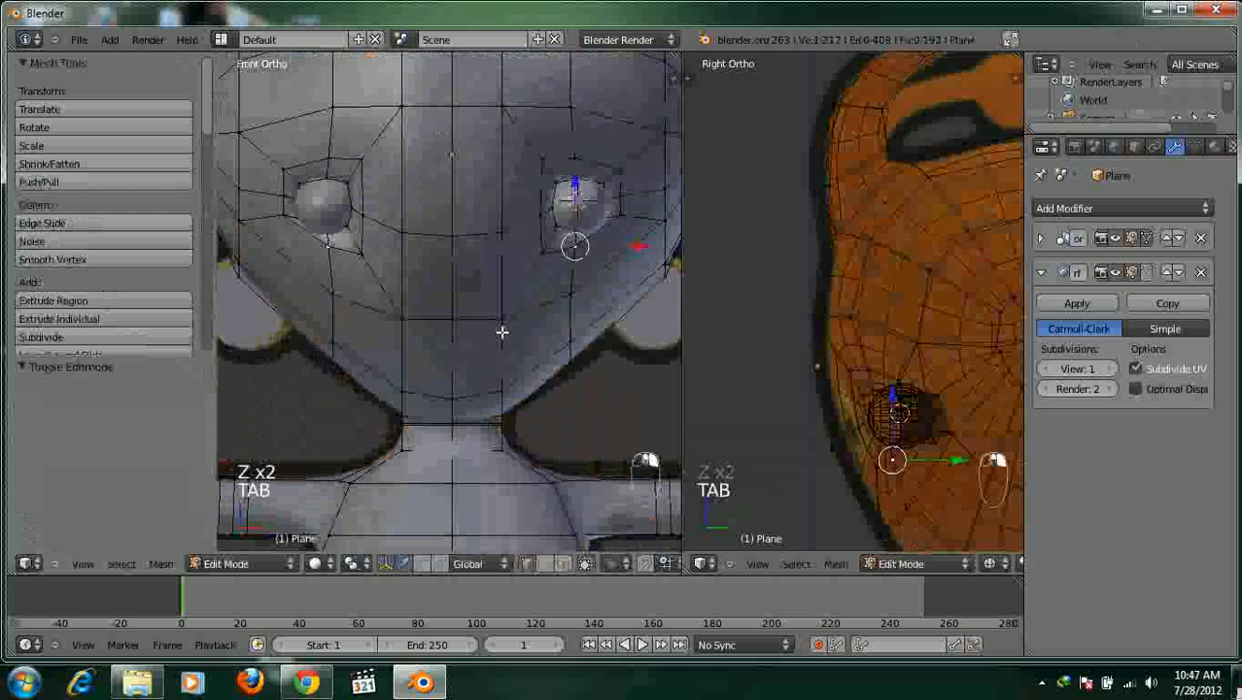
{"action": "key", "text": "ctrl+Tab"}
{"action": "left_click", "coordinate": [396, 371]}
{"action": "right_click", "coordinate": [378, 353]}
{"action": "right_click", "coordinate": [438, 353], "text": "shift"}
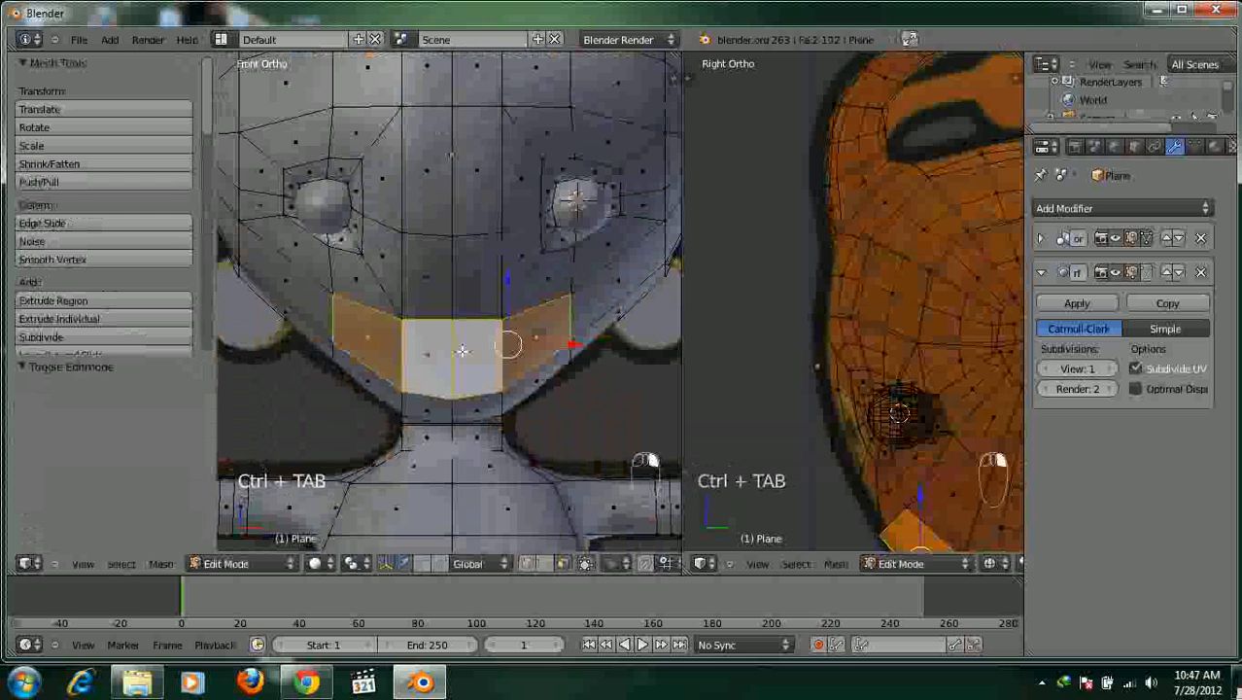
Extrude the two mouth faces in place and scale them down by a factor of about 0.567.
{"action": "scroll", "coordinate": [515, 347], "scroll_direction": "down", "scroll_amount": 2}
{"action": "middle_click_drag", "start_coordinate": [503, 357], "coordinate": [481, 377], "text": "shift"}
{"action": "scroll", "coordinate": [495, 362], "scroll_direction": "up", "scroll_amount": 3}
{"action": "middle_click_drag", "start_coordinate": [515, 333], "coordinate": [529, 309], "text": "shift"}
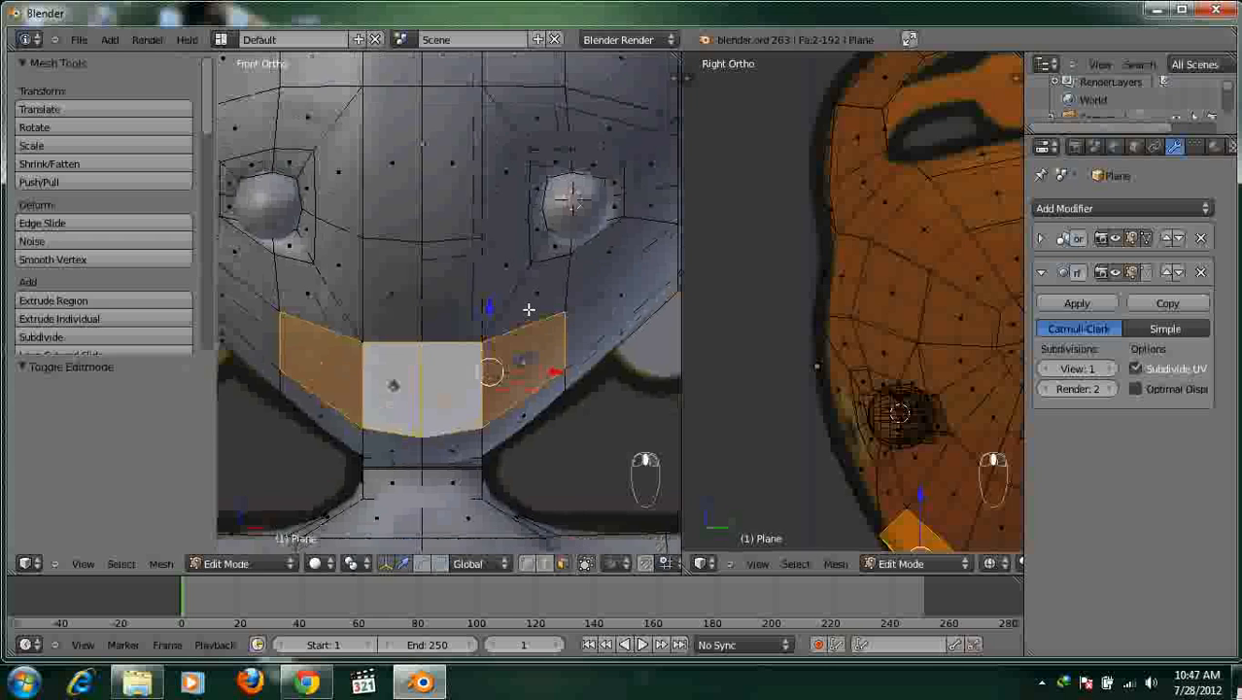
{"action": "key", "text": "e"}
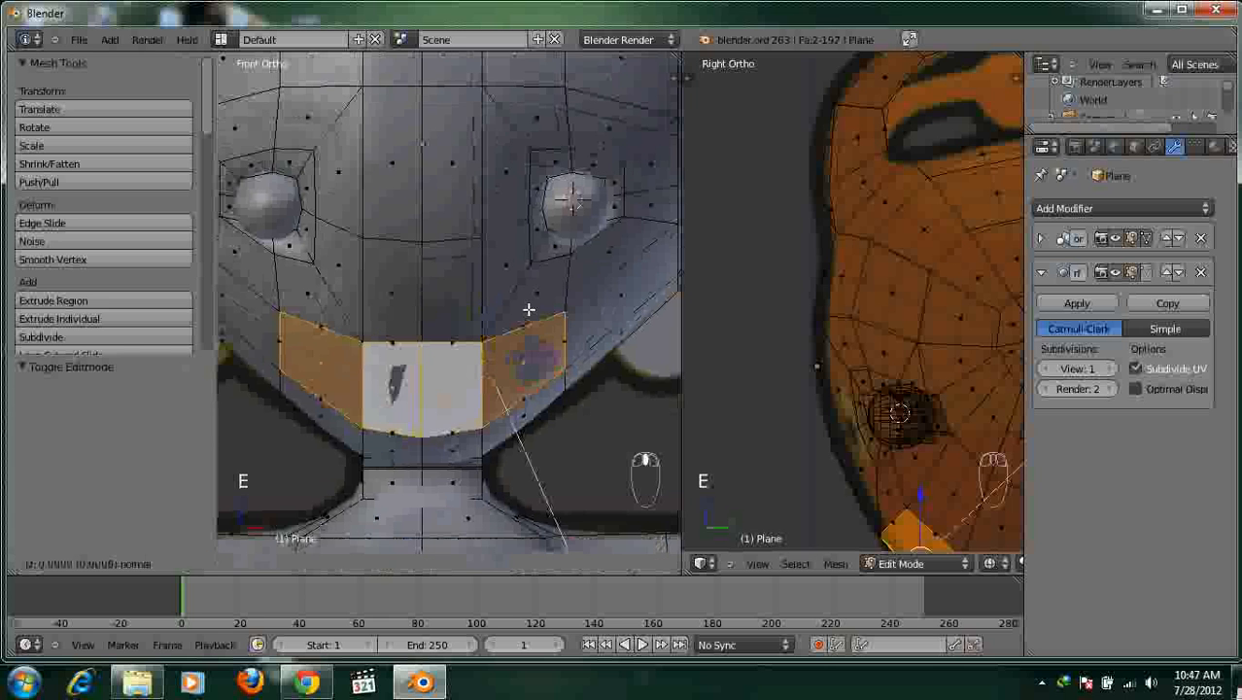
{"action": "left_click", "coordinate": [529, 309]}
{"action": "key", "text": "s"}
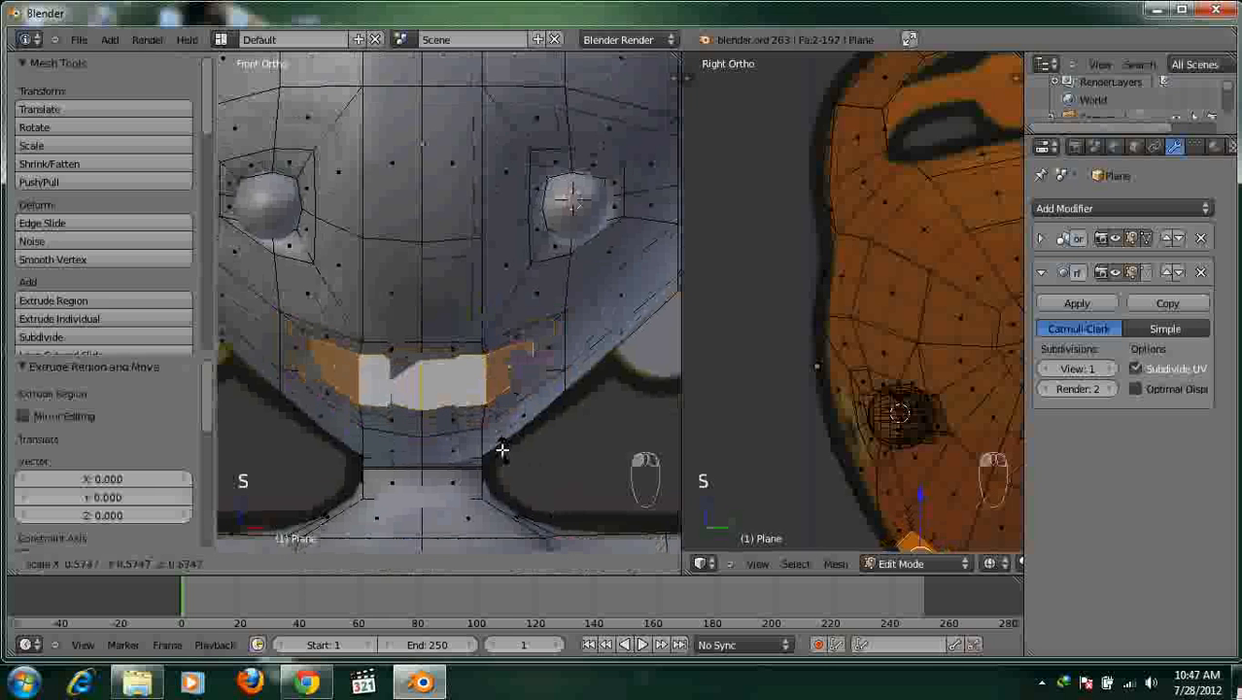
{"action": "left_click", "coordinate": [501, 448]}
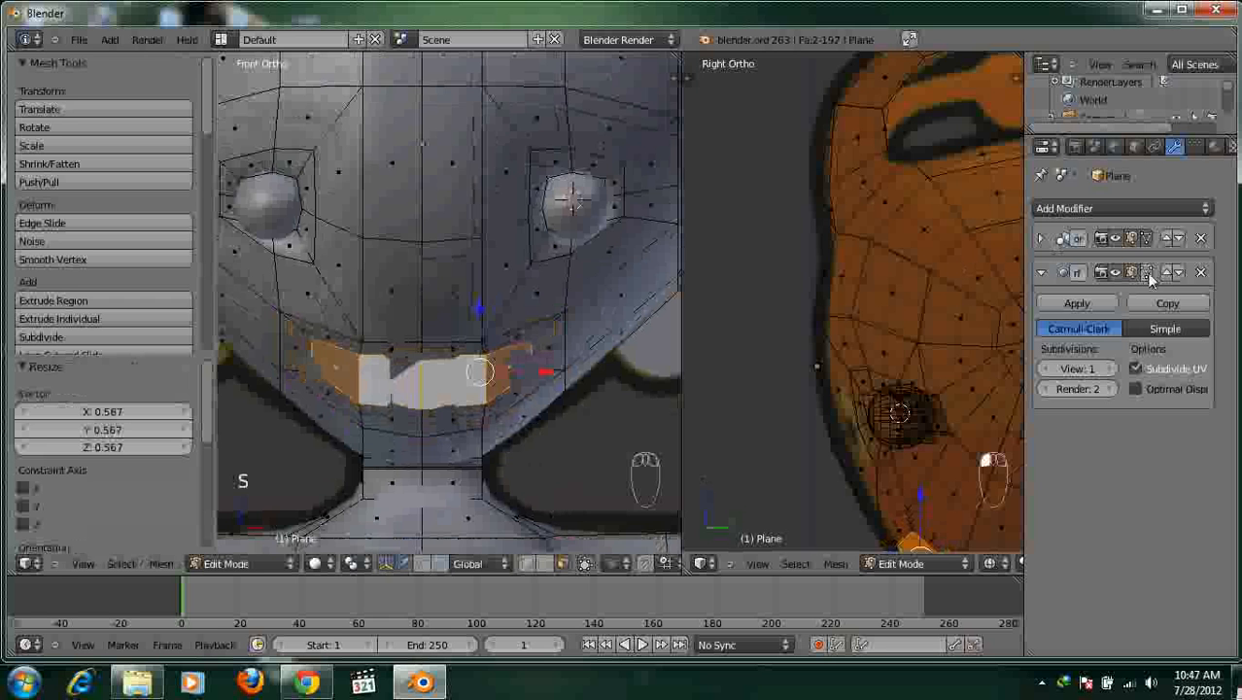
Show the Subdivision Surface result on the editing cage and scale the mouth faces by about 0.745.
{"action": "left_click", "coordinate": [1149, 278]}
{"action": "scroll", "coordinate": [437, 376], "scroll_direction": "up", "scroll_amount": 2}
{"action": "middle_click_drag", "start_coordinate": [440, 374], "coordinate": [479, 311], "text": "shift"}
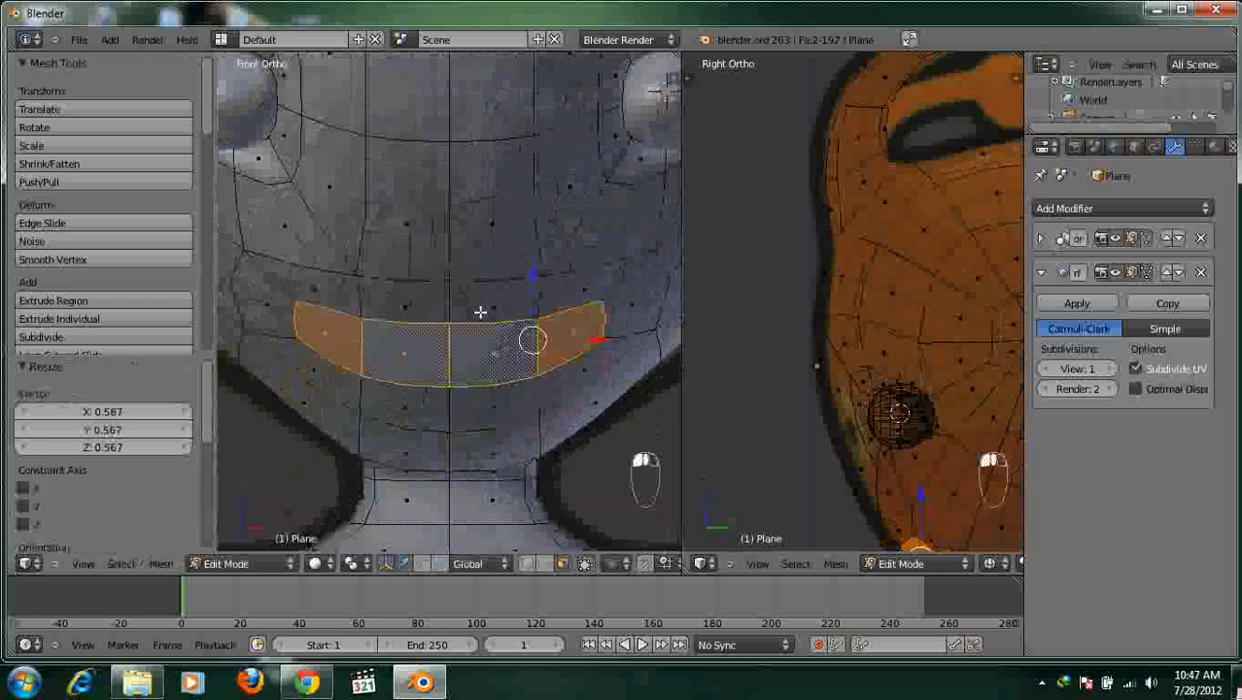
{"action": "scroll", "coordinate": [524, 358], "scroll_direction": "down", "scroll_amount": 4}
{"action": "key", "text": "s"}
{"action": "left_click", "coordinate": [528, 302]}
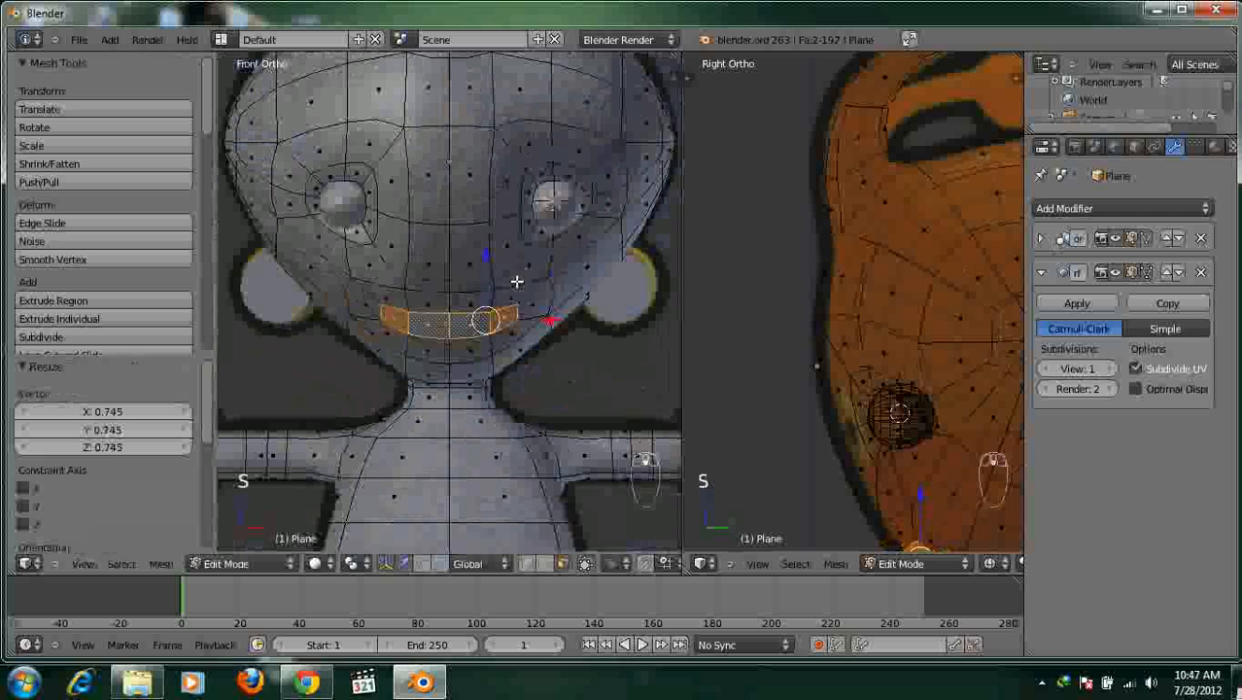
Move the mouth faces down about 0.036 along Z and extrude them about 0.112 into the head along Y.
{"action": "key", "text": "g"}
{"action": "key", "text": "z"}
{"action": "left_click_drag", "start_coordinate": [489, 270], "coordinate": [488, 269]}
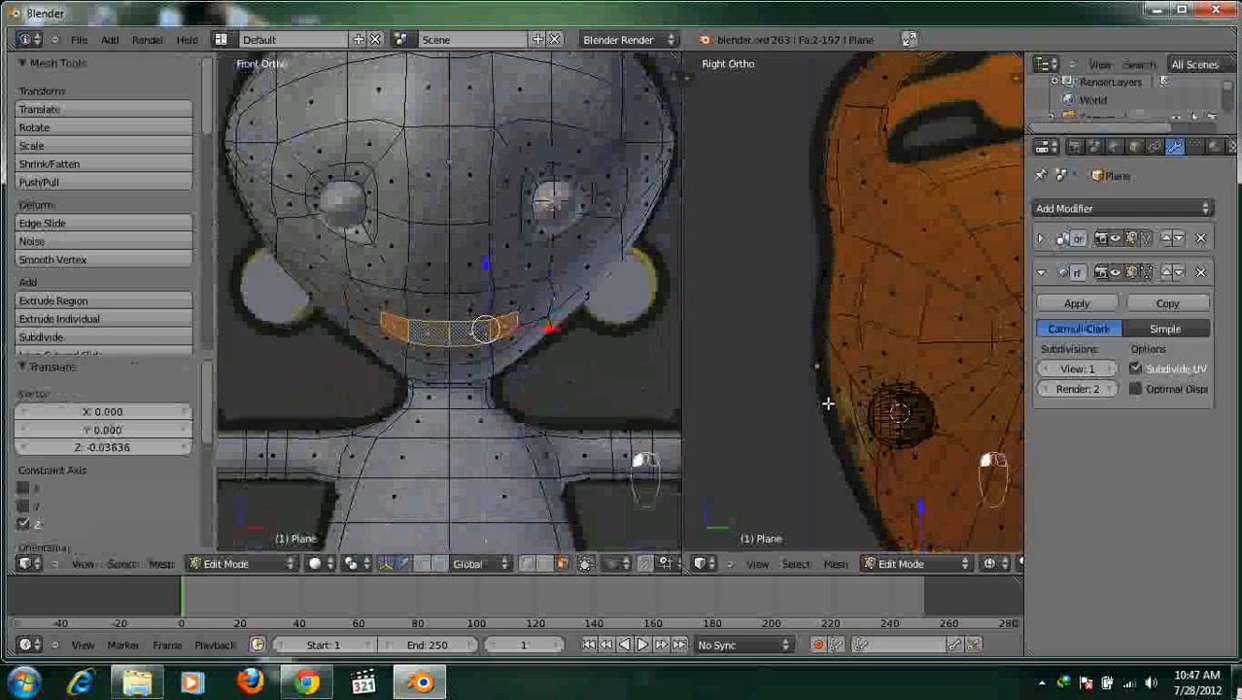
{"action": "middle_click_drag", "start_coordinate": [827, 402], "coordinate": [801, 241], "text": "shift"}
{"action": "middle_click_drag", "start_coordinate": [950, 402], "coordinate": [899, 347], "text": "shift"}
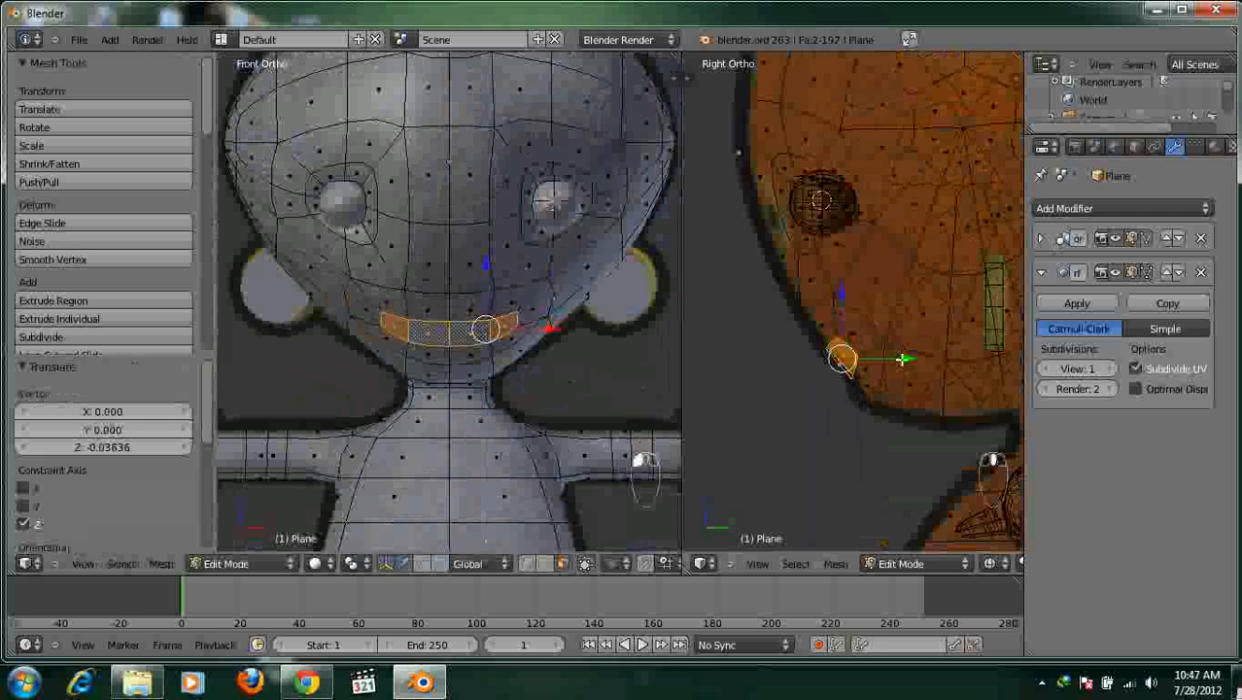
{"action": "key", "text": "e"}
{"action": "key", "text": "y"}
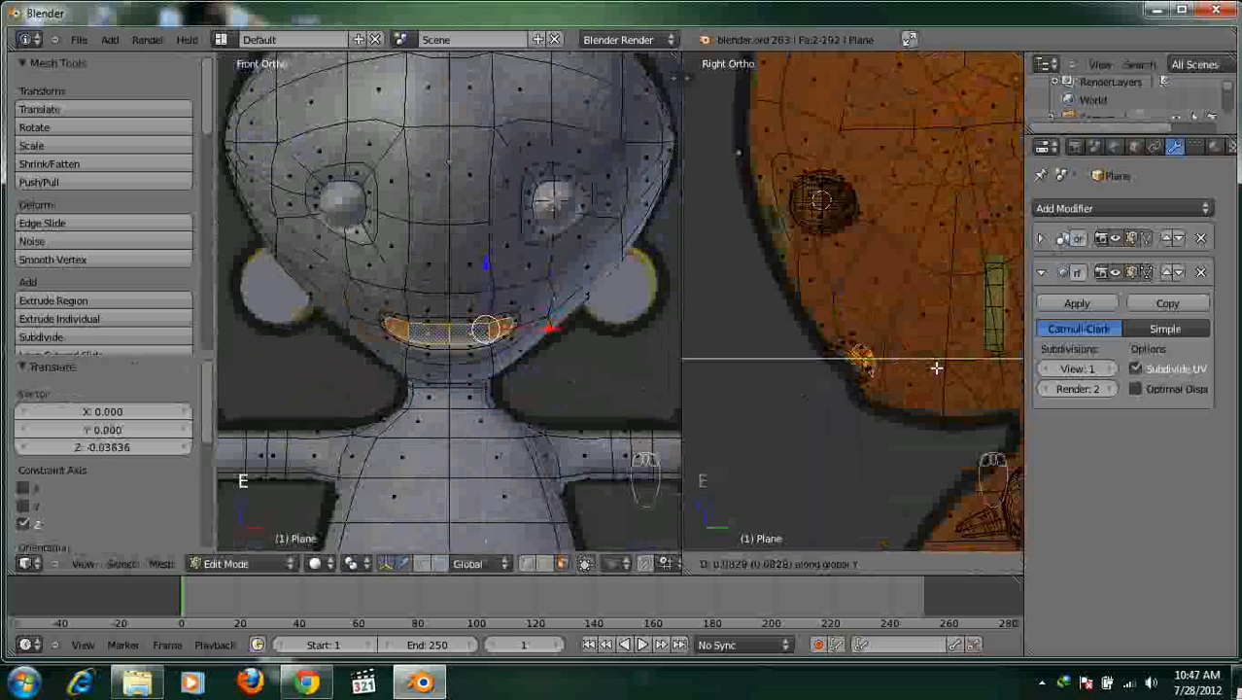
{"action": "left_click", "coordinate": [935, 367]}
{"action": "key", "text": "e"}
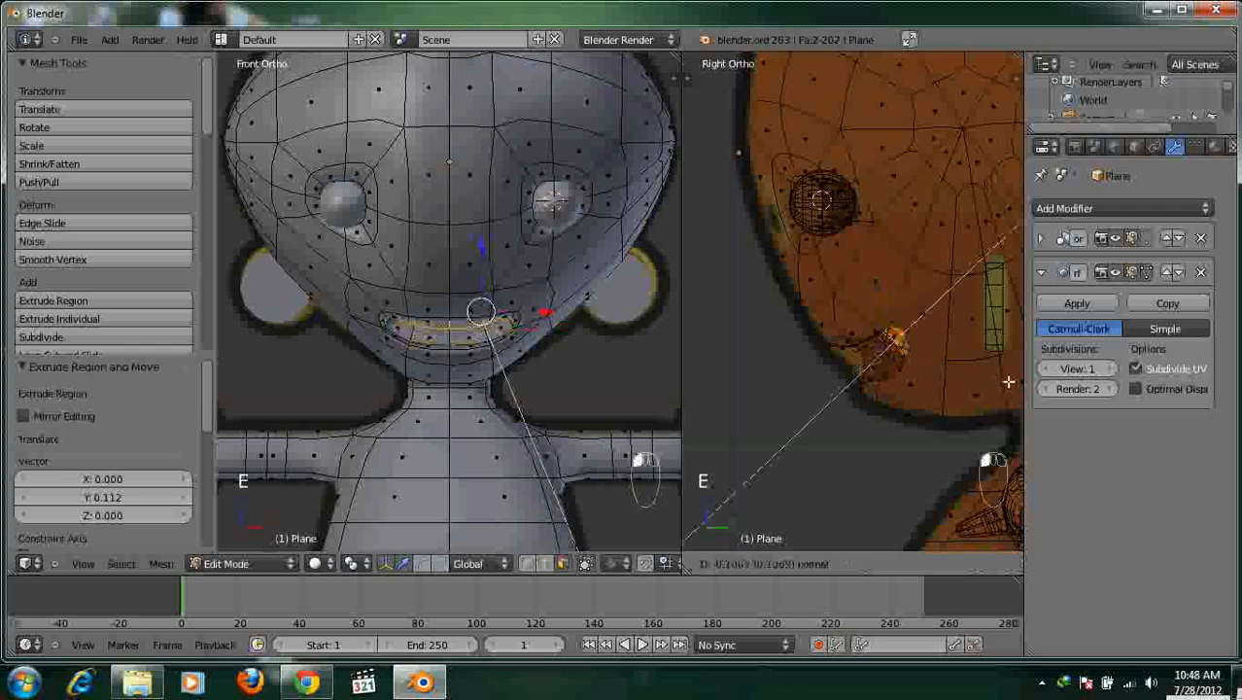
{"action": "left_click", "coordinate": [1008, 380]}
{"action": "key", "text": "ctrl+z"}
Extrude the mouth faces deeper into the head twice along the Y axis, the first time by about 0.219.
{"action": "middle_click_drag", "start_coordinate": [960, 390], "coordinate": [895, 386], "text": "shift"}
{"action": "key", "text": "e"}
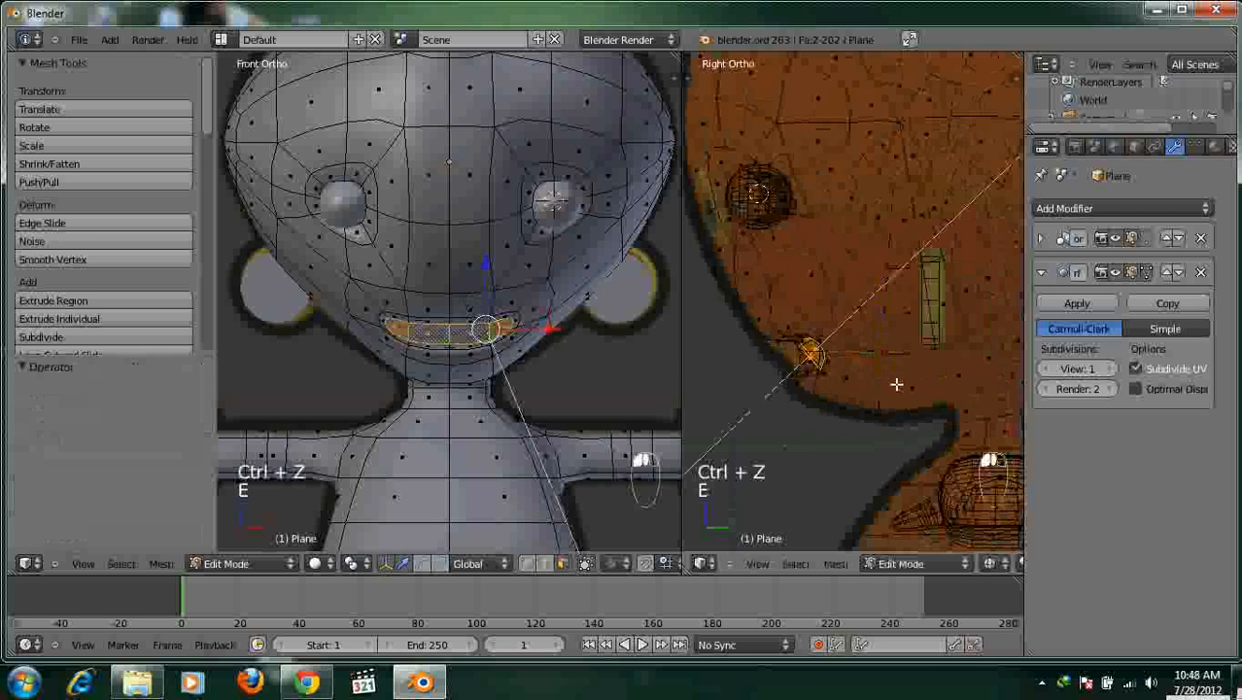
{"action": "key", "text": "y"}
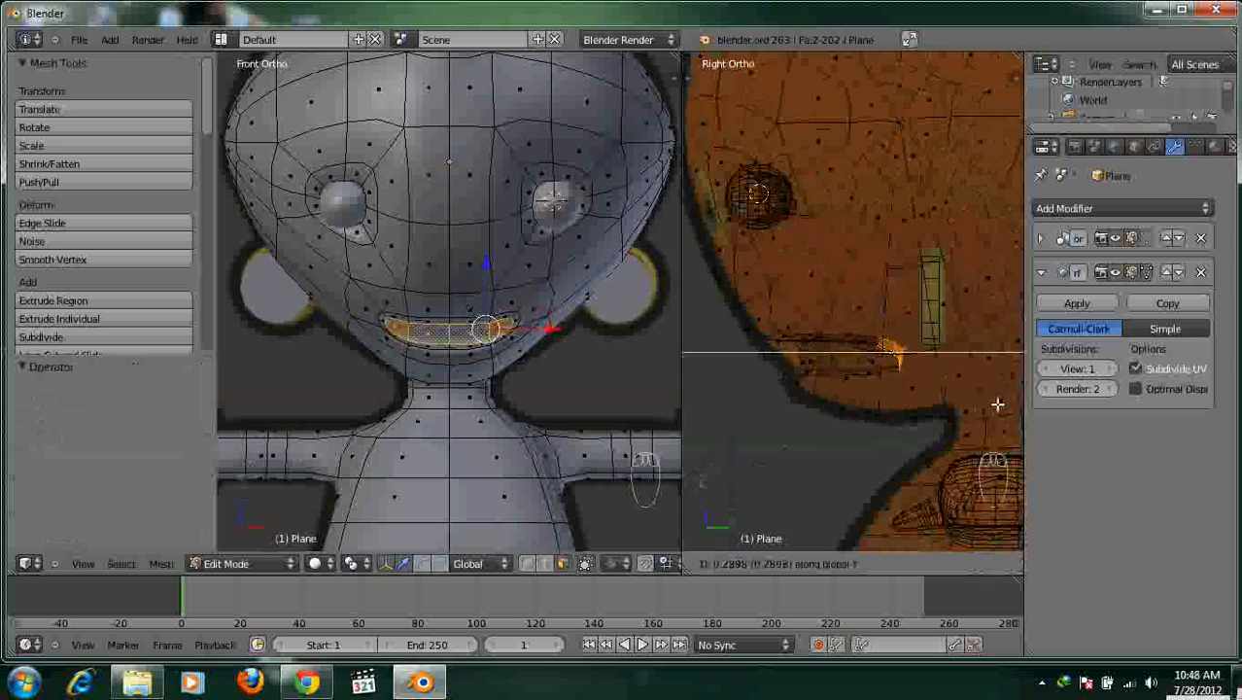
{"action": "left_click", "coordinate": [953, 372]}
{"action": "key", "text": "e"}
{"action": "key", "text": "y"}
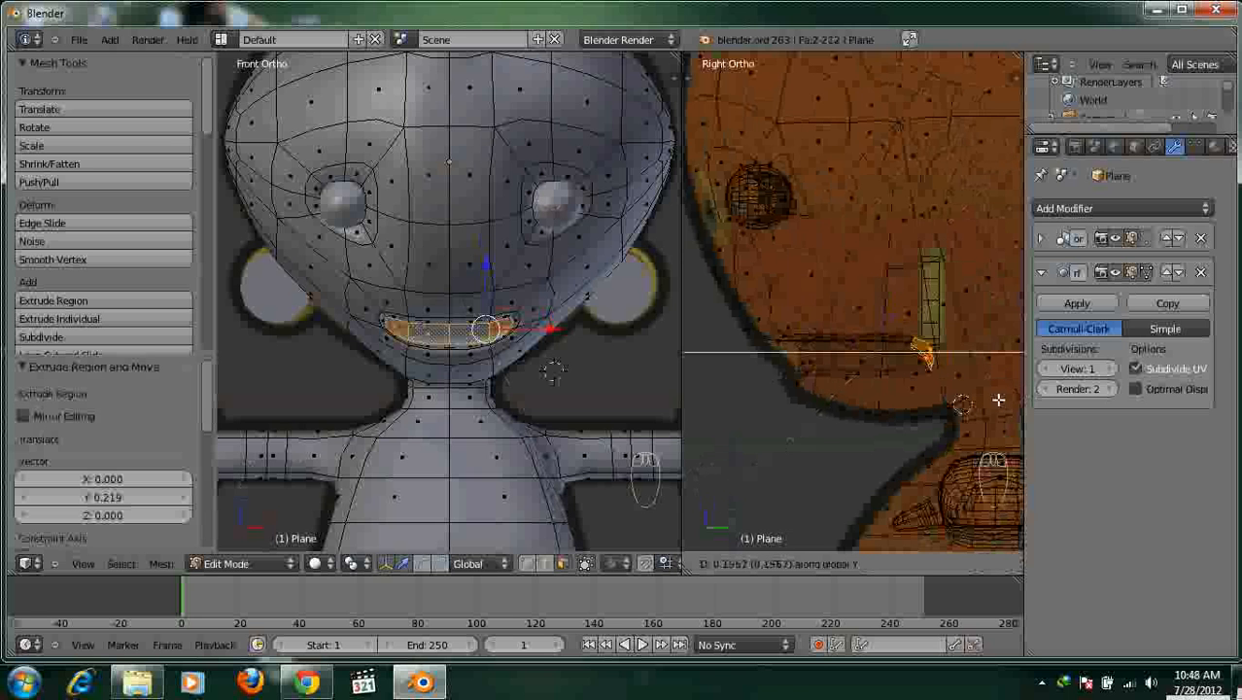
{"action": "left_click", "coordinate": [983, 399]}
Examine the mouth cavity on the smoothed head, comparing Object Mode with Edit Mode and with nothing selected.
{"action": "key", "text": "Tab"}
{"action": "scroll", "coordinate": [479, 344], "scroll_direction": "down", "scroll_amount": 3}
{"action": "mouse_move", "coordinate": [479, 344]}
{"action": "middle_mouse_down"}
{"action": "mouse_move", "coordinate": [437, 350]}
{"action": "mouse_move", "coordinate": [524, 343]}
{"action": "mouse_move", "coordinate": [397, 336]}
{"action": "mouse_move", "coordinate": [524, 347]}
{"action": "mouse_move", "coordinate": [432, 323]}
{"action": "mouse_move", "coordinate": [478, 325]}
{"action": "middle_mouse_up"}
{"action": "scroll", "coordinate": [522, 340], "scroll_direction": "up", "scroll_amount": 2}
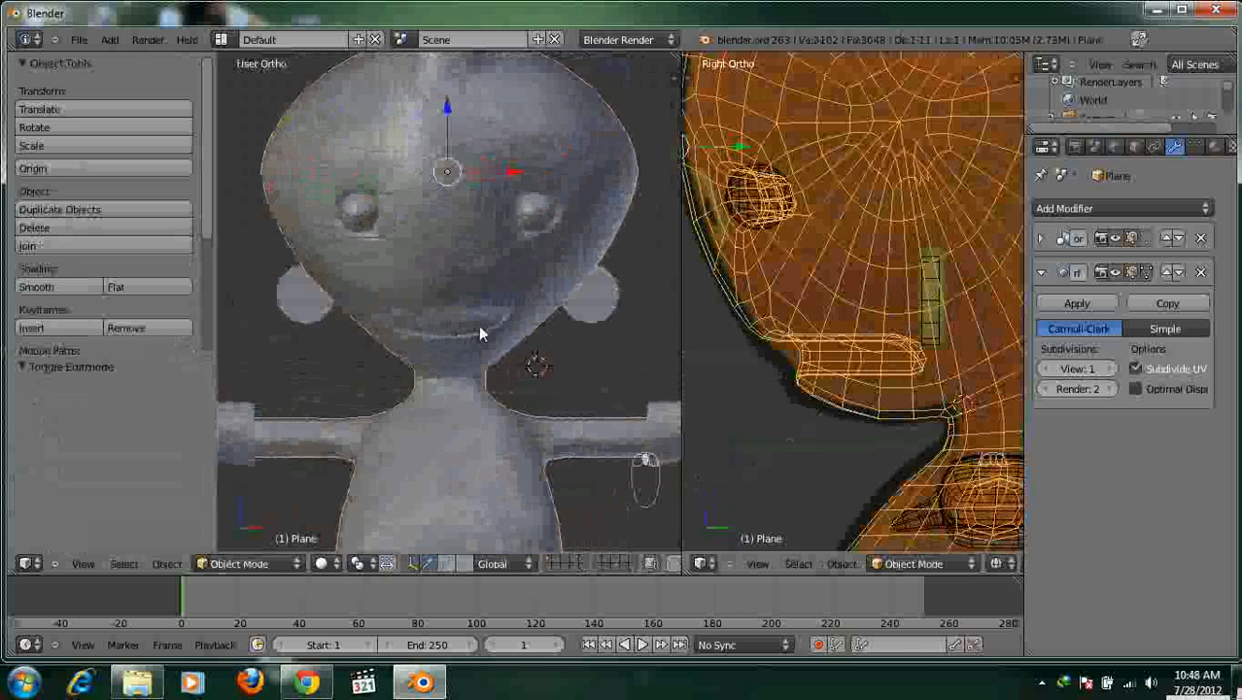
{"action": "scroll", "coordinate": [478, 325], "scroll_direction": "down", "scroll_amount": 2}
{"action": "key", "text": "Tab"}
{"action": "key", "text": "Tab"}
{"action": "key", "text": "Tab"}
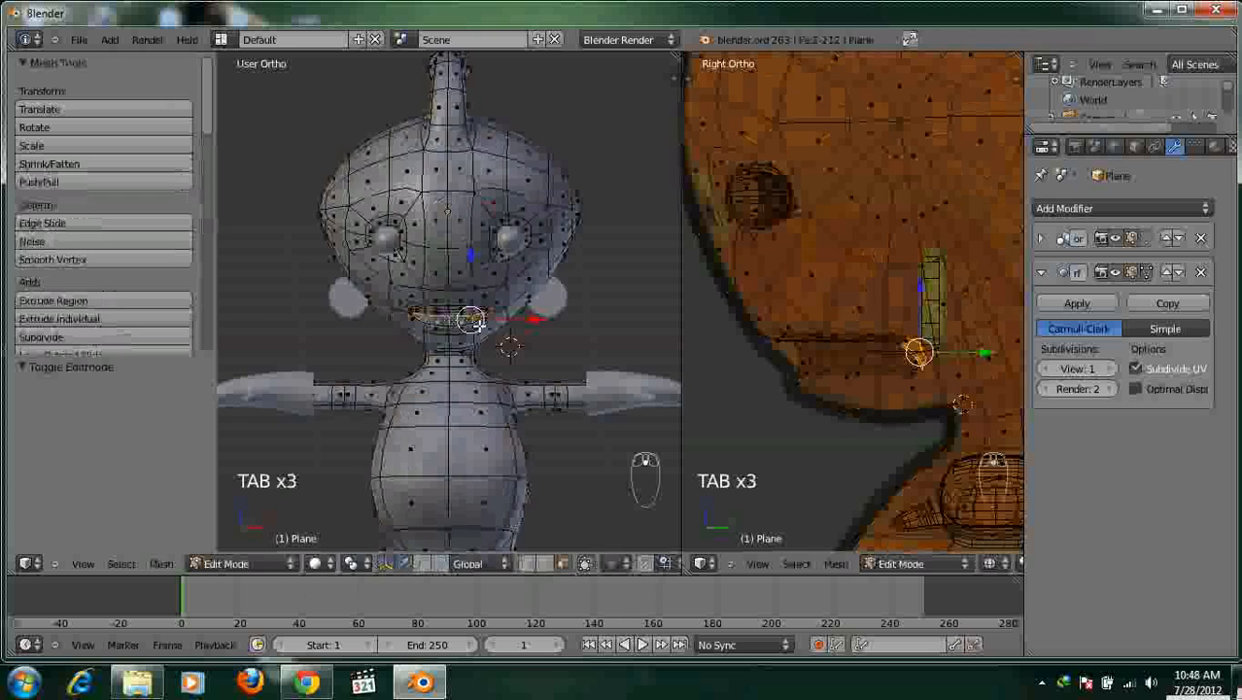
{"action": "key", "text": "Tab"}
{"action": "scroll", "coordinate": [478, 324], "scroll_direction": "up", "scroll_amount": 3}
{"action": "key", "text": "a"}
{"action": "key", "text": "a"}
{"action": "key", "text": "a"}
{"action": "key", "text": "a"}
{"action": "key", "text": "a"}
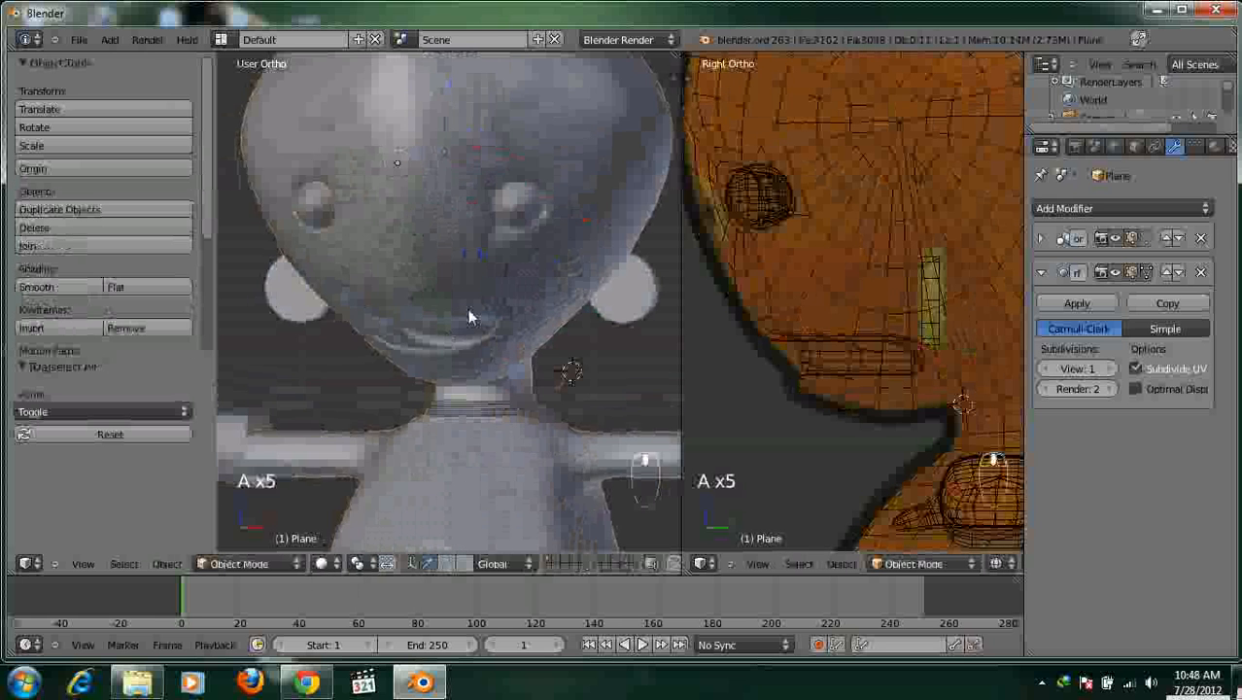
Examine the whole character against the reference image in the front view.
{"action": "scroll", "coordinate": [468, 309], "scroll_direction": "down", "scroll_amount": 3}
{"action": "right_click", "coordinate": [549, 299]}
{"action": "key", "text": "KP_1"}
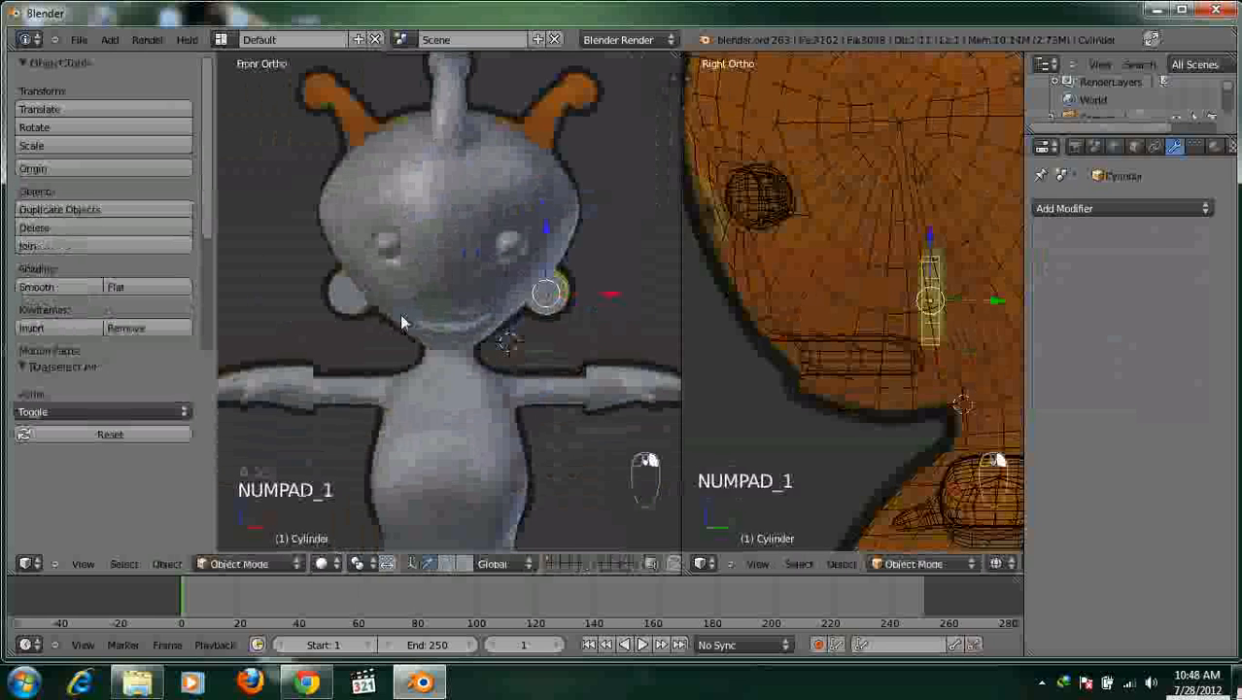
{"action": "scroll", "coordinate": [399, 312], "scroll_direction": "down", "scroll_amount": 1}
{"action": "key", "text": "a"}
{"action": "key", "text": "a"}
{"action": "scroll", "coordinate": [405, 256], "scroll_direction": "down", "scroll_amount": 2}
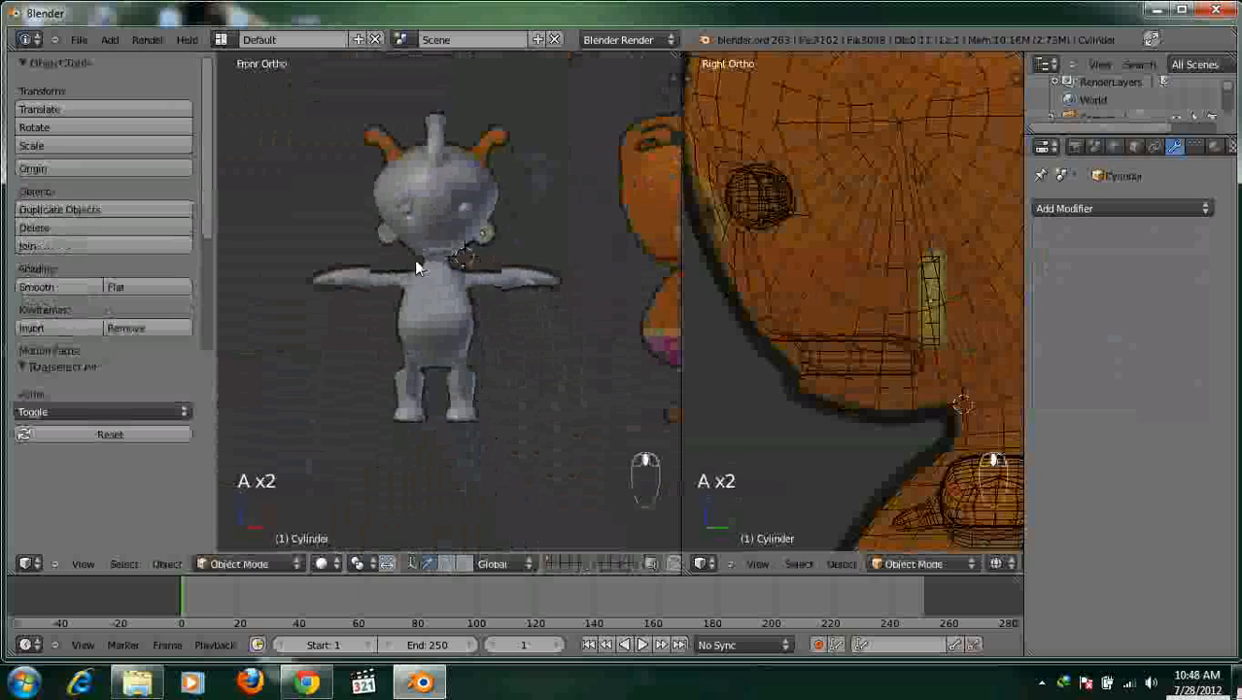
{"action": "scroll", "coordinate": [414, 260], "scroll_direction": "up", "scroll_amount": 3}
{"action": "scroll", "coordinate": [414, 292], "scroll_direction": "down", "scroll_amount": 2}
{"action": "mouse_move", "coordinate": [414, 313]}
{"action": "middle_mouse_down", "text": "shift"}
{"action": "mouse_move", "coordinate": [414, 282]}
{"action": "mouse_move", "coordinate": [378, 304]}
{"action": "mouse_move", "coordinate": [407, 322]}
{"action": "middle_mouse_up", "text": "shift"}
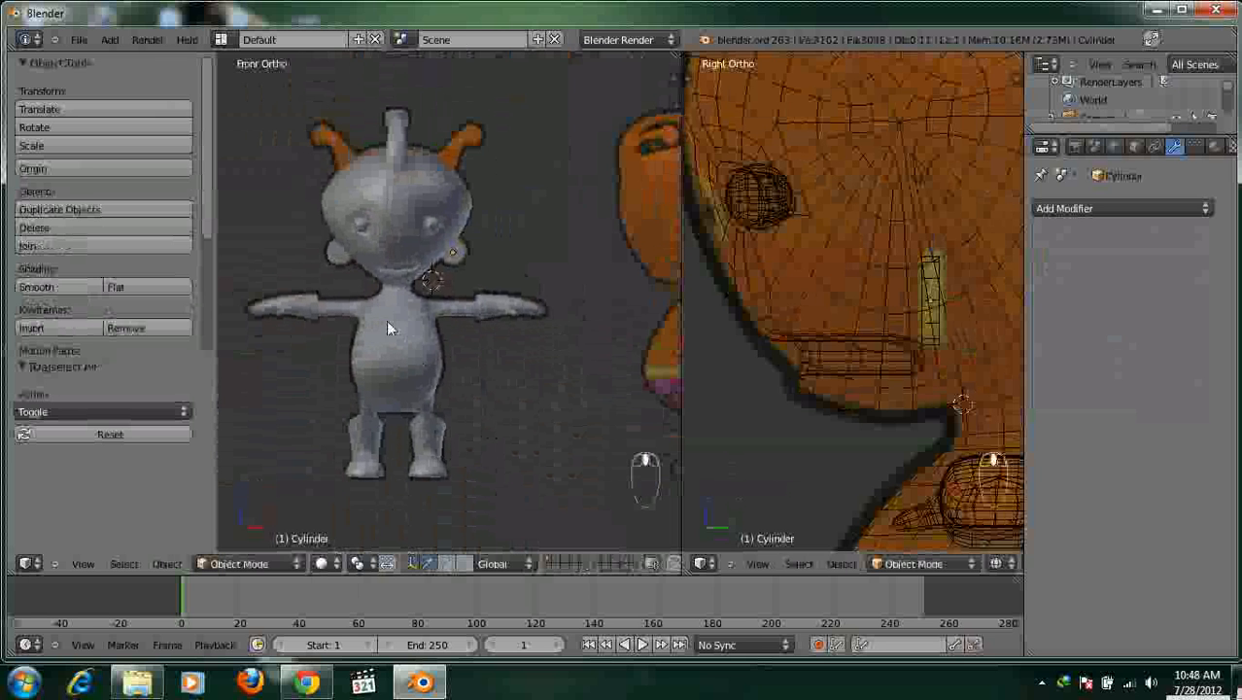
Hide the tool shelf and render the current frame to preview the whole character, closing the render result when done.
{"action": "key", "text": "t"}
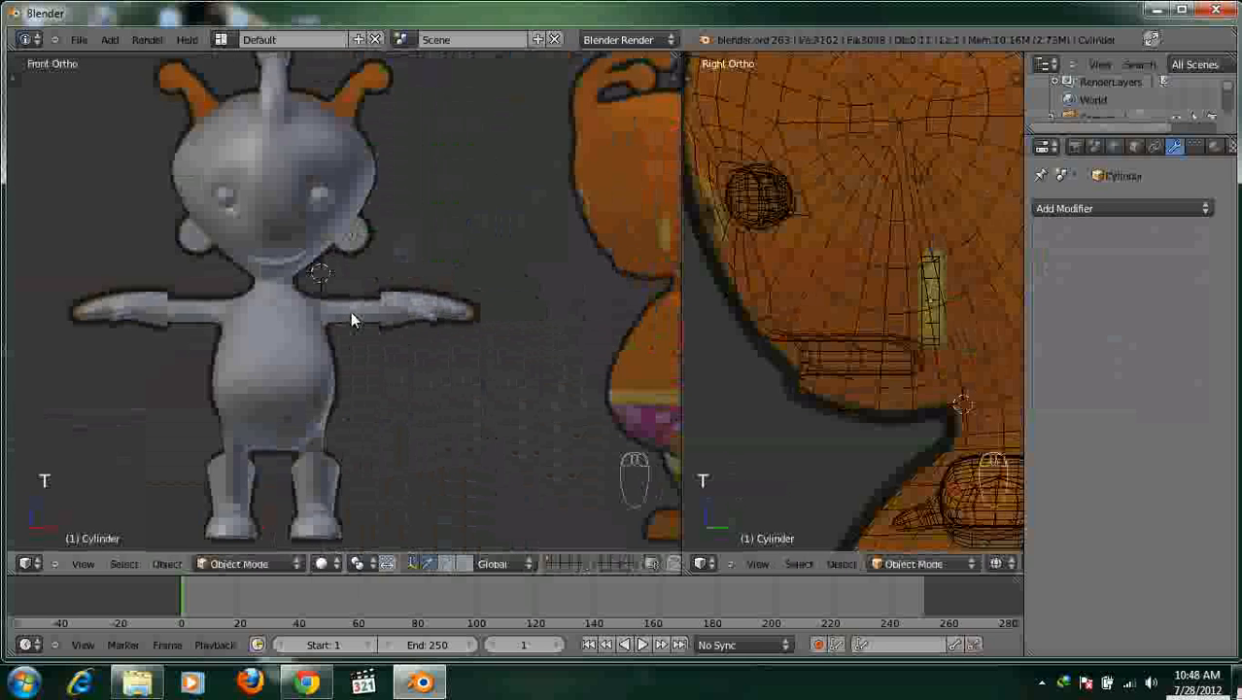
{"action": "scroll", "coordinate": [350, 311], "scroll_direction": "down", "scroll_amount": 2}
{"action": "middle_click_drag", "start_coordinate": [349, 309], "coordinate": [382, 320], "text": "shift"}
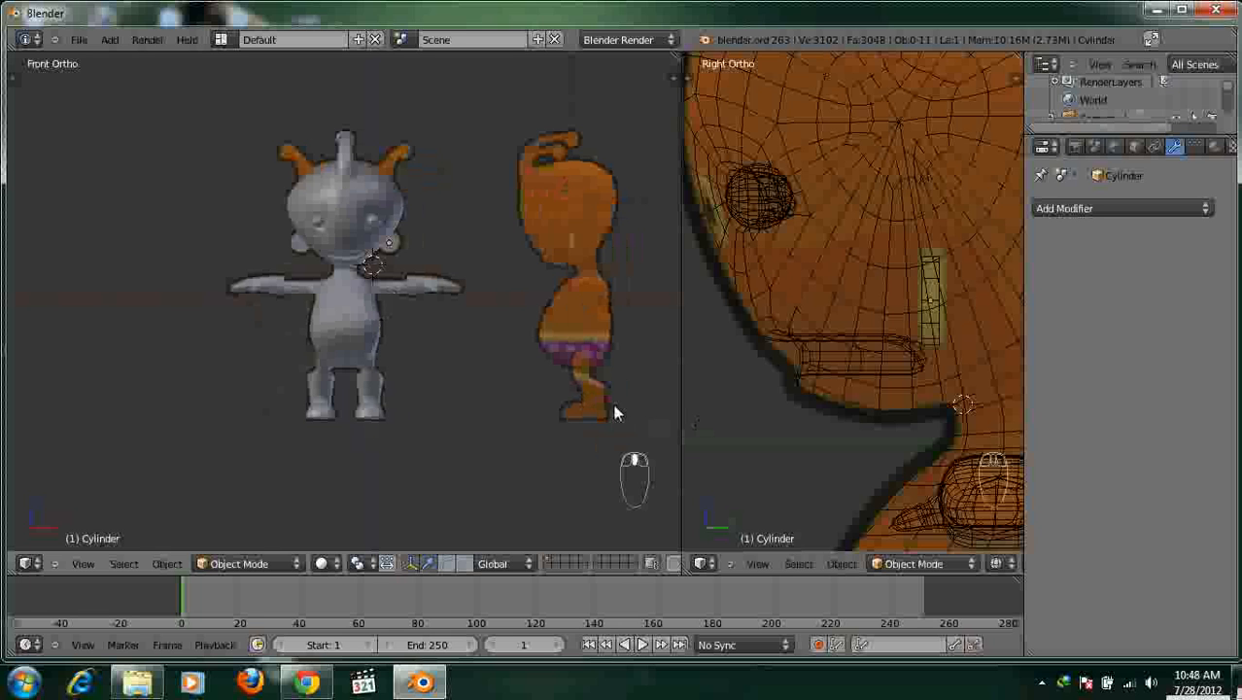
{"action": "key", "text": "F12"}
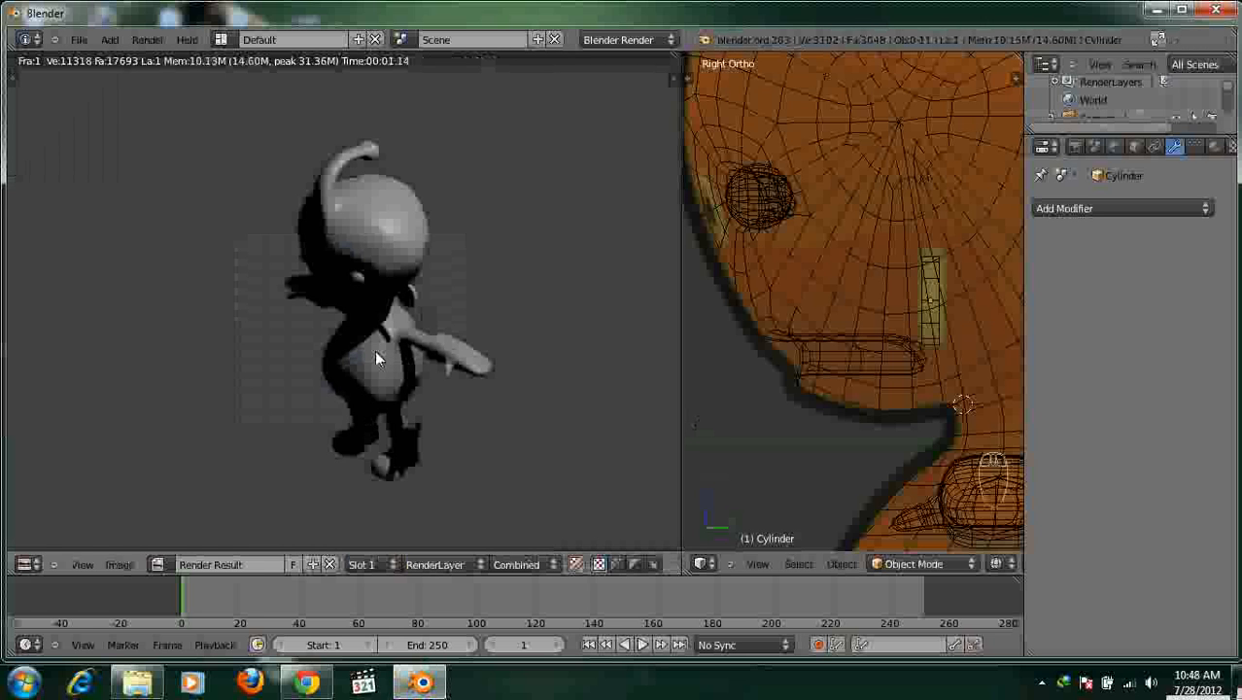
{"action": "key", "text": "Escape"}
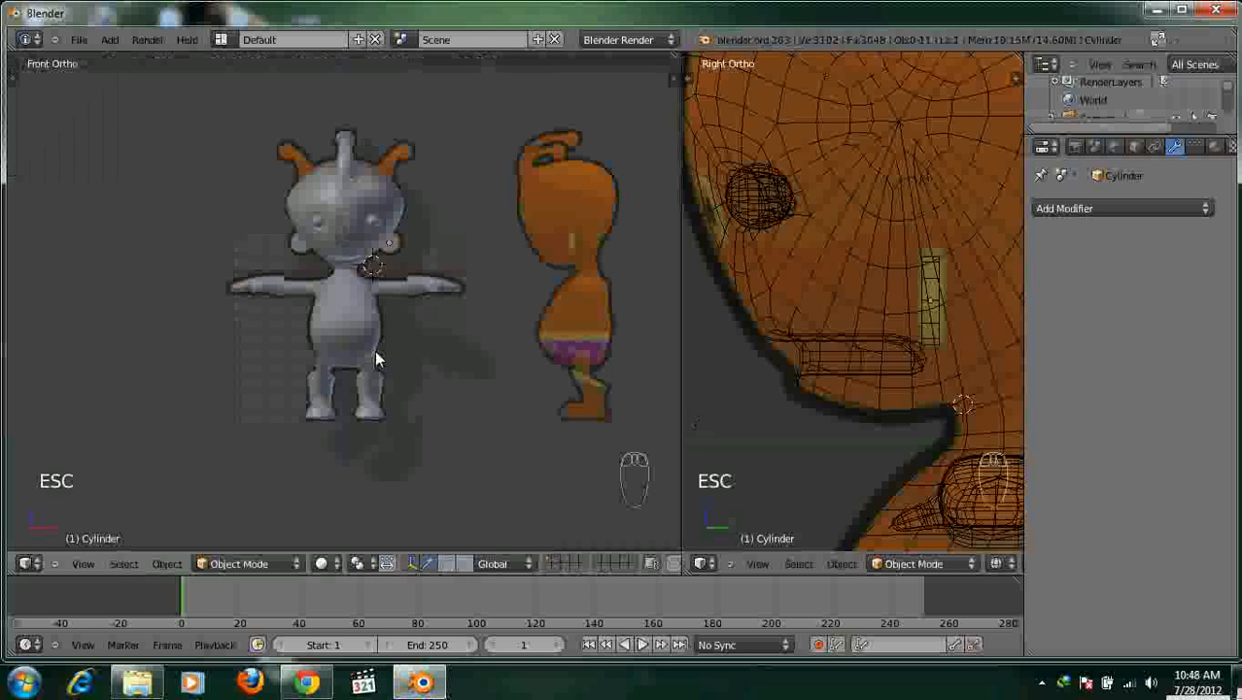
Place the 3D cursor at floor level between the character's feet and check its position in both views.
{"action": "left_click", "coordinate": [345, 420]}
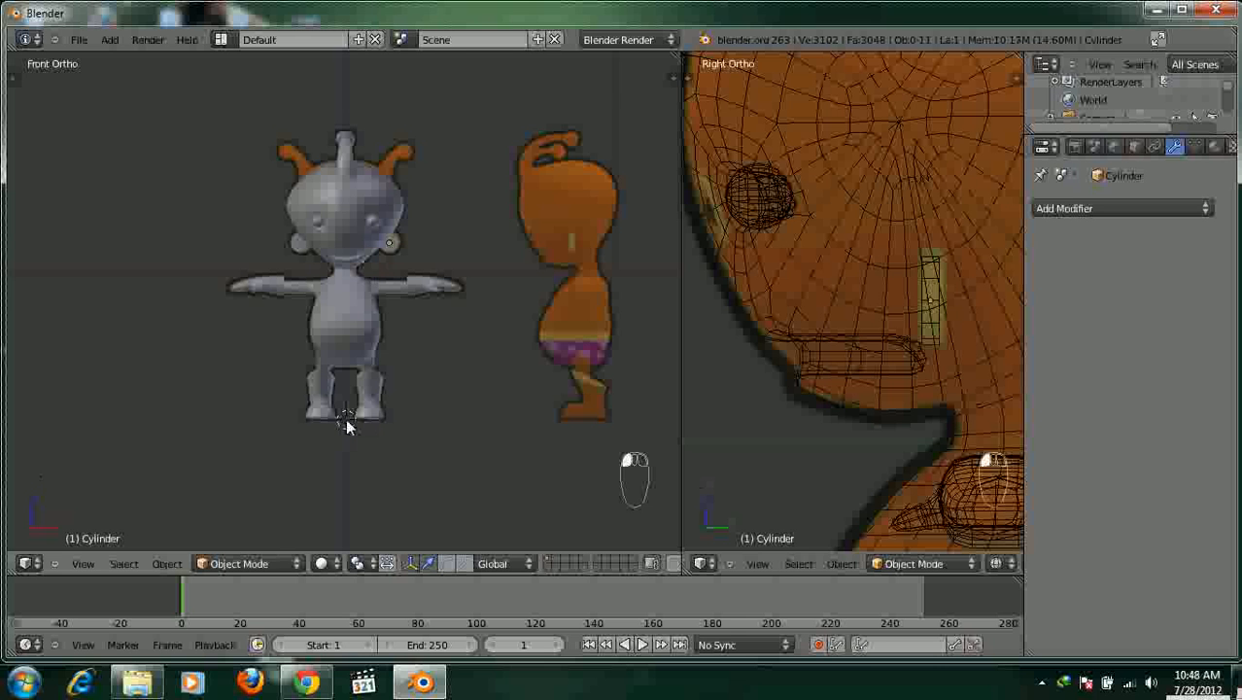
{"action": "scroll", "coordinate": [345, 420], "scroll_direction": "up", "scroll_amount": 4}
{"action": "middle_click_drag", "start_coordinate": [345, 421], "coordinate": [356, 351], "text": "shift"}
{"action": "scroll", "coordinate": [358, 373], "scroll_direction": "down", "scroll_amount": 2}
{"action": "scroll", "coordinate": [358, 375], "scroll_direction": "down", "scroll_amount": 2}
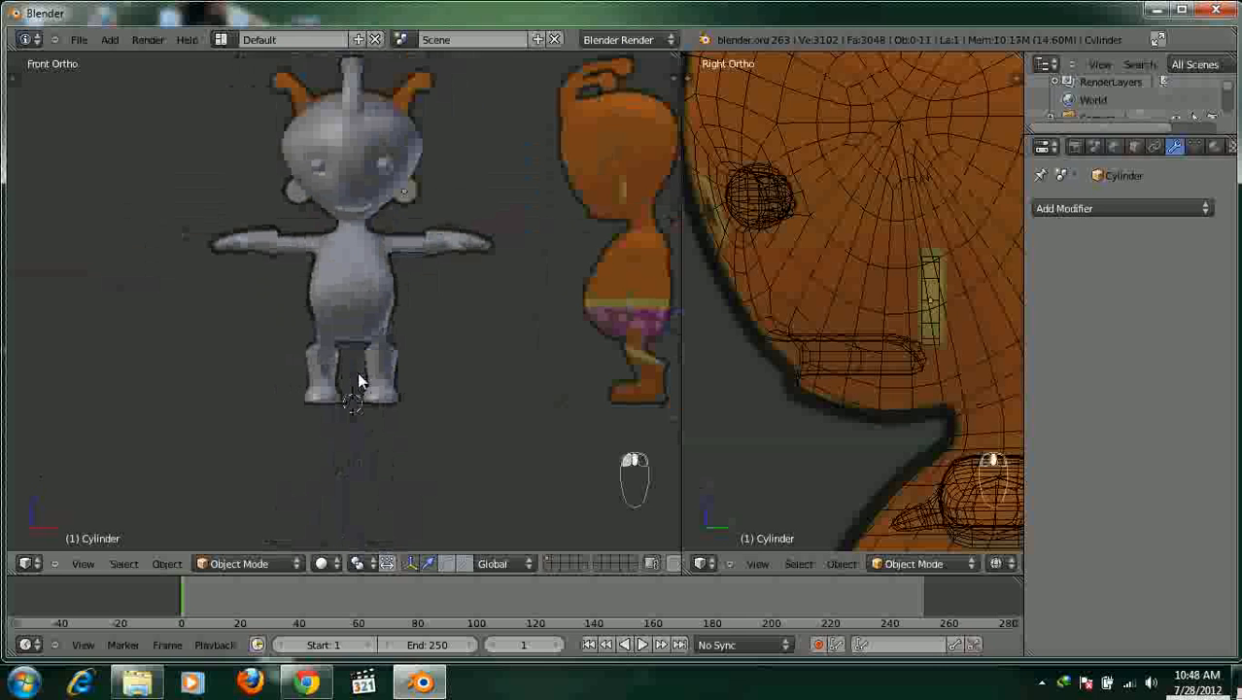
{"action": "scroll", "coordinate": [818, 411], "scroll_direction": "down", "scroll_amount": 4}
{"action": "scroll", "coordinate": [849, 442], "scroll_direction": "down", "scroll_amount": 2}
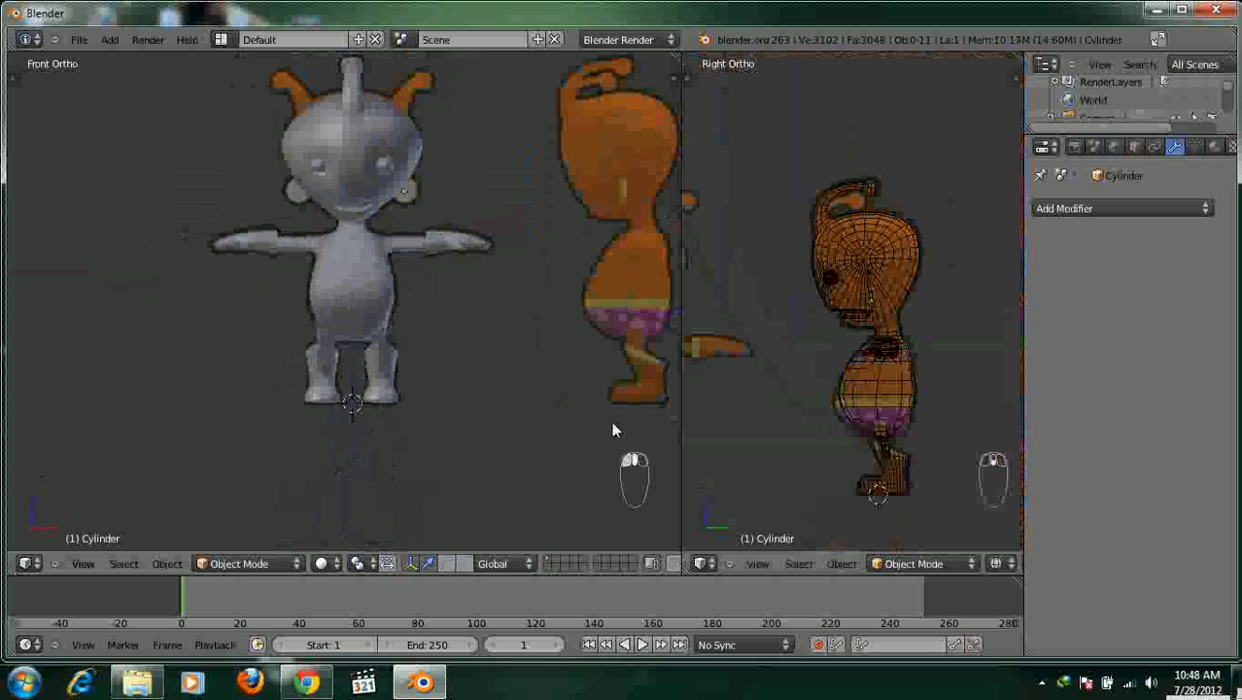
Add a plane at the 3D cursor under the character's feet and scale it up into a wide floor.
{"action": "key", "text": "shift+a"}
{"action": "mouse_move", "coordinate": [501, 391]}
{"action": "left_click", "coordinate": [559, 394]}
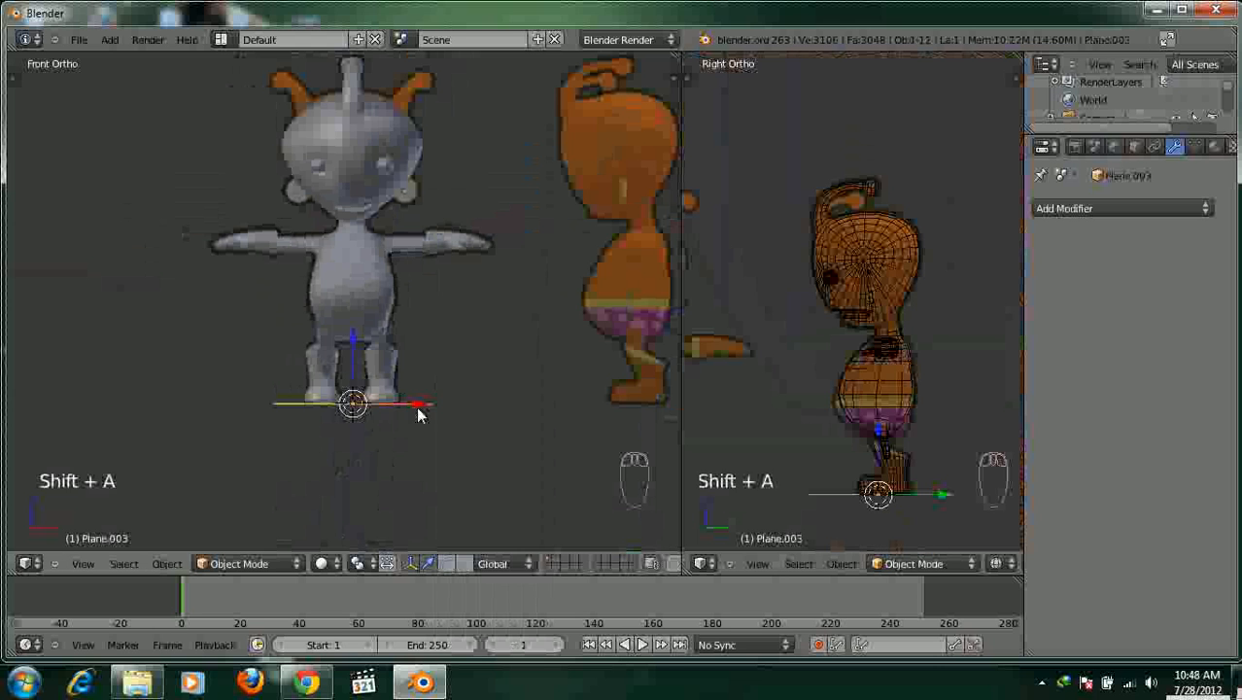
{"action": "key", "text": "s"}
{"action": "left_click", "coordinate": [519, 408]}
{"action": "scroll", "coordinate": [433, 408], "scroll_direction": "down", "scroll_amount": 2}
{"action": "key", "text": "s"}
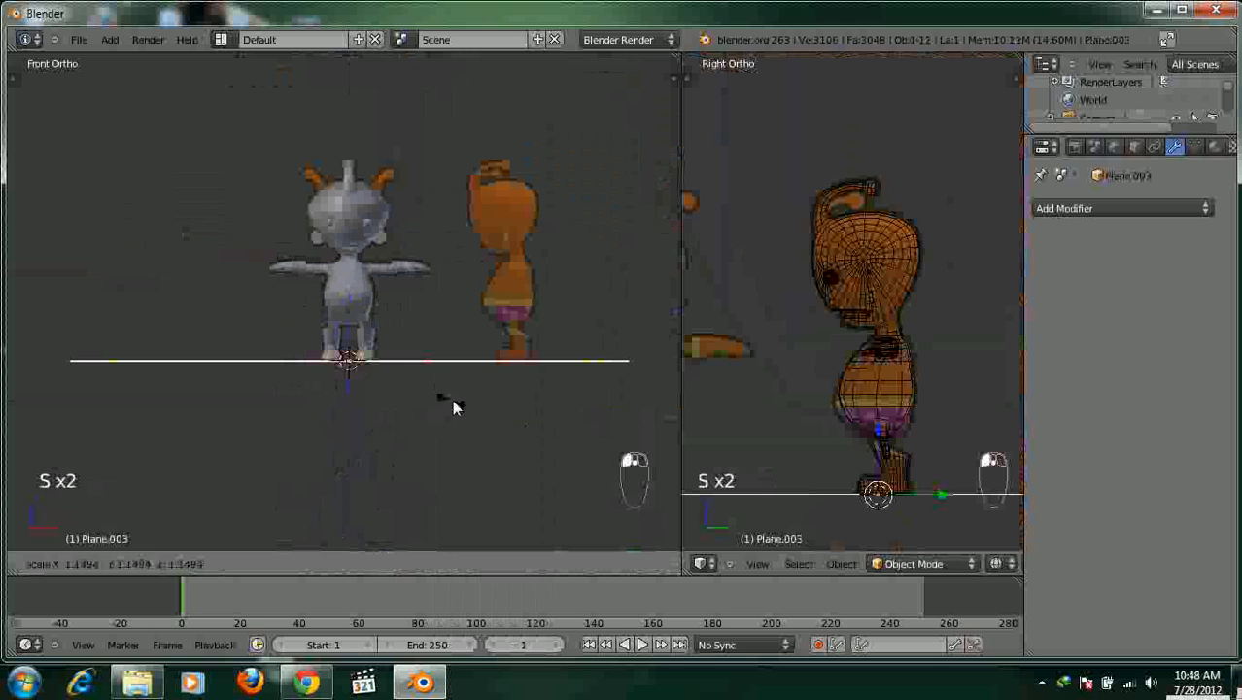
{"action": "left_click", "coordinate": [452, 399]}
Move the floor plane vertically to line up with the soles of the feet, leaving it deselected.
{"action": "scroll", "coordinate": [429, 371], "scroll_direction": "up", "scroll_amount": 4}
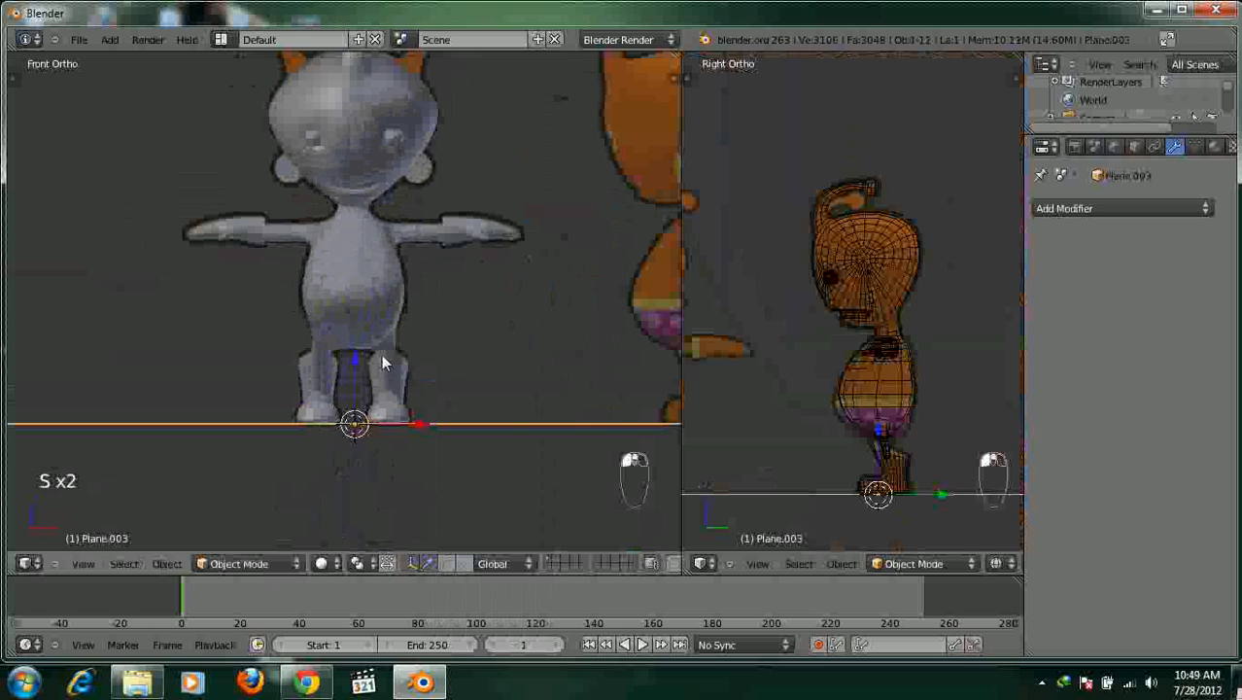
{"action": "key", "text": "g"}
{"action": "key", "text": "z"}
{"action": "left_click", "coordinate": [394, 364]}
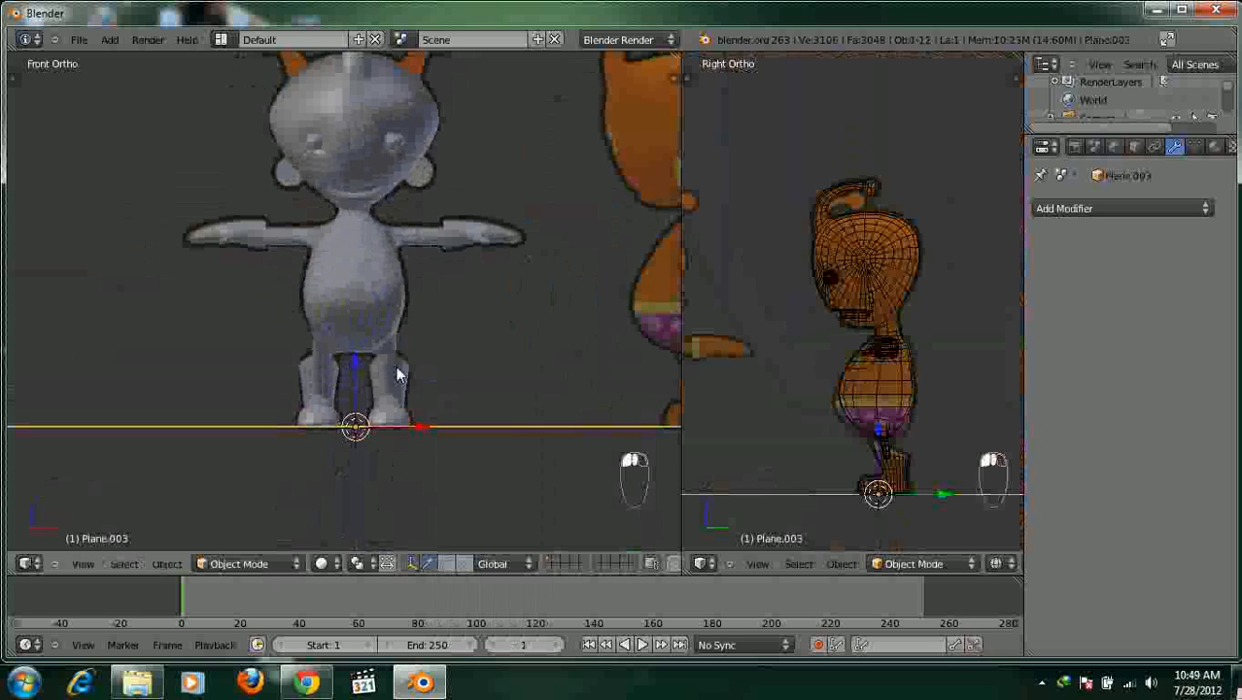
{"action": "scroll", "coordinate": [398, 355], "scroll_direction": "down", "scroll_amount": 5}
{"action": "key", "text": "a"}
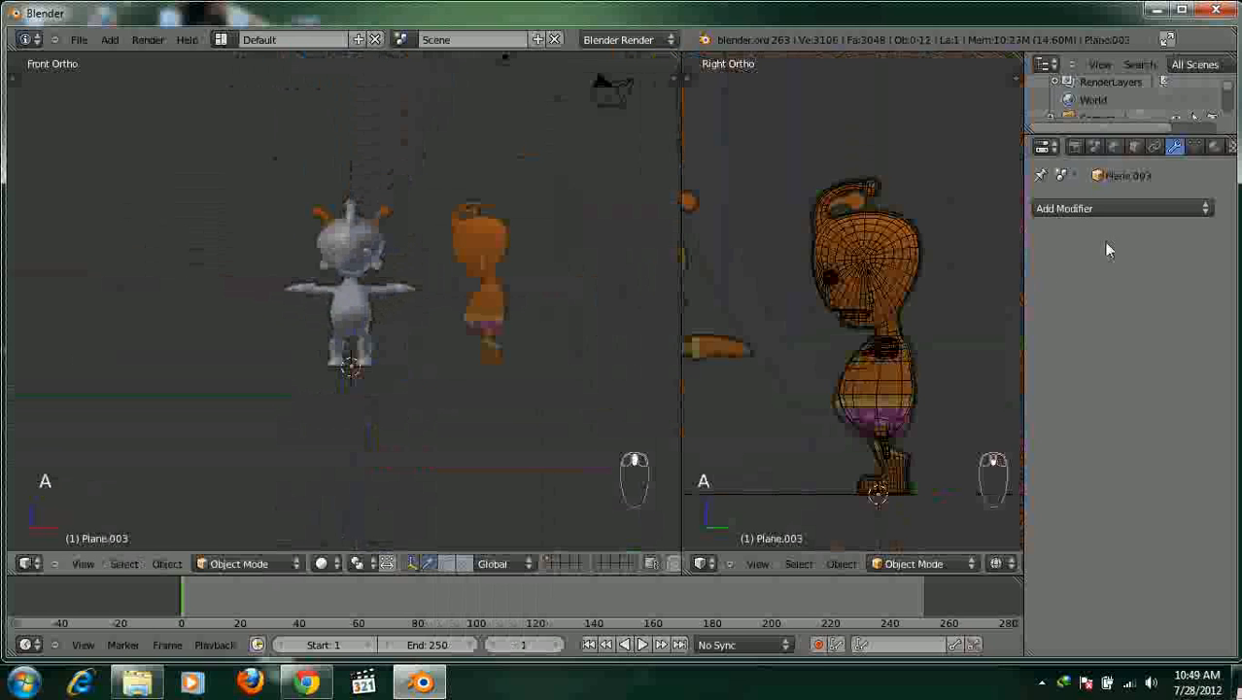
Set the world's horizon color to white and enable Blend Sky.
{"action": "left_click", "coordinate": [1115, 147]}
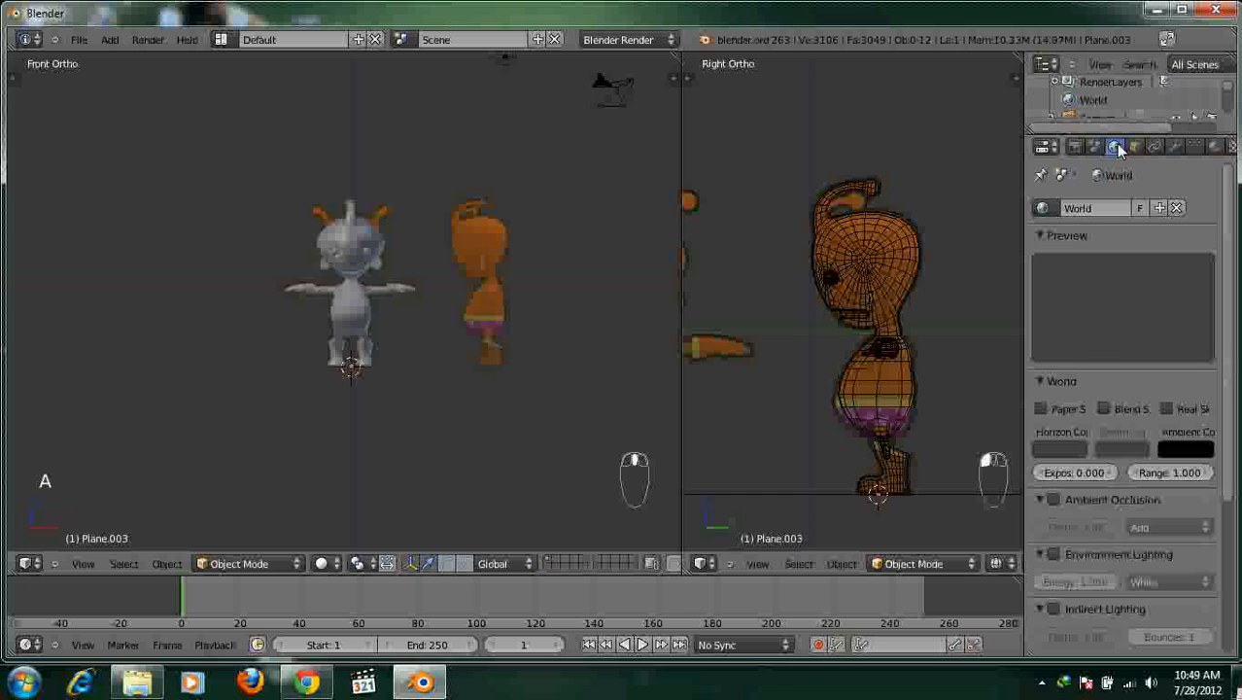
{"action": "left_click", "coordinate": [1065, 449]}
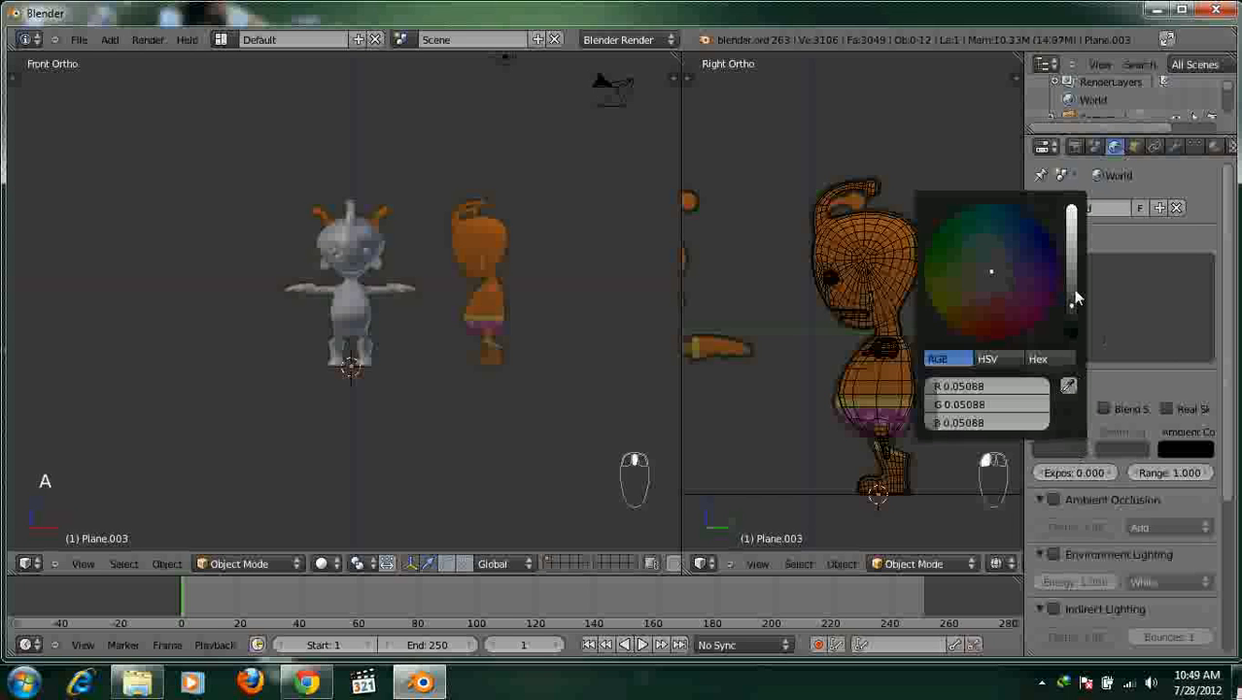
{"action": "left_click_drag", "start_coordinate": [1073, 301], "coordinate": [1072, 210]}
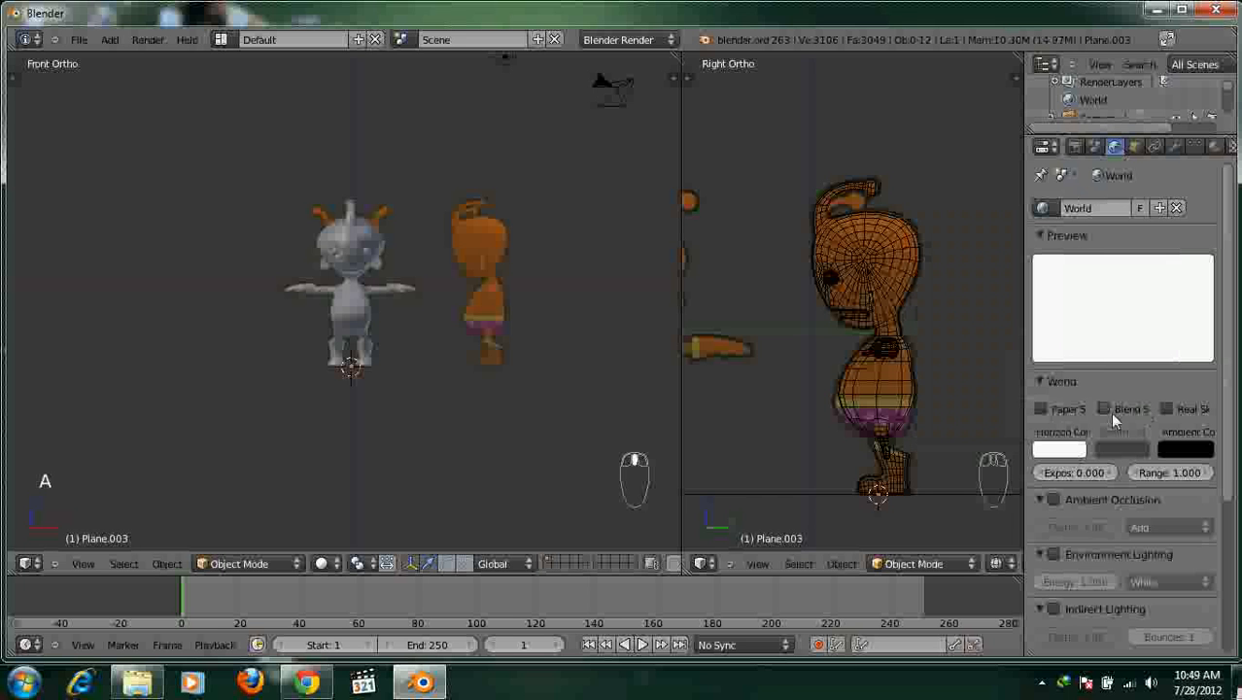
{"action": "left_click", "coordinate": [1110, 412]}
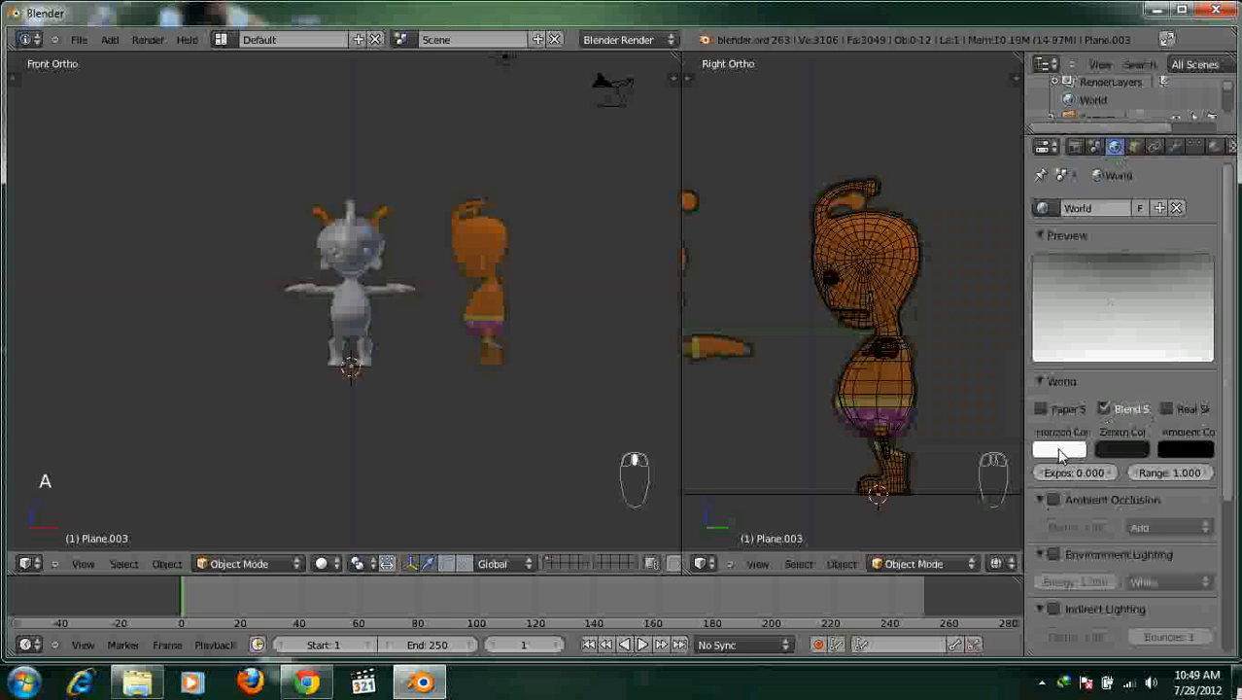
Enable Ambient Occlusion with a factor of 0.5 and Environment Lighting with an energy of 0.5.
{"action": "left_click_drag", "start_coordinate": [1023, 403], "coordinate": [994, 405]}
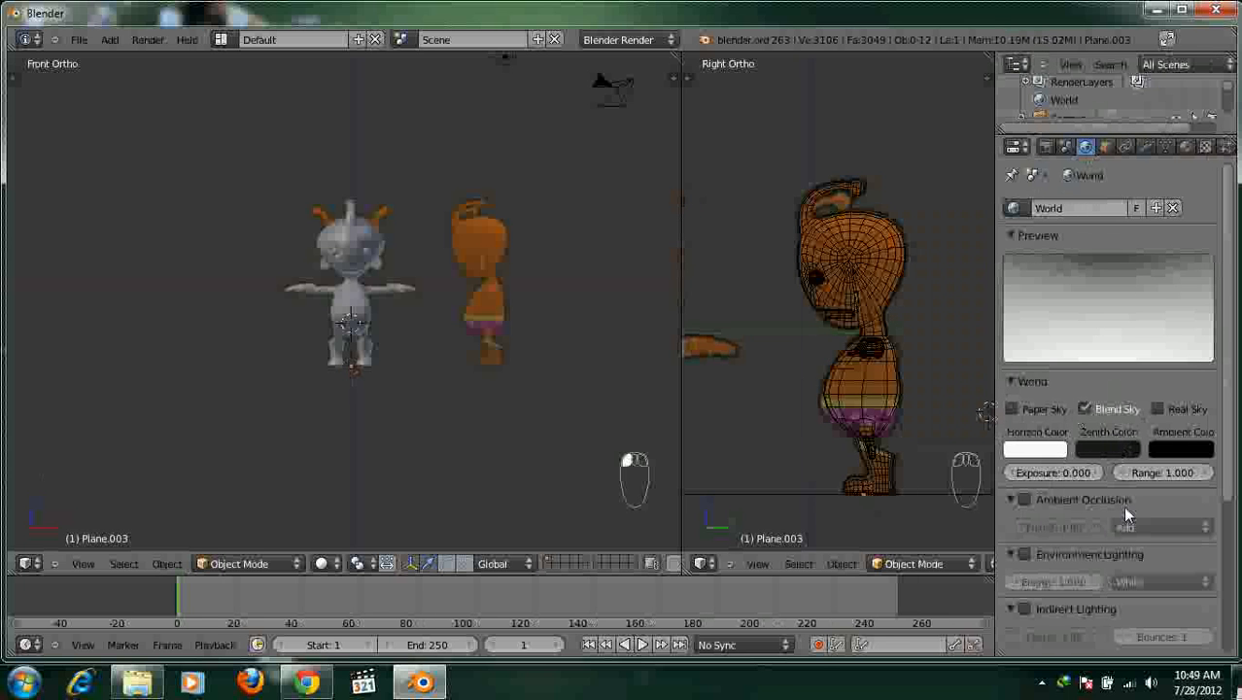
{"action": "left_click", "coordinate": [1025, 500]}
{"action": "left_click", "coordinate": [1049, 525]}
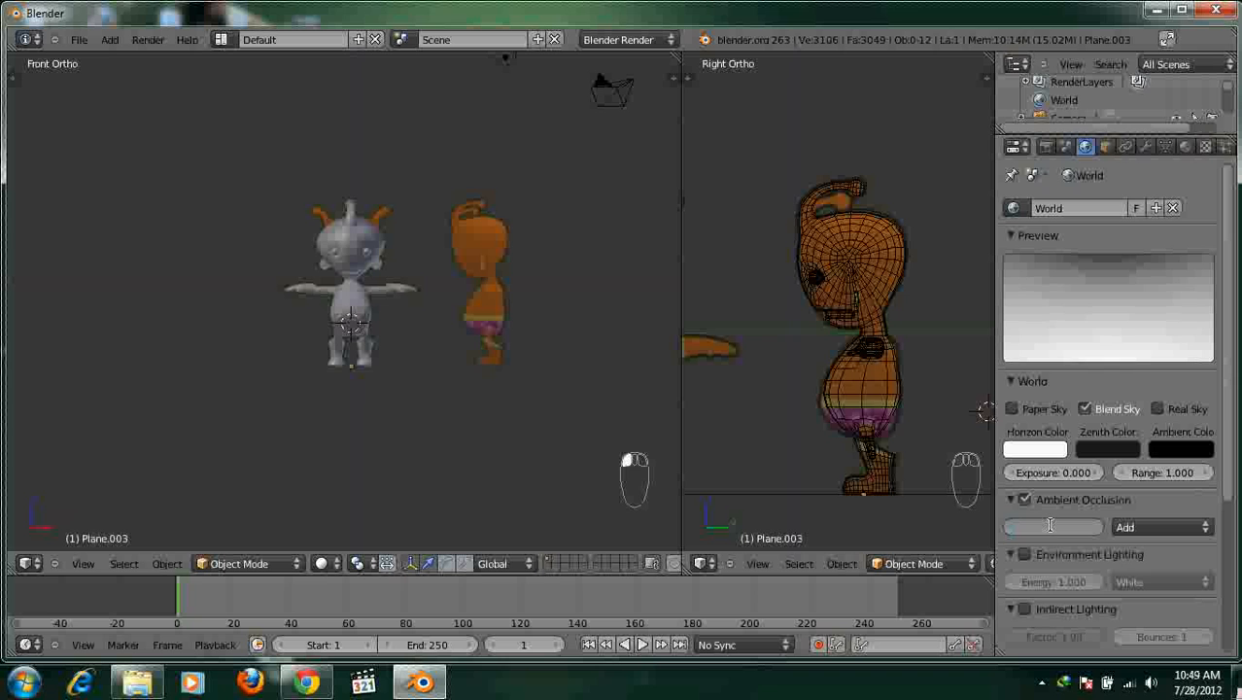
{"action": "type", "text": ".5"}
{"action": "key", "text": "Return"}
{"action": "left_click", "coordinate": [1024, 554]}
{"action": "left_click", "coordinate": [1067, 582]}
{"action": "key", "text": "BackSpace"}
{"action": "key", "text": "Return"}
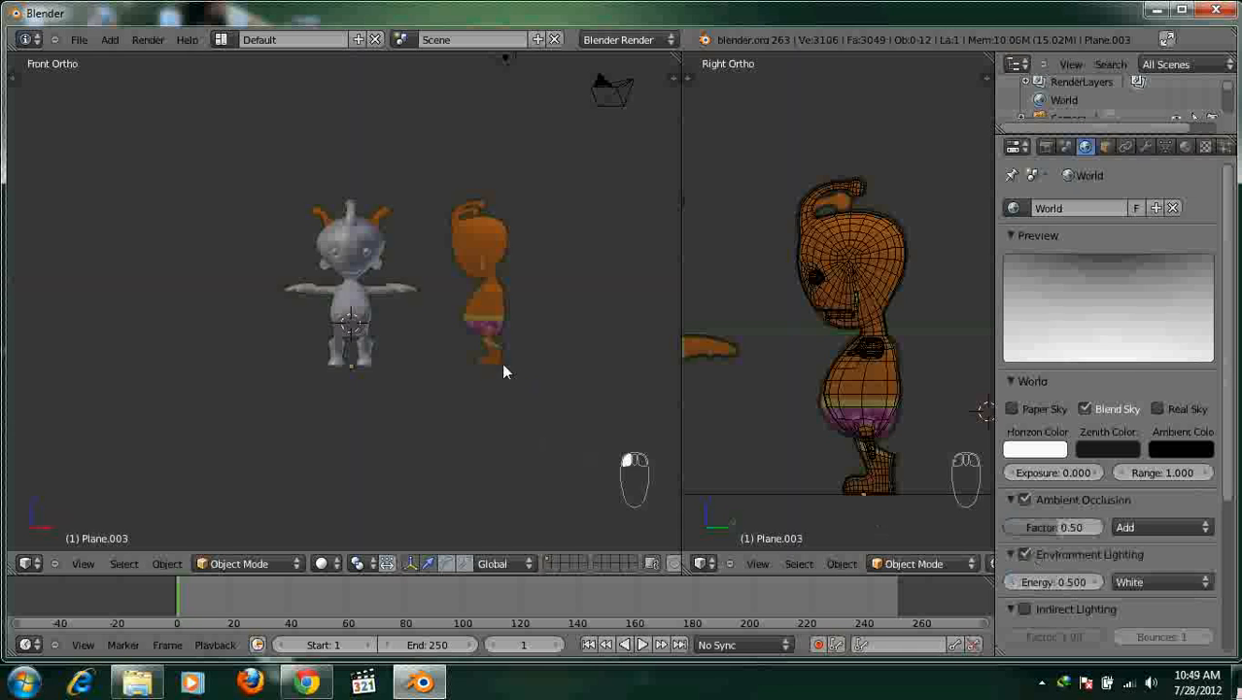
Select the floor plane and give it a new material.
{"action": "scroll", "coordinate": [498, 364], "scroll_direction": "down", "scroll_amount": 2}
{"action": "scroll", "coordinate": [499, 365], "scroll_direction": "up", "scroll_amount": 5}
{"action": "middle_click_drag", "start_coordinate": [498, 365], "coordinate": [485, 397]}
{"action": "right_click", "coordinate": [485, 396]}
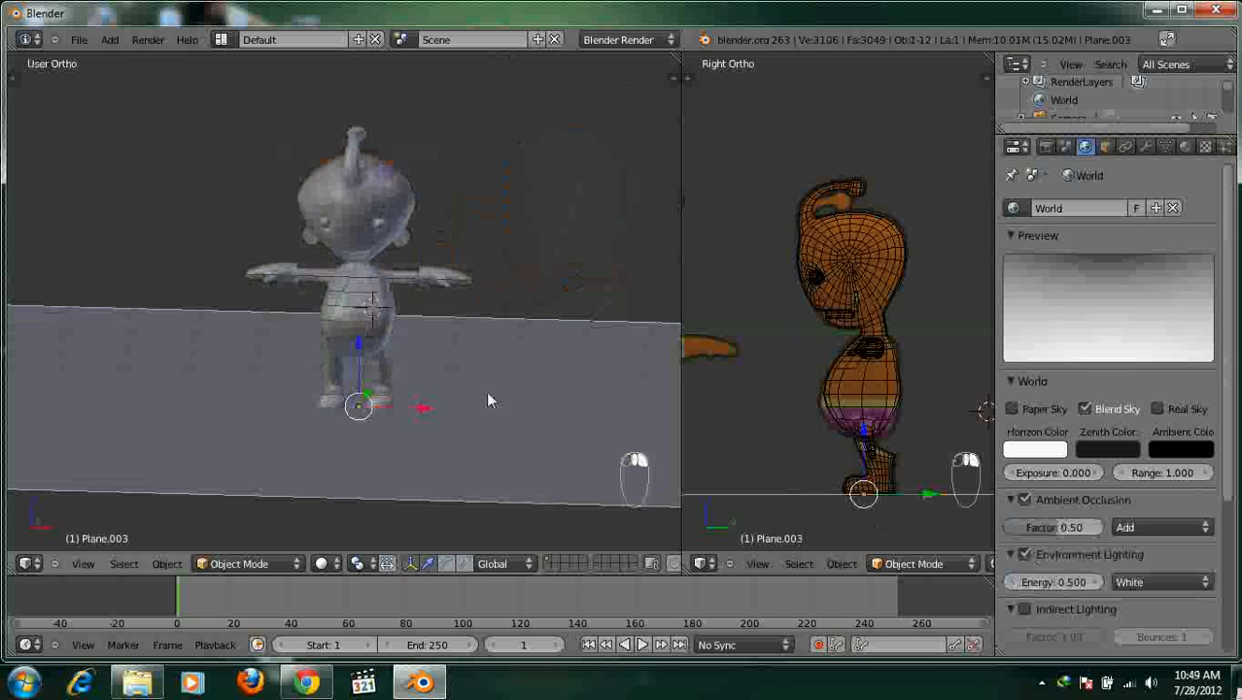
{"action": "left_click", "coordinate": [1187, 146]}
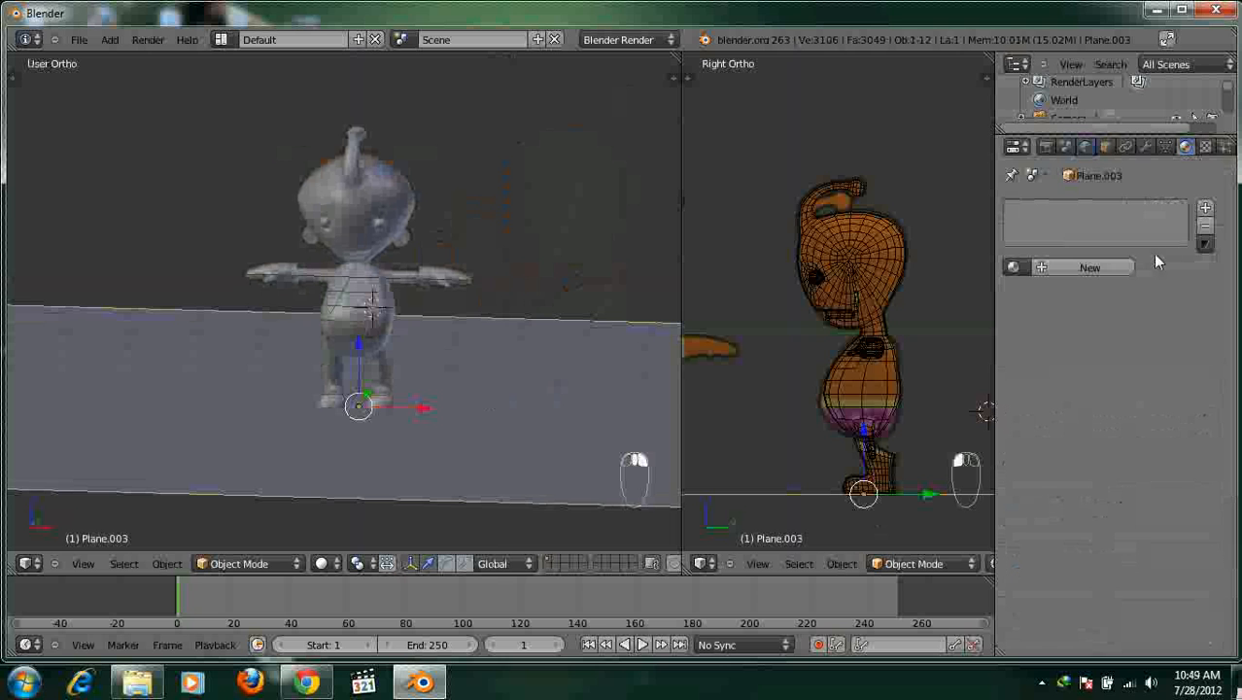
{"action": "left_click", "coordinate": [1091, 269]}
Enable Shadows Only in the shadow settings of the floor plane's material.
{"action": "scroll", "coordinate": [1125, 365], "scroll_direction": "down", "scroll_amount": 5}
{"action": "scroll", "coordinate": [1126, 365], "scroll_direction": "down", "scroll_amount": 8}
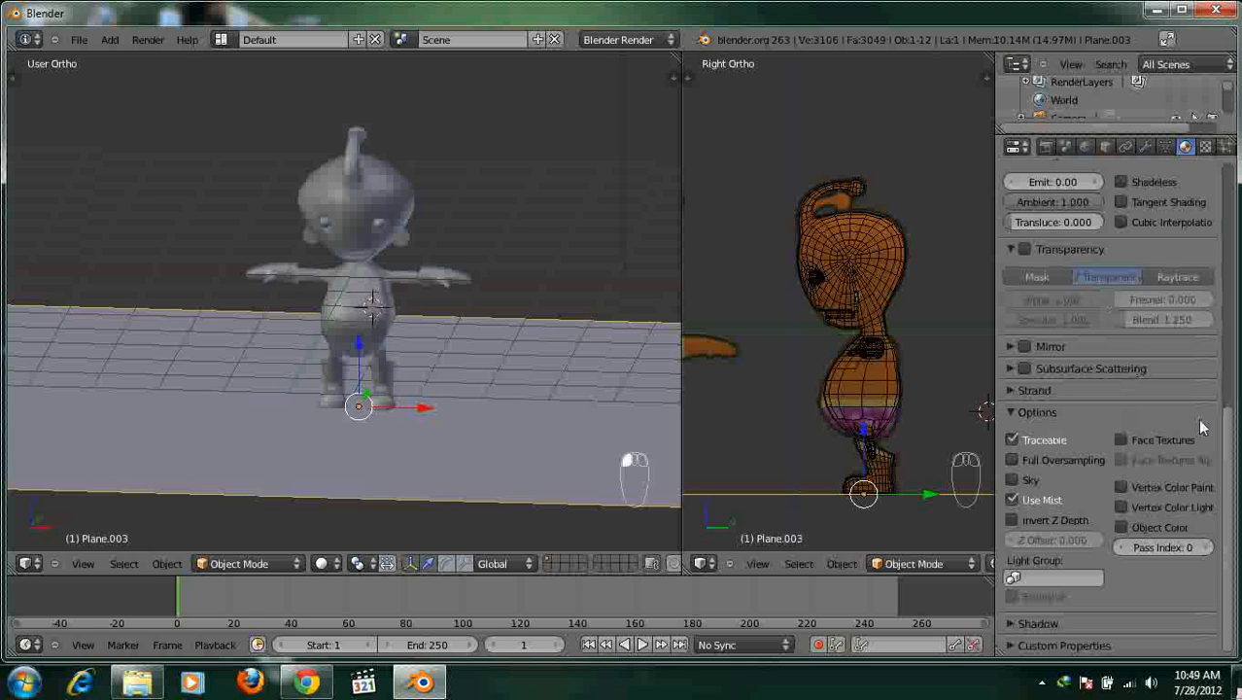
{"action": "left_click", "coordinate": [1025, 622]}
{"action": "scroll", "coordinate": [1085, 578], "scroll_direction": "down", "scroll_amount": 4}
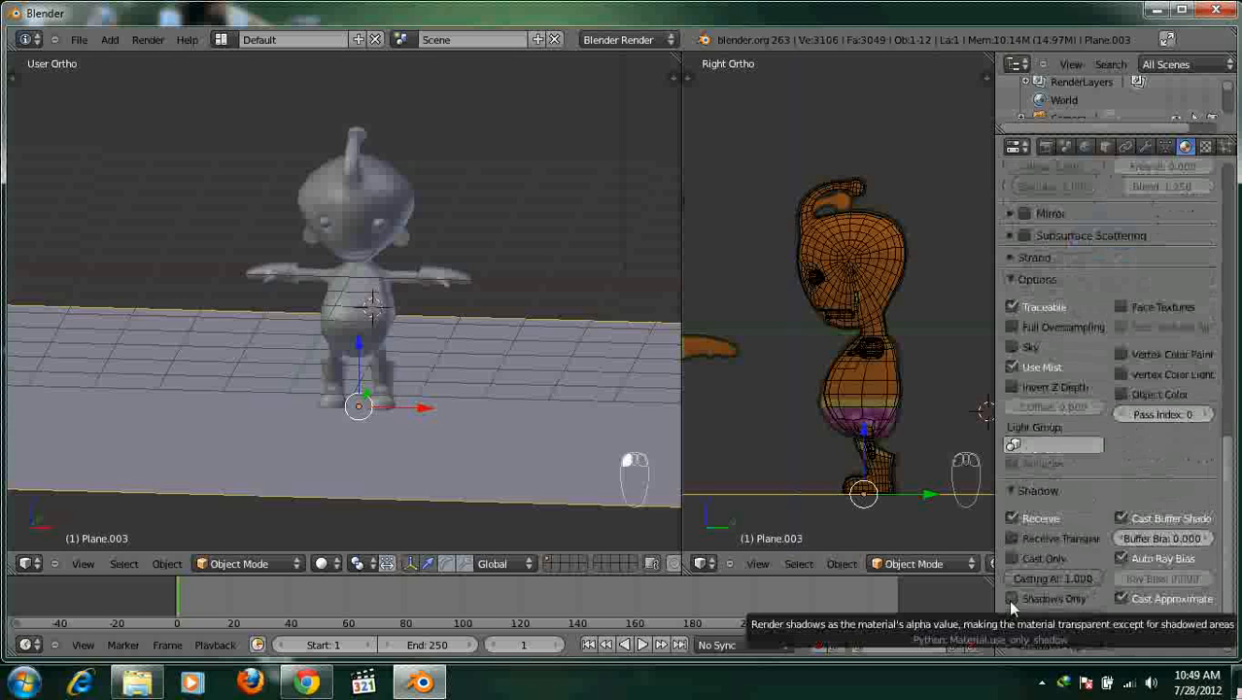
{"action": "left_click", "coordinate": [1010, 598]}
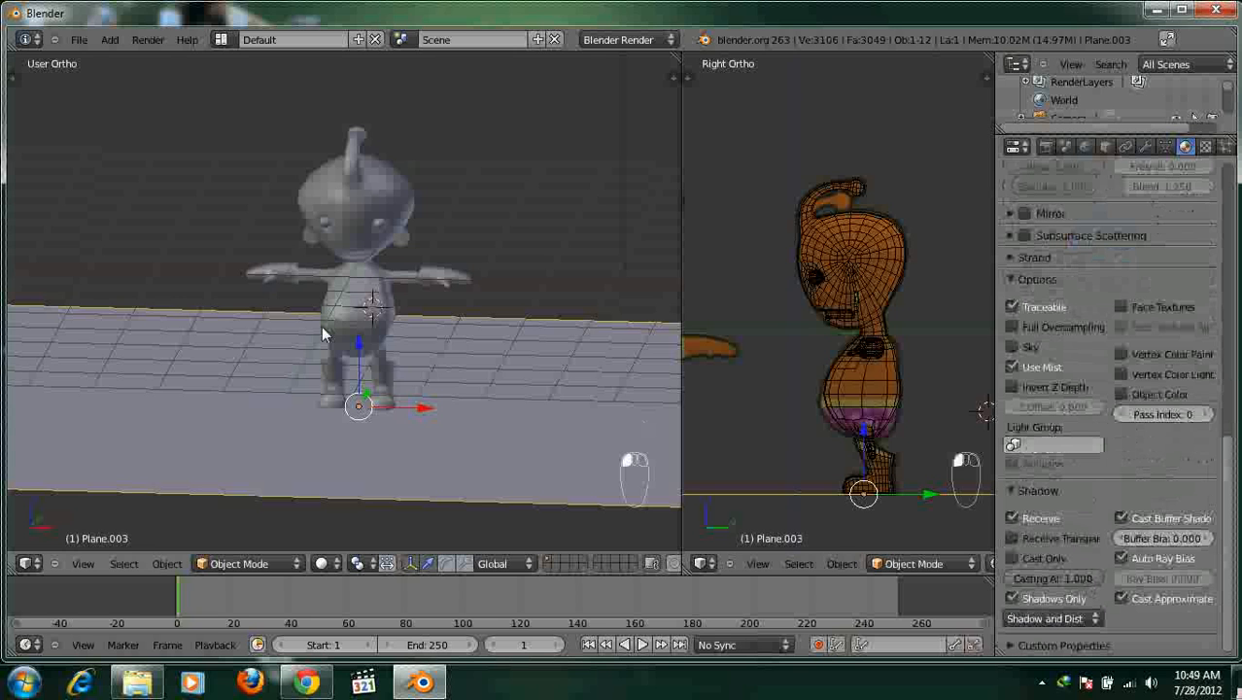
Render the current frame to preview the lit character, close the result, and return to the front view with nothing selected.
{"action": "key", "text": "F12"}
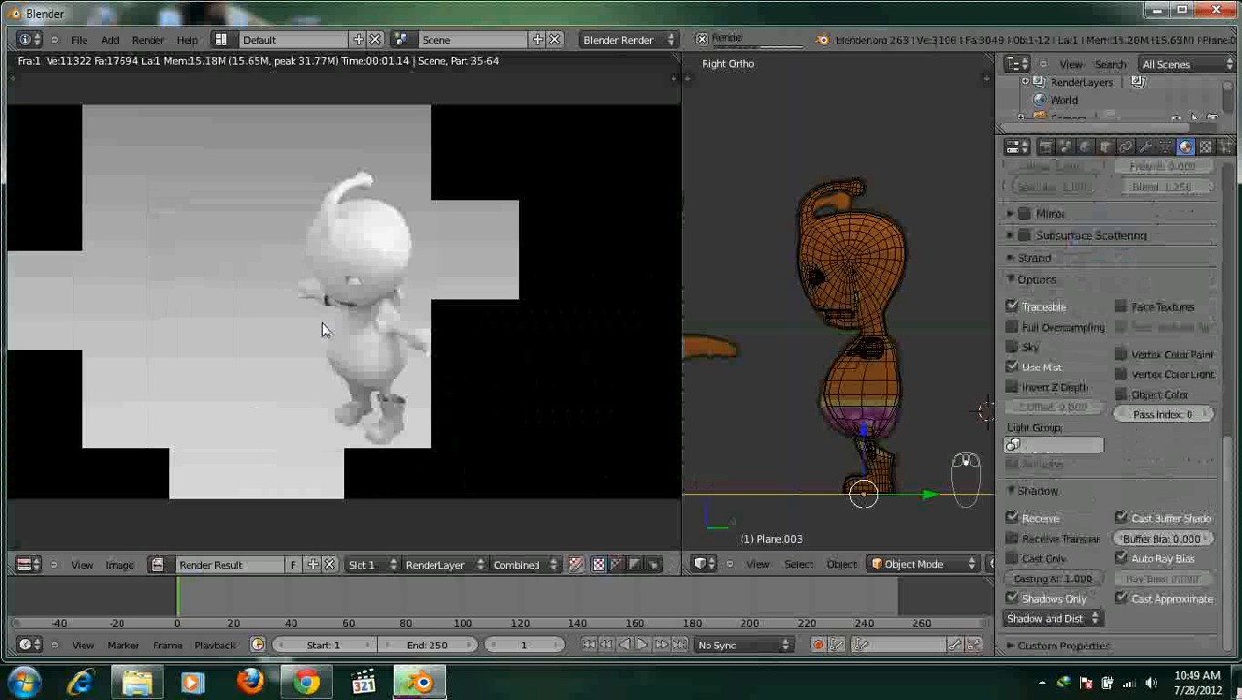
{"action": "scroll", "coordinate": [322, 322], "scroll_direction": "up", "scroll_amount": 1}
{"action": "scroll", "coordinate": [322, 322], "scroll_direction": "down", "scroll_amount": 2}
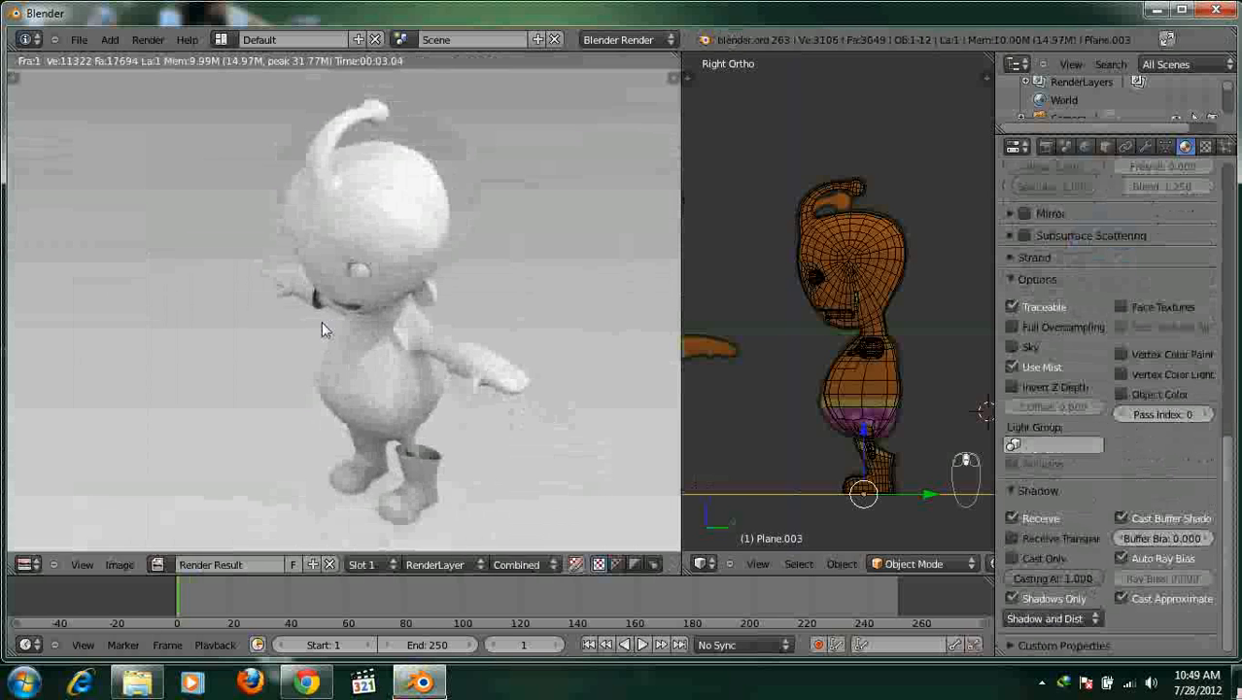
{"action": "key", "text": "Escape"}
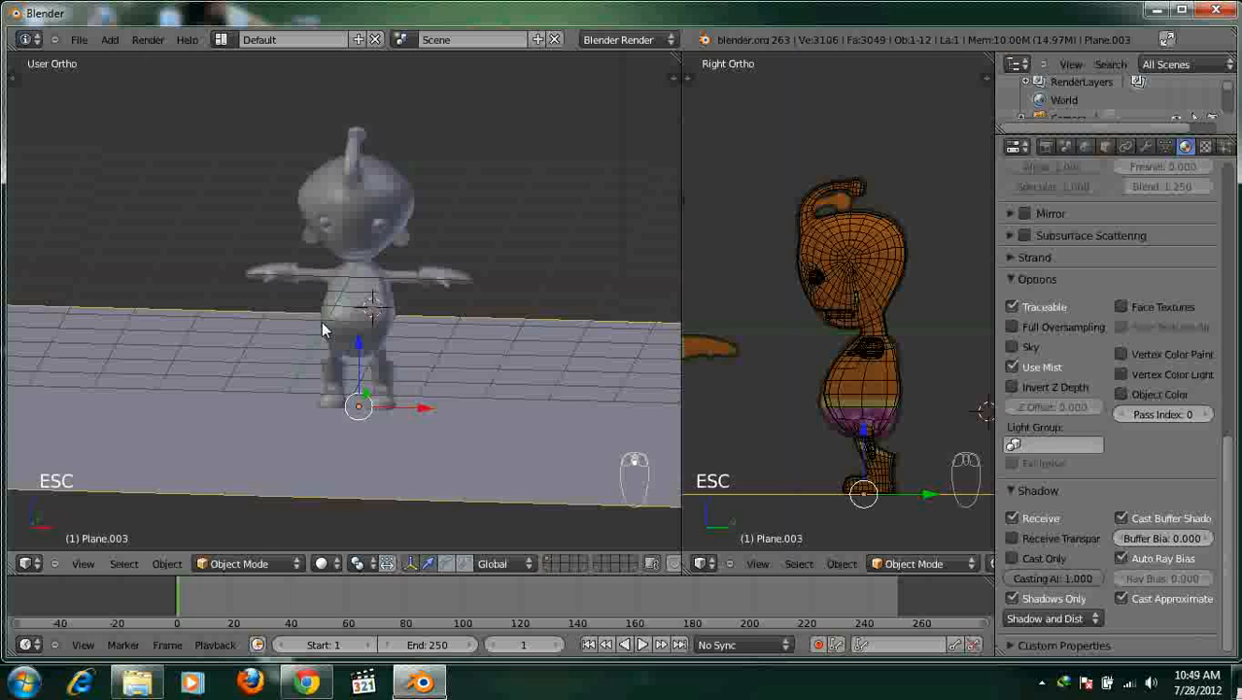
{"action": "key", "text": "a"}
{"action": "key", "text": "KP_1"}
{"action": "scroll", "coordinate": [406, 306], "scroll_direction": "up", "scroll_amount": 3}
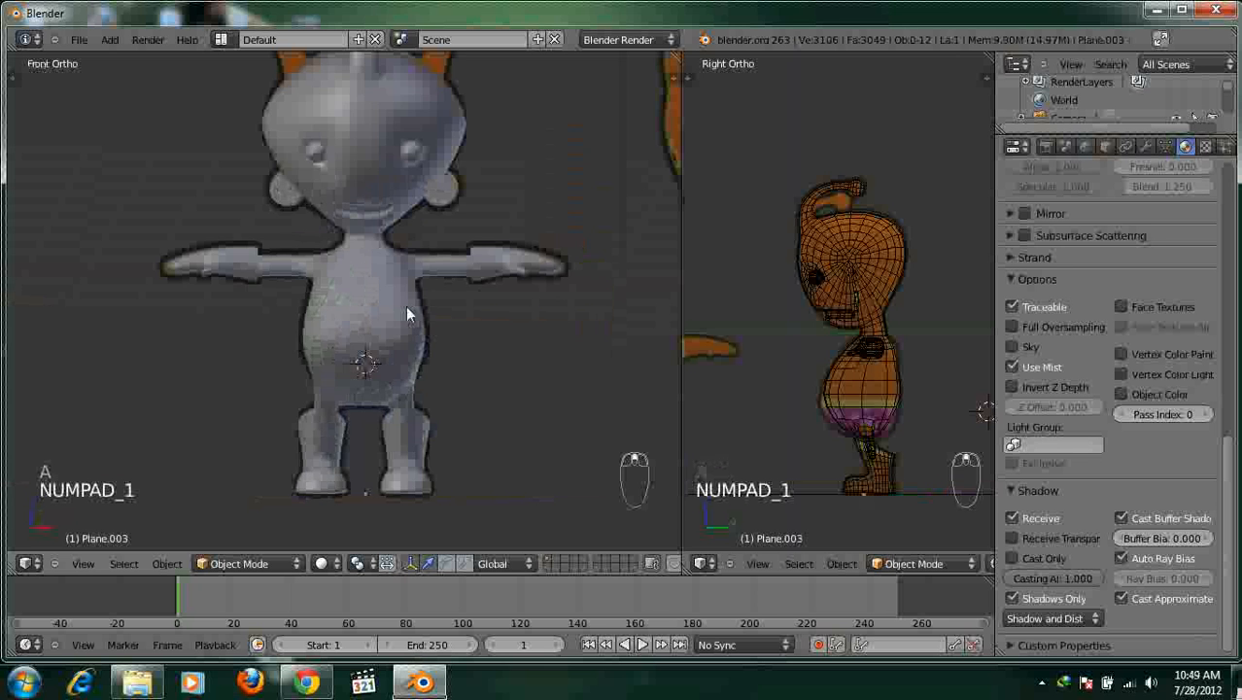
Add a Solidify modifier to the glove-shaped hand beside the body, below its Subdivision Surface modifier.
{"action": "scroll", "coordinate": [356, 292], "scroll_direction": "up", "scroll_amount": 4}
{"action": "middle_click_drag", "start_coordinate": [404, 295], "coordinate": [444, 297]}
{"action": "scroll", "coordinate": [442, 298], "scroll_direction": "up", "scroll_amount": 3}
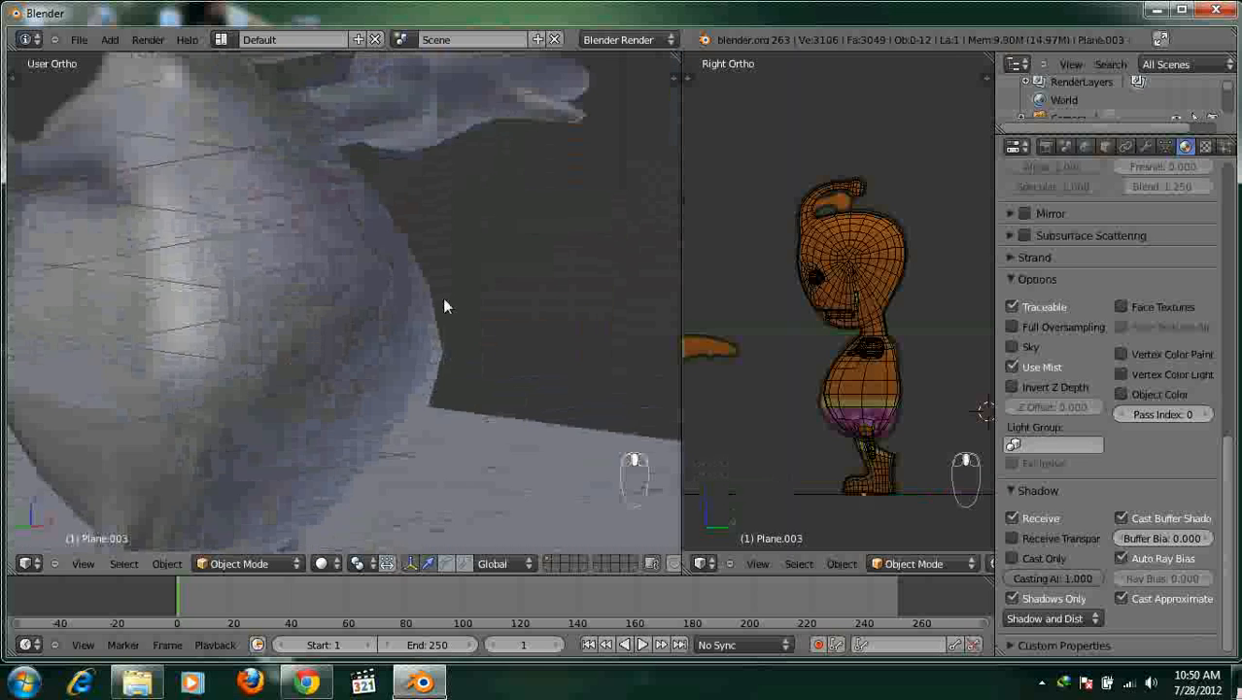
{"action": "scroll", "coordinate": [443, 297], "scroll_direction": "down", "scroll_amount": 3}
{"action": "right_click", "coordinate": [472, 236]}
{"action": "scroll", "coordinate": [408, 242], "scroll_direction": "up", "scroll_amount": 1}
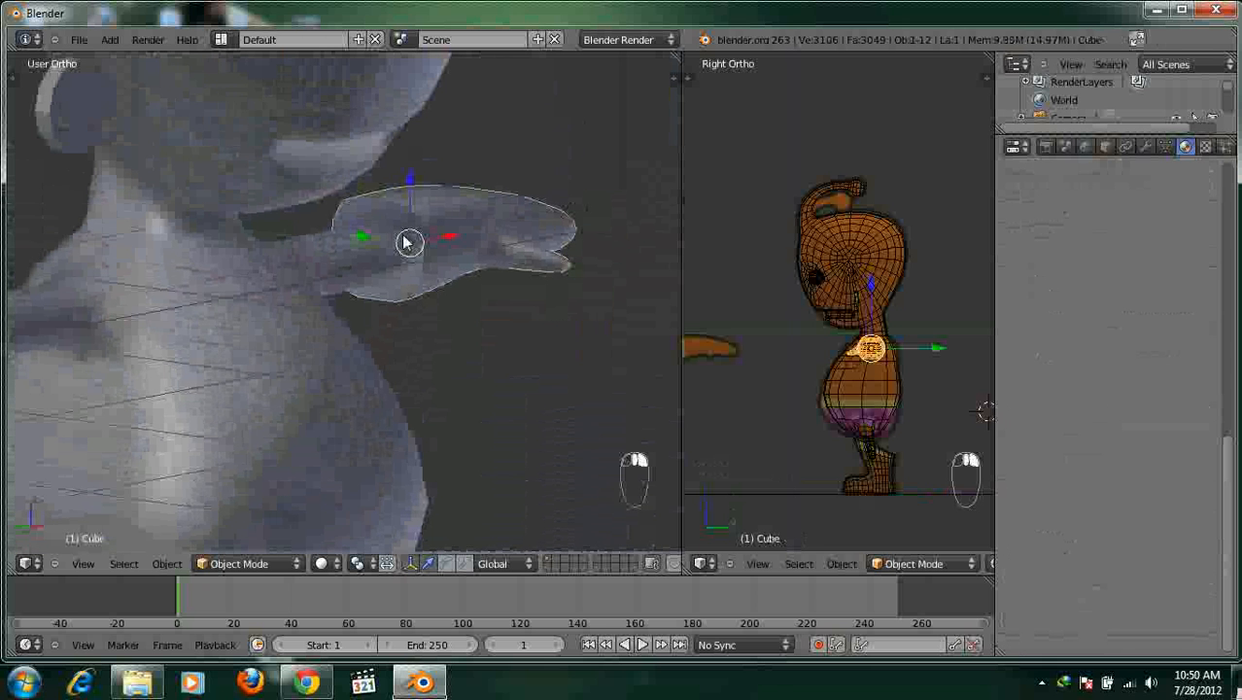
{"action": "left_click", "coordinate": [1145, 146]}
{"action": "left_click", "coordinate": [1012, 239]}
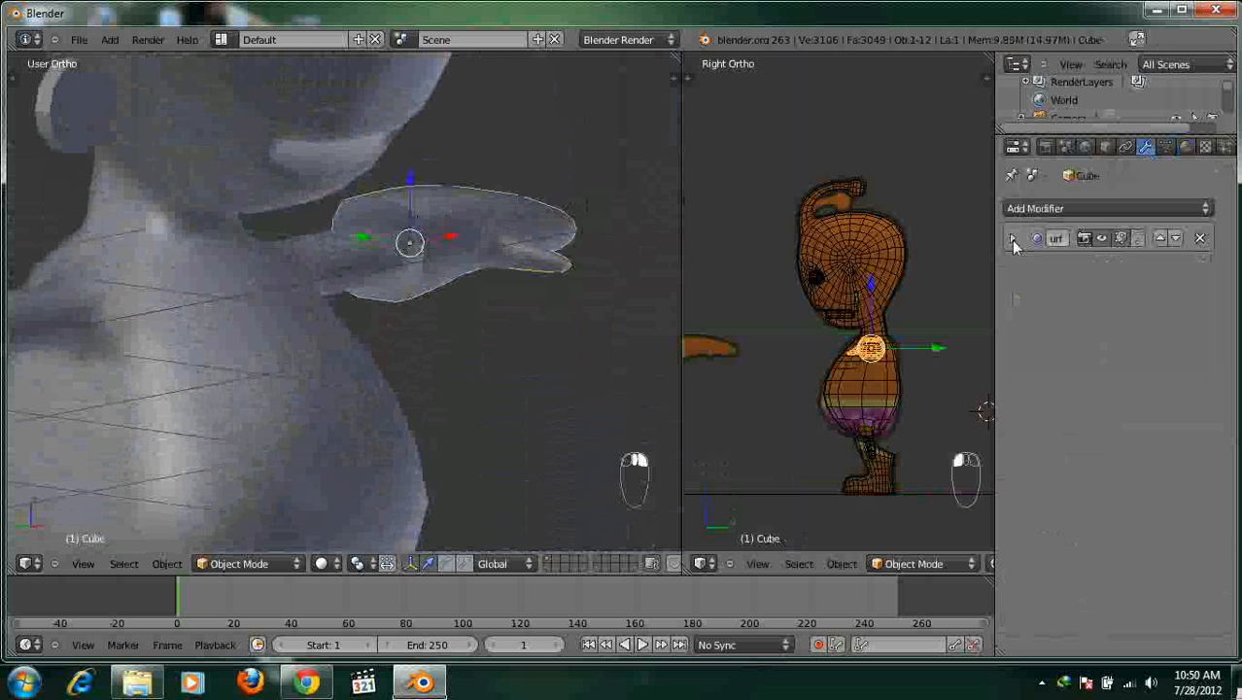
{"action": "left_click", "coordinate": [1041, 210]}
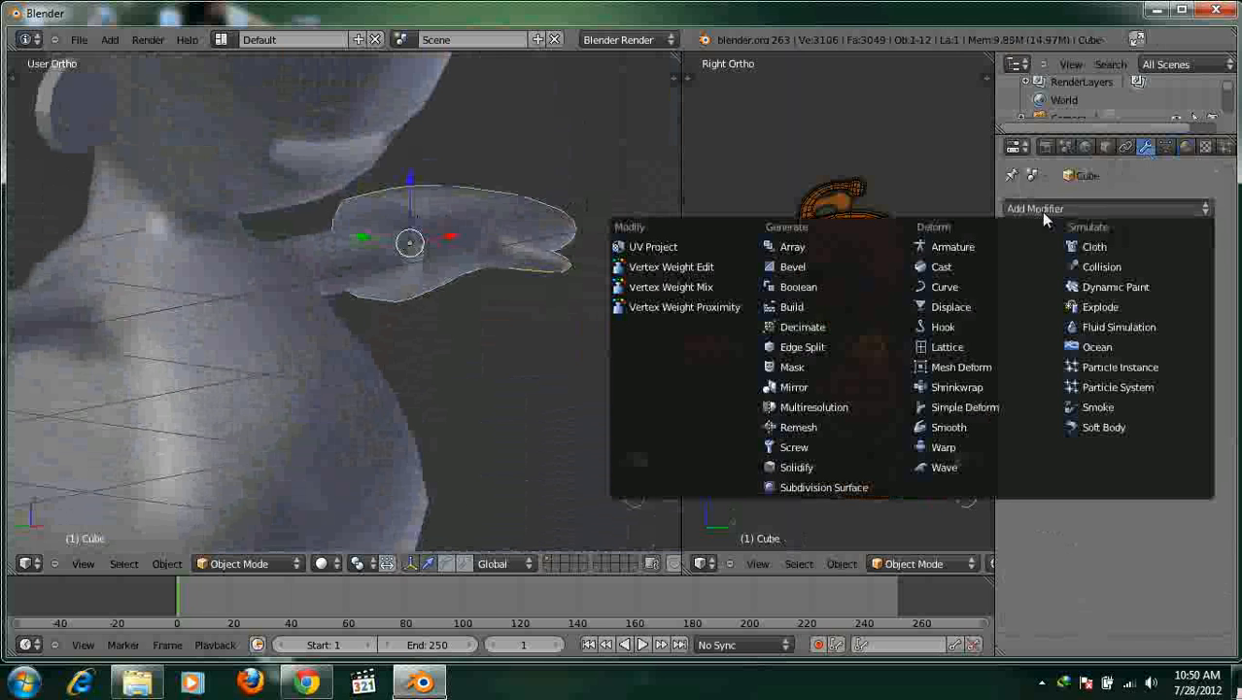
{"action": "left_click", "coordinate": [834, 468]}
{"action": "scroll", "coordinate": [472, 228], "scroll_direction": "up", "scroll_amount": 4}
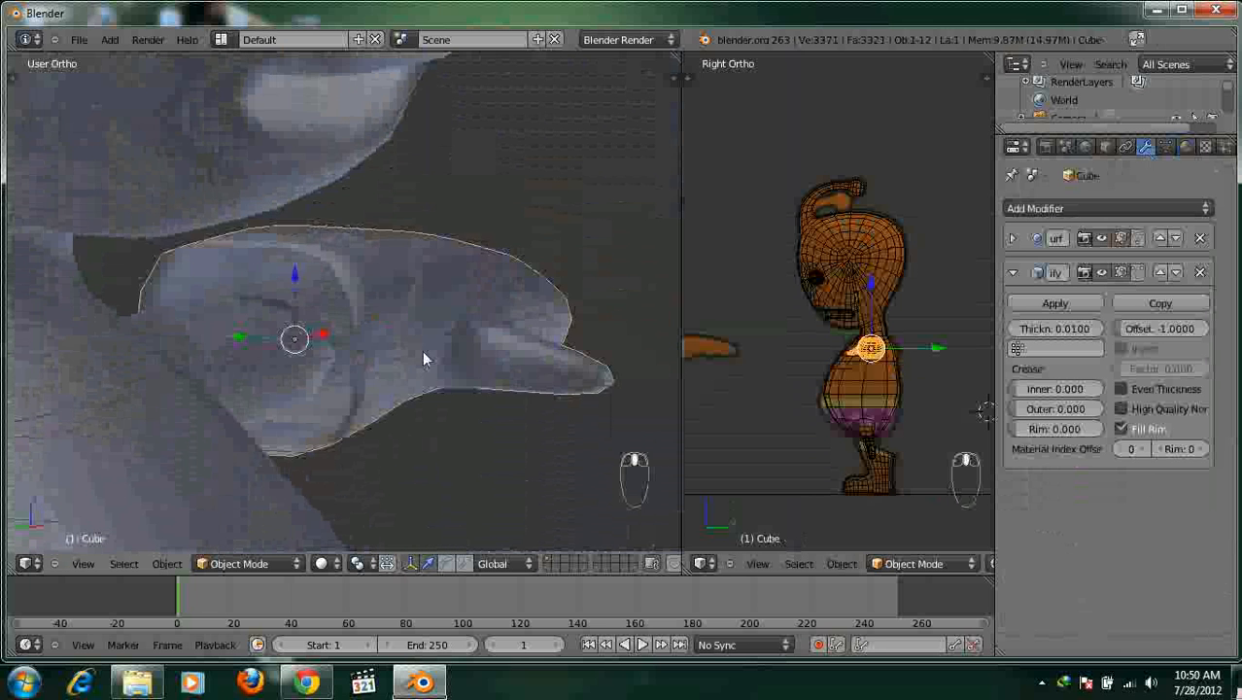
Set the Solidify thickness of the selected hand to 0.3.
{"action": "middle_click_drag", "start_coordinate": [422, 350], "coordinate": [424, 257]}
{"action": "left_click_drag", "start_coordinate": [1066, 338], "coordinate": [1157, 367]}
{"action": "left_click", "coordinate": [1054, 328]}
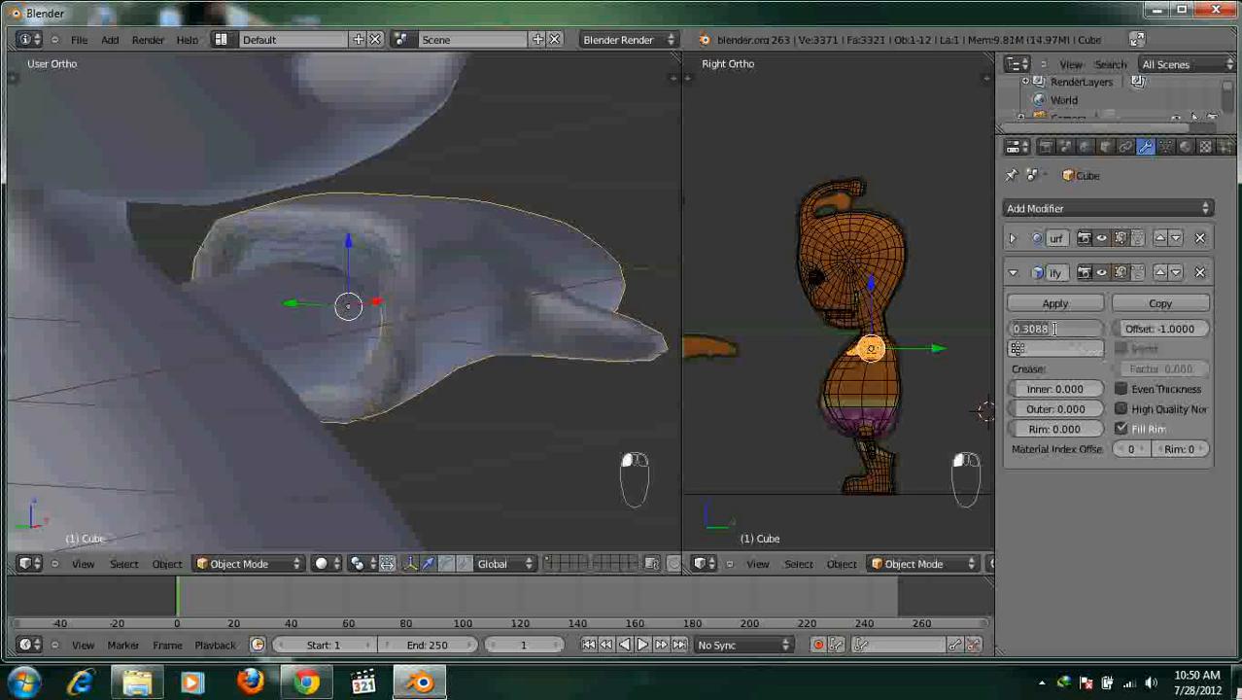
{"action": "key", "text": "BackSpace"}
{"action": "type", "text": "0.3"}
{"action": "key", "text": "Return"}
Add a Solidify modifier with a thickness of 0.3 to the opposite hand.
{"action": "scroll", "coordinate": [605, 310], "scroll_direction": "down", "scroll_amount": 4}
{"action": "middle_click_drag", "start_coordinate": [678, 312], "coordinate": [337, 241]}
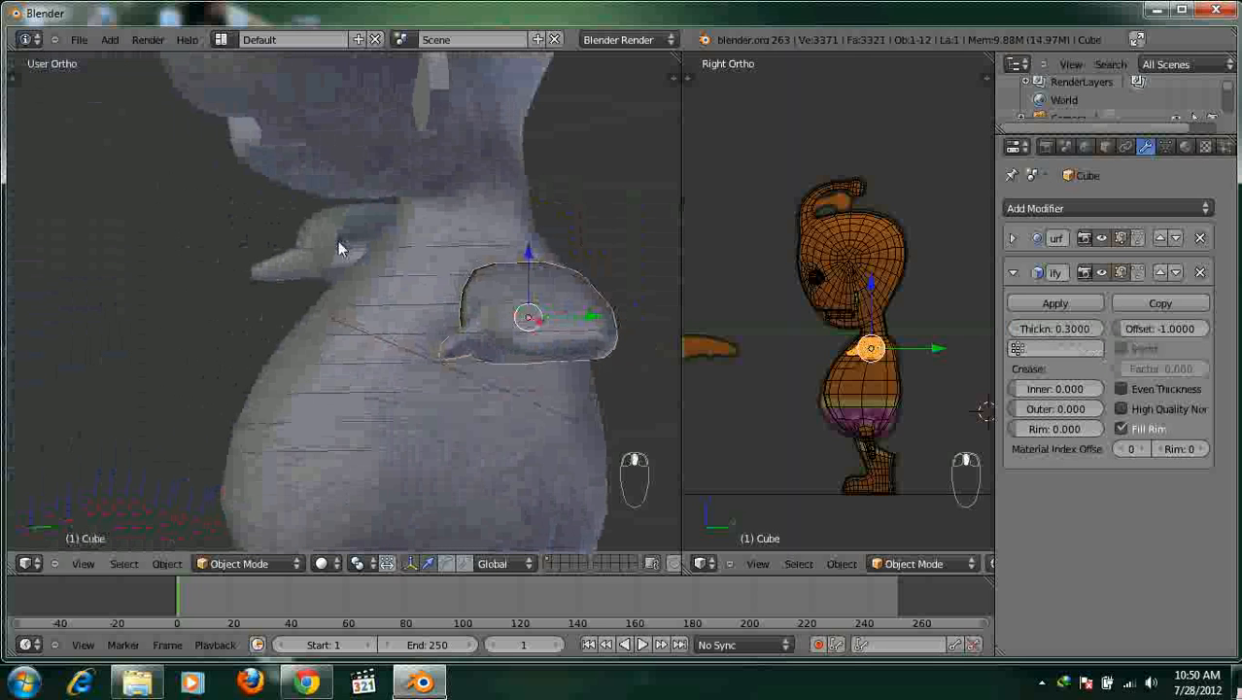
{"action": "right_click", "coordinate": [337, 241]}
{"action": "left_click", "coordinate": [1199, 237]}
{"action": "left_click", "coordinate": [1065, 208]}
{"action": "left_click", "coordinate": [841, 466]}
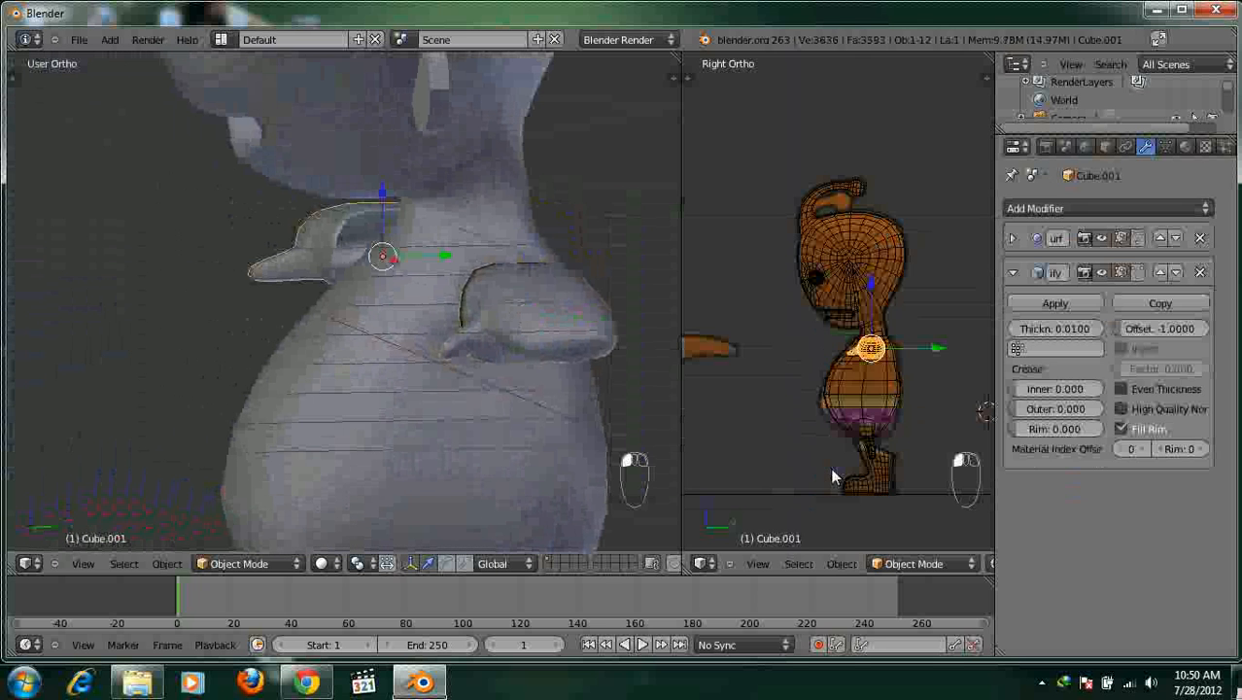
{"action": "left_click", "coordinate": [1056, 327]}
{"action": "type", "text": "0.3"}
{"action": "key", "text": "Return"}
Add a Solidify modifier with a thickness of 0.3 to one boot, after its Mirror and Subdivision Surface modifiers.
{"action": "middle_click_drag", "start_coordinate": [569, 336], "coordinate": [403, 331]}
{"action": "scroll", "coordinate": [404, 332], "scroll_direction": "down", "scroll_amount": 3}
{"action": "middle_click_drag", "start_coordinate": [400, 403], "coordinate": [540, 285], "text": "shift"}
{"action": "right_click", "coordinate": [458, 384]}
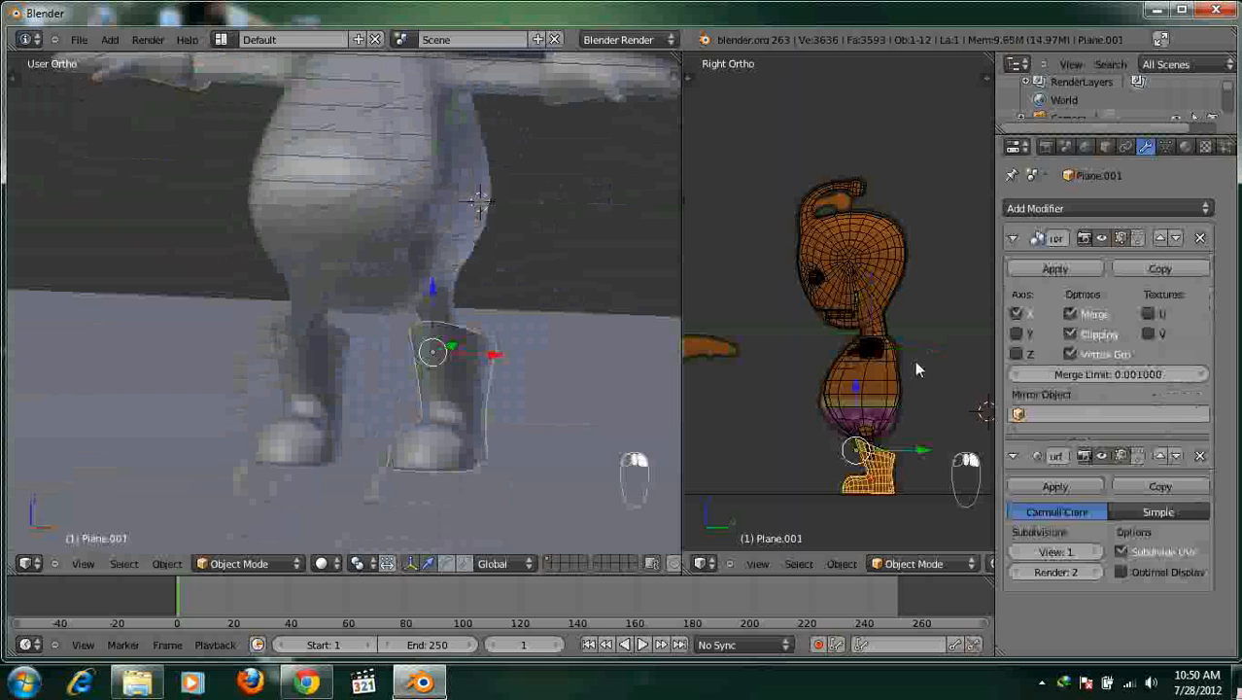
{"action": "left_click", "coordinate": [1012, 238]}
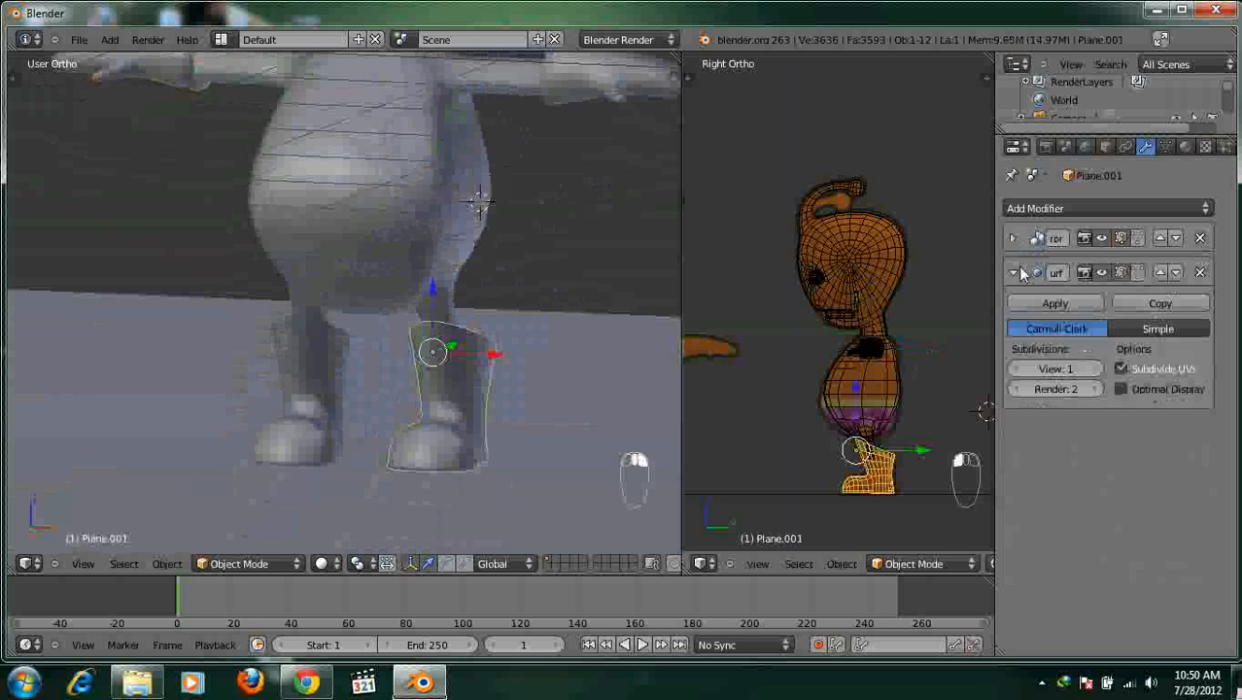
{"action": "left_click", "coordinate": [1014, 272]}
{"action": "left_click", "coordinate": [1050, 208]}
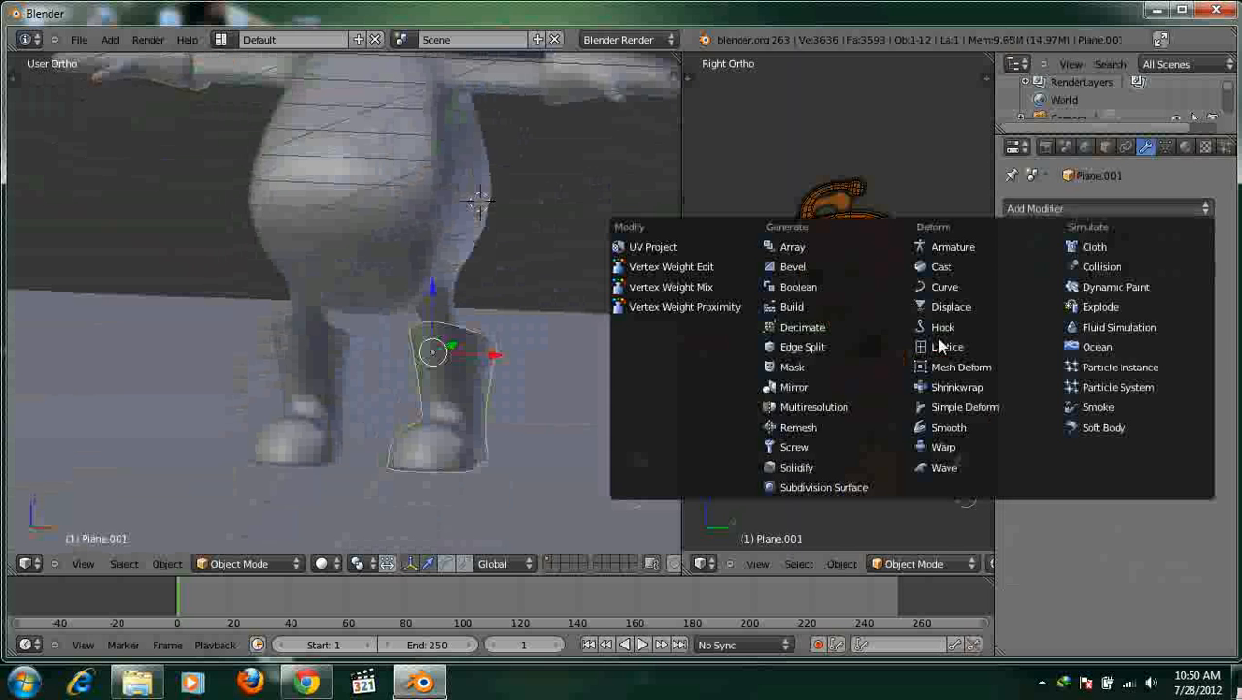
{"action": "left_click", "coordinate": [859, 476]}
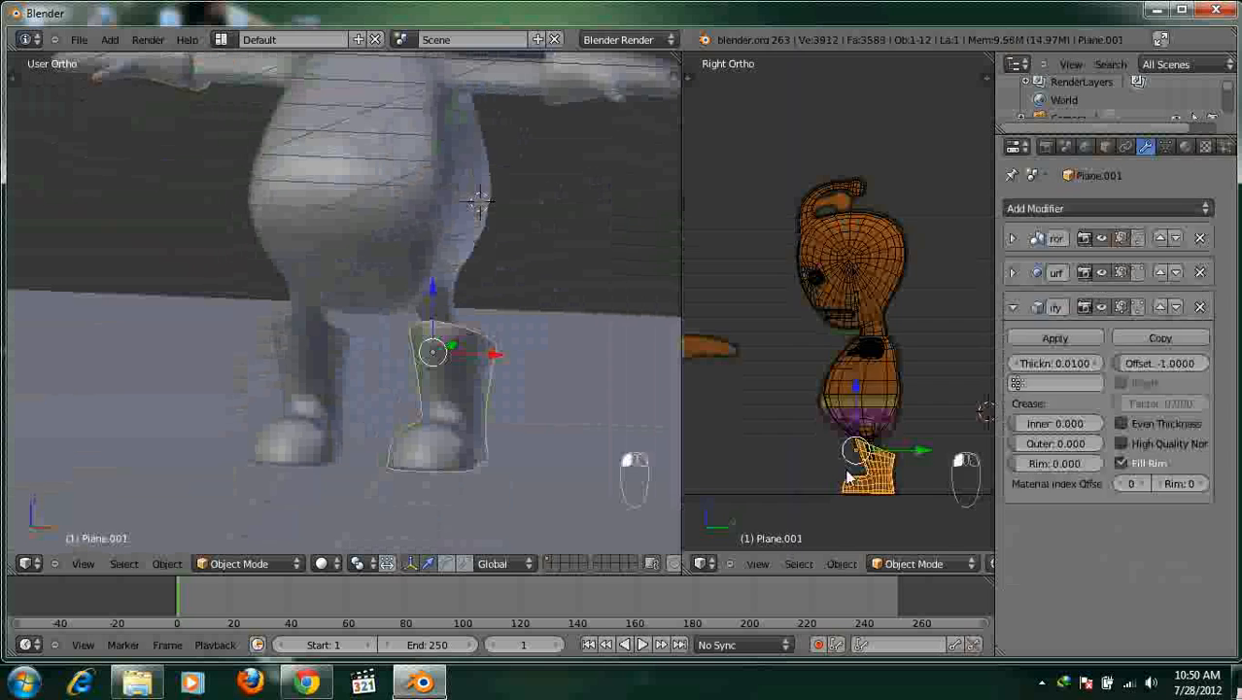
{"action": "left_click", "coordinate": [1062, 362]}
{"action": "type", "text": "0.3"}
{"action": "key", "text": "Return"}
Add a Solidify modifier with a thickness of 0.3 to the other boot, after its Mirror and Subdivision Surface modifiers.
{"action": "middle_click_drag", "start_coordinate": [478, 375], "coordinate": [530, 370]}
{"action": "right_click", "coordinate": [530, 370]}
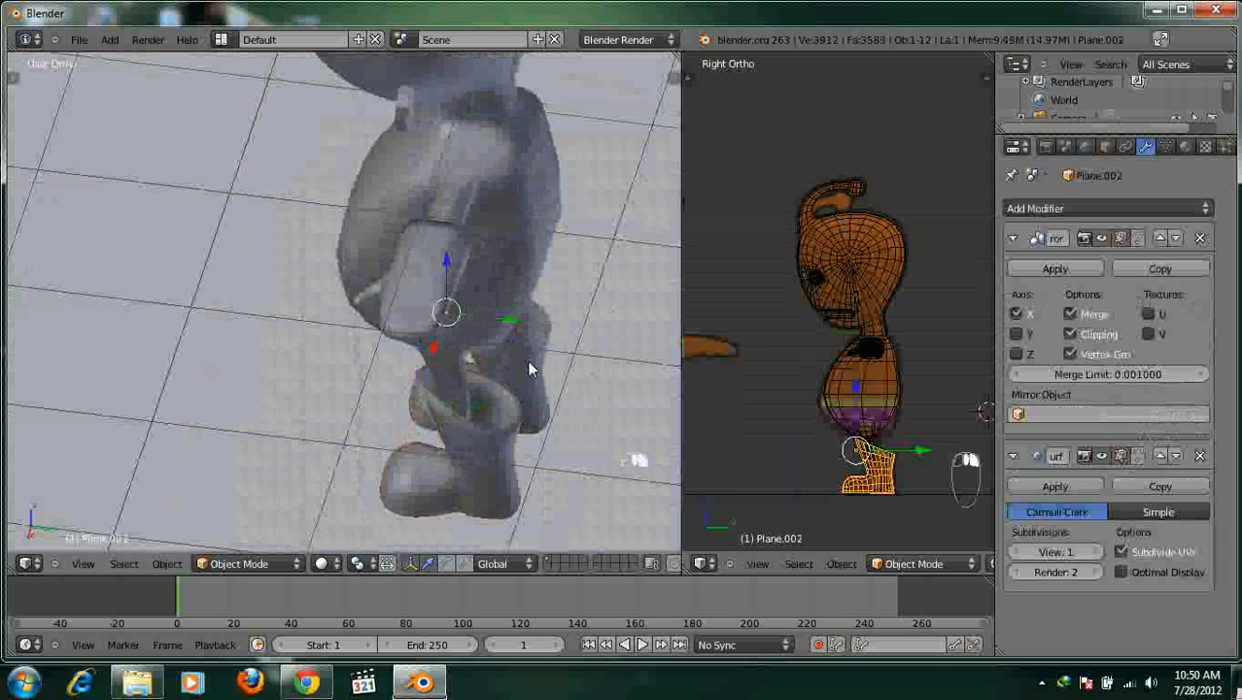
{"action": "left_click", "coordinate": [1012, 238]}
{"action": "left_click", "coordinate": [1013, 273]}
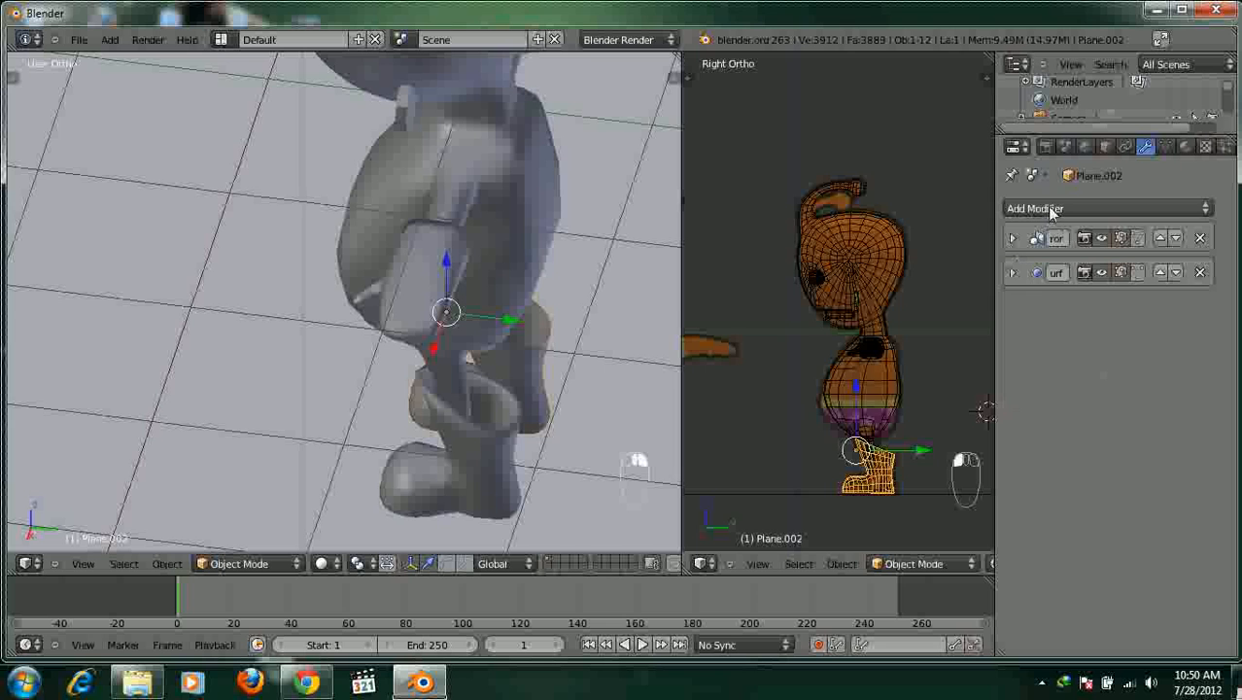
{"action": "left_click", "coordinate": [1048, 209]}
{"action": "left_click", "coordinate": [855, 469]}
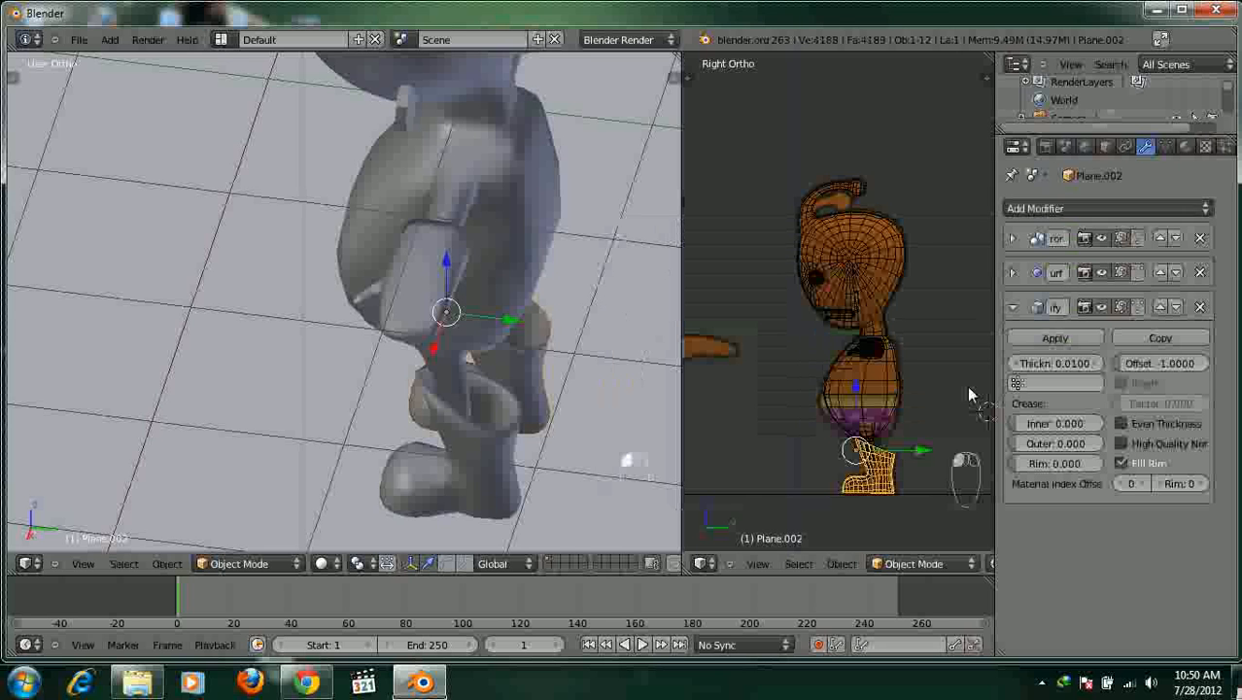
{"action": "left_click", "coordinate": [1061, 364]}
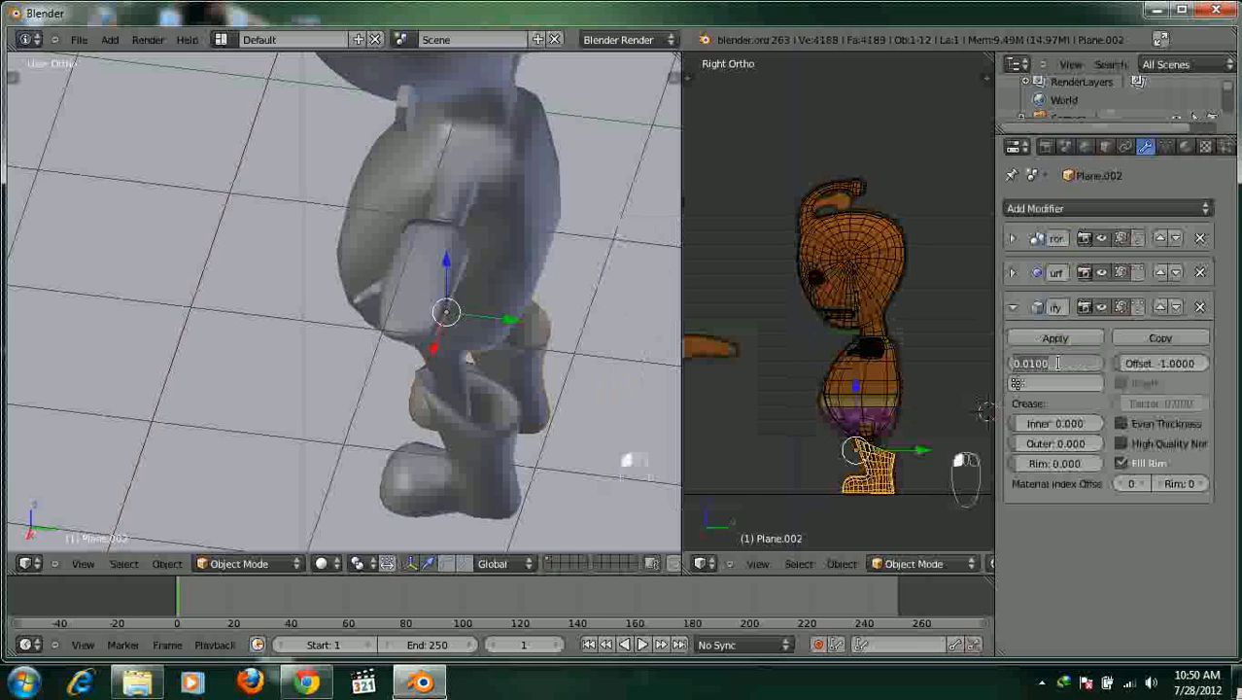
{"action": "type", "text": "0.3"}
{"action": "key", "text": "Return"}
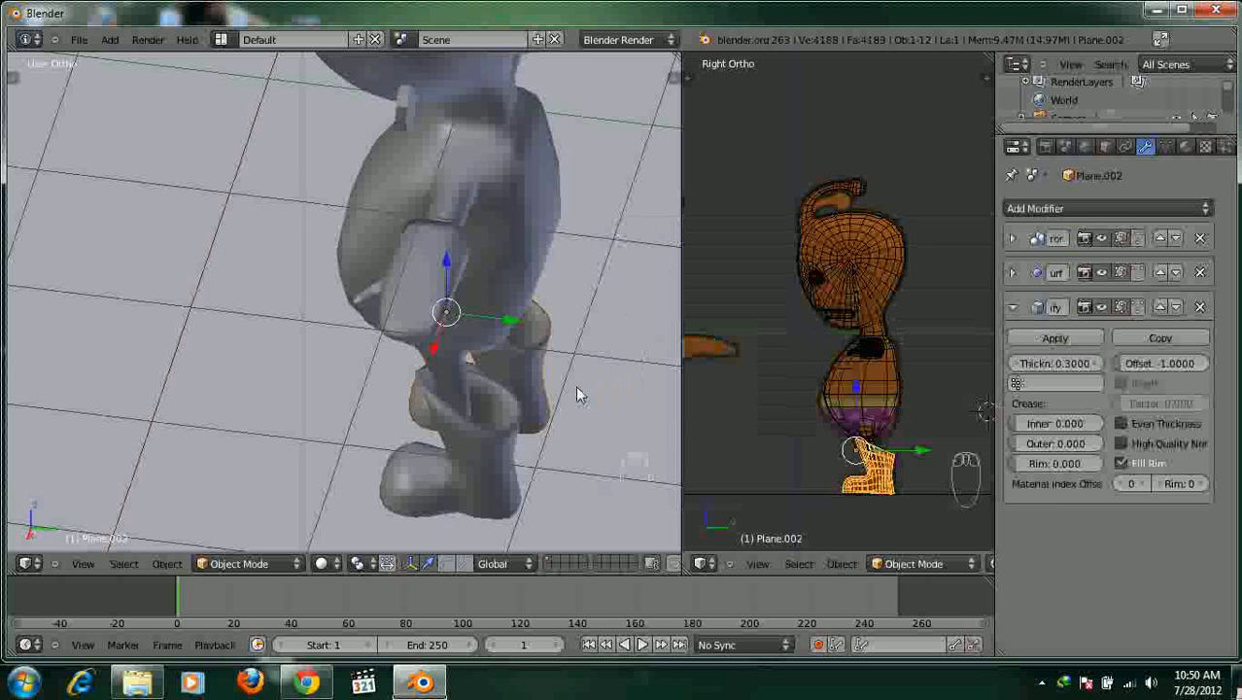
Deselect everything and examine the whole character from the front.
{"action": "scroll", "coordinate": [577, 394], "scroll_direction": "down", "scroll_amount": 1}
{"action": "scroll", "coordinate": [577, 394], "scroll_direction": "down", "scroll_amount": 2}
{"action": "key", "text": "a"}
{"action": "middle_click_drag", "start_coordinate": [577, 397], "coordinate": [598, 383]}
{"action": "scroll", "coordinate": [600, 383], "scroll_direction": "up", "scroll_amount": 2}
{"action": "key", "text": "KP_1"}
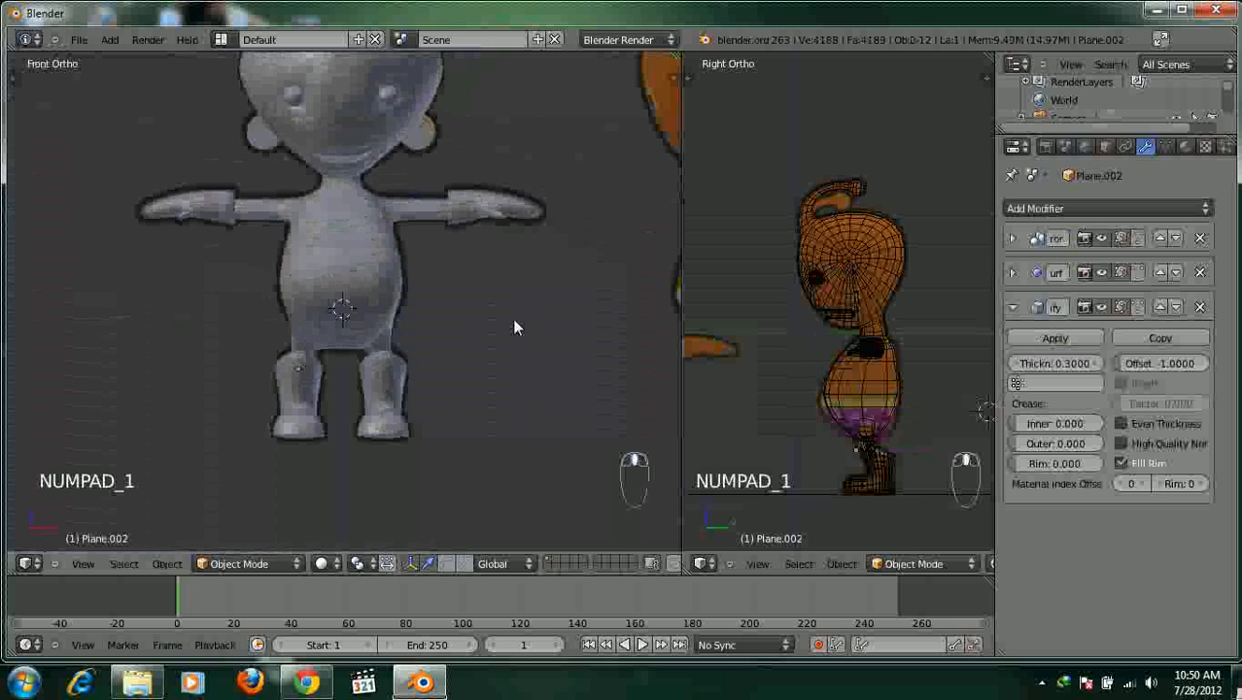
{"action": "scroll", "coordinate": [525, 330], "scroll_direction": "down", "scroll_amount": 2}
{"action": "middle_click_drag", "start_coordinate": [468, 334], "coordinate": [514, 345], "text": "shift"}
{"action": "scroll", "coordinate": [477, 360], "scroll_direction": "down", "scroll_amount": 3}
{"action": "scroll", "coordinate": [514, 345], "scroll_direction": "up", "scroll_amount": 3}
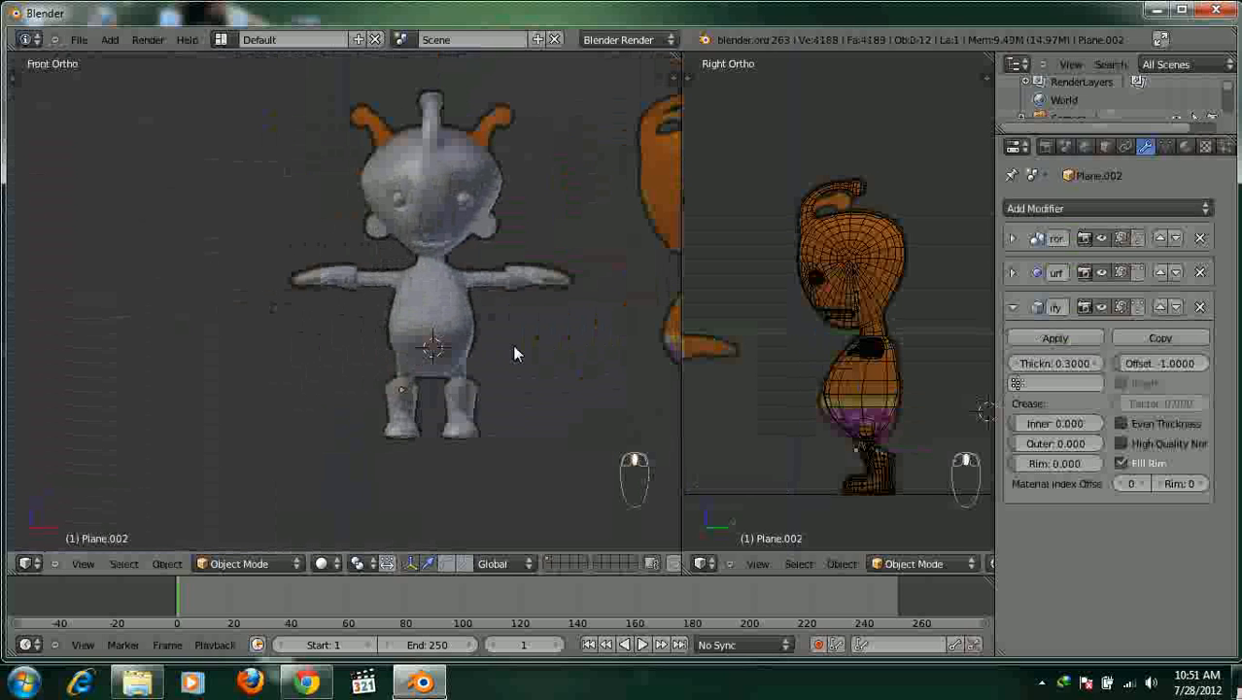
Select the camera and clear its rotation and location back to zero.
{"action": "scroll", "coordinate": [512, 344], "scroll_direction": "down", "scroll_amount": 3}
{"action": "scroll", "coordinate": [528, 329], "scroll_direction": "down", "scroll_amount": 2}
{"action": "right_click", "coordinate": [599, 136]}
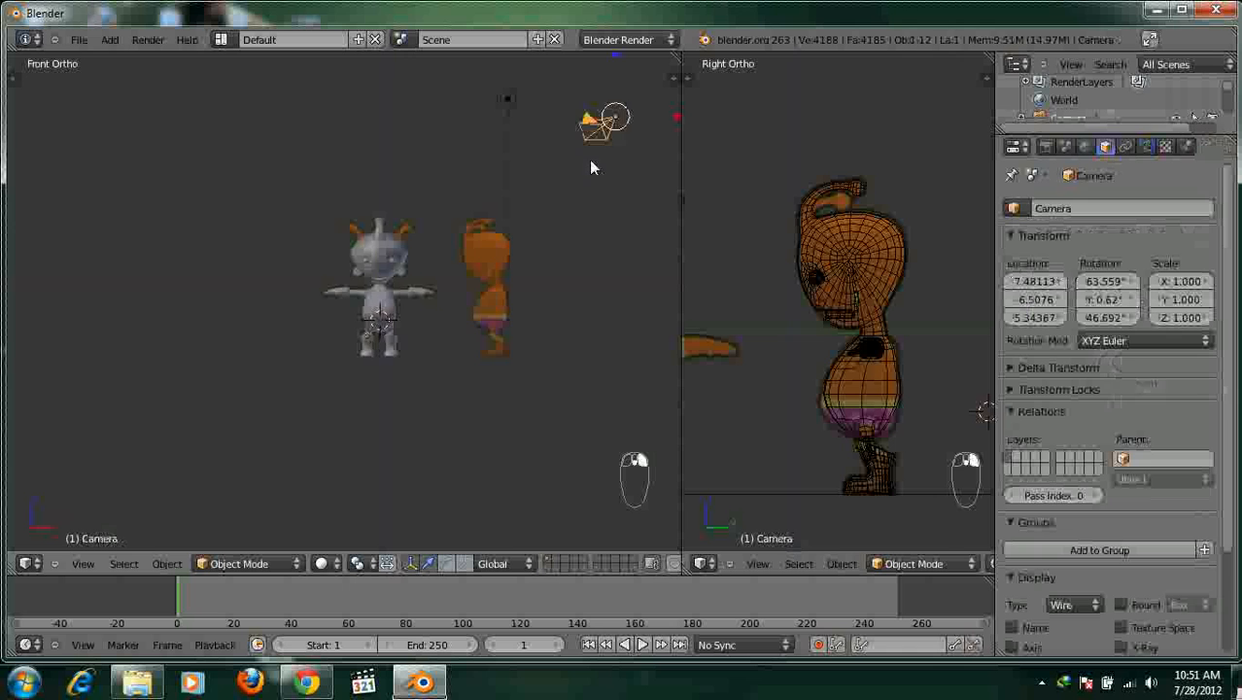
{"action": "middle_click_drag", "start_coordinate": [523, 286], "coordinate": [399, 313], "text": "shift"}
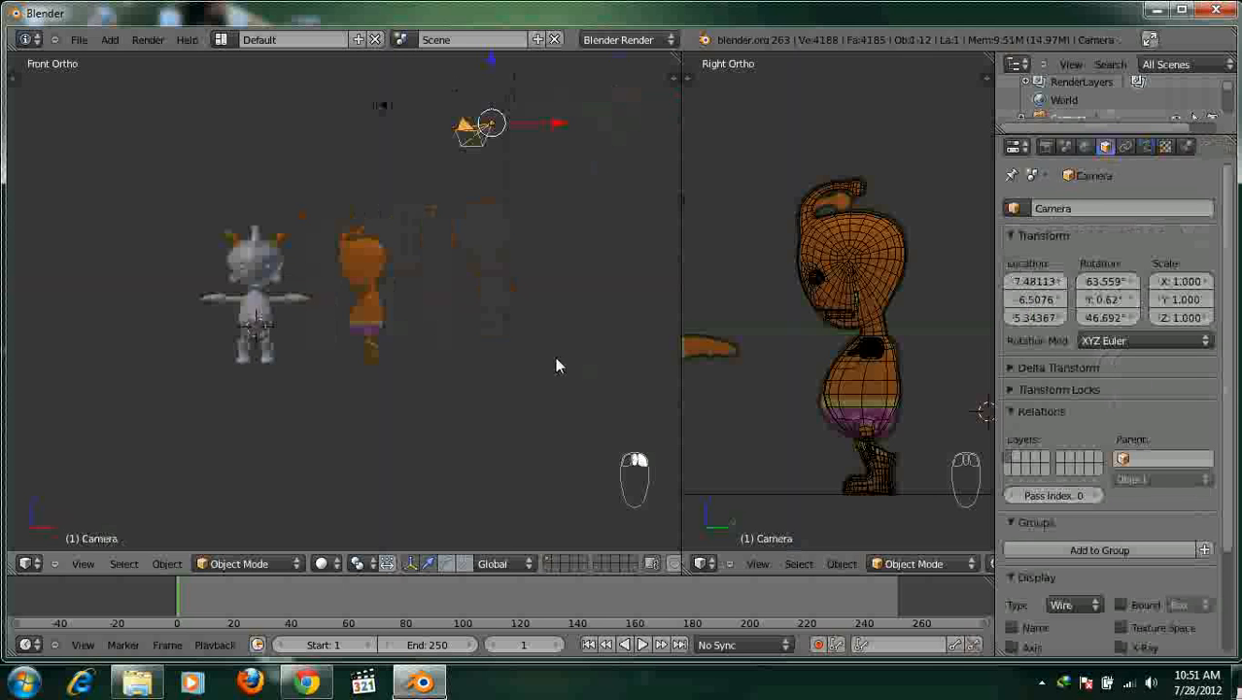
{"action": "key", "text": "alt+r"}
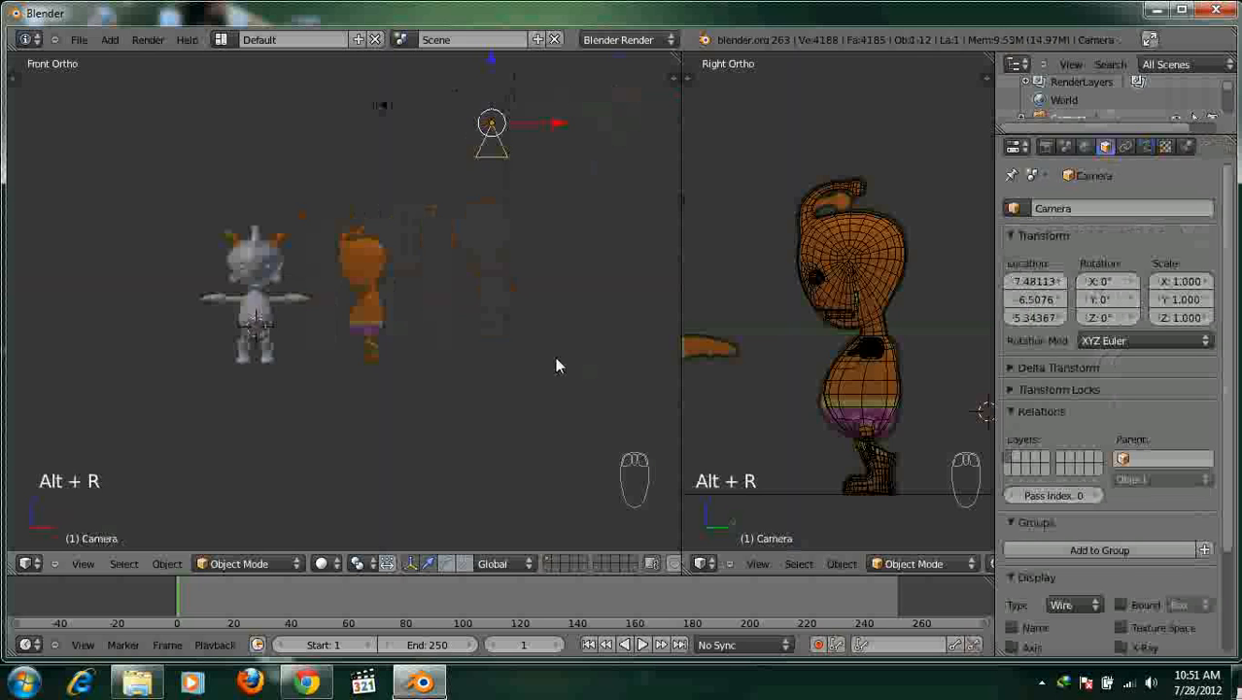
{"action": "key", "text": "alt+g"}
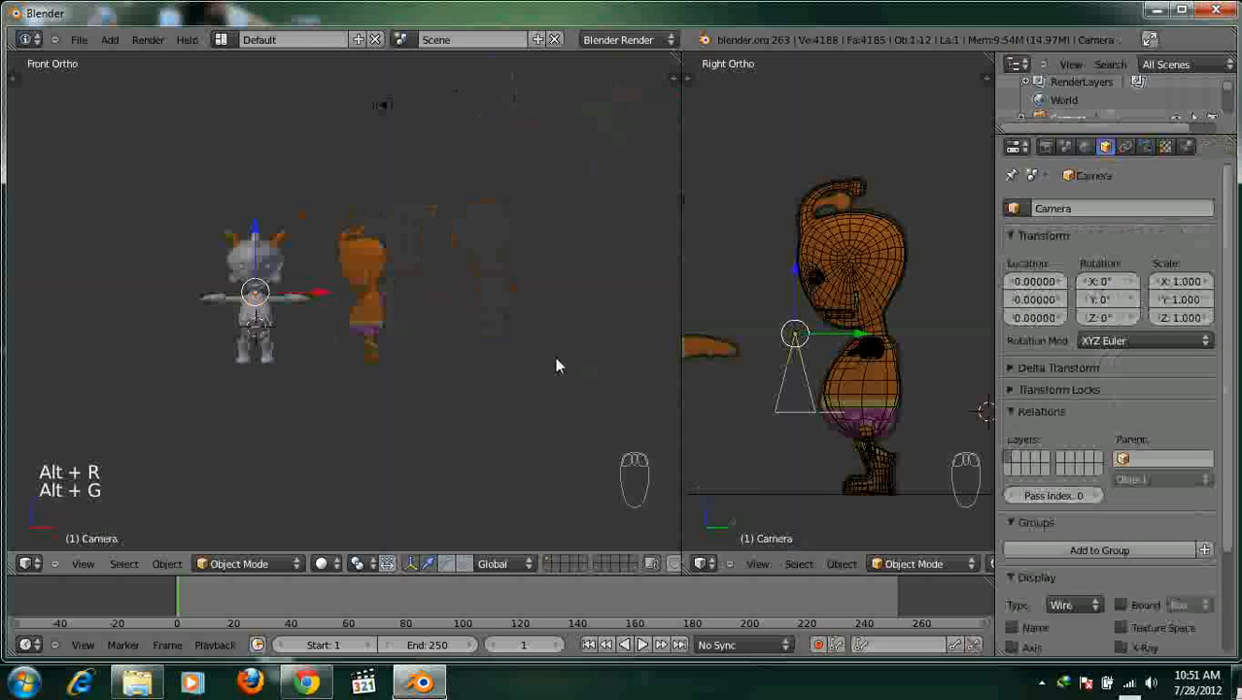
Widen the second 3D viewport and switch it from the side view to the camera view.
{"action": "left_click_drag", "start_coordinate": [680, 274], "coordinate": [575, 328]}
{"action": "left_click", "coordinate": [652, 563]}
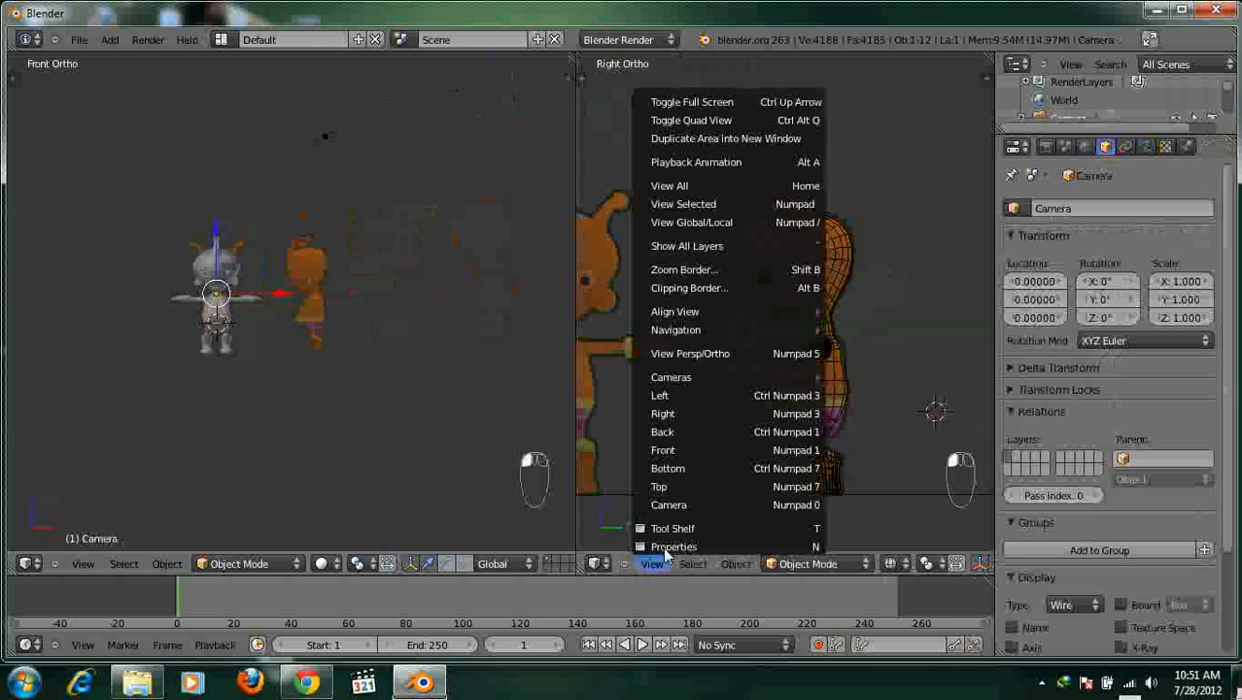
{"action": "left_click", "coordinate": [688, 507]}
{"action": "key", "text": "KP_0"}
{"action": "middle_click_drag", "start_coordinate": [386, 355], "coordinate": [448, 347], "text": "shift"}
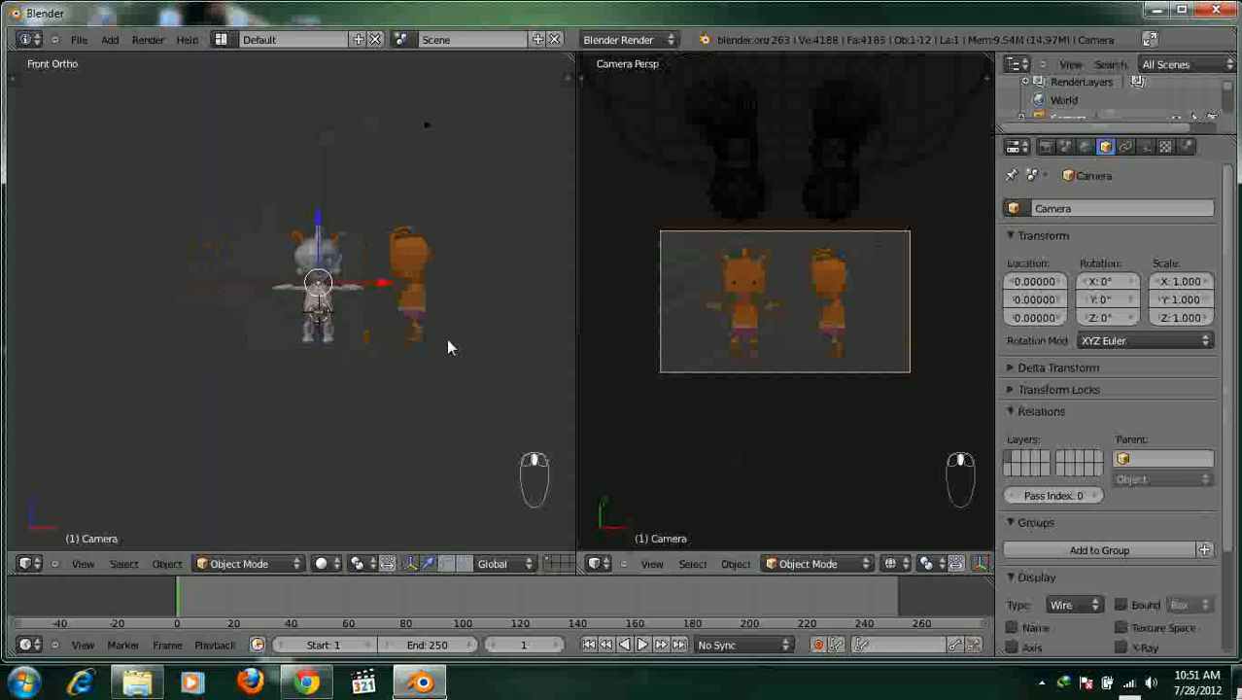
In the right side view, move the camera along the Y axis to about -7.55, in front of the character.
{"action": "left_click", "coordinate": [96, 570]}
{"action": "left_click", "coordinate": [117, 416]}
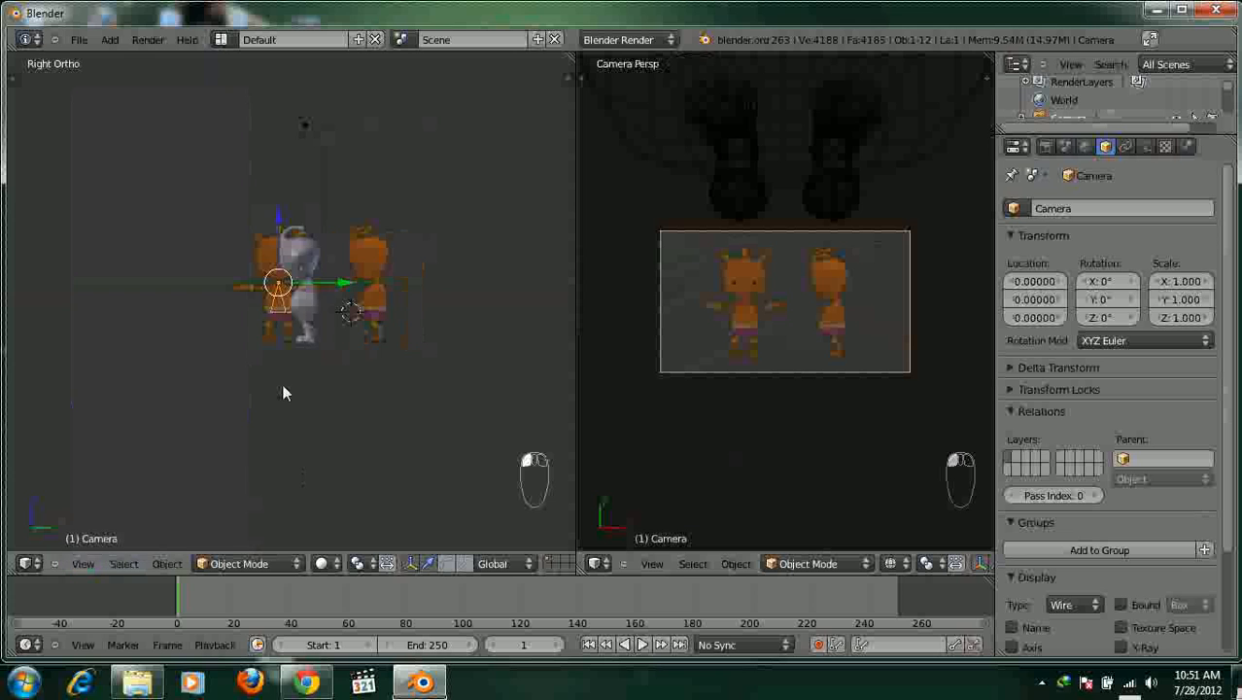
{"action": "middle_click_drag", "start_coordinate": [297, 380], "coordinate": [404, 401], "text": "shift"}
{"action": "key", "text": "g"}
{"action": "key", "text": "y"}
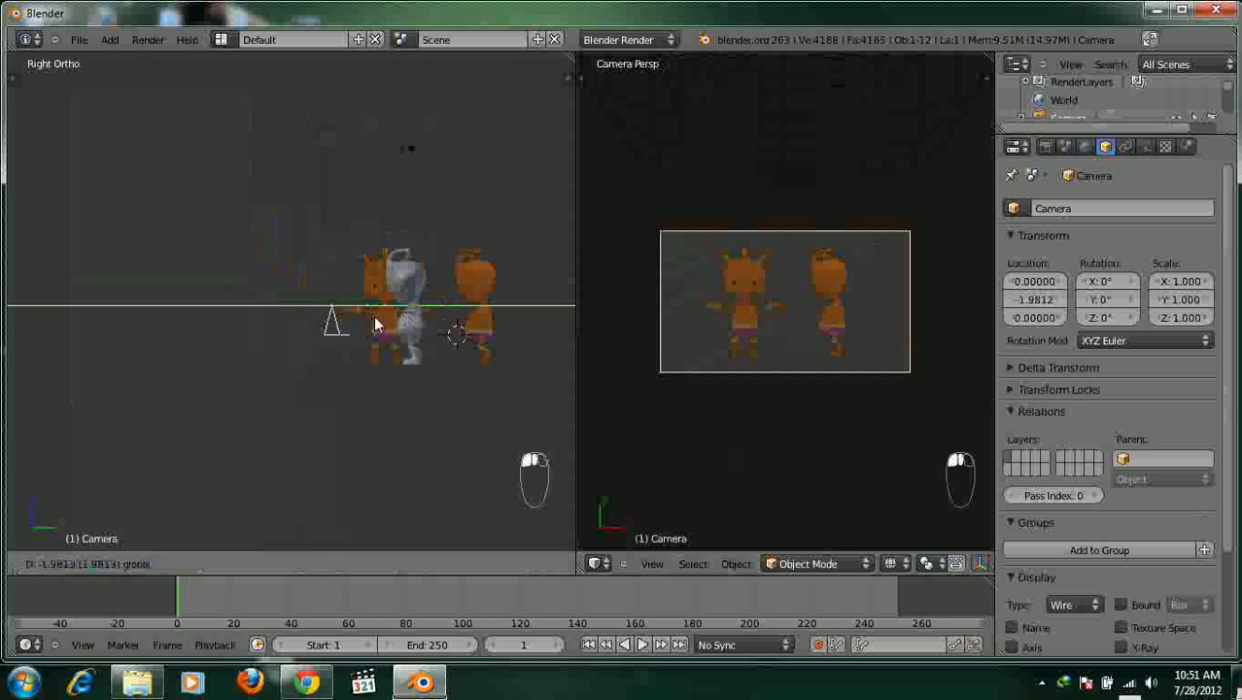
{"action": "left_click", "coordinate": [241, 336]}
Rotate the camera 90° about the X axis to face the character and display the camera view in solid shading.
{"action": "key", "text": "r"}
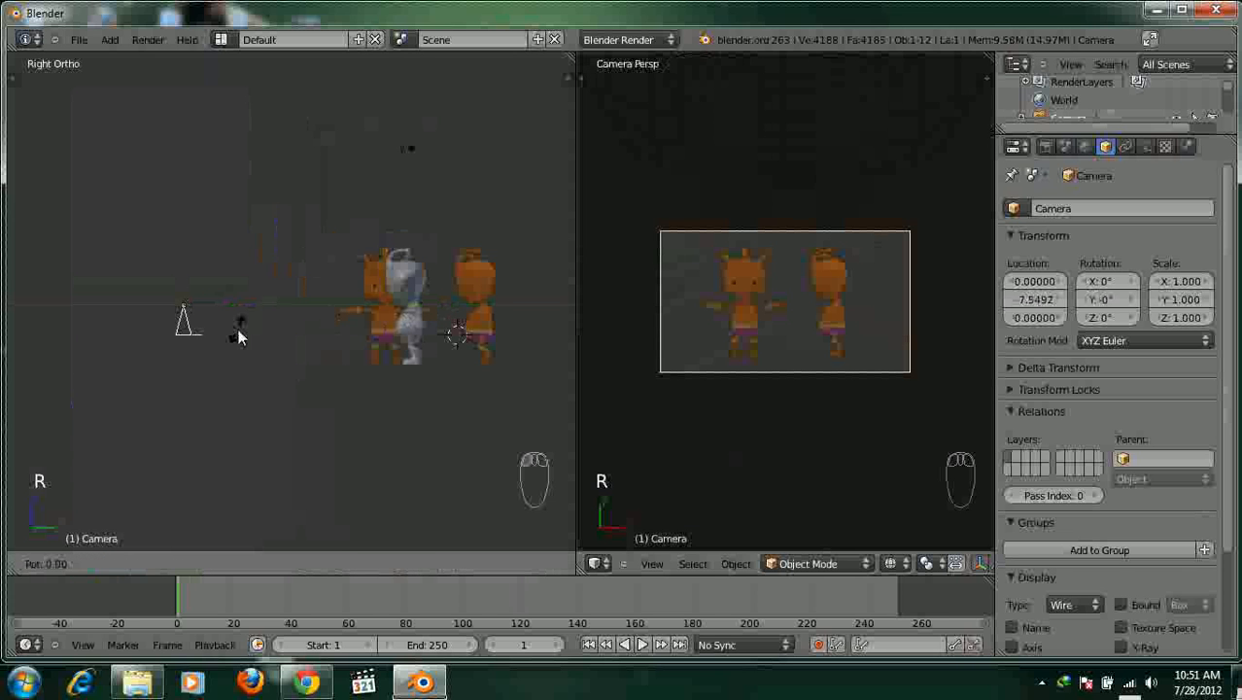
{"action": "type", "text": "90"}
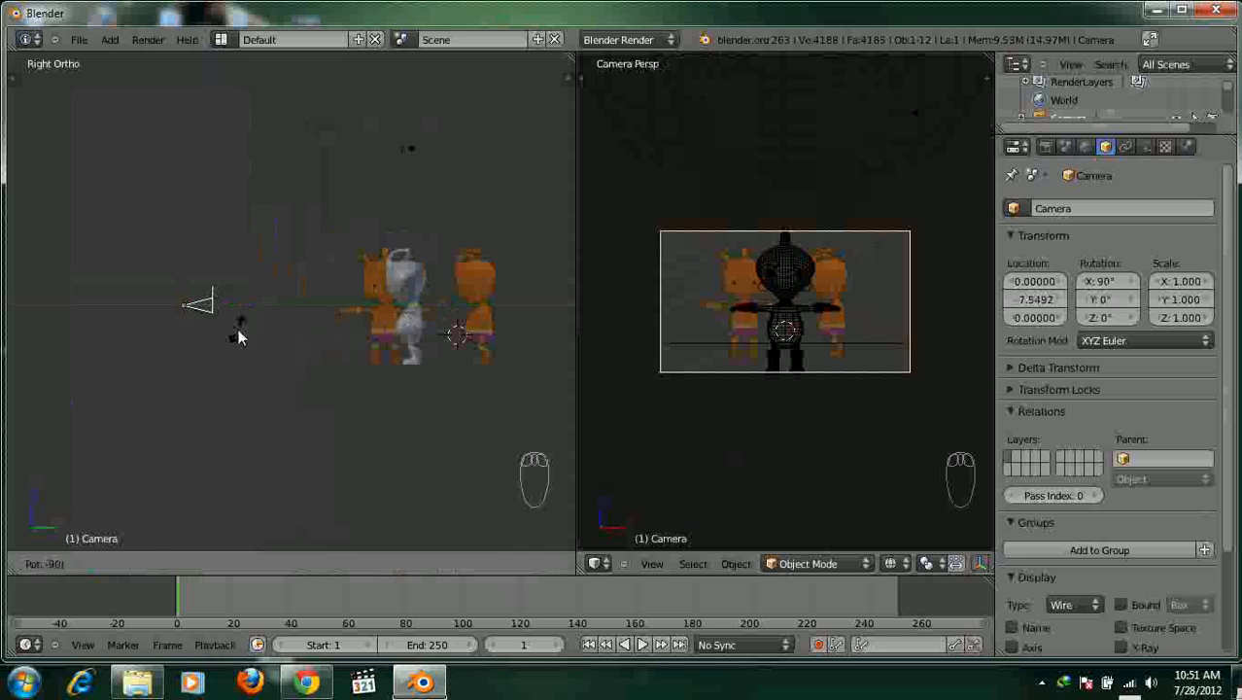
{"action": "key", "text": "Return"}
{"action": "key", "text": "z"}
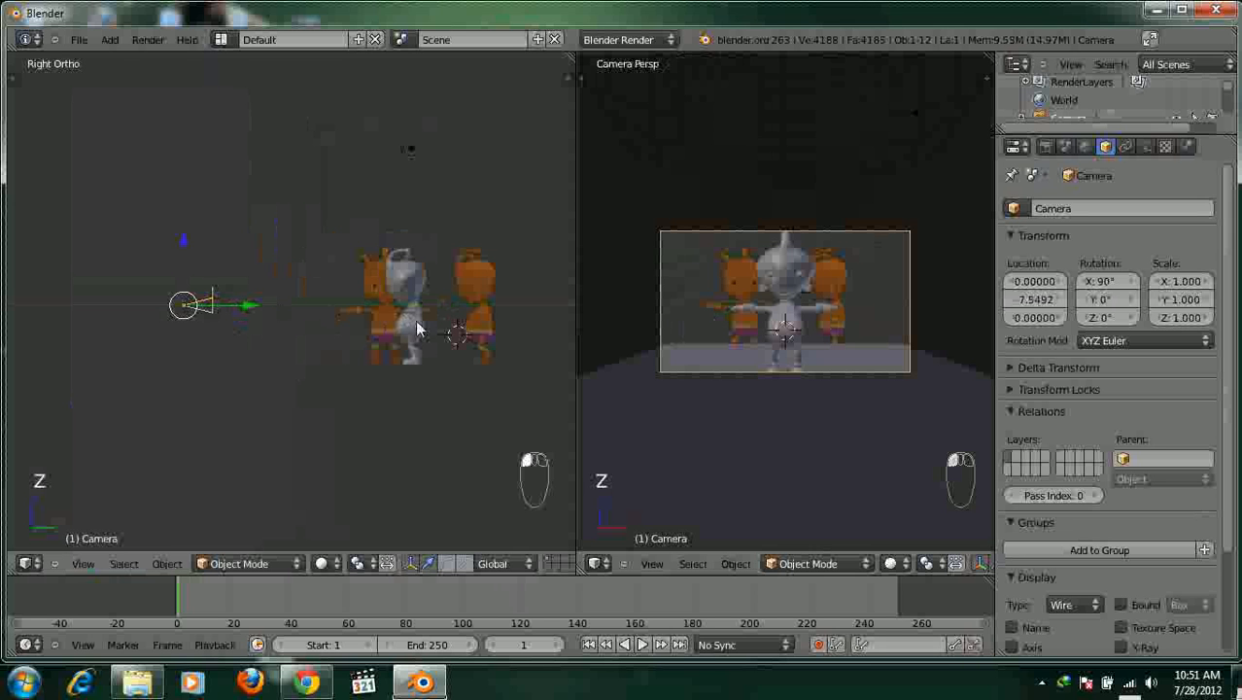
Move the camera farther back along the Y axis to about -10.62 so the whole character fits the frame.
{"action": "key", "text": "g"}
{"action": "key", "text": "y"}
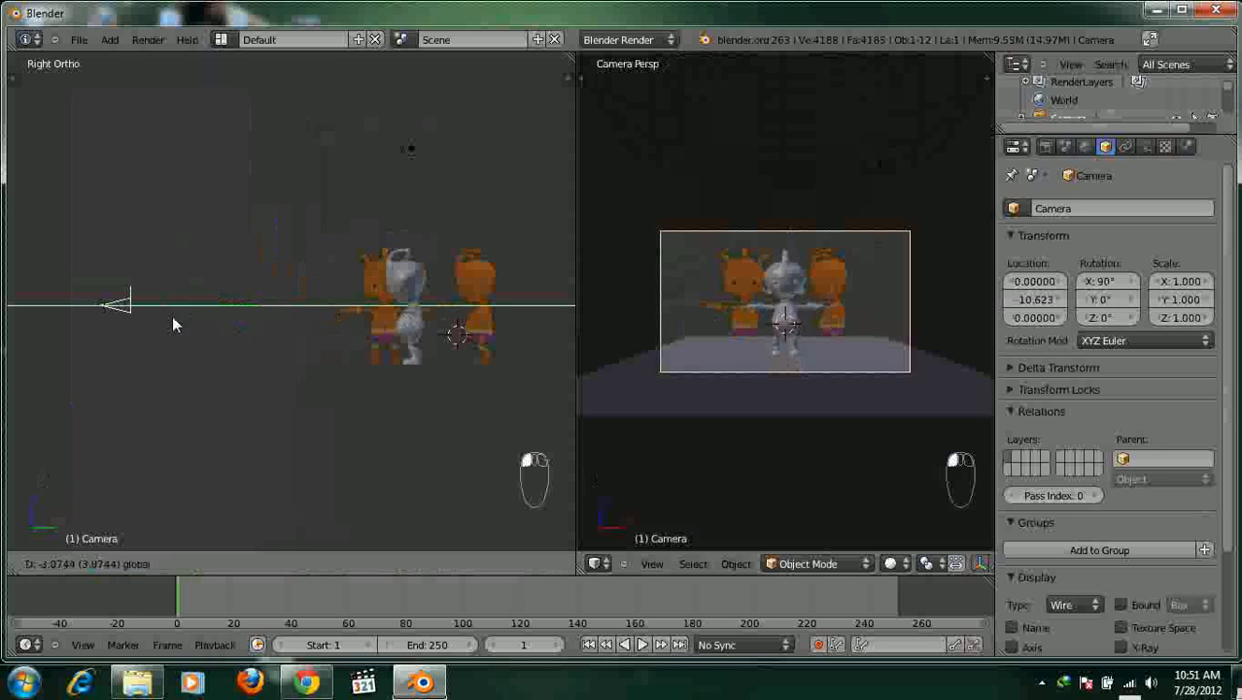
{"action": "left_click", "coordinate": [172, 315]}
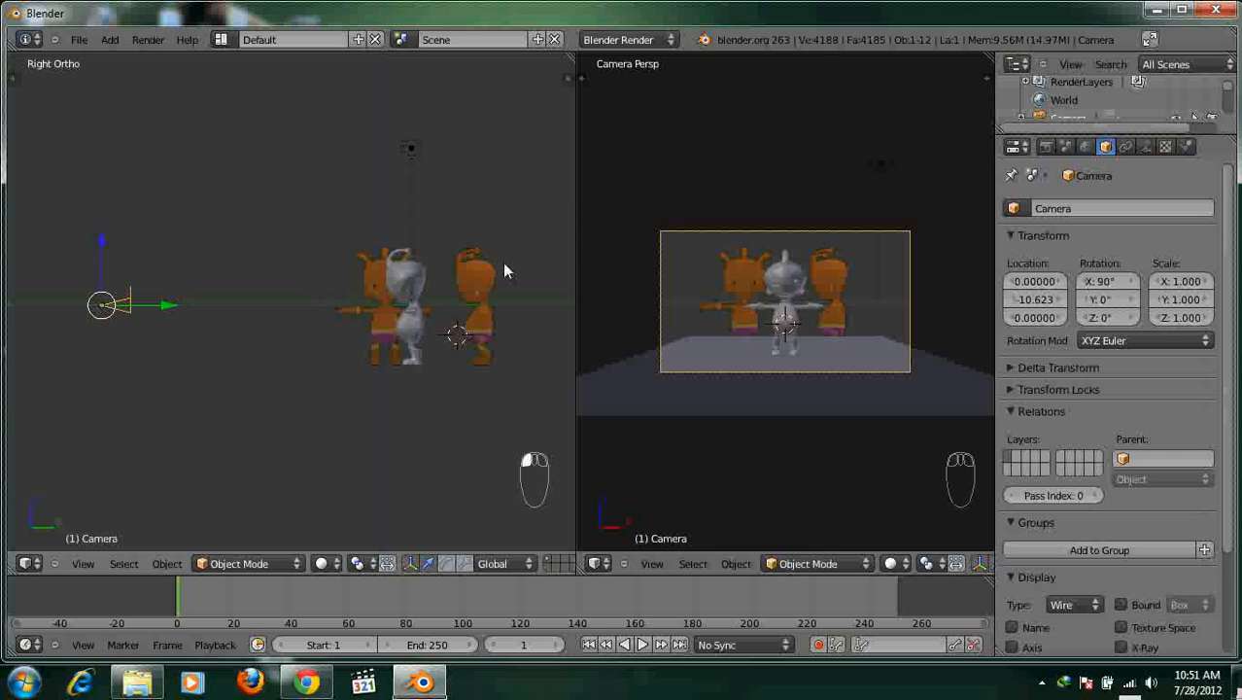
Render the current frame and inspect the rendered character in a maximized image view.
{"action": "key", "text": "F12"}
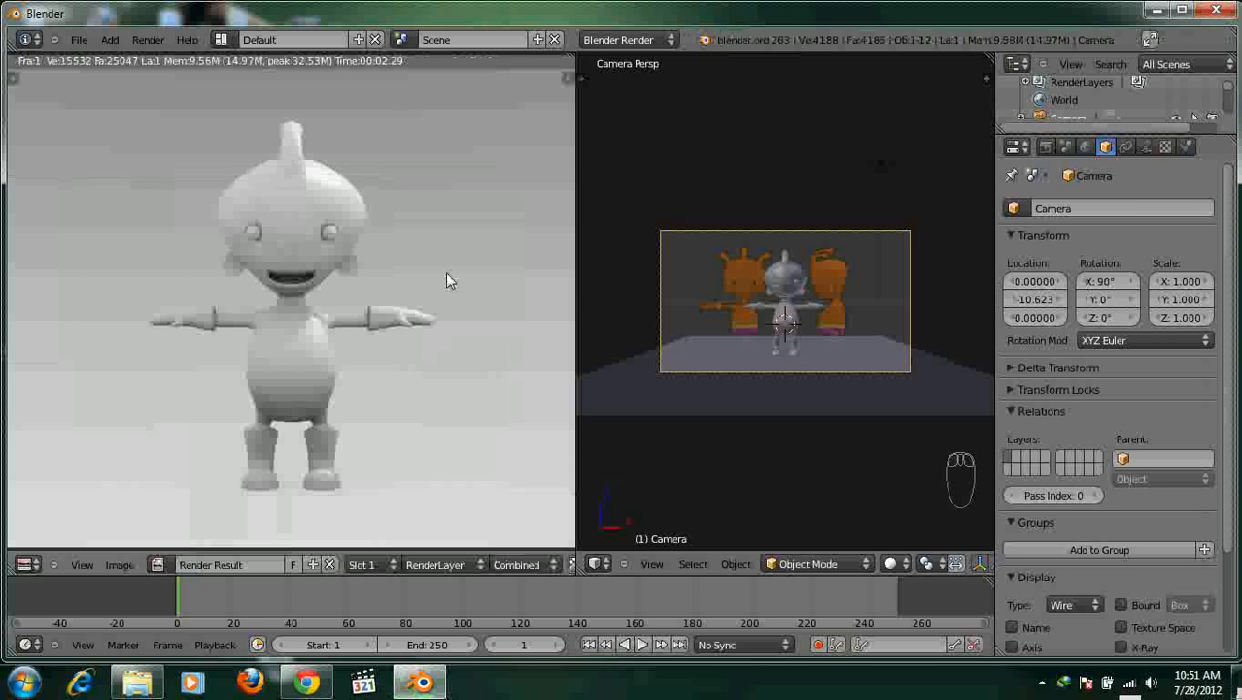
{"action": "key", "text": "ctrl+Up"}
{"action": "scroll", "coordinate": [551, 281], "scroll_direction": "up", "scroll_amount": 1}
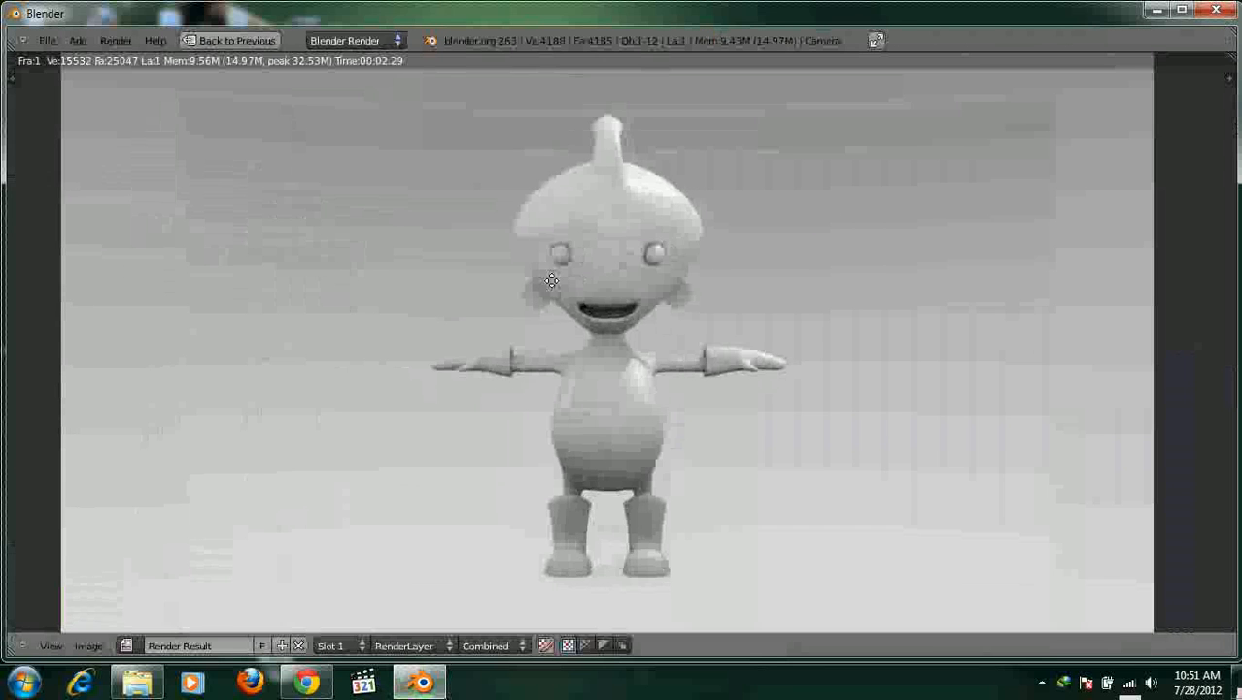
{"action": "scroll", "coordinate": [551, 281], "scroll_direction": "down", "scroll_amount": 2}
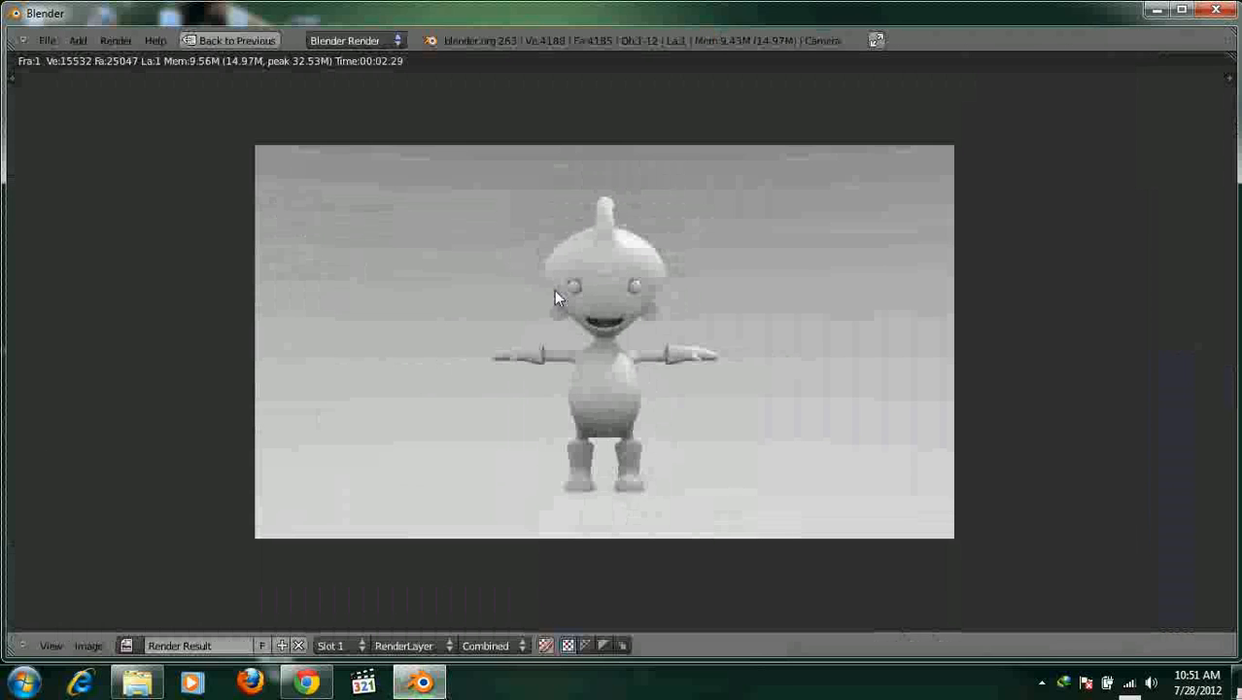